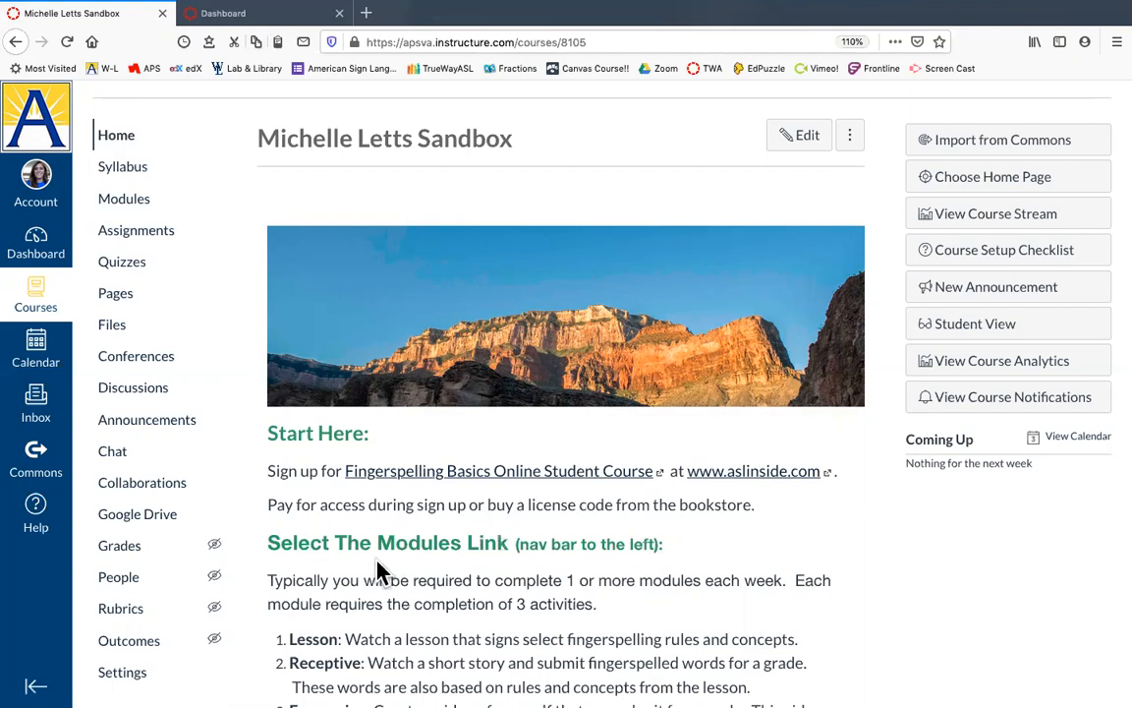
View the Fingerspelling Basics Online Student Course link from the course home page and close the page it opens
click(533, 479)
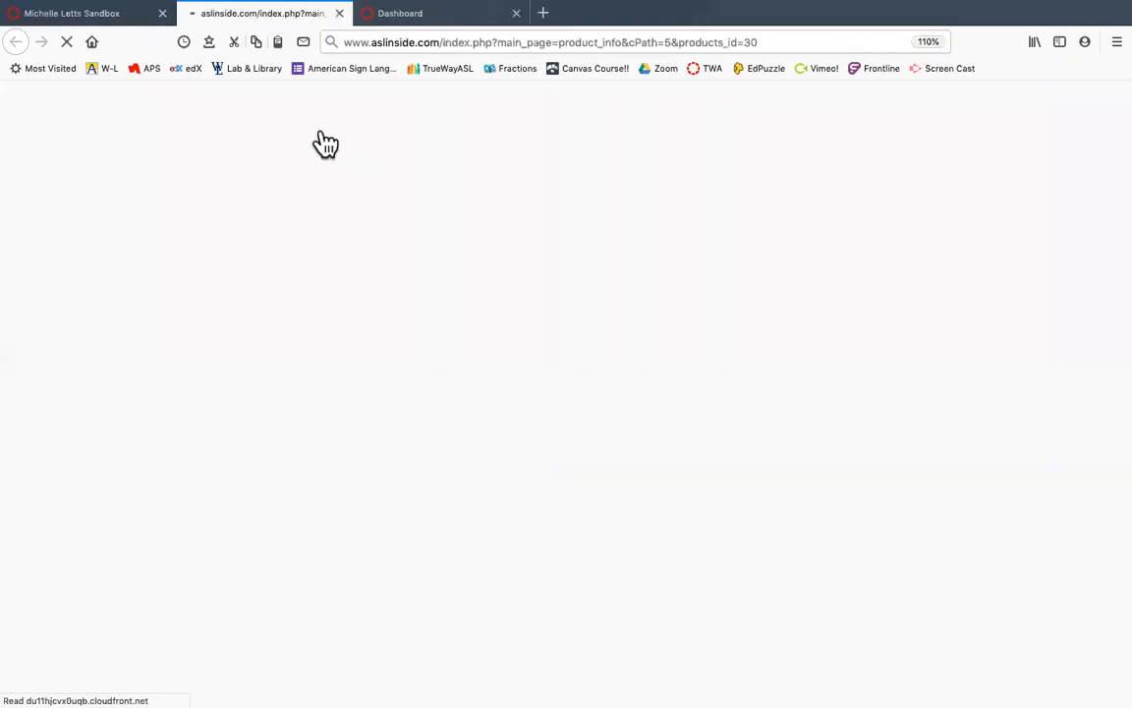
click(339, 13)
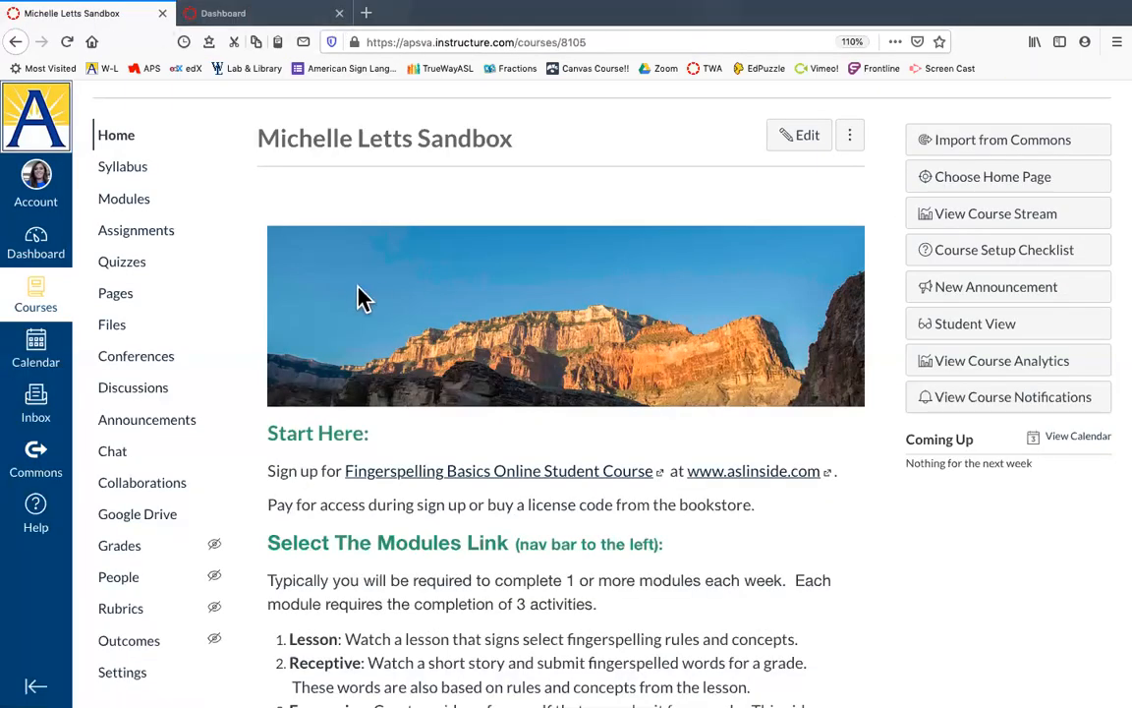
Open the Fingerspelling Basics front page from the course's Pages for editing and go through its content
click(125, 301)
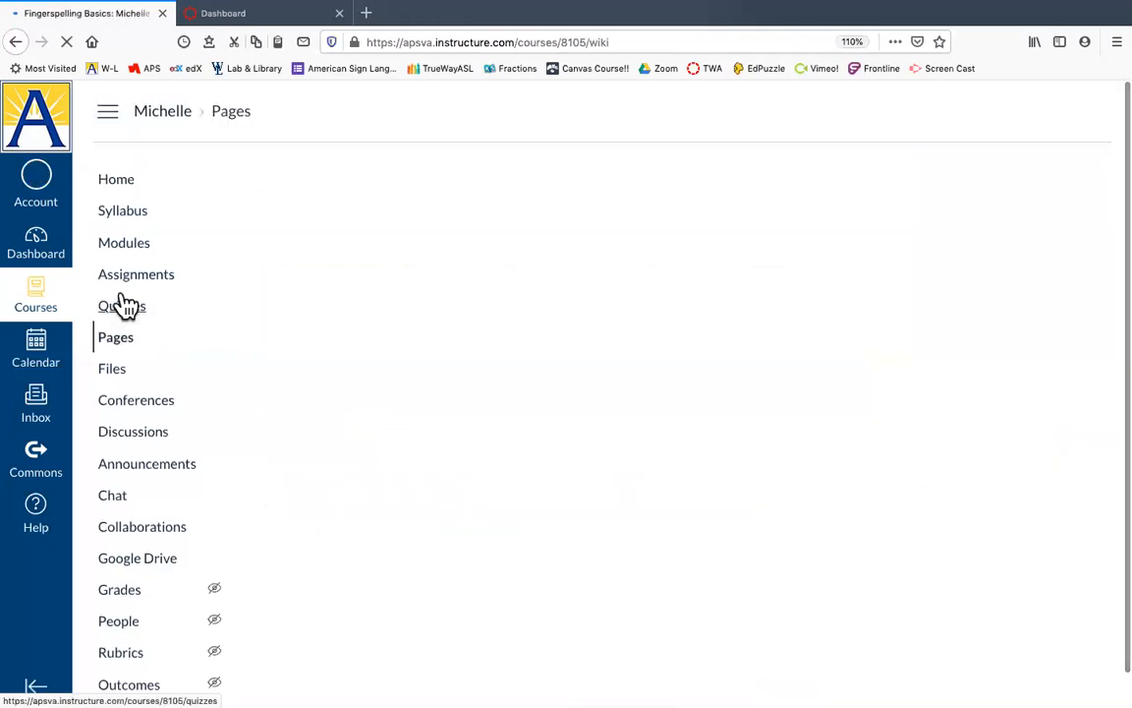
scroll(422, 399, down, 2)
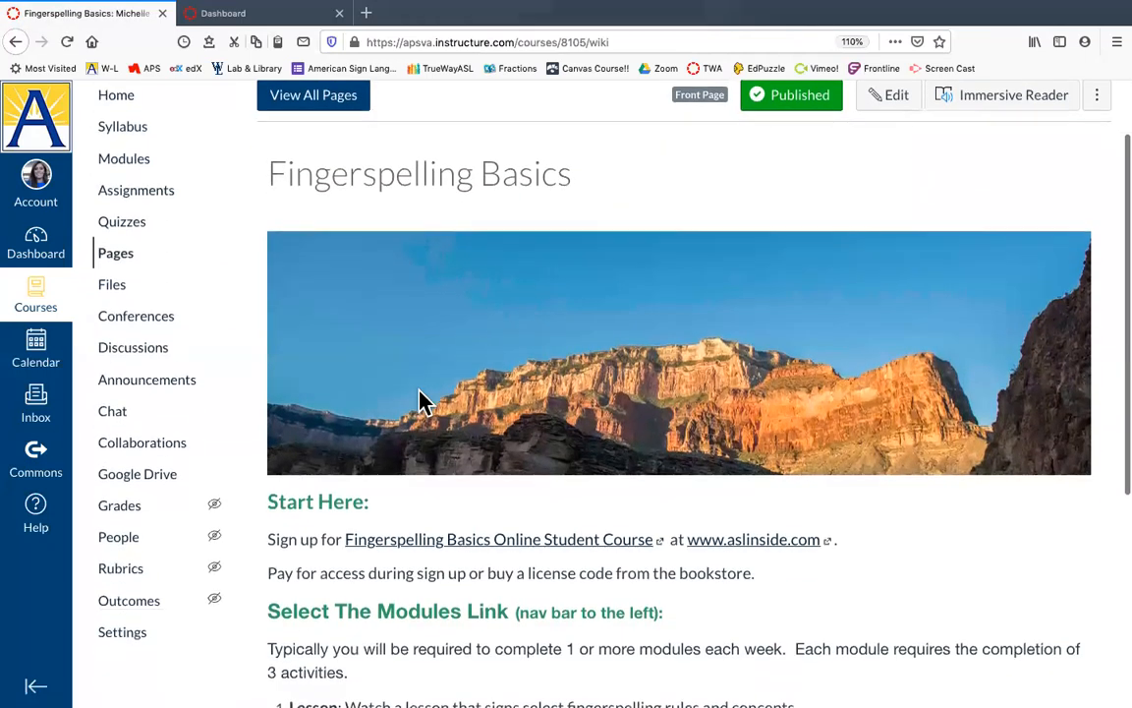
scroll(804, 237, up, 1)
click(903, 128)
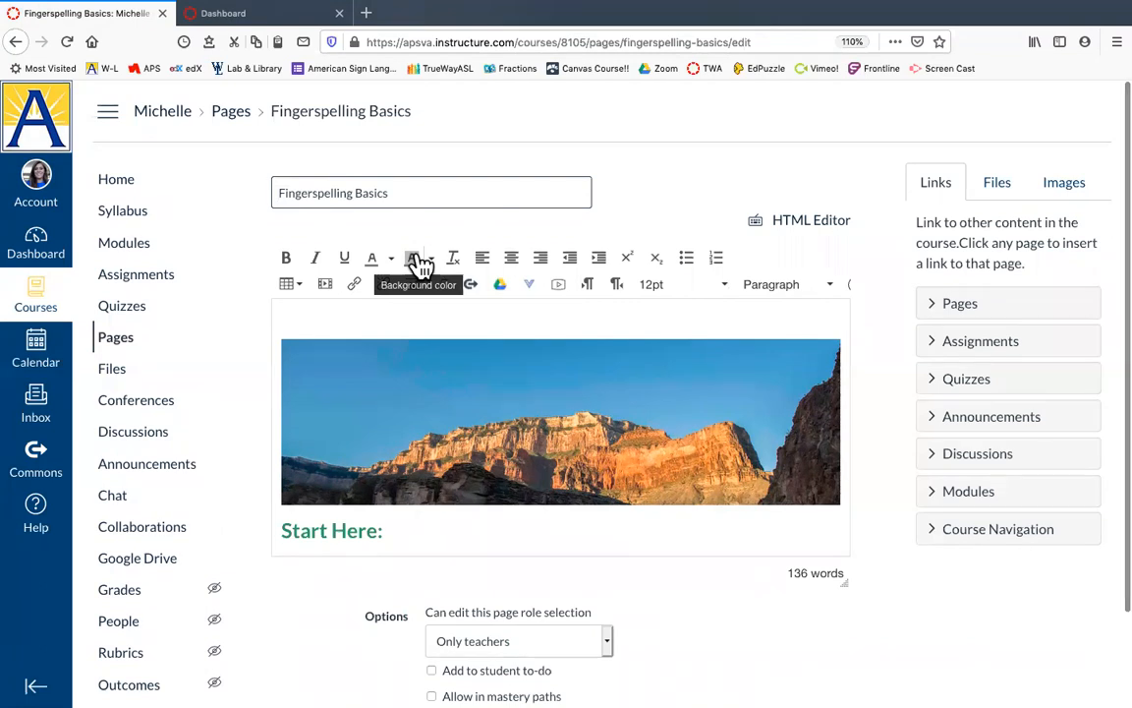
scroll(468, 391, down, 3)
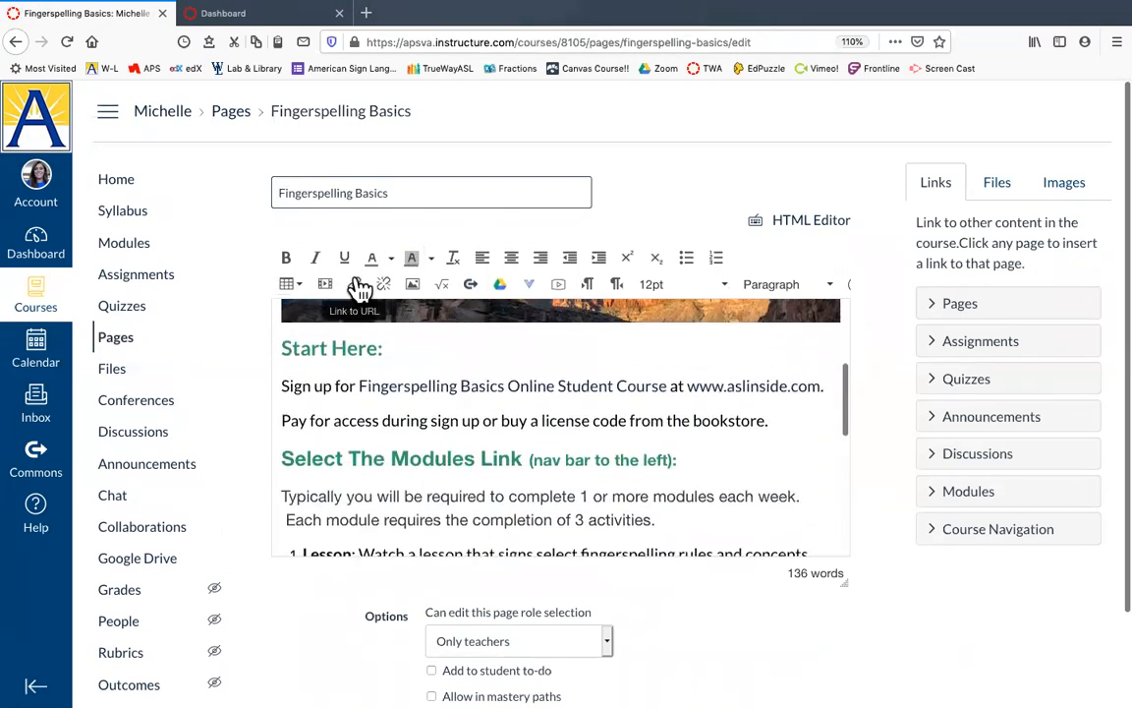
scroll(587, 421, down, 10)
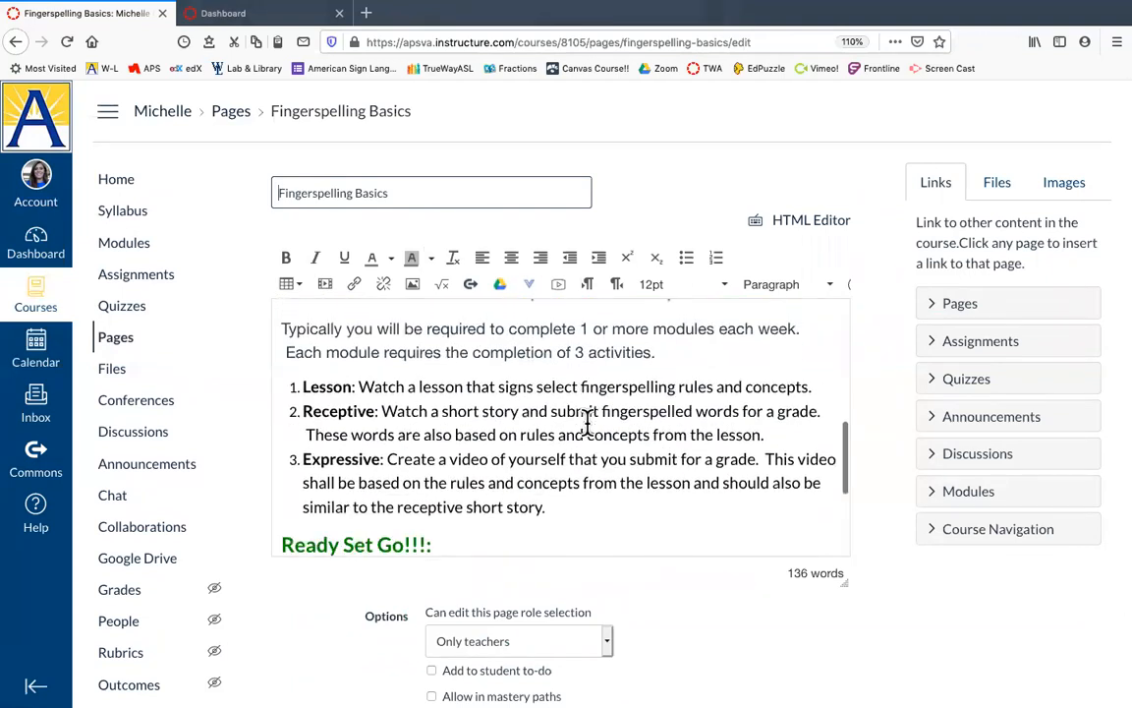
Show the course files beside the editor and add a new line below the closing "Thank you," text
click(1001, 191)
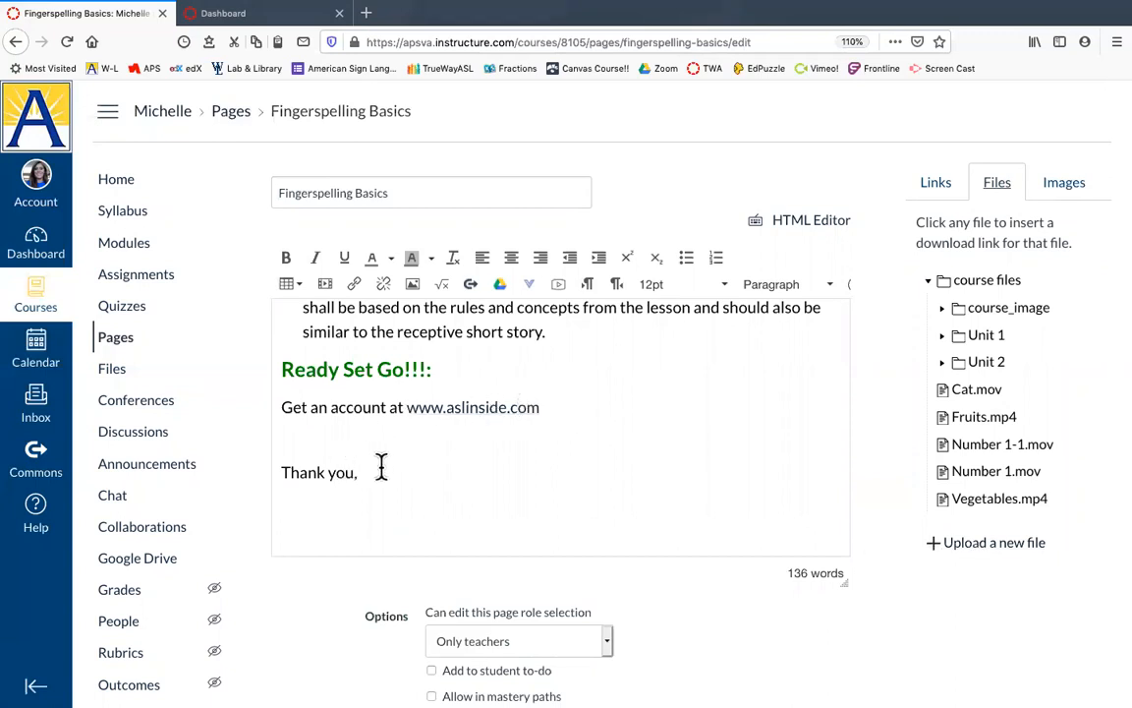
drag(374, 477, 257, 480)
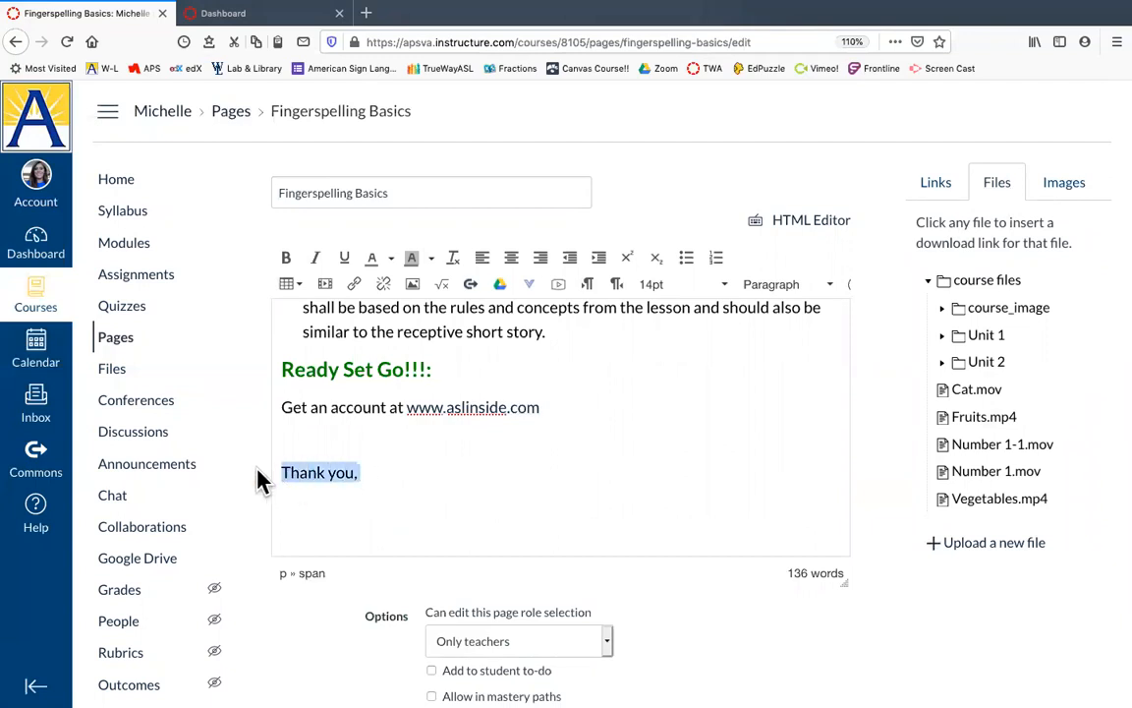
click(403, 468)
key(Return)
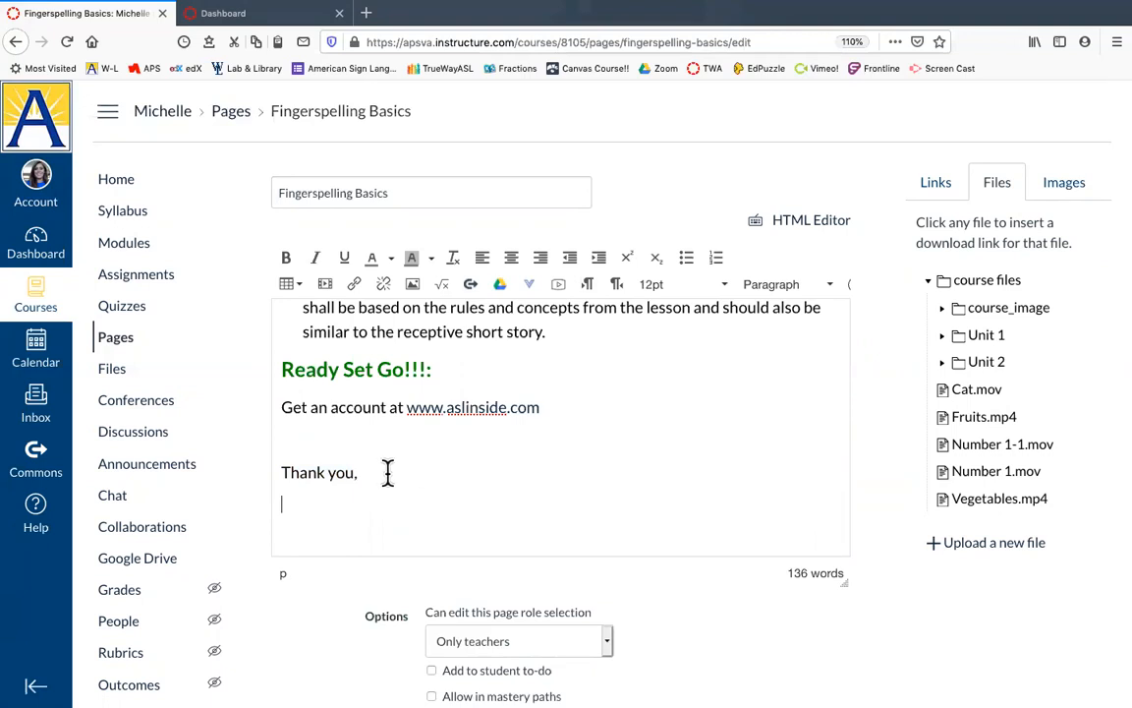
Link the "Thank you," text to the file *FB.docx by uploading it from the Desktop into course files
drag(387, 472, 280, 470)
click(1031, 549)
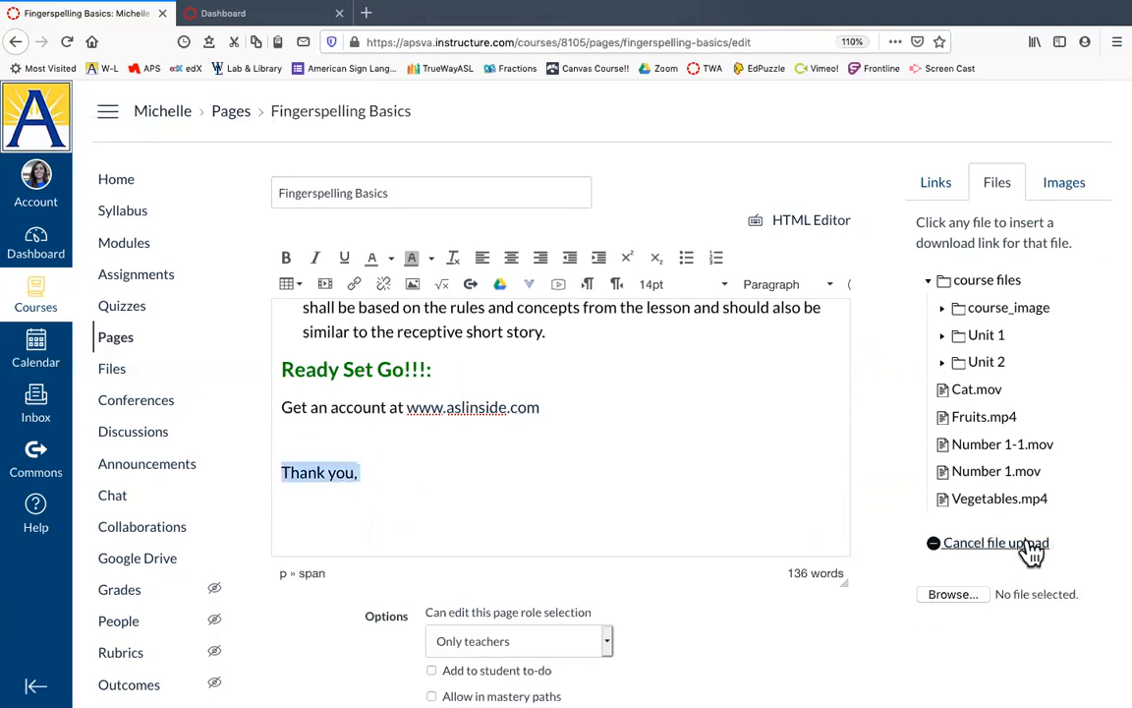
scroll(968, 506, down, 2)
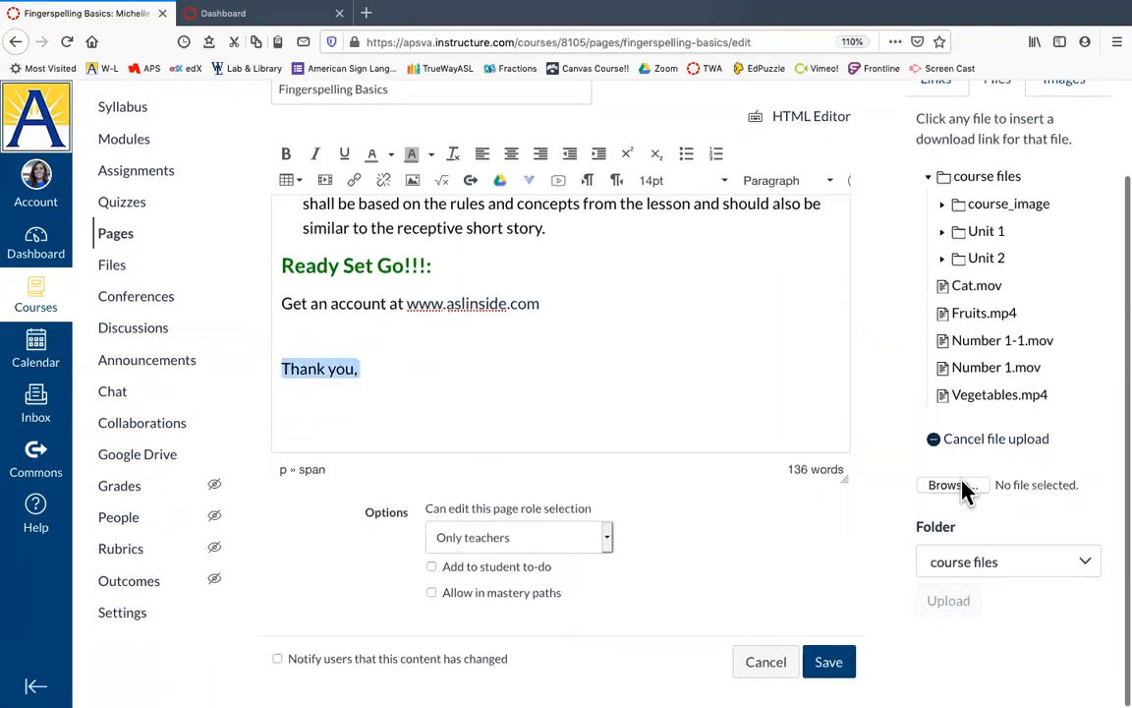
click(966, 488)
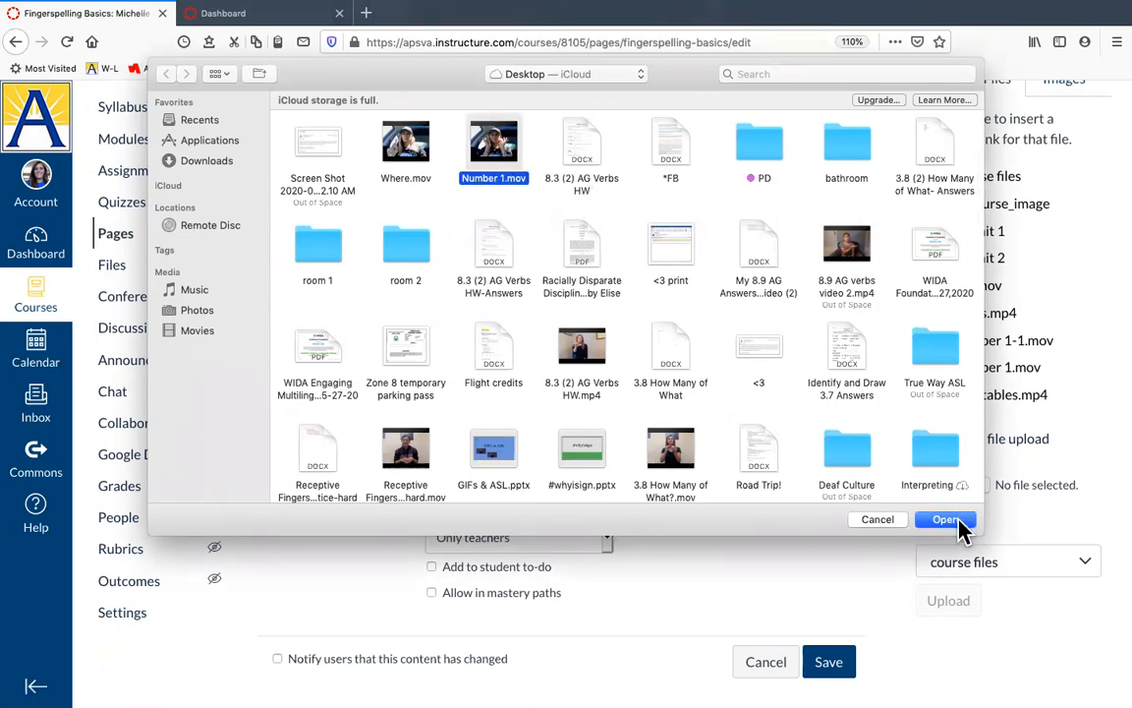
click(641, 164)
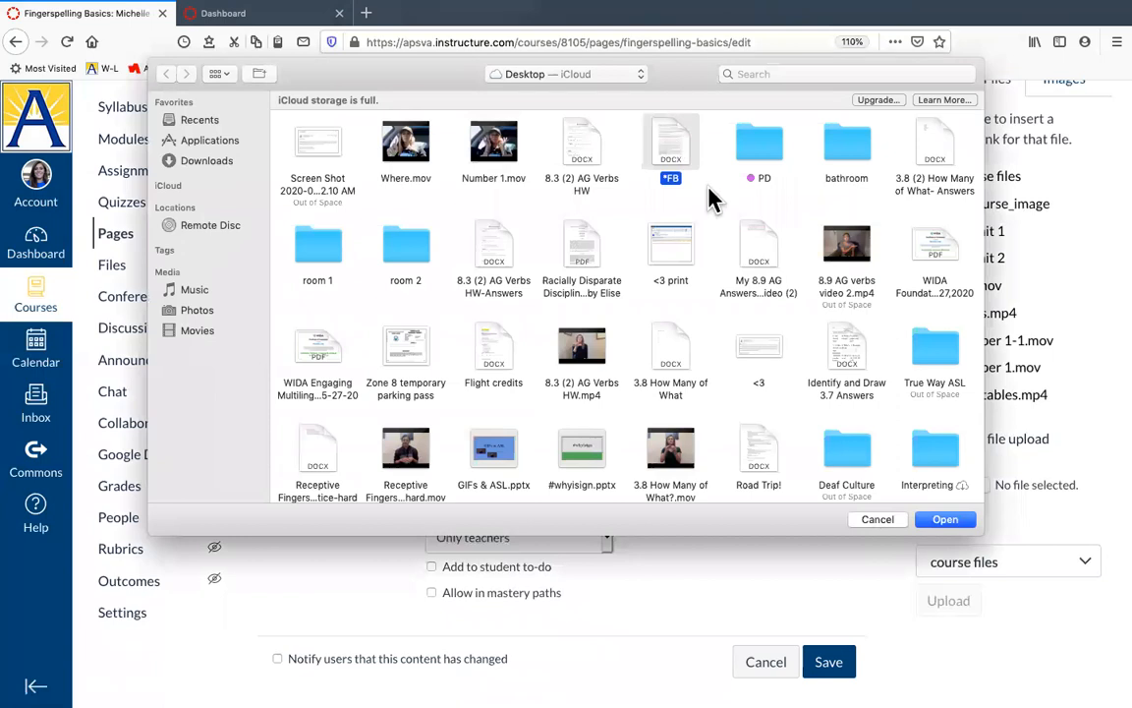
click(942, 520)
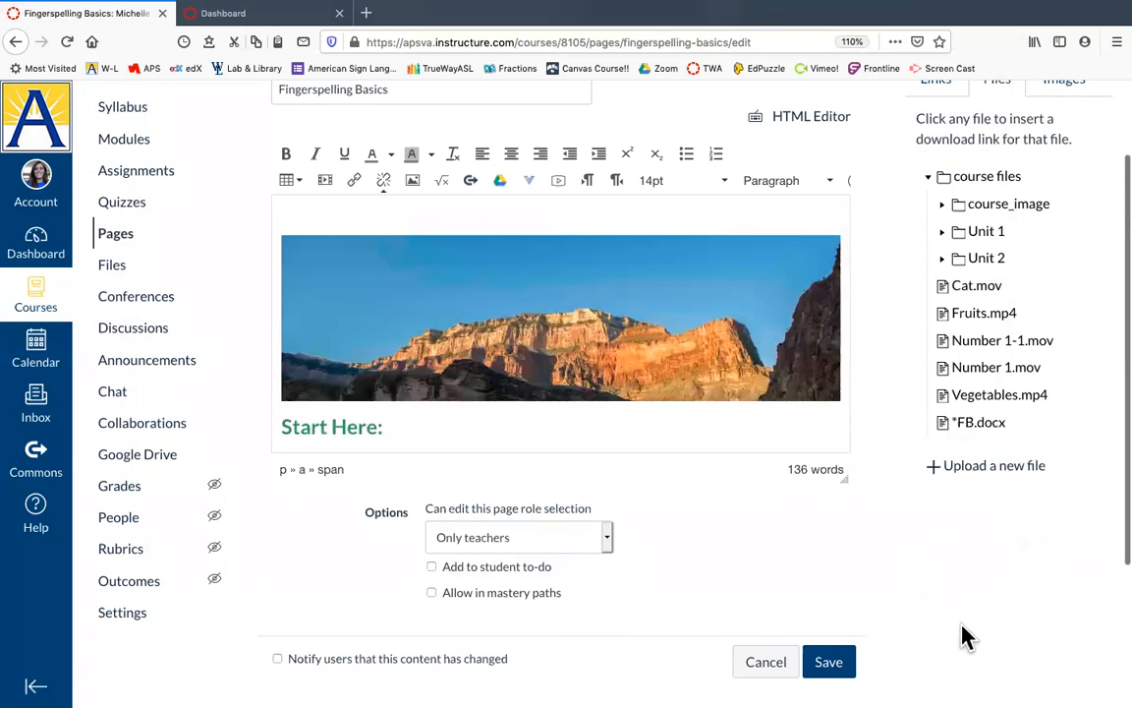
scroll(535, 401, down, 10)
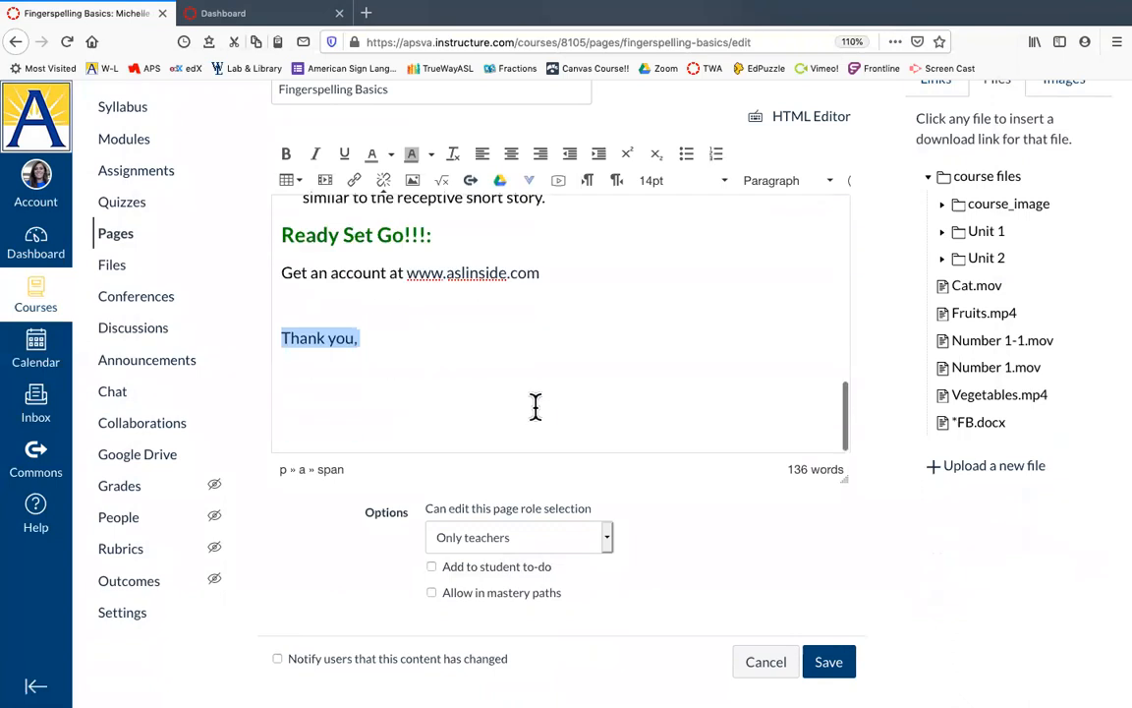
click(361, 339)
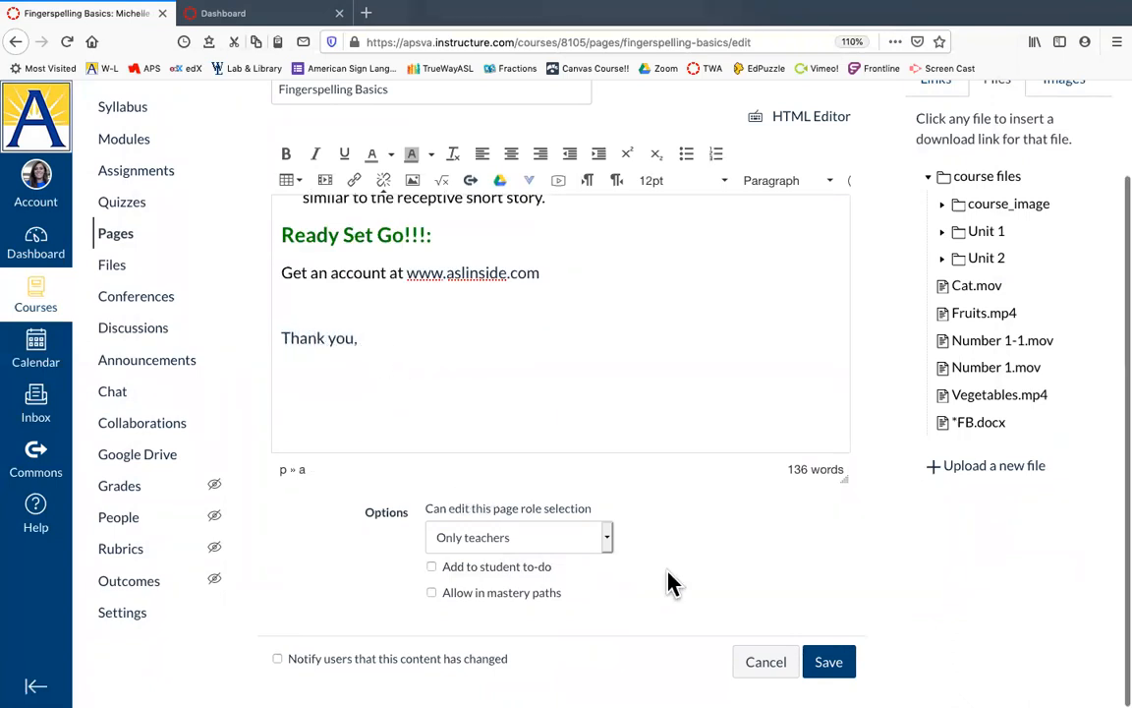
Keep page editing restricted to "Only teachers" and save the page without notifying users of the change
click(585, 538)
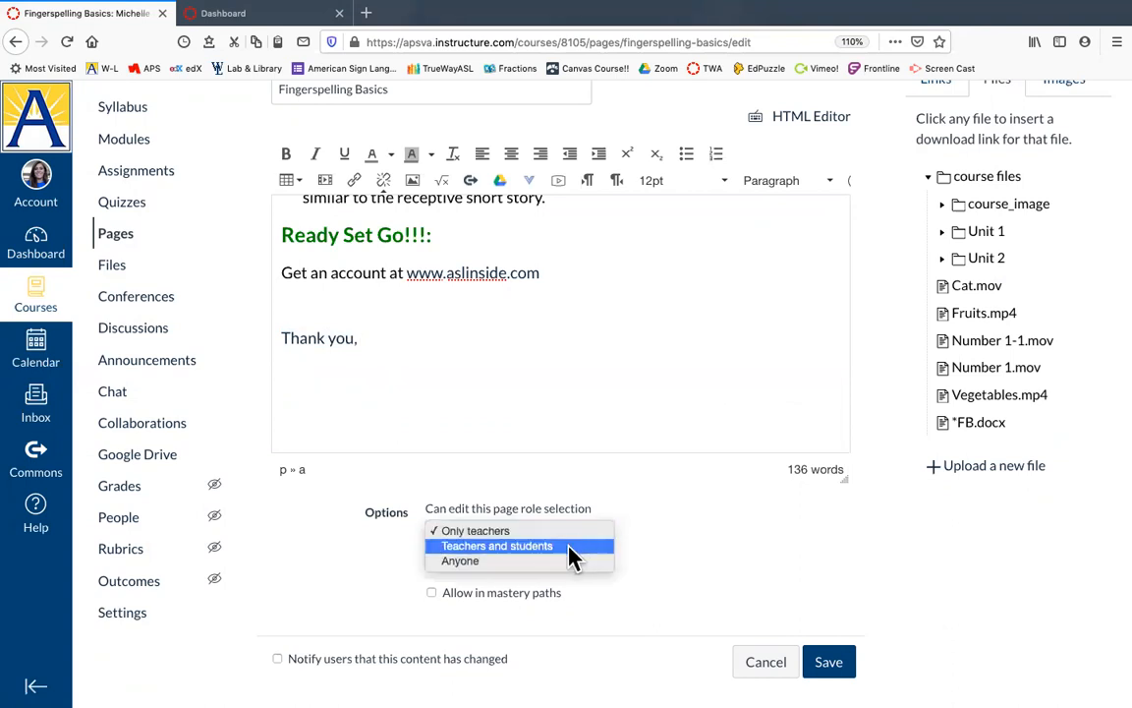
click(549, 532)
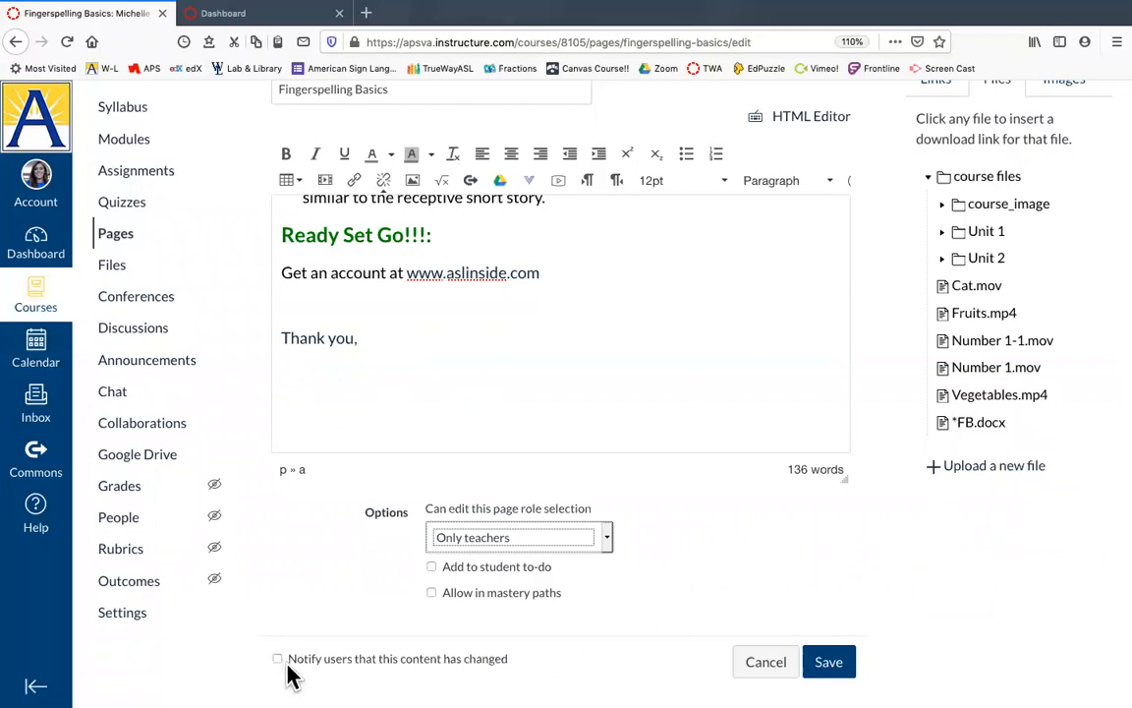
click(498, 671)
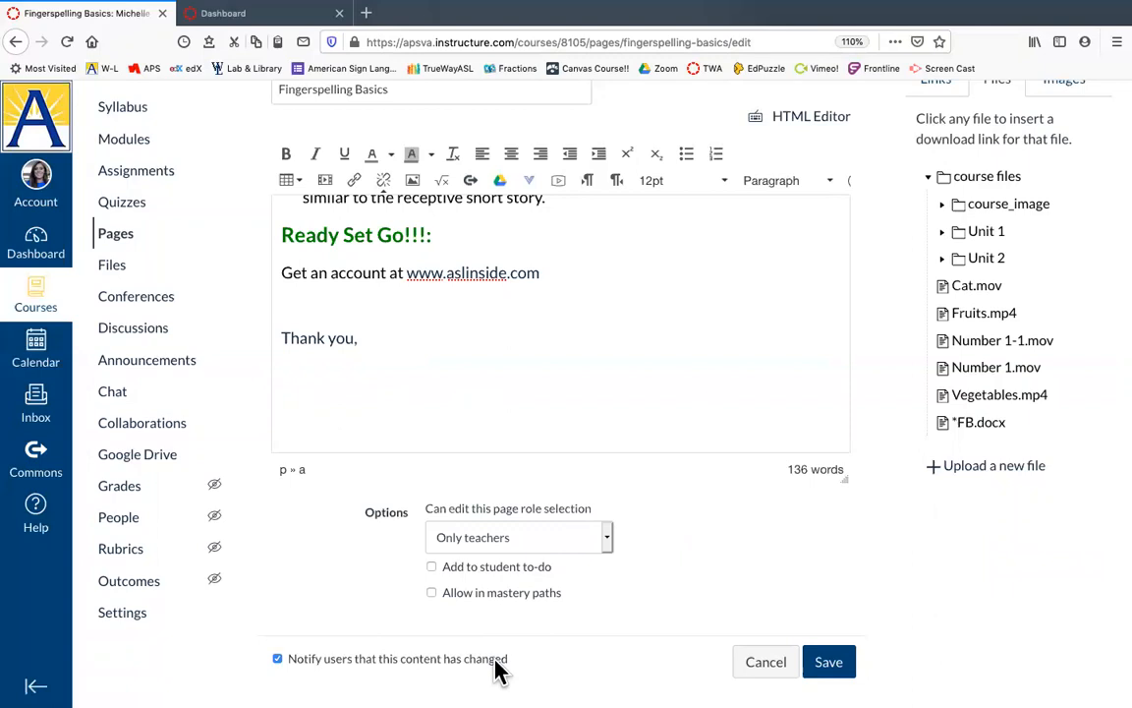
click(496, 661)
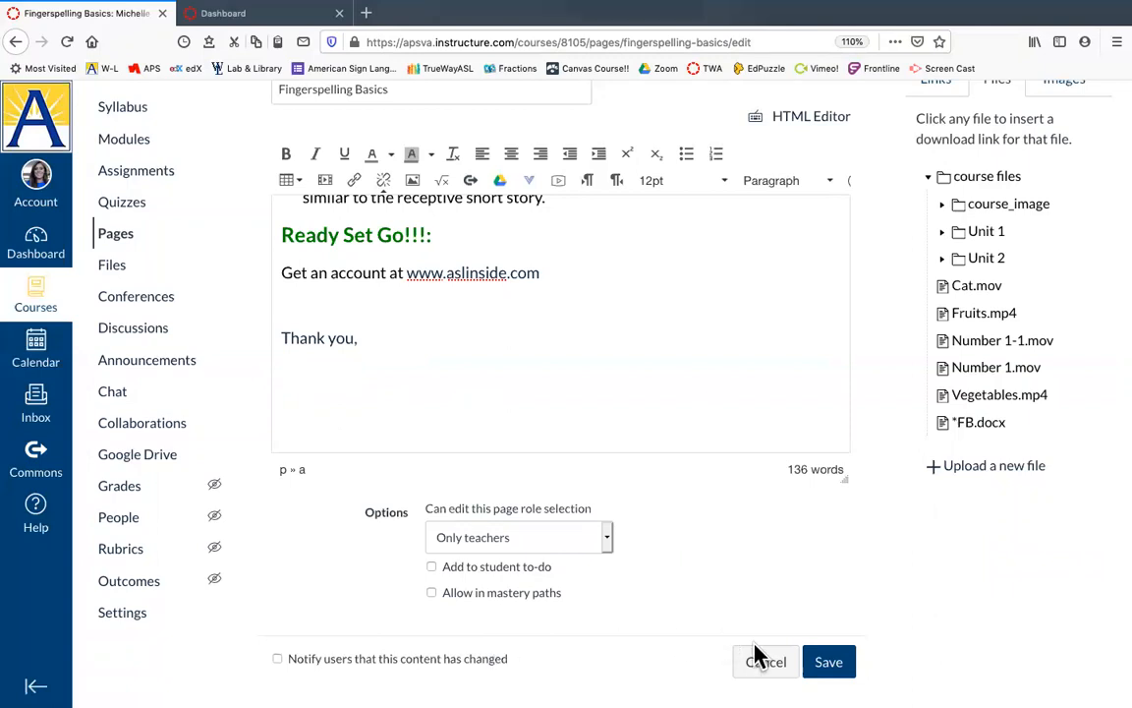
click(838, 672)
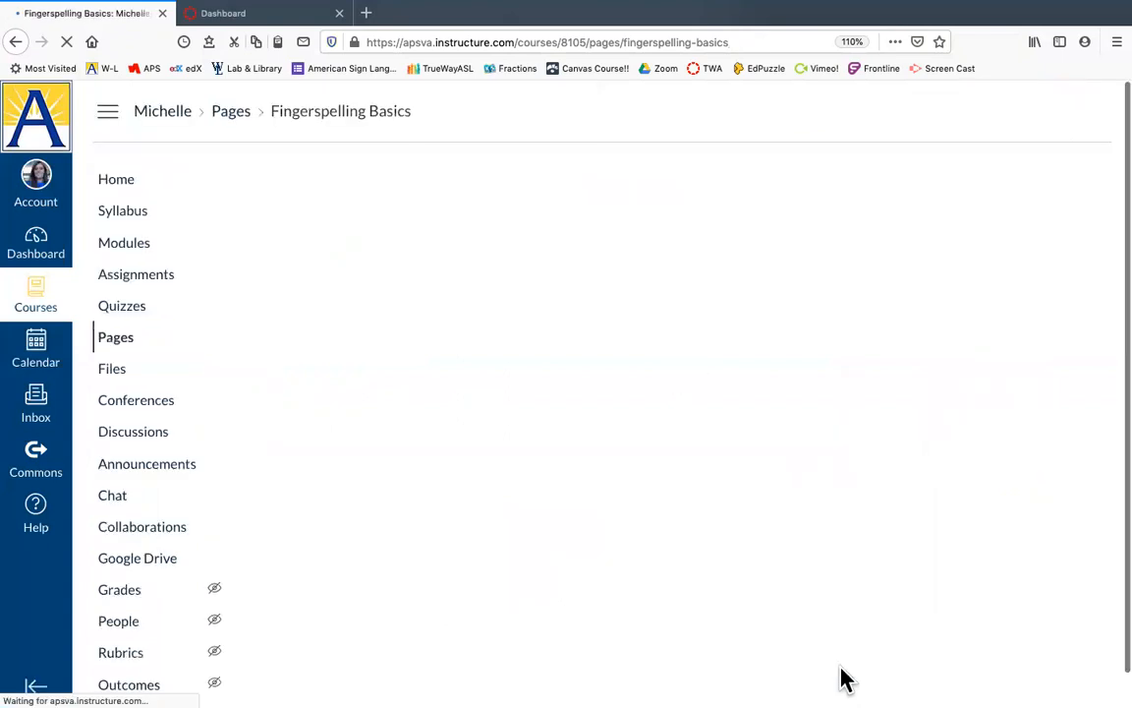
Check the saved page's publish control and its linked closing text, and return to the course home page
click(773, 187)
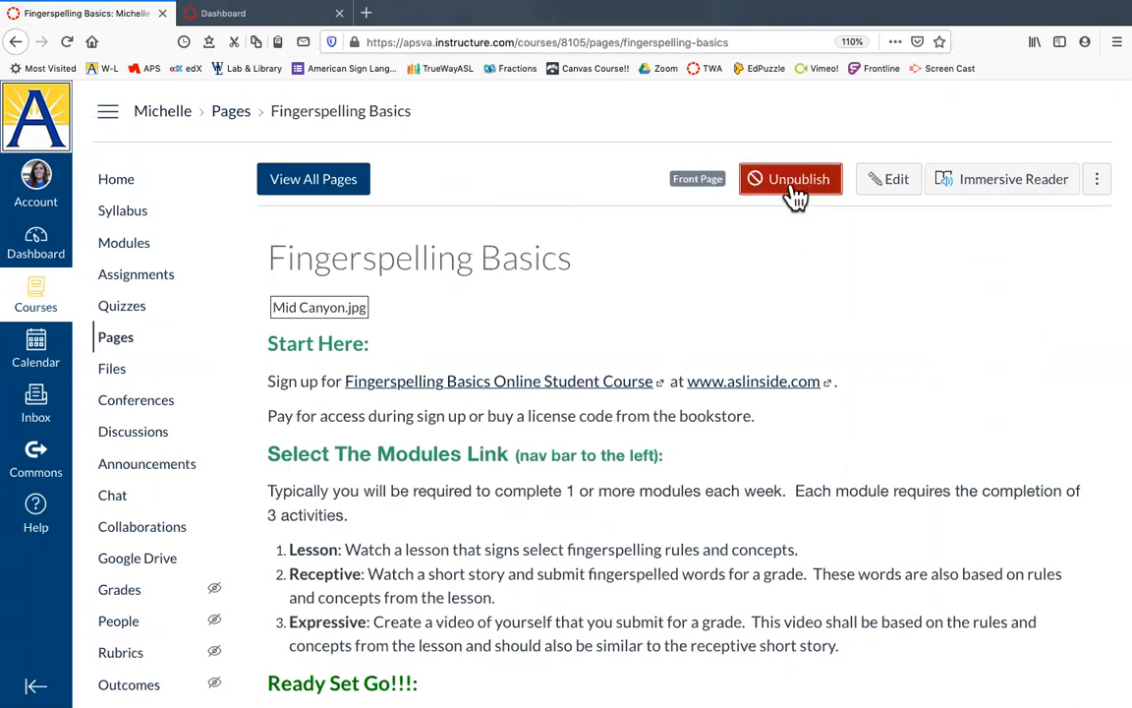
click(792, 187)
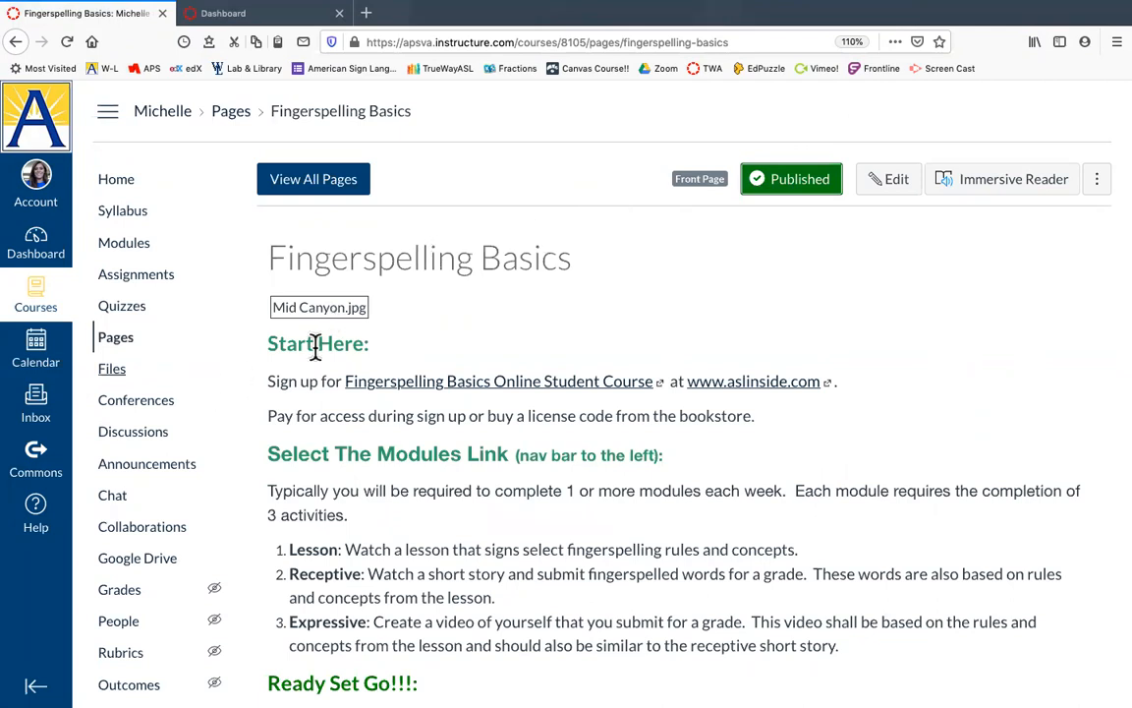
scroll(413, 393, down, 4)
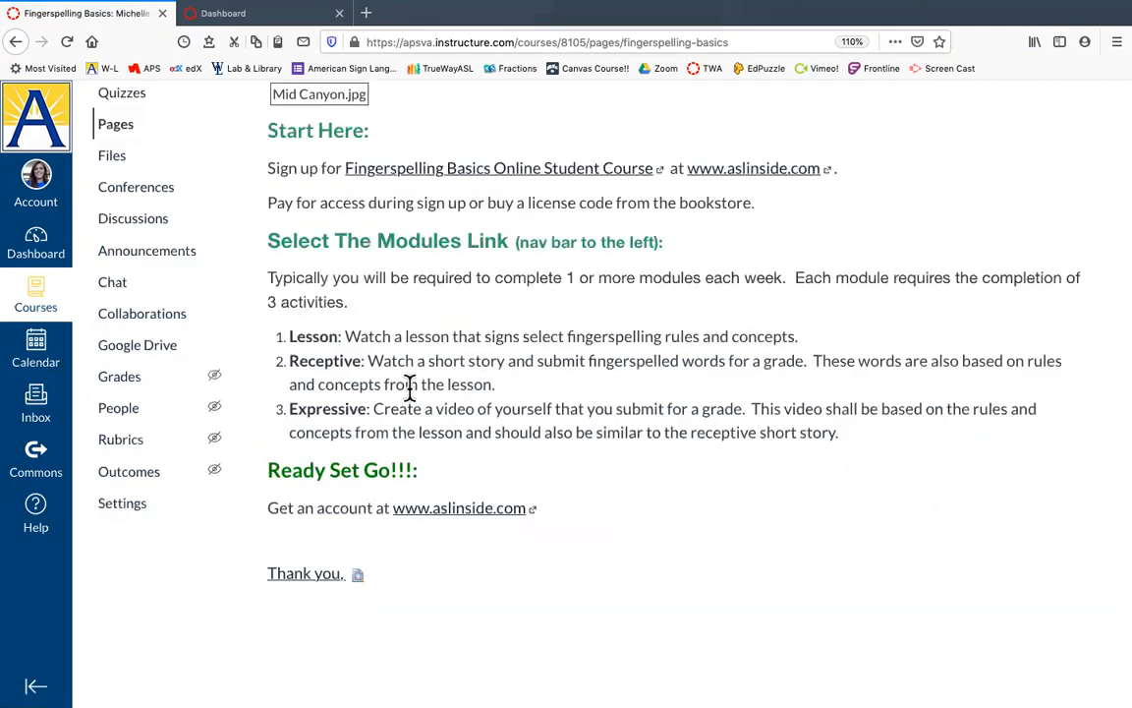
scroll(410, 386, up, 4)
click(131, 185)
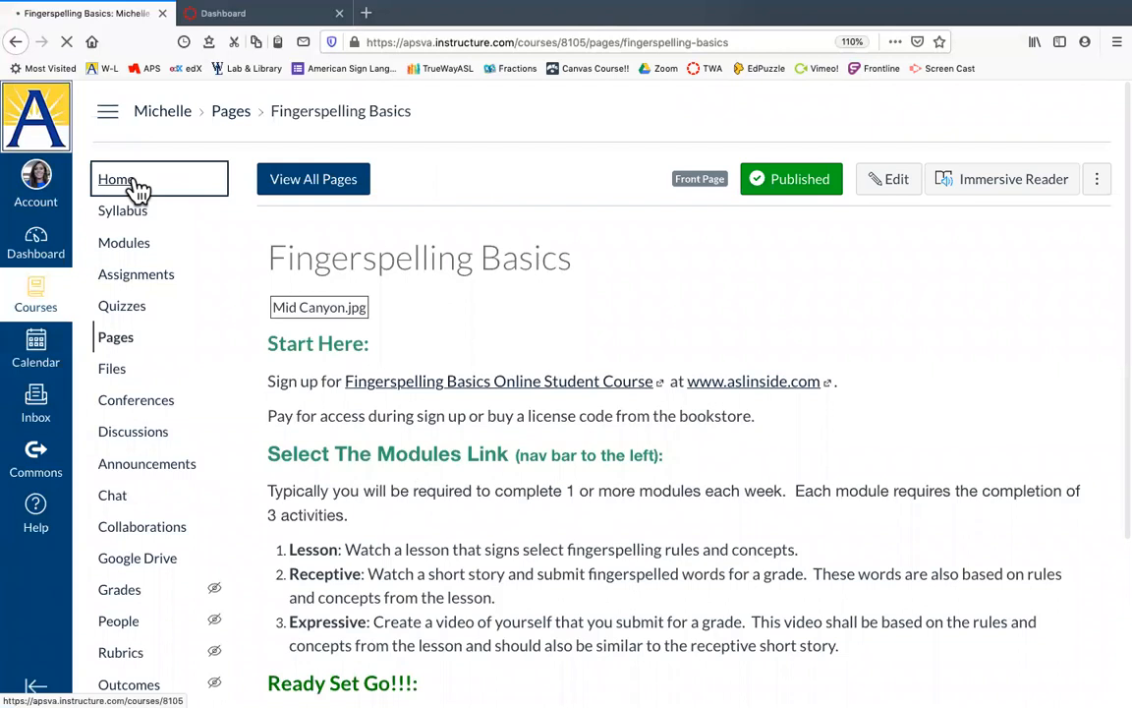
Take the browser window out of full-screen mode and look over the course home page
mouse_move(49, 3)
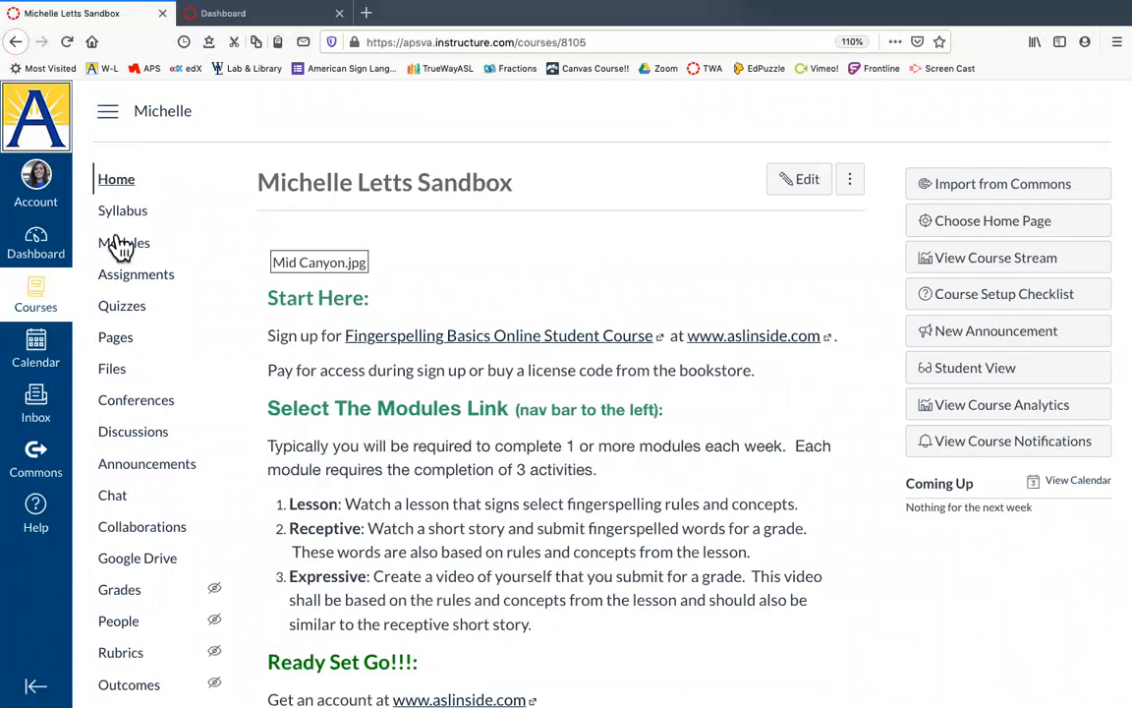
click(36, 24)
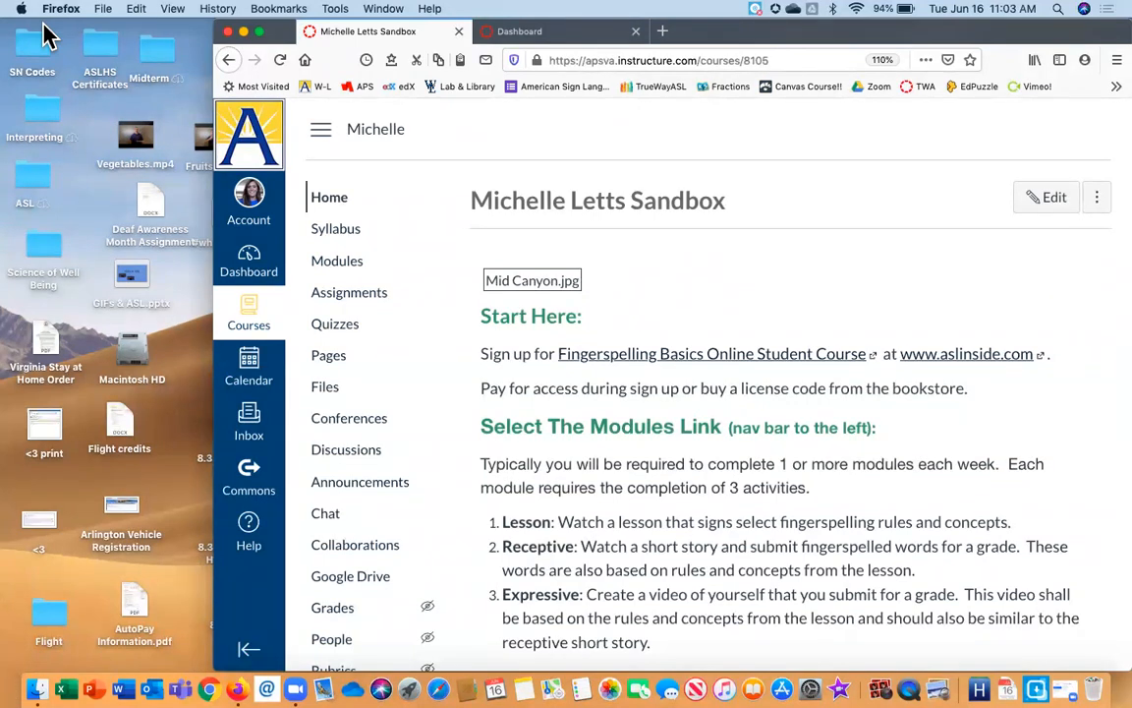
scroll(518, 349, down, 10)
scroll(518, 349, up, 10)
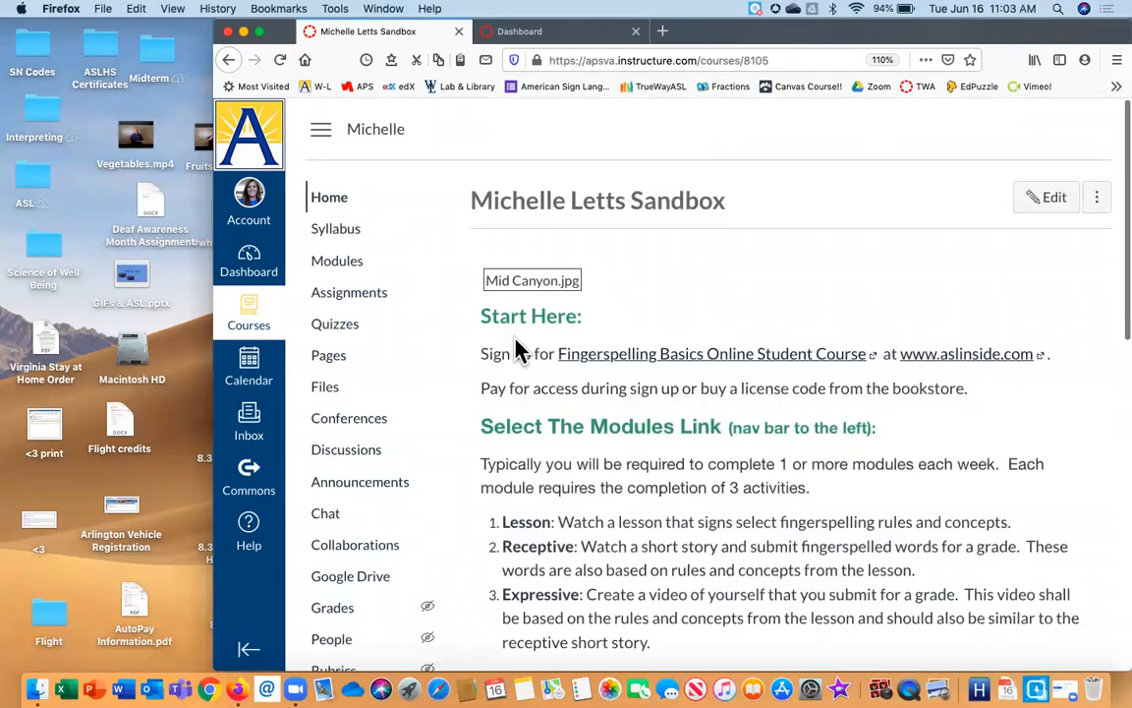
Open Courses in a new browser tab and switch to its All Courses page
right_click(281, 319)
click(305, 324)
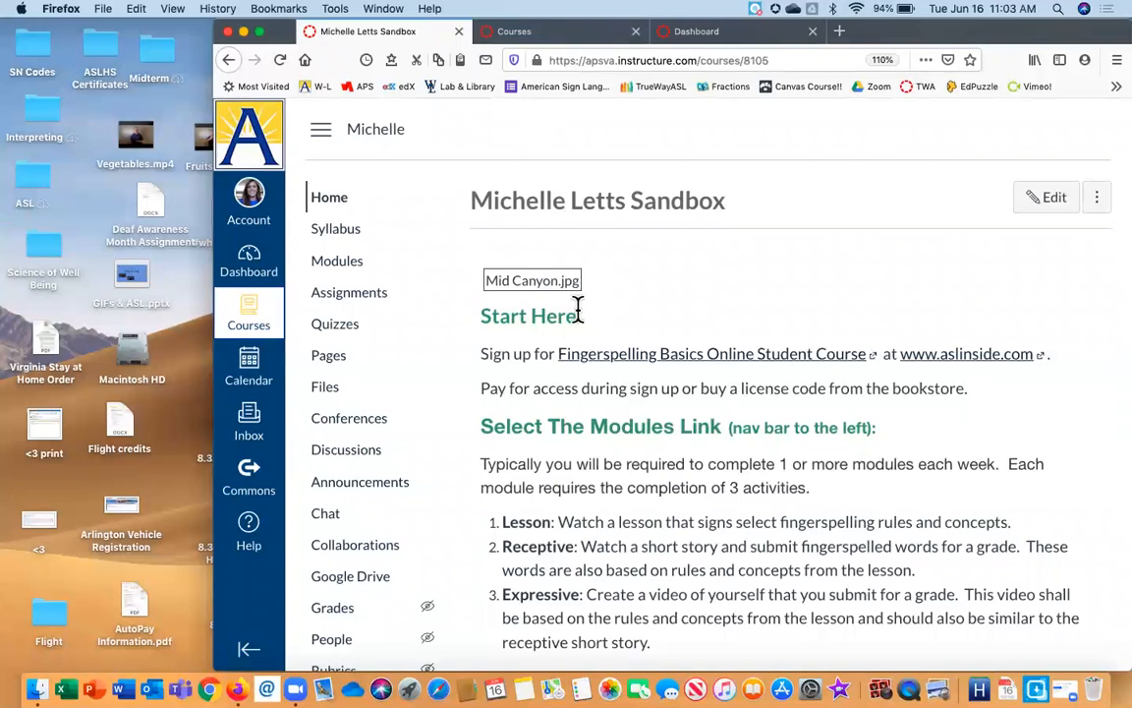
drag(907, 45, 907, 82)
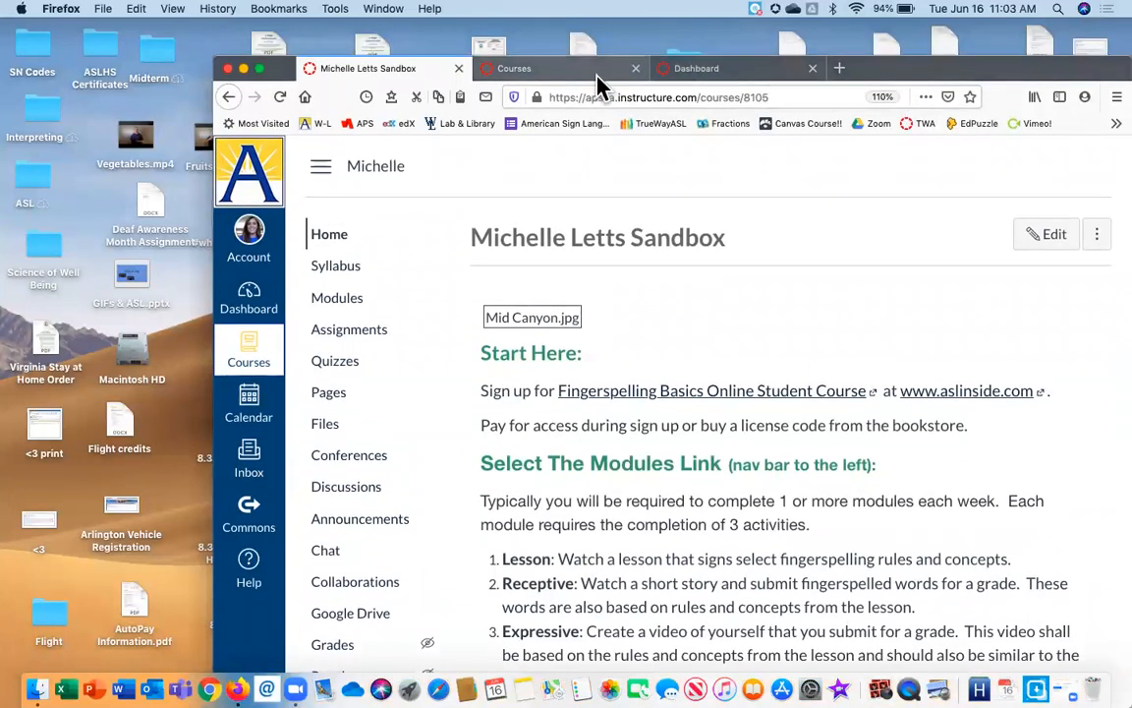
click(537, 68)
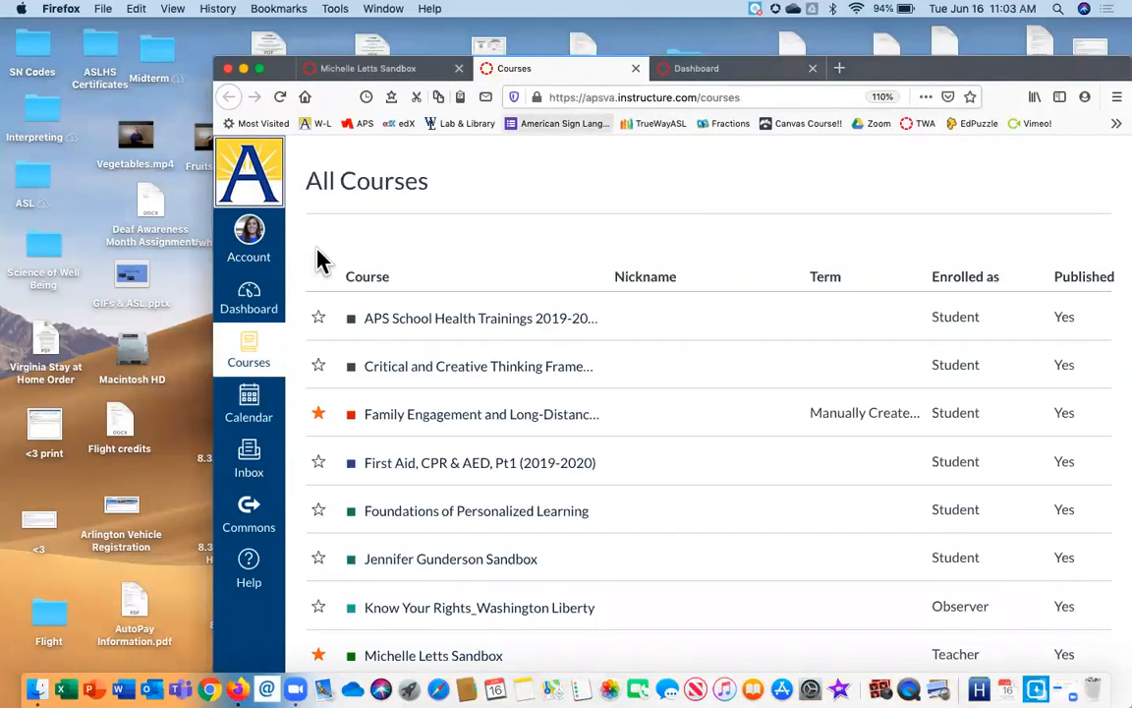
Open the dashboard, look through its published course cards, and open the list of published courses
click(258, 307)
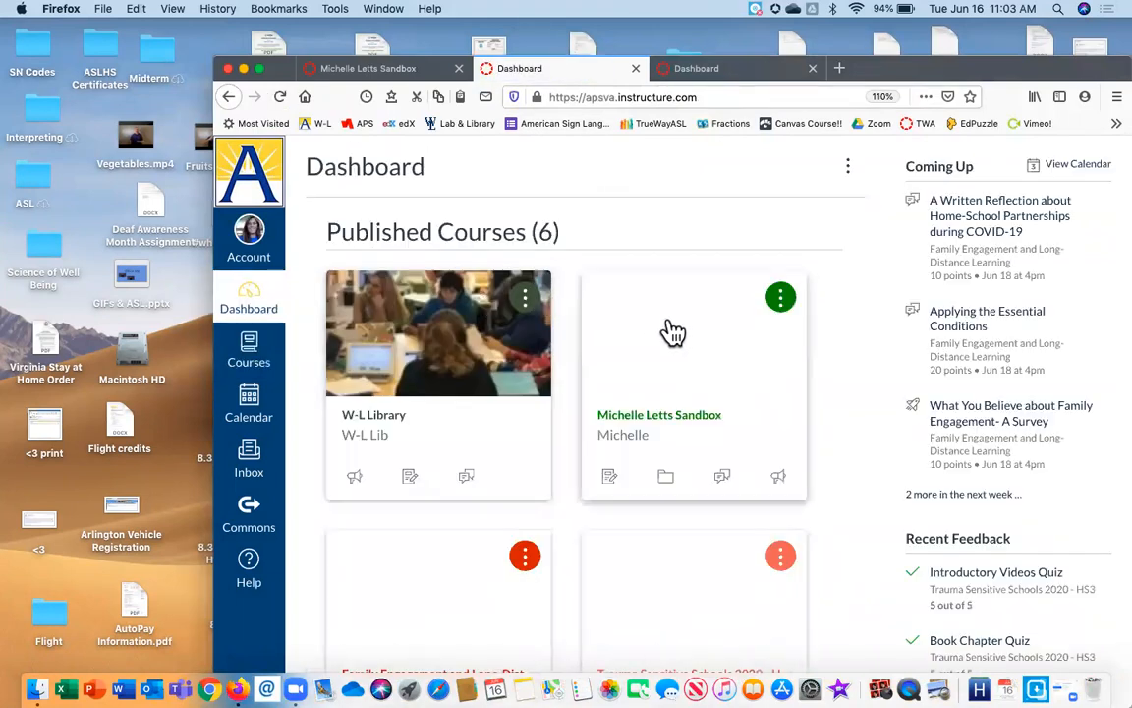
scroll(634, 313, down, 5)
scroll(634, 313, down, 1)
scroll(632, 316, up, 6)
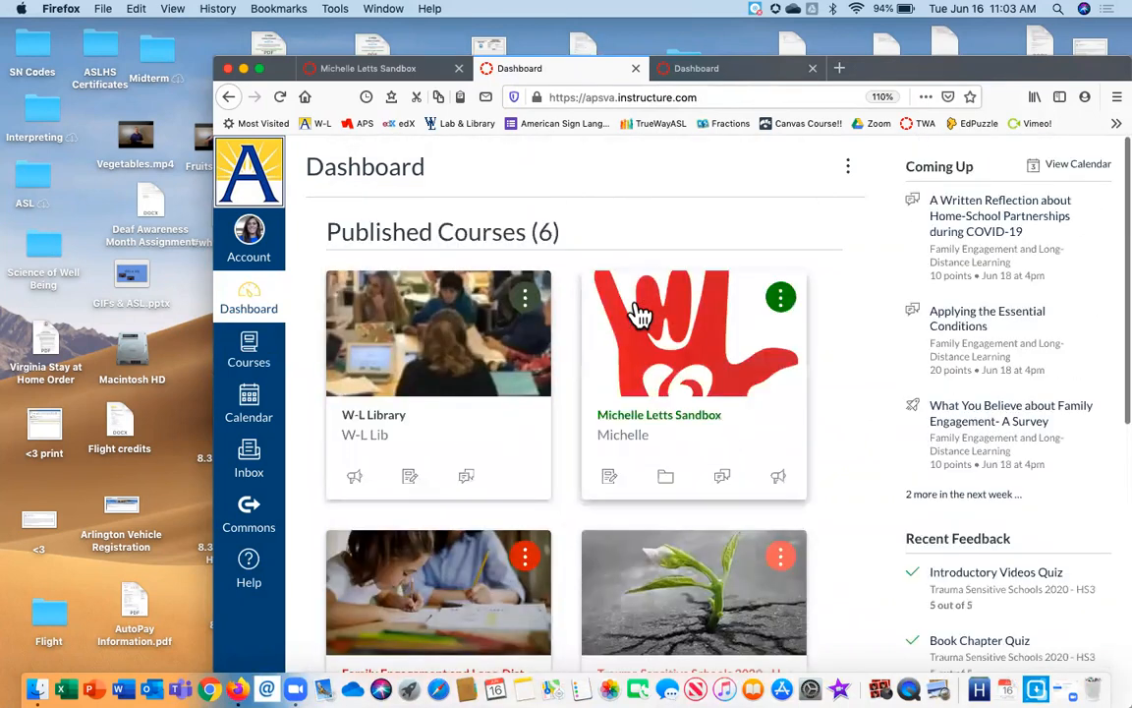
click(253, 356)
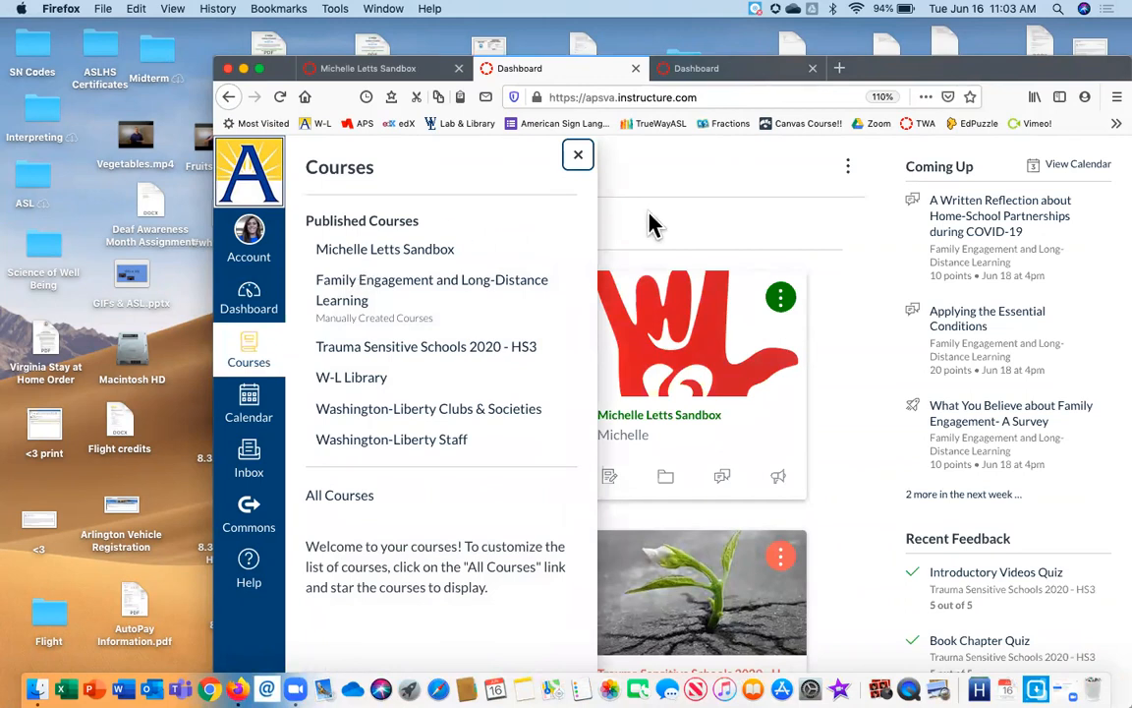
Look through the All Courses list and open the YR 2019 American Sign Language I course under Past Enrollments
click(355, 501)
scroll(355, 503, down, 10)
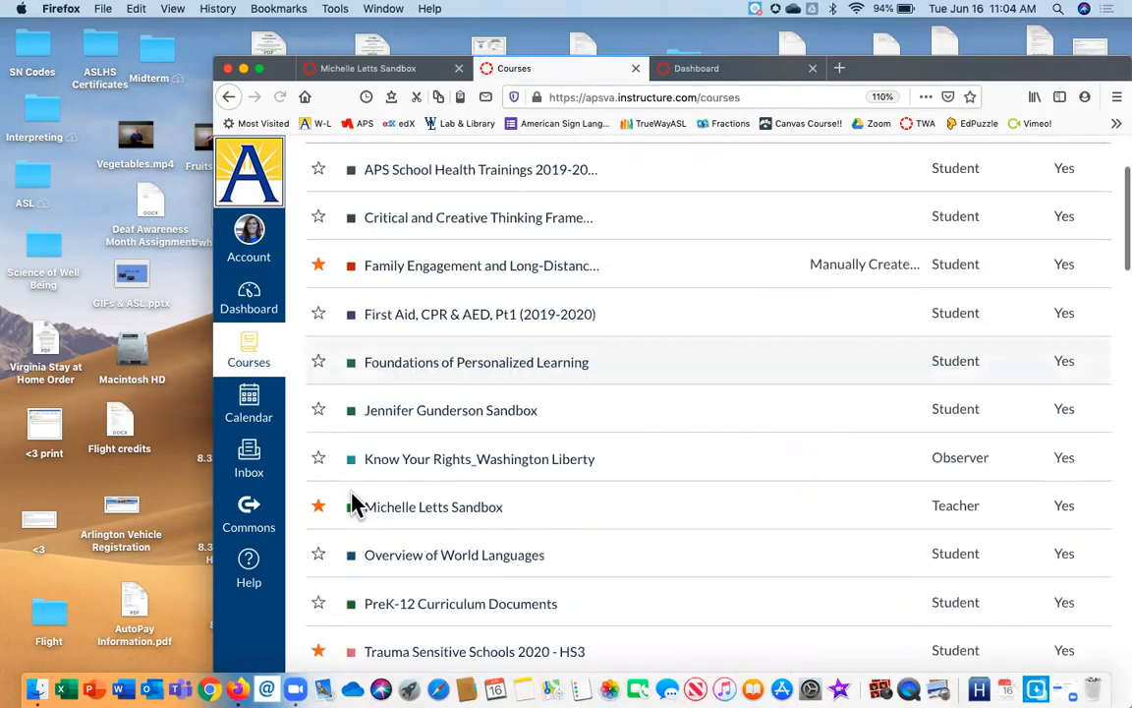
scroll(355, 504, down, 5)
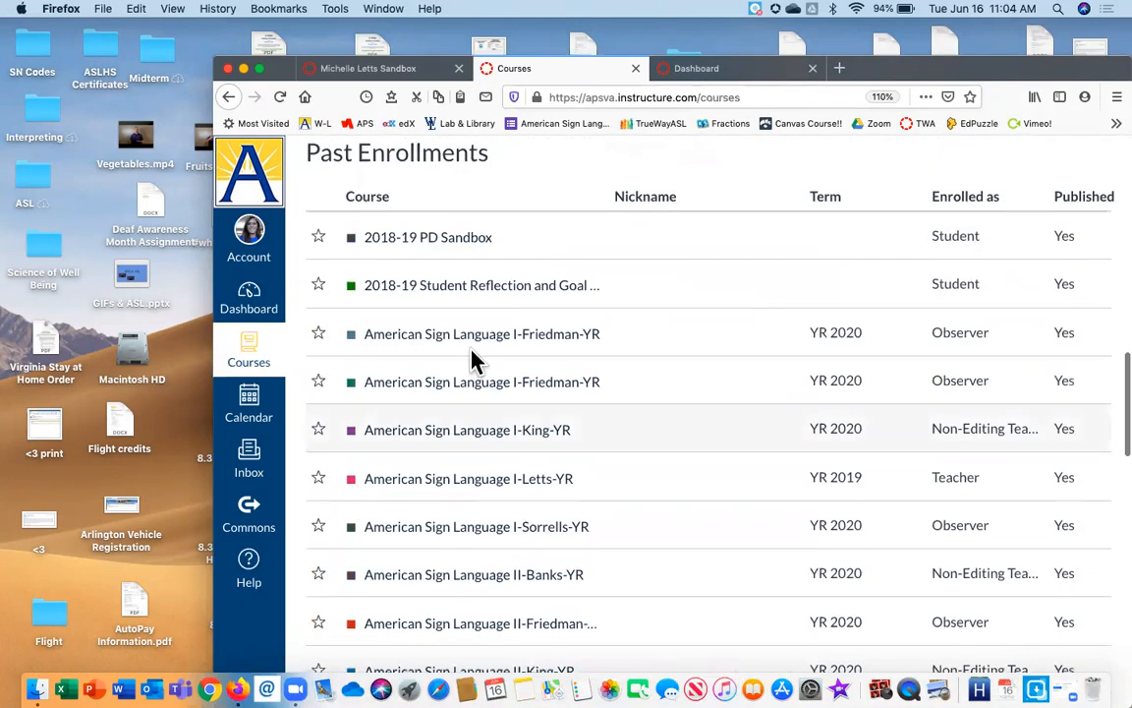
click(463, 486)
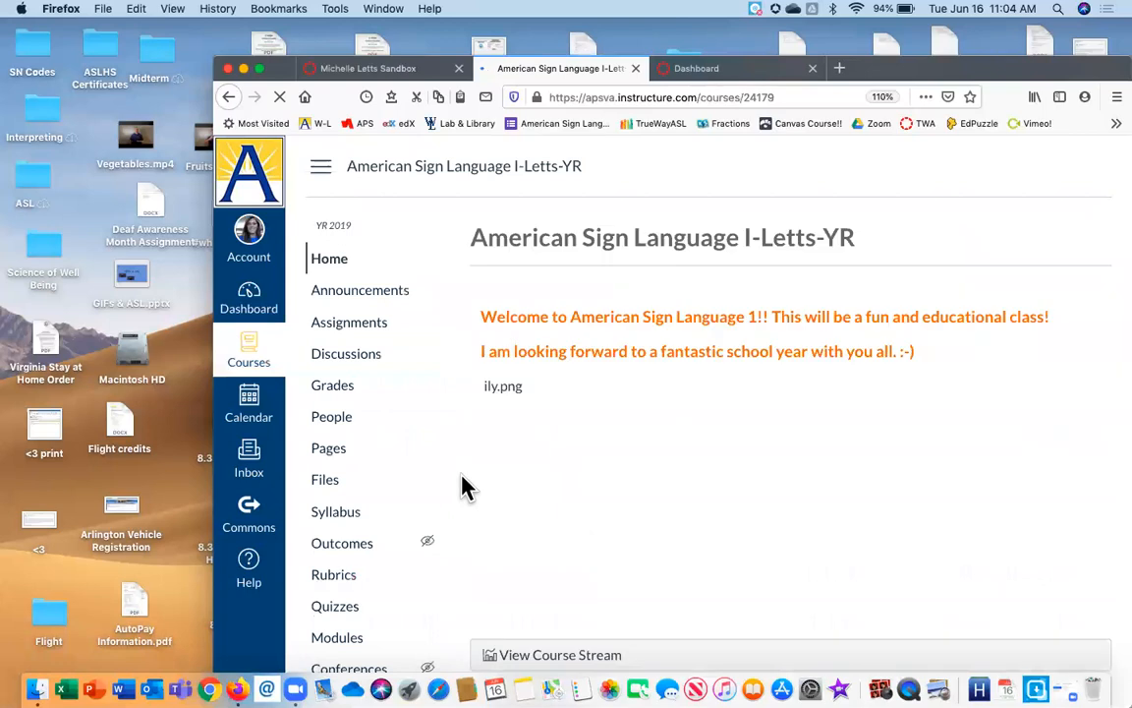
scroll(462, 485, down, 10)
scroll(462, 475, up, 10)
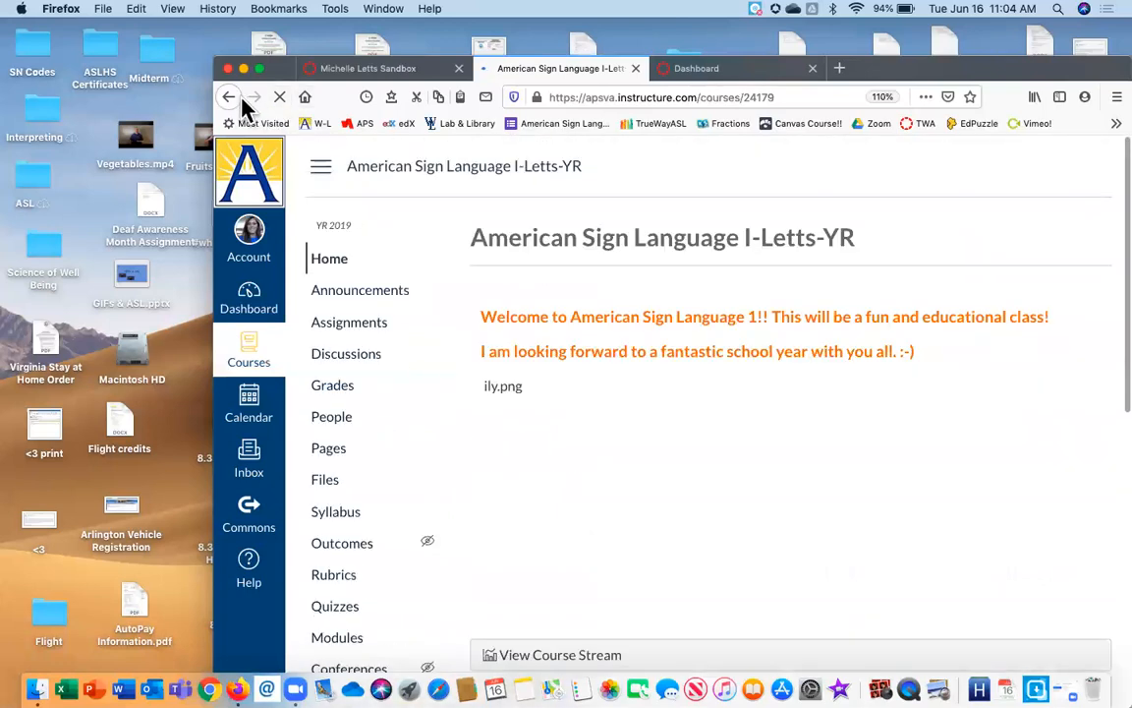
Return to the All Courses list and open the ASL I:2019-2020 course
click(250, 352)
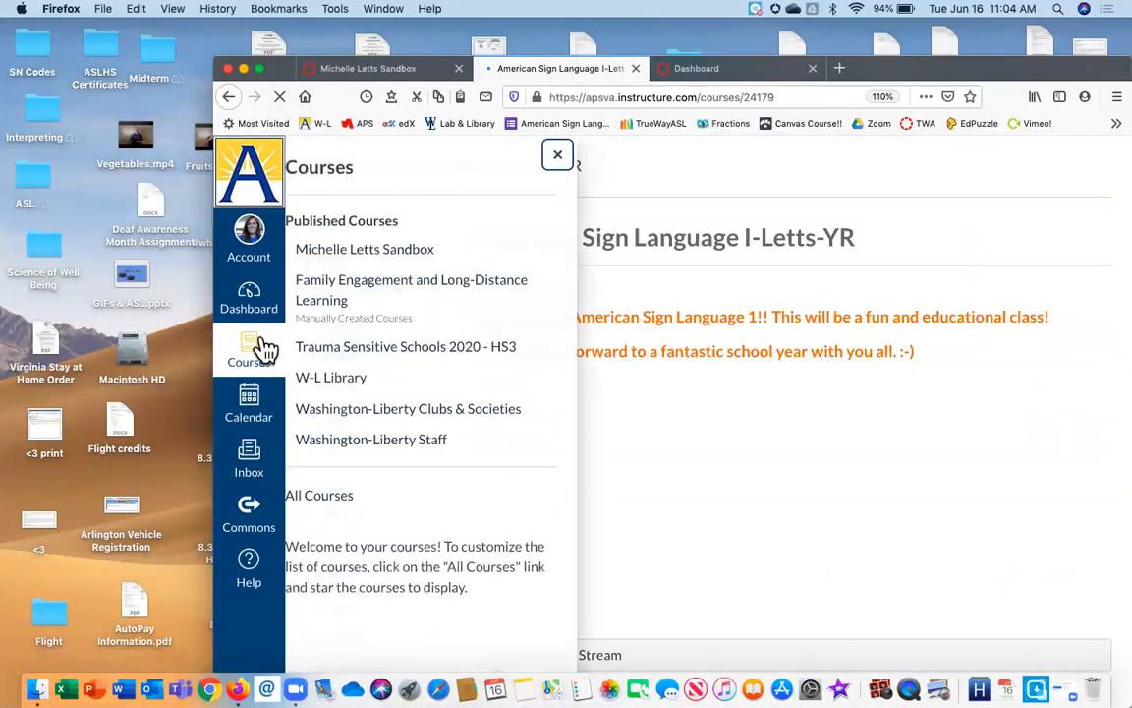
click(340, 495)
scroll(357, 503, down, 5)
scroll(357, 504, down, 10)
scroll(357, 501, down, 10)
scroll(379, 433, down, 2)
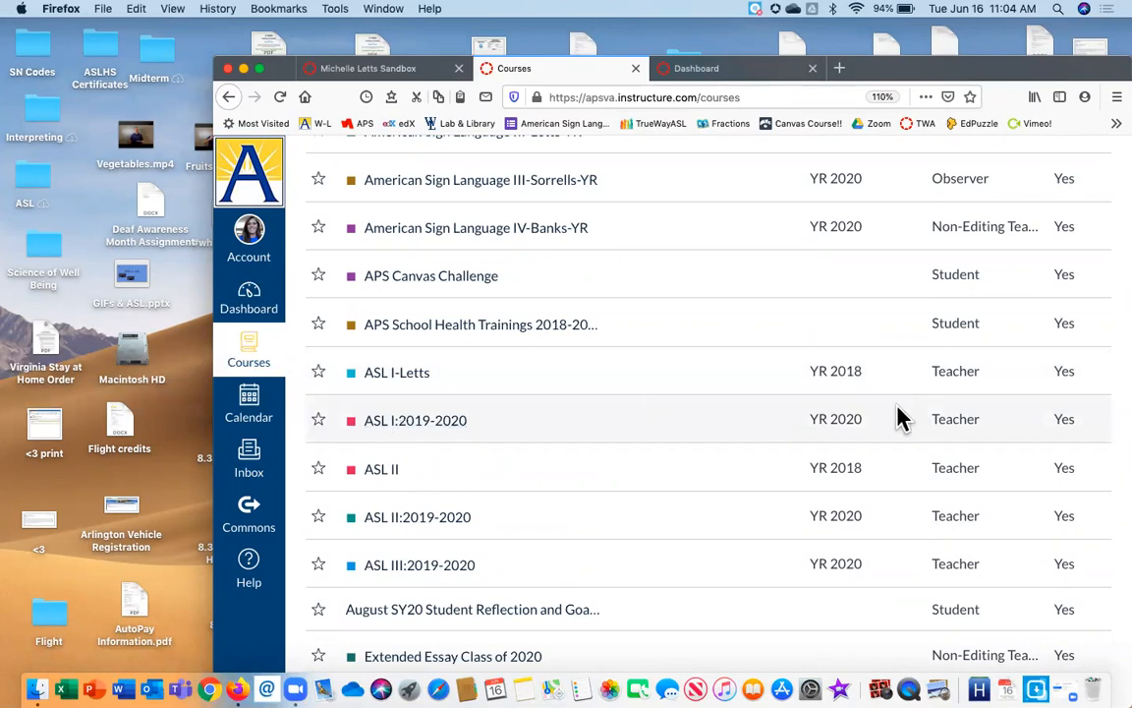
click(401, 435)
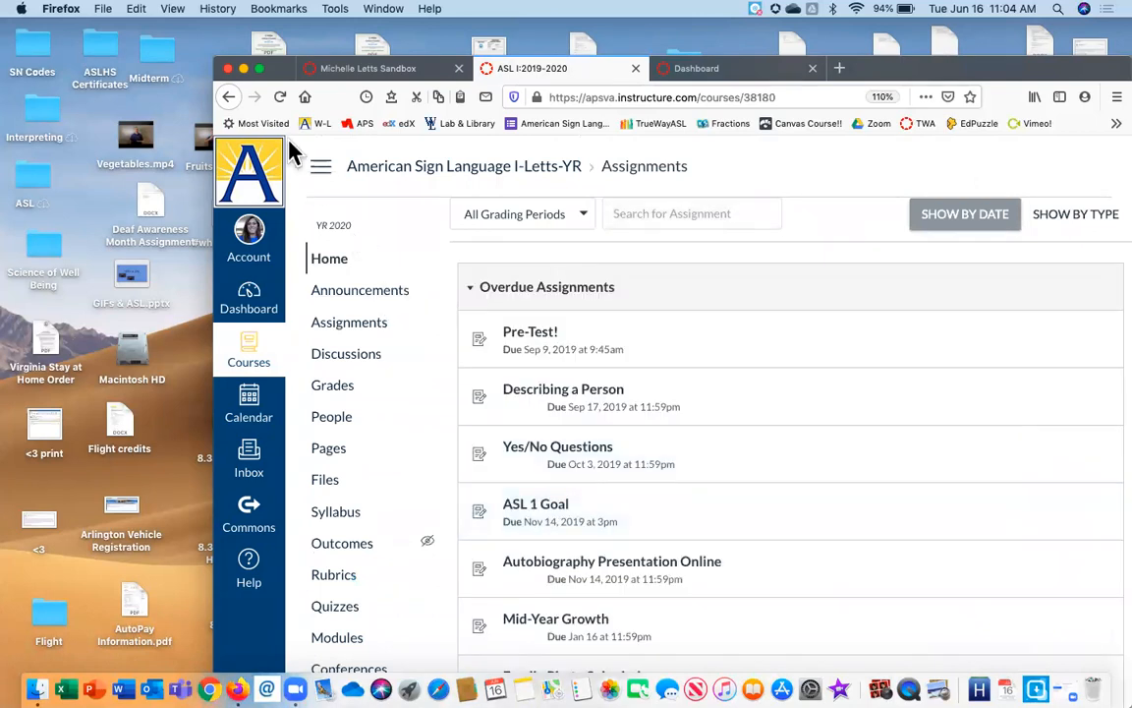
Make the browser window full screen and enlarge the page zoom to 133%
click(259, 69)
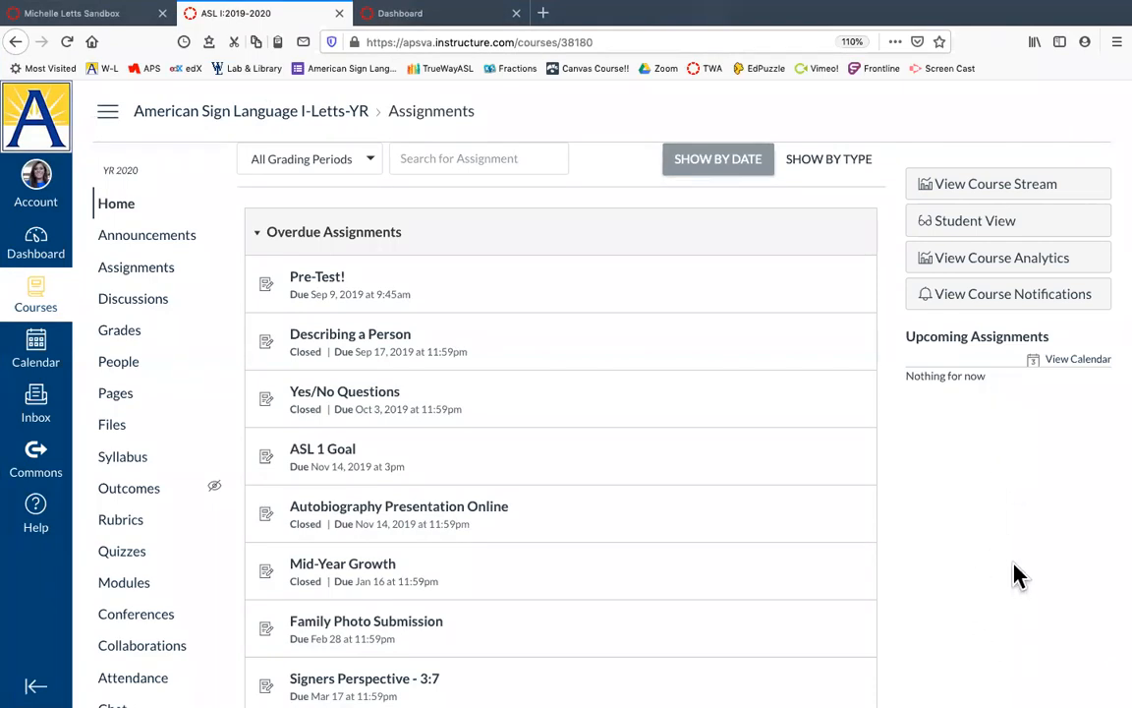
key(ctrl+plus)
key(ctrl+plus)
Look through the ASL I:2019-2020 home page's assignment list and its course navigation links
scroll(590, 479, down, 1)
scroll(590, 479, down, 20)
scroll(590, 479, down, 15)
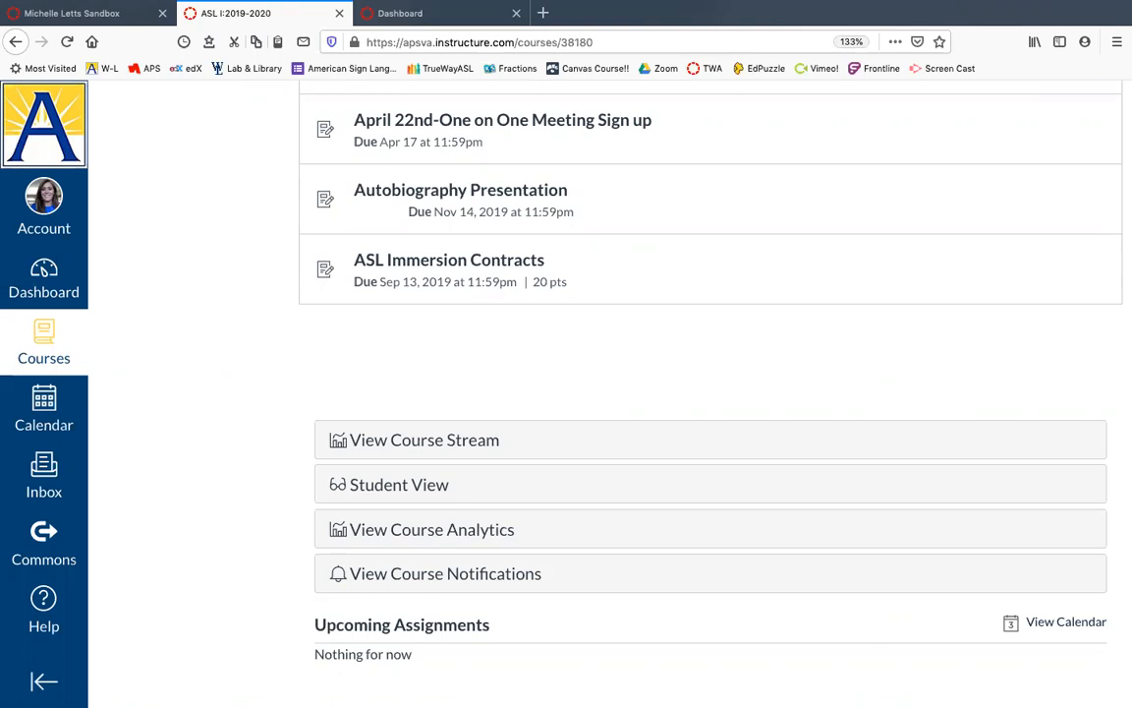
scroll(172, 435, up, 15)
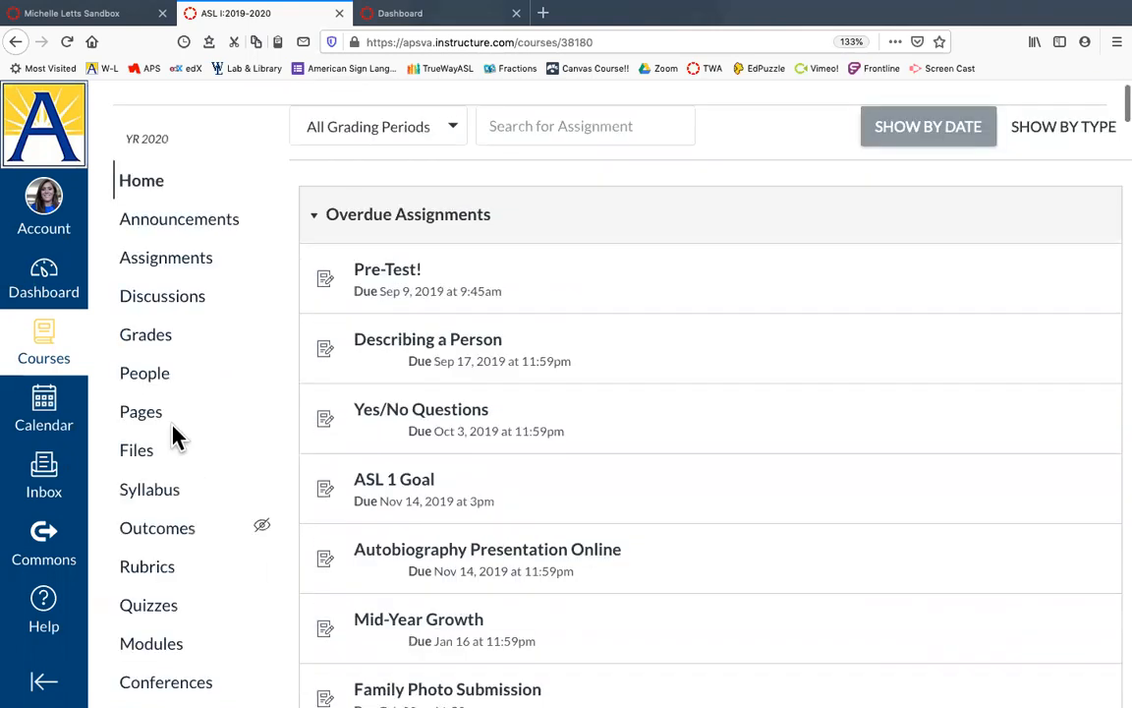
scroll(172, 435, up, 2)
scroll(172, 436, down, 20)
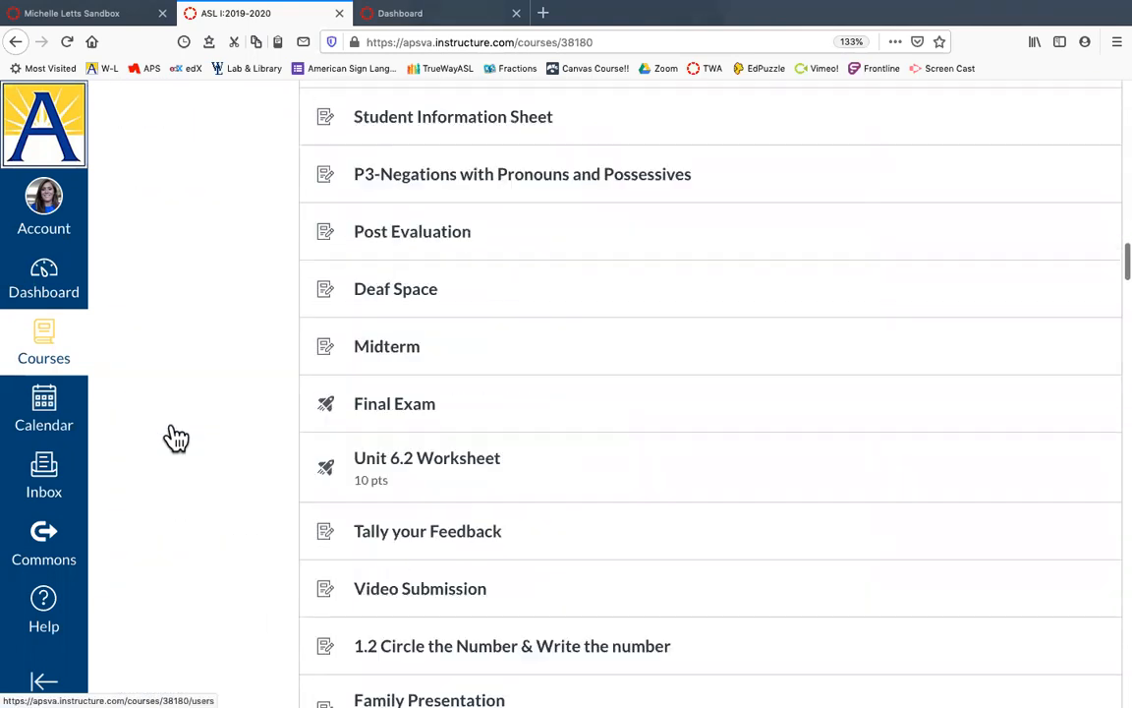
scroll(172, 436, up, 5)
Open the dashboard and look over its course cards, upcoming items and recent feedback
click(54, 292)
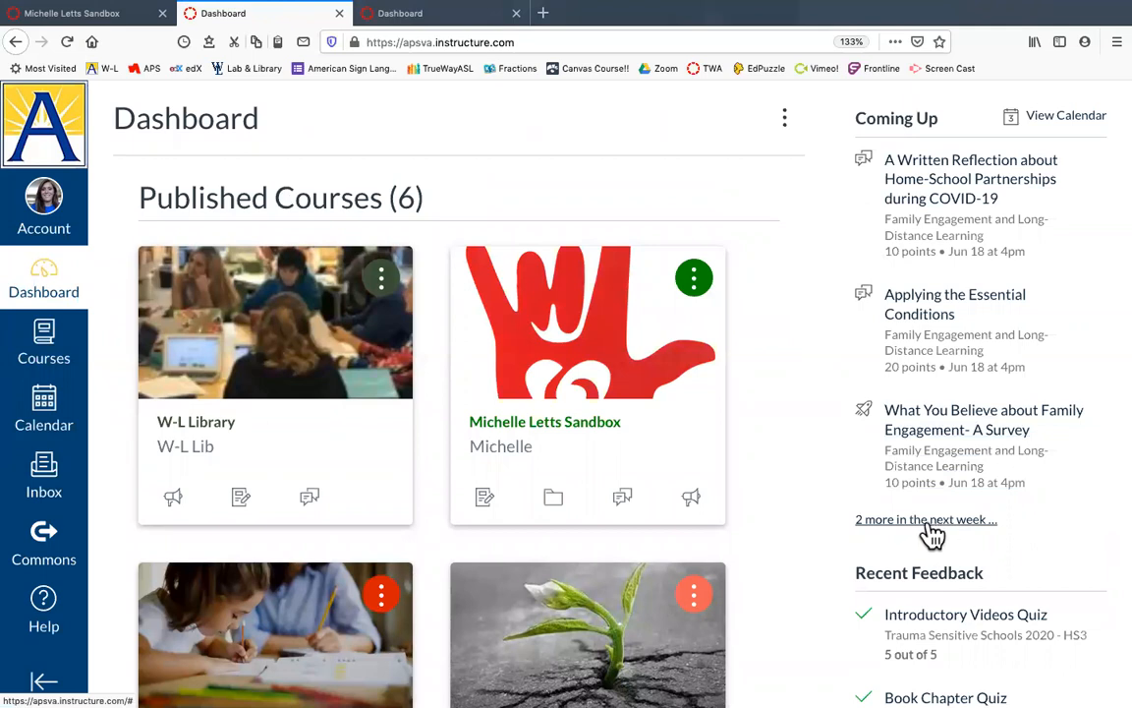
scroll(1004, 544, down, 4)
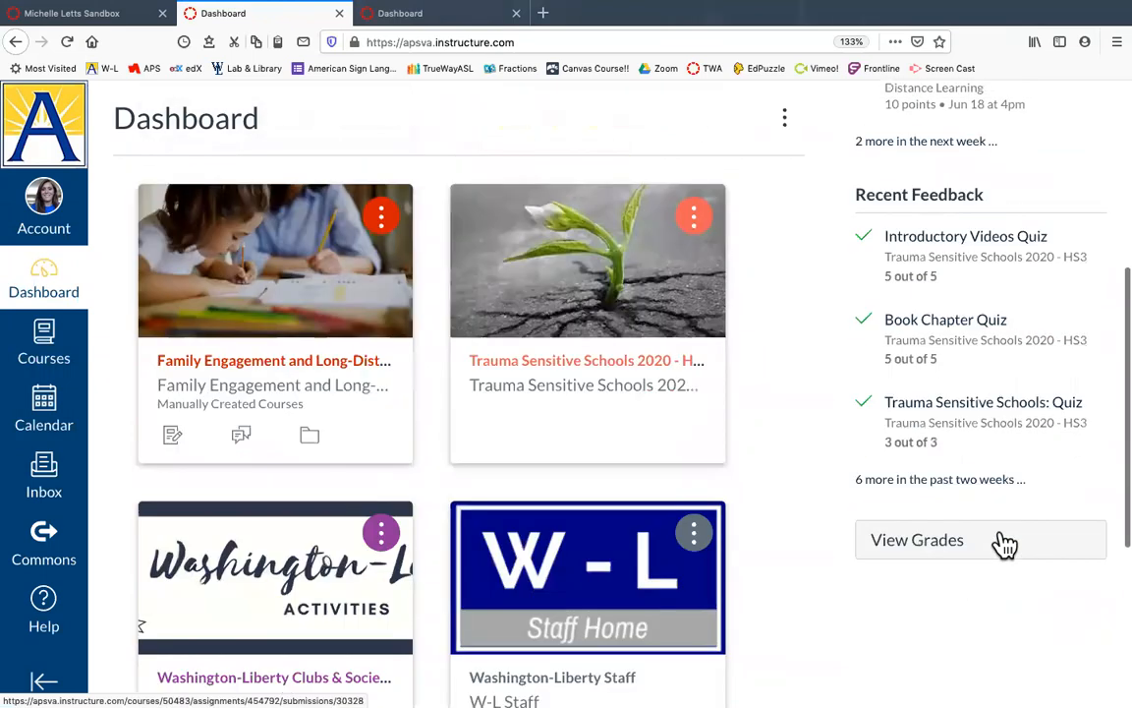
scroll(946, 393, up, 4)
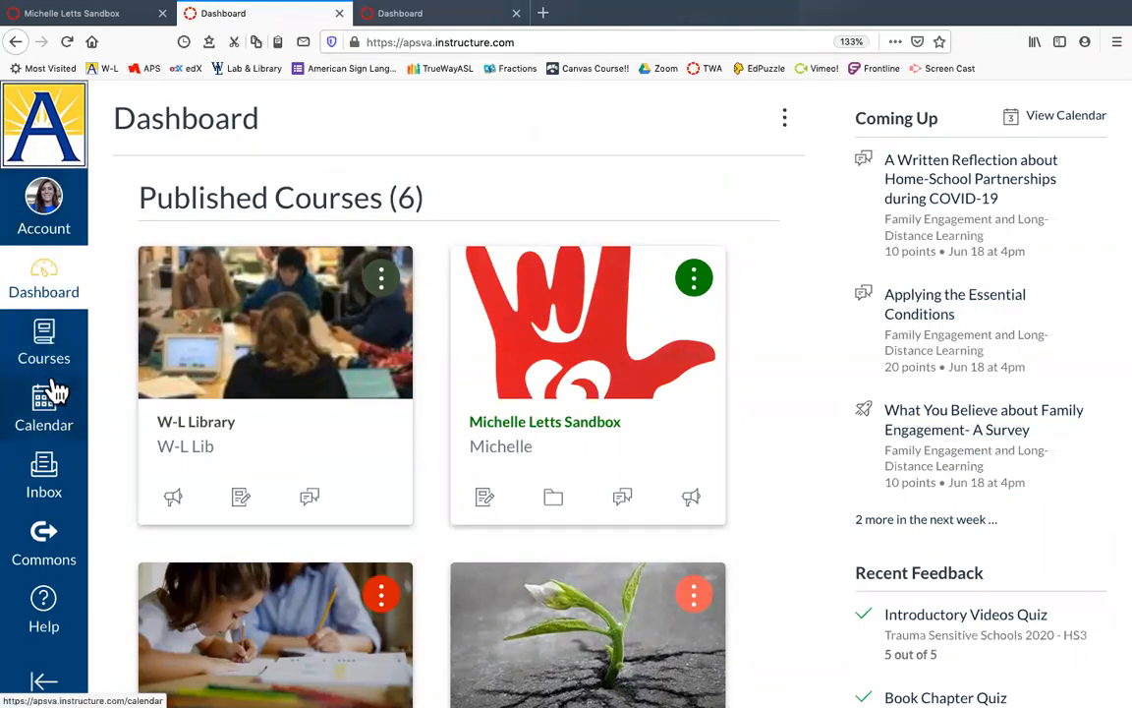
In the sandbox course, edit the Fingerspelling Basics page to allow it in mastery paths, and save it
click(85, 18)
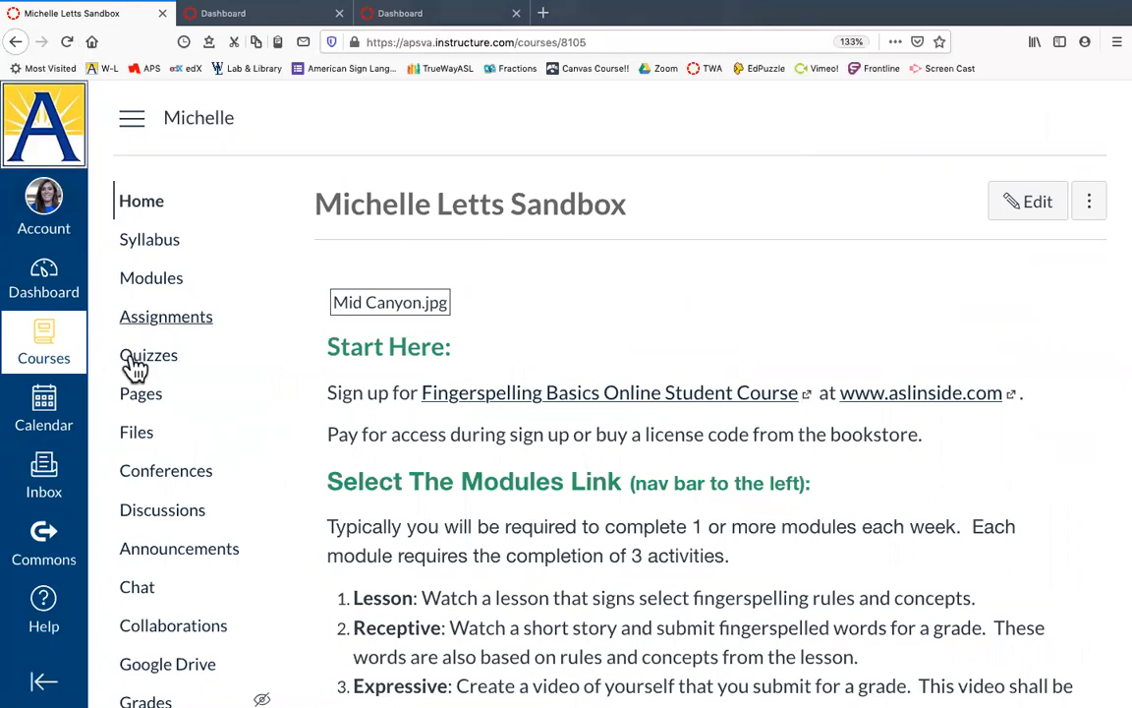
click(143, 395)
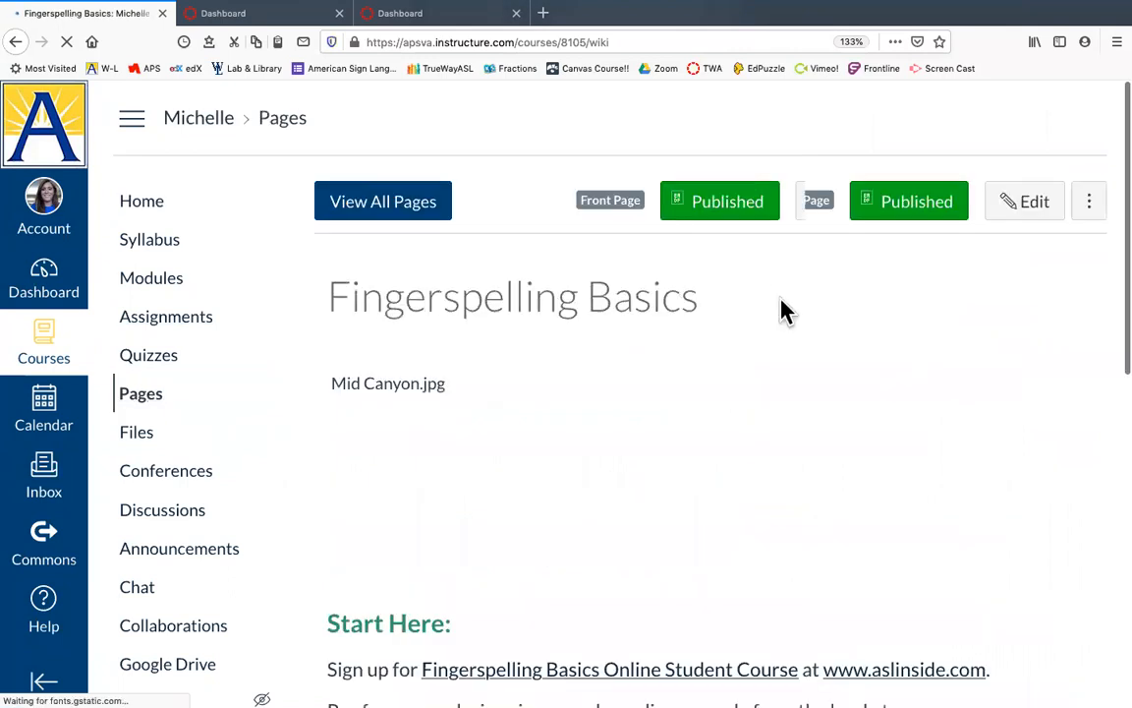
click(838, 203)
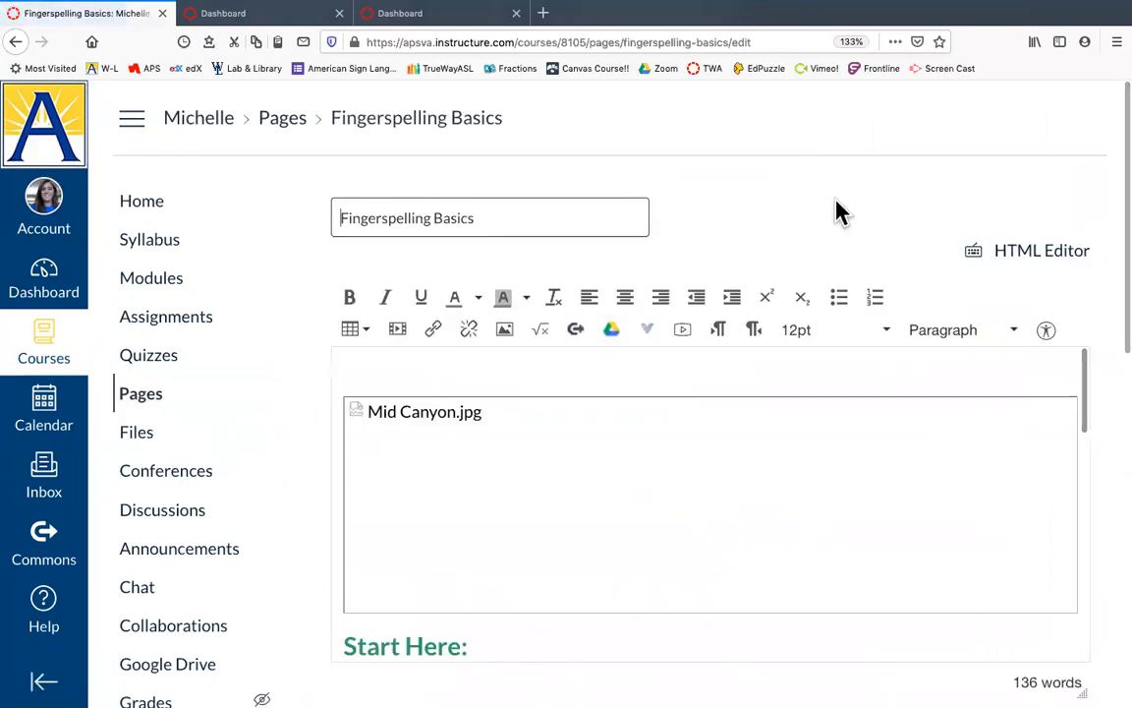
scroll(839, 213, down, 5)
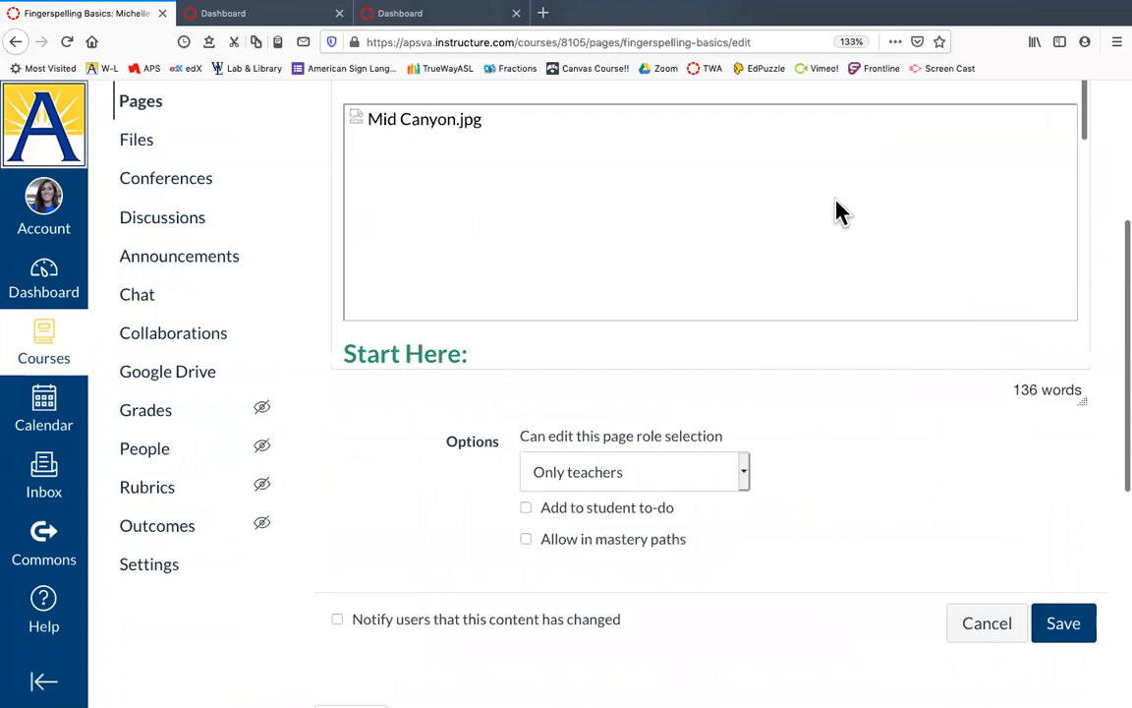
click(600, 545)
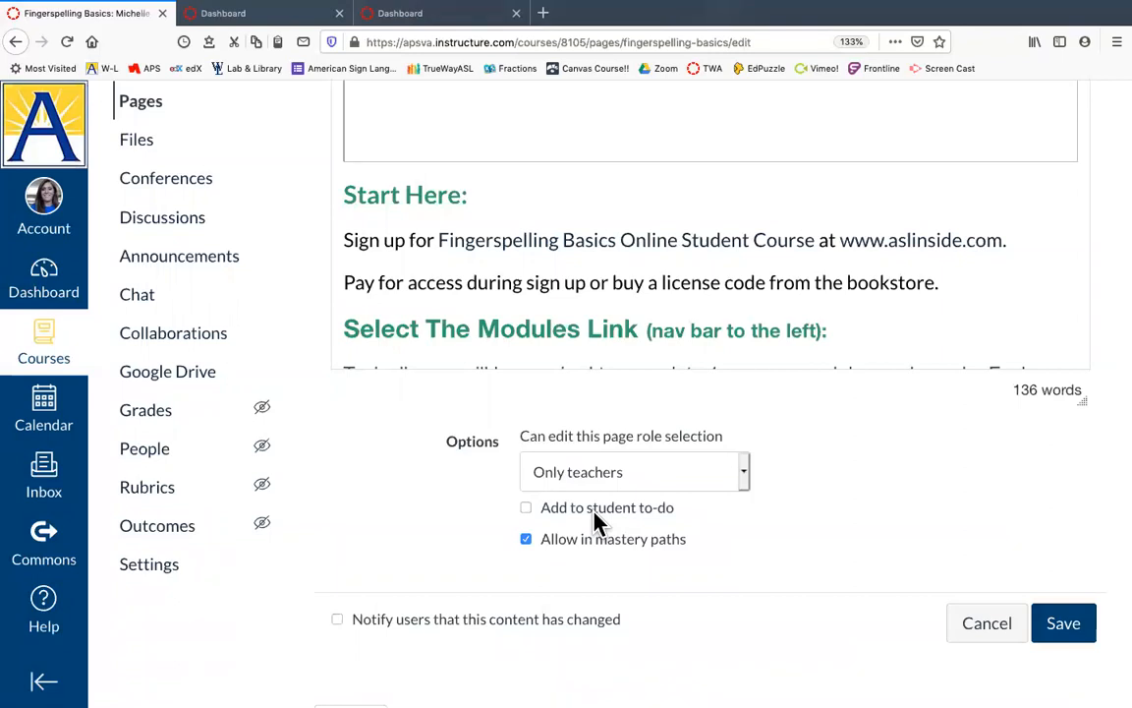
click(1074, 619)
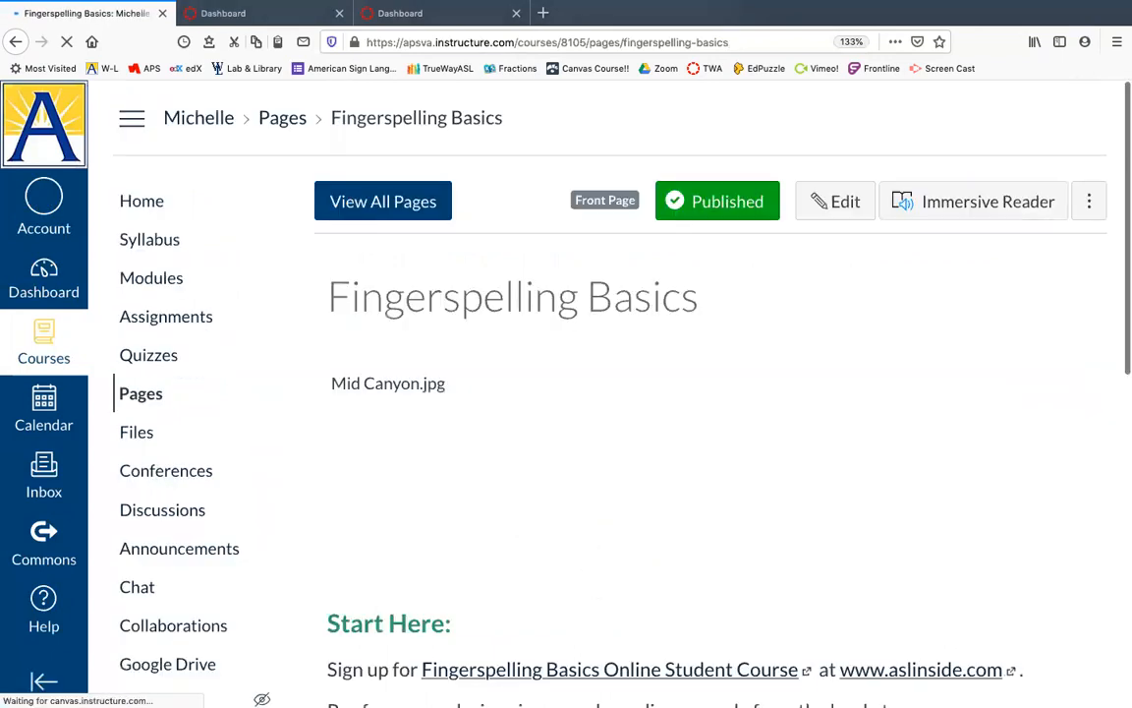
Review the saved Fingerspelling Basics page and its editing options, leaving the editor without saving
scroll(619, 457, down, 10)
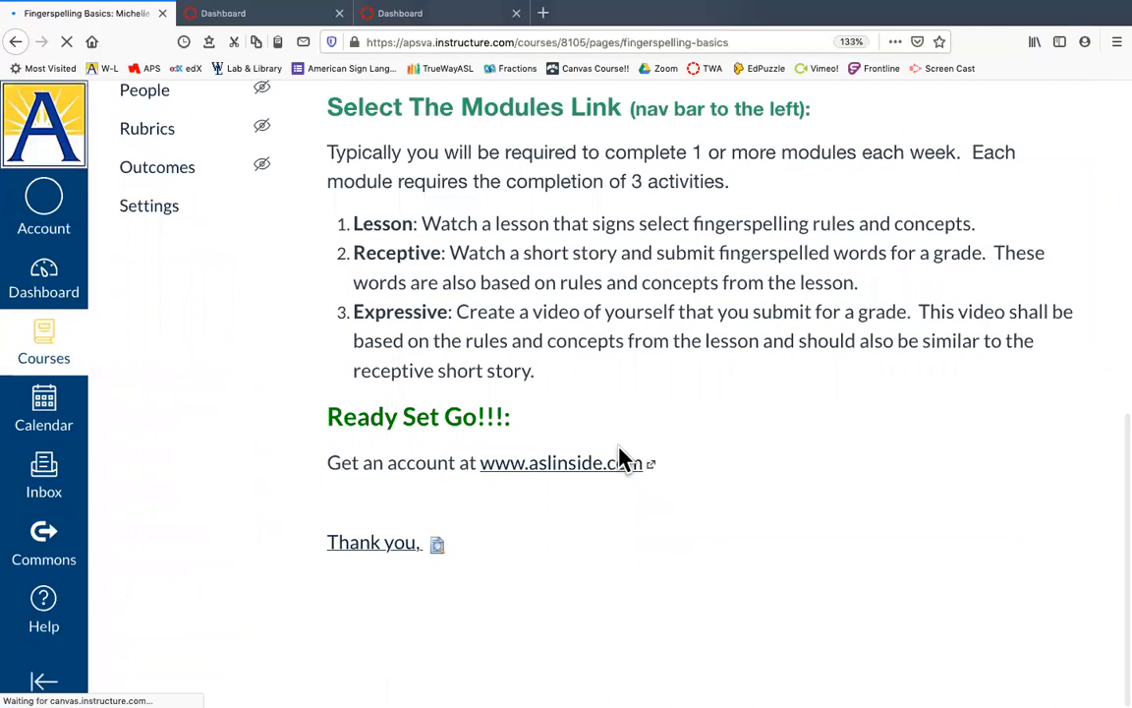
scroll(620, 457, up, 10)
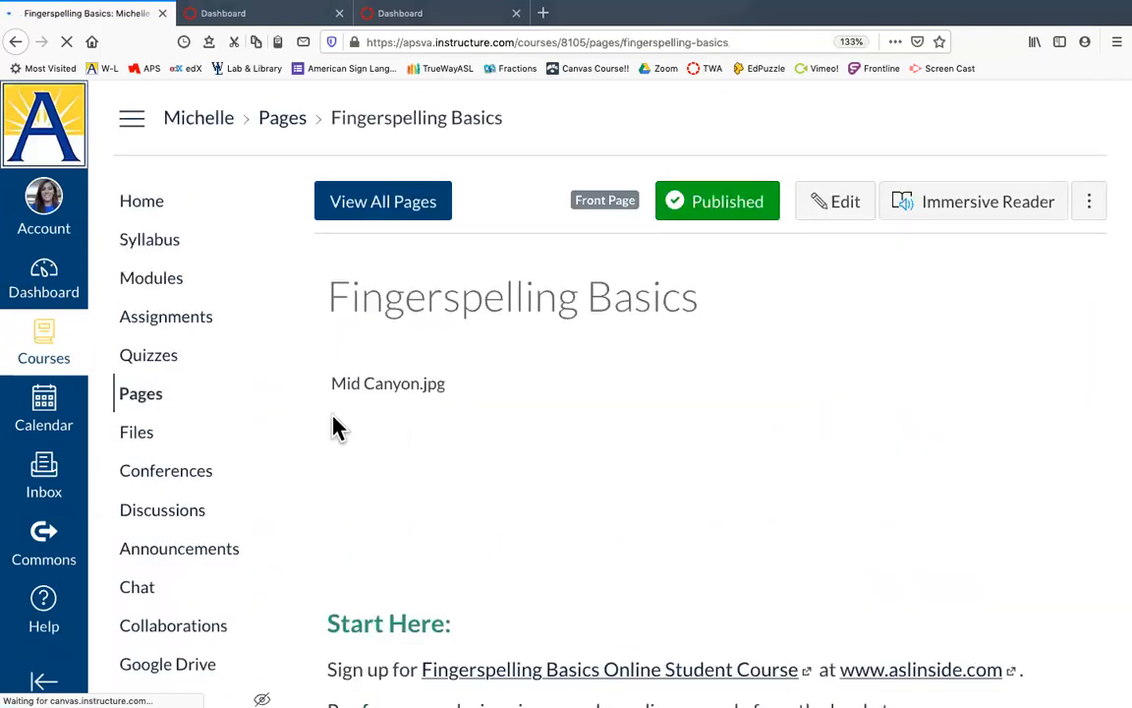
click(844, 203)
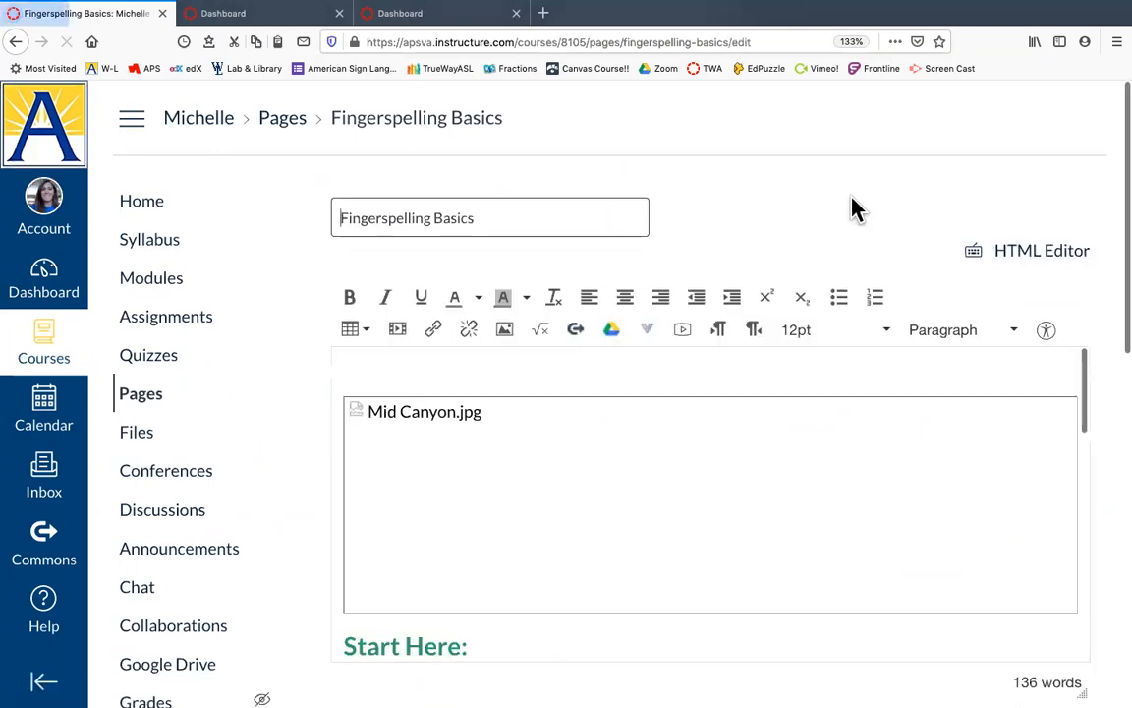
scroll(853, 206, down, 10)
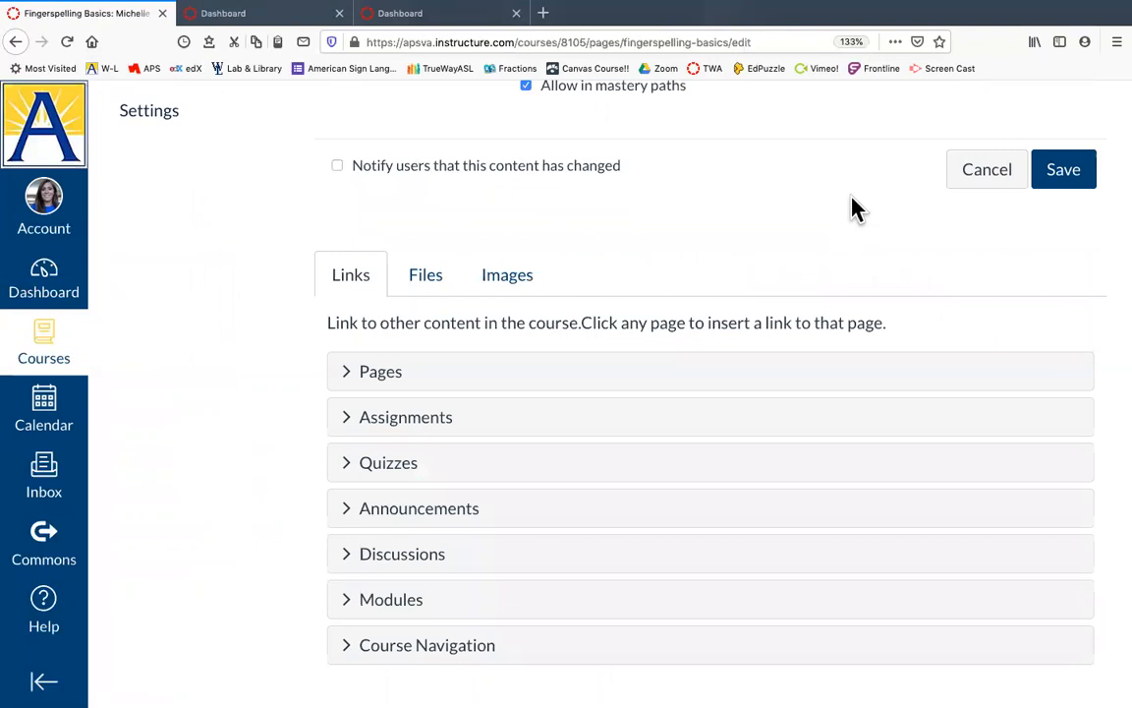
scroll(853, 209, up, 3)
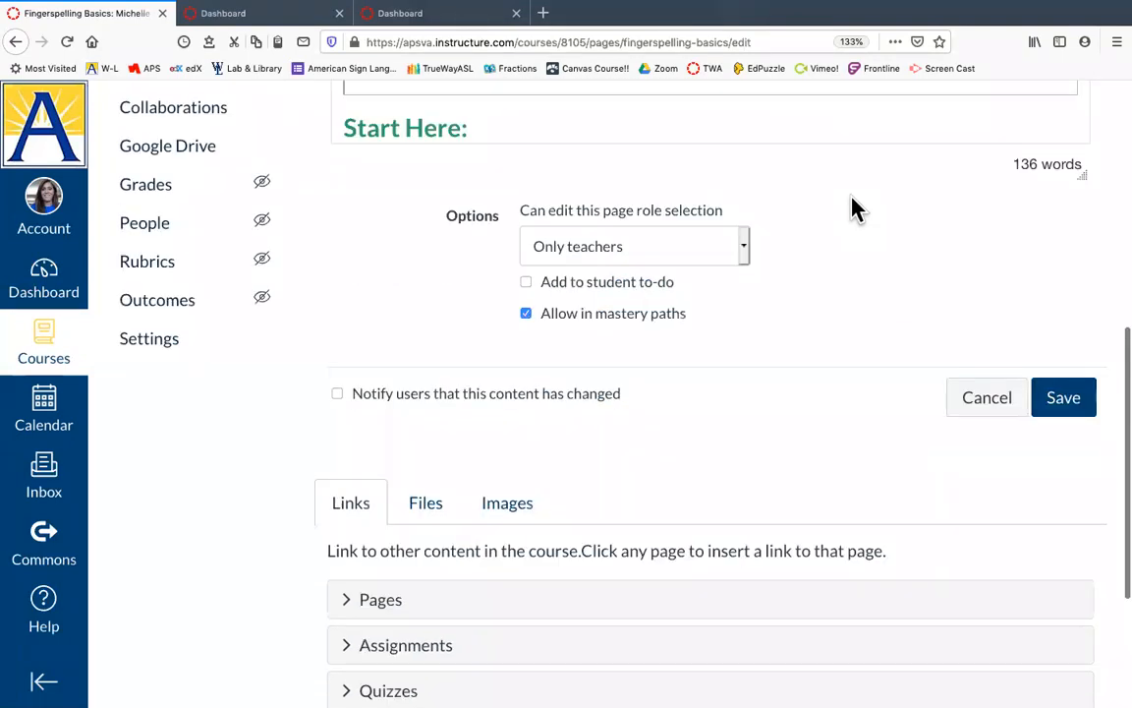
click(995, 399)
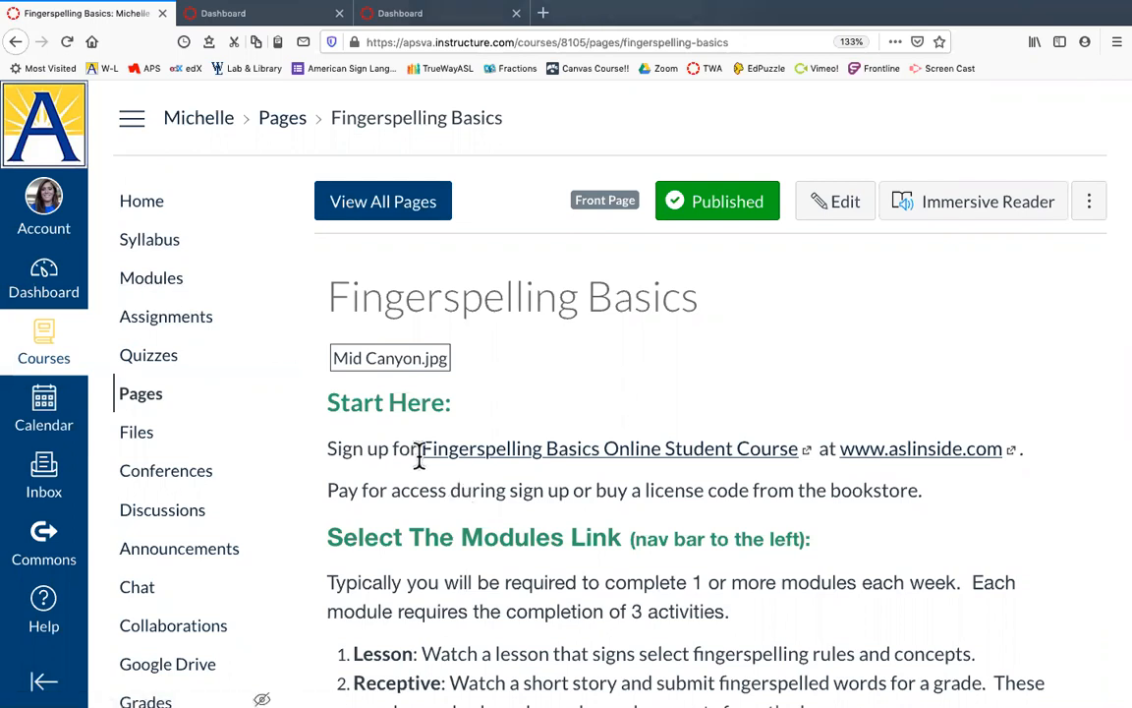
Open the sandbox course's syllabus and read through its sections
click(155, 253)
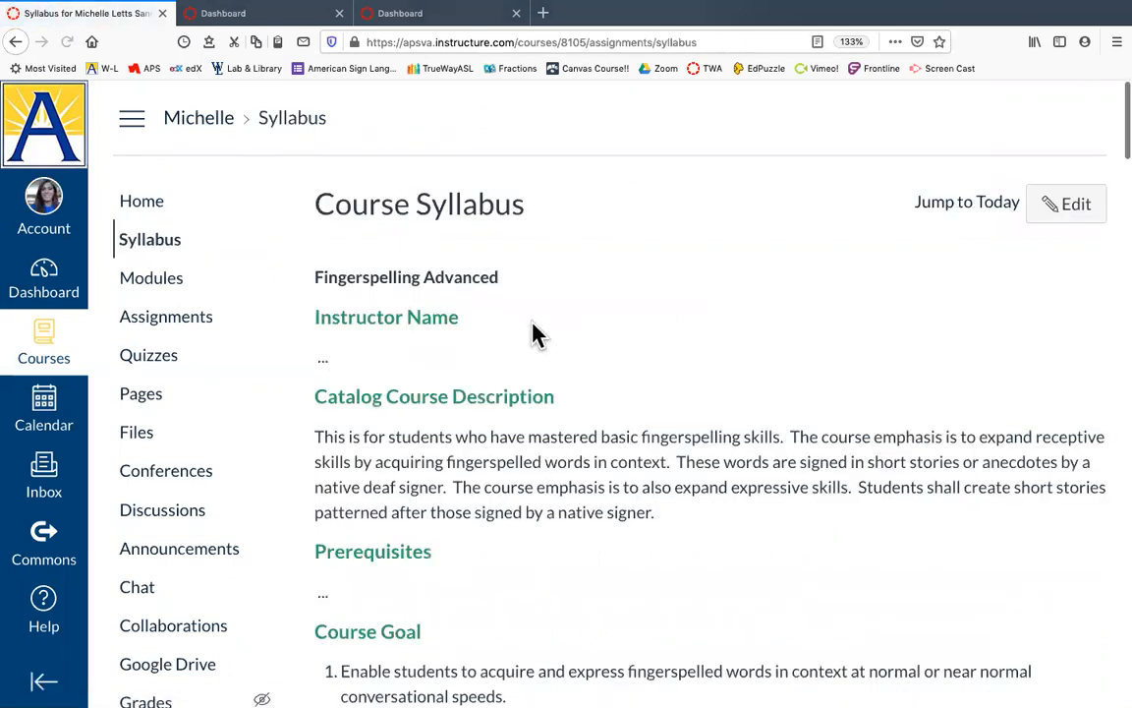
scroll(442, 586, down, 15)
scroll(442, 586, down, 10)
scroll(440, 587, up, 10)
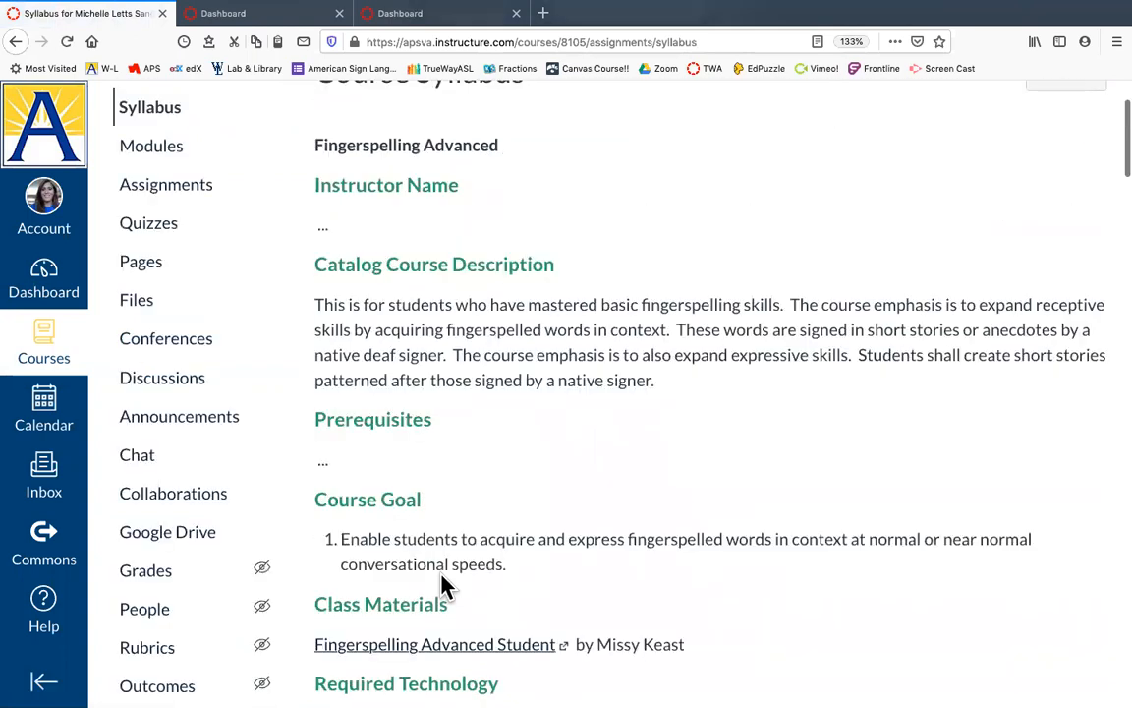
Open the course syllabus for editing and delete all of its description text
click(1061, 214)
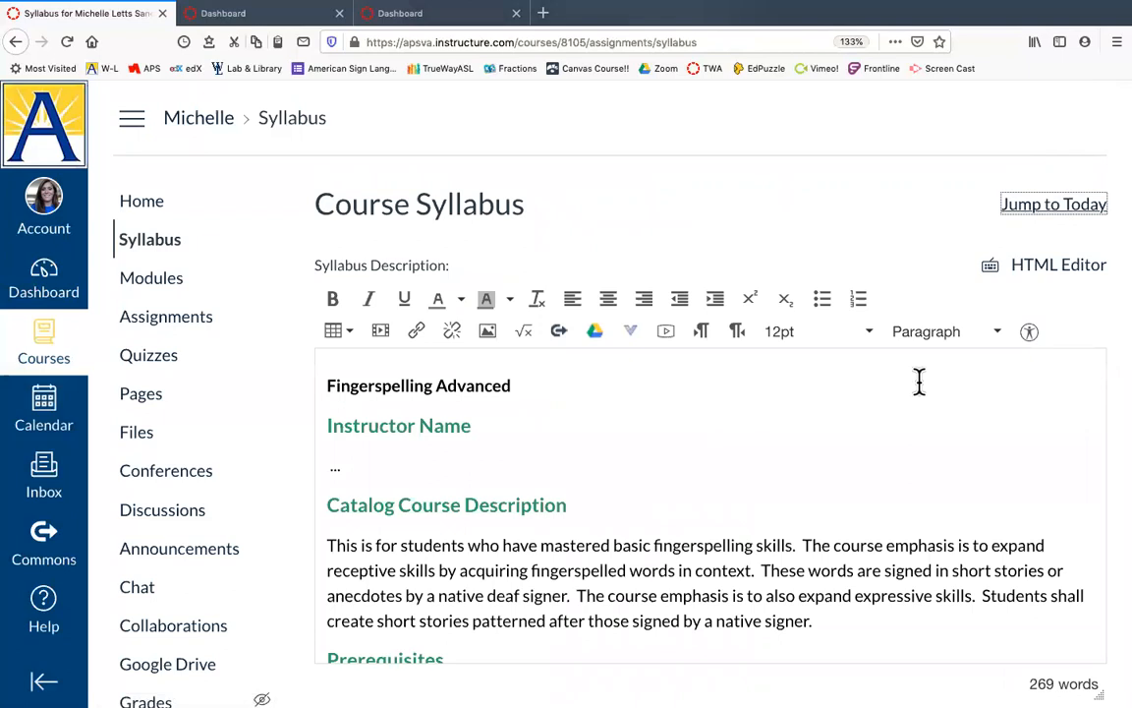
scroll(919, 382, down, 2)
scroll(919, 382, up, 2)
scroll(452, 450, down, 15)
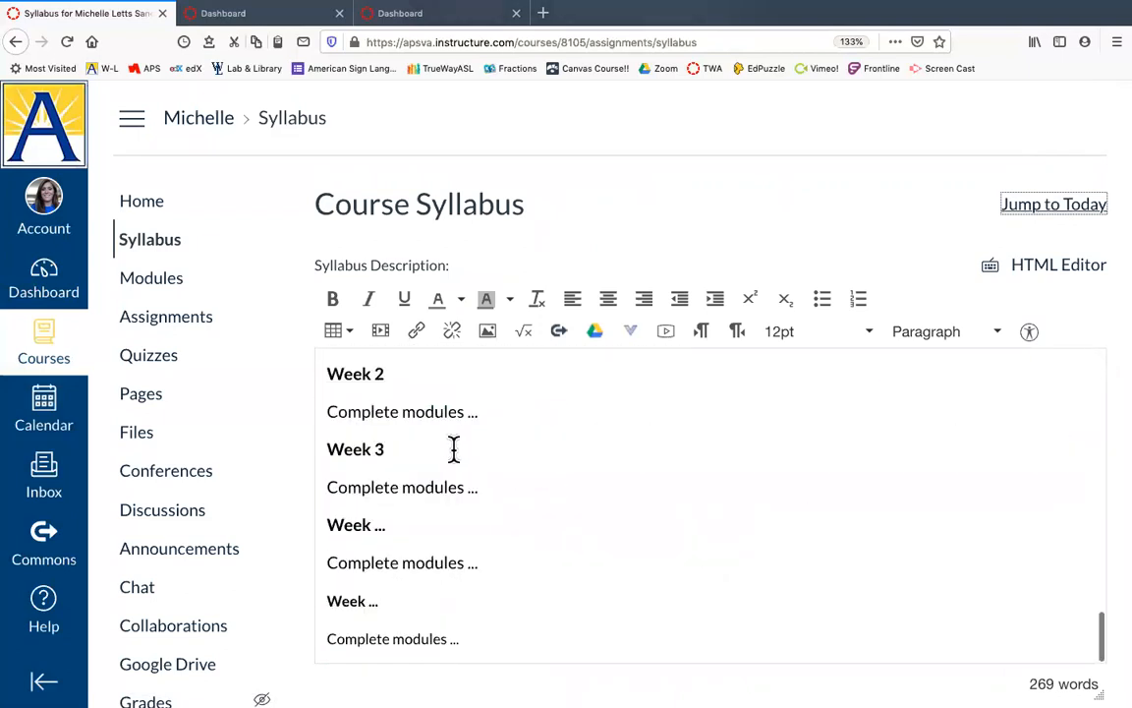
right_click(499, 644)
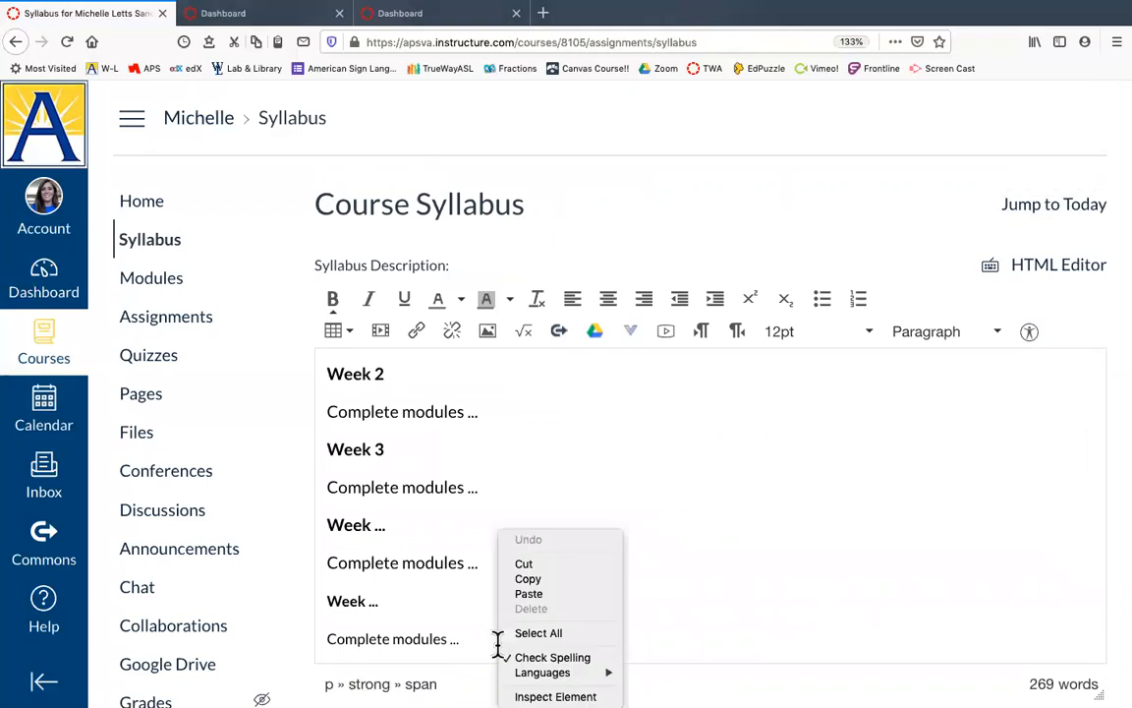
click(329, 49)
click(478, 637)
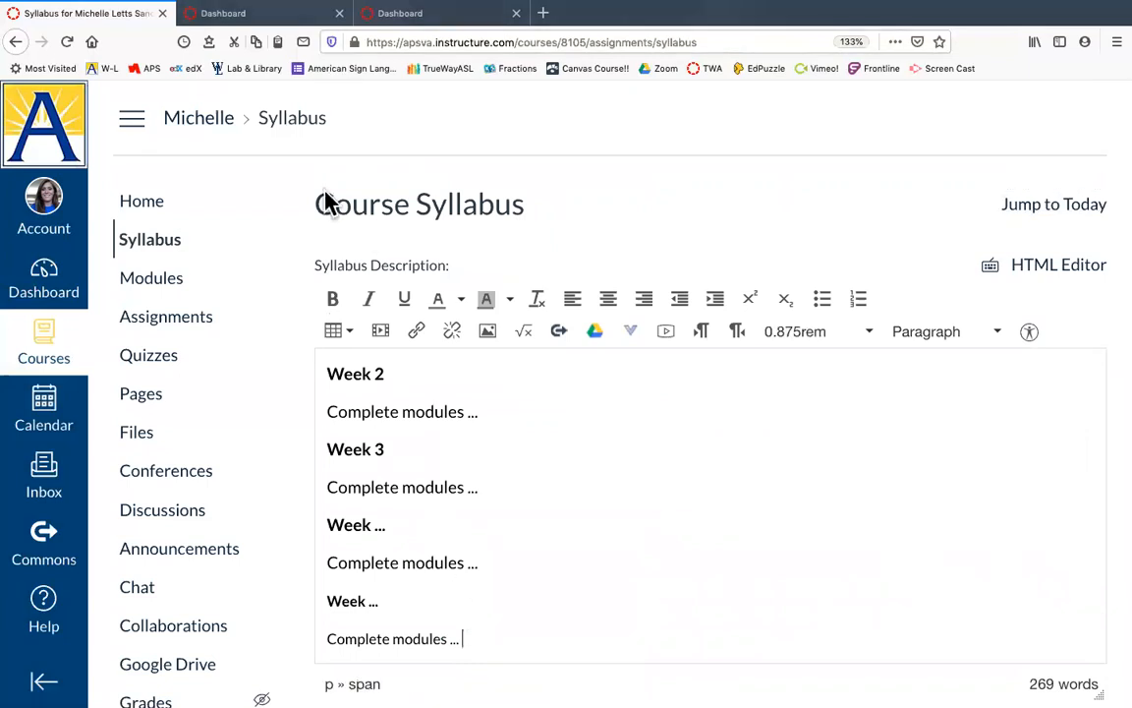
key(ctrl+a)
key(BackSpace)
Reduce the page zoom to 110% and show the course files available for linking in the syllabus
key(ctrl+minus)
scroll(658, 383, down, 4)
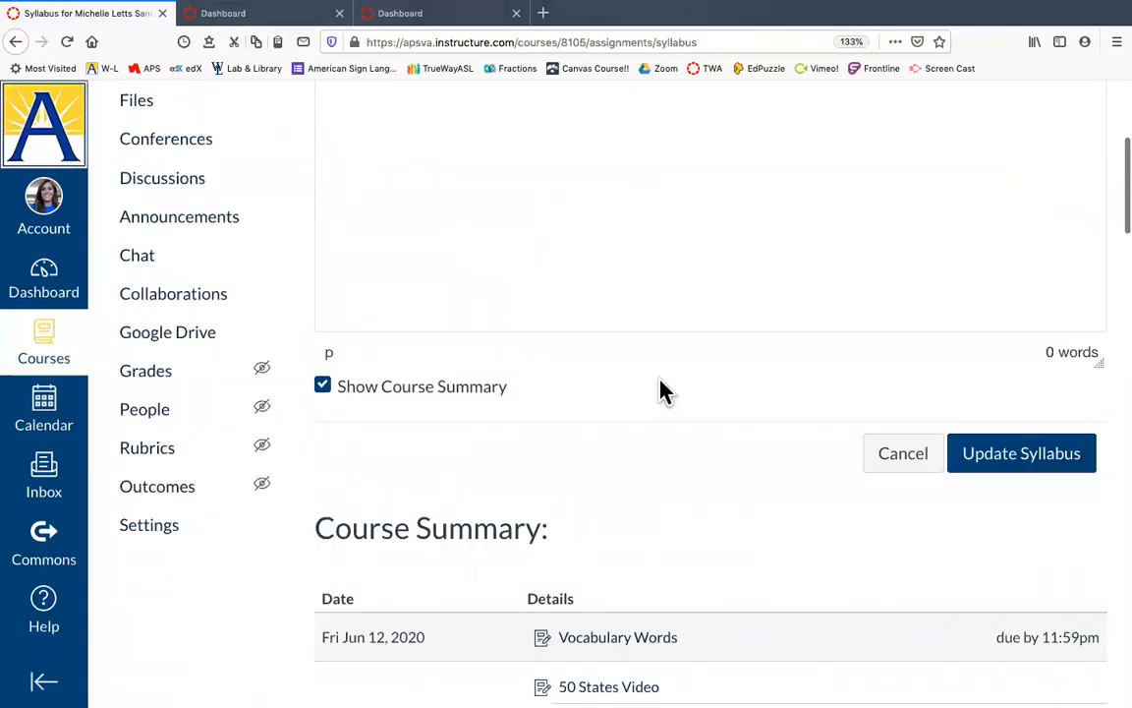
key(ctrl+minus)
scroll(663, 386, up, 5)
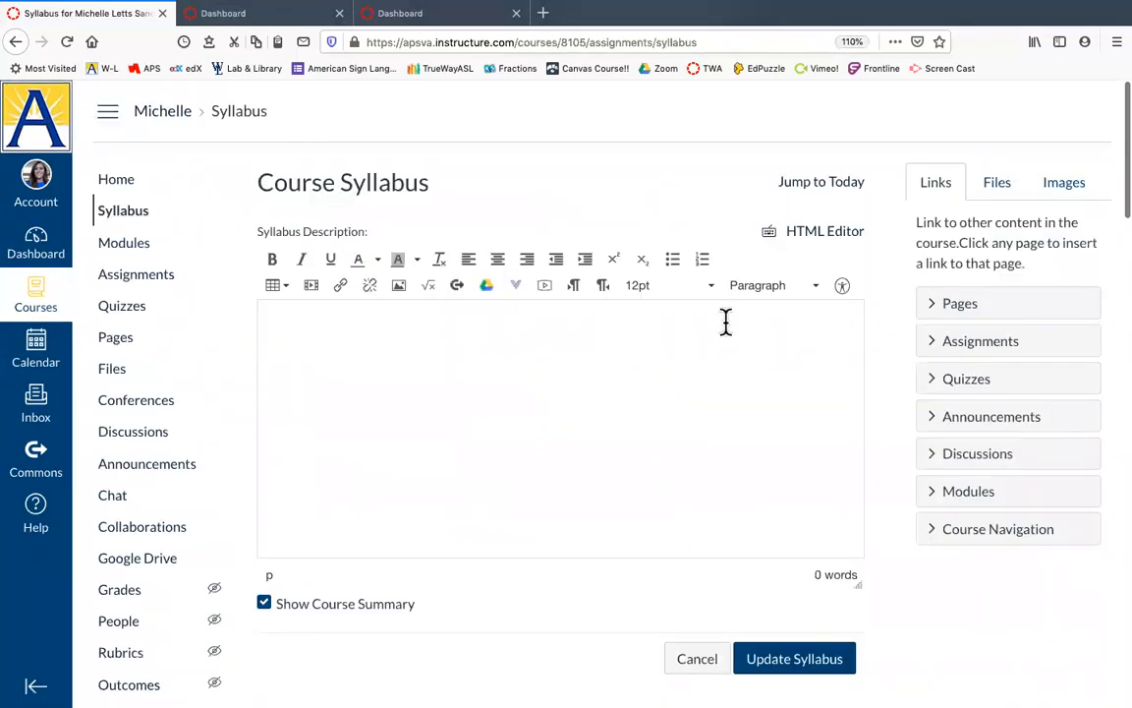
click(999, 184)
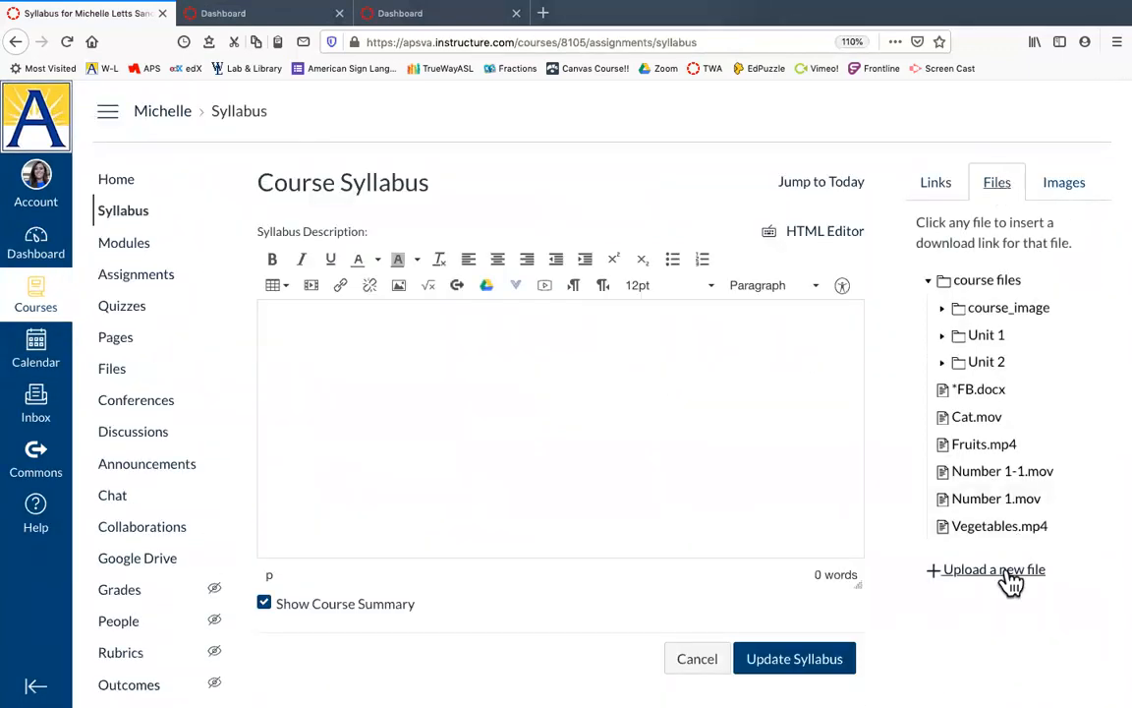
Write "Click here to view your syllabus" in the empty syllabus description and select the whole line
click(635, 398)
text(Click here to view your syllabus)
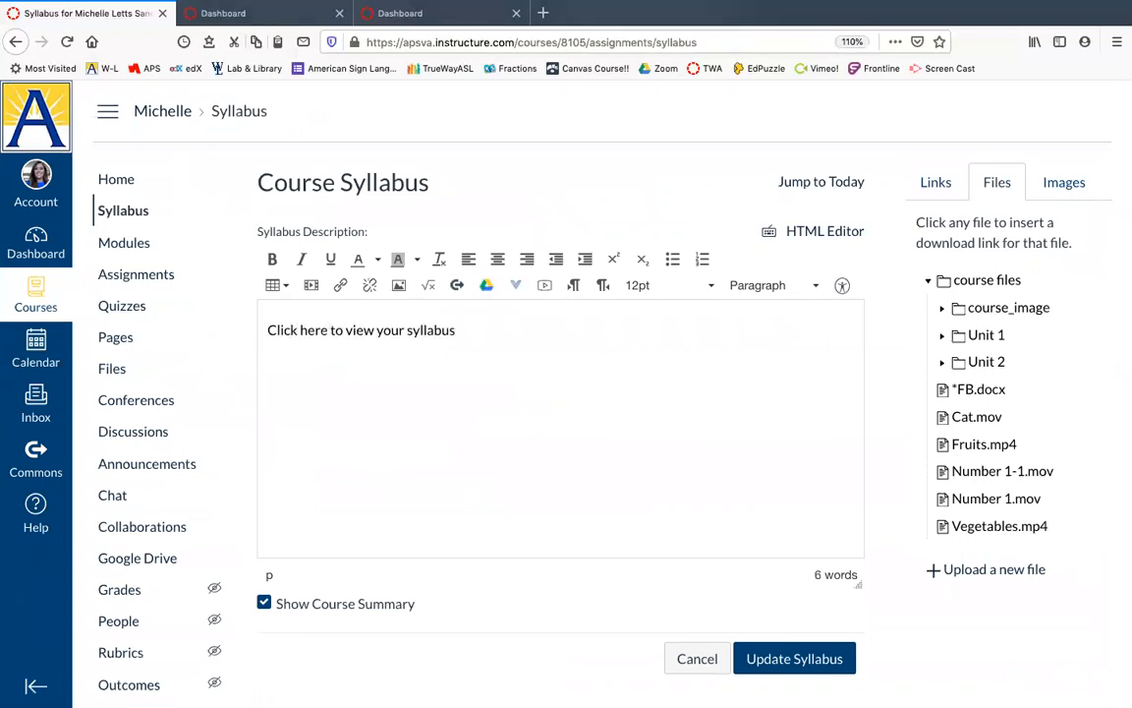
drag(475, 331, 207, 344)
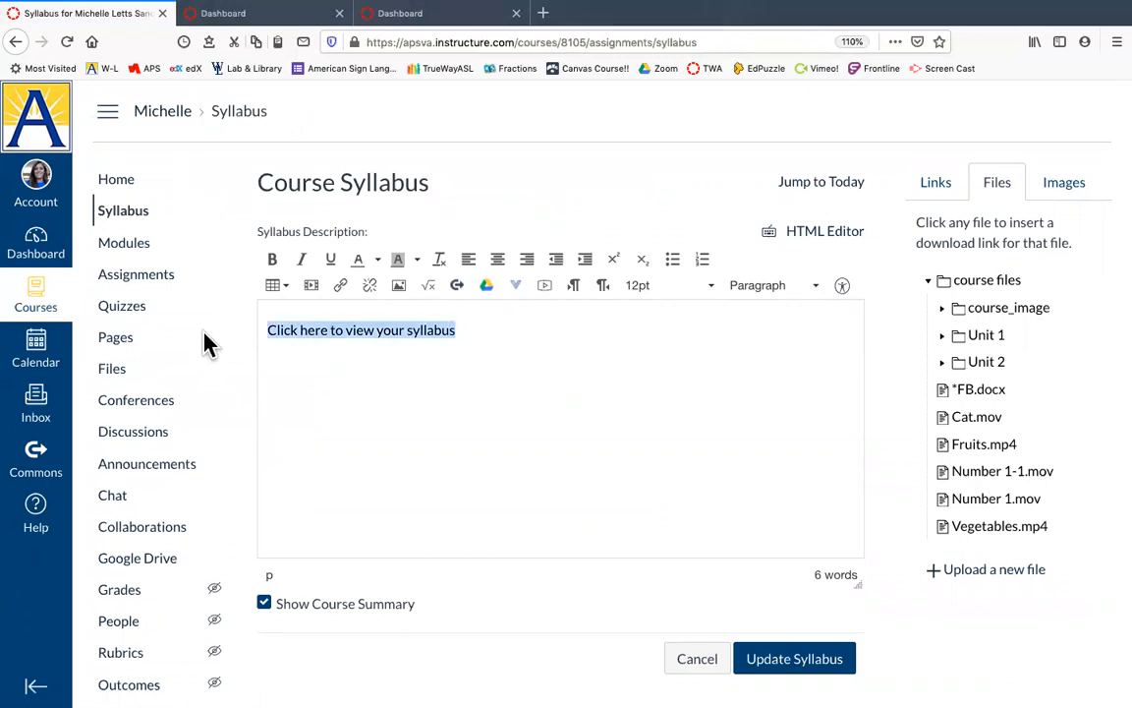
Upload Syllabus ASL 1.docx to the course files as a link on the selected text, and leave the syllabus editor without saving
click(991, 572)
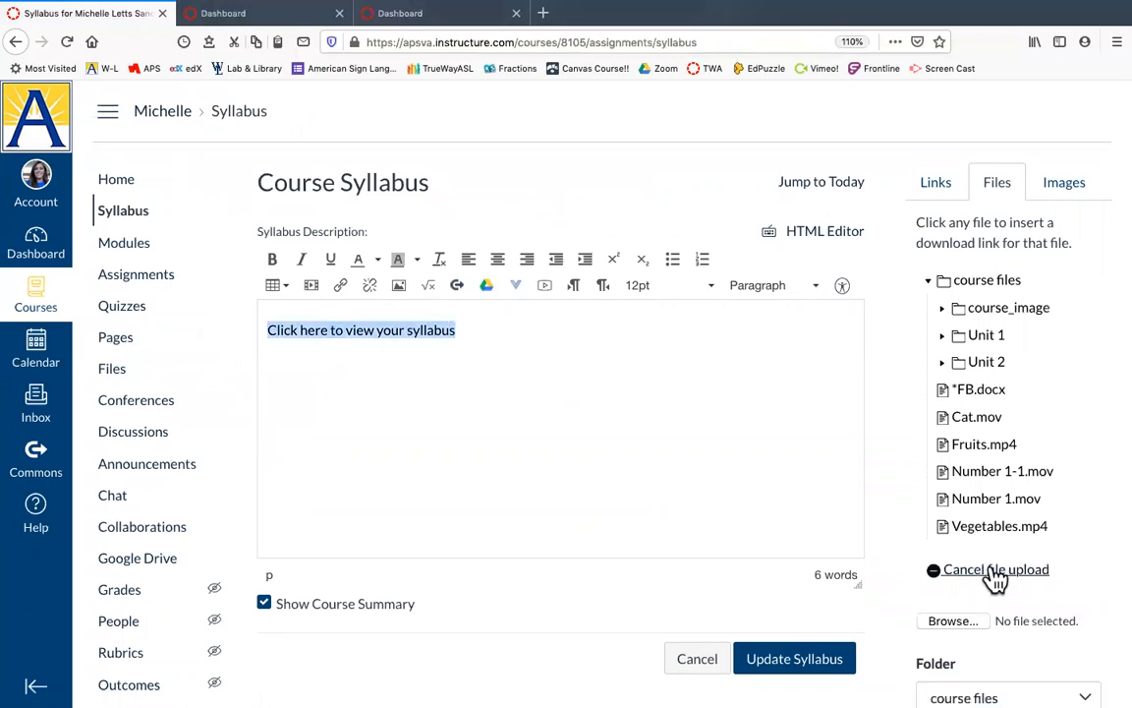
click(963, 623)
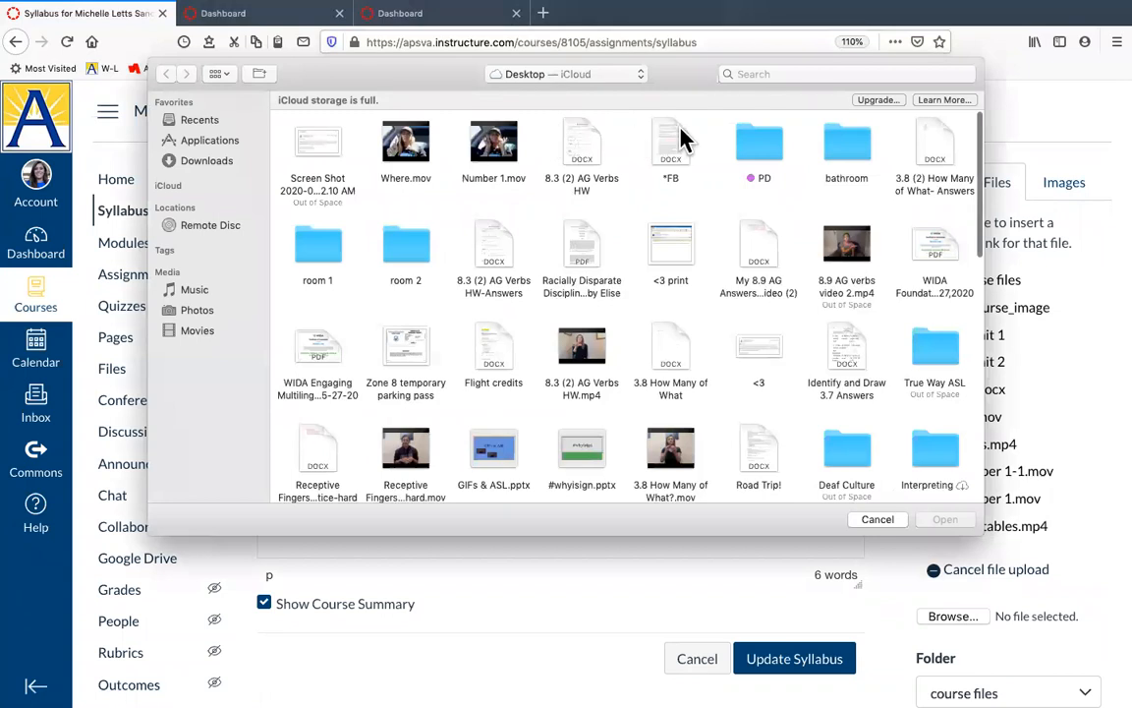
click(745, 75)
text(syll)
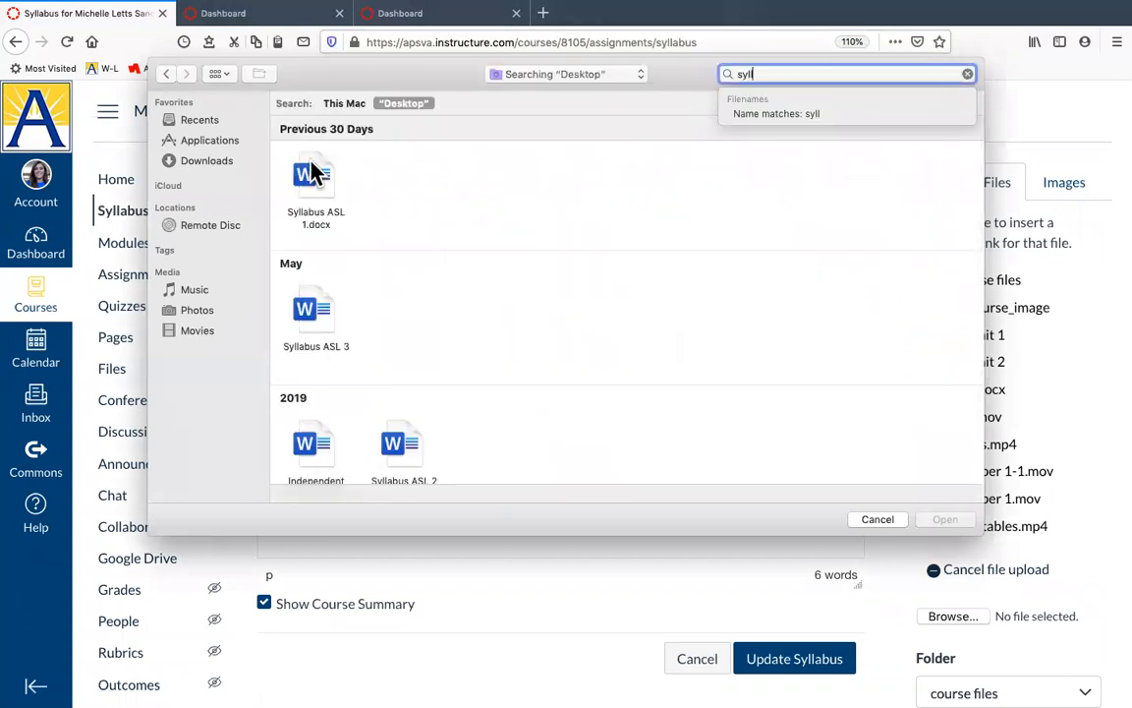
click(313, 172)
click(944, 520)
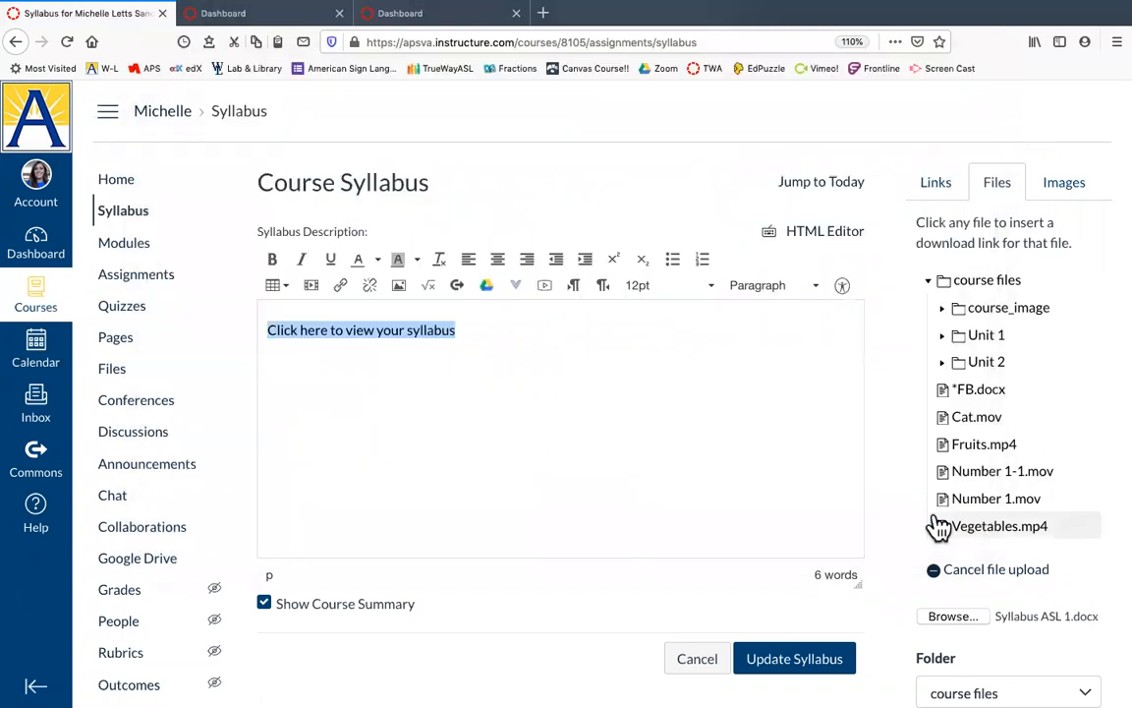
scroll(936, 529, down, 3)
click(949, 550)
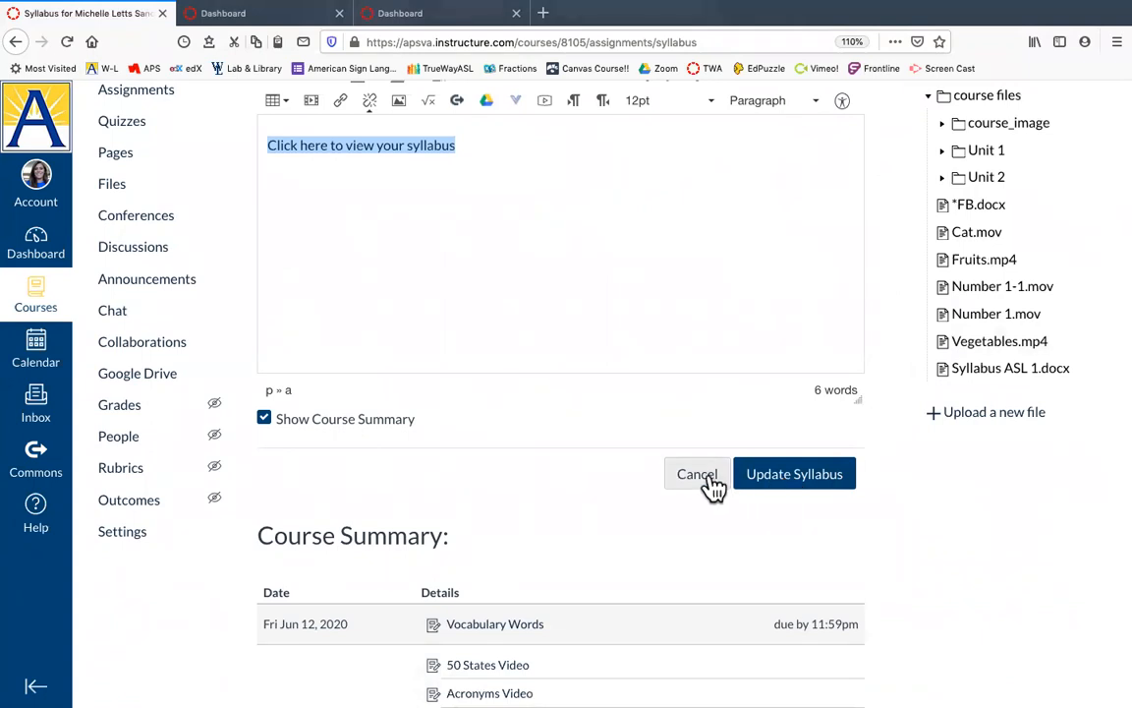
click(527, 177)
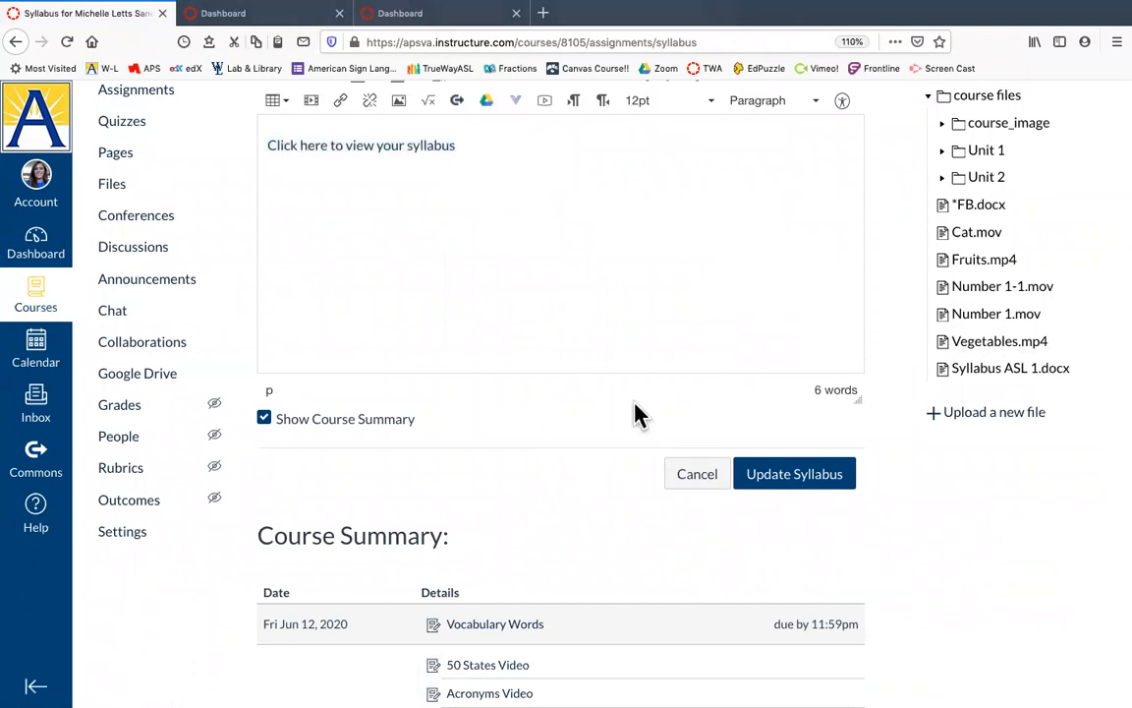
click(696, 479)
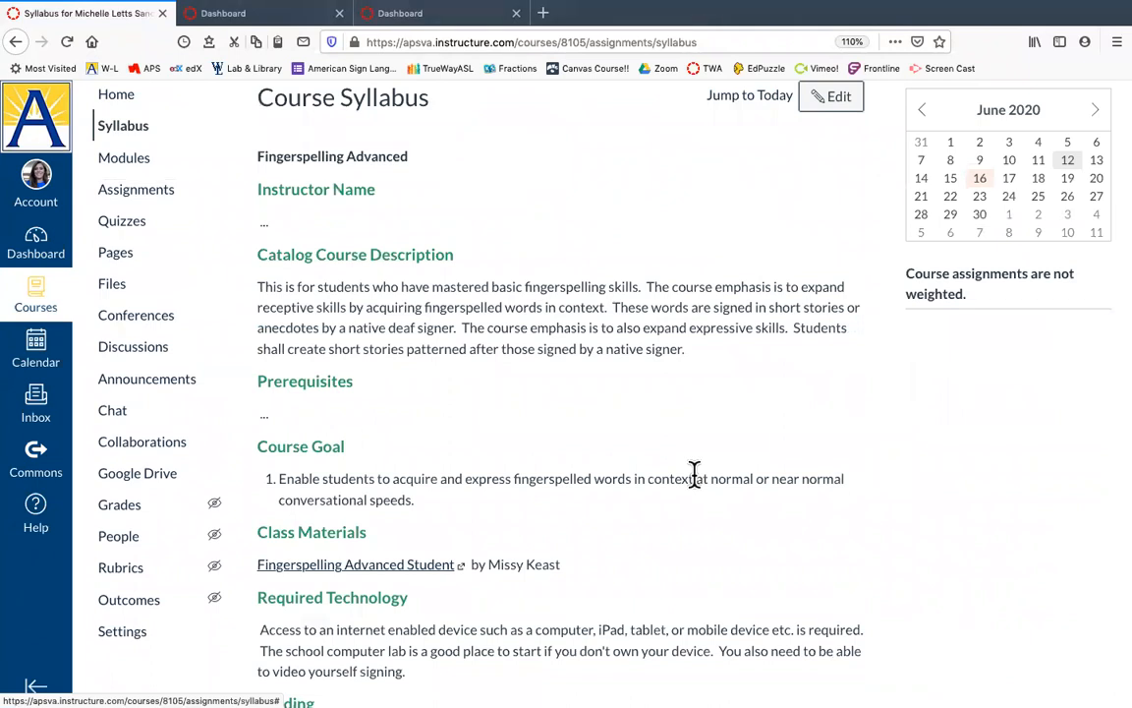
Open the course modules, look inside Teachers Welcome, and collapse the Getting Started and Module 1: Alphabet modules
click(122, 165)
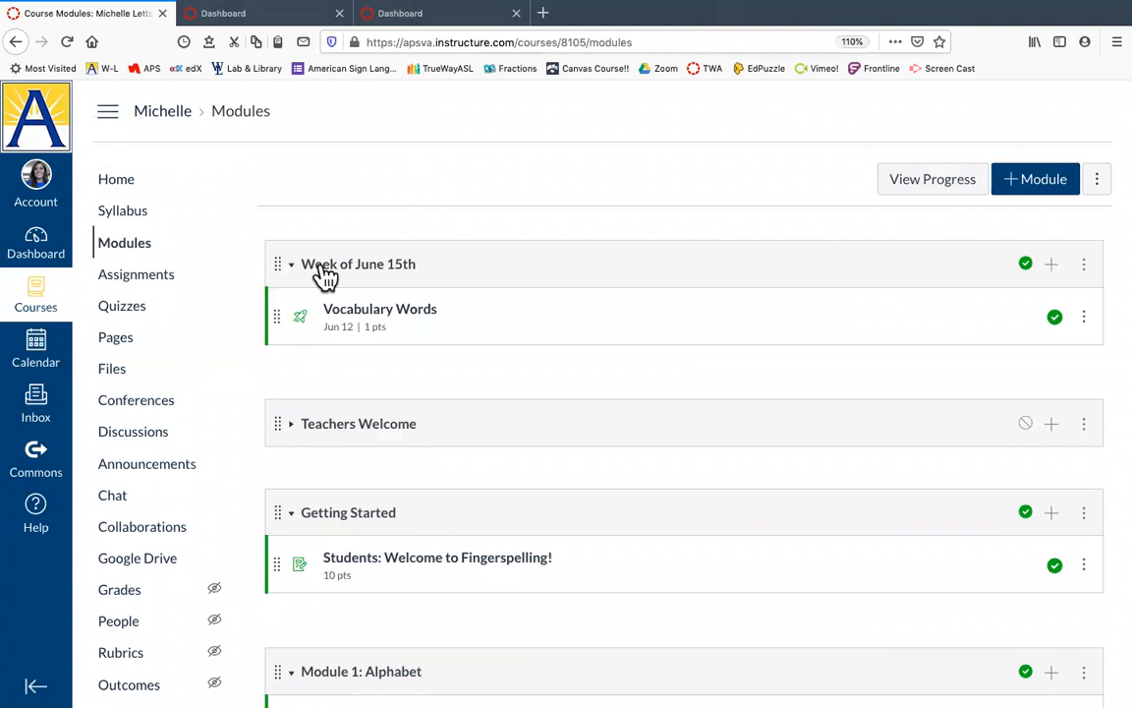
click(373, 428)
click(374, 429)
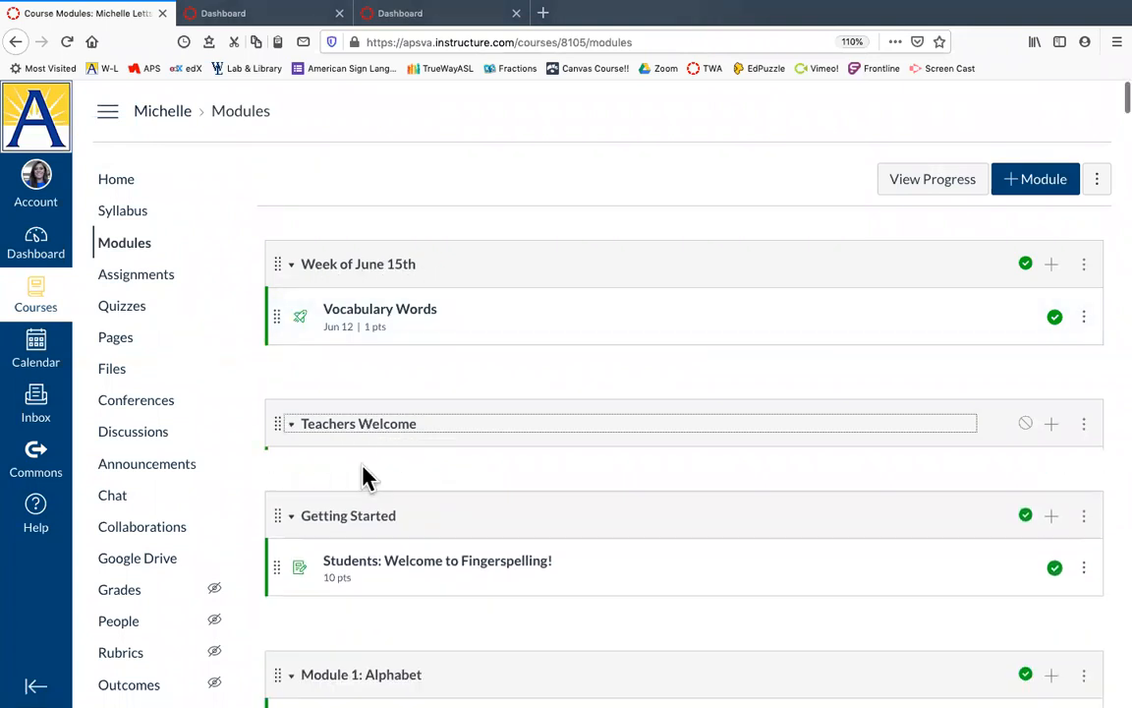
click(368, 524)
scroll(368, 526, down, 3)
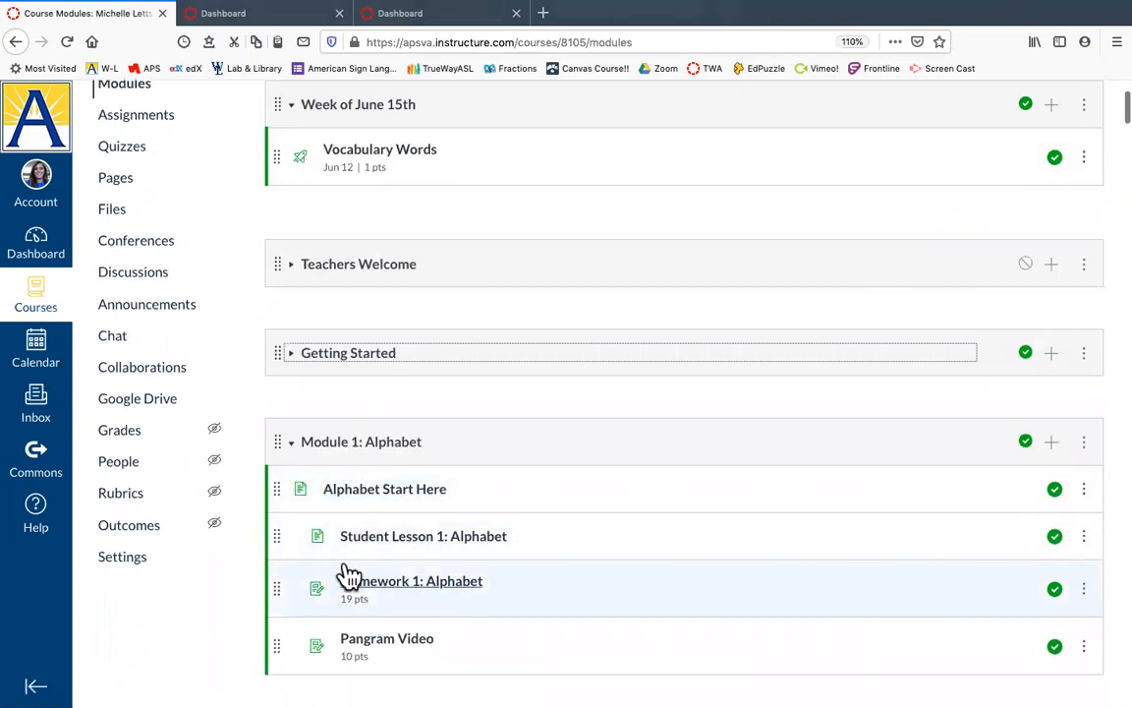
click(334, 450)
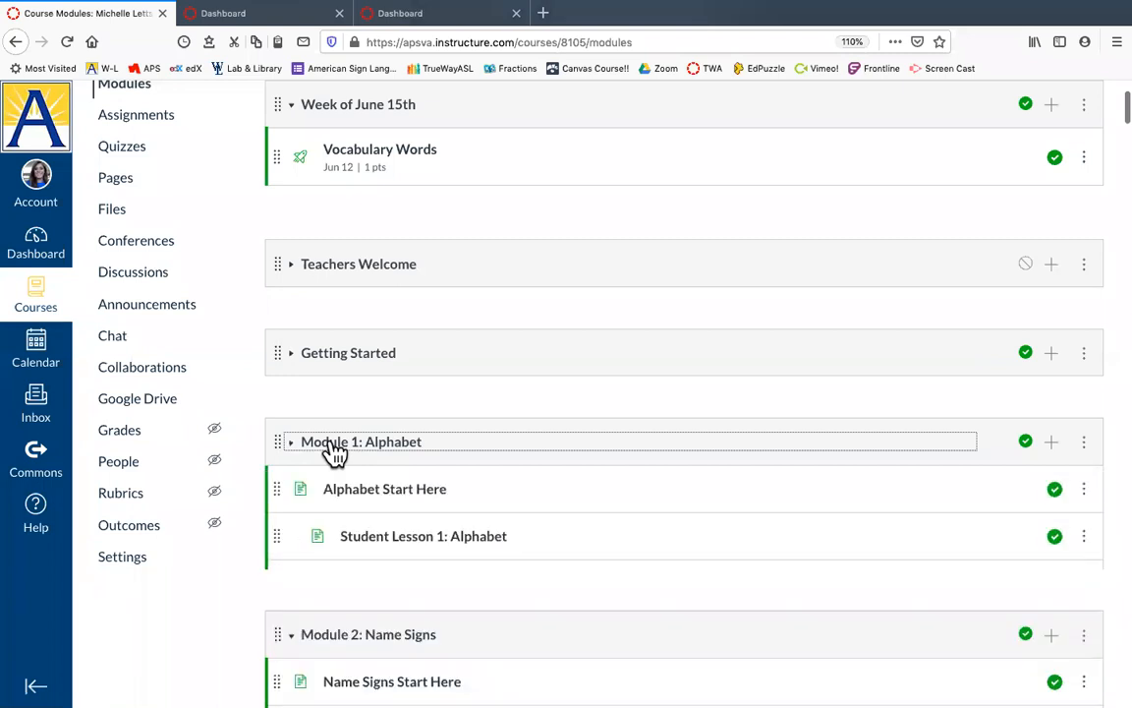
click(334, 450)
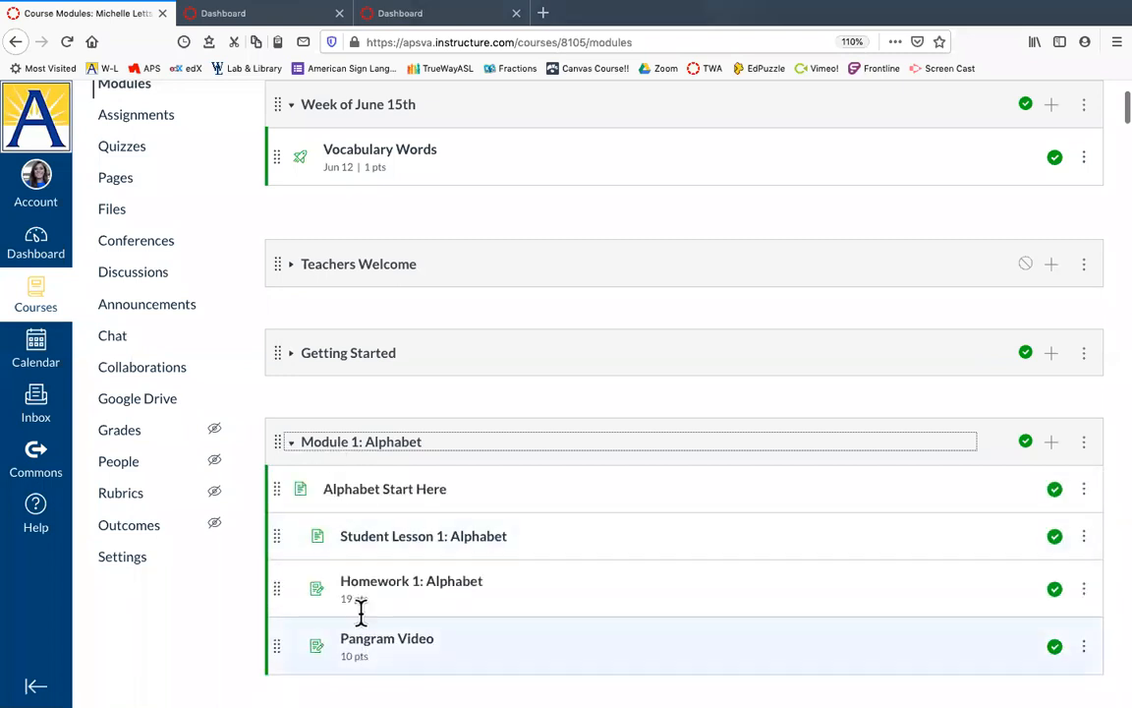
click(366, 450)
Add a new module named "Week of July 1" to the course
scroll(324, 305, up, 2)
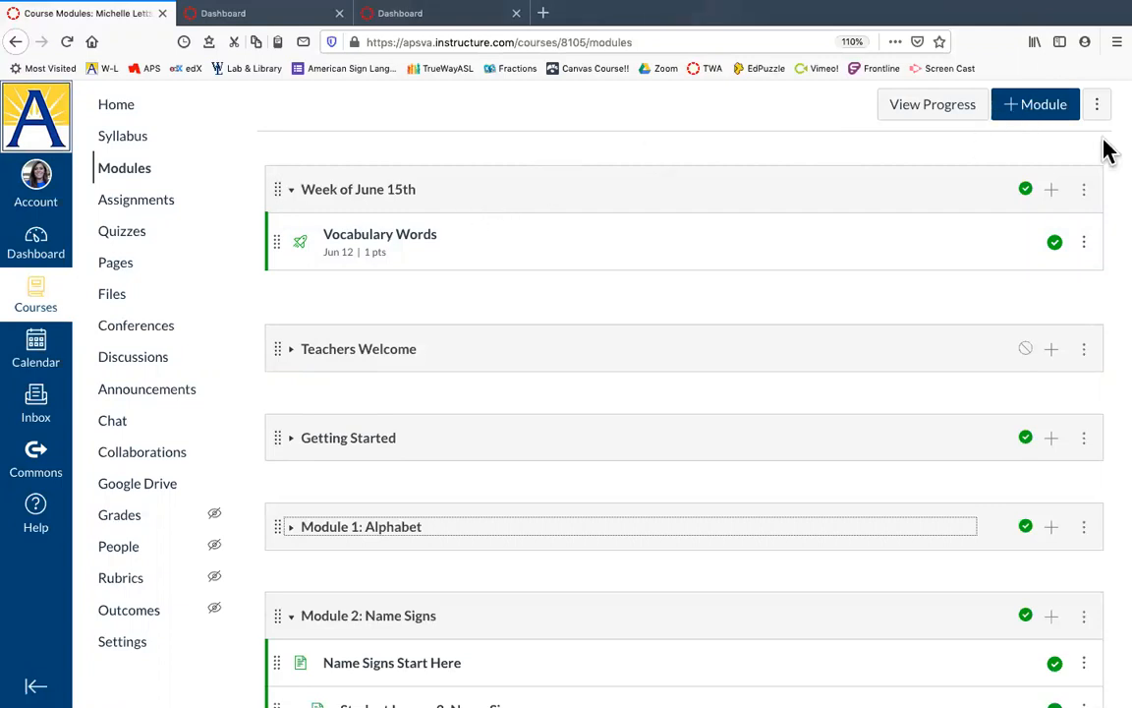
click(1064, 115)
click(443, 313)
text(Week of)
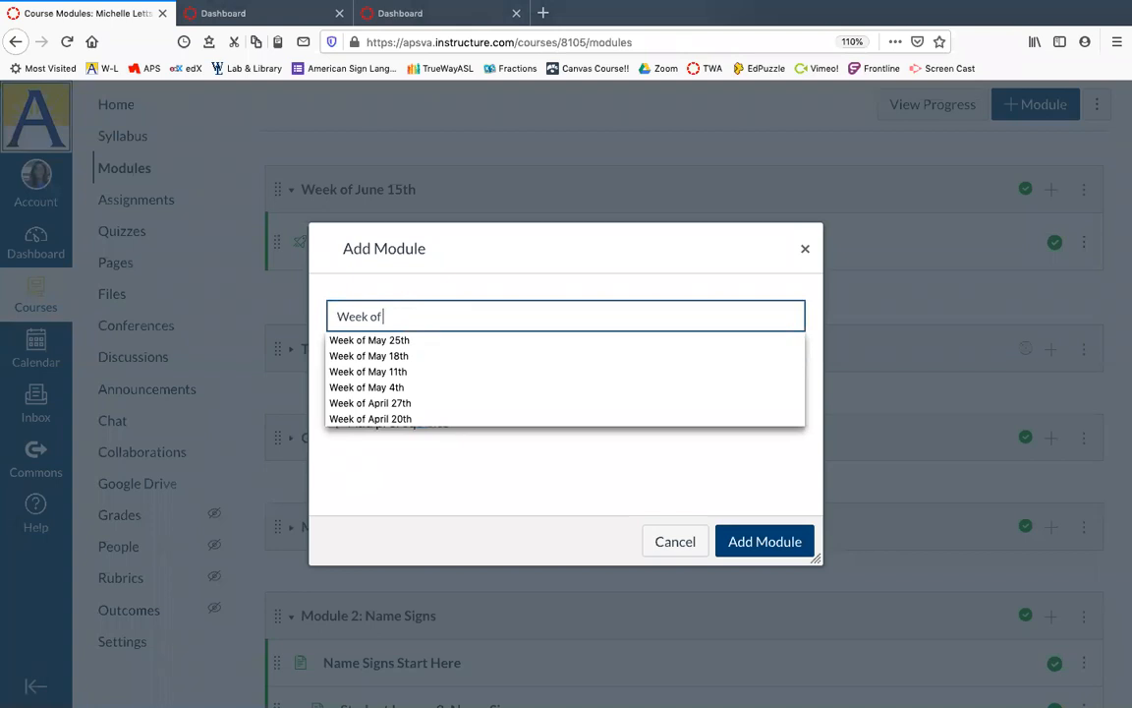
text( July 1)
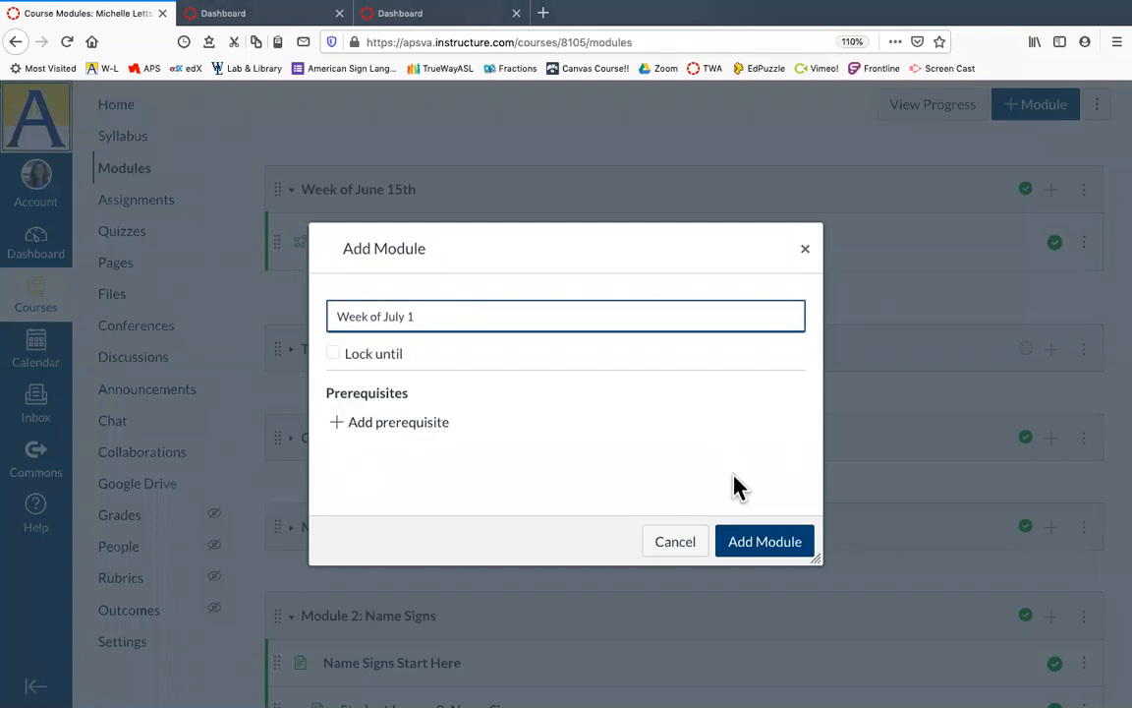
click(770, 542)
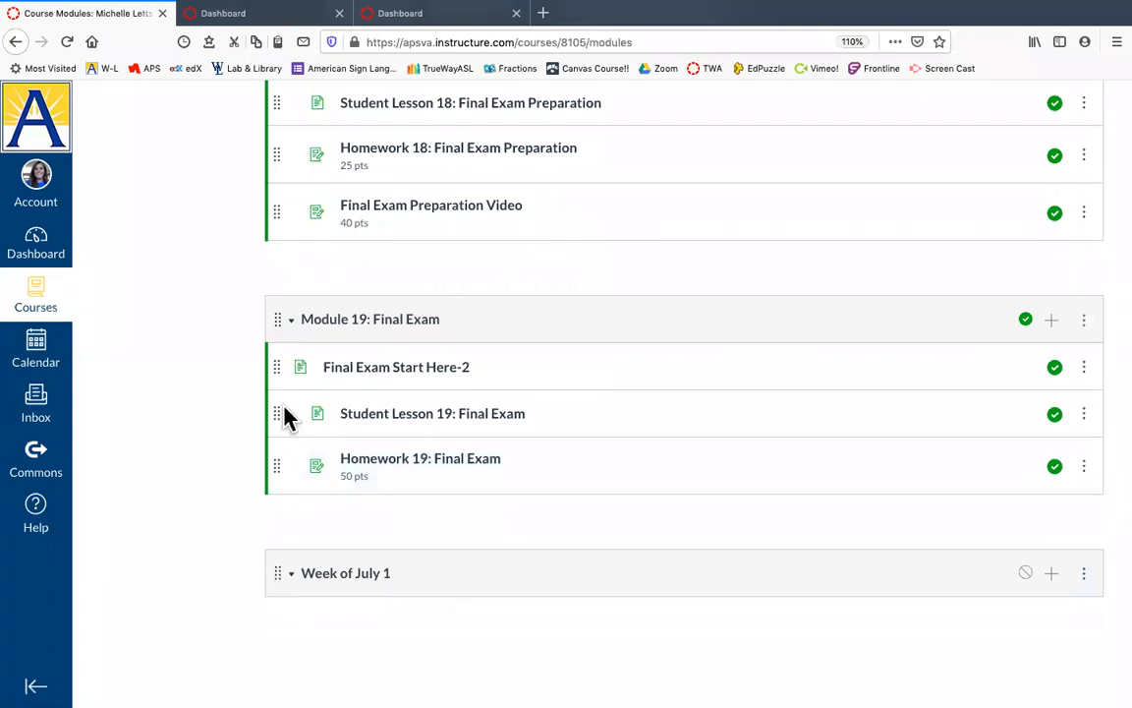
Move the Week of July 1 module up the list to directly below Week of June 15th
scroll(288, 413, up, 20)
scroll(284, 405, up, 20)
drag(284, 405, 285, 255)
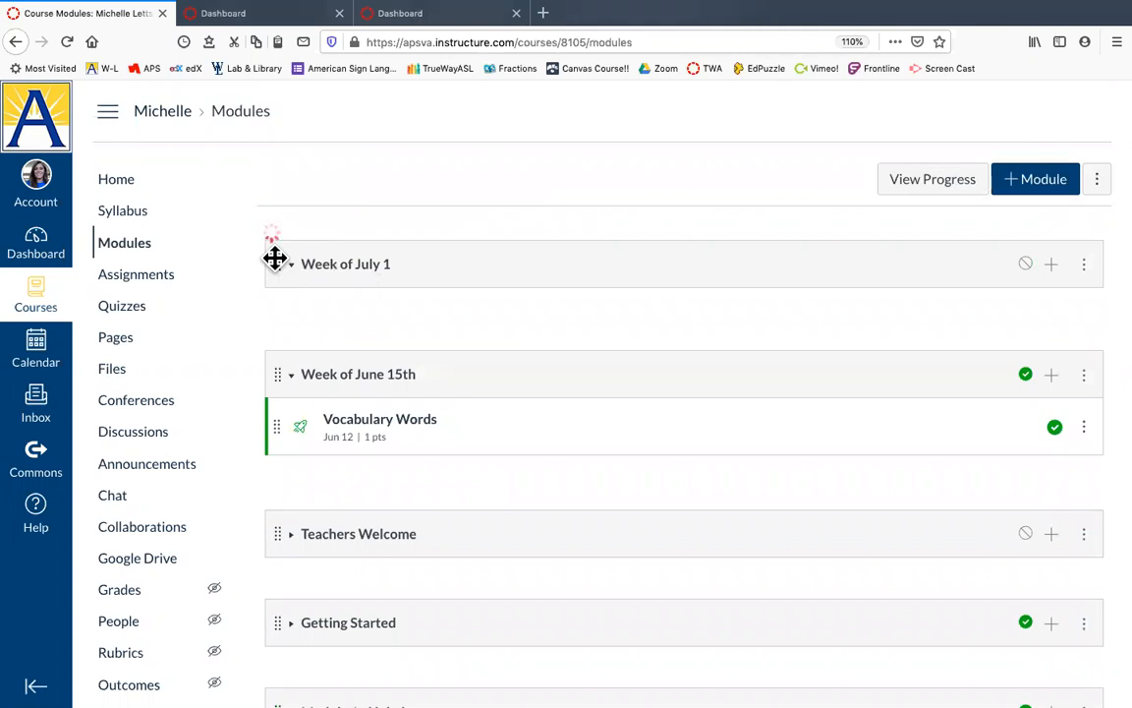
drag(274, 258, 264, 432)
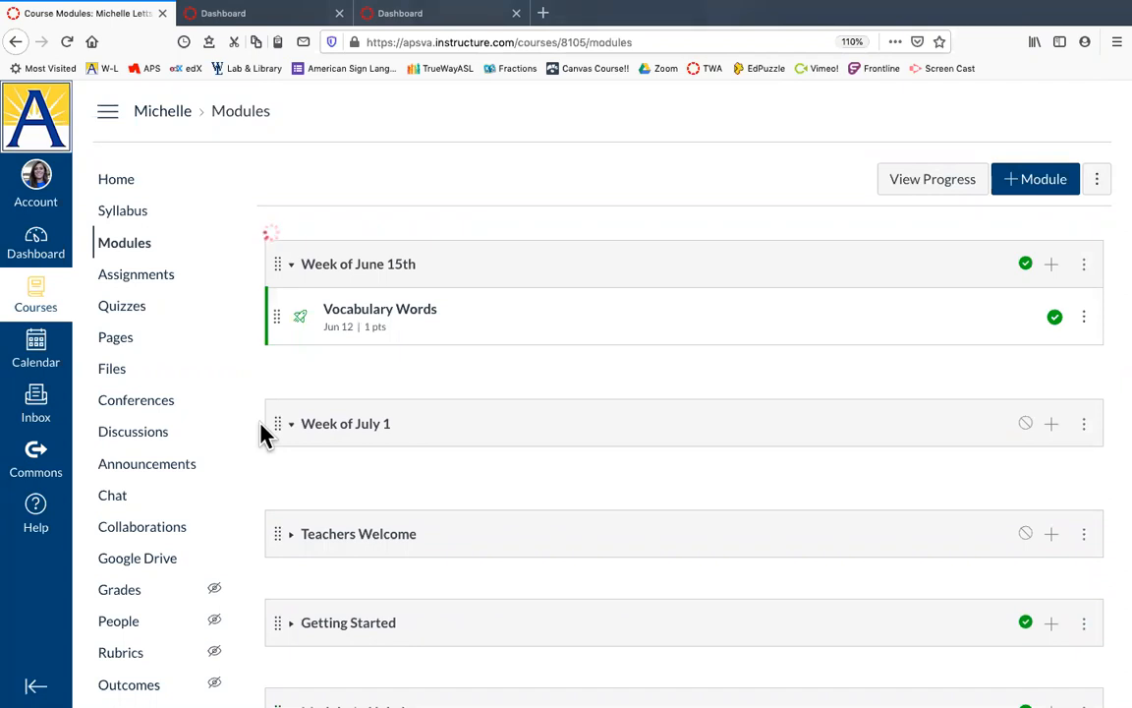
Start adding a quiz to the Week of July 1 module, choosing to create a new quiz instead of an existing one
click(1052, 424)
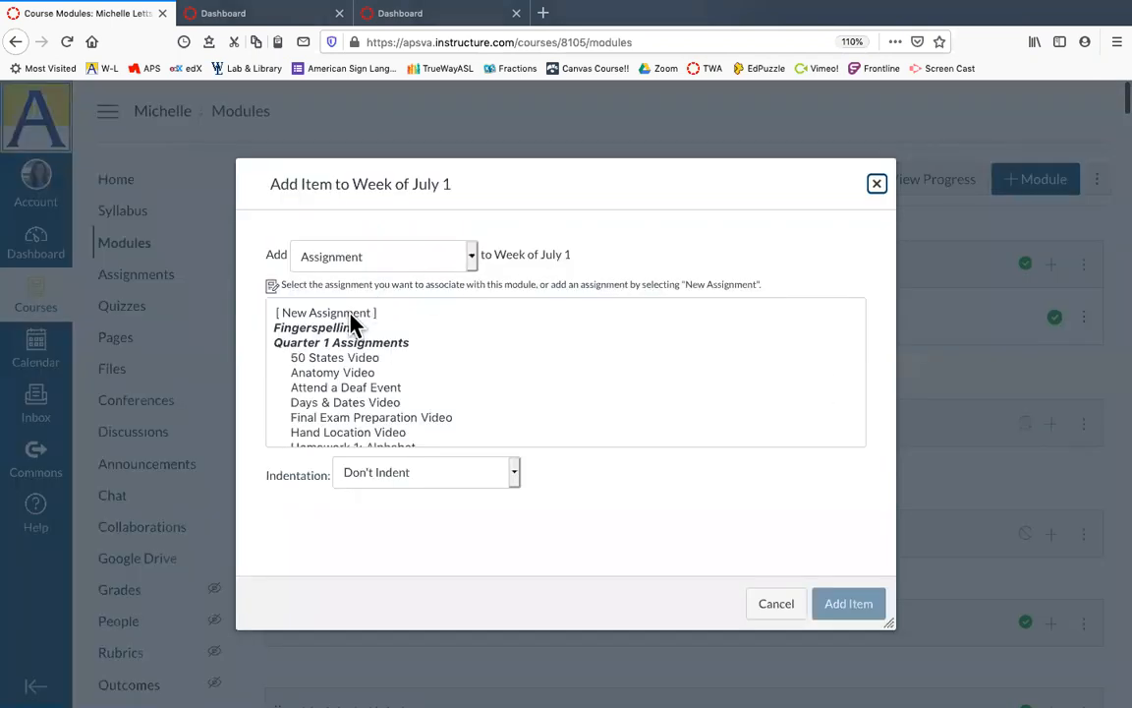
click(344, 257)
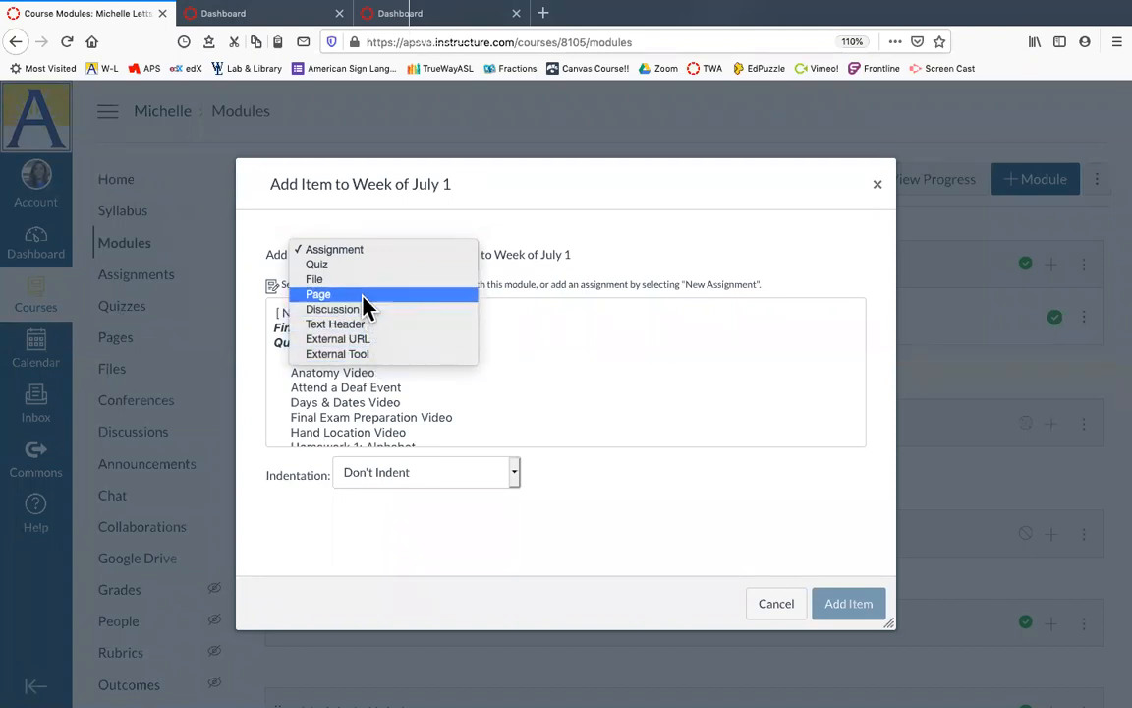
click(356, 266)
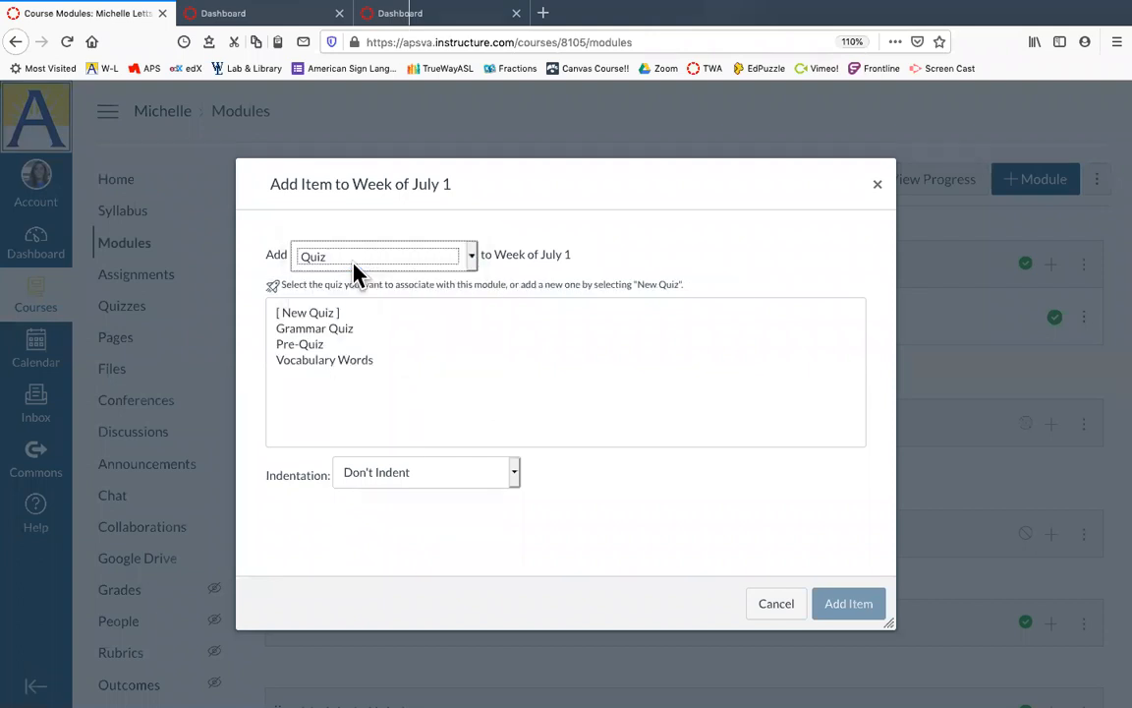
click(318, 328)
click(307, 345)
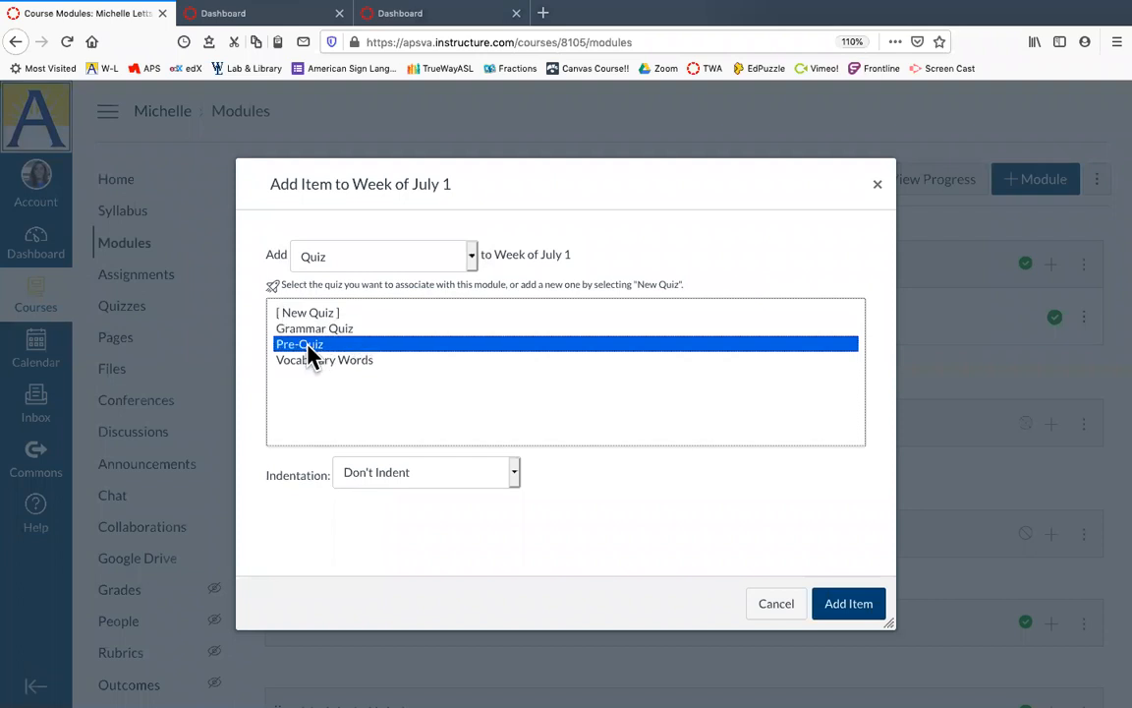
click(315, 361)
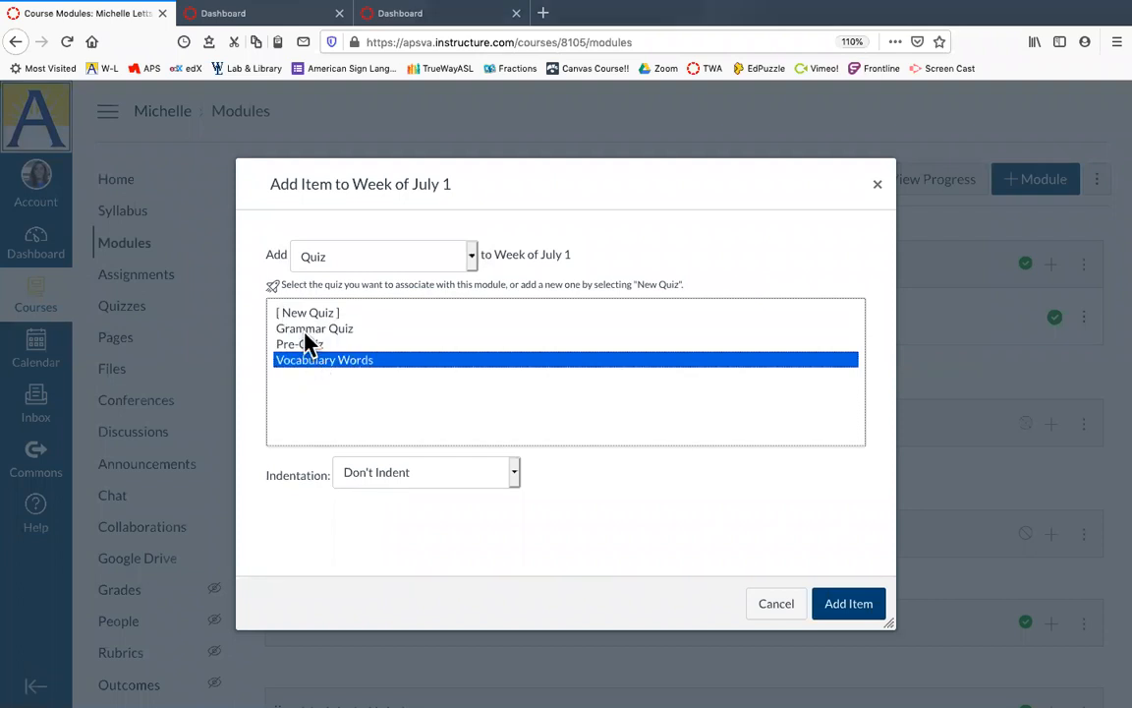
click(305, 313)
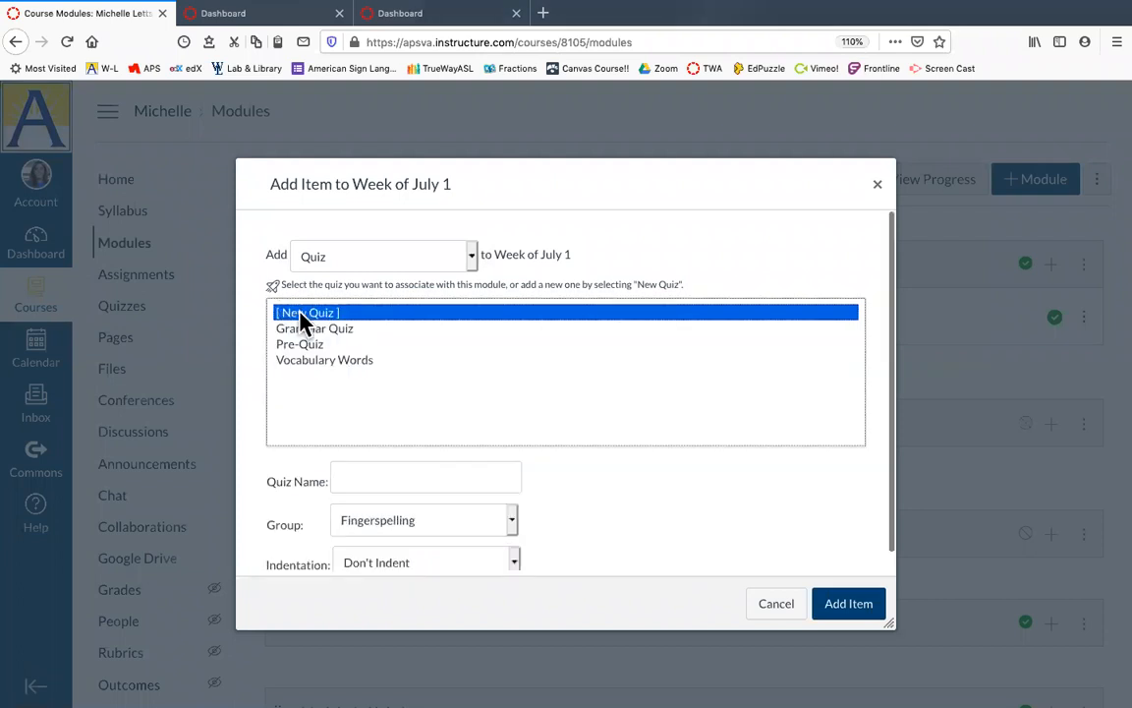
Name the new quiz "Fingerspelling 101", indent it 3 levels, and add it to the module
click(430, 472)
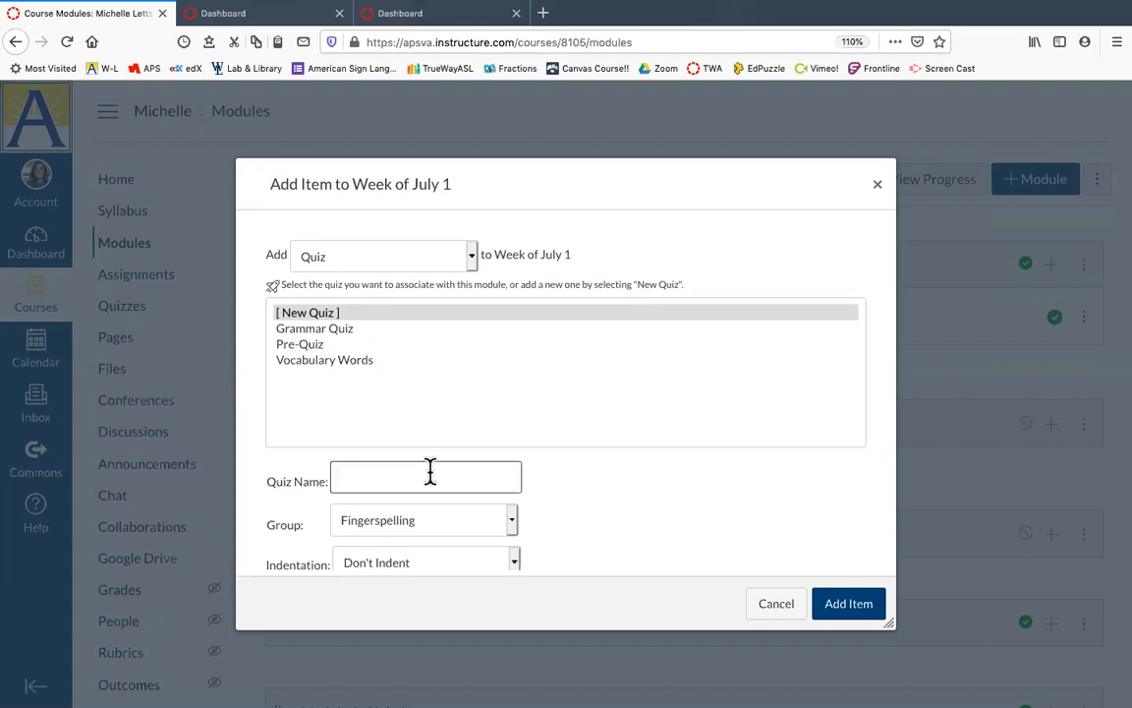
text(Fingerspelling 101)
scroll(615, 550, down, 1)
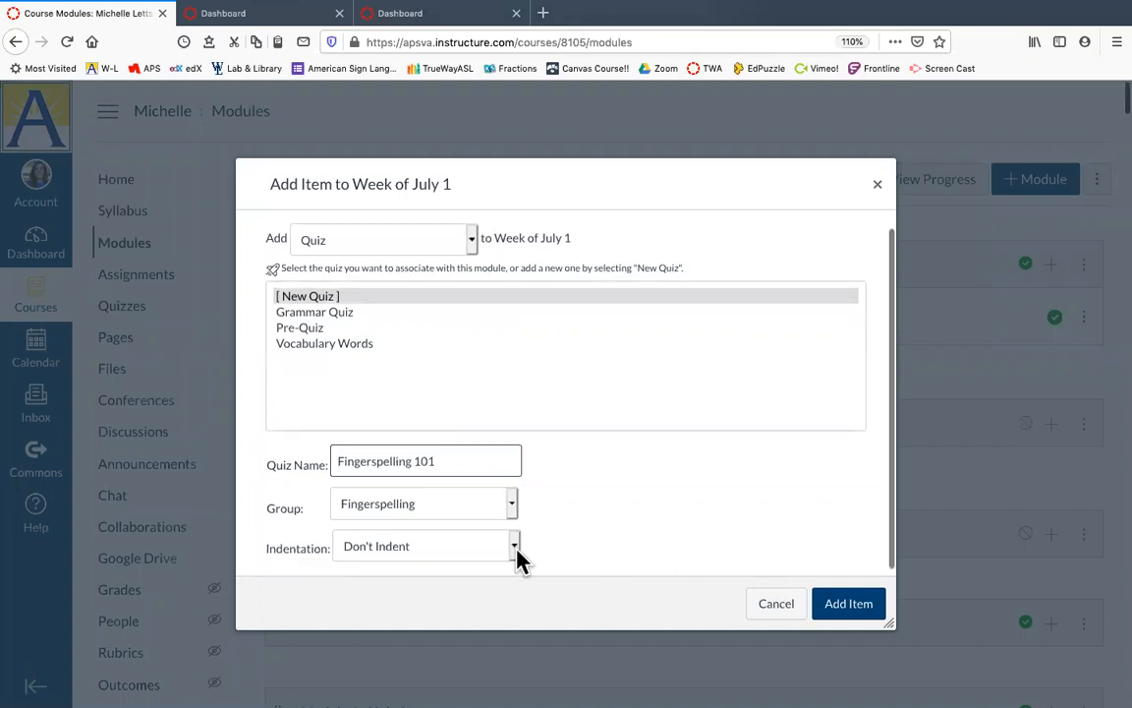
click(506, 558)
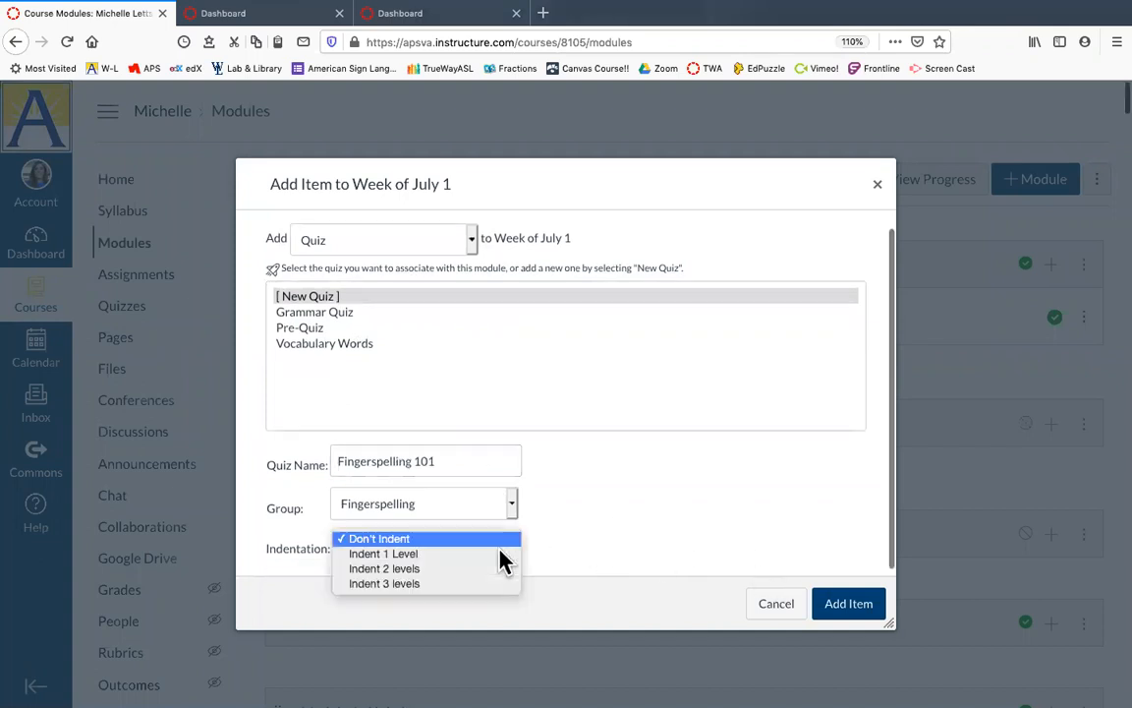
click(425, 594)
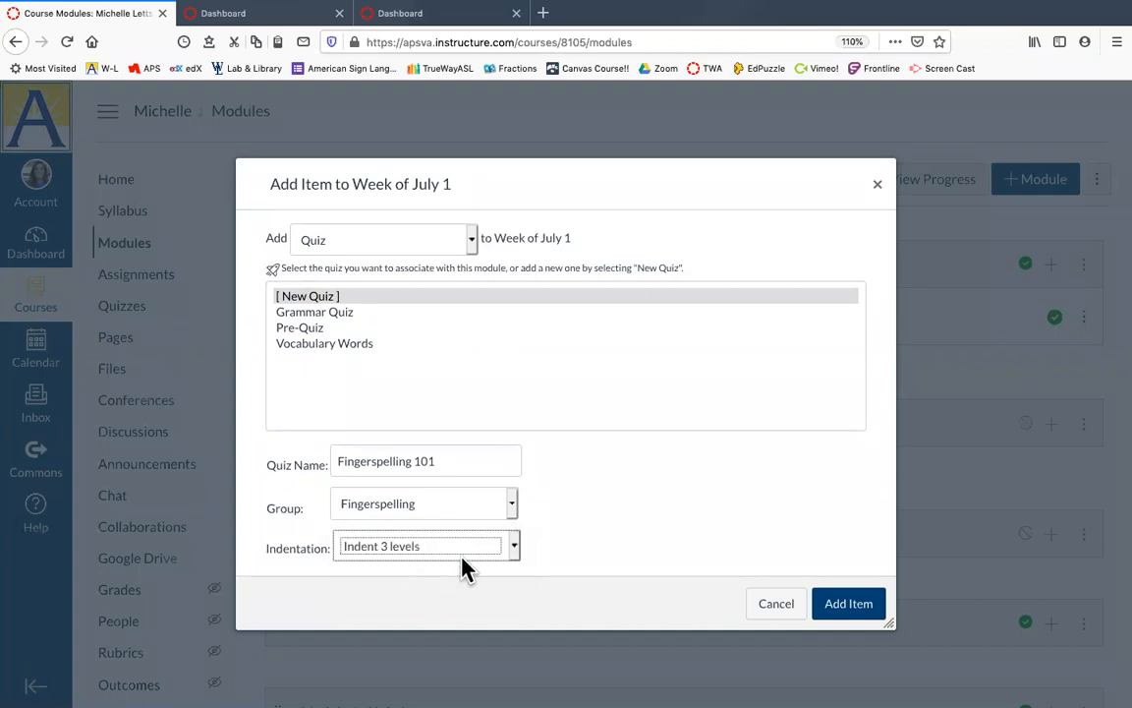
click(848, 608)
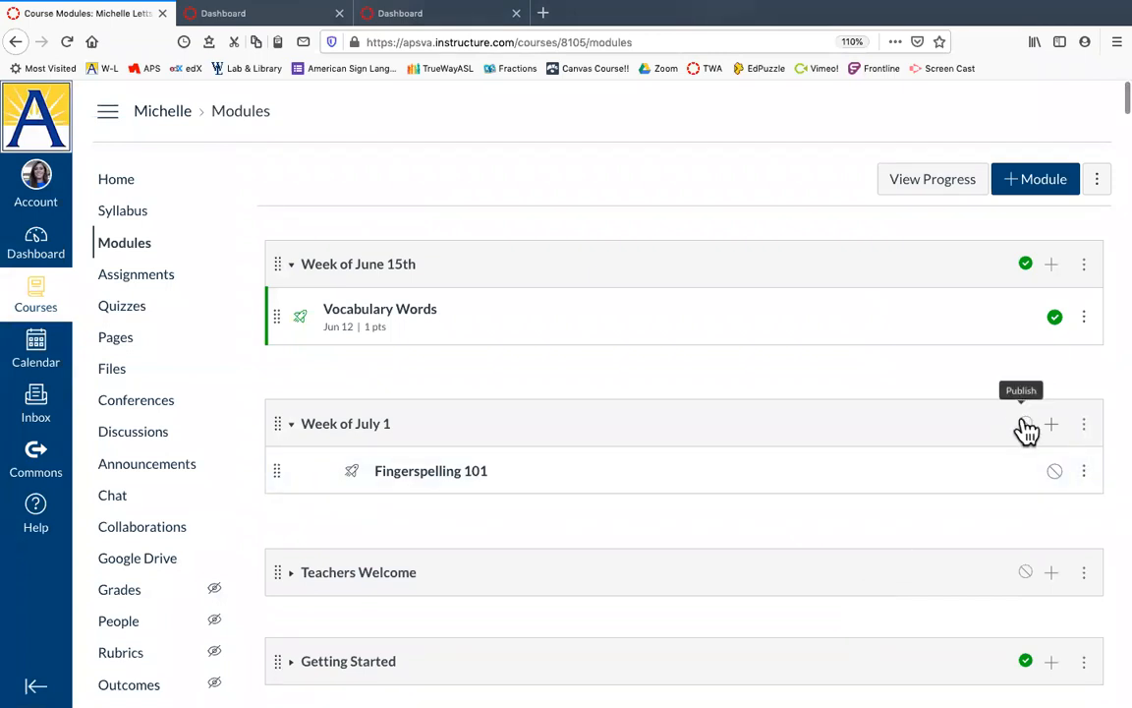
Publish the Fingerspelling 101 quiz and the Week of July 1 module
click(1055, 473)
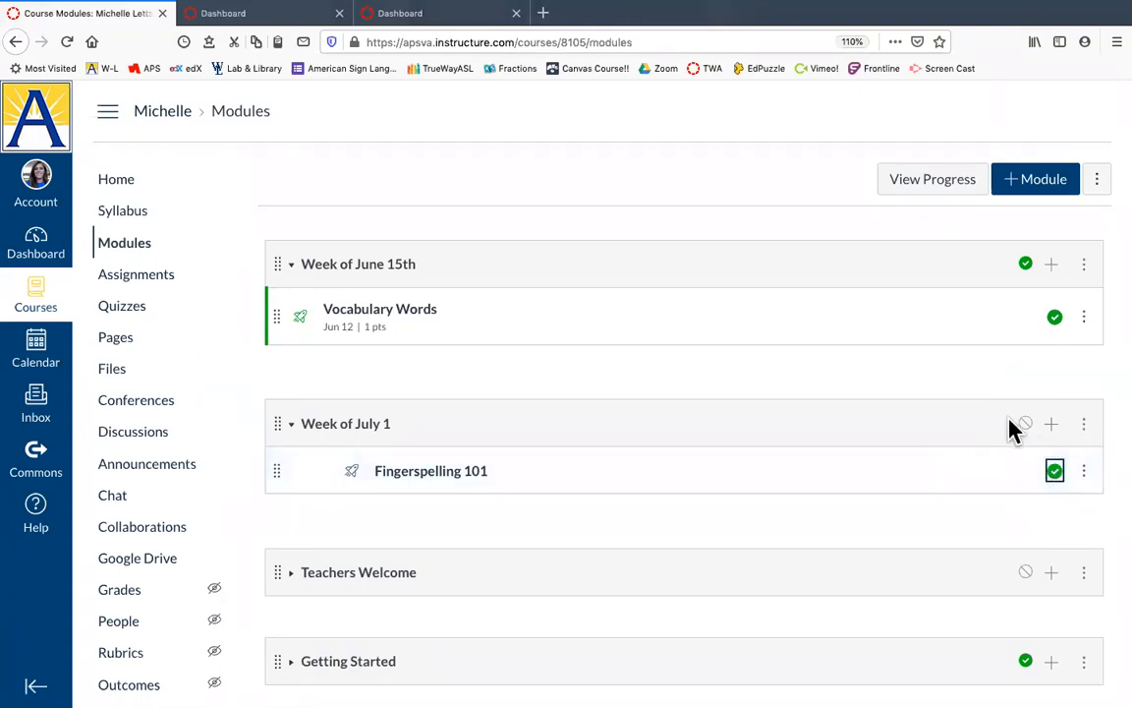
click(1024, 426)
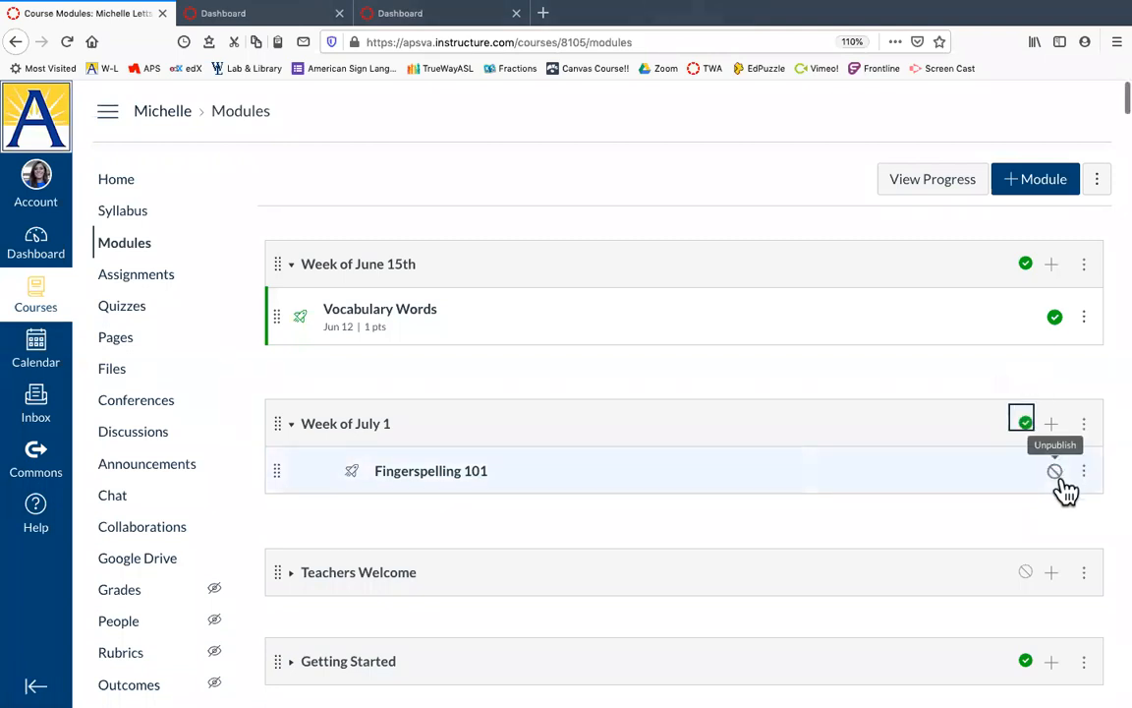
Add a new assignment named "receptive practice", indented 2 levels, to the Week of July 1 module
click(1051, 424)
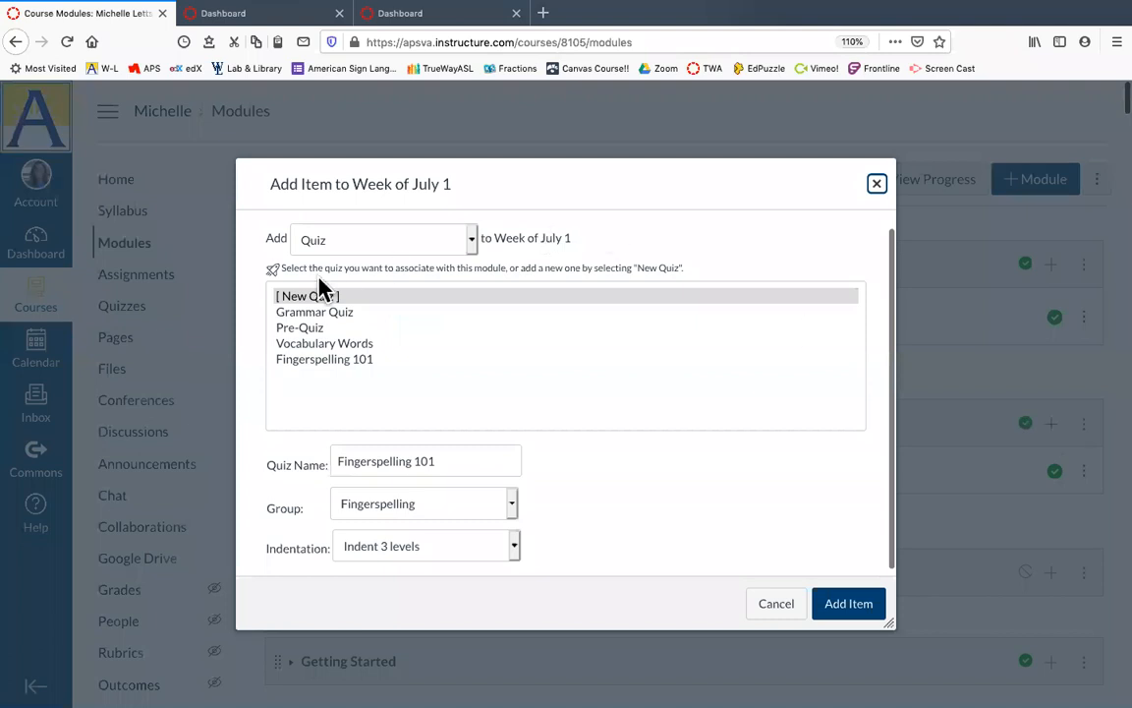
click(329, 238)
click(330, 219)
click(339, 312)
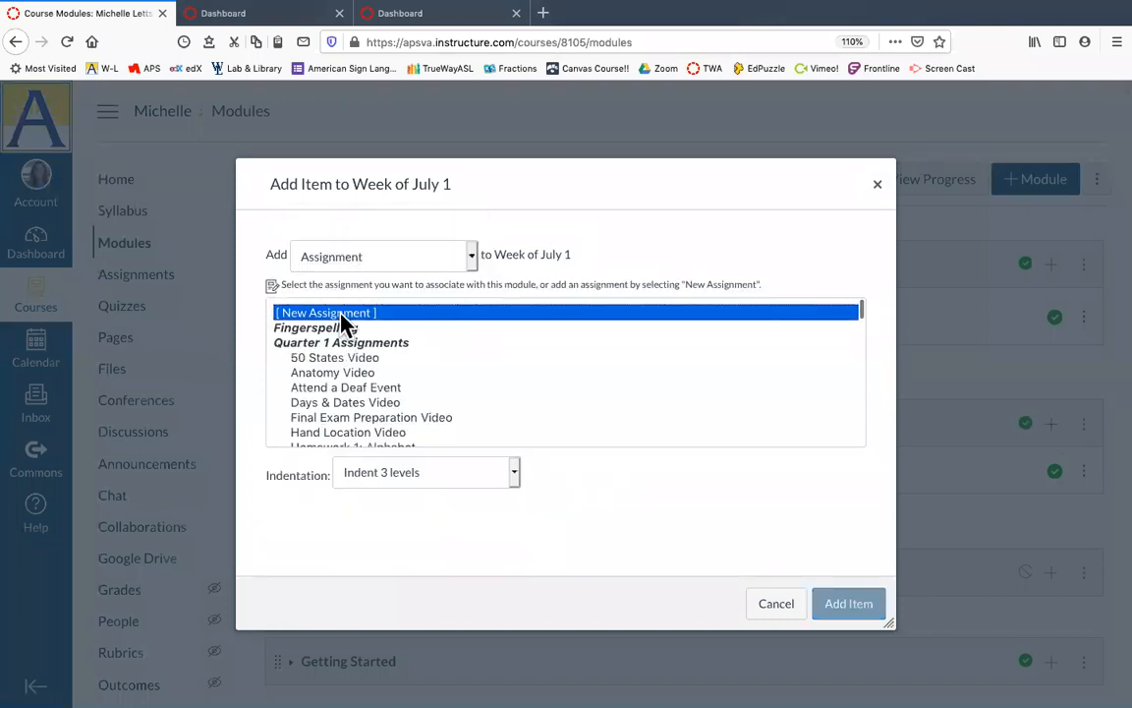
click(404, 479)
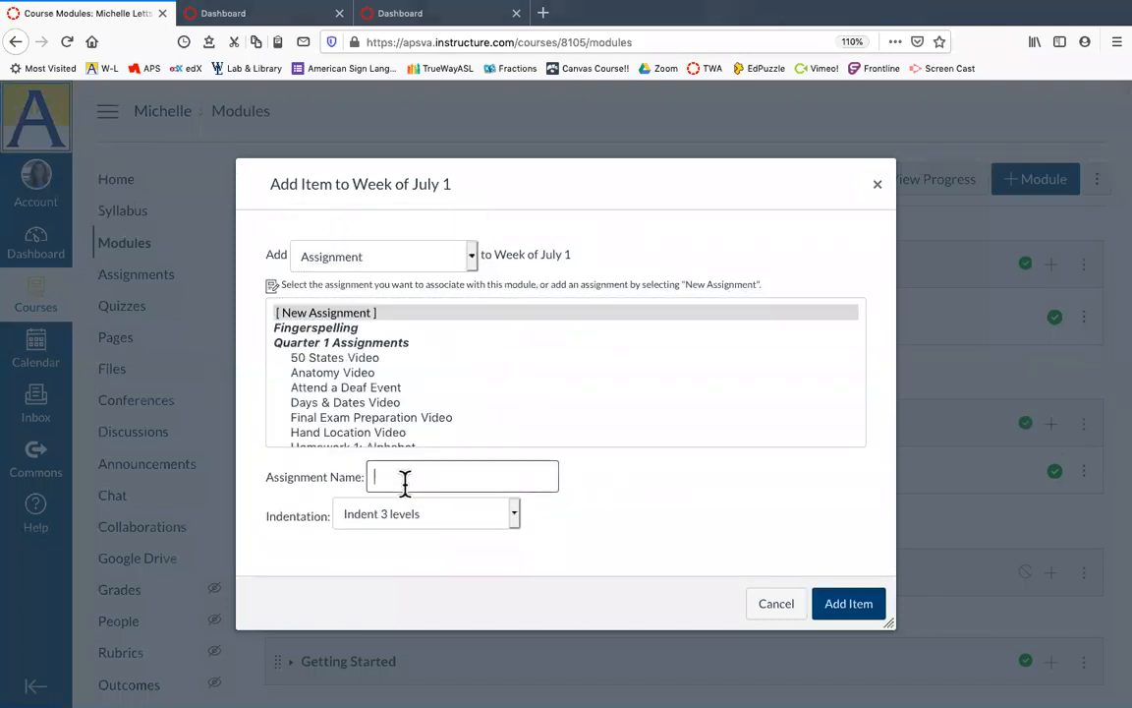
text(re)
text(ve practice)
click(457, 513)
click(447, 489)
click(831, 612)
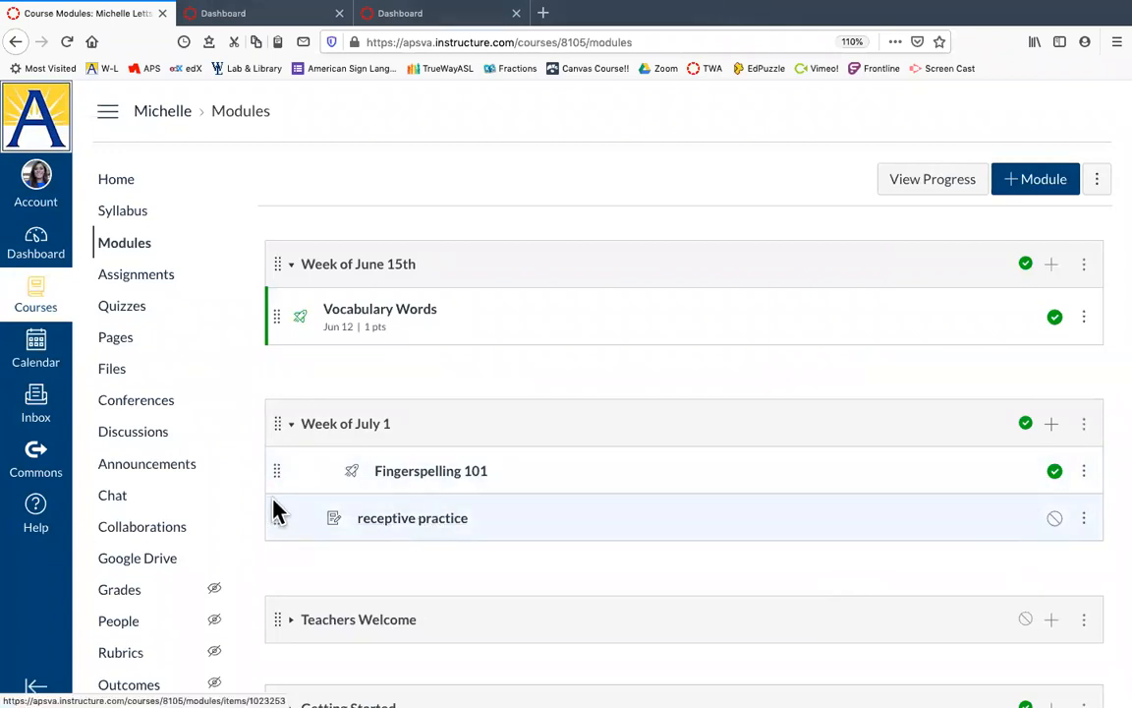
Move receptive practice above the Fingerspelling 101 quiz in the module and open the assignment for editing
drag(271, 516, 263, 457)
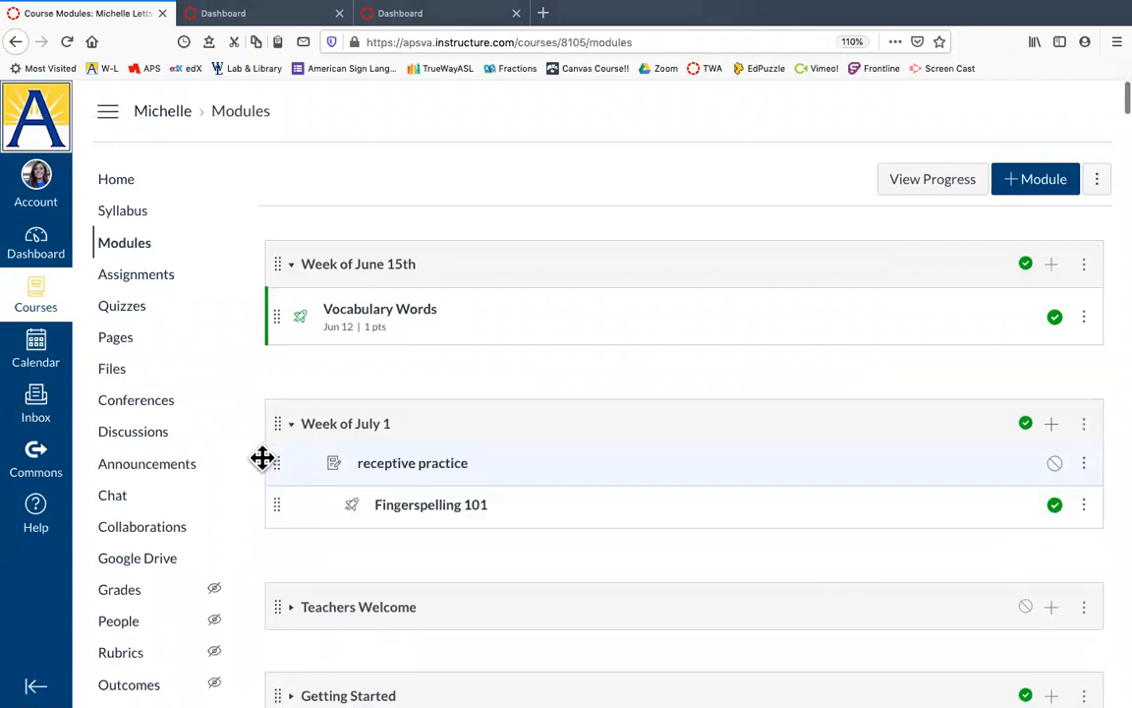
click(432, 482)
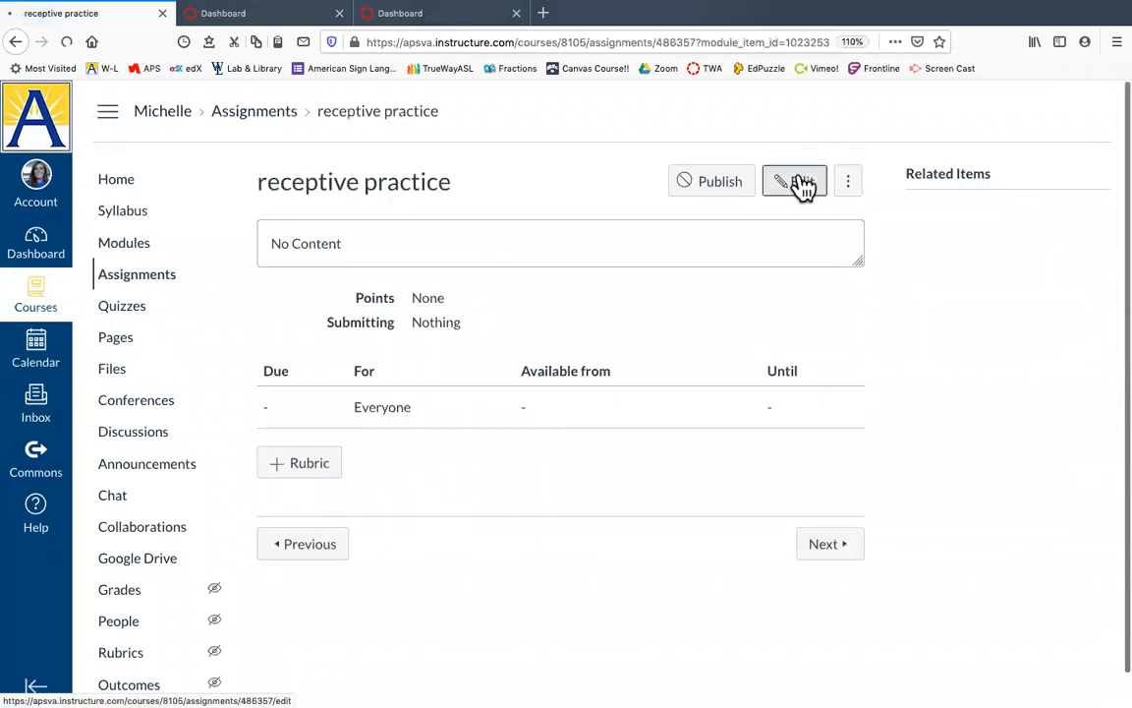
click(800, 183)
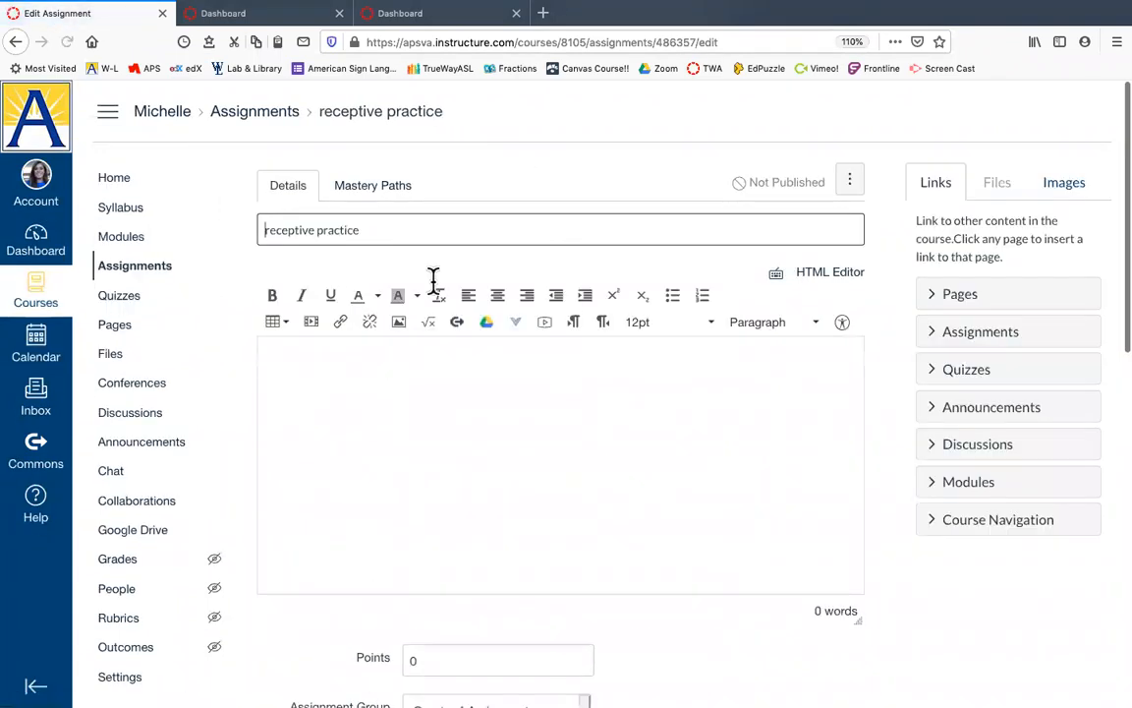
Enter "click to view quiz!" as the description of the receptive practice assignment
scroll(503, 475, down, 1)
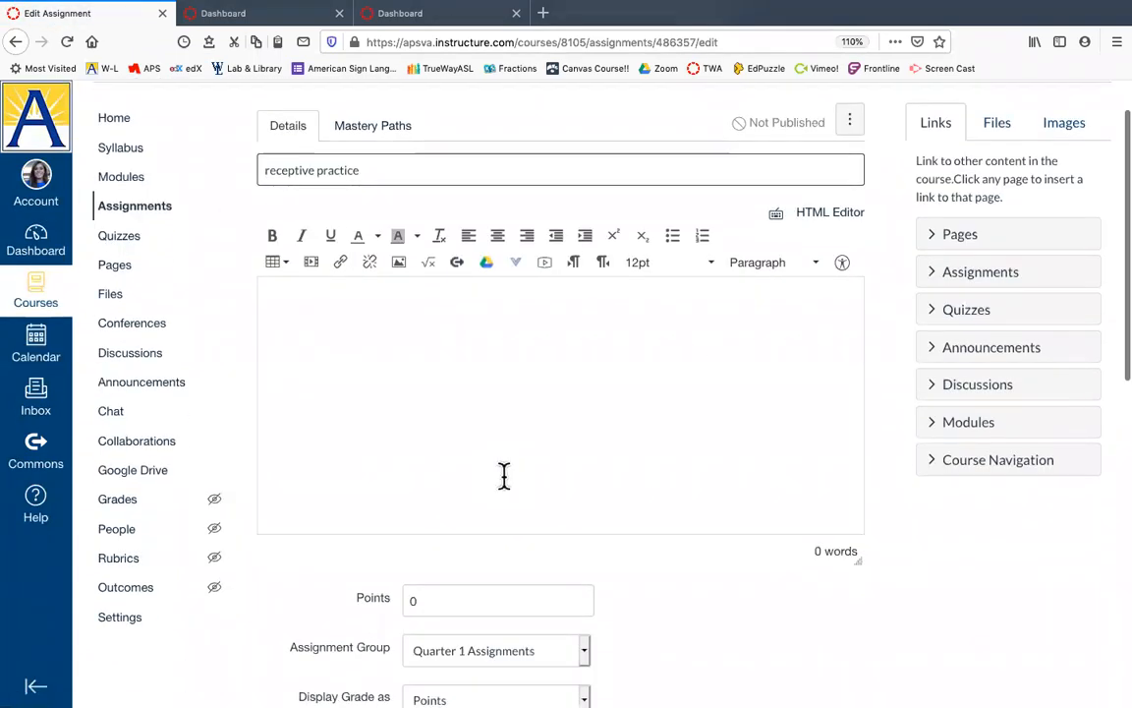
click(745, 336)
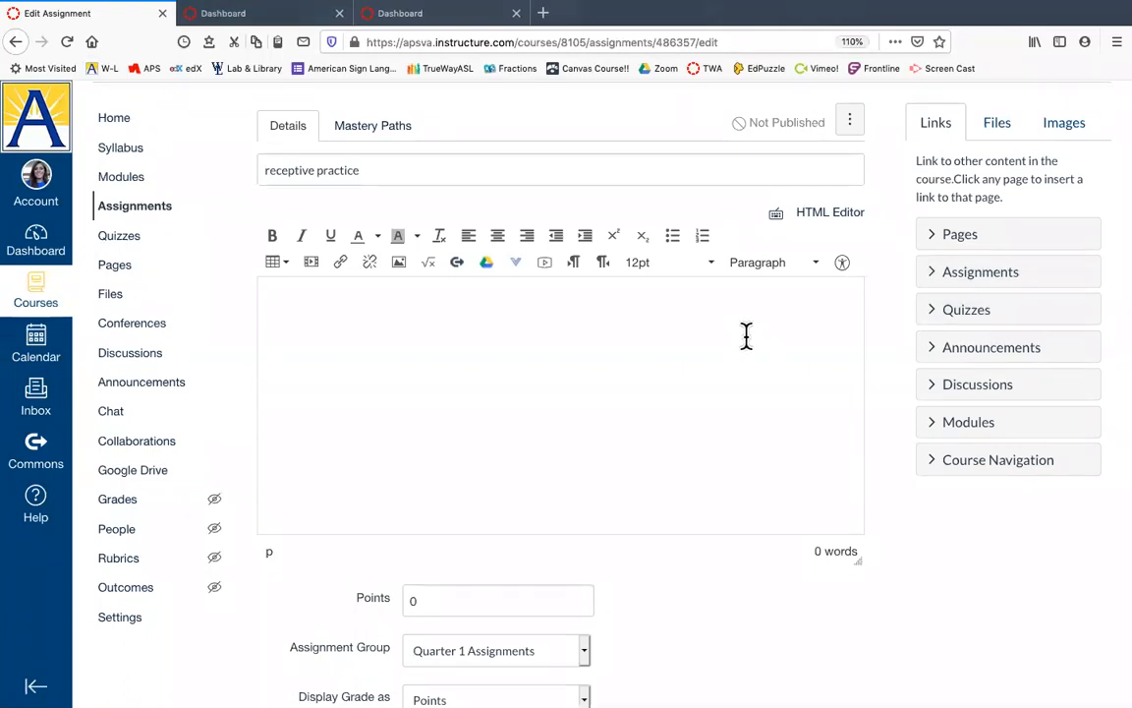
text(click to view quiz!)
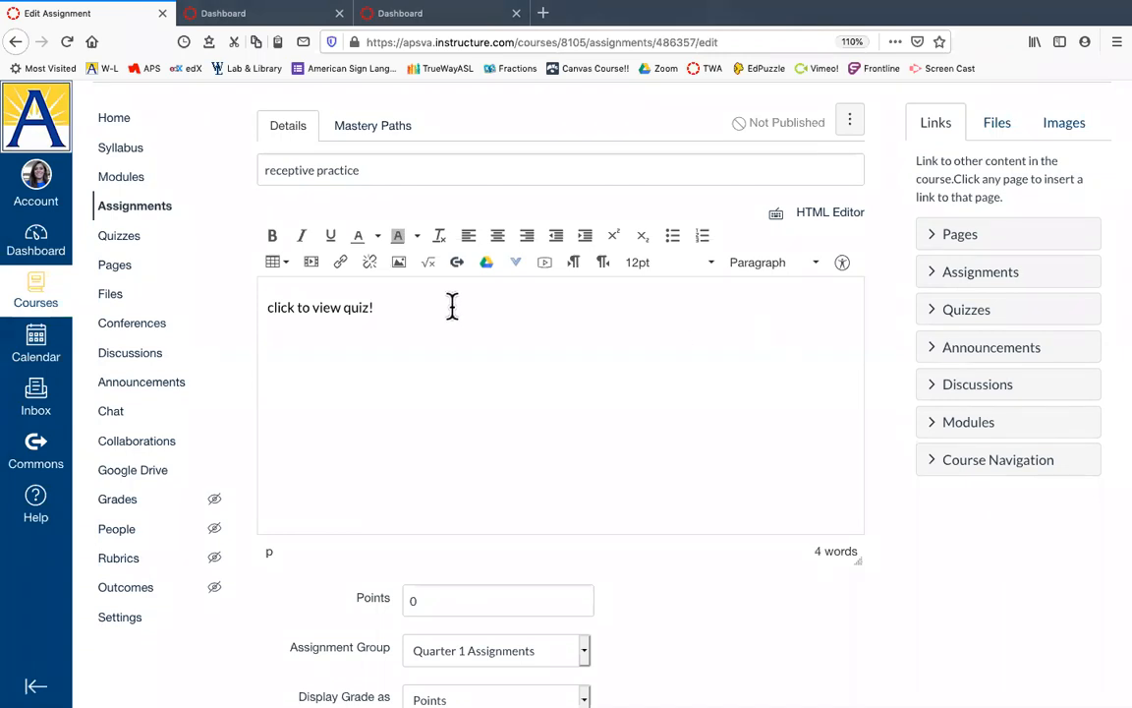
Link the description text "click to view quiz!" to the course's Grammar Quiz
drag(452, 305, 140, 305)
click(959, 316)
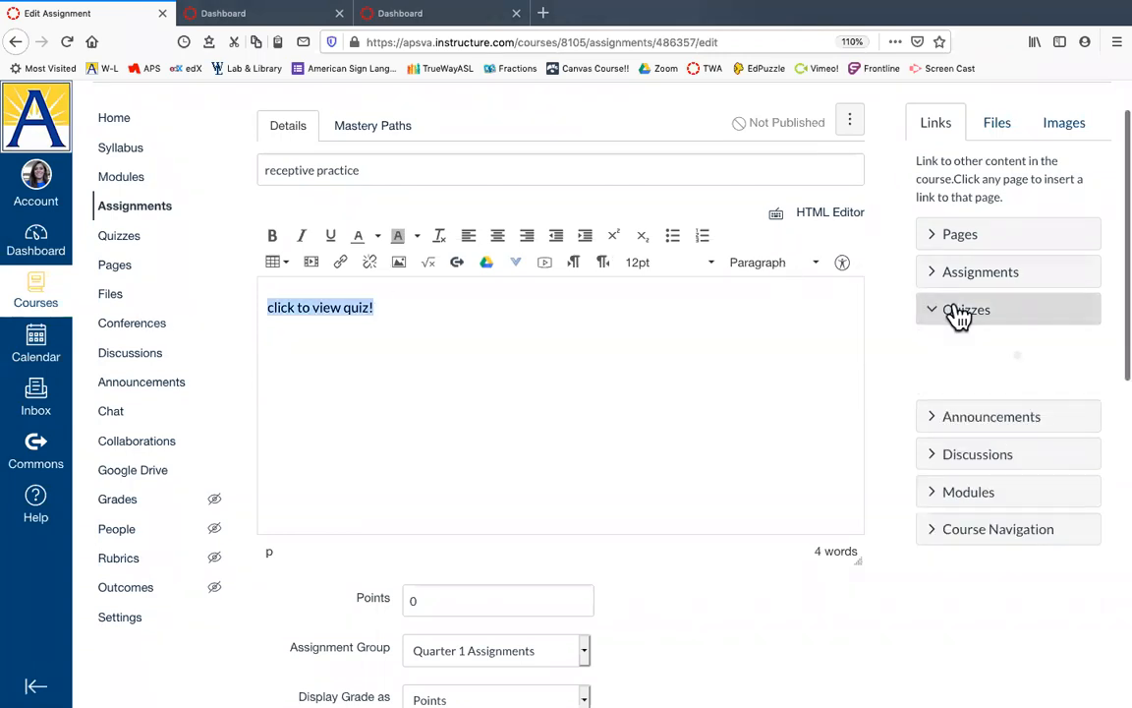
click(995, 125)
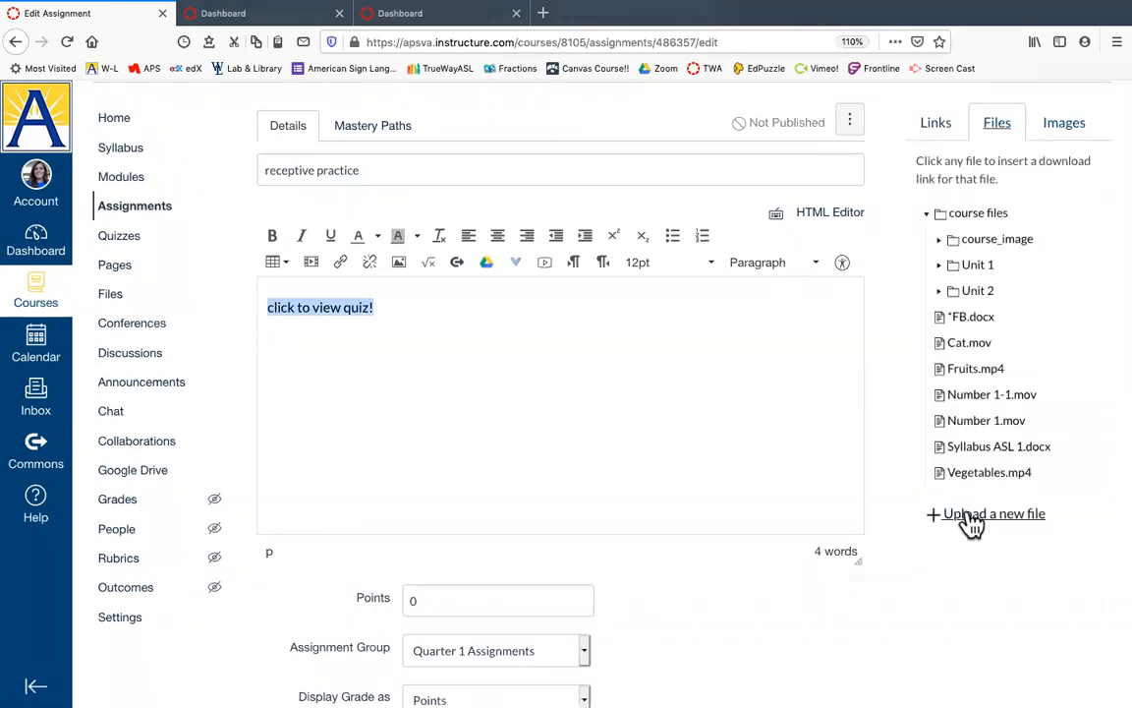
scroll(971, 452, down, 3)
scroll(973, 468, up, 3)
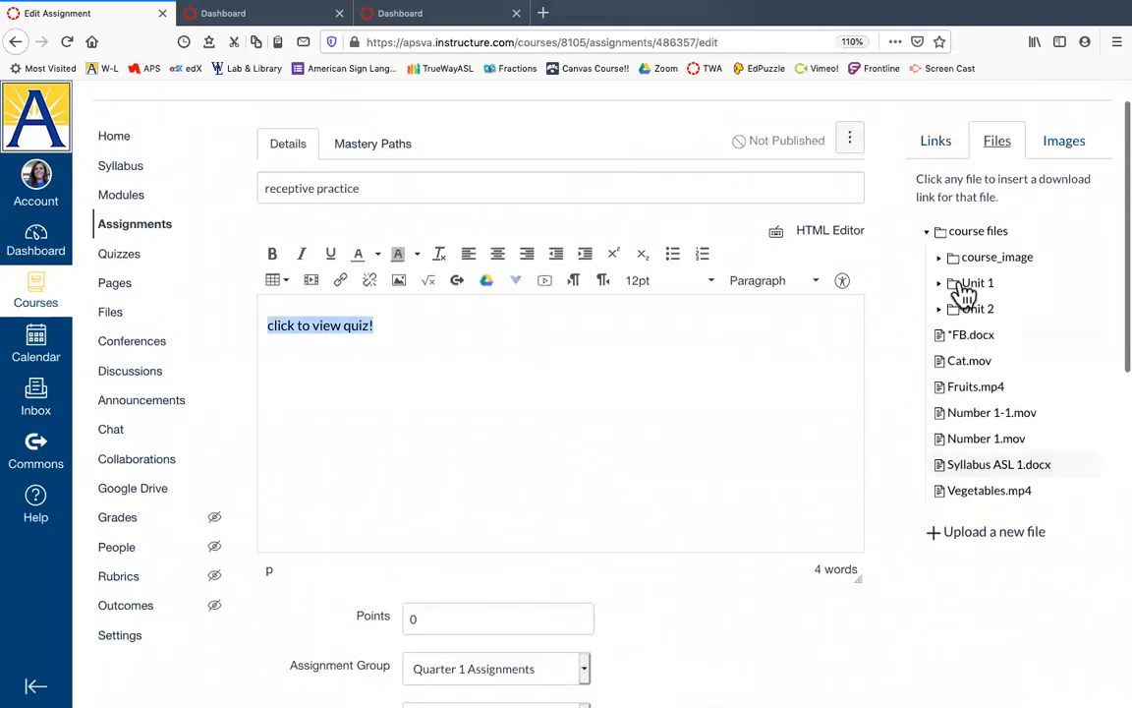
click(934, 142)
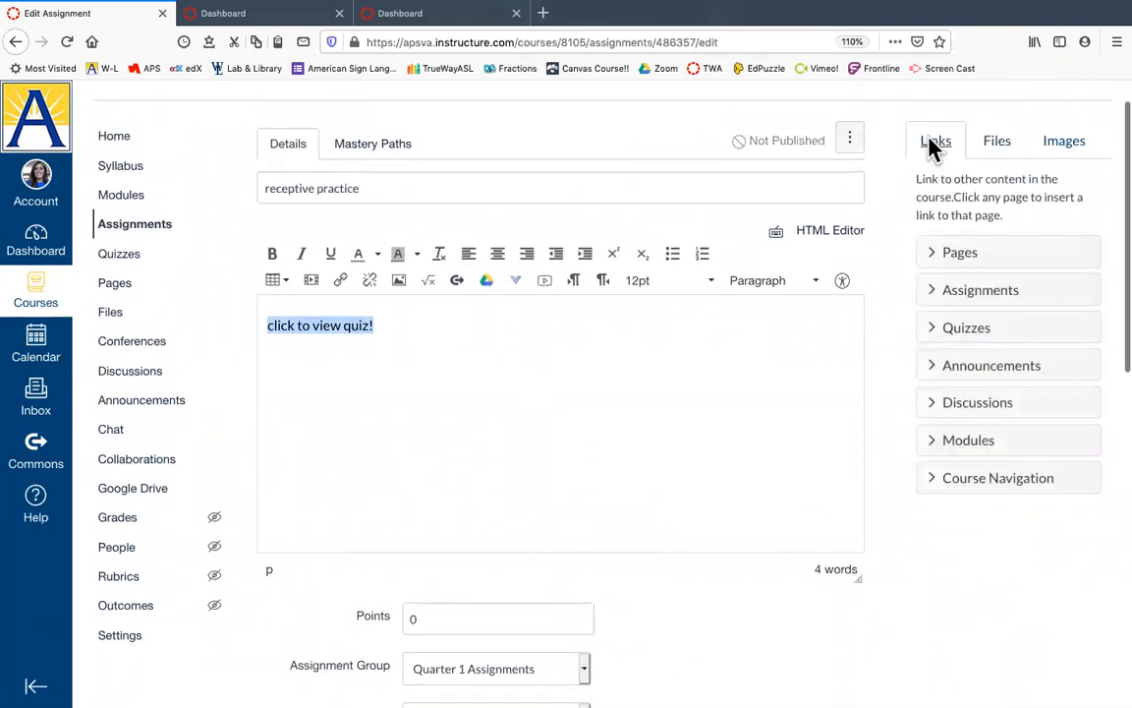
click(960, 332)
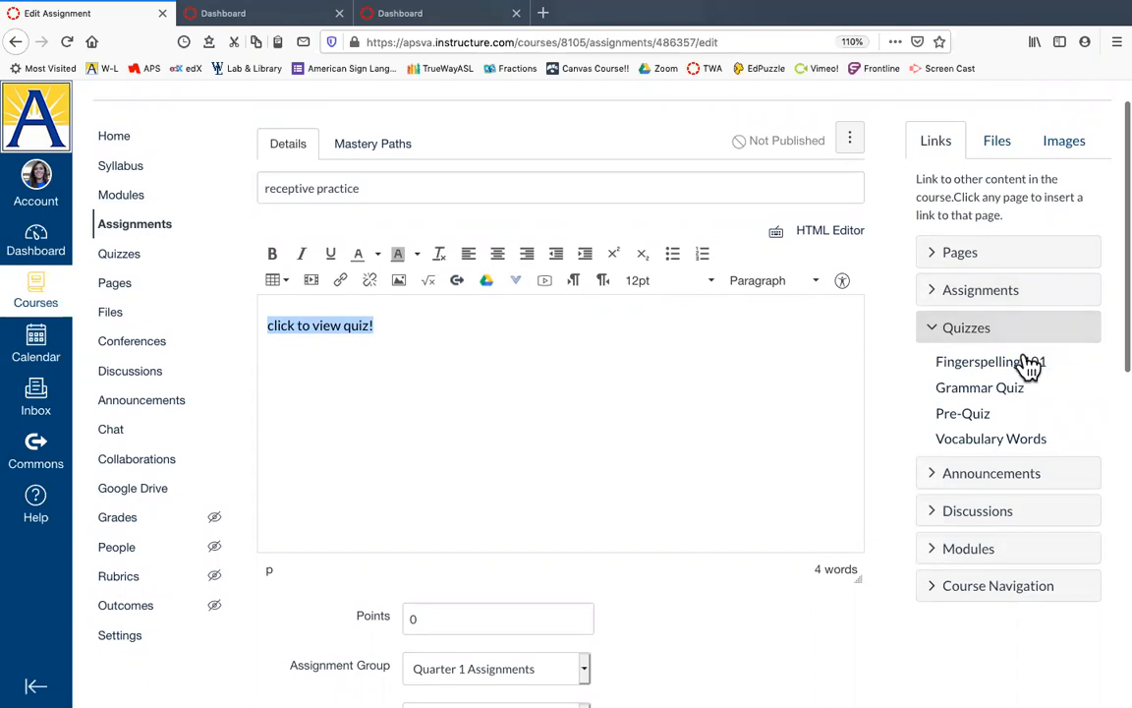
click(982, 393)
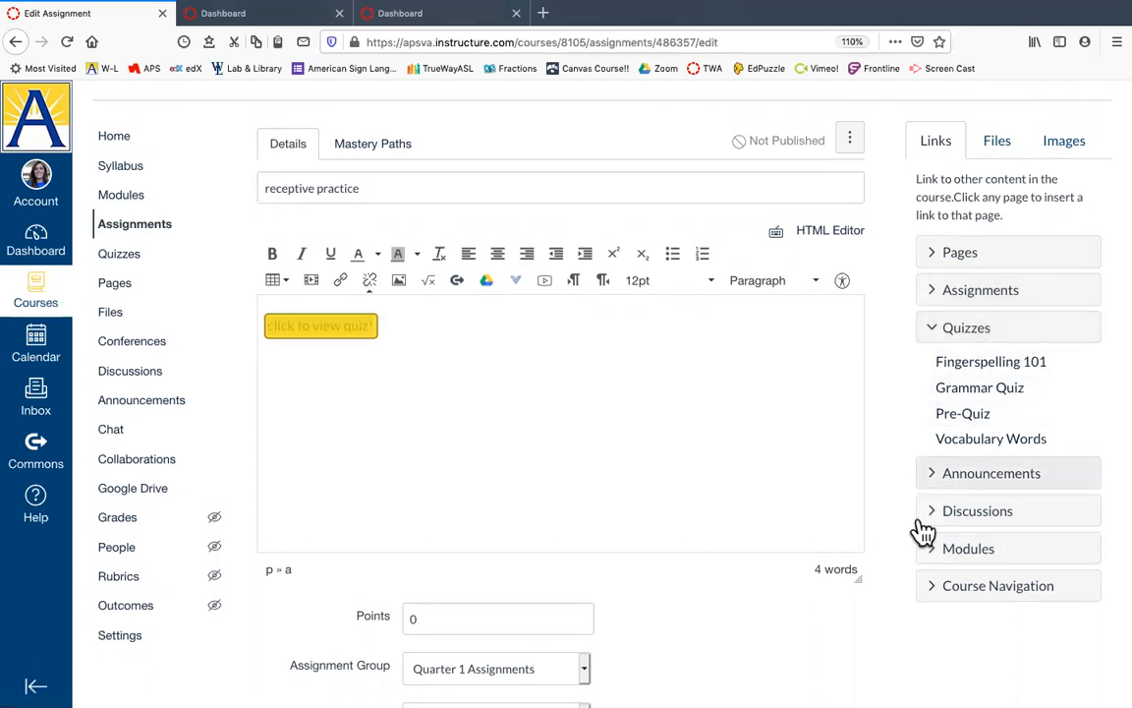
Set the assignment's grade display to Complete/Incomplete, keeping the submission type as No Submission
scroll(909, 563, down, 3)
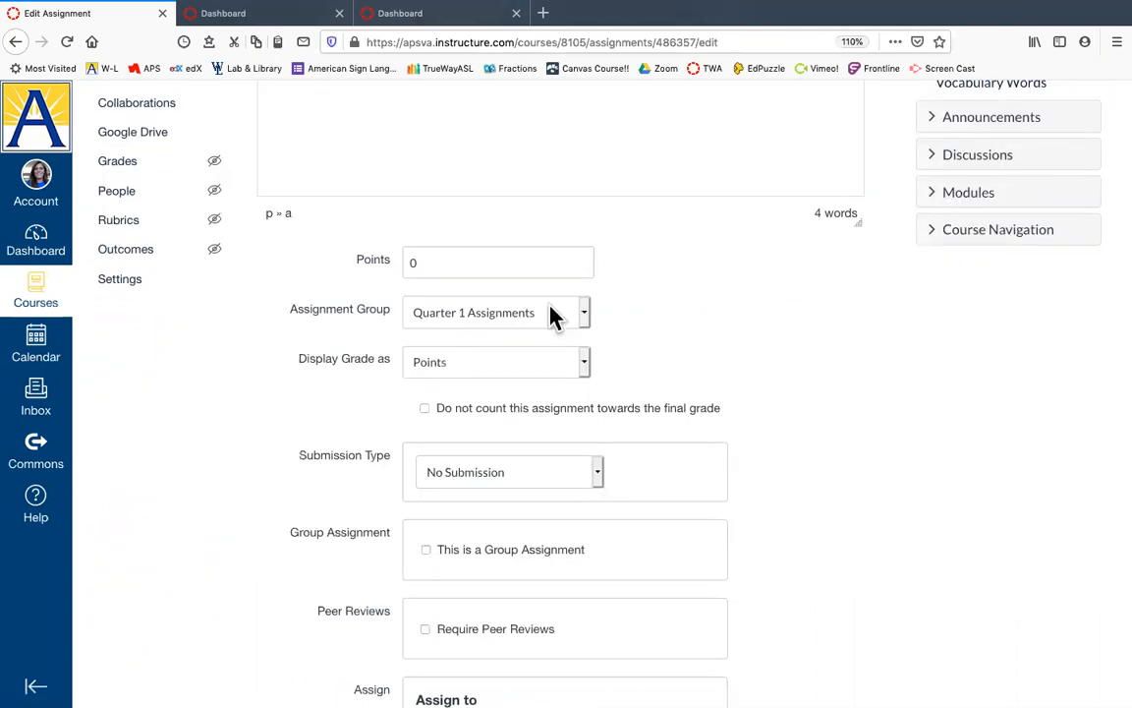
click(528, 484)
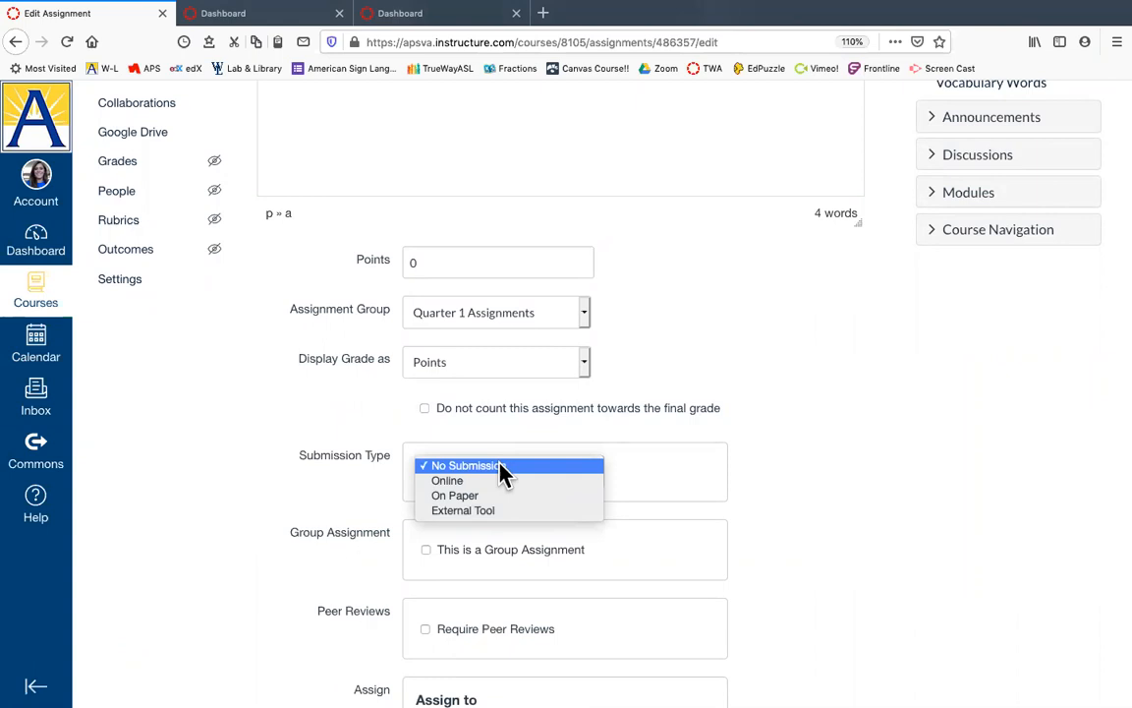
click(477, 371)
click(478, 372)
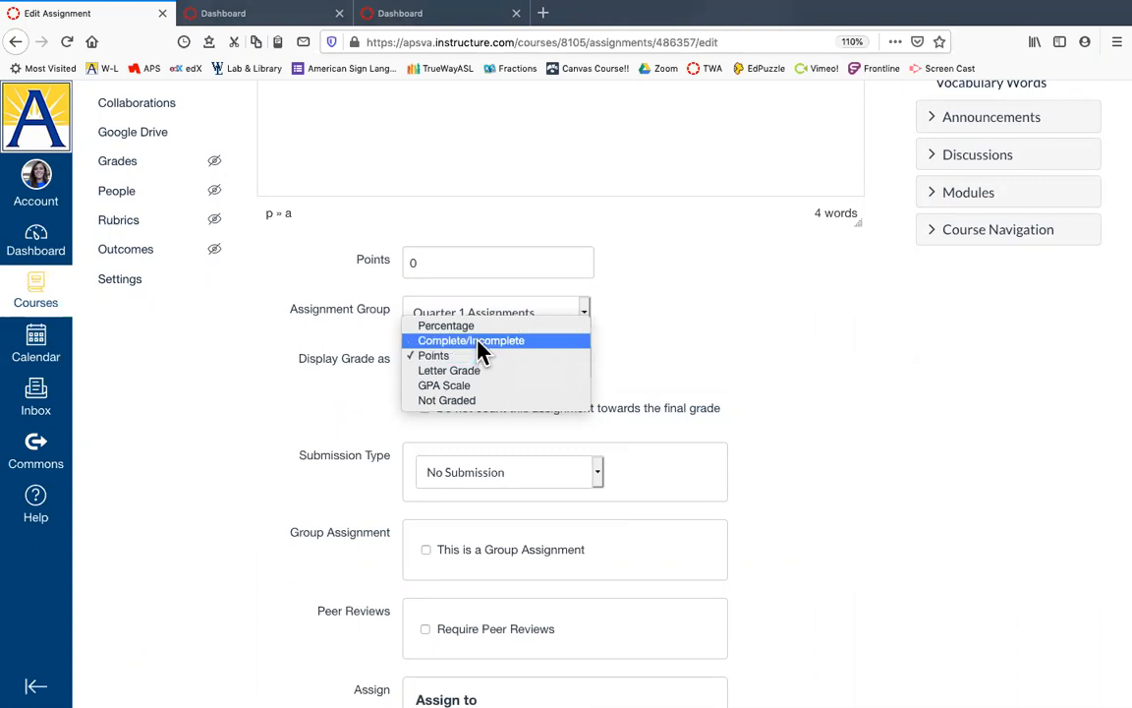
click(481, 342)
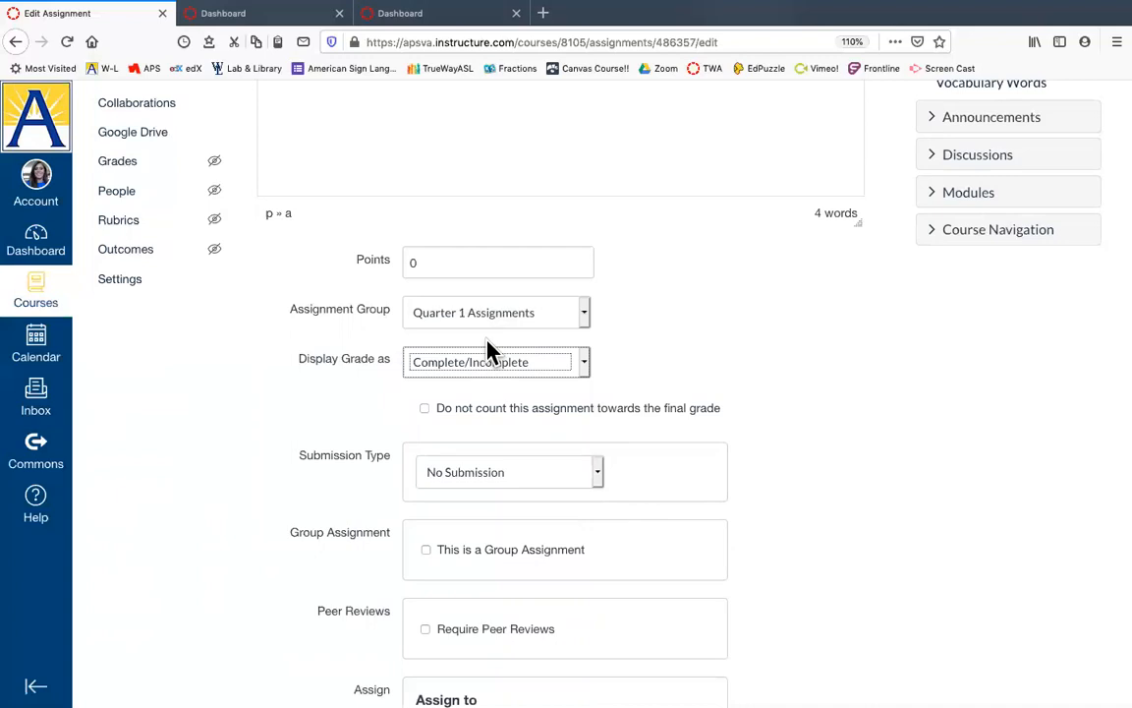
Keep the assignment in the Quarter 1 Assignments group and set its points to 200
click(541, 322)
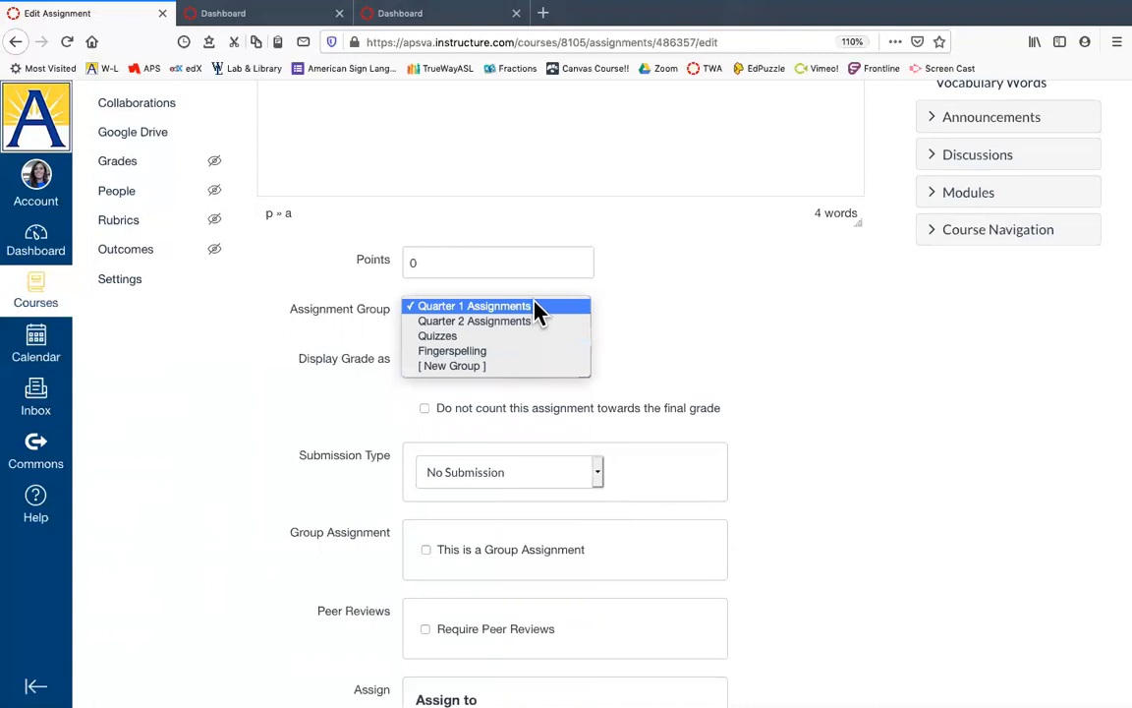
click(811, 391)
double_click(520, 262)
text(200)
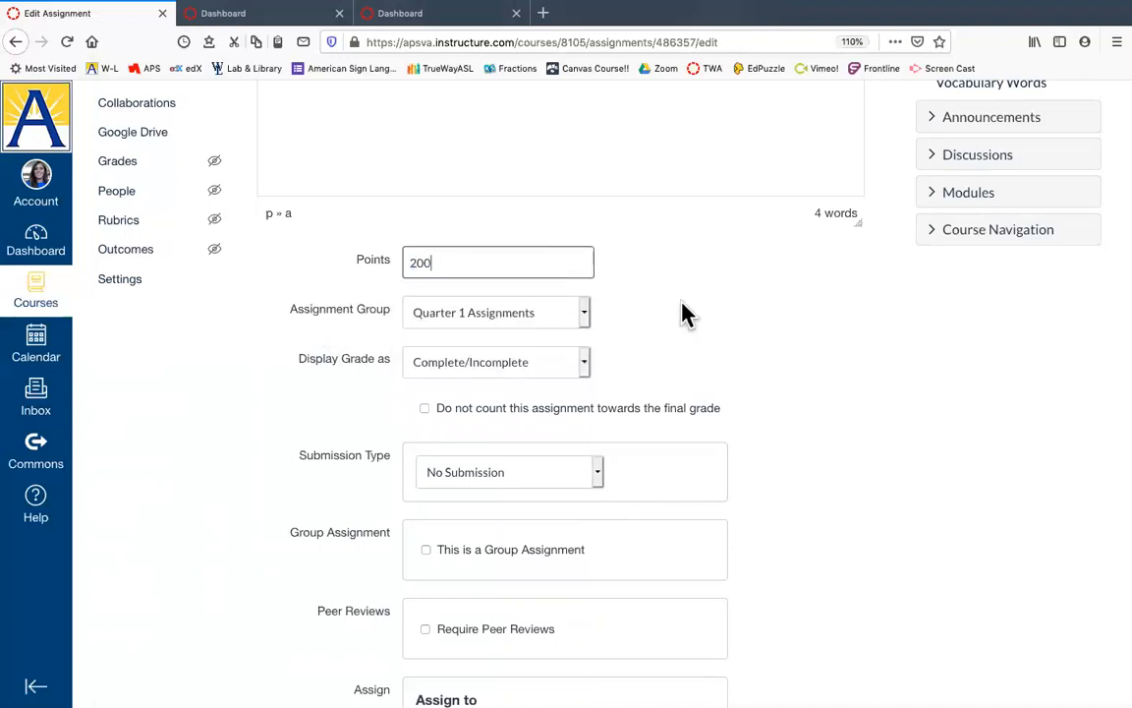
Set the assignment's due date for everyone to June 16, 2020 at 11:59pm
scroll(748, 368, down, 2)
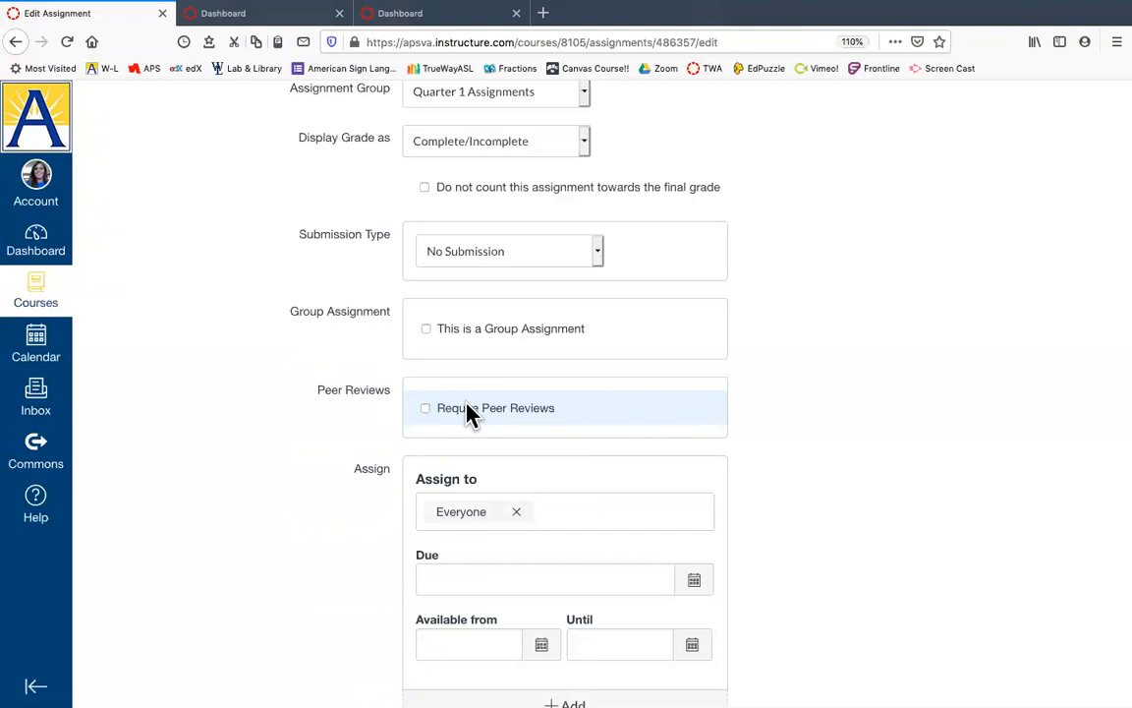
scroll(704, 453, down, 2)
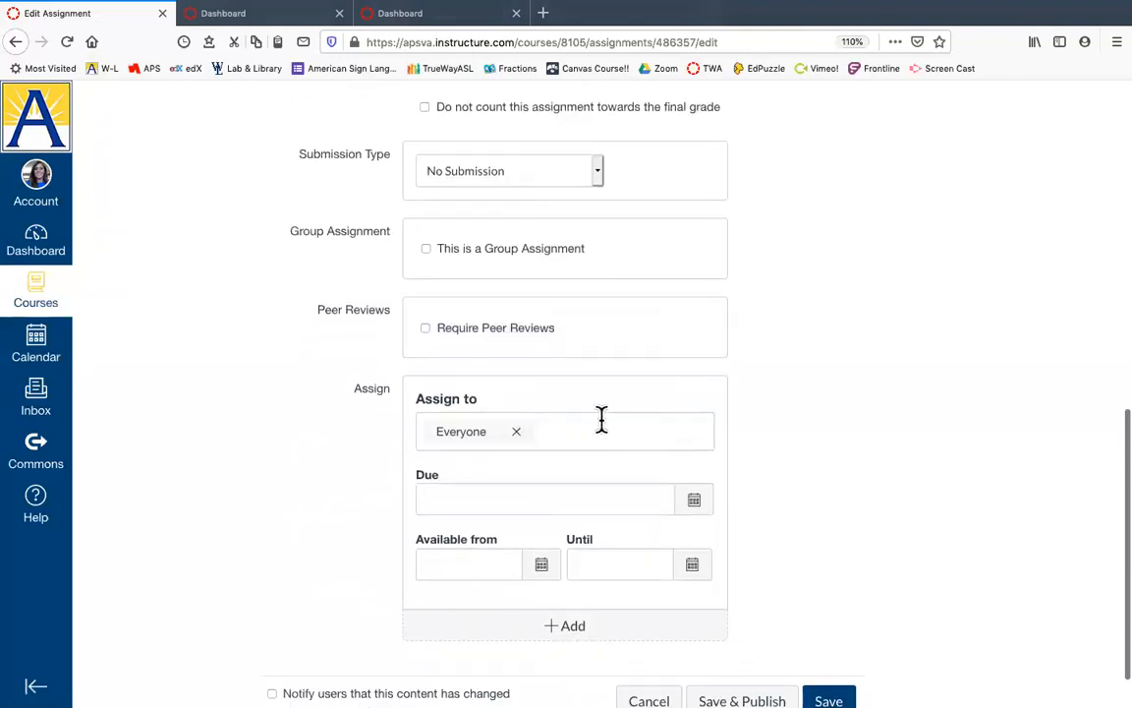
scroll(569, 445, down, 1)
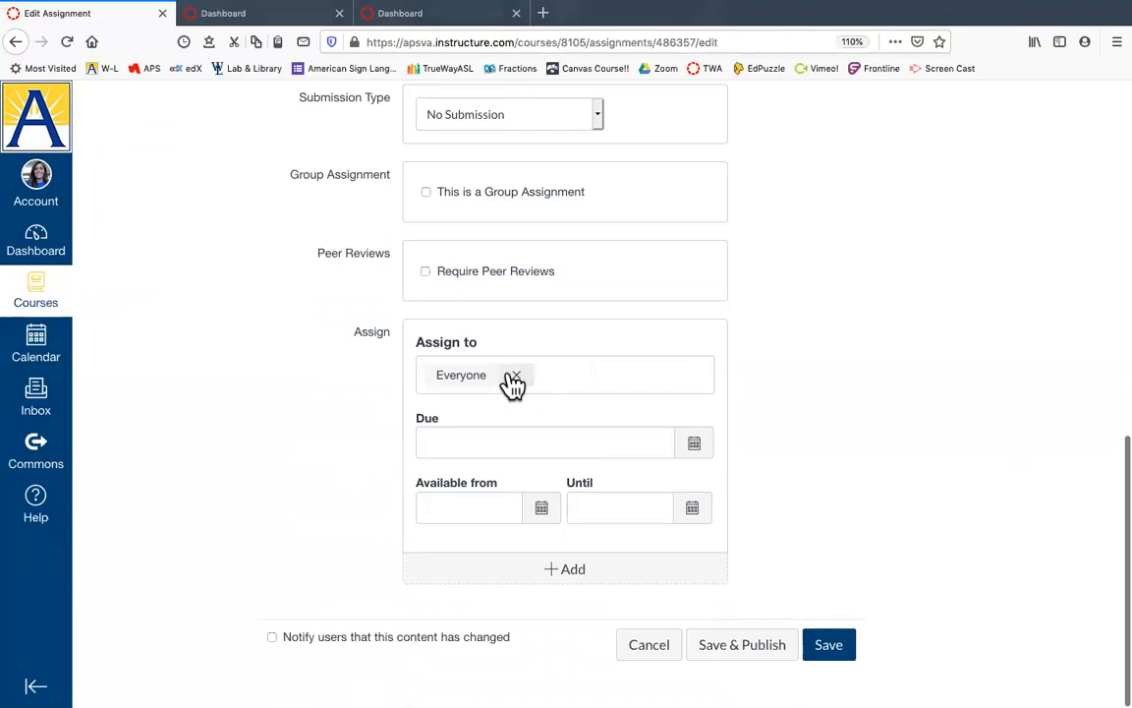
click(700, 449)
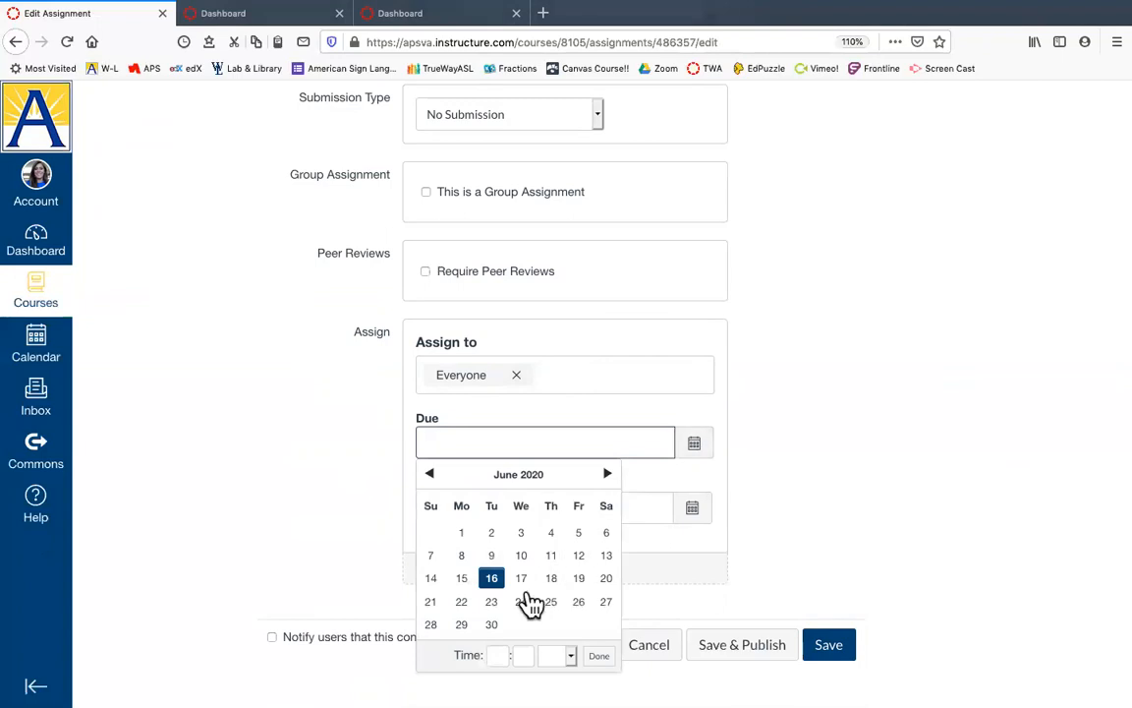
click(491, 578)
click(784, 513)
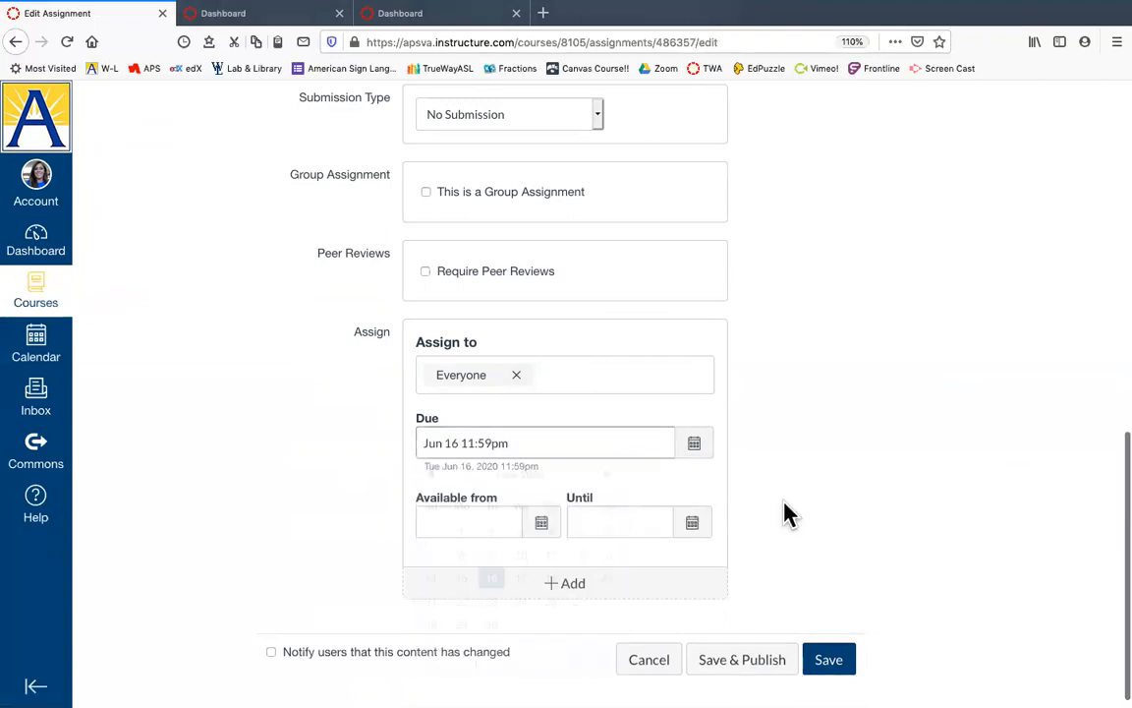
Set the end of the assignment's availability to June 23, 2020 at 11:59pm
click(696, 527)
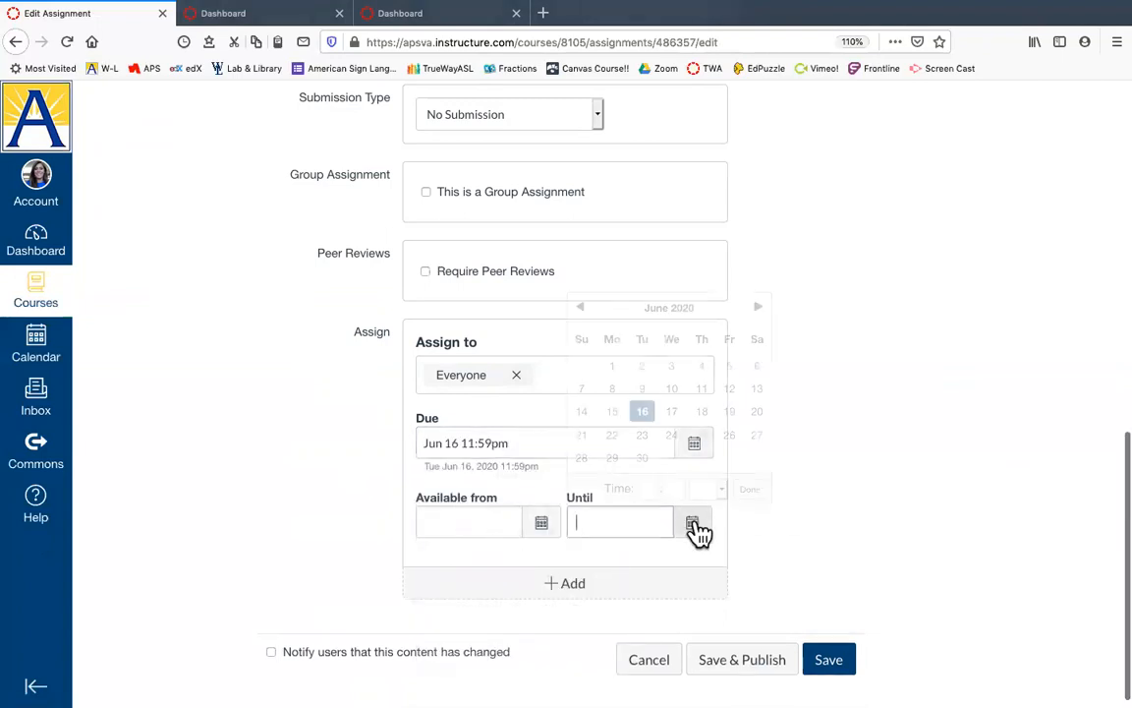
click(643, 438)
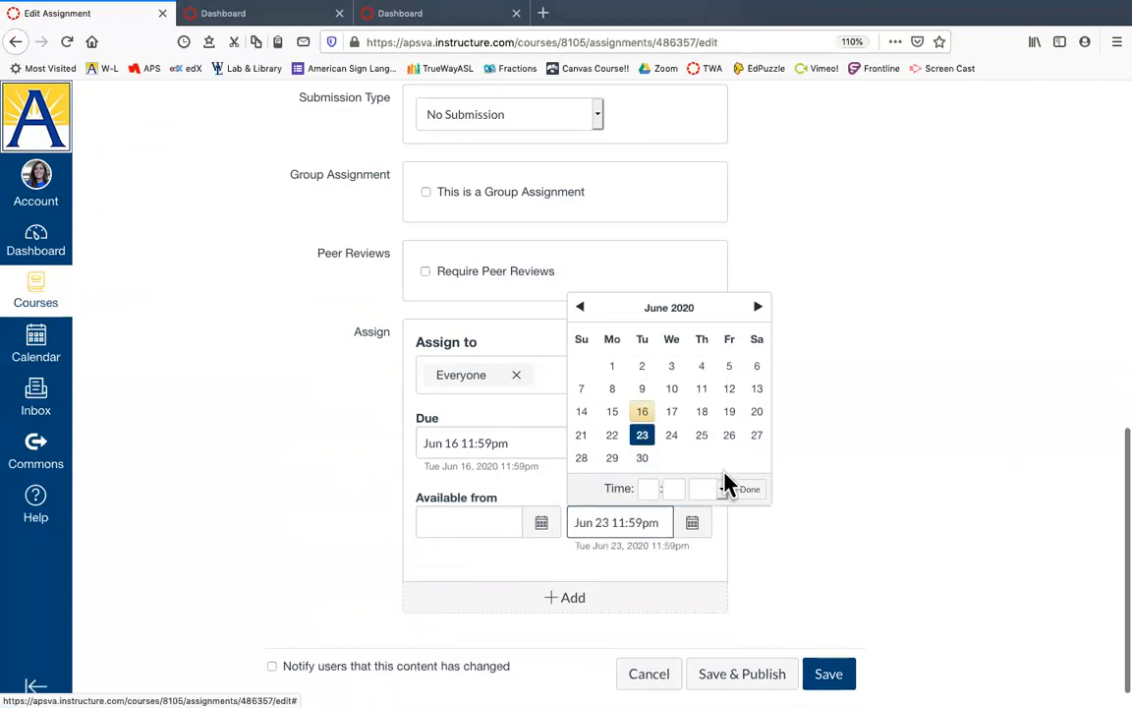
click(750, 489)
Make the assignment available from June 16, 2020 at 1:30pm
click(541, 522)
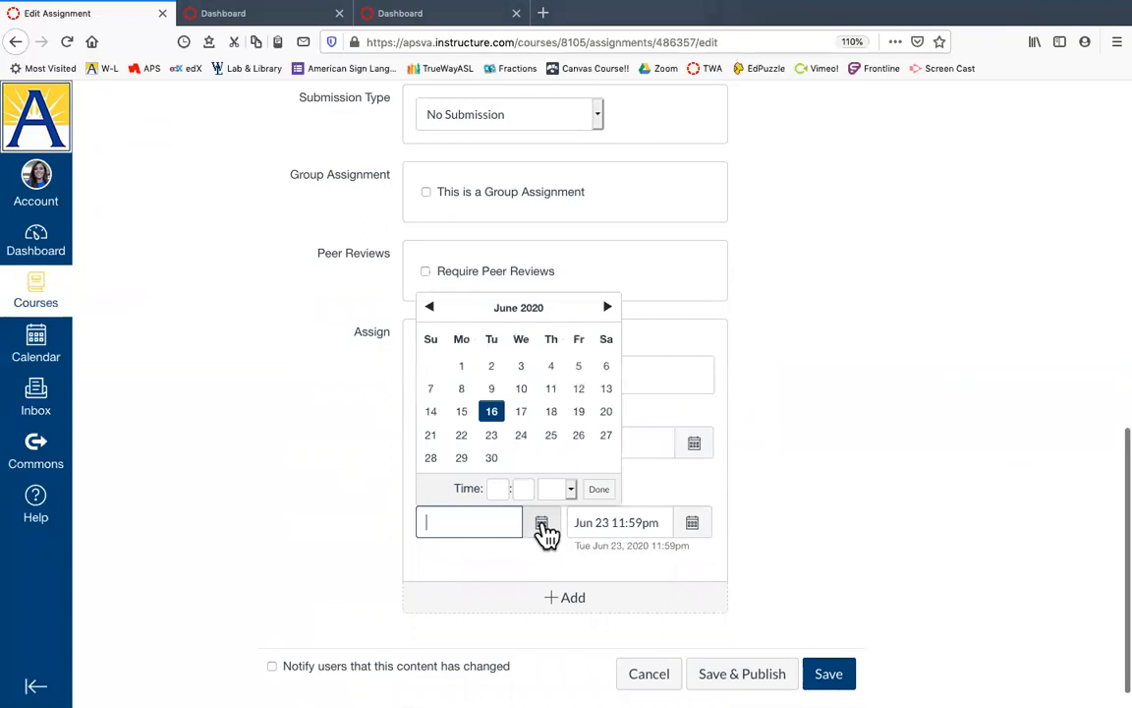
click(491, 412)
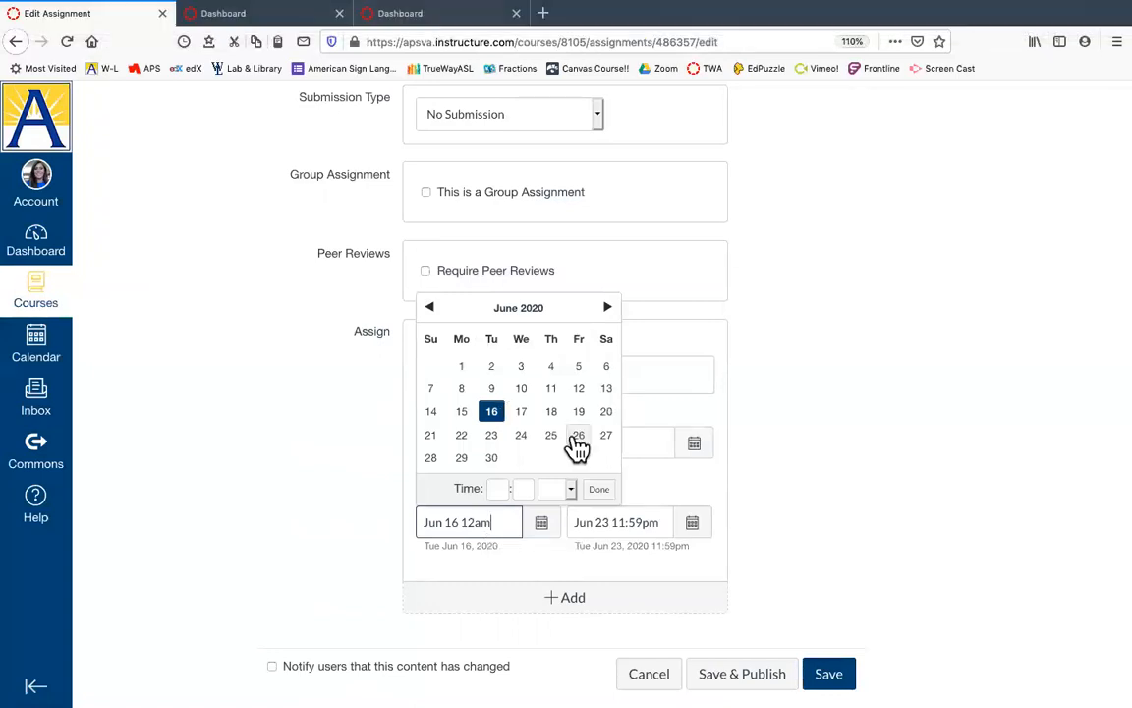
click(502, 489)
text(1)
key(Tab)
text(30)
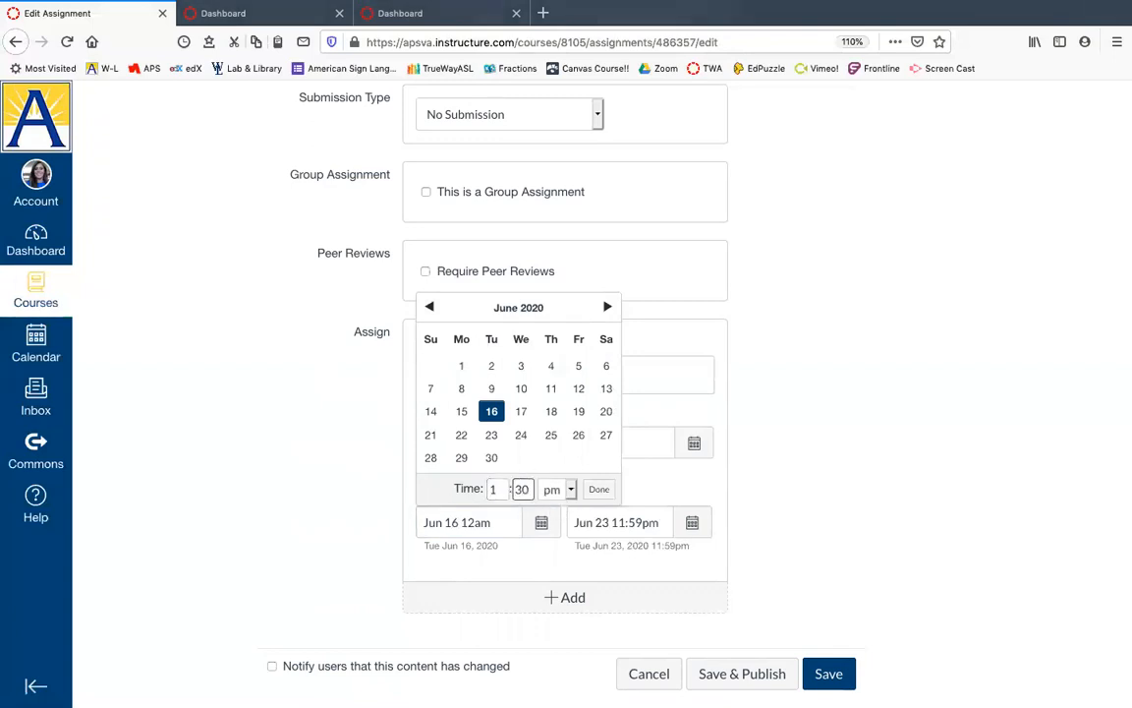
click(602, 492)
Set the assignment's availability to end June 16, 2020 at 3:00pm, and enable notifying users that the content has changed
click(692, 522)
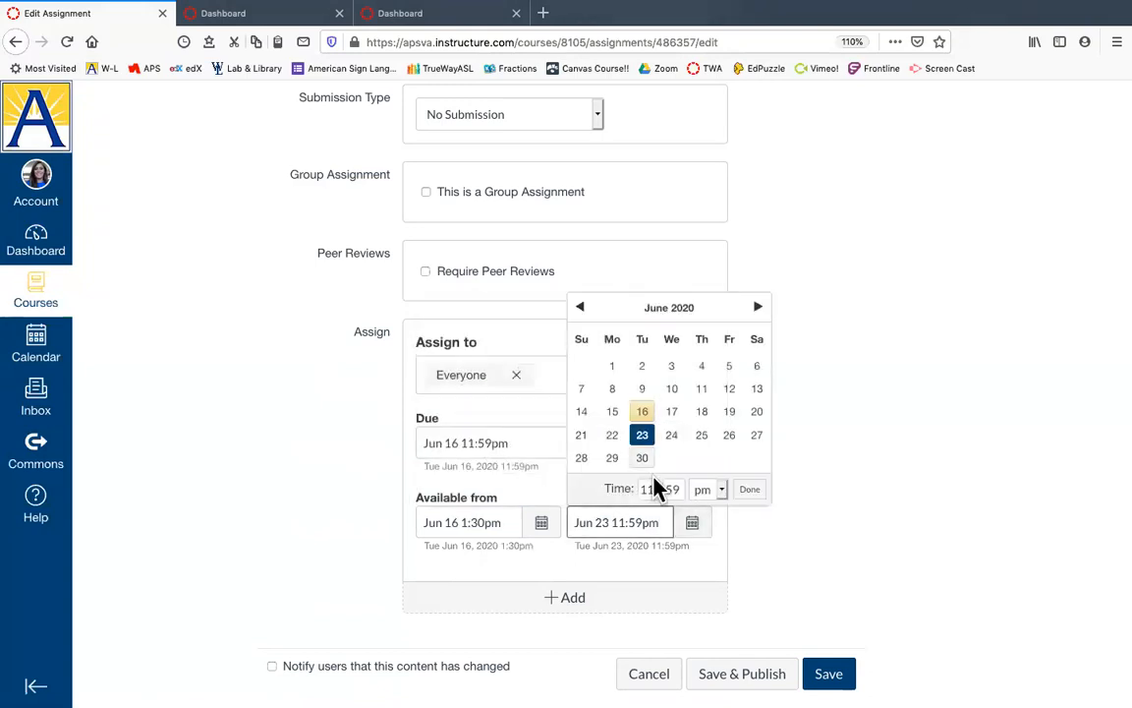
click(642, 411)
double_click(647, 489)
text(3)
double_click(673, 488)
text(00)
click(747, 490)
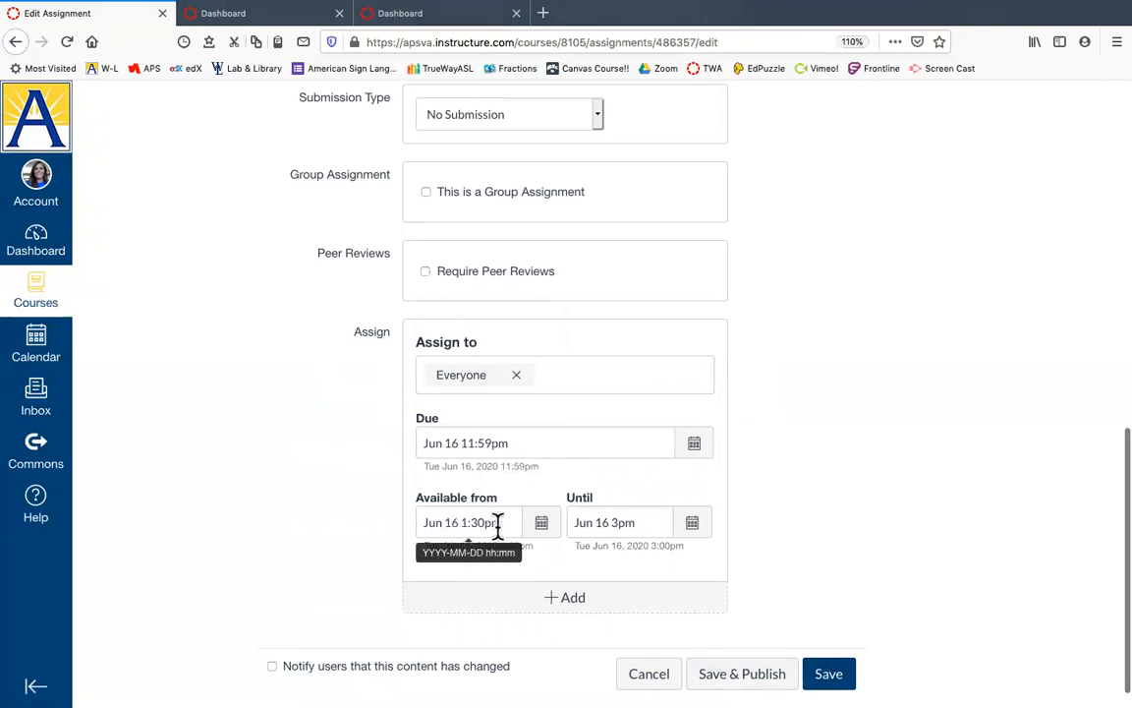
click(390, 670)
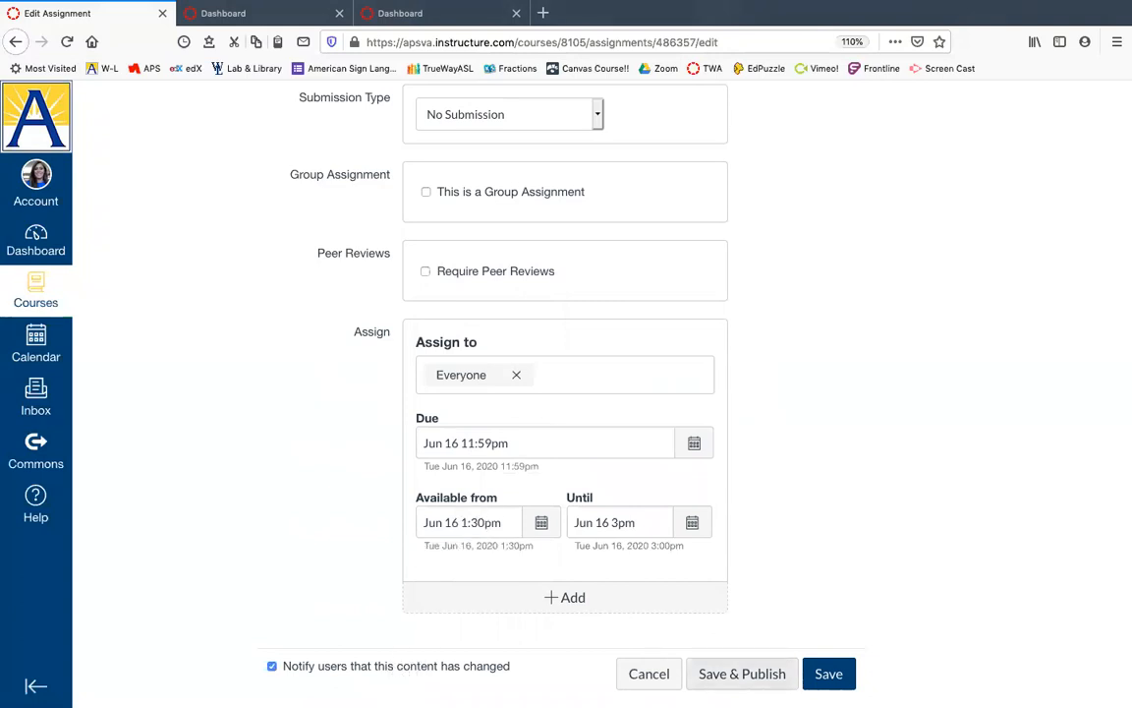
Try to save and publish the assignment, and reconfirm its availability end of June 16 at 3:00pm
click(742, 674)
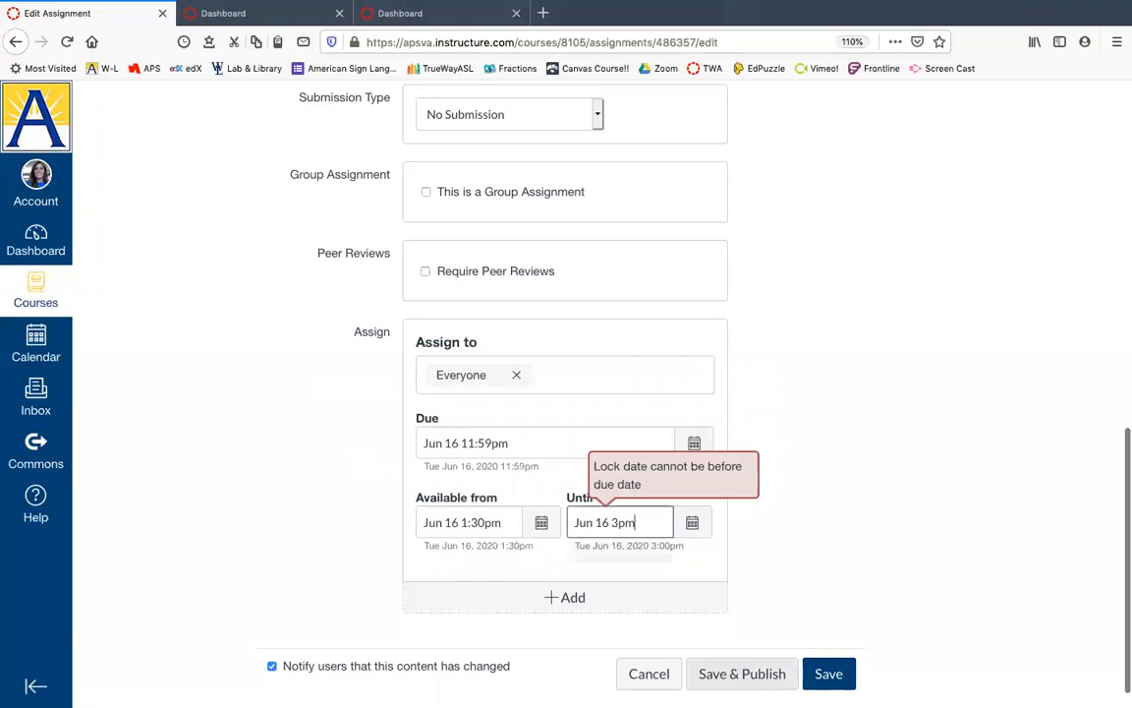
click(694, 524)
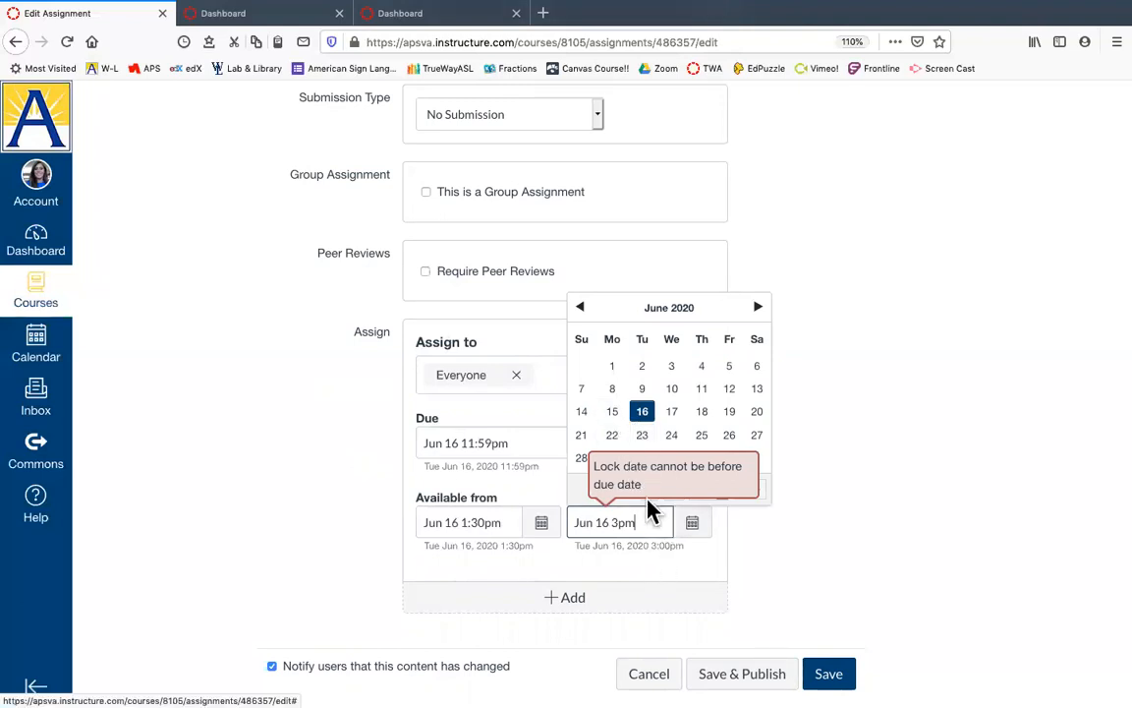
triple_click(618, 527)
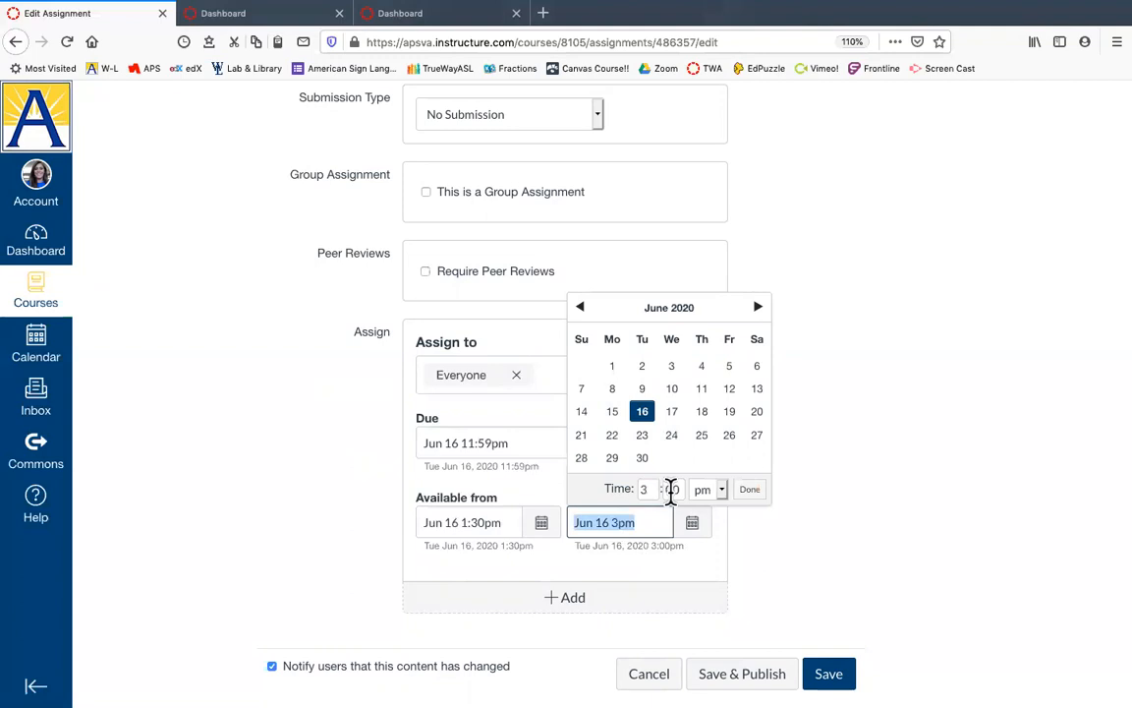
click(644, 488)
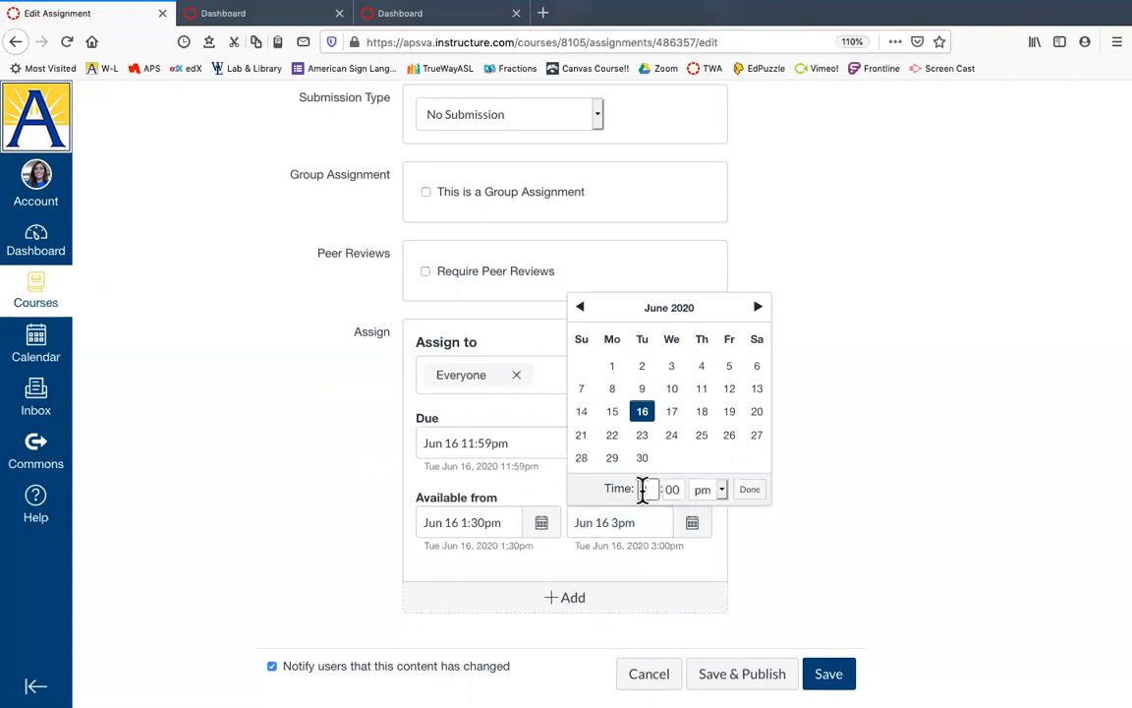
click(752, 490)
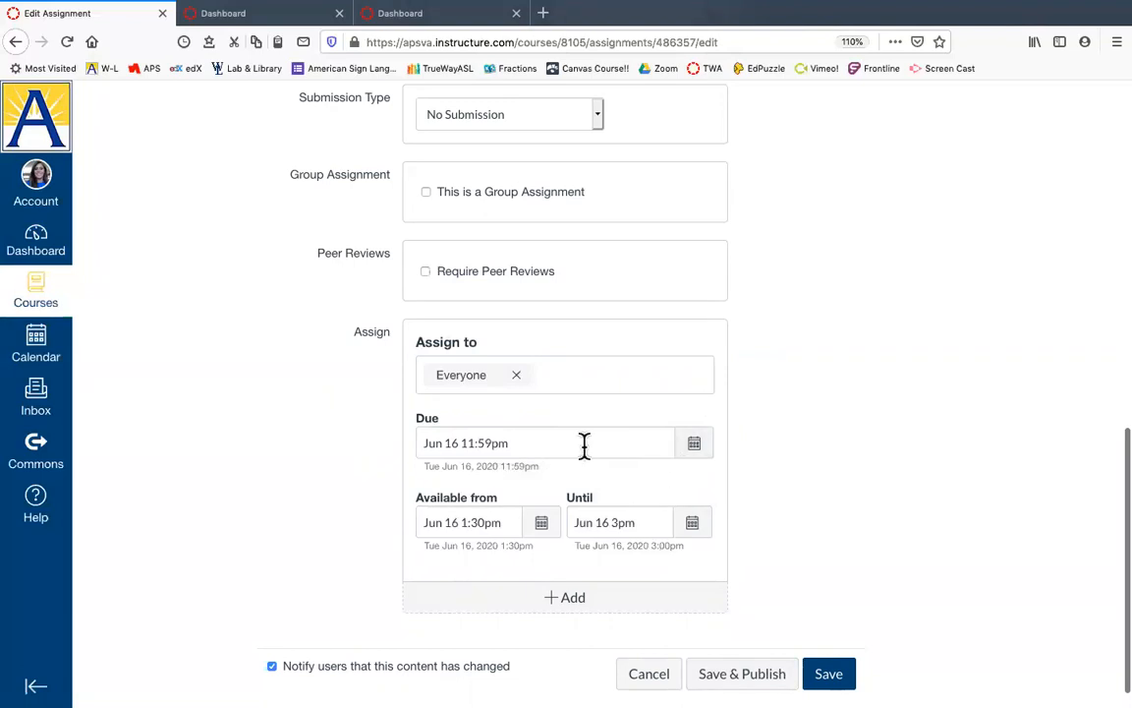
Set the assignment's due time on June 16 to 3:50pm
click(695, 446)
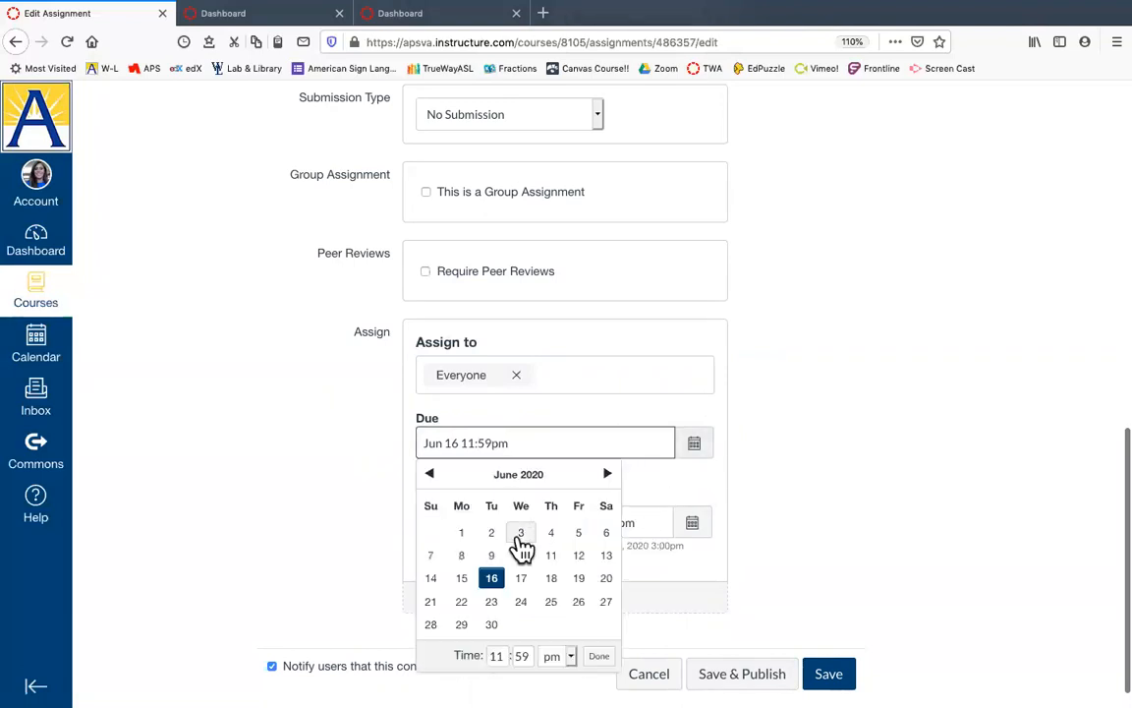
click(496, 656)
text(3)
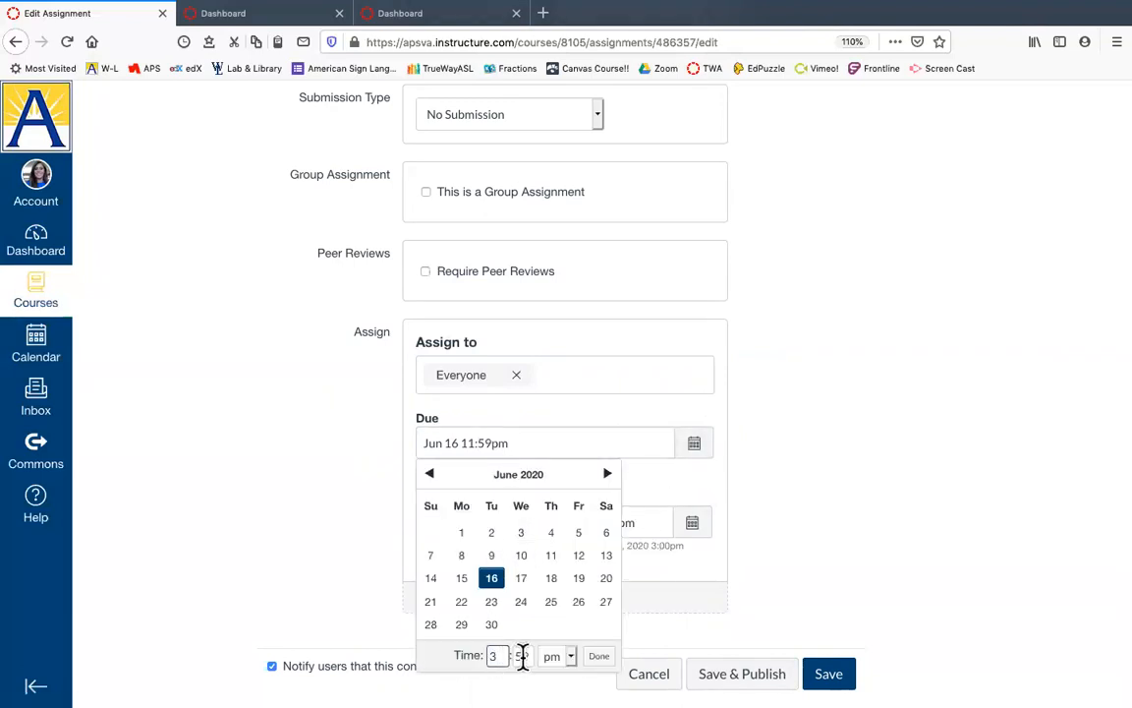
click(522, 655)
text(00)
click(602, 655)
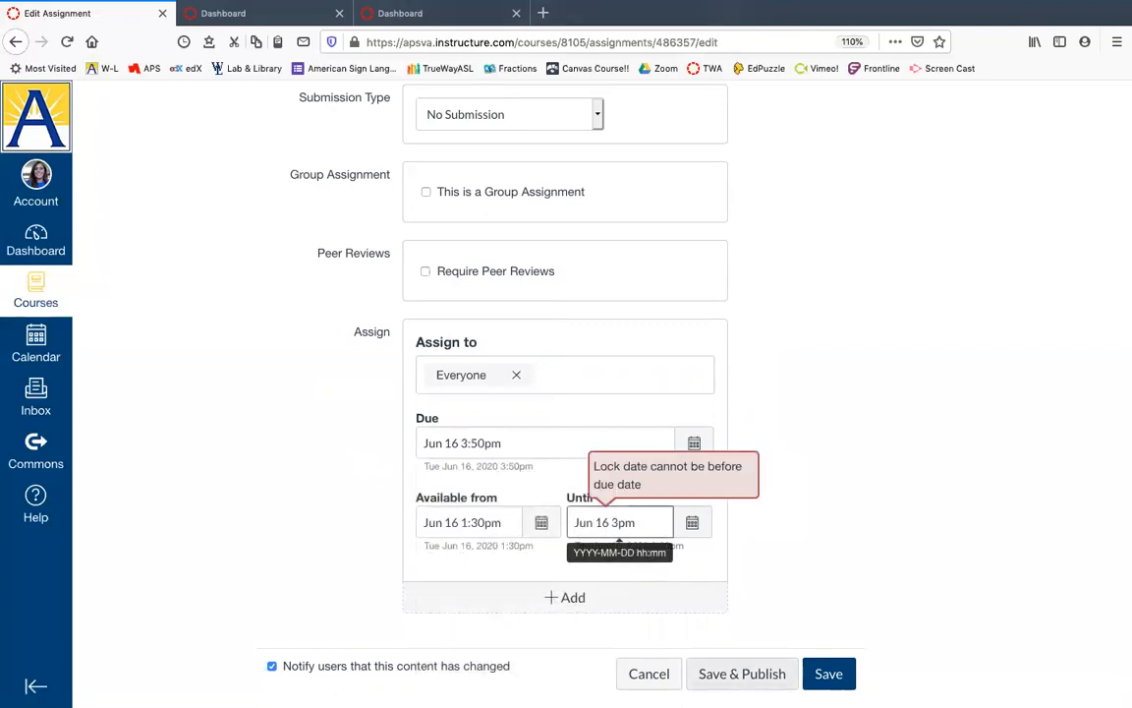
Set the assignment's due time to 3:00pm on June 16, and save and publish the assignment
click(504, 443)
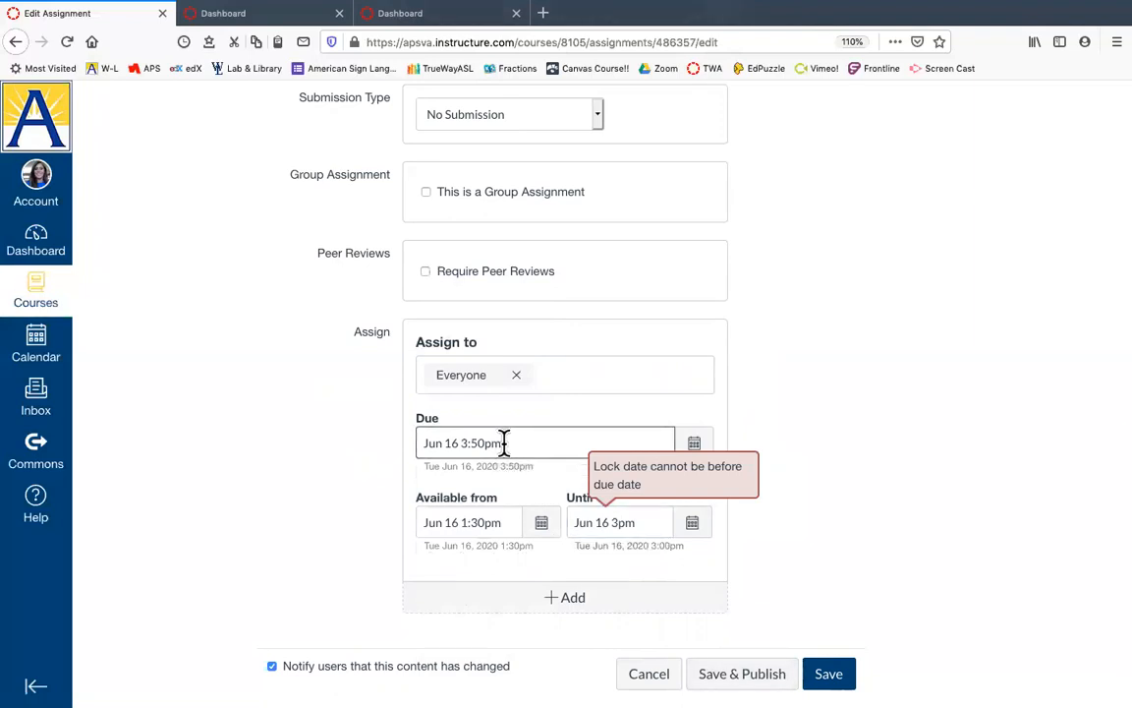
click(700, 447)
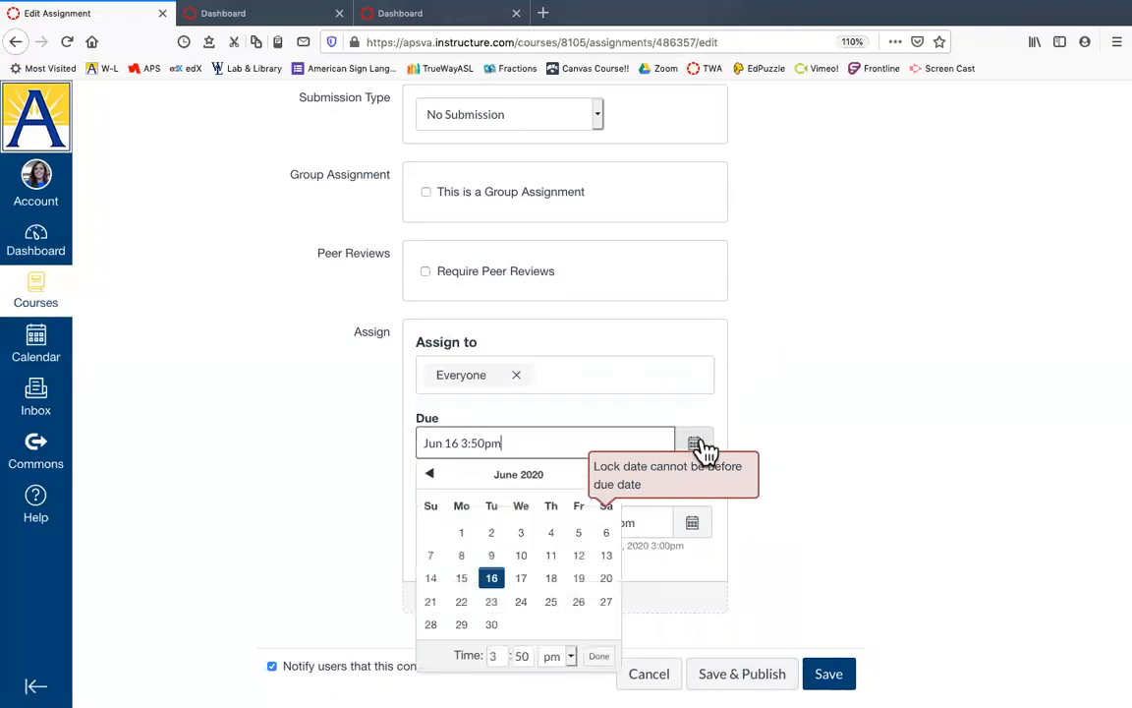
double_click(520, 655)
text(00)
click(600, 656)
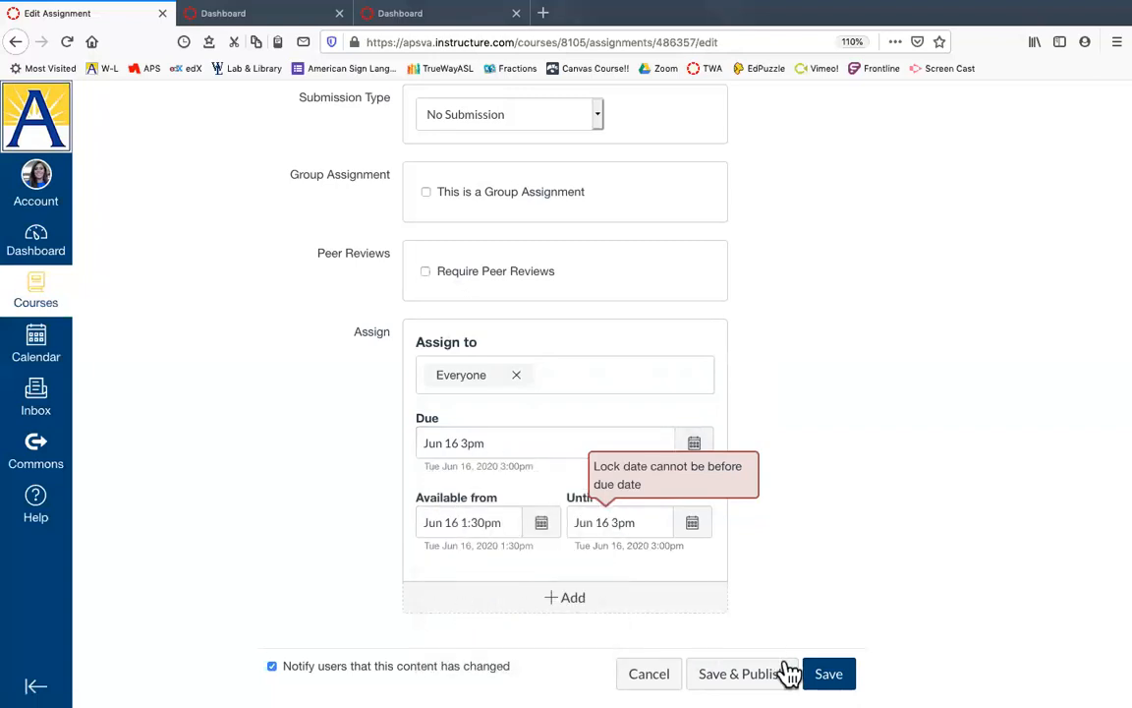
click(766, 676)
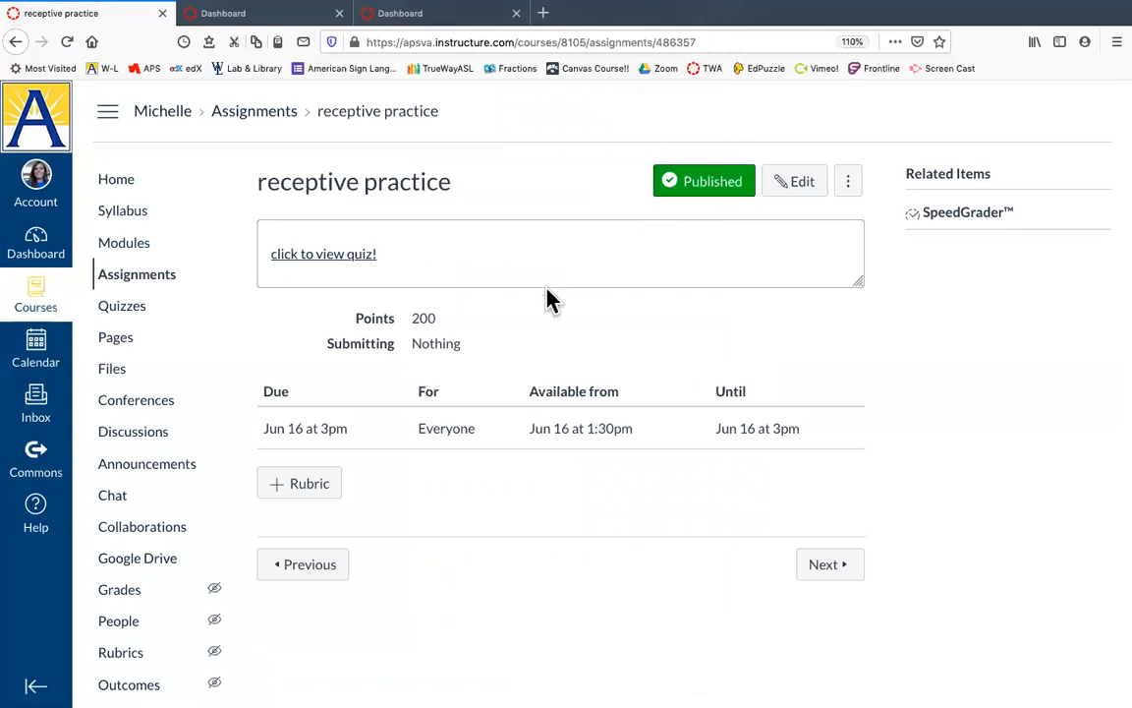
Follow the "click to view quiz!" link in the assignment description, and return to the course's modules
click(363, 256)
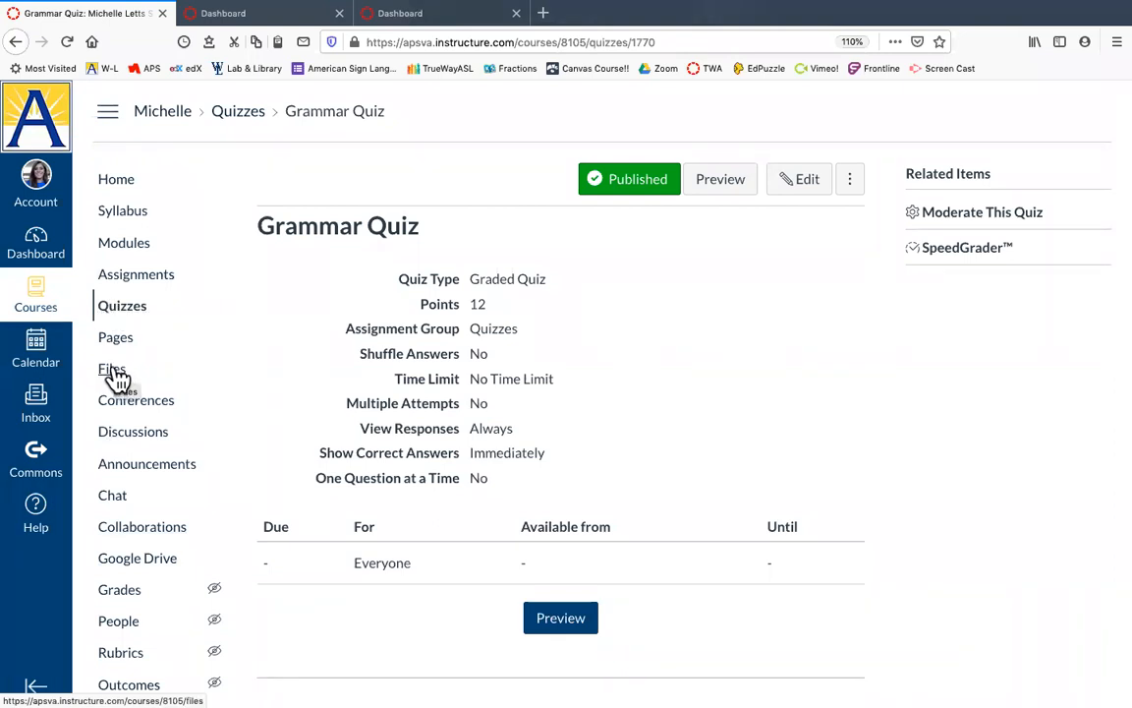
click(116, 251)
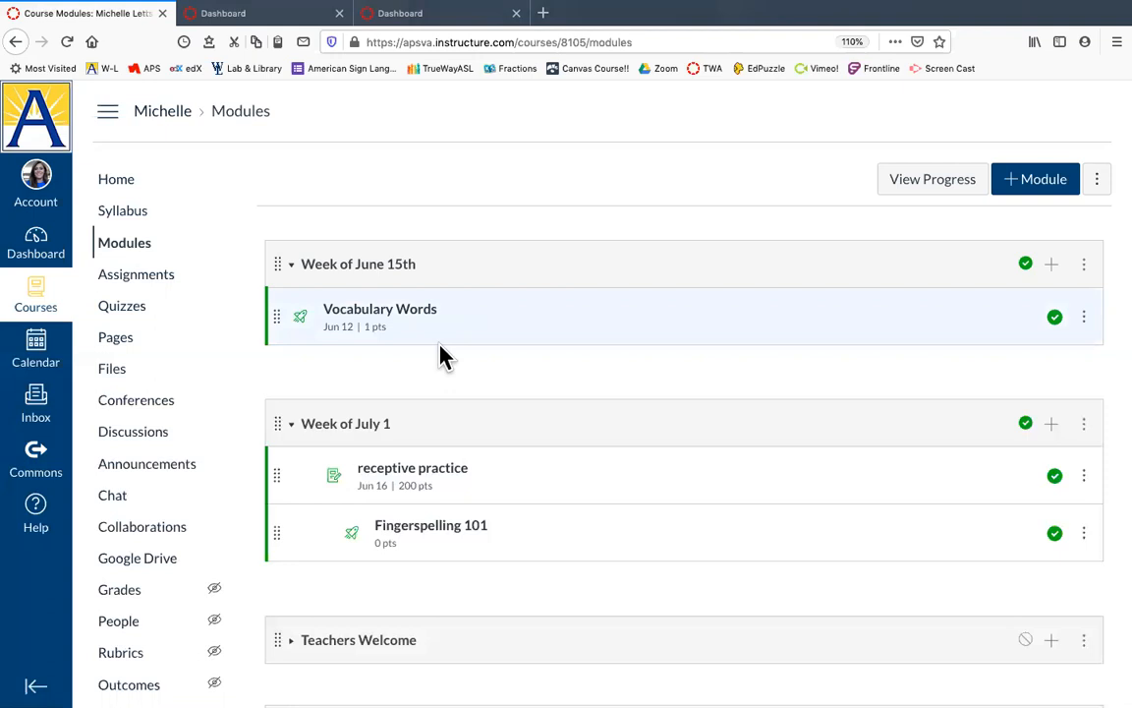
Open the Vocabulary Words quiz for editing and add the line "This will not be graded" below its instructions
click(415, 311)
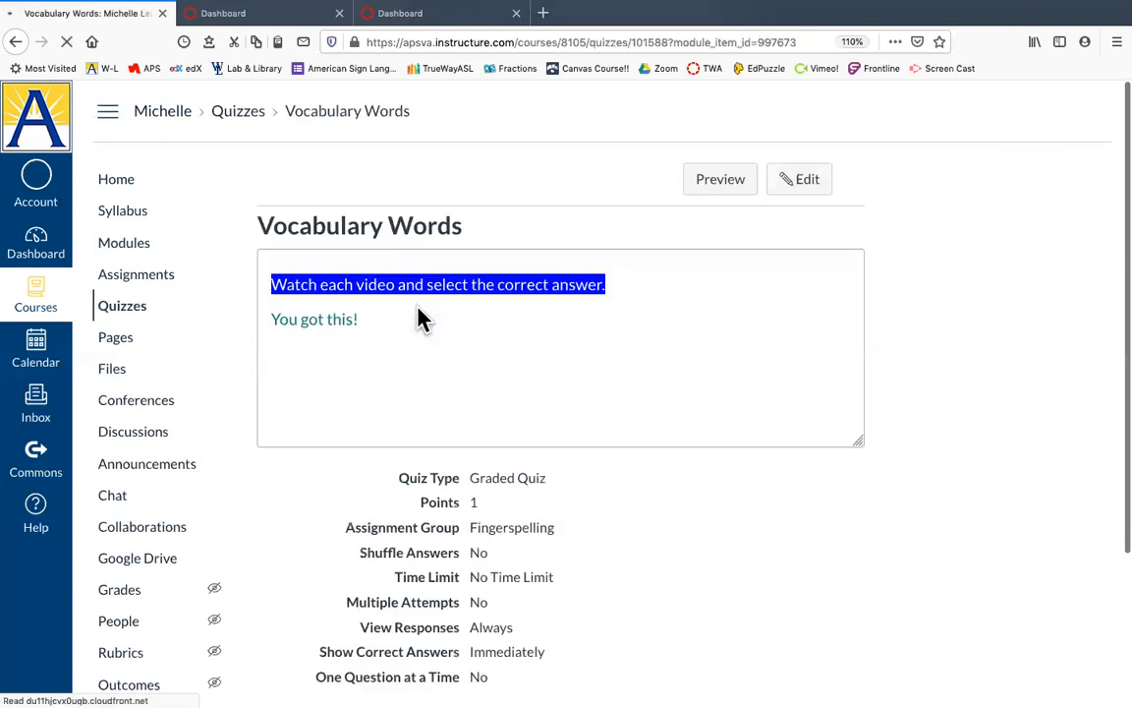
click(801, 182)
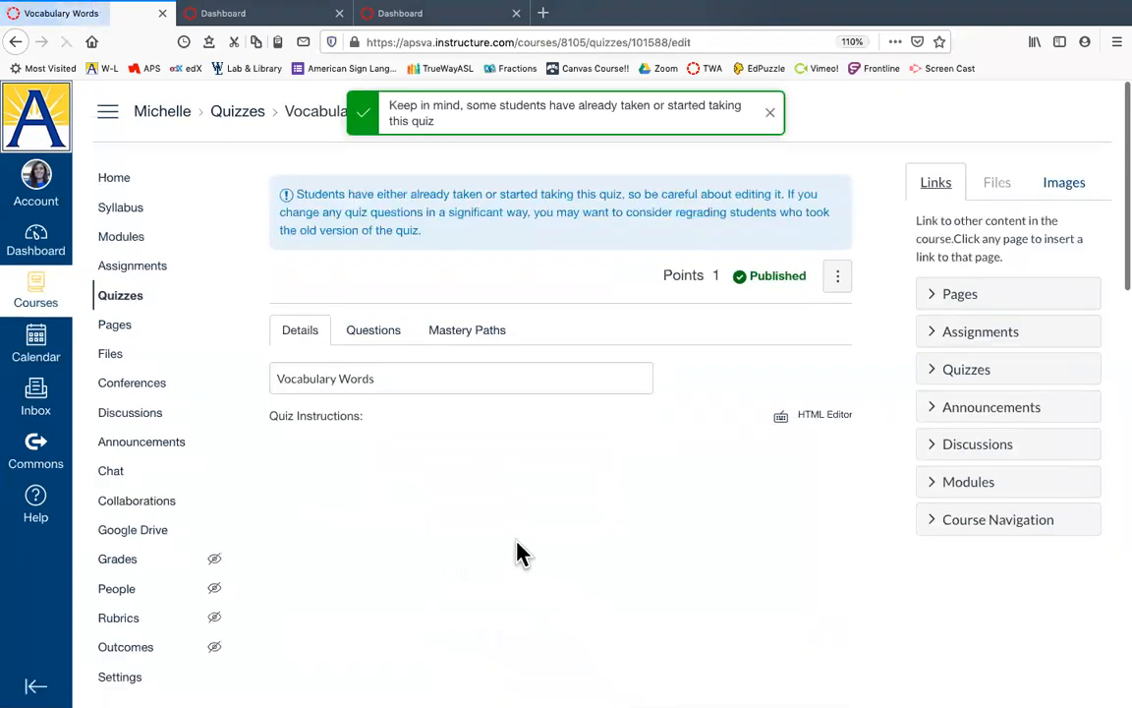
key(Return)
text(Th)
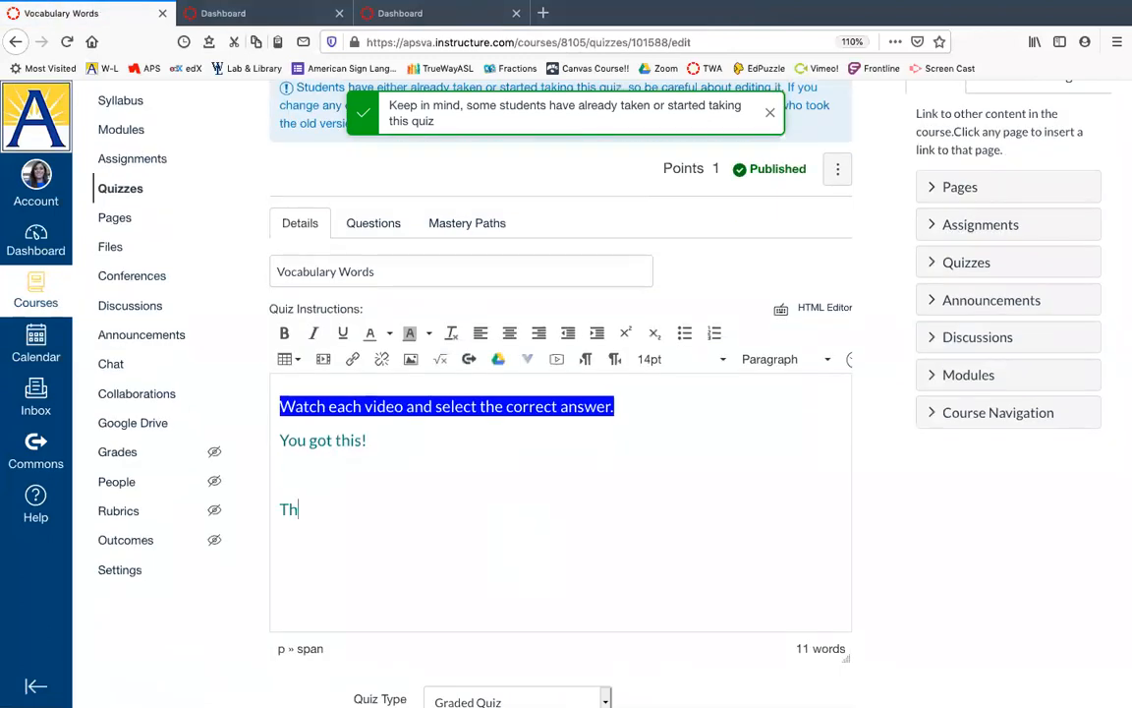
text(is will not be graded)
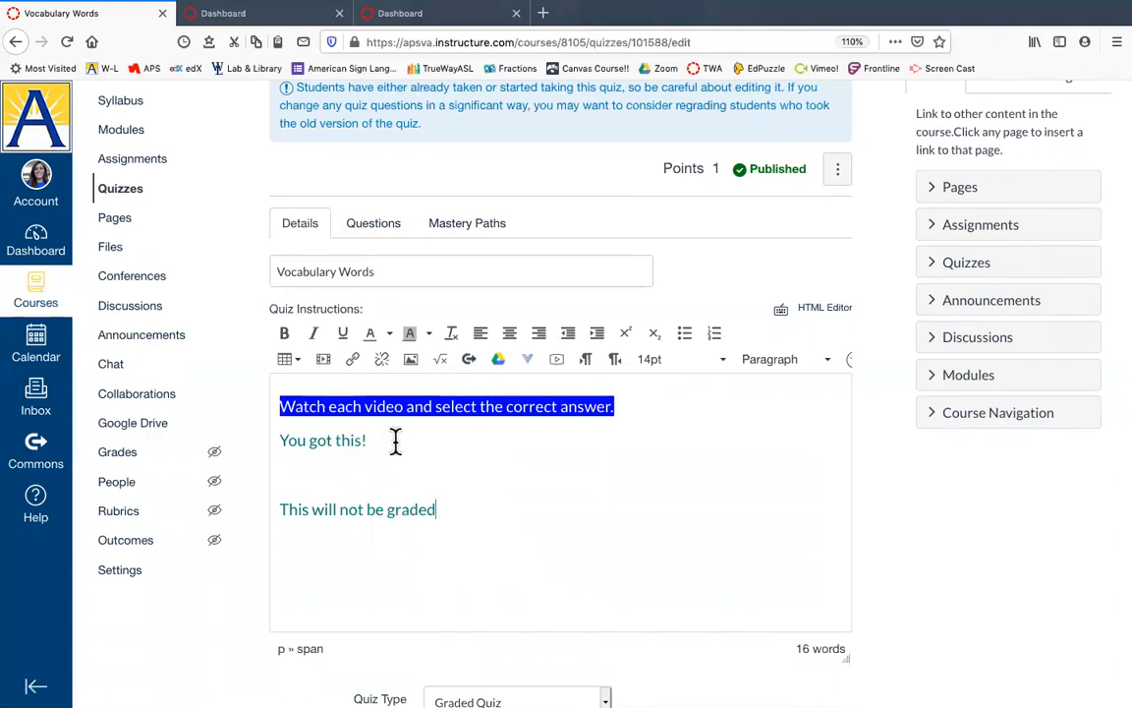
Color the "This will not be graded" line in the quiz instructions purple
triple_click(391, 519)
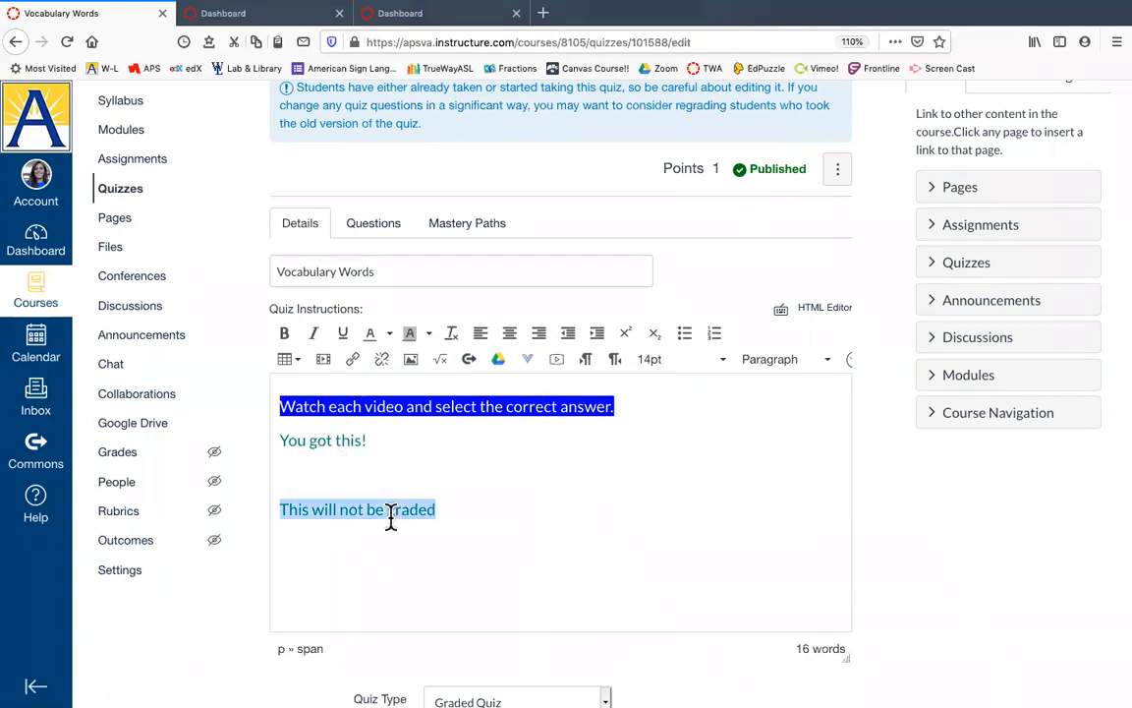
click(389, 337)
click(415, 409)
click(474, 518)
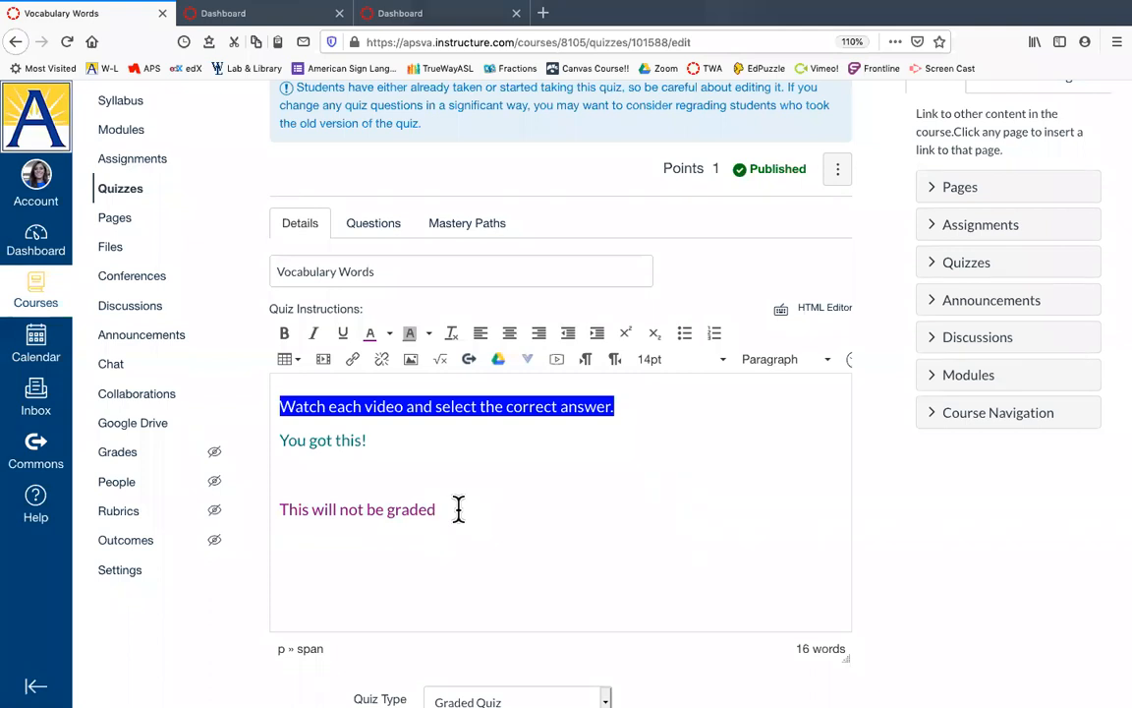
Add a new question to the Vocabulary Words quiz and name it "Question 2"
click(380, 233)
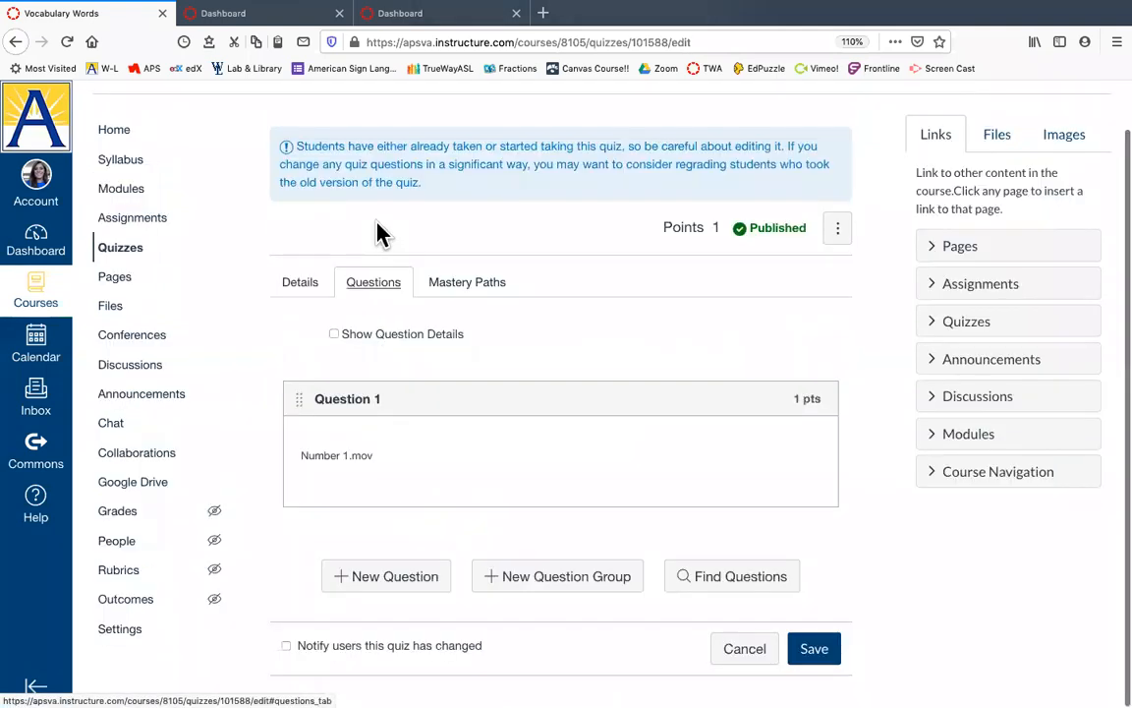
click(417, 580)
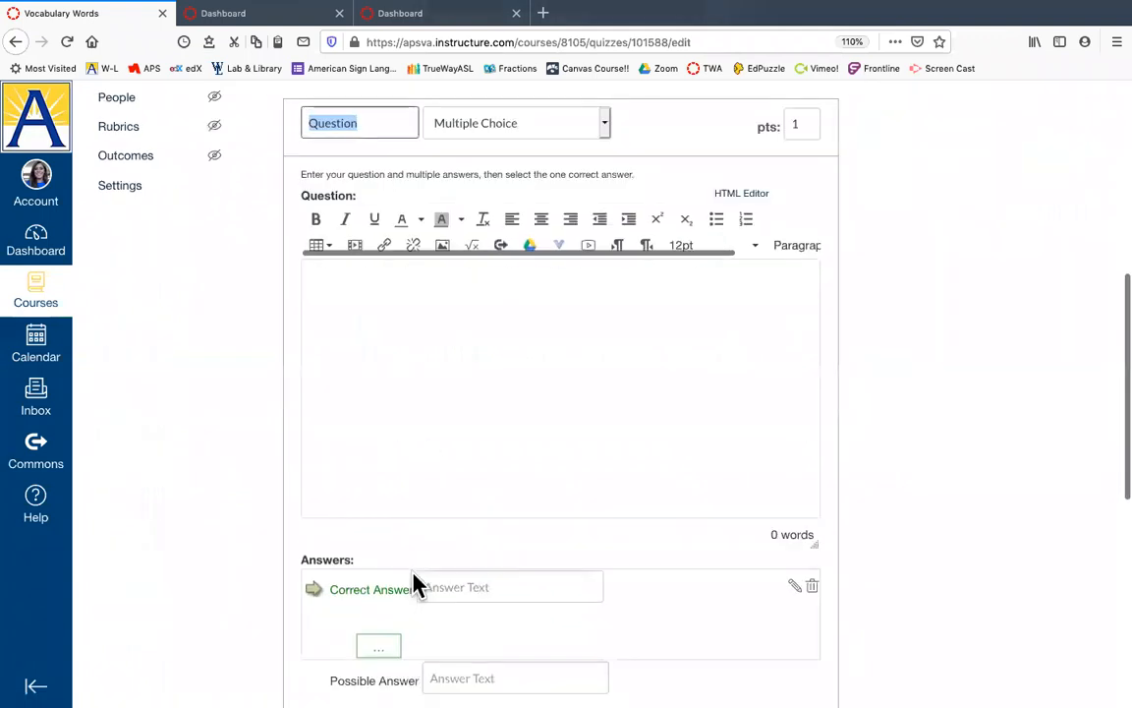
click(376, 126)
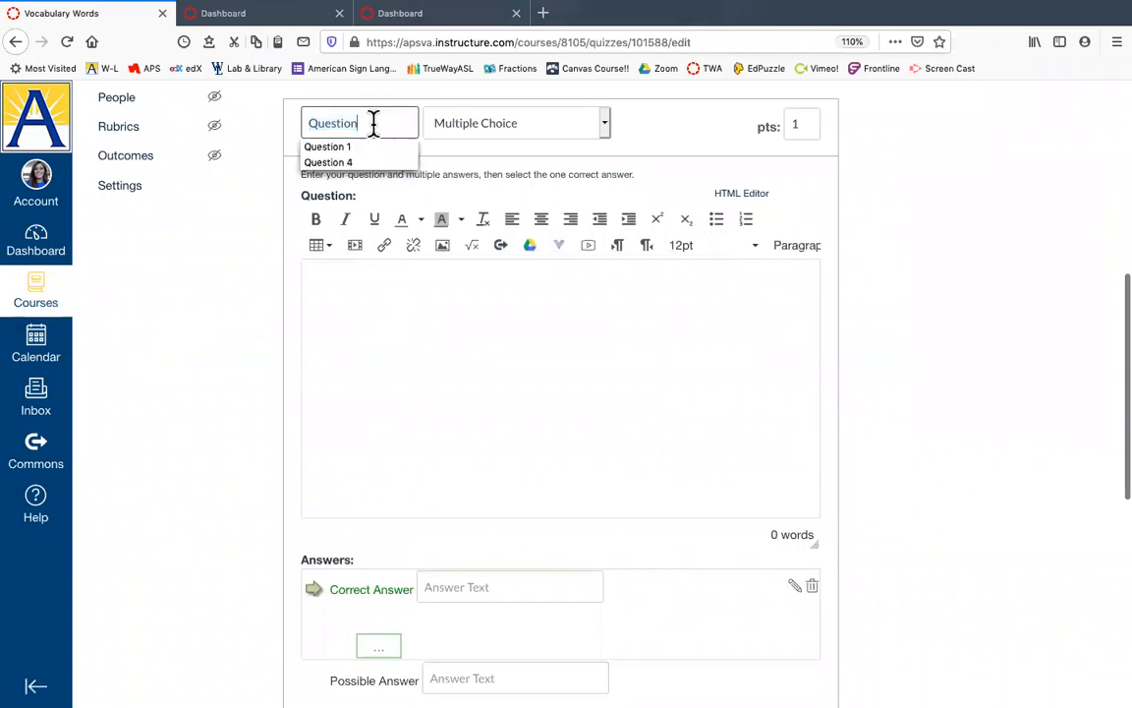
text(2)
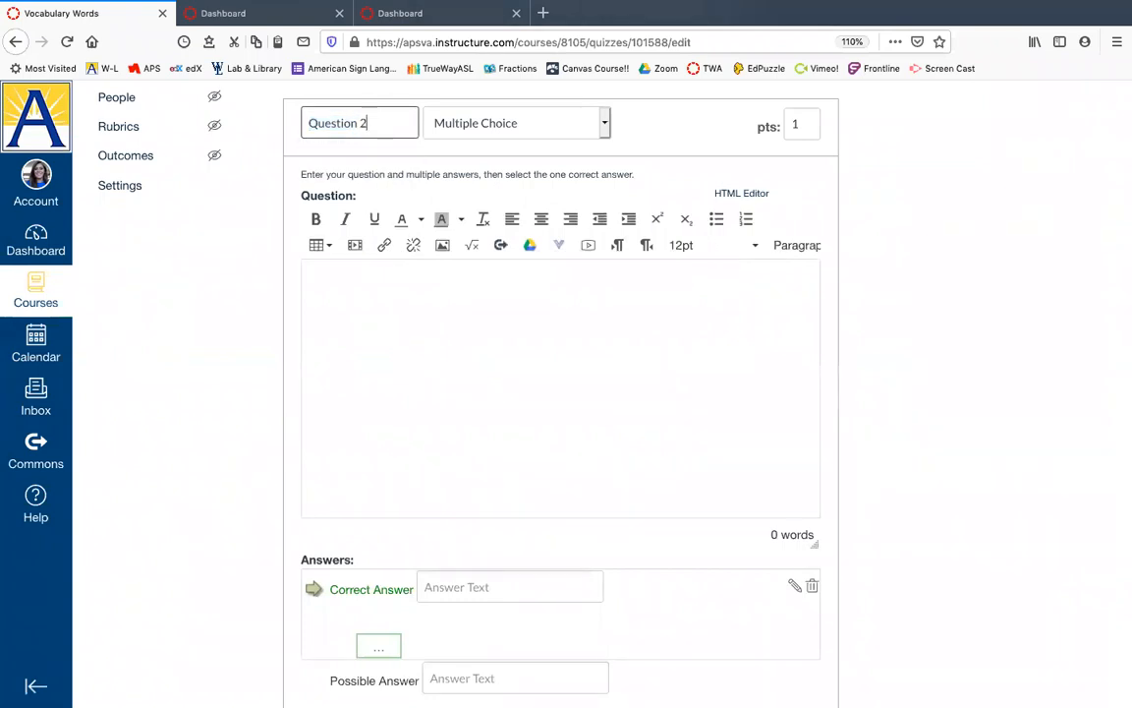
Review the available question types and set Question 2 to True/False
click(602, 136)
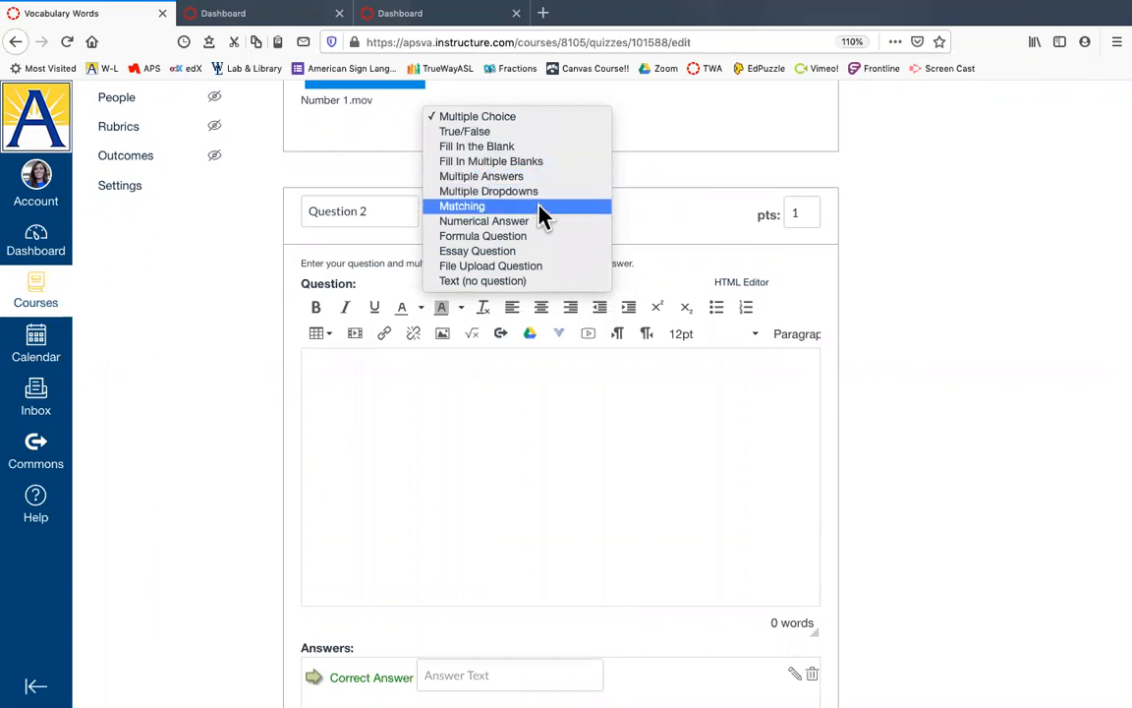
click(515, 117)
scroll(374, 260, down, 2)
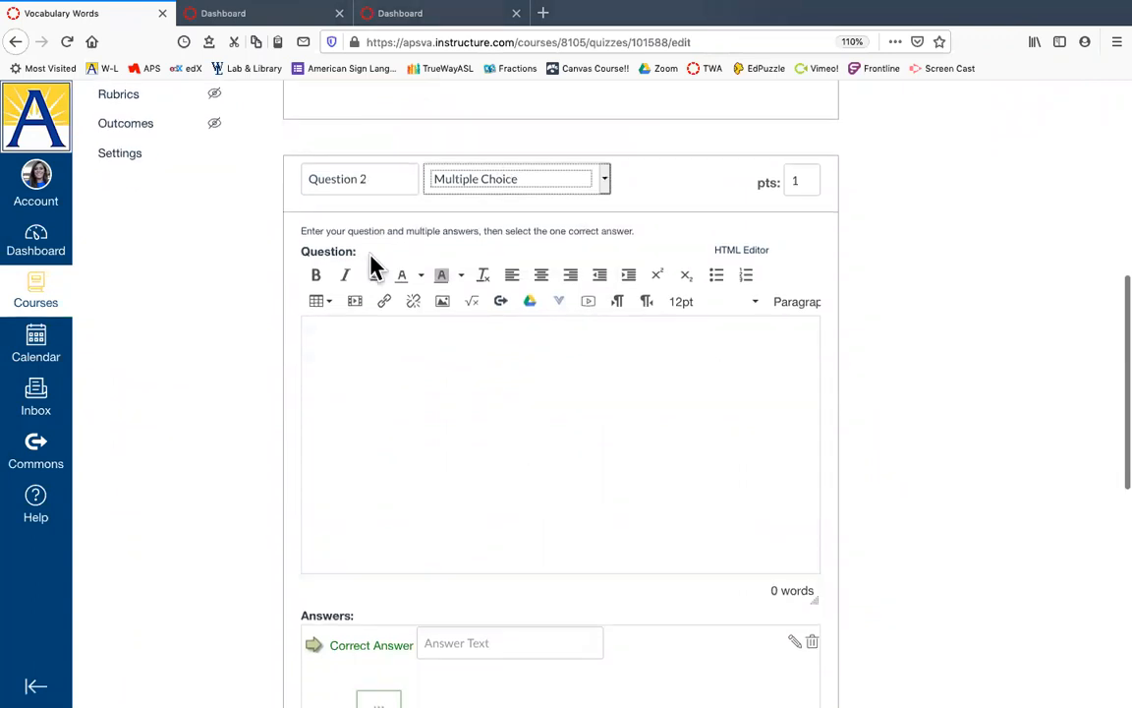
click(501, 165)
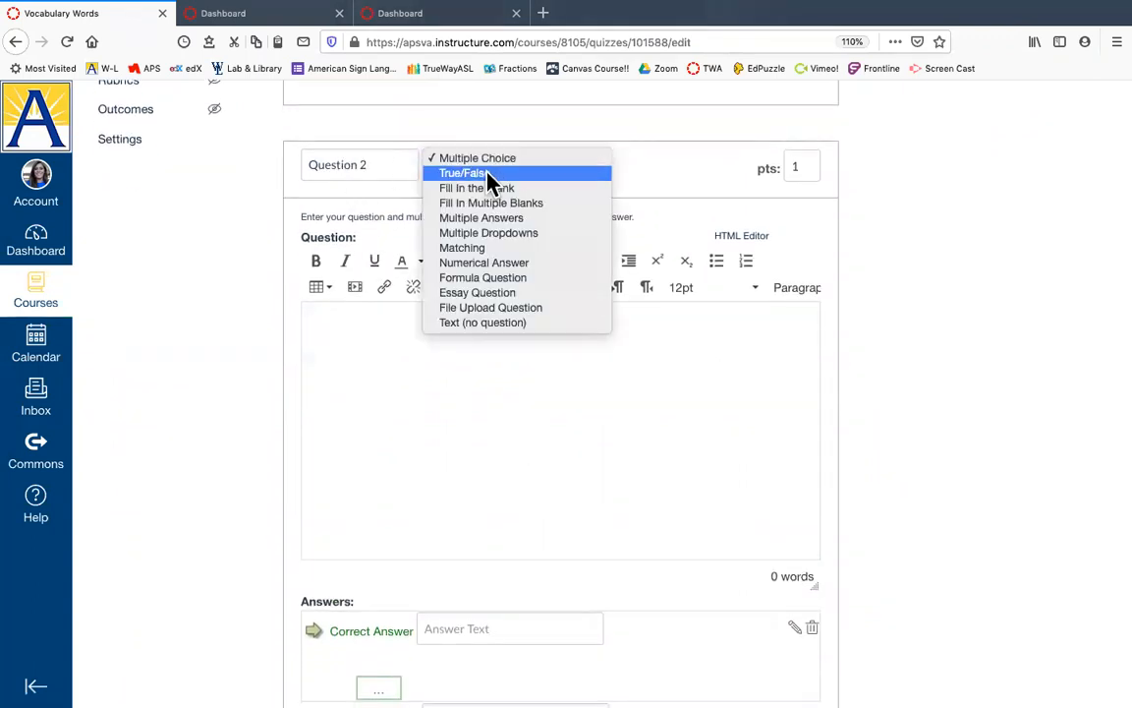
click(487, 177)
Enter question text for Question 2 that asks whether the teacher's name is the one given
click(558, 412)
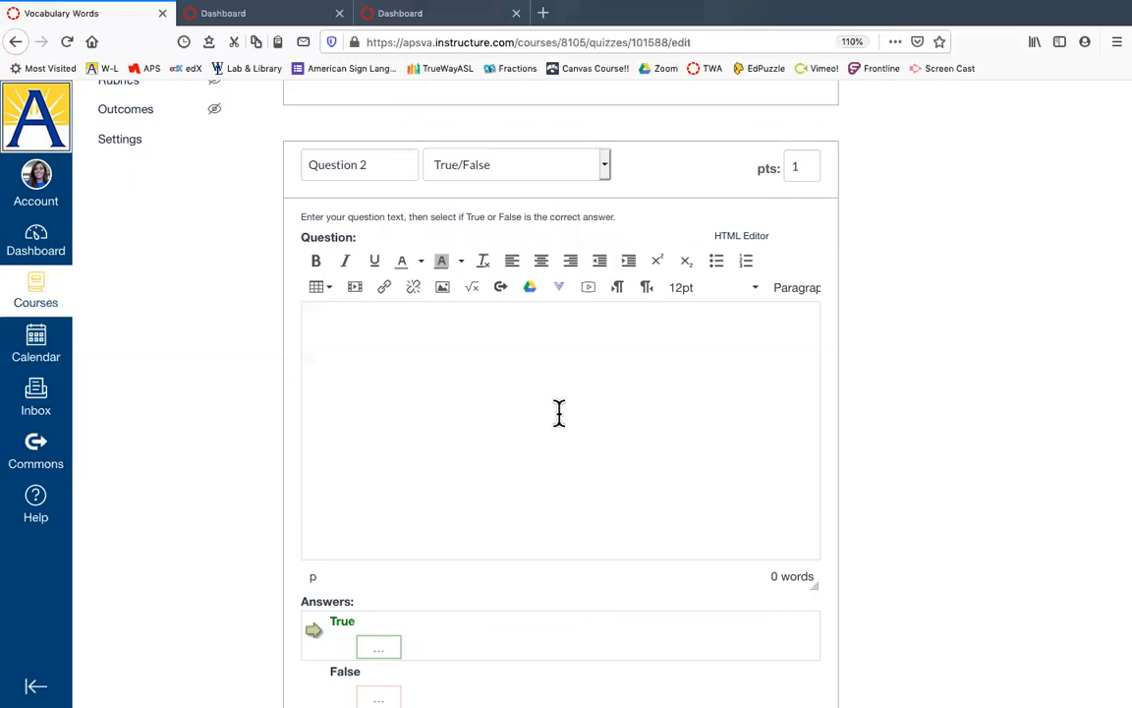
scroll(557, 410, down, 2)
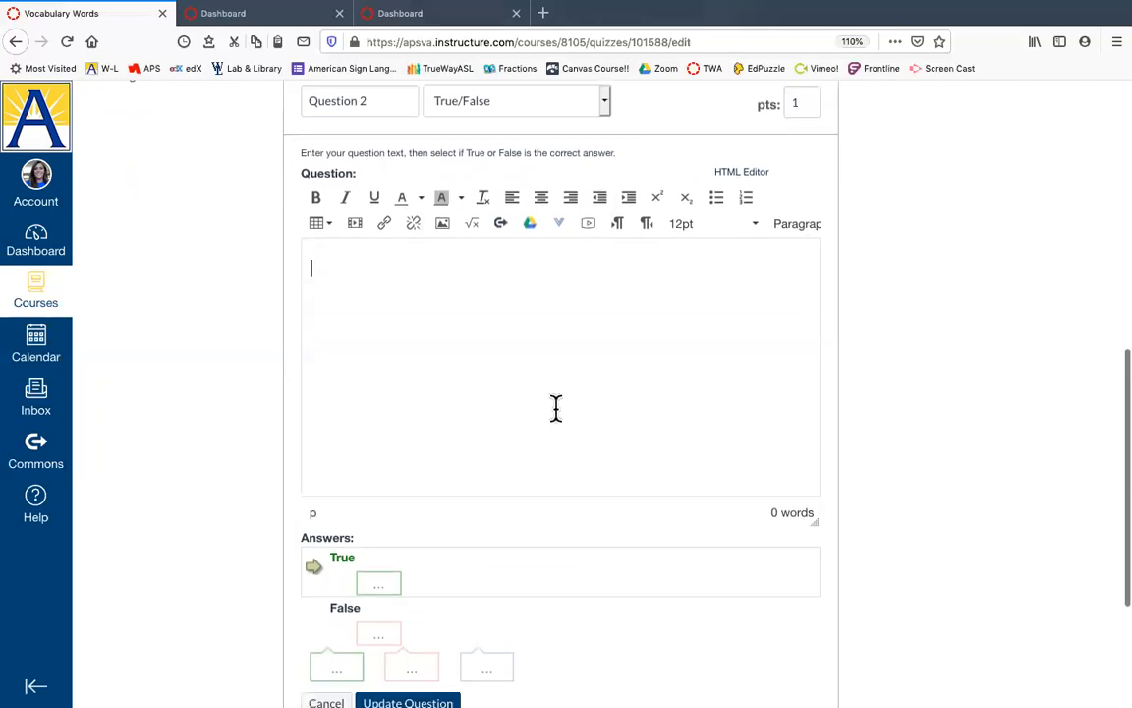
text(Is my name Ms. Letts)
Add the comment "true" to Question 2's True answer and the comment "no" to its False answer
click(375, 570)
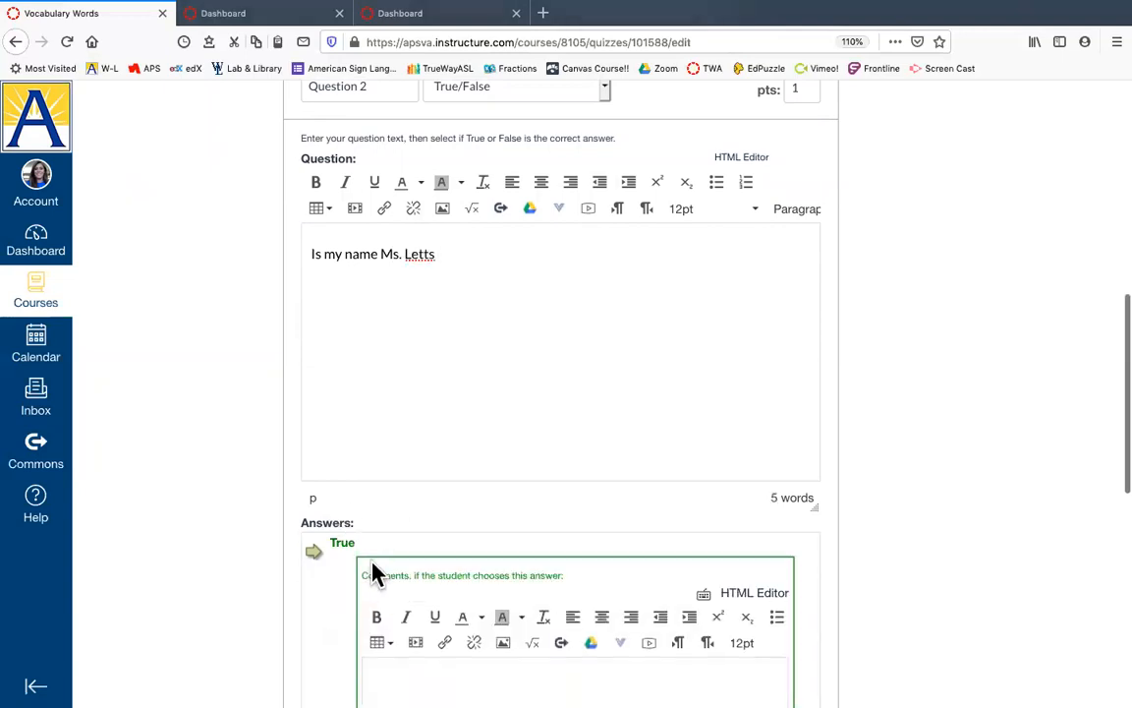
scroll(422, 551, down, 3)
click(470, 528)
text(true)
scroll(420, 516, down, 7)
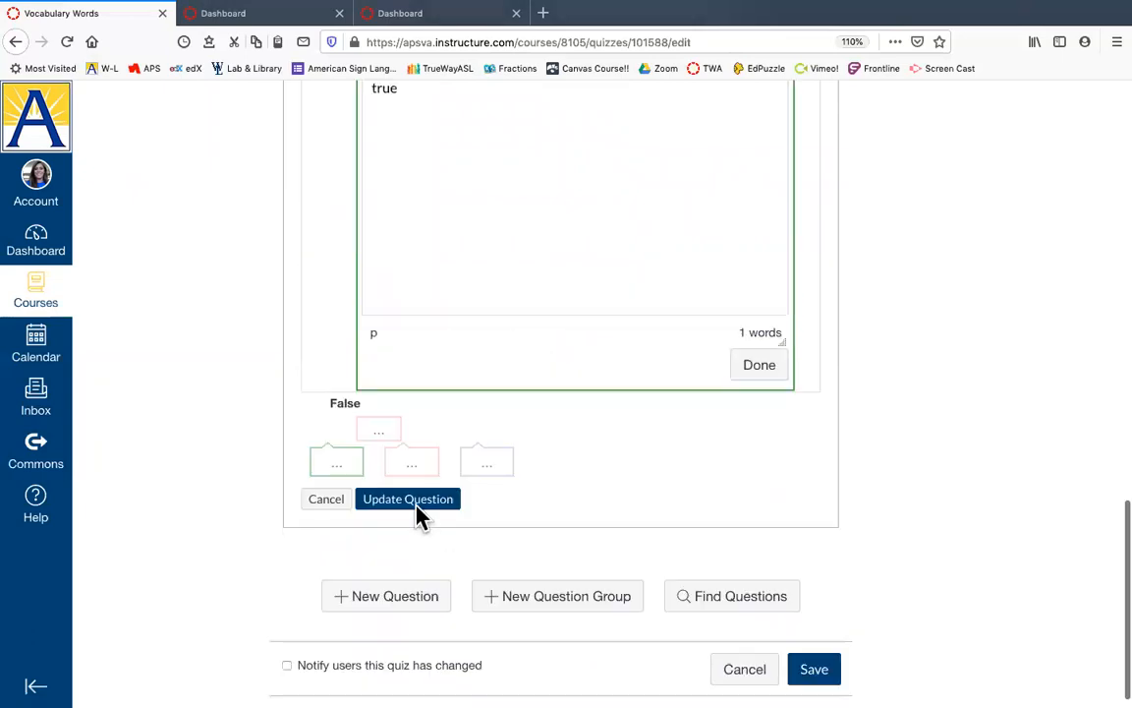
click(393, 430)
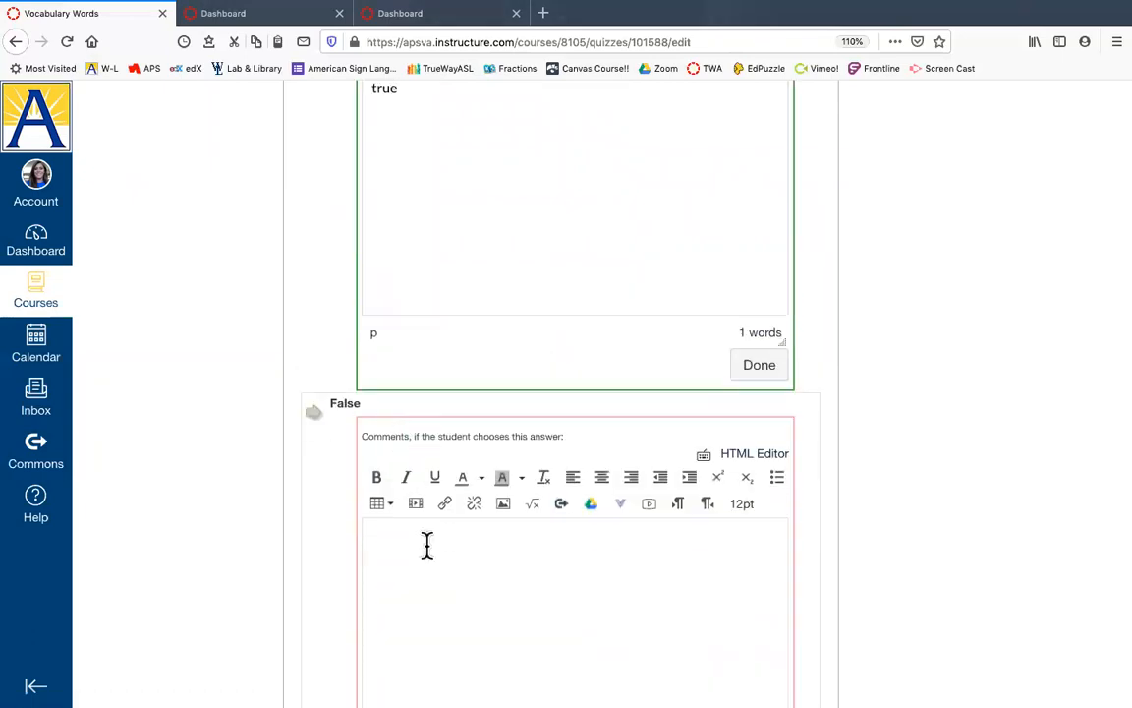
Replace the comment on Question 2's True answer with "yes" and finish editing that comment
click(437, 263)
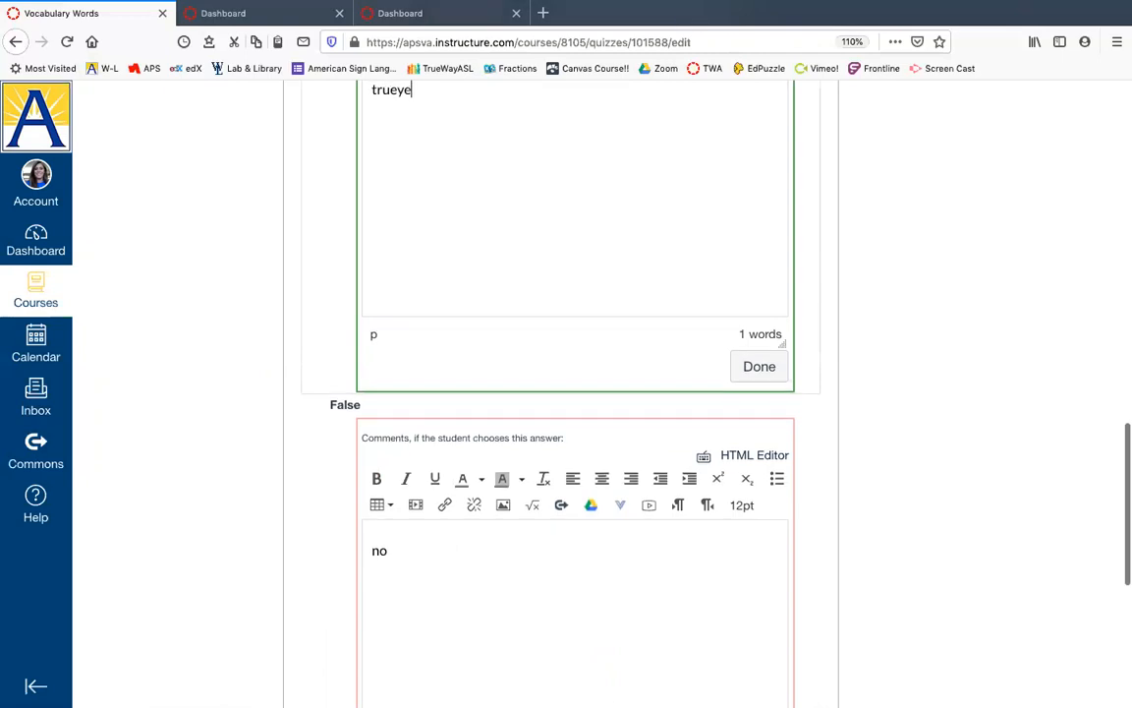
key(BackSpace)
key(BackSpace)
key(BackSpace)
key(BackSpace)
text(yes)
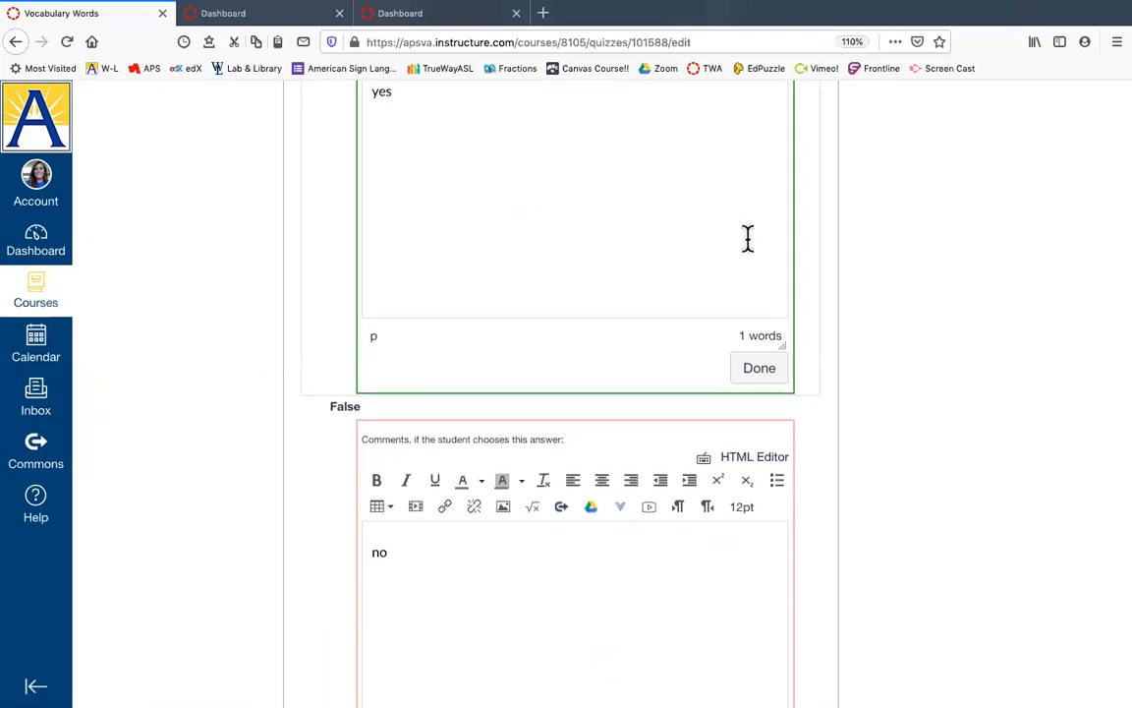
click(760, 374)
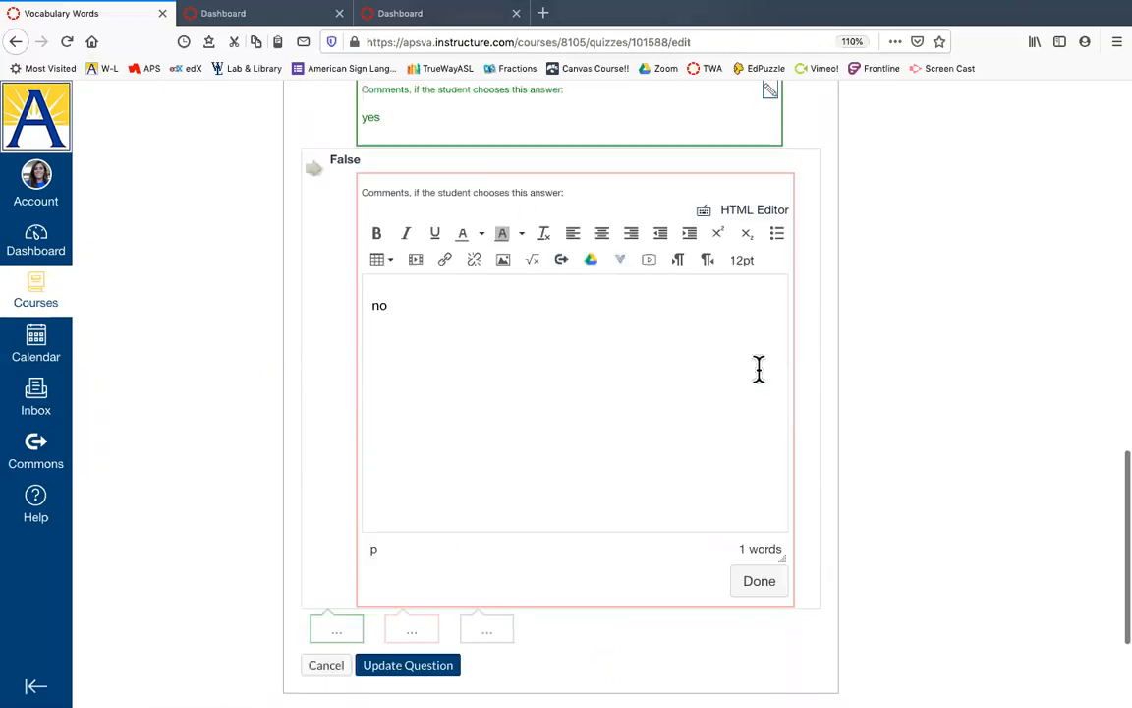
Finish the comment on Question 2's False answer and save the Vocabulary Words quiz
click(764, 582)
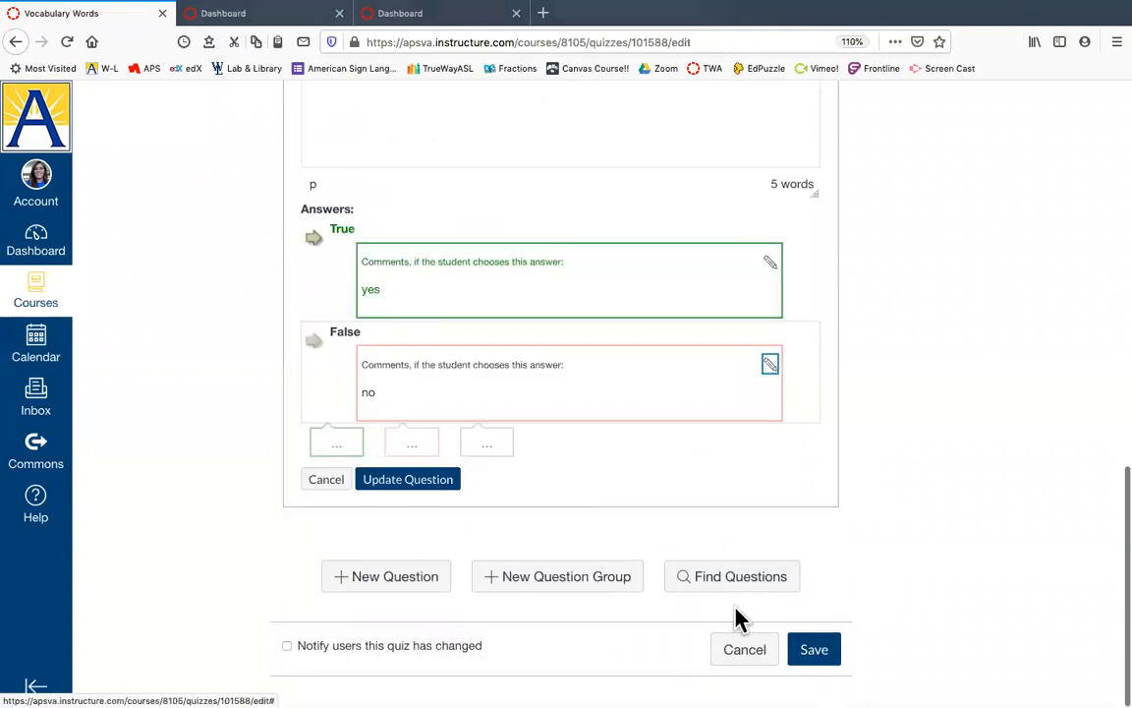
click(812, 651)
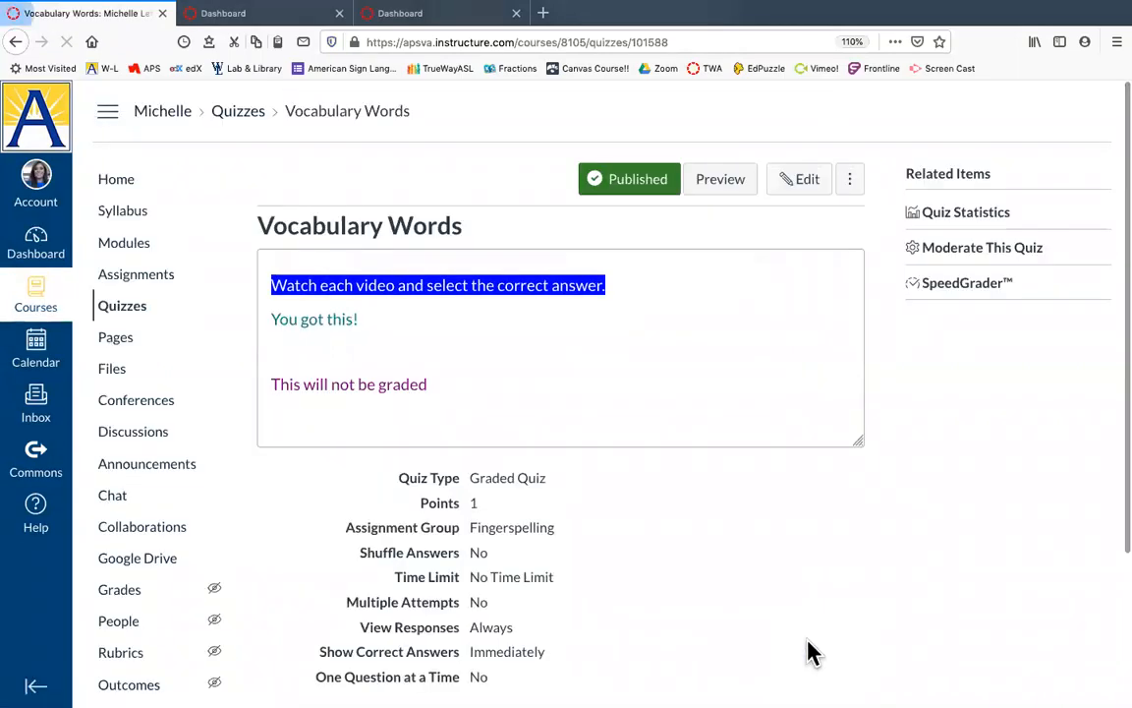
scroll(499, 324, down, 3)
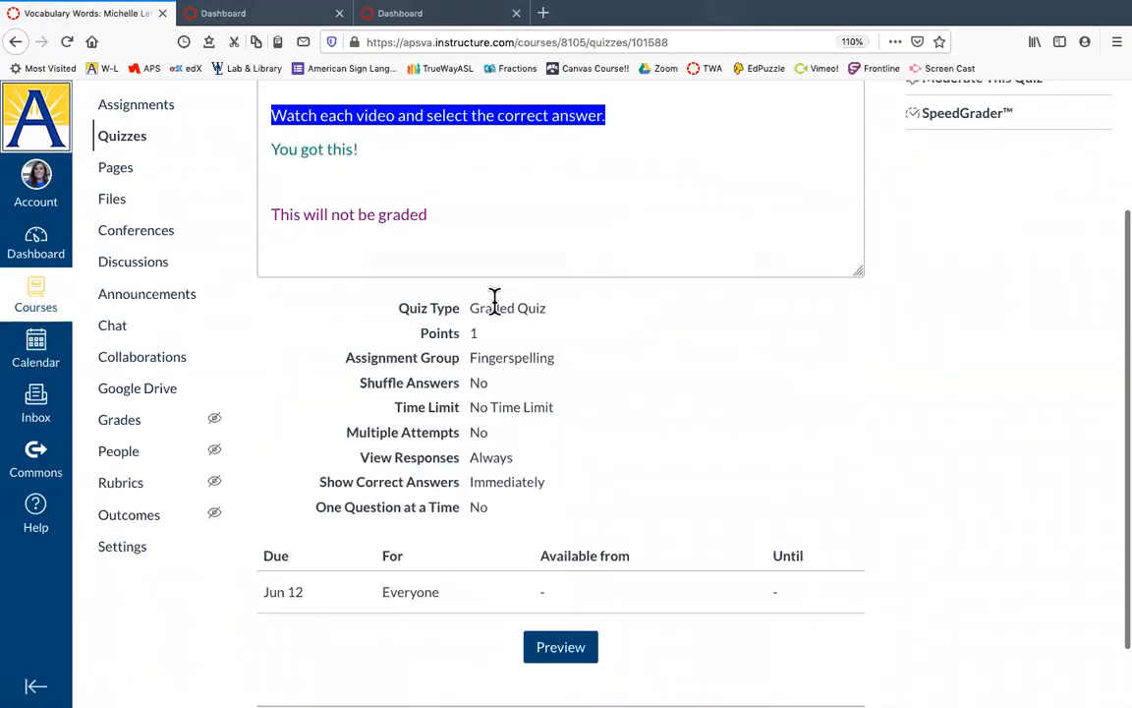
scroll(392, 538, up, 3)
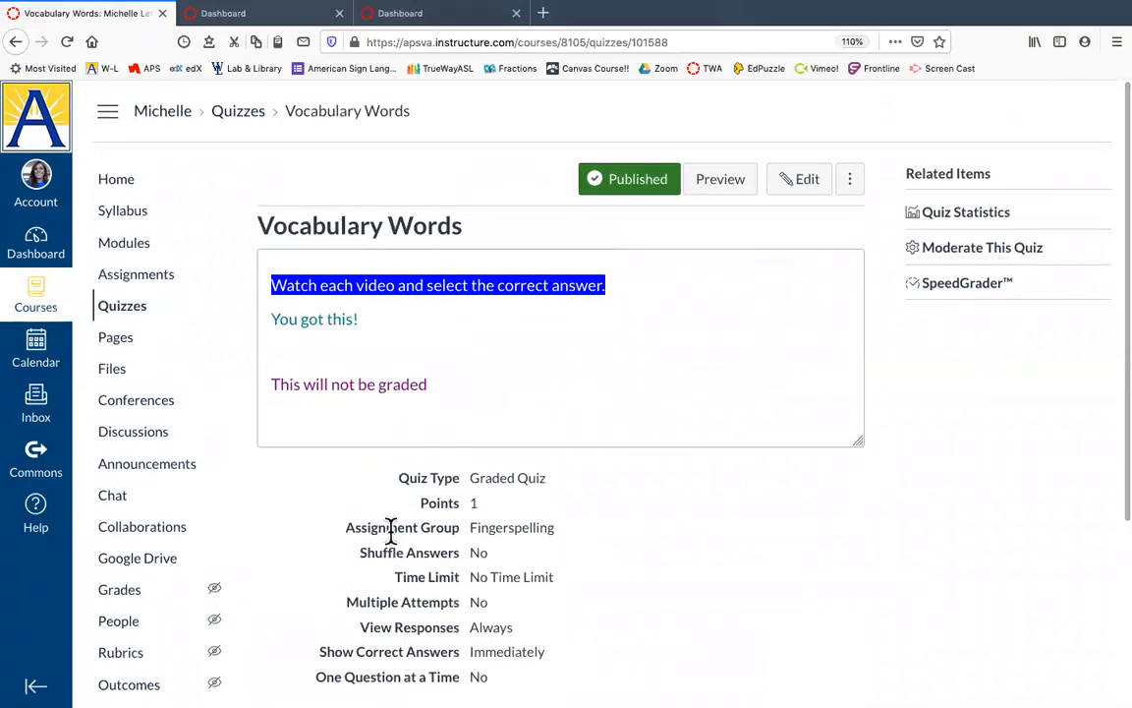
Switch the course to Student View from the course settings
scroll(392, 531, down, 4)
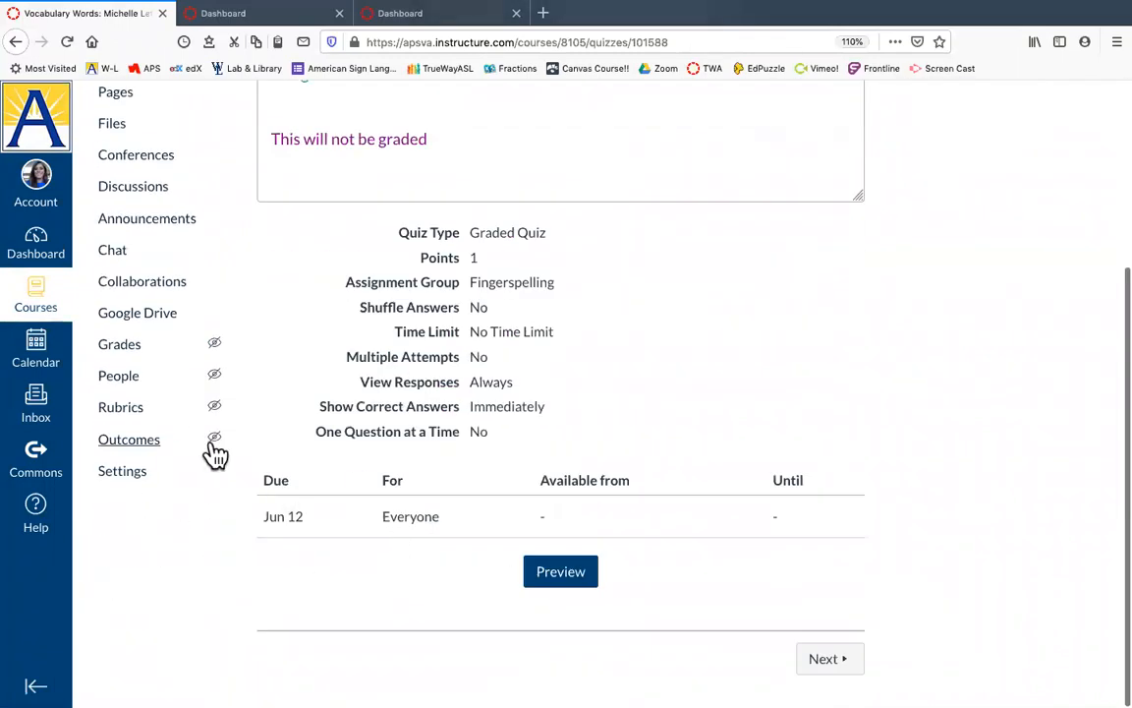
click(128, 475)
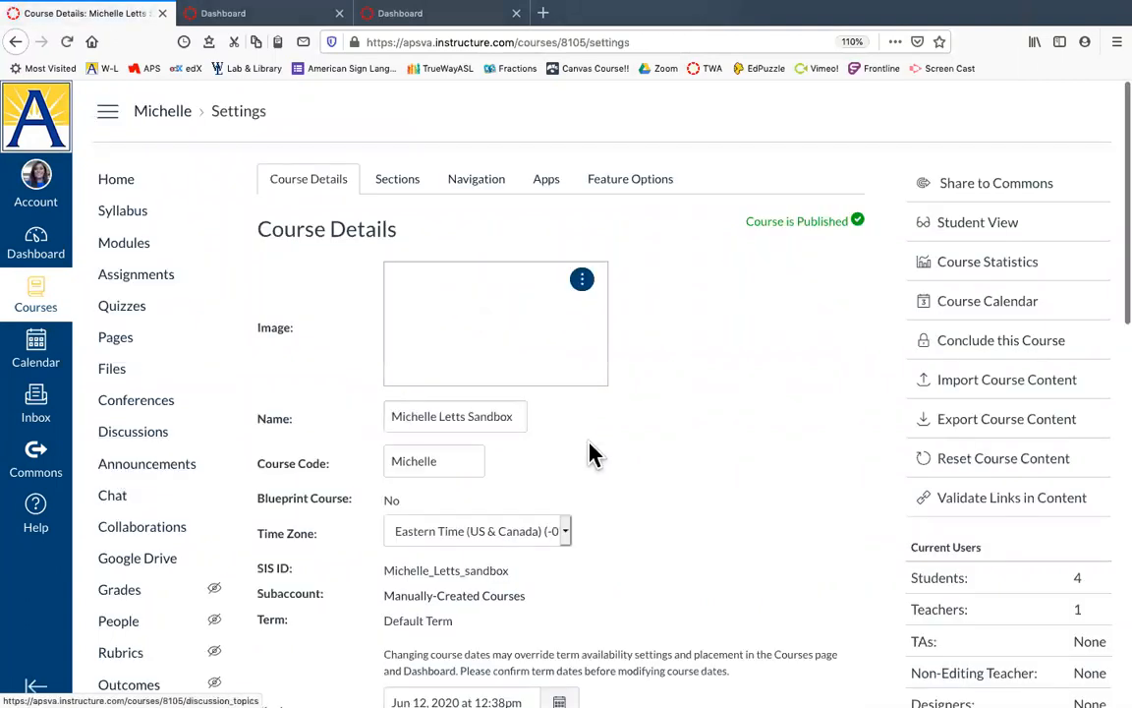
click(991, 236)
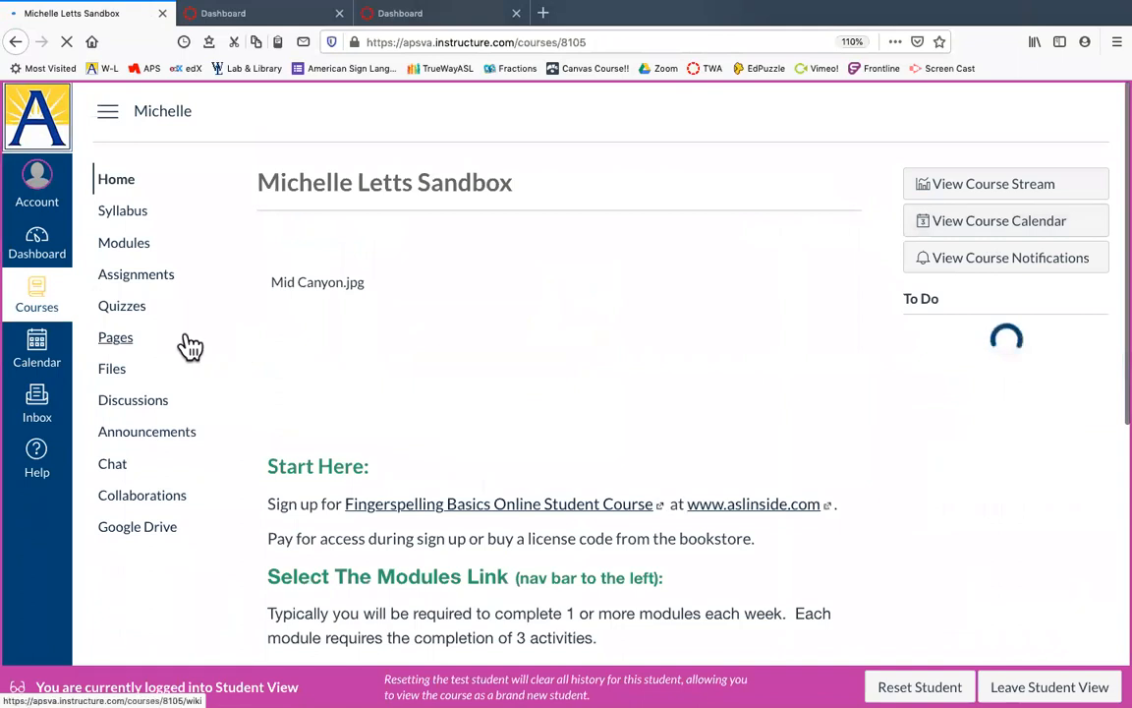
Start the Grammar Quiz as the test student and examine its questions and Question 1's answer blanks
click(136, 316)
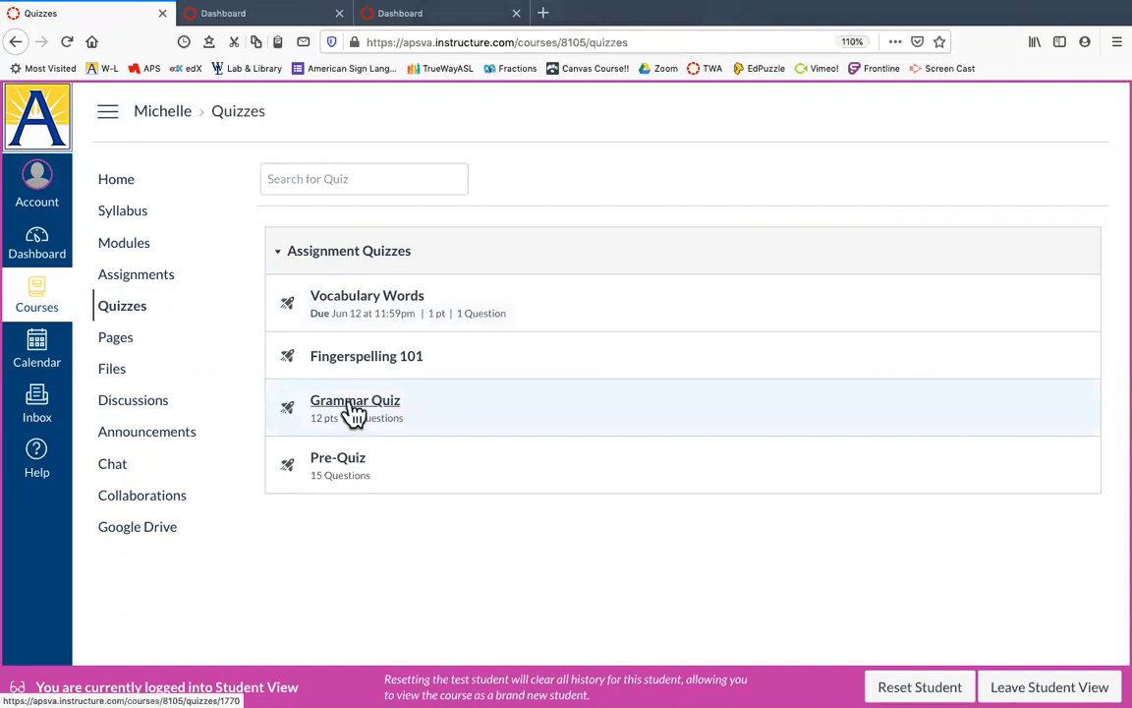
click(353, 411)
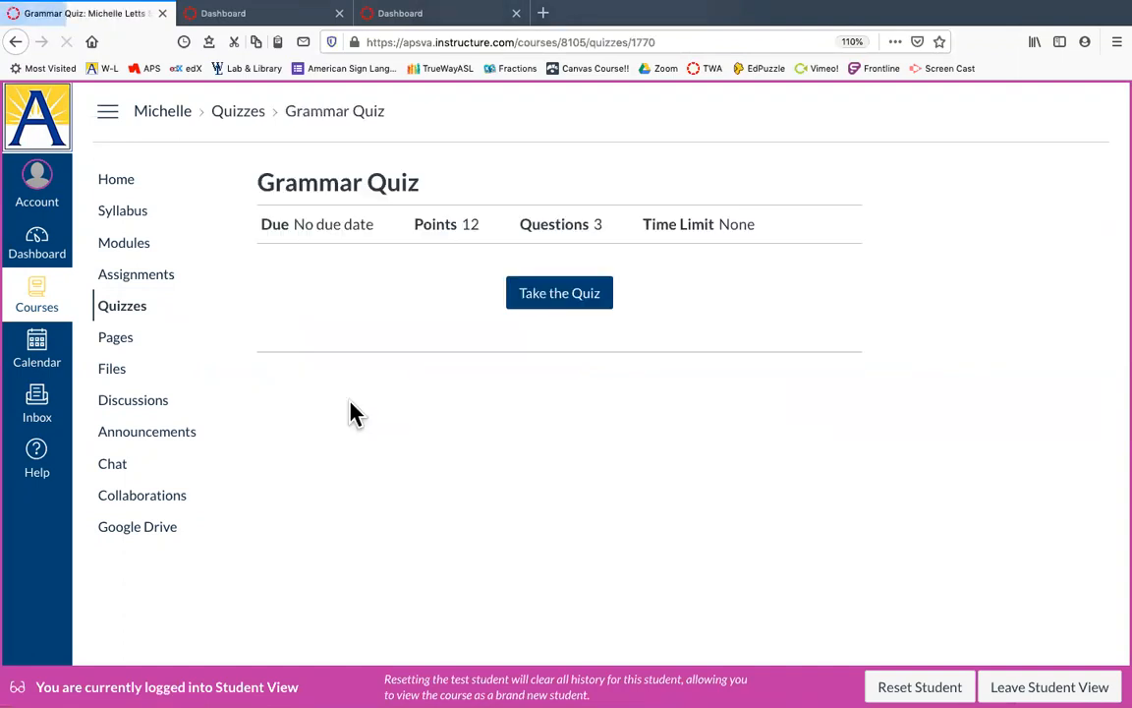
click(550, 311)
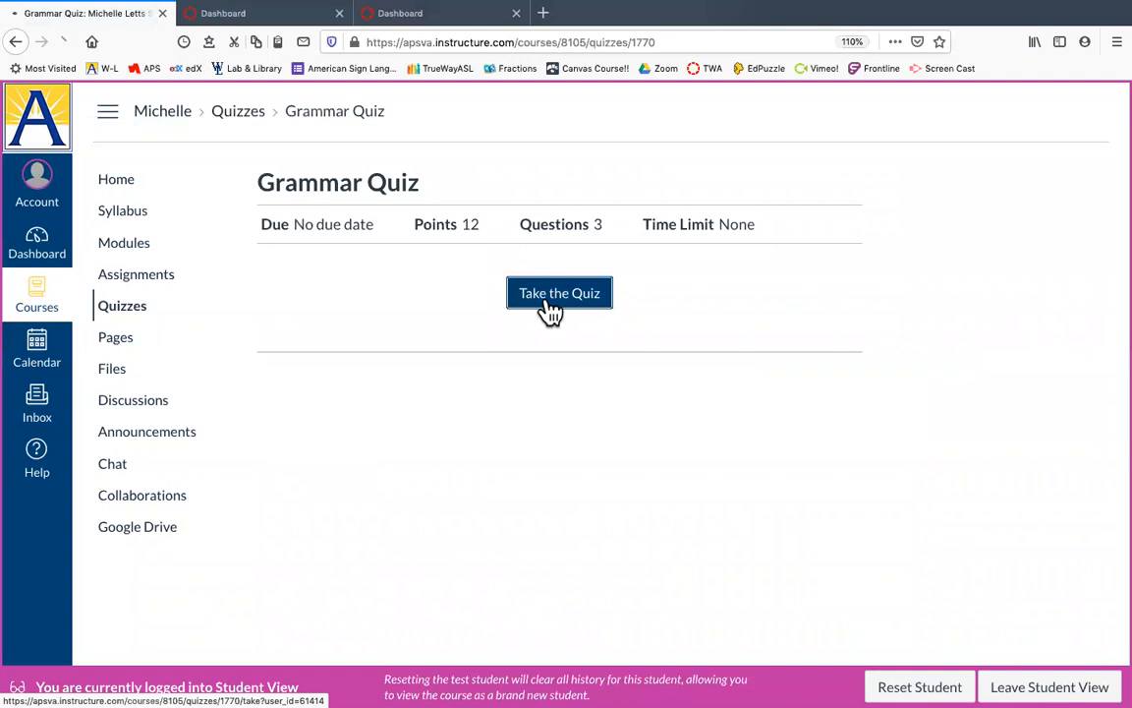
scroll(550, 311, down, 3)
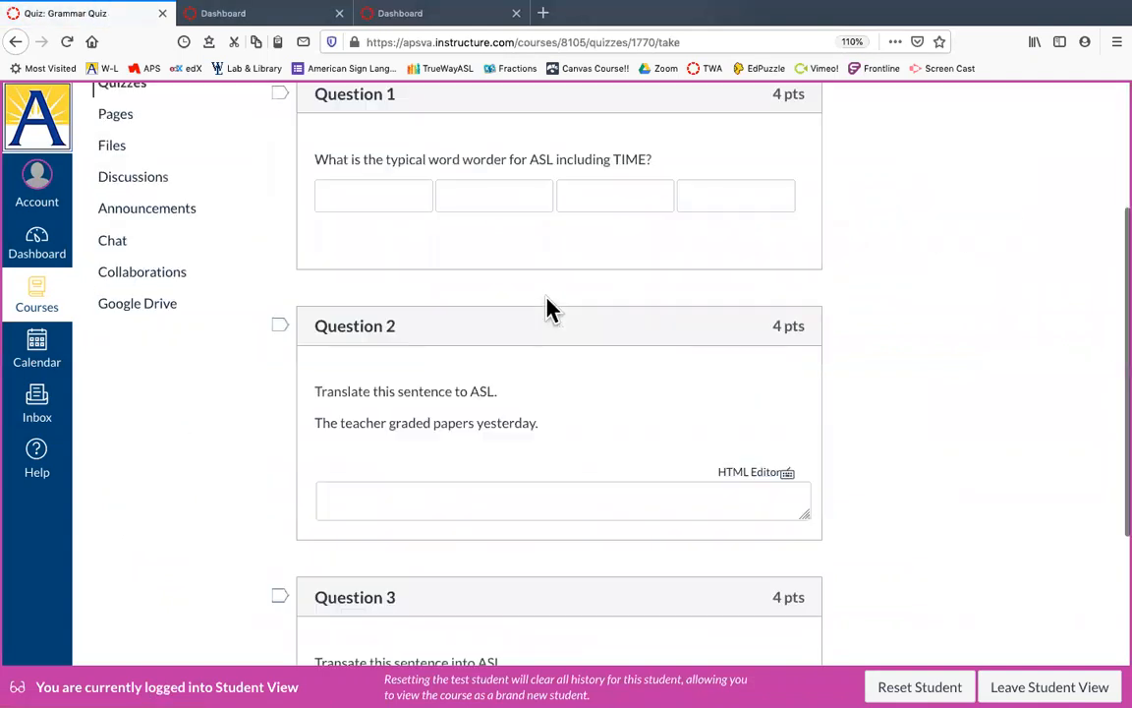
scroll(551, 311, down, 3)
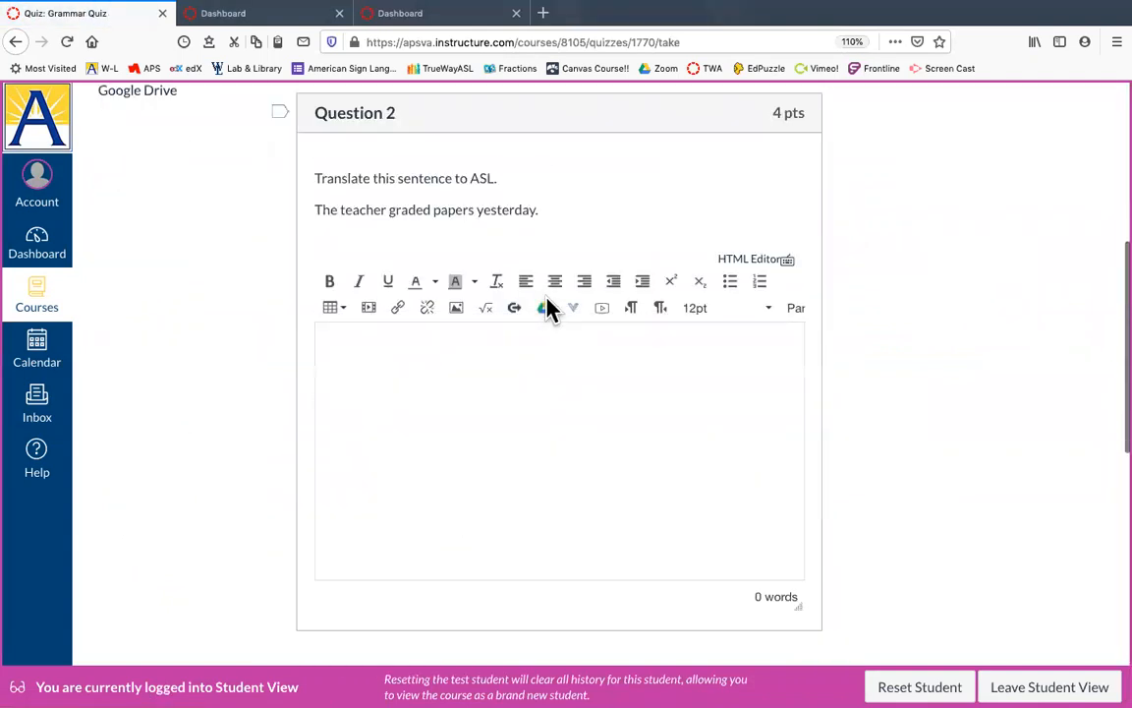
click(488, 492)
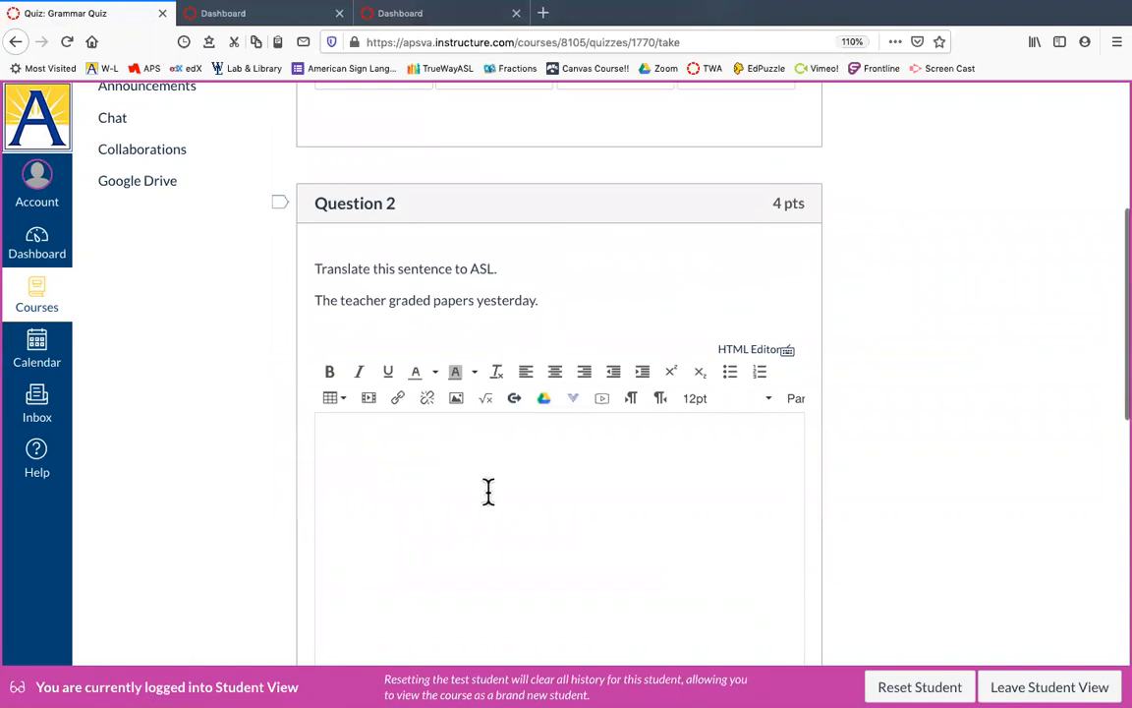
scroll(488, 492, up, 3)
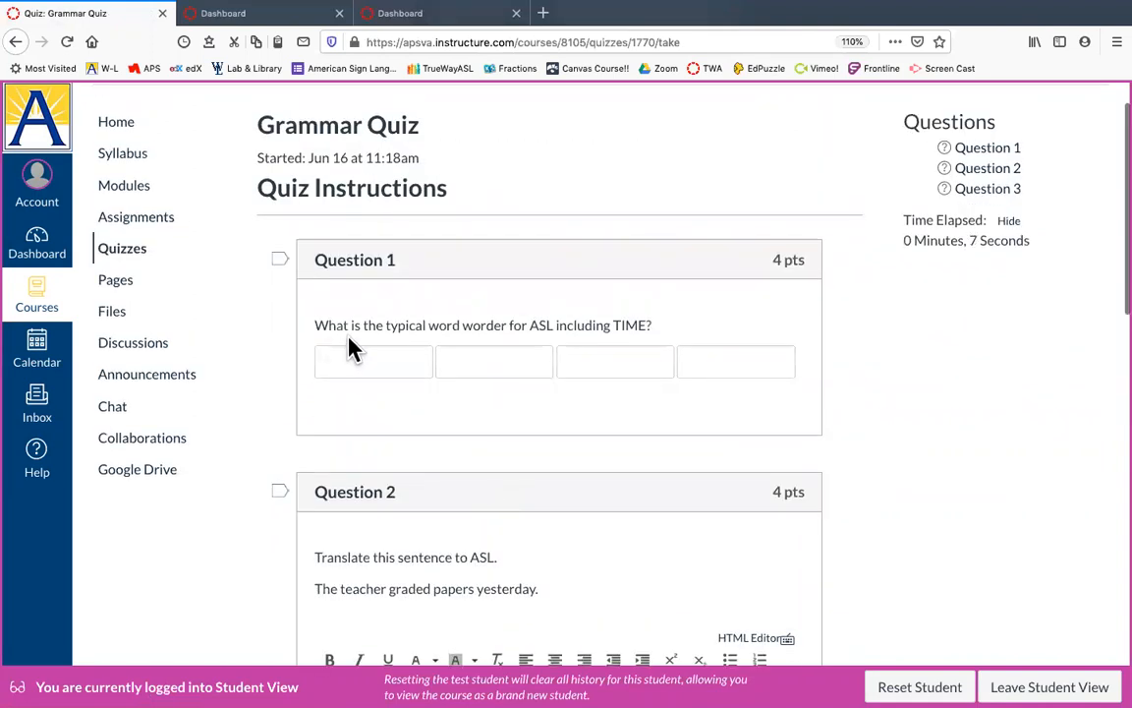
click(441, 372)
click(367, 367)
click(611, 361)
click(738, 364)
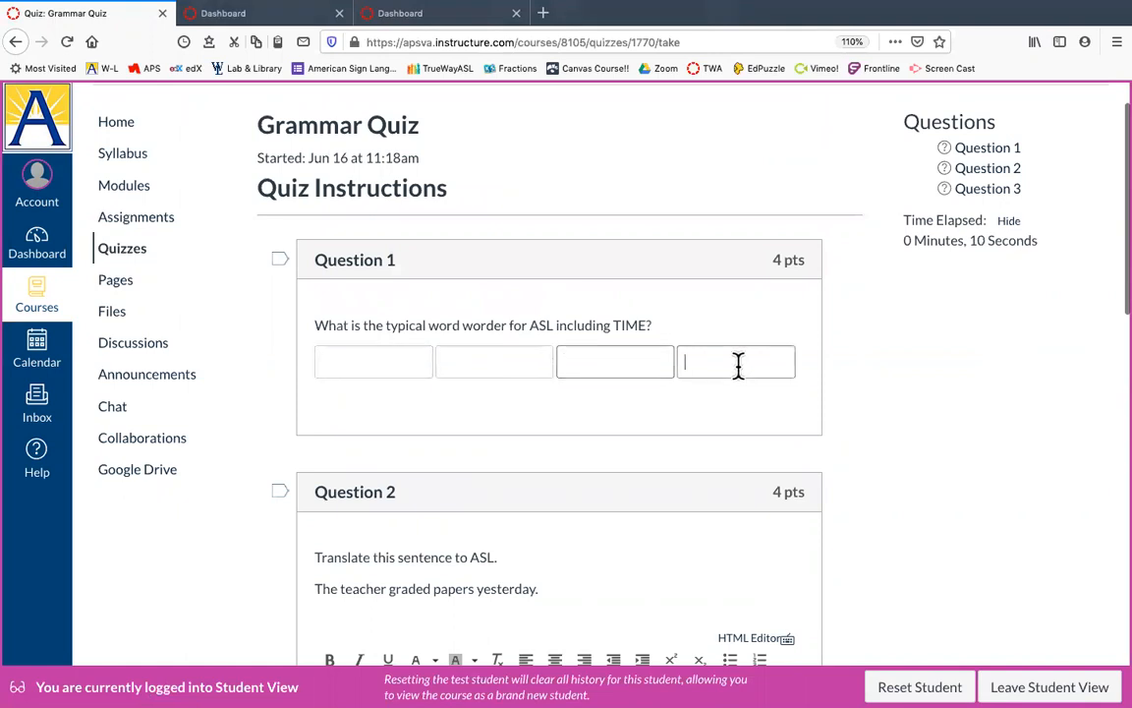
click(136, 253)
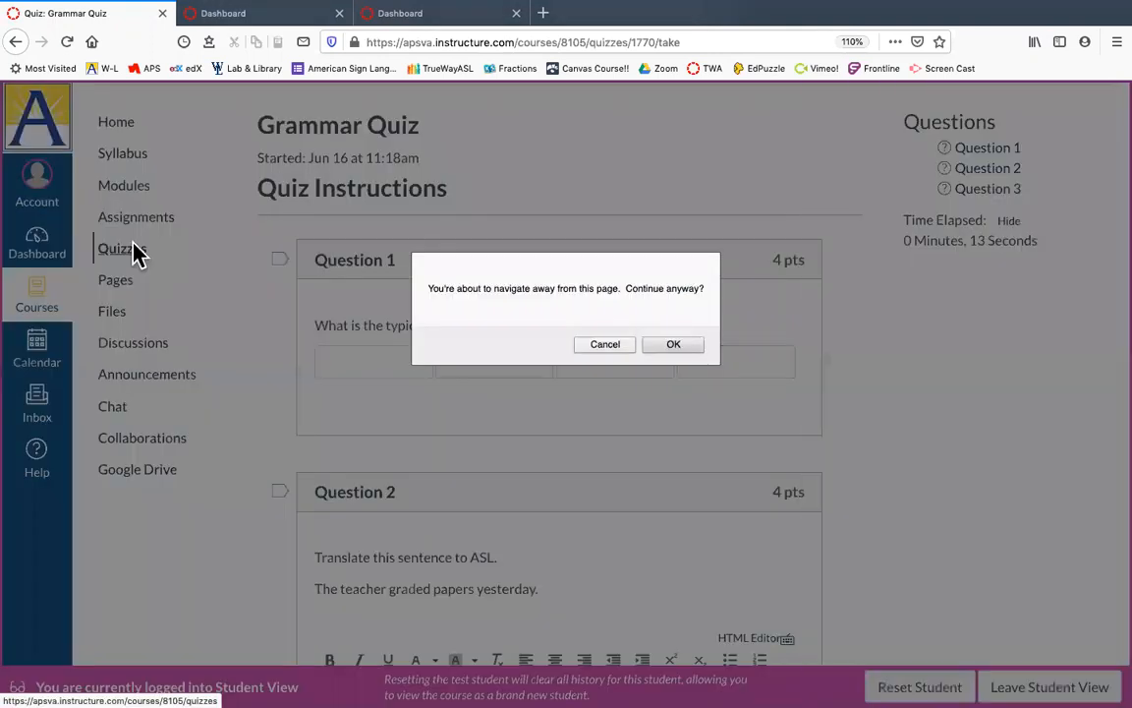
click(602, 342)
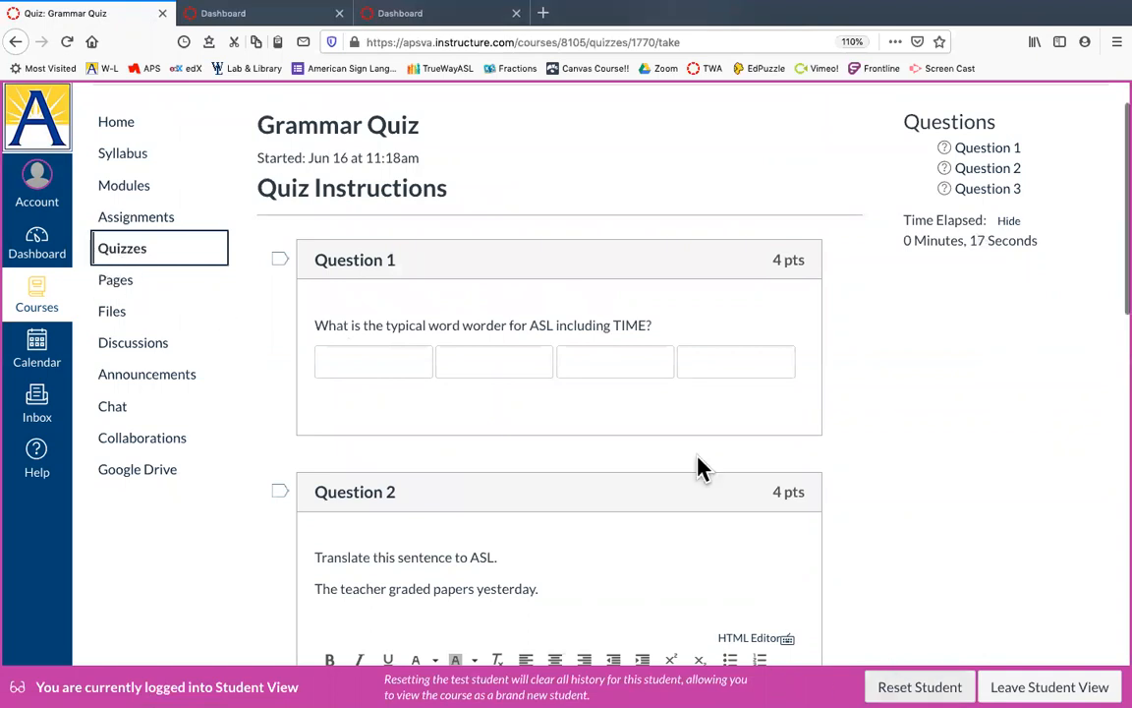
scroll(688, 450, down, 7)
scroll(682, 443, up, 8)
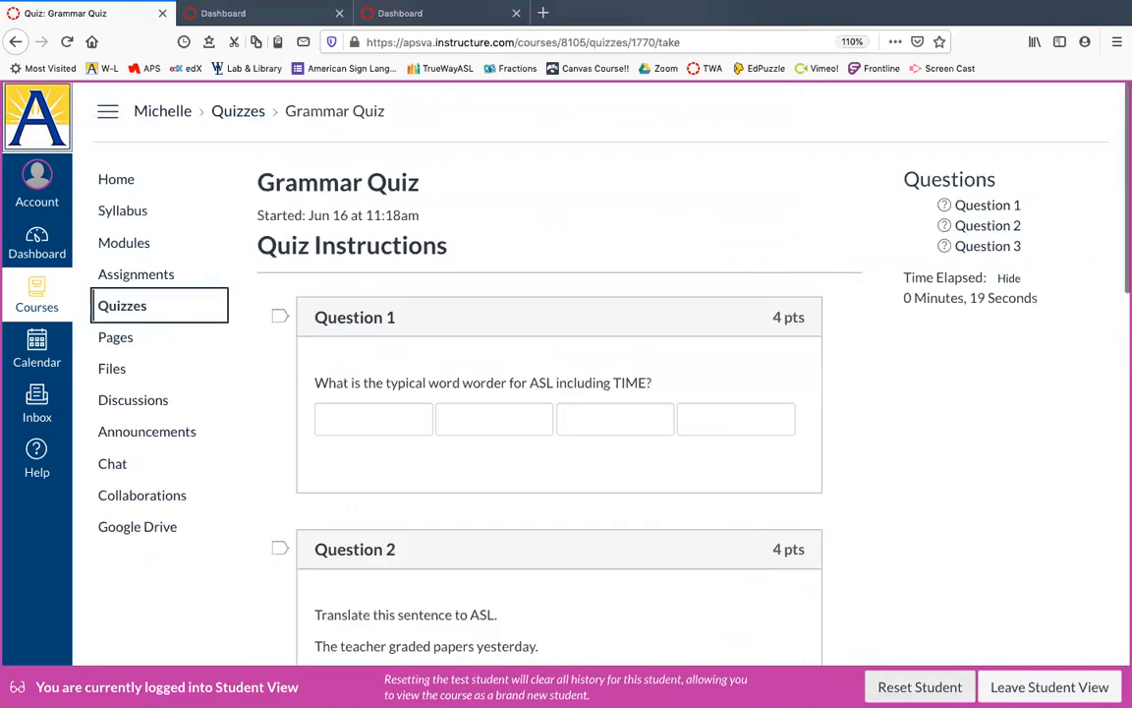
Reset the test student and open the Vocabulary Words quiz in Student View
click(920, 687)
click(674, 345)
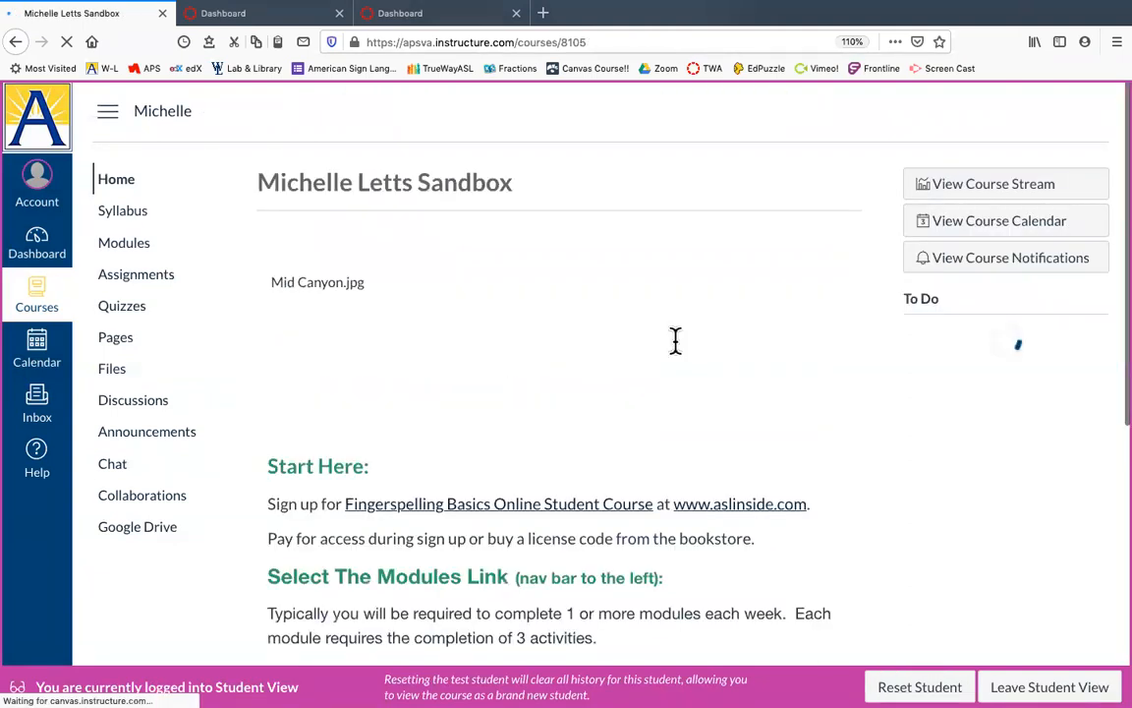
click(138, 314)
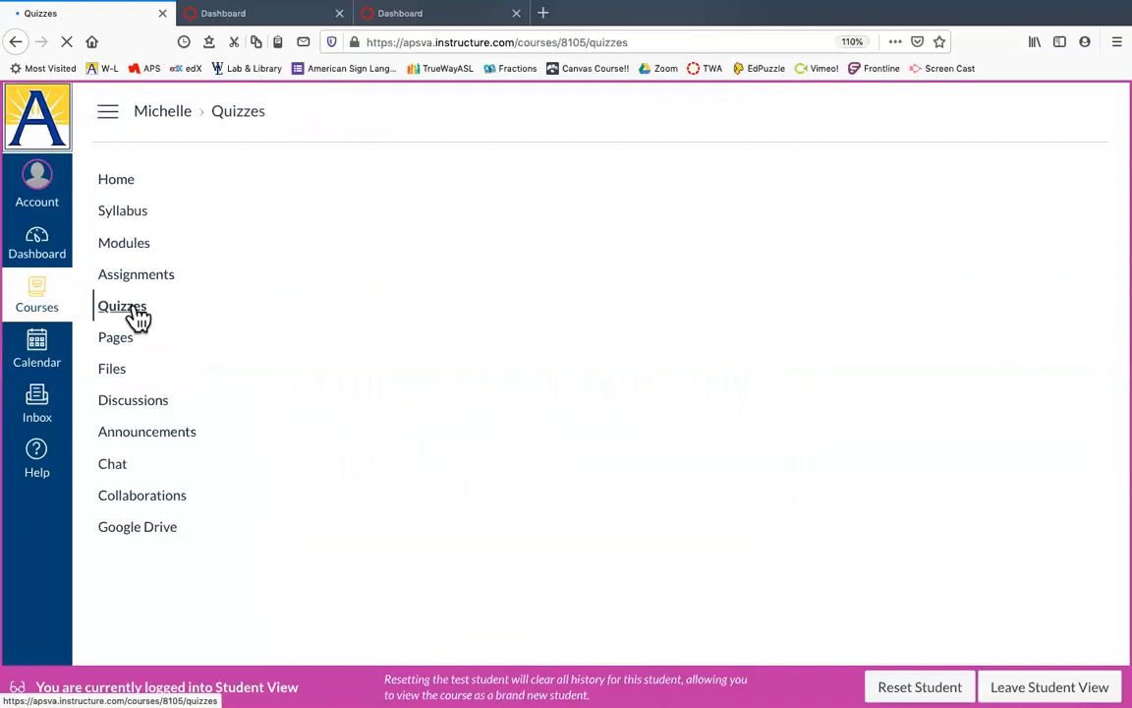
click(374, 295)
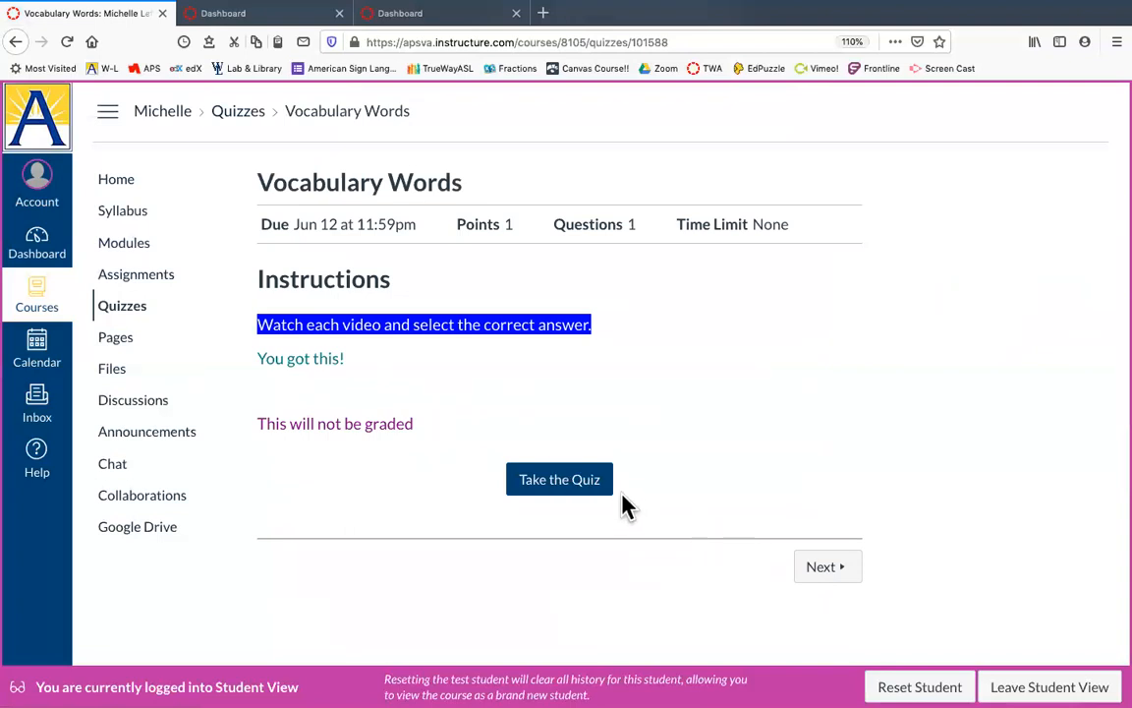
Leave Student View and open the Vocabulary Words quiz as teacher to review its settings and due date
click(921, 686)
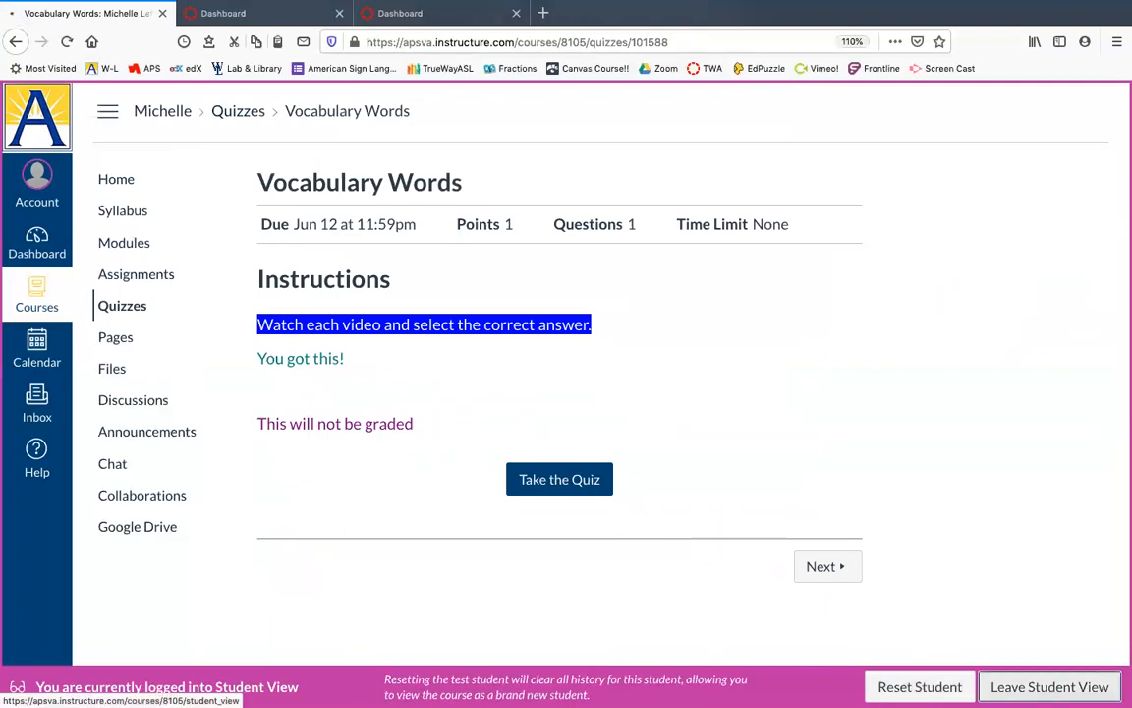
click(126, 311)
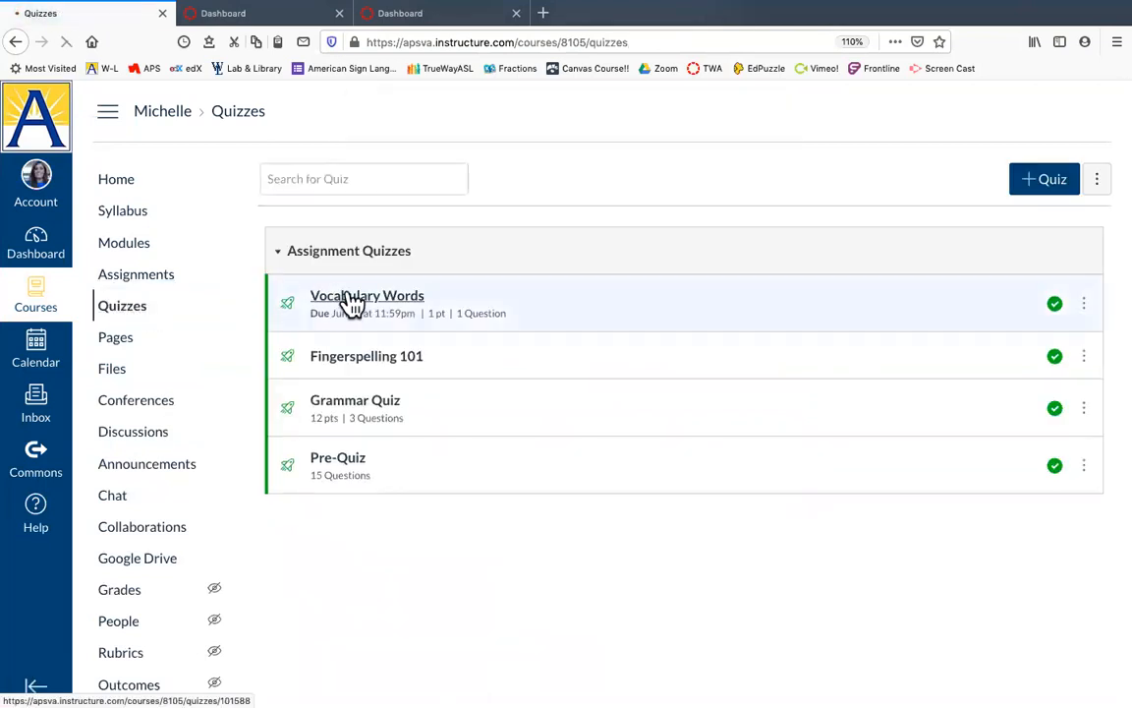
scroll(450, 549, down, 5)
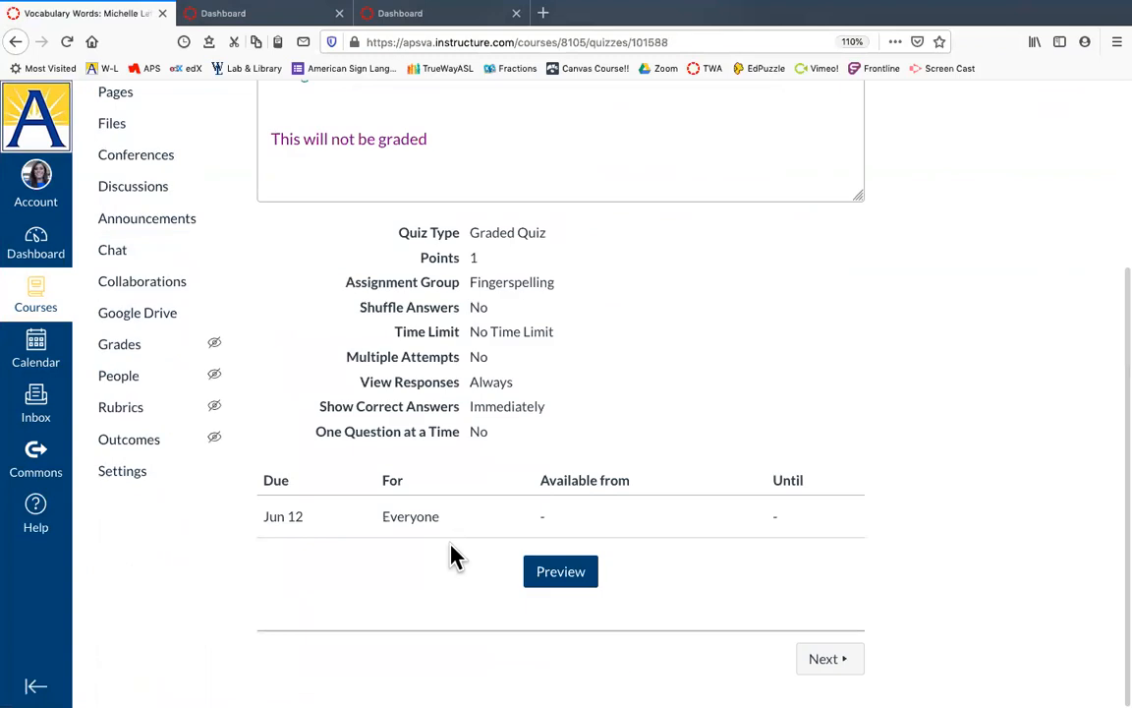
scroll(451, 556, up, 3)
scroll(450, 545, down, 3)
scroll(450, 553, up, 3)
scroll(450, 553, down, 3)
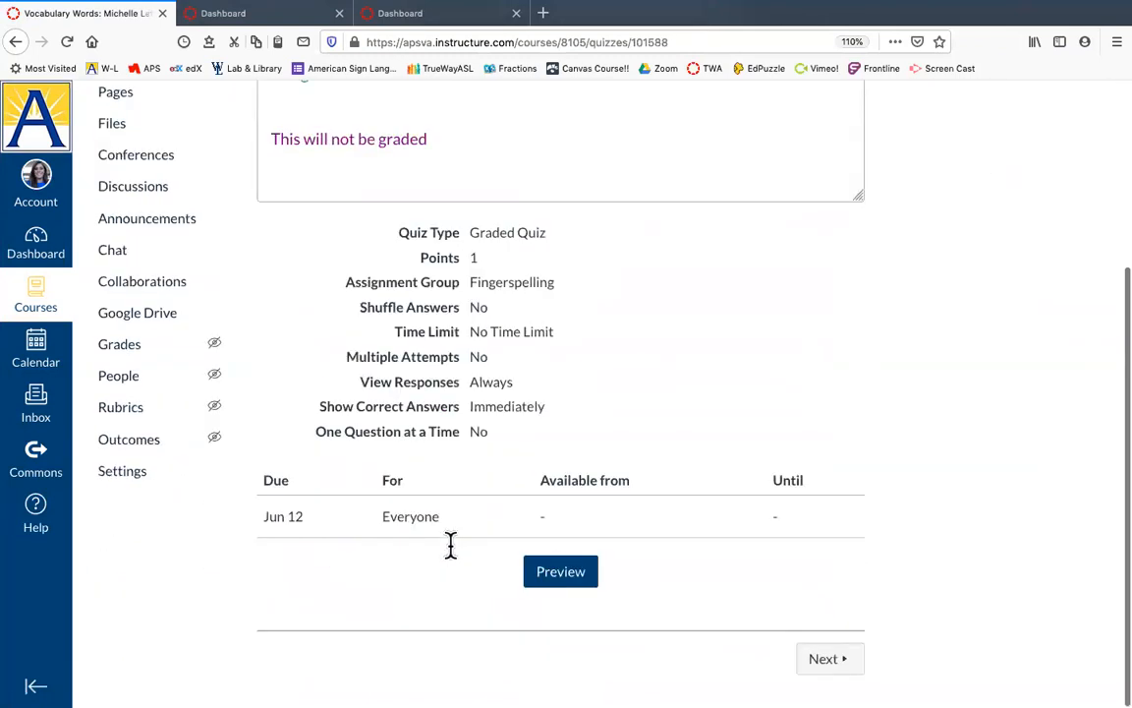
Preview the Vocabulary Words quiz and open Question 1's embedded video Number 1.mov
click(544, 574)
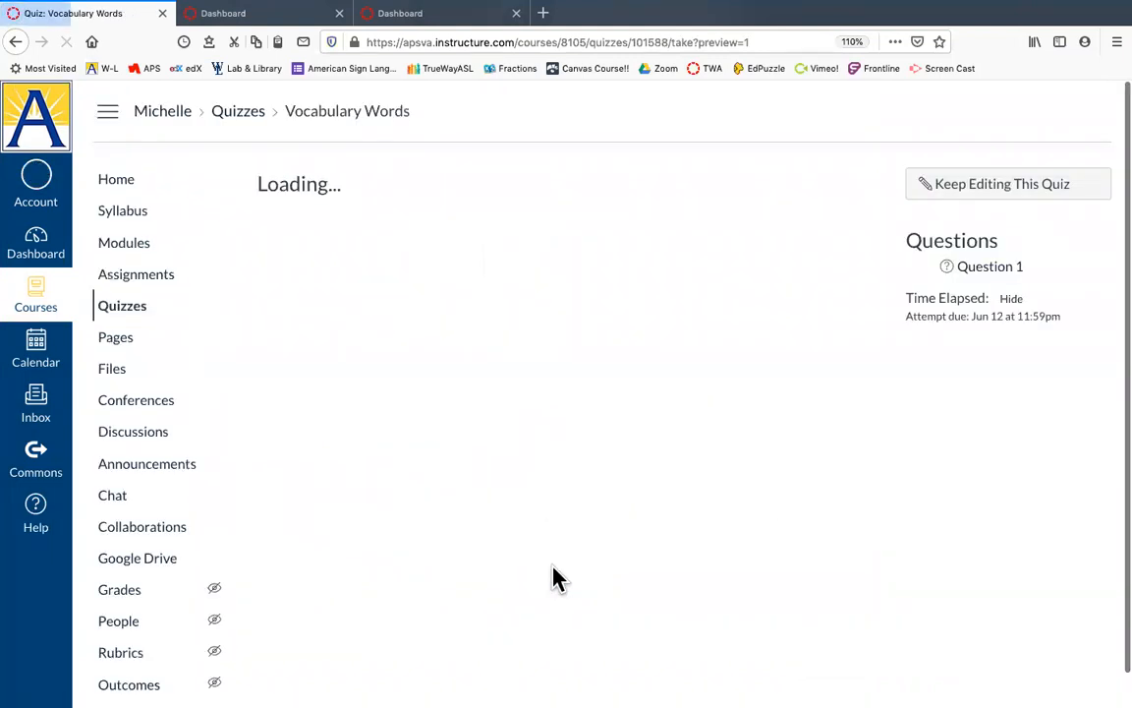
scroll(550, 576, down, 4)
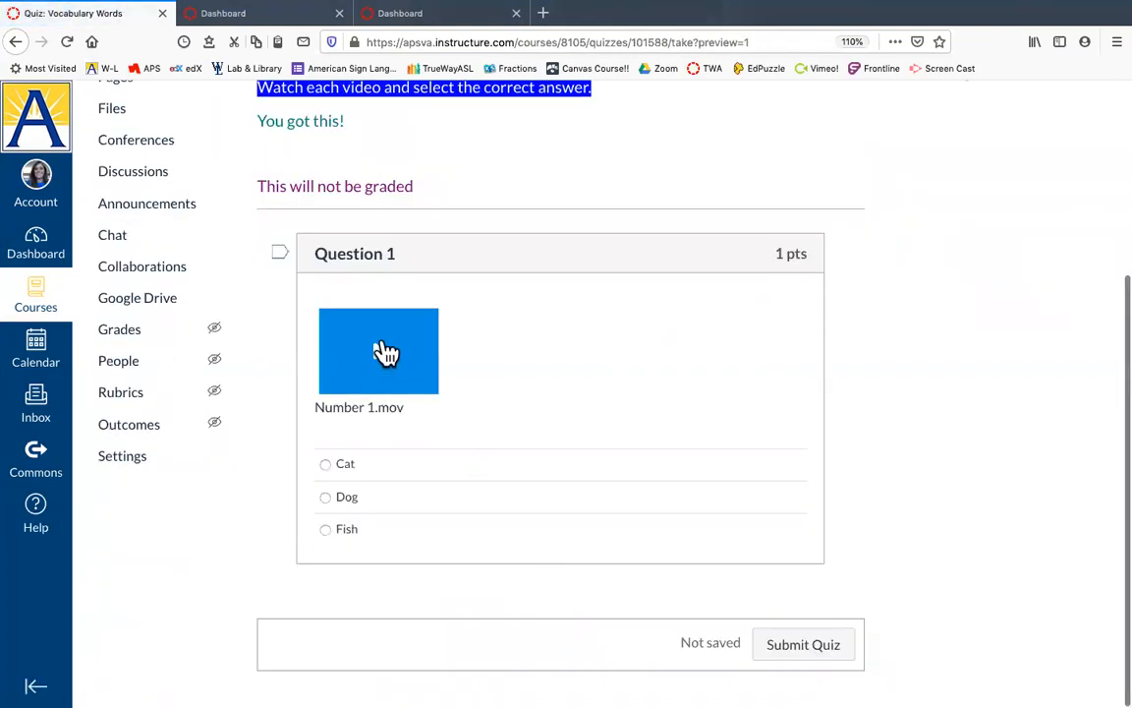
click(385, 352)
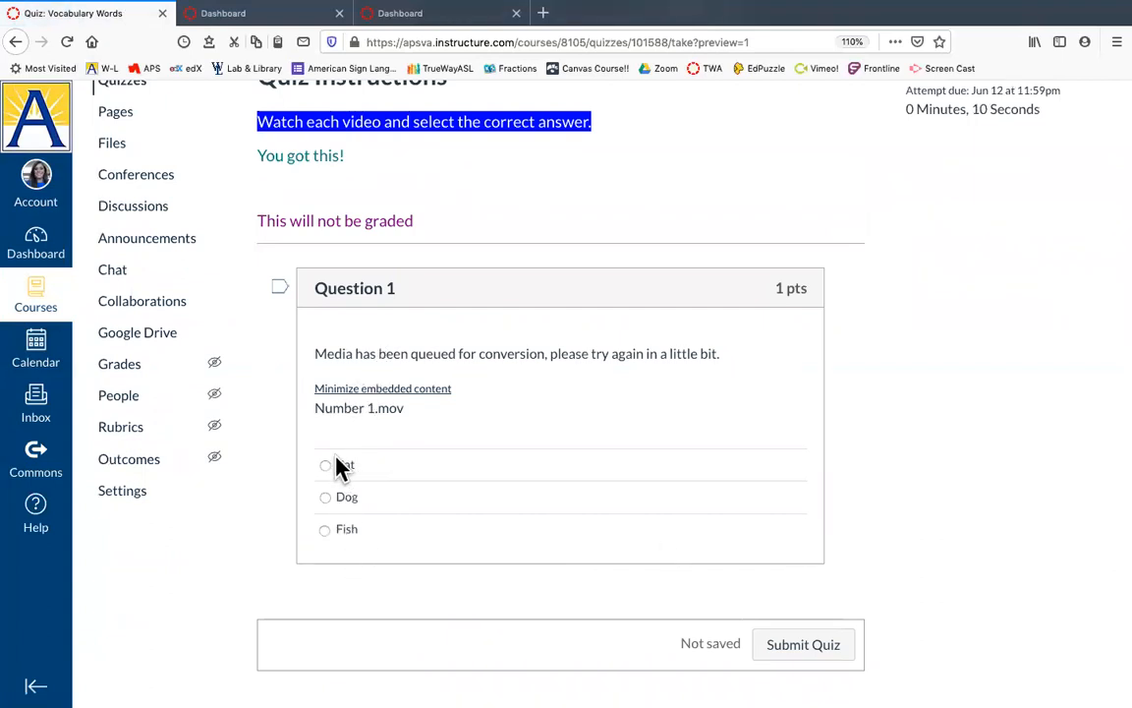
Return to editing the Vocabulary Words quiz and open Question 1 for editing
scroll(338, 468, up, 4)
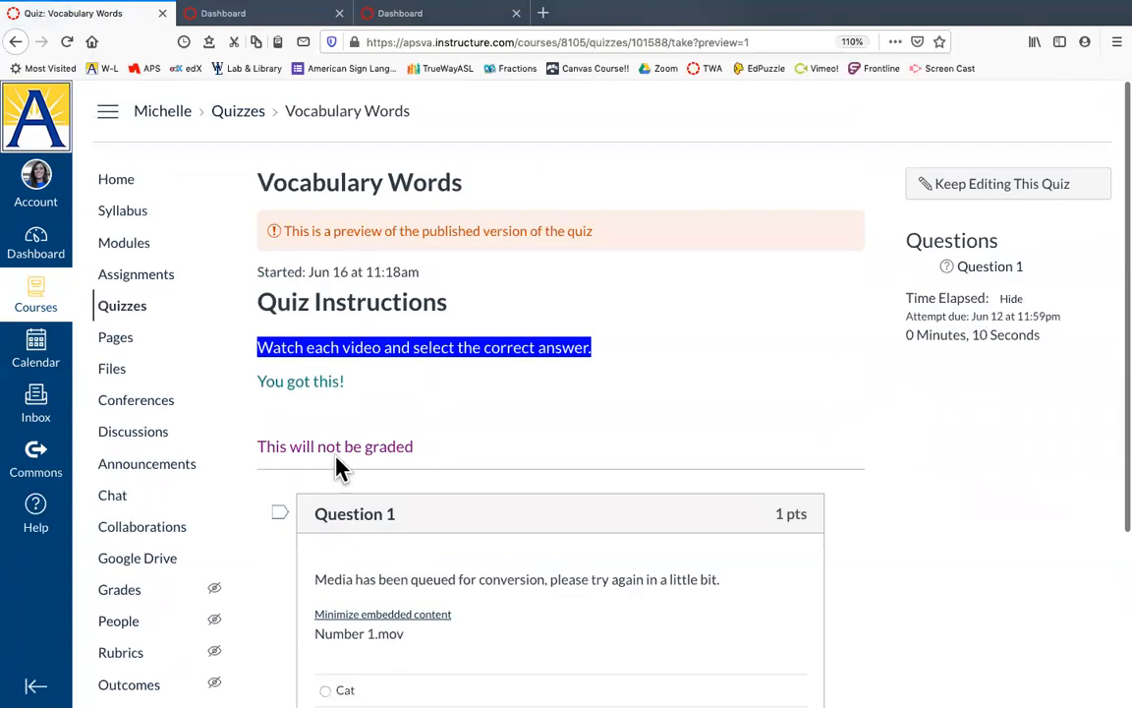
click(1001, 186)
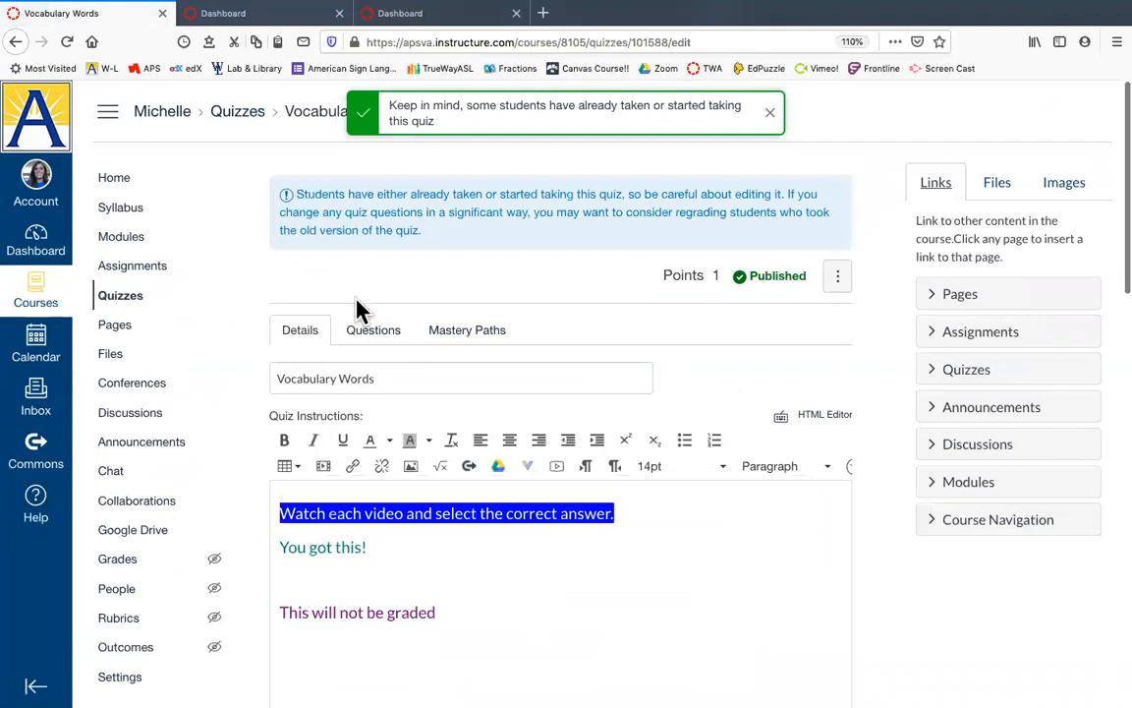
click(361, 332)
scroll(360, 331, down, 1)
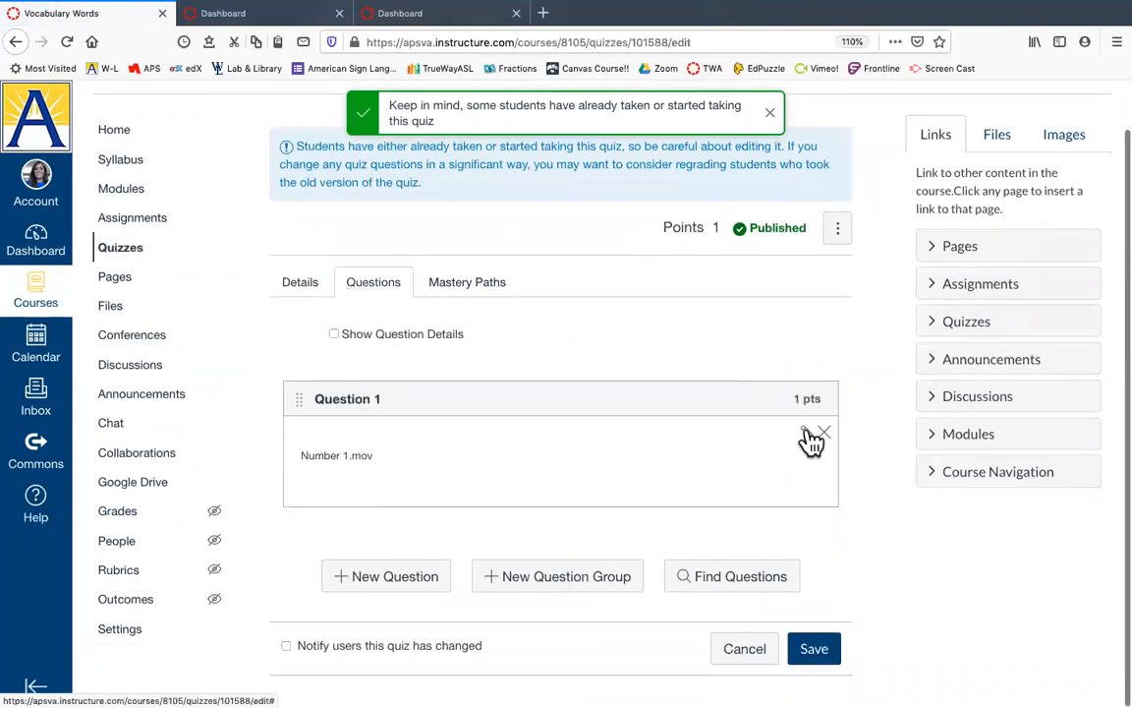
click(809, 438)
scroll(809, 437, down, 7)
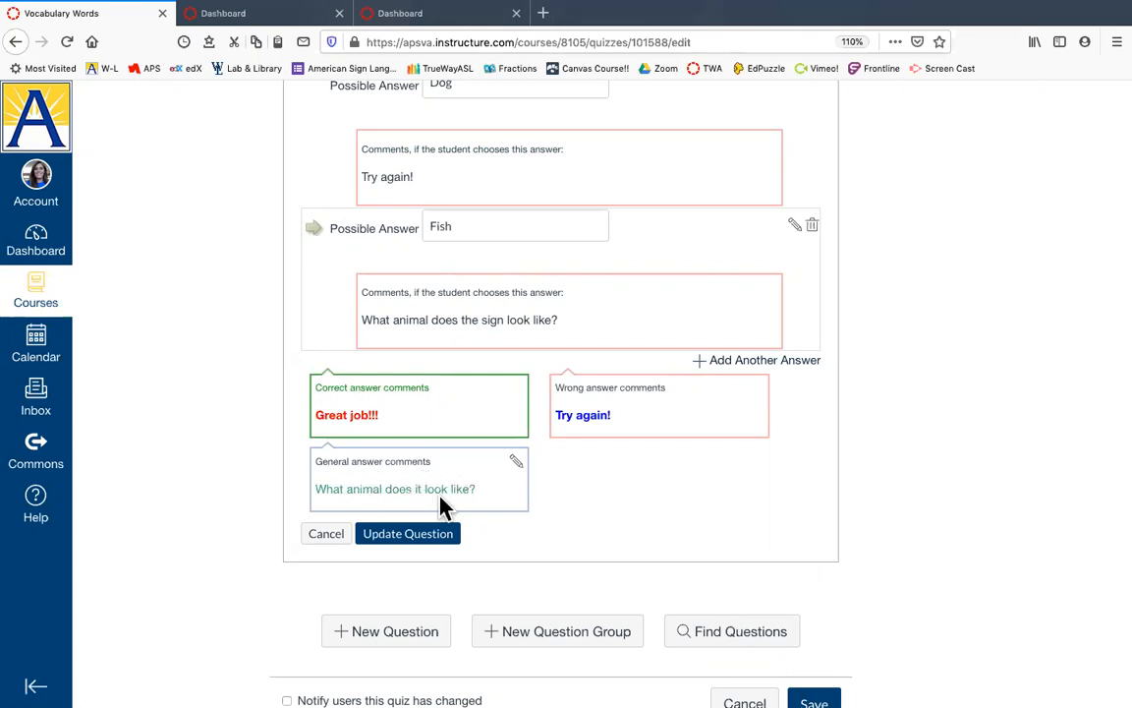
Review Question 1's possible answers and answer comments, and cancel editing the quiz
scroll(440, 507, up, 2)
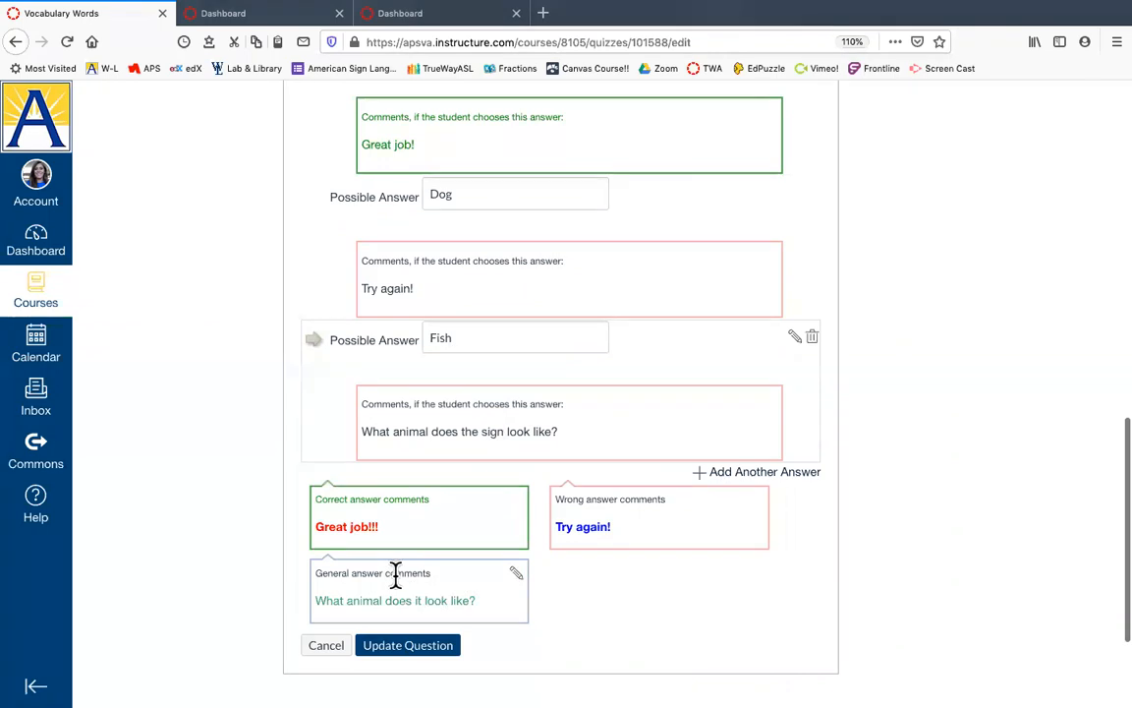
scroll(404, 575, up, 10)
scroll(403, 575, down, 15)
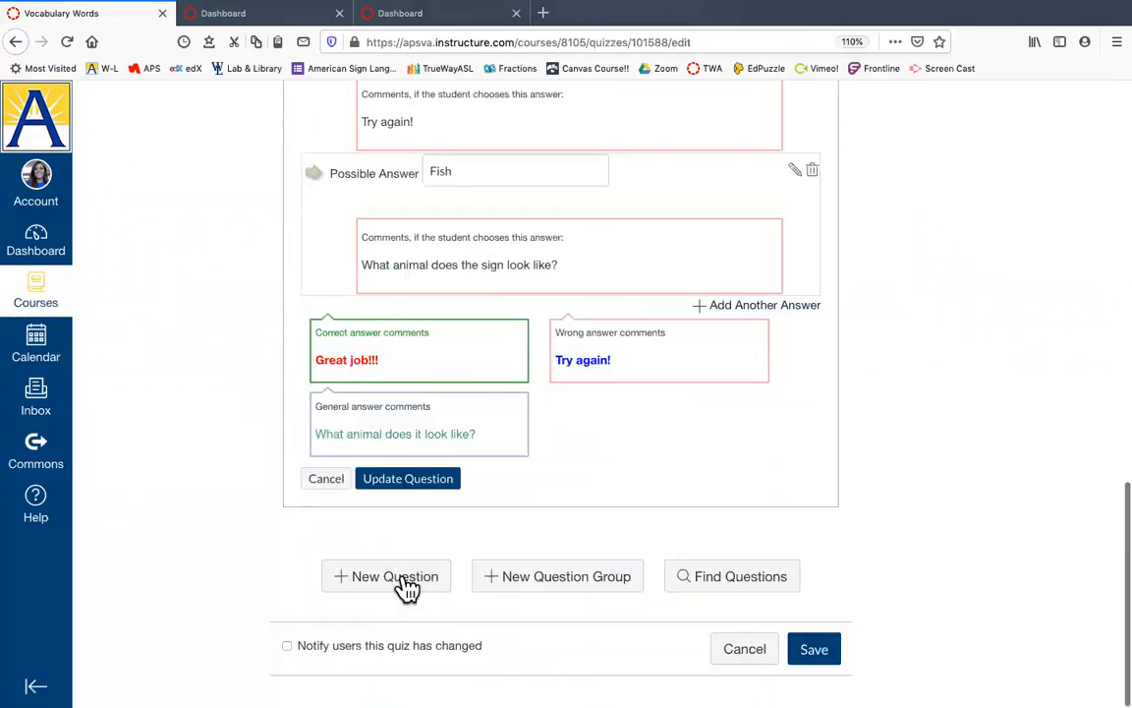
click(749, 653)
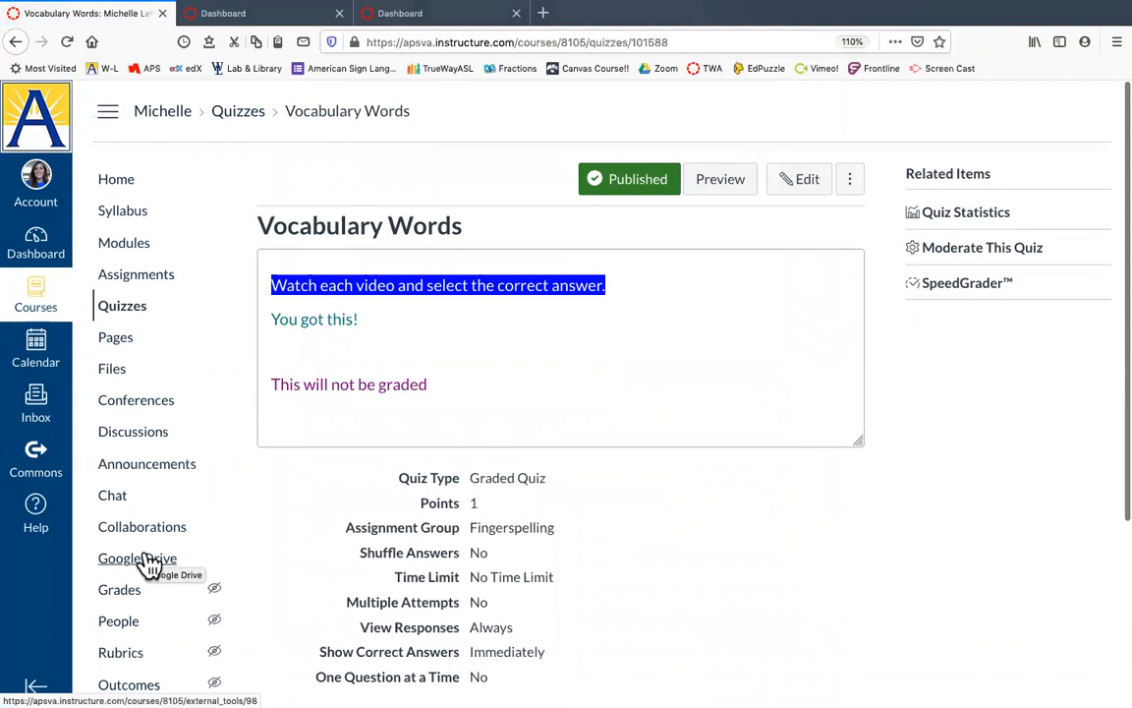
Open the course's Files area and look inside the Unit 1 and Unit 2 folders
scroll(145, 561, down, 2)
scroll(148, 562, up, 1)
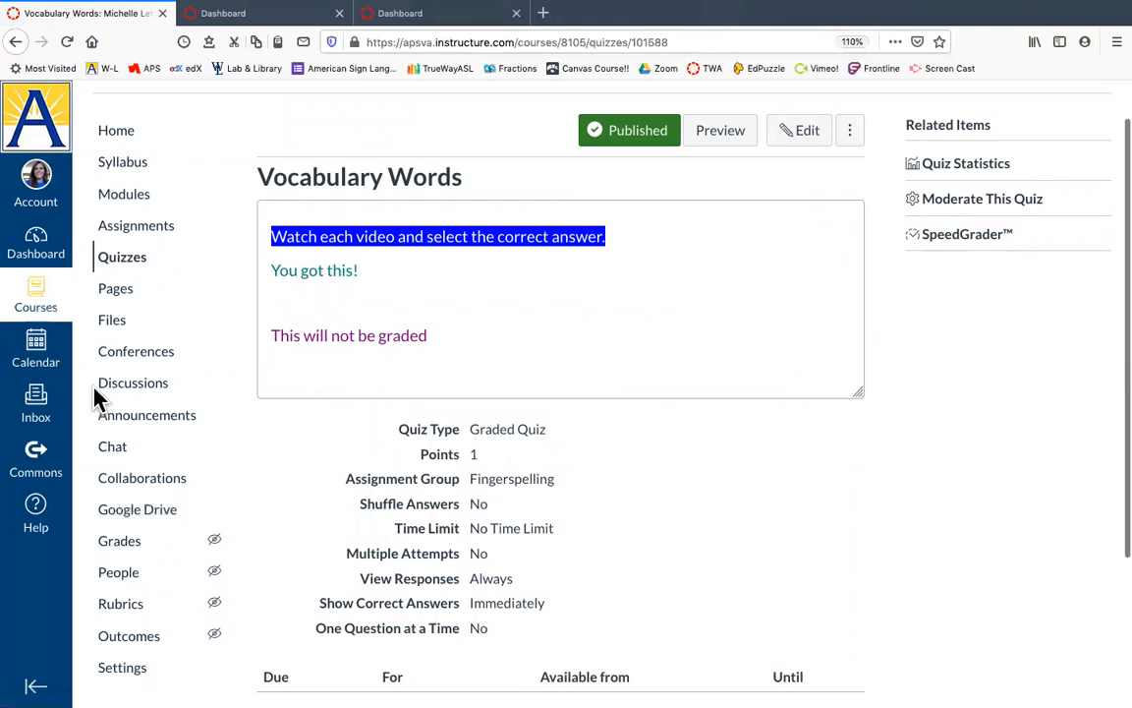
click(118, 324)
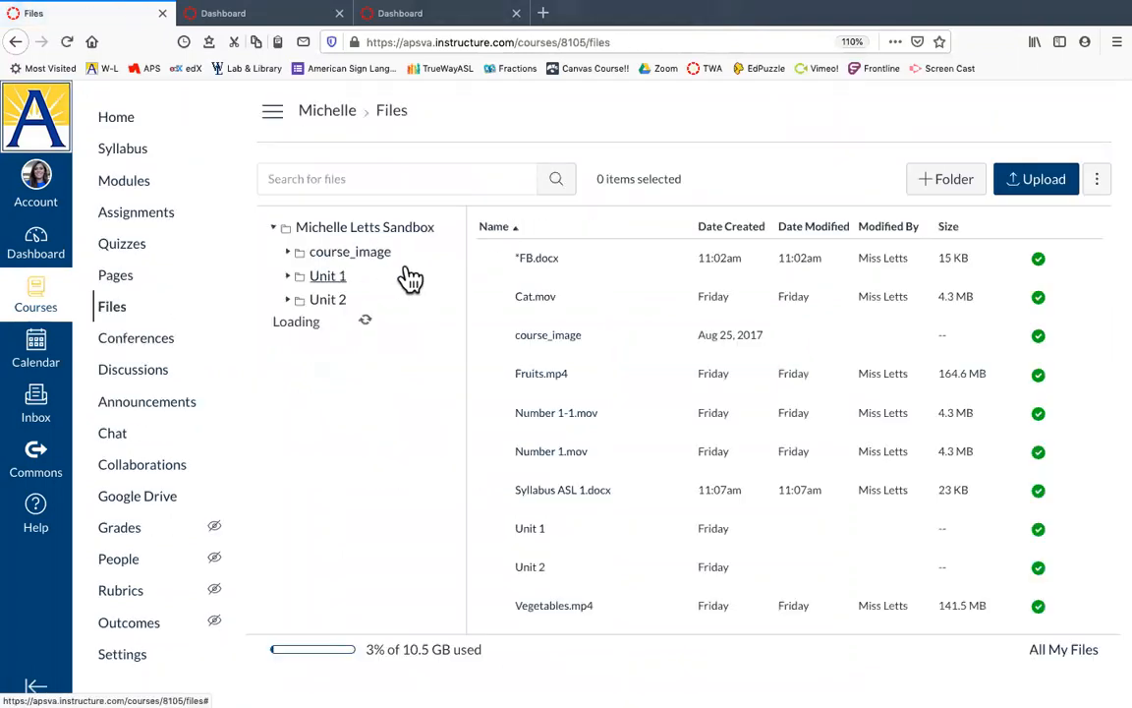
click(327, 277)
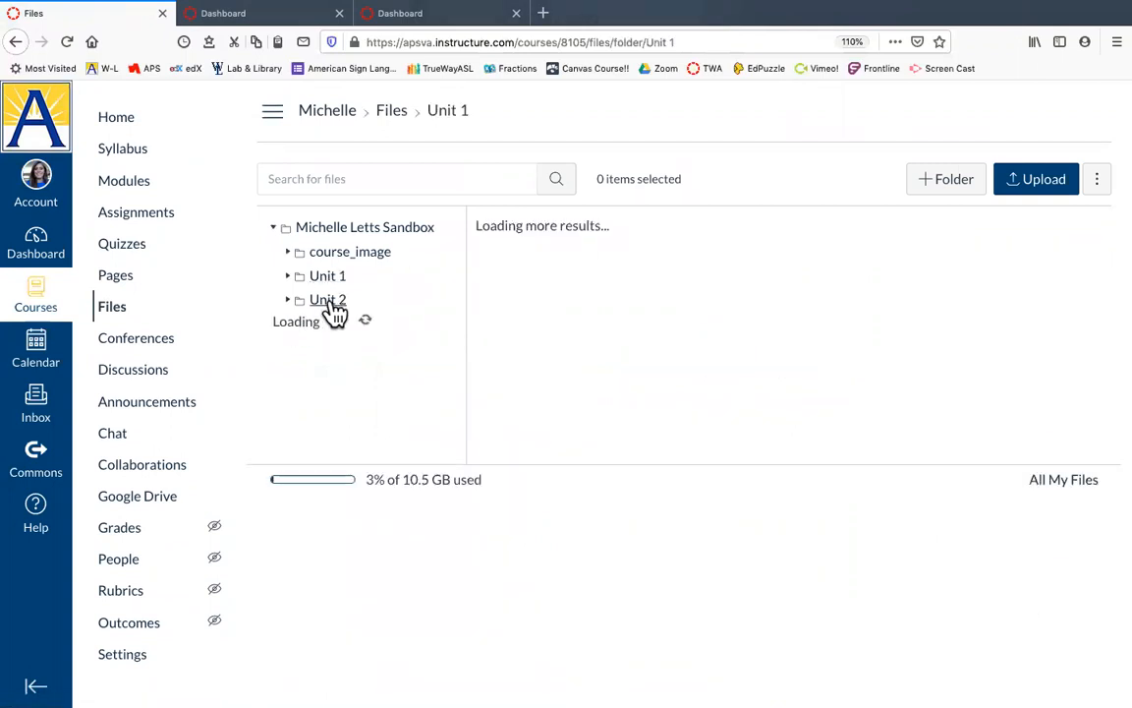
click(330, 301)
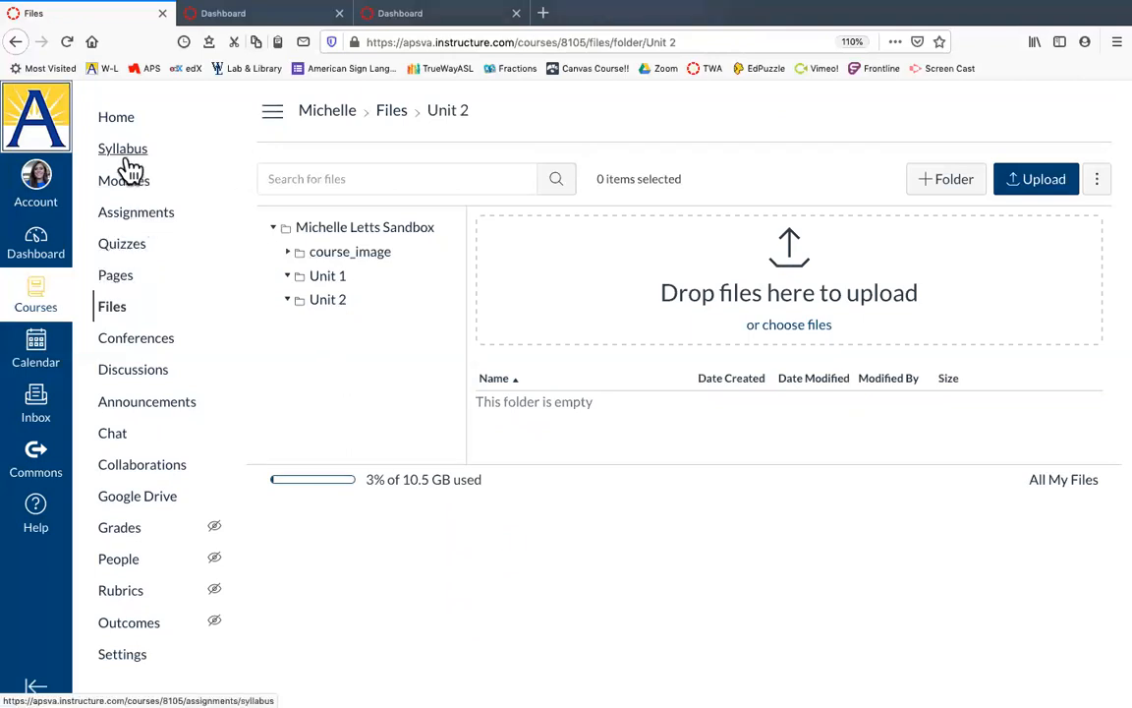
Create a folder named Unit 3 inside the Unit 1 folder
click(328, 280)
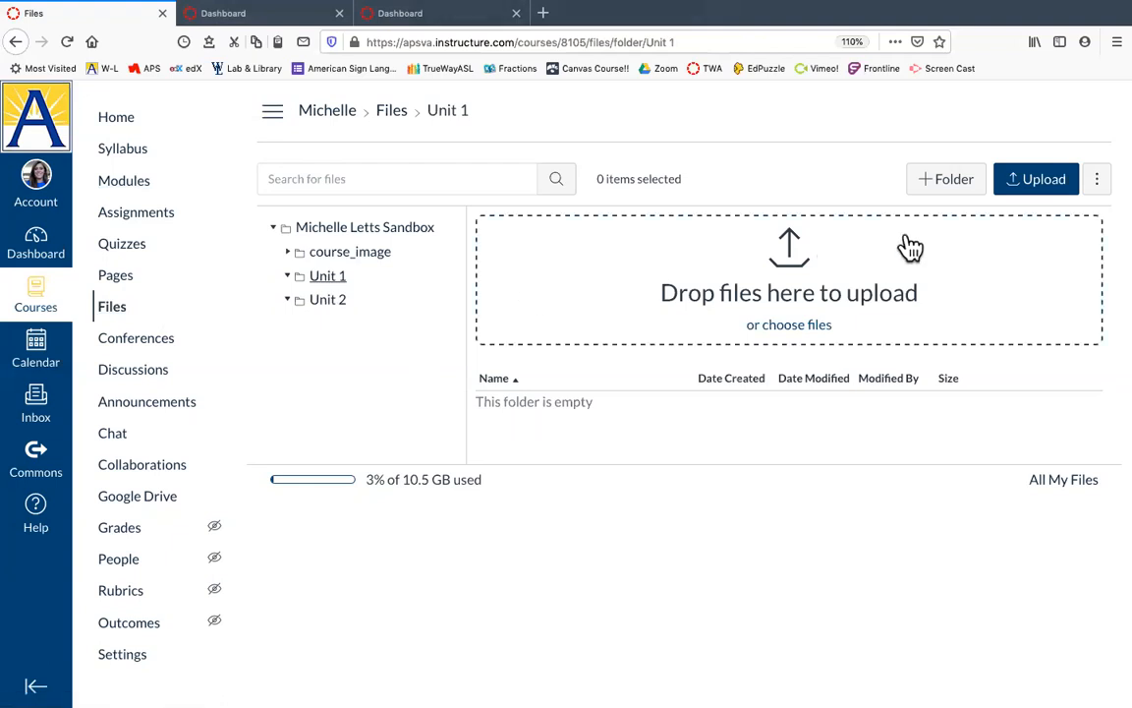
click(969, 187)
text(Unit 4)
key(BackSpace)
text(3)
click(652, 259)
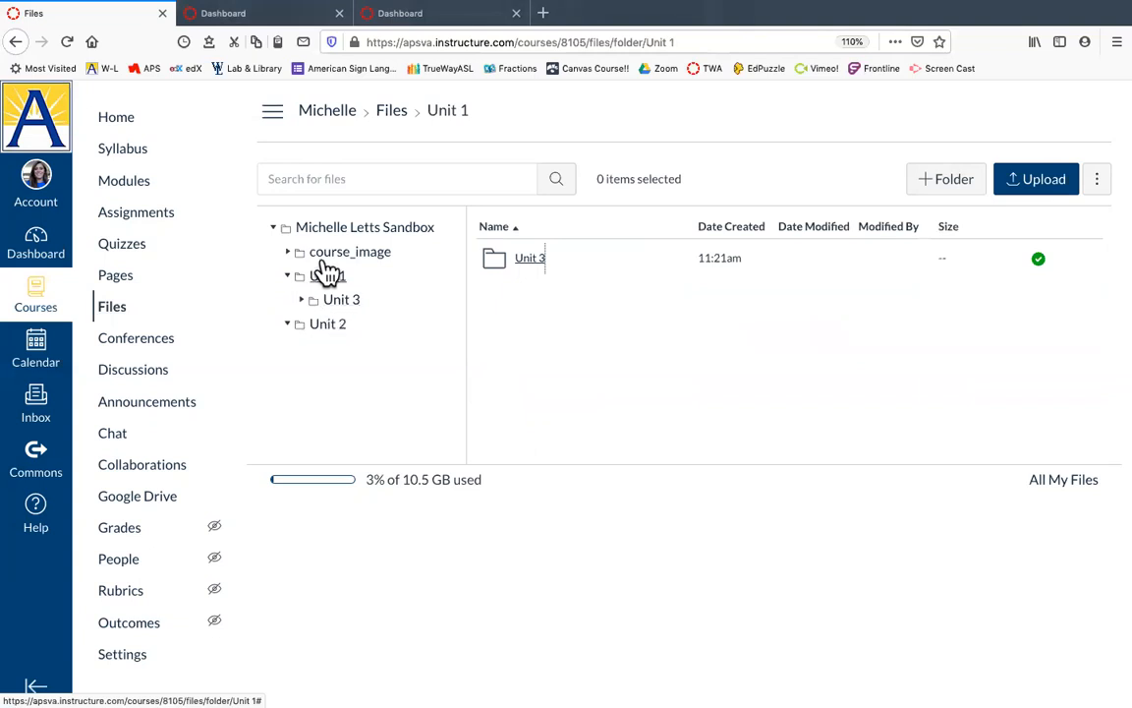
Create another folder named Unit 3 at the top level of the course files
click(329, 238)
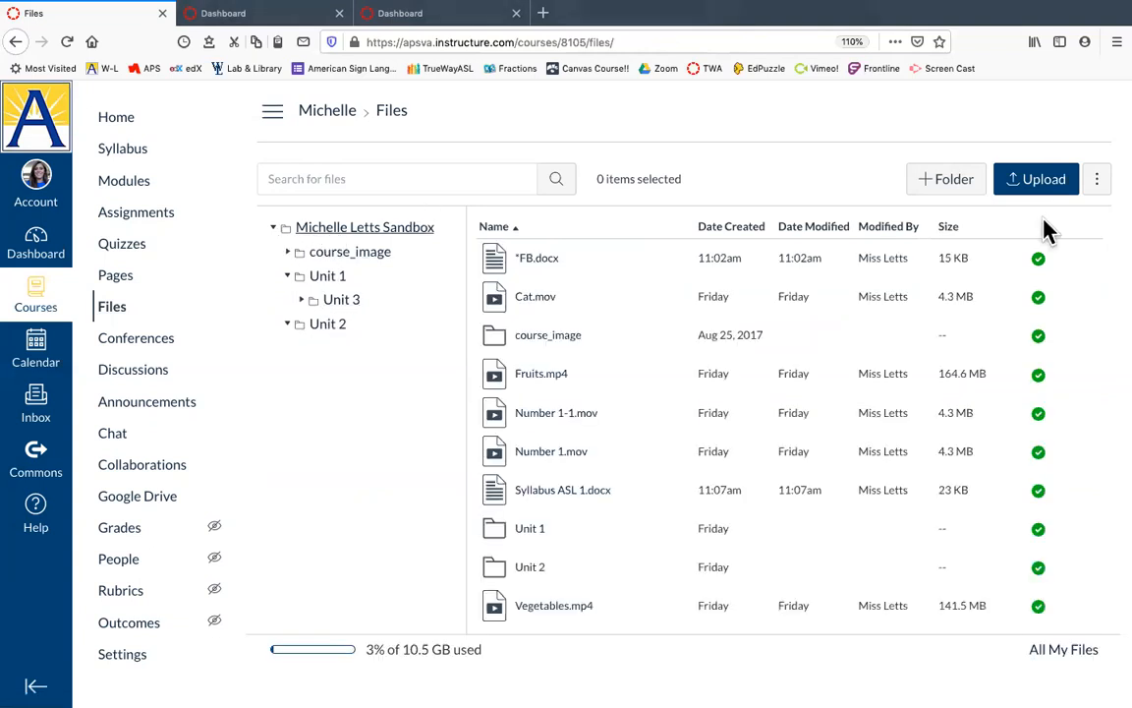
click(963, 181)
text(U)
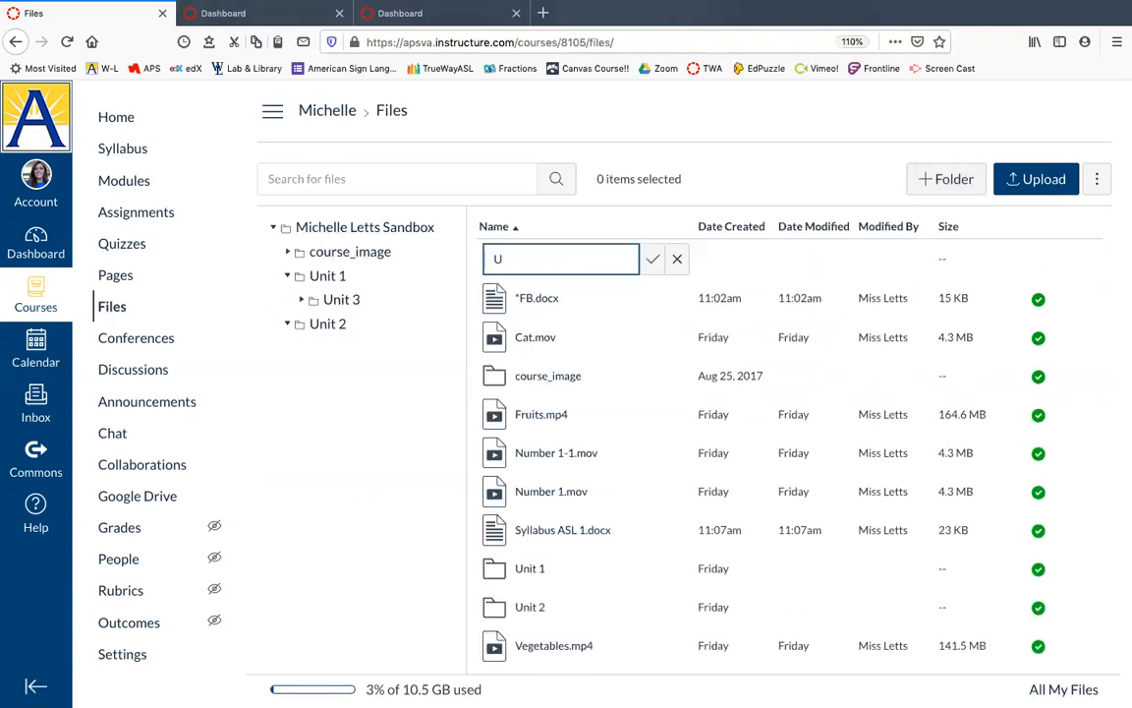
text(nit 3)
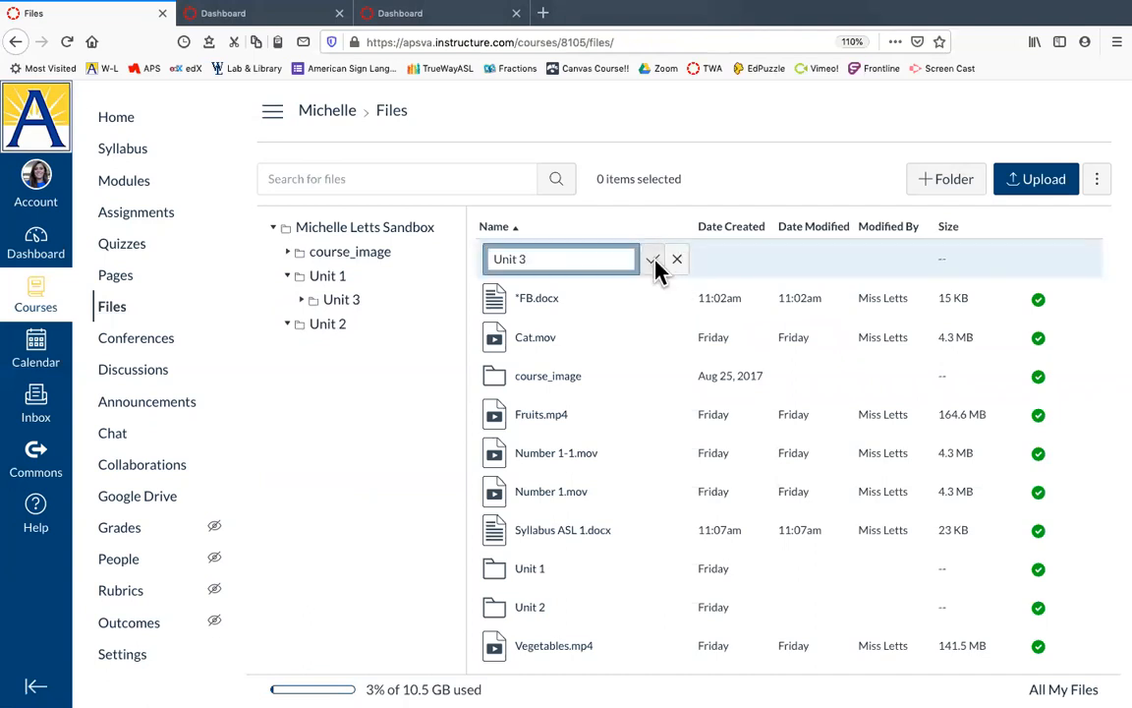
click(652, 258)
Open the Unit 3 folder nested in Unit 1 and check which additional options it offers
click(349, 307)
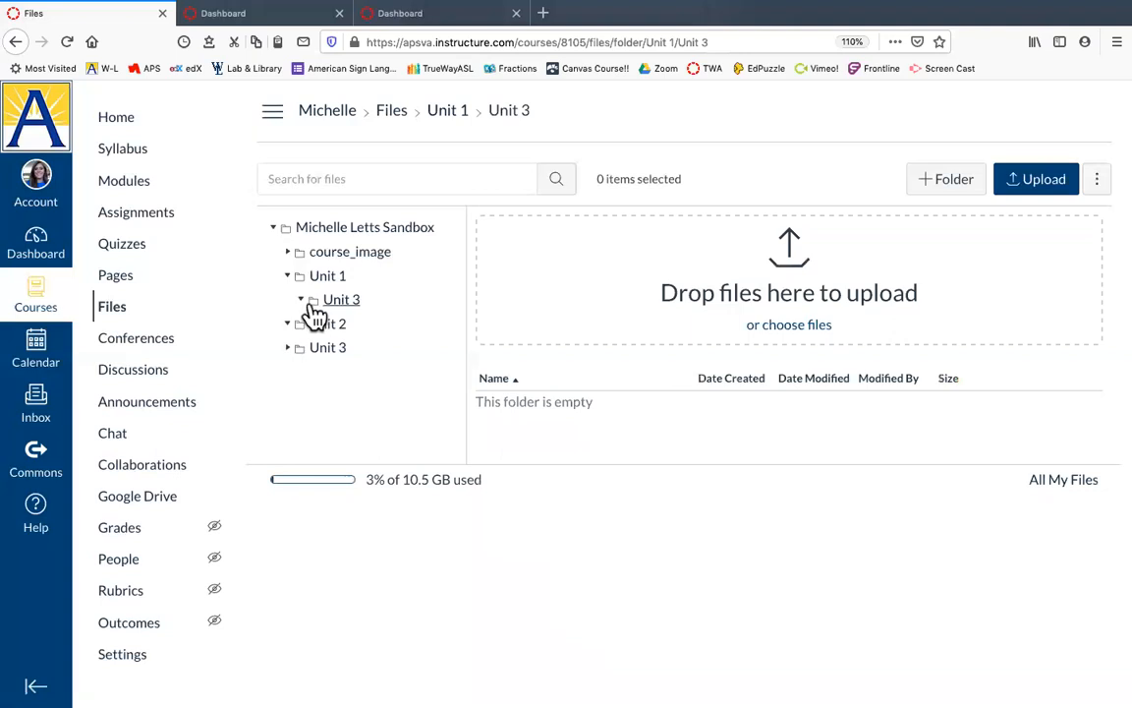
right_click(337, 299)
key(Escape)
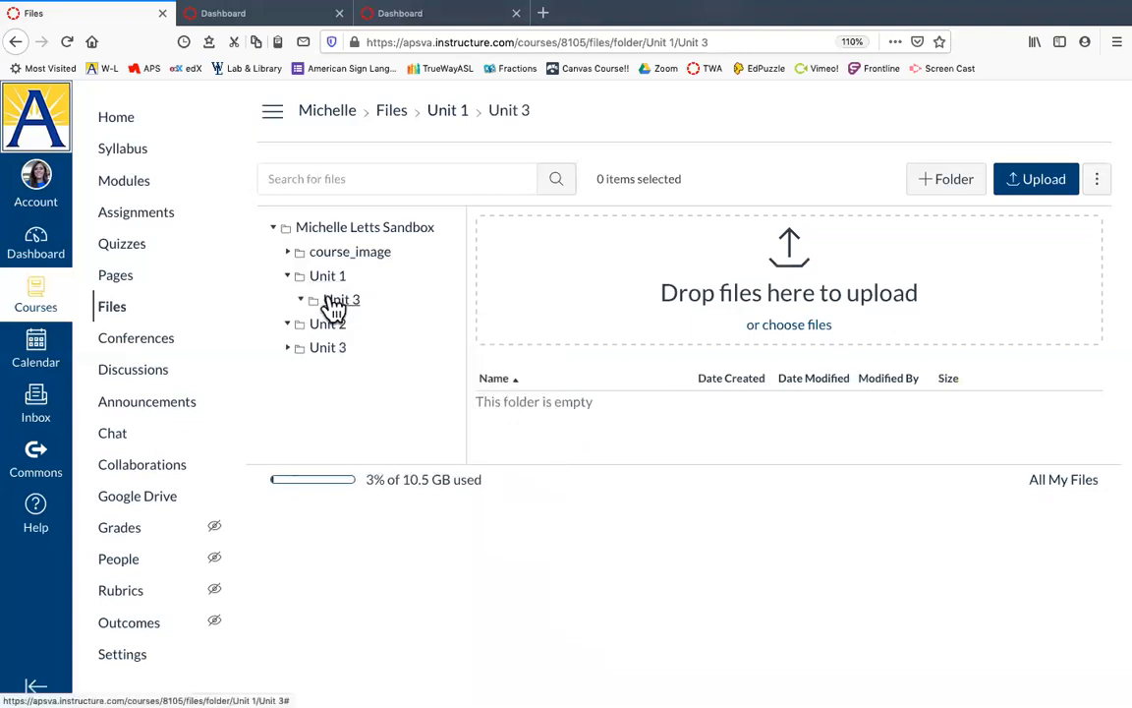
click(1097, 191)
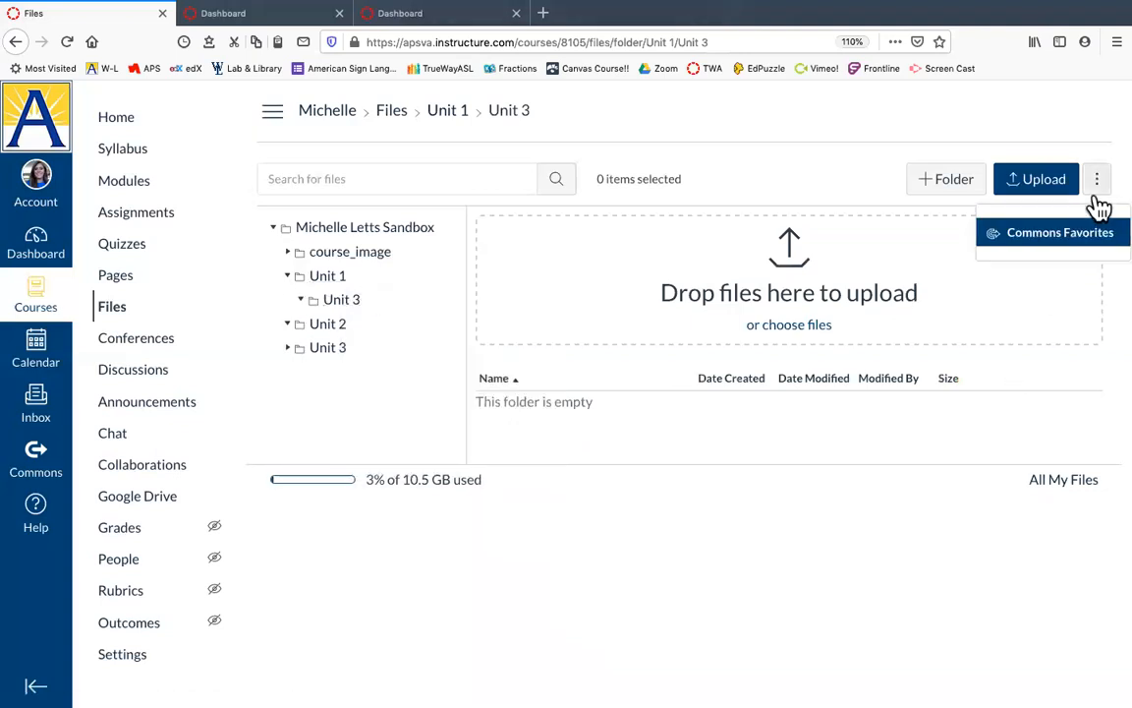
Review the permission choices for the Unit 3 folder inside Unit 1, including scheduled student availability, and cancel without updating
click(334, 280)
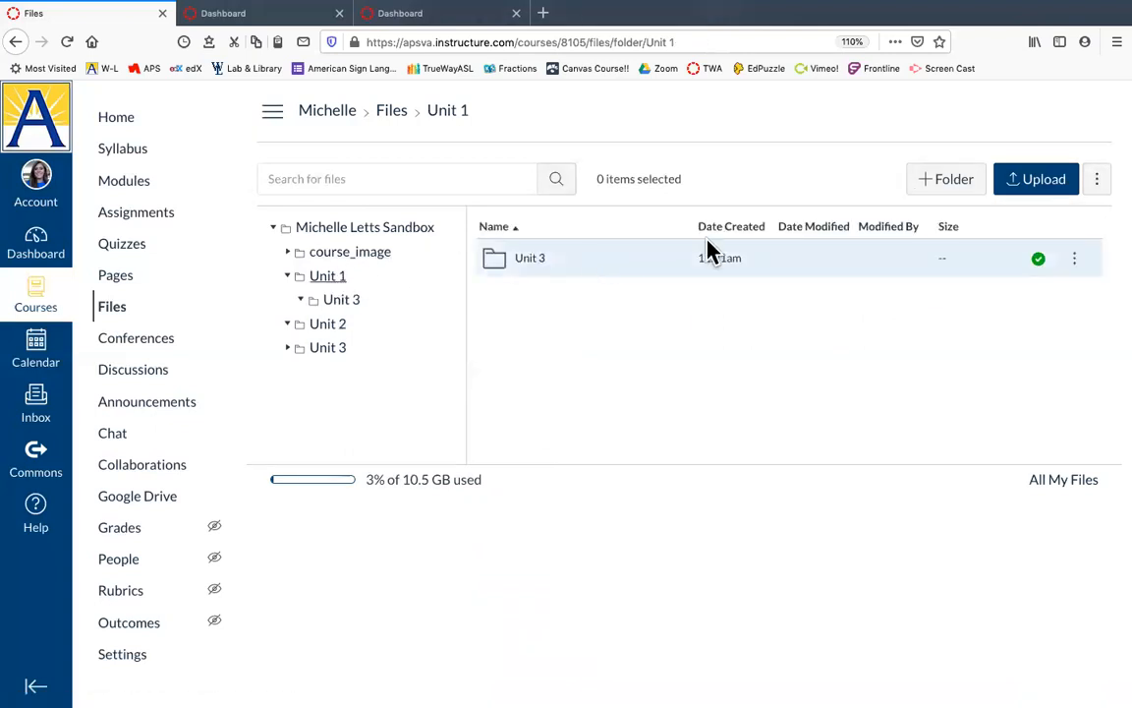
click(1039, 259)
click(465, 373)
click(458, 347)
click(485, 385)
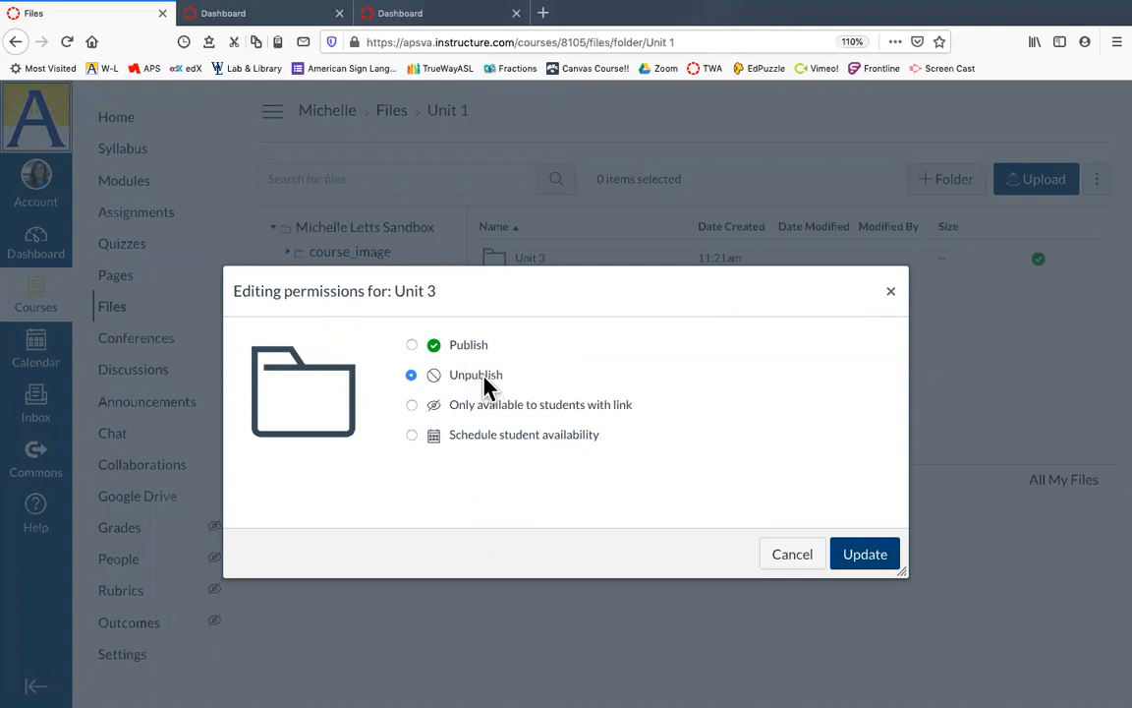
click(588, 412)
click(566, 438)
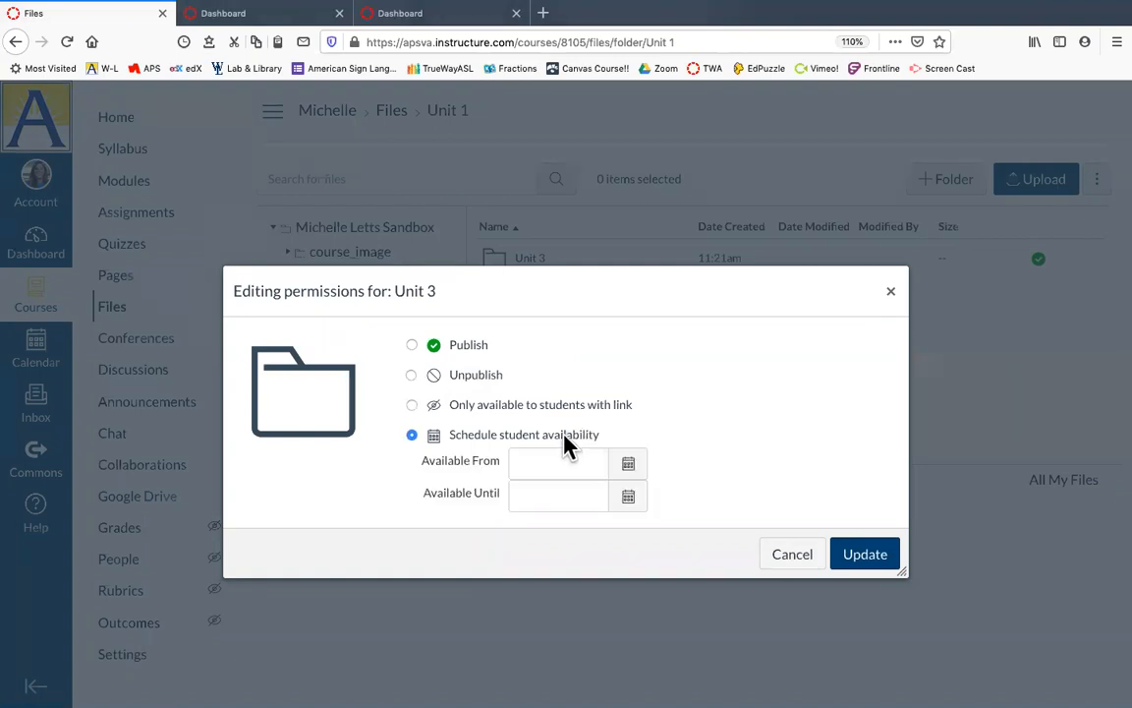
click(629, 468)
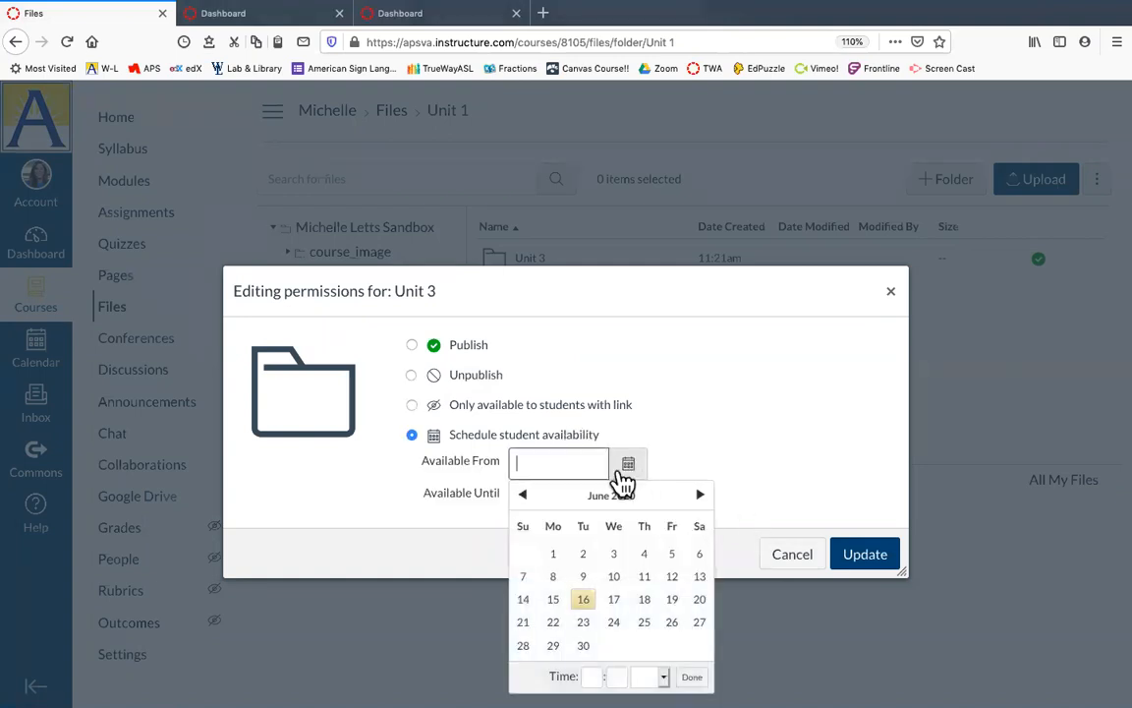
click(791, 555)
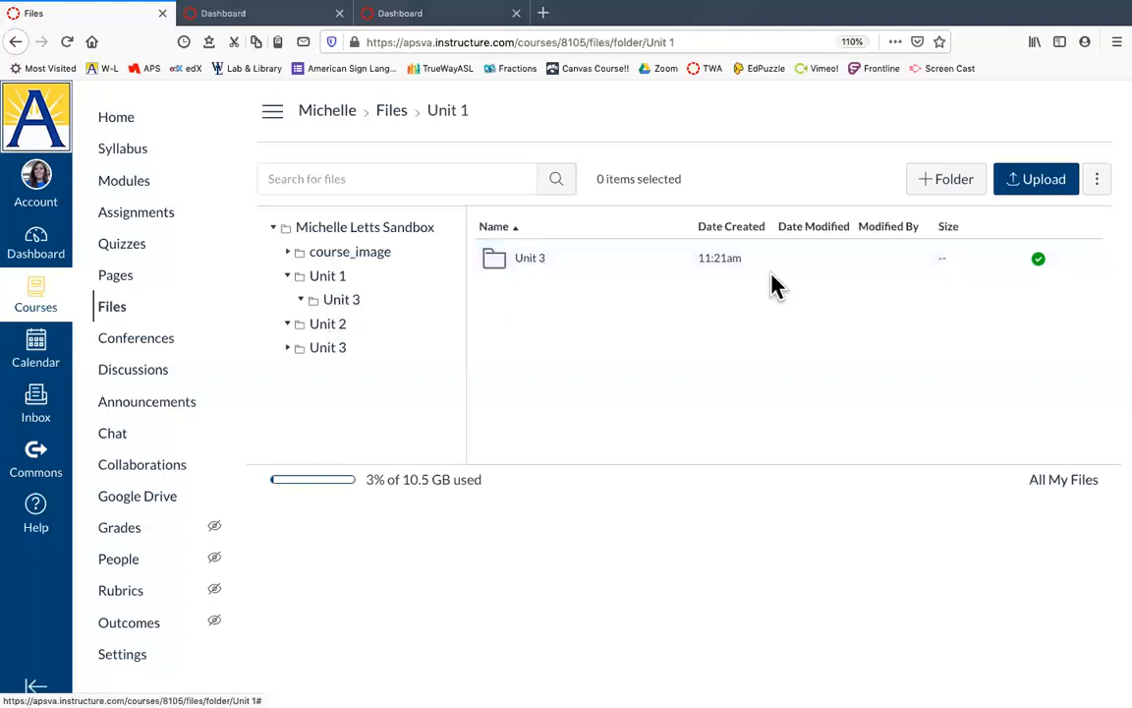
Start a file upload into the Unit 2 folder and browse to the Desktop folder in iCloud Drive
click(329, 323)
click(1034, 193)
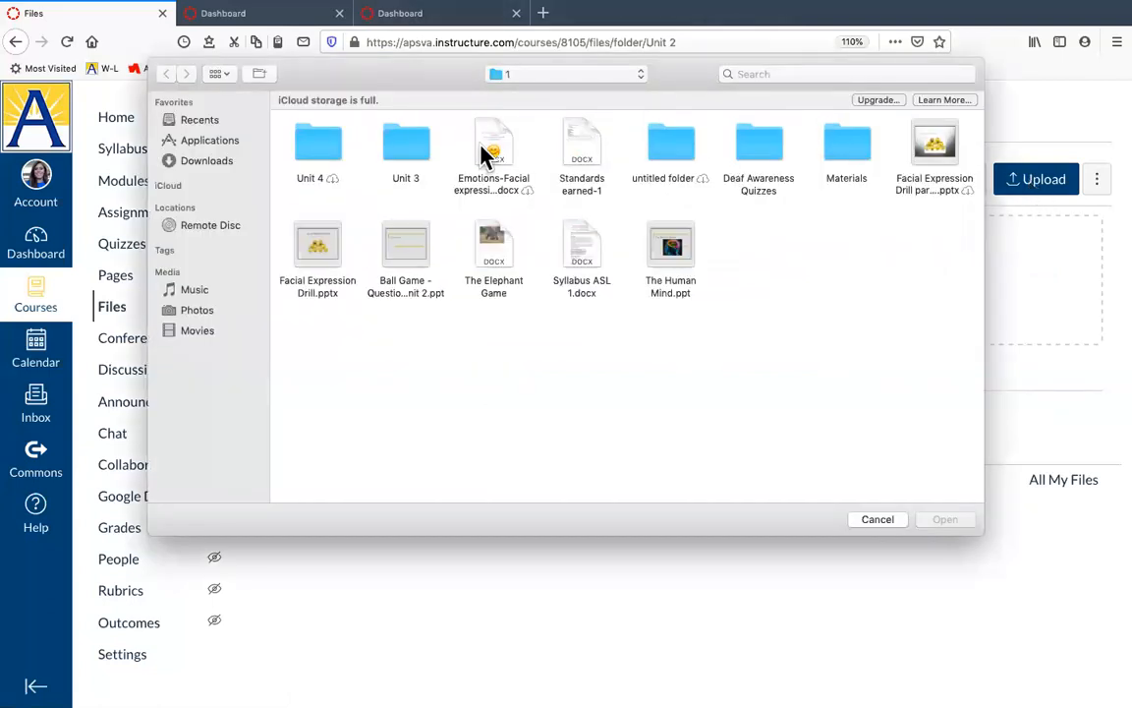
click(488, 153)
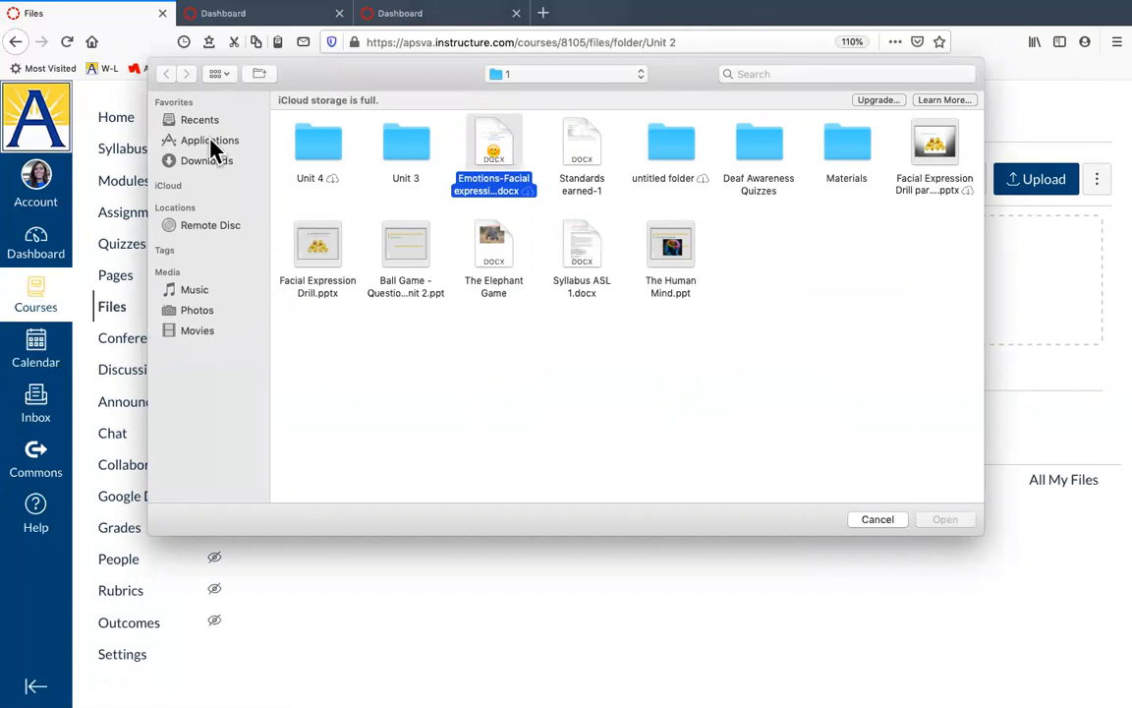
click(583, 79)
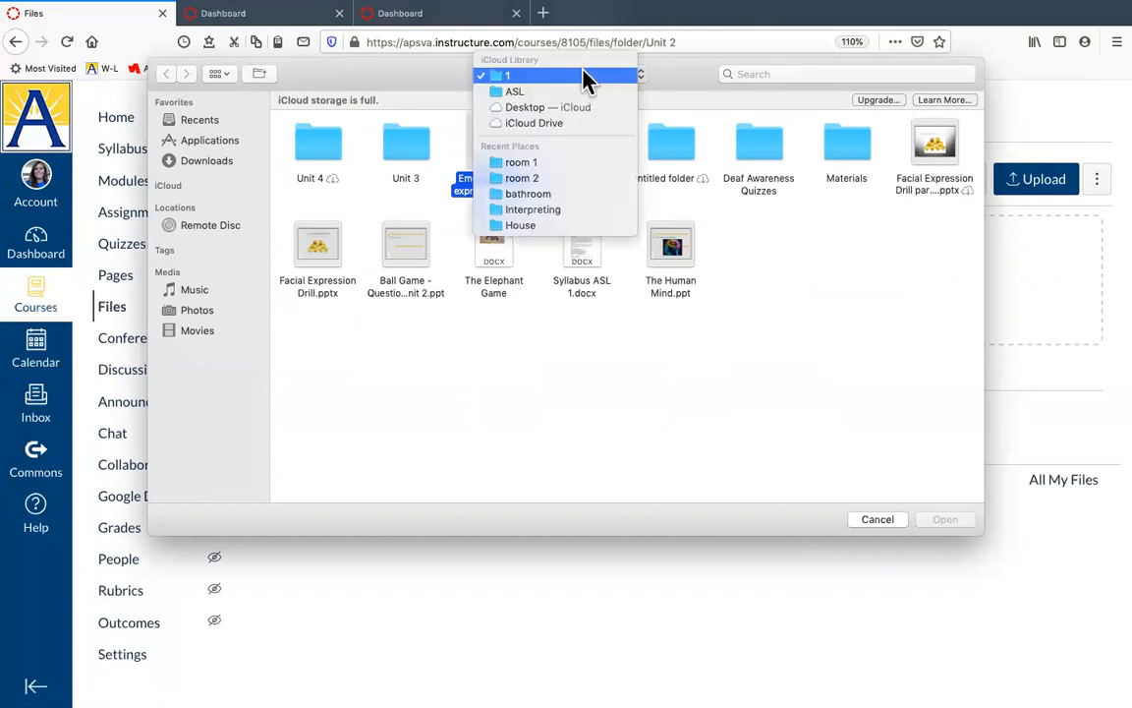
click(575, 133)
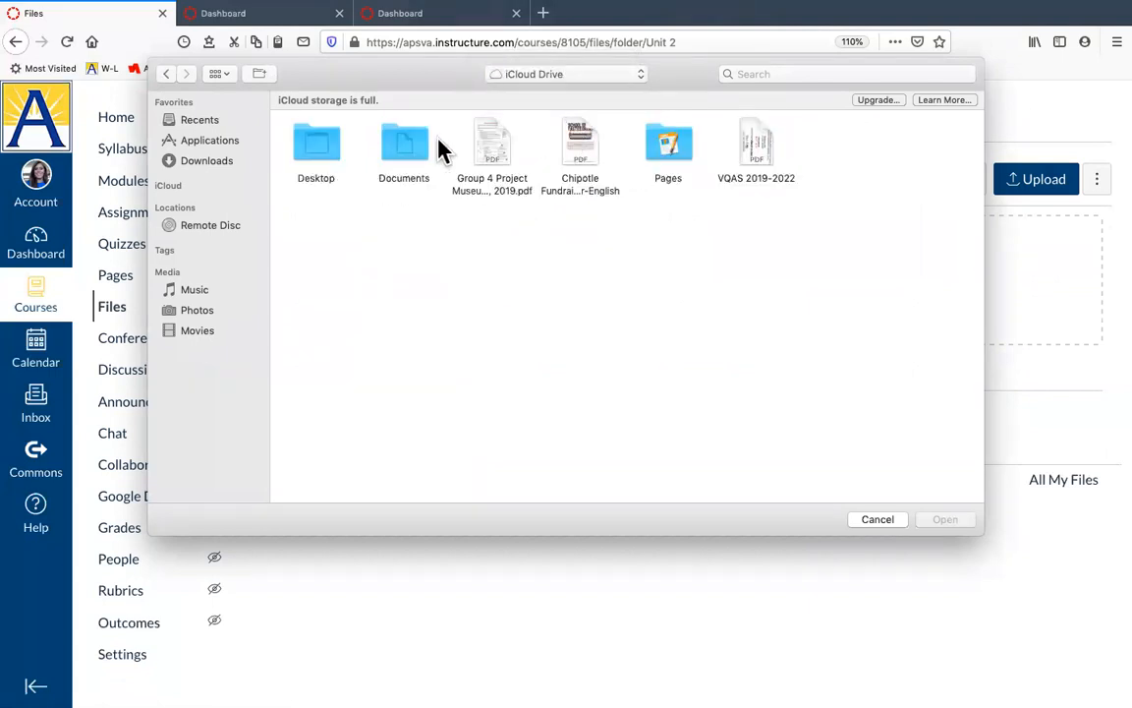
click(616, 75)
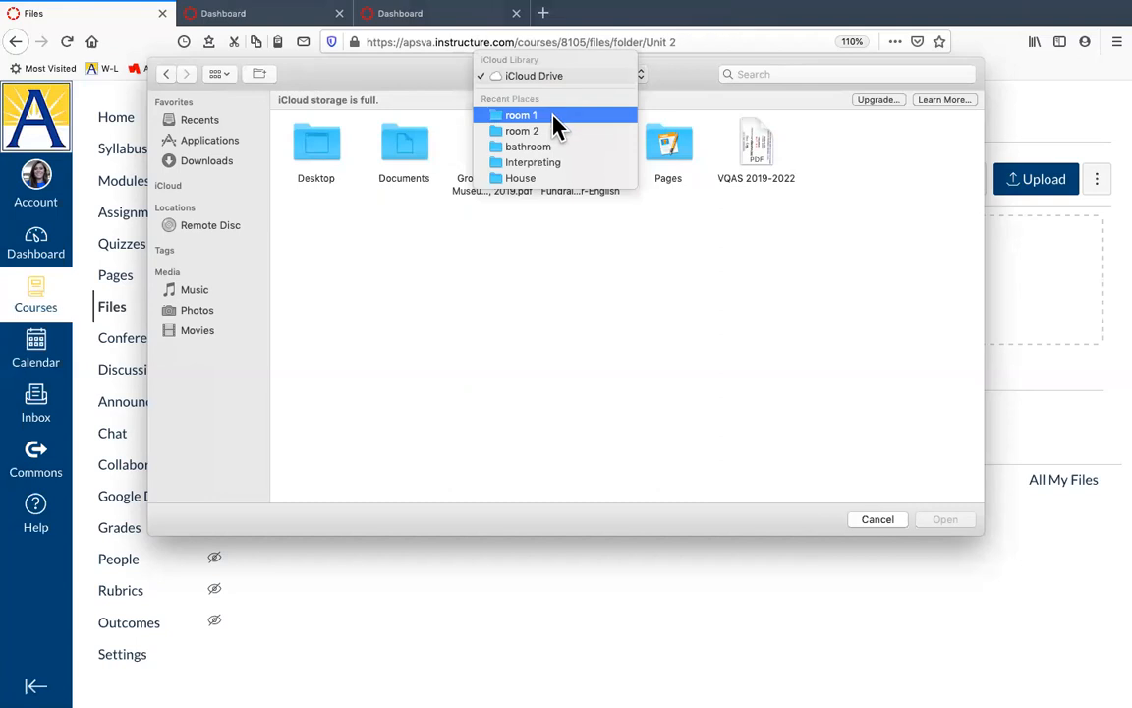
click(381, 227)
double_click(313, 149)
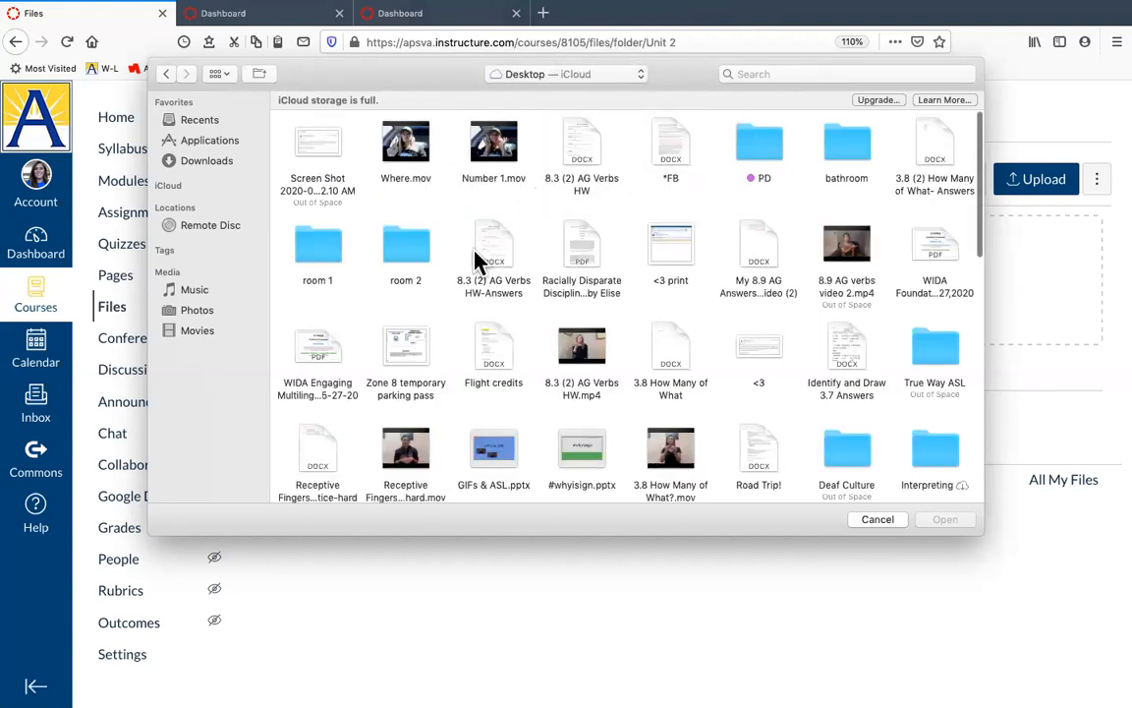
Choose the age practice- unit 4 document from the Desktop and upload it to the Unit 2 folder
scroll(479, 261, down, 10)
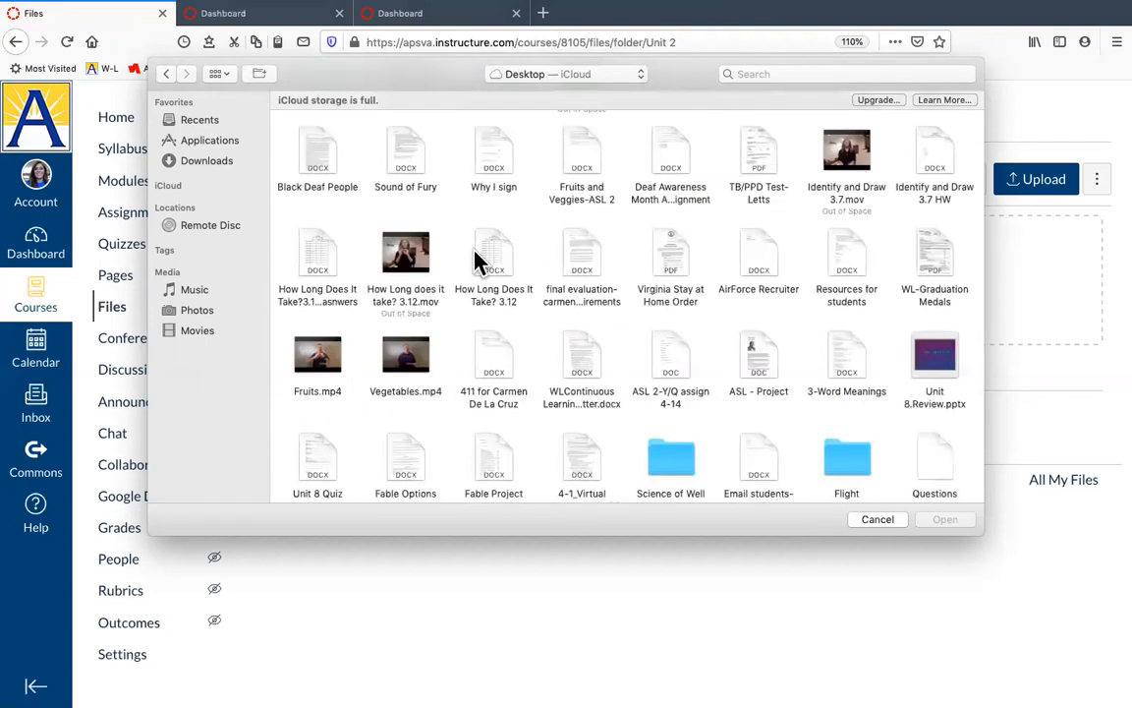
scroll(476, 258, down, 5)
scroll(477, 297, up, 14)
scroll(476, 297, down, 14)
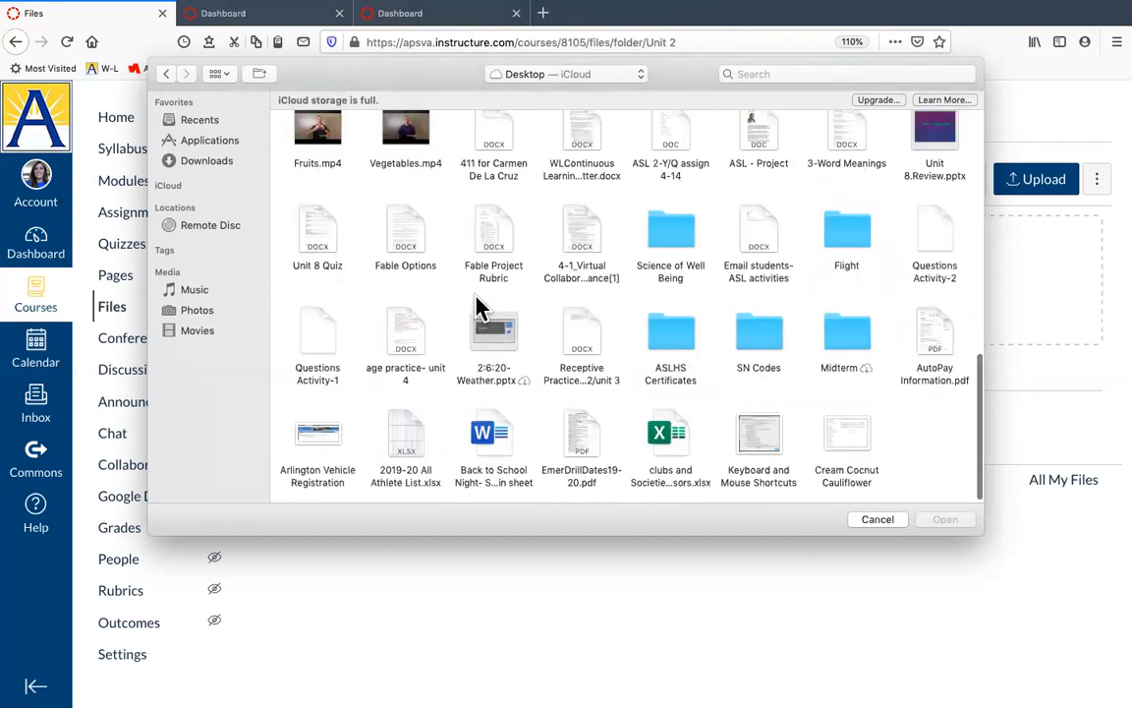
click(404, 432)
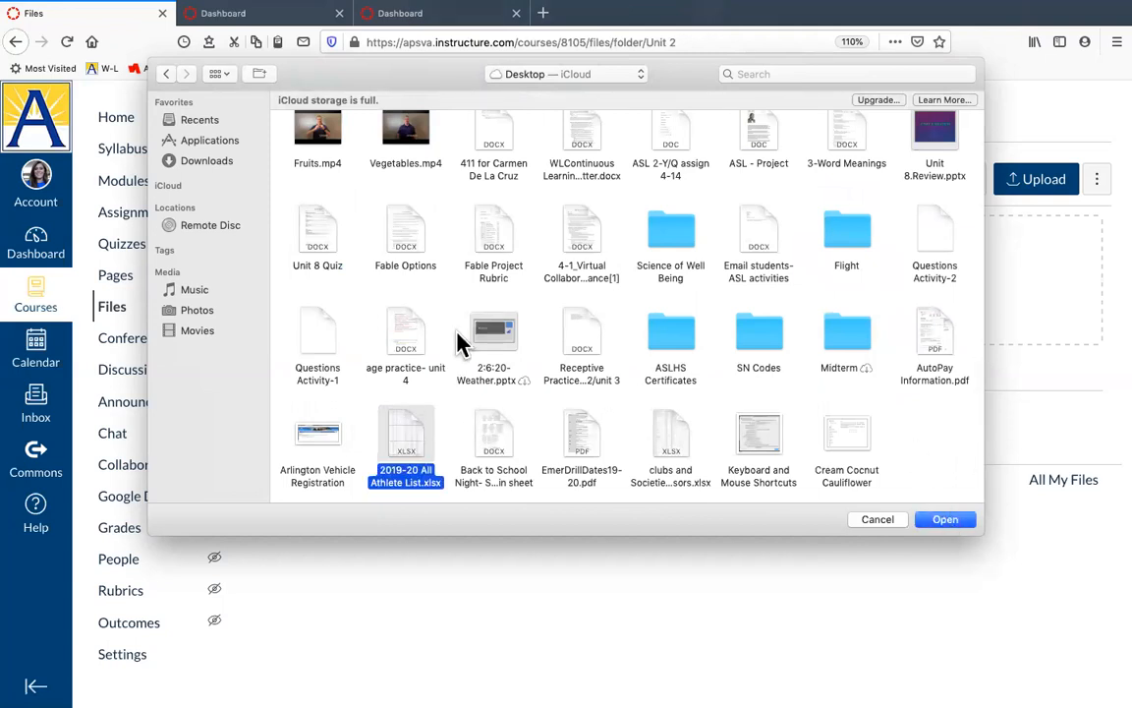
click(404, 337)
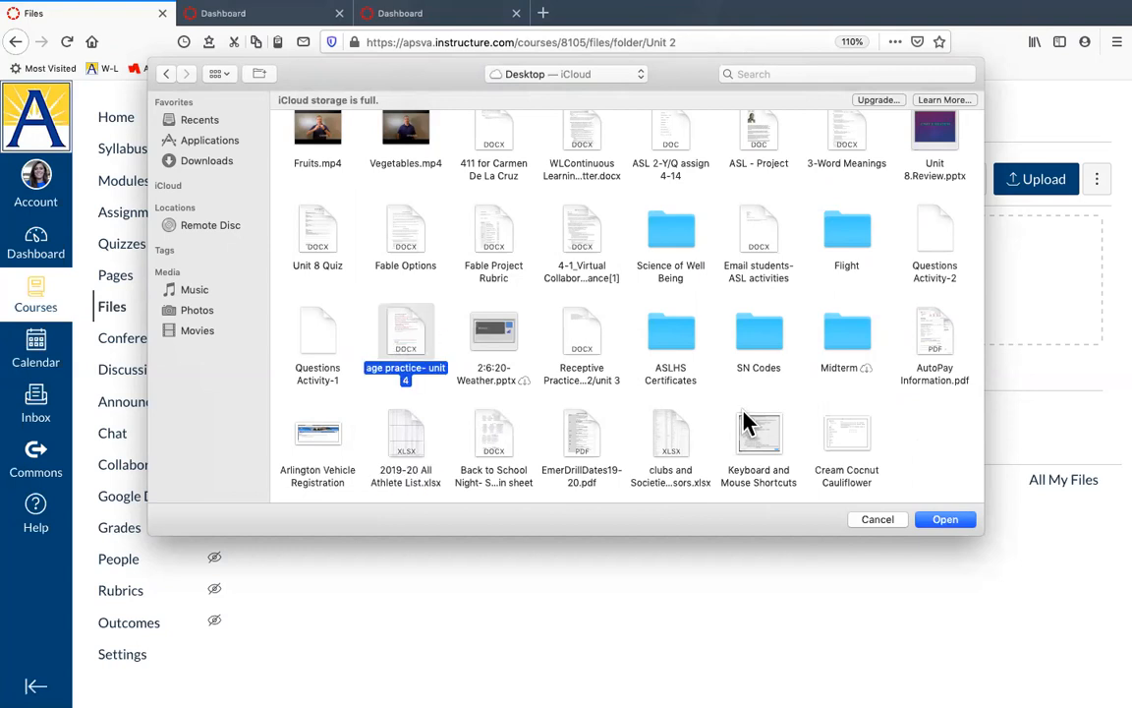
click(946, 521)
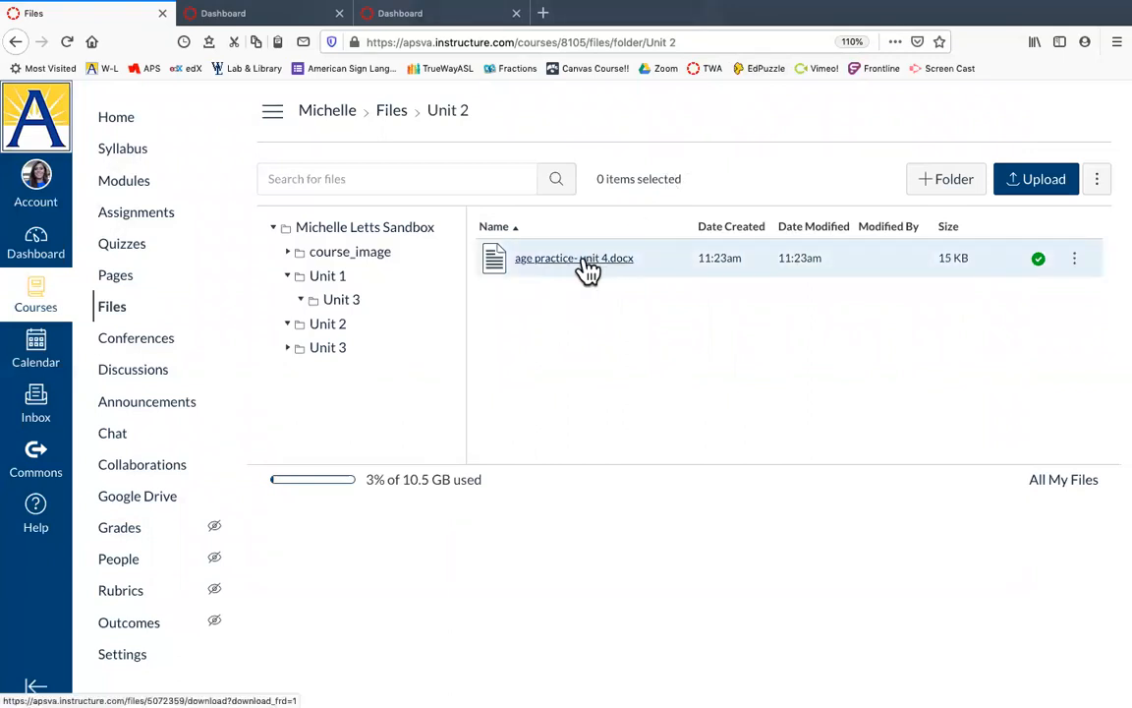
Switch to the computer's desktop and open the Fruits and Veggies-ASL 2 document in Word
key(ctrl+Right)
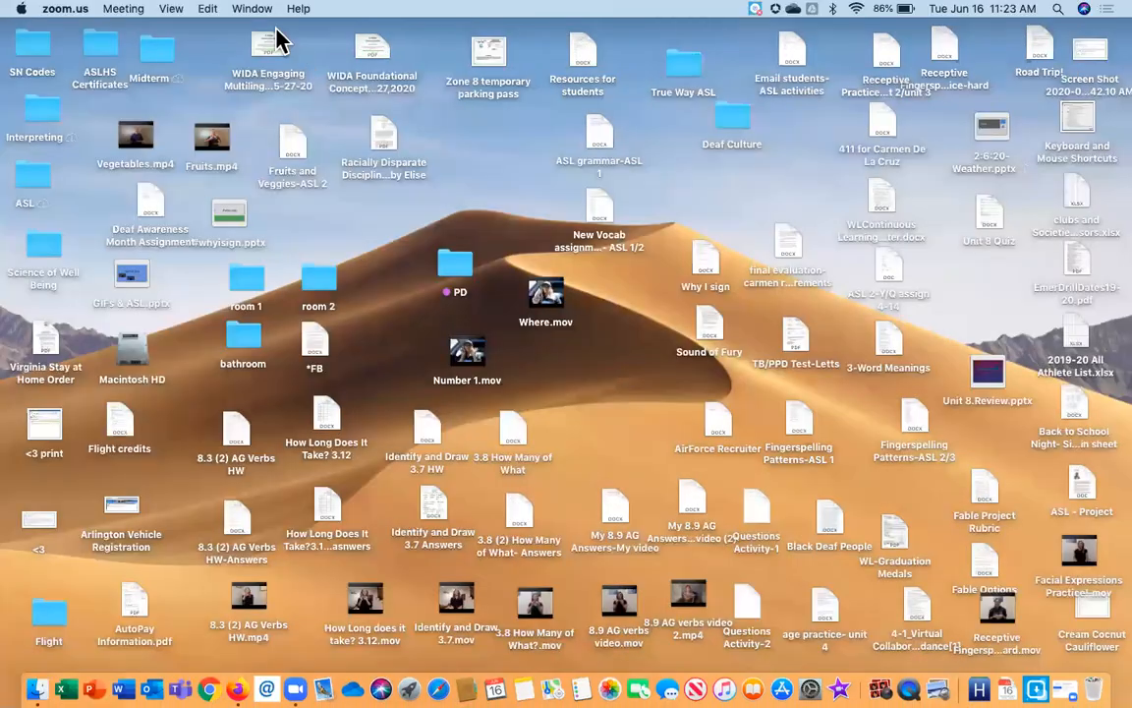
click(294, 144)
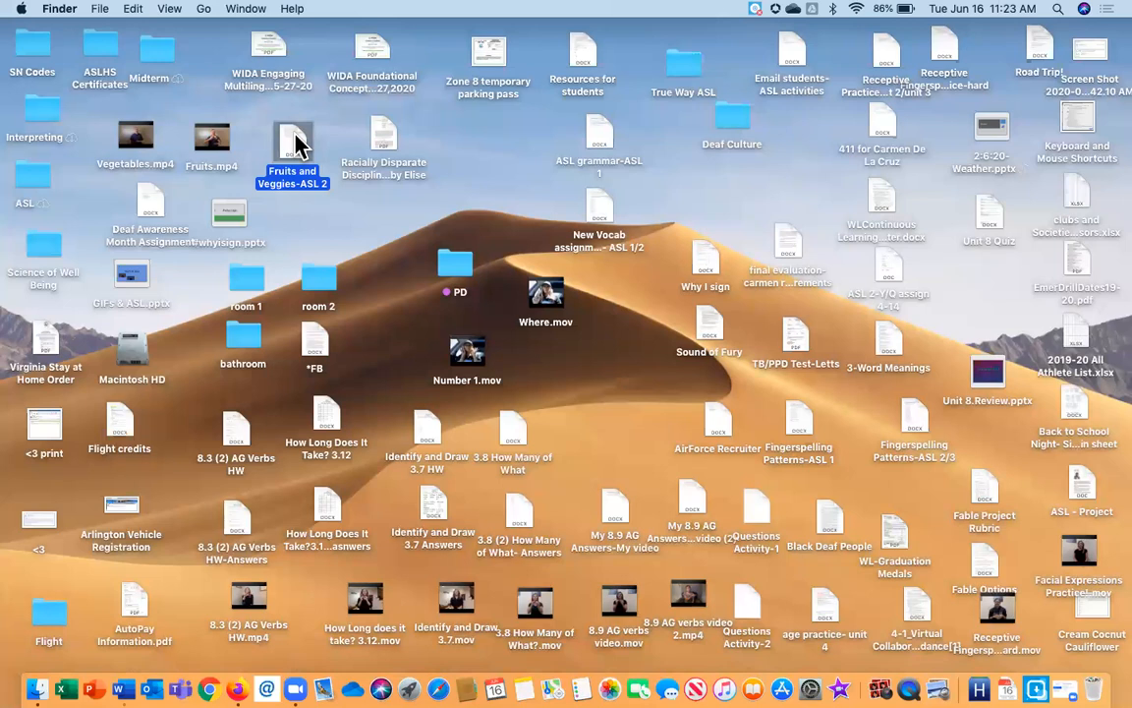
double_click(296, 145)
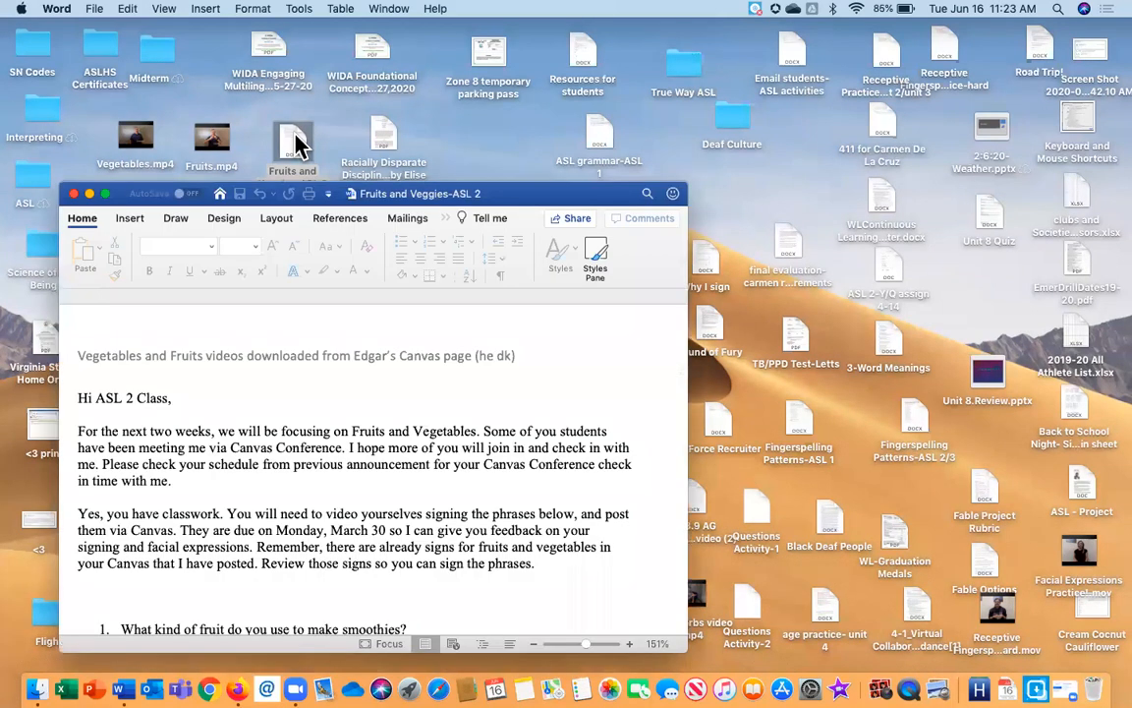
Make the "Hi ASL 2 Class," greeting red and bold, and close the document
triple_click(118, 405)
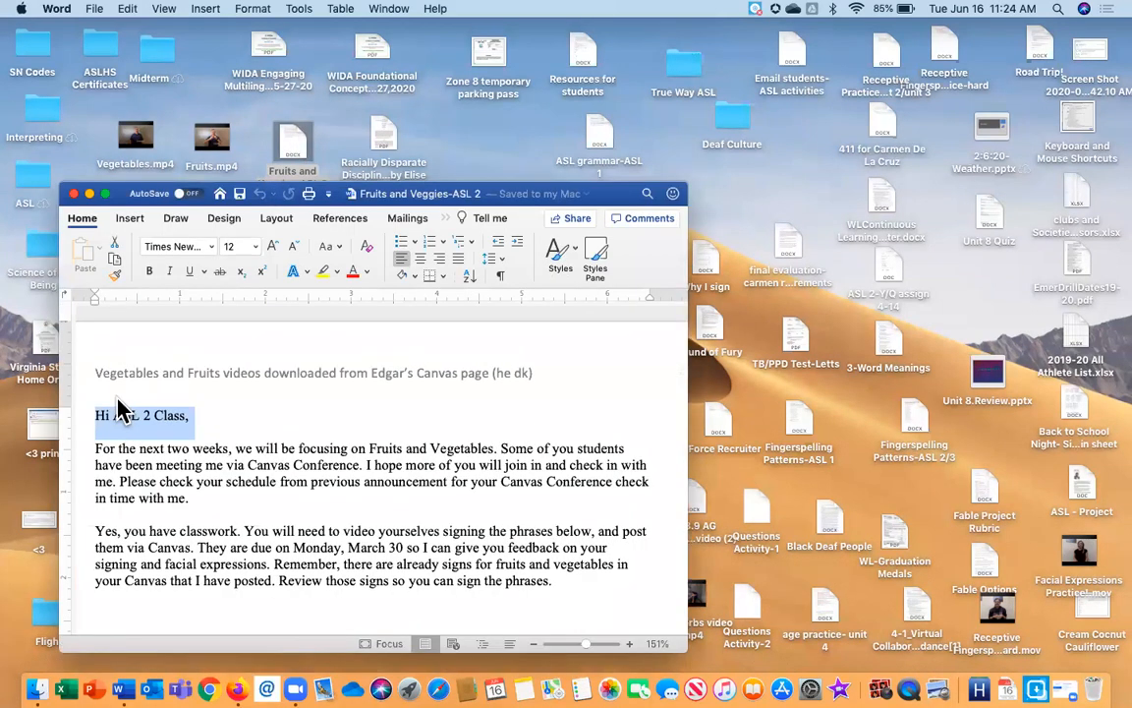
drag(616, 202, 859, 209)
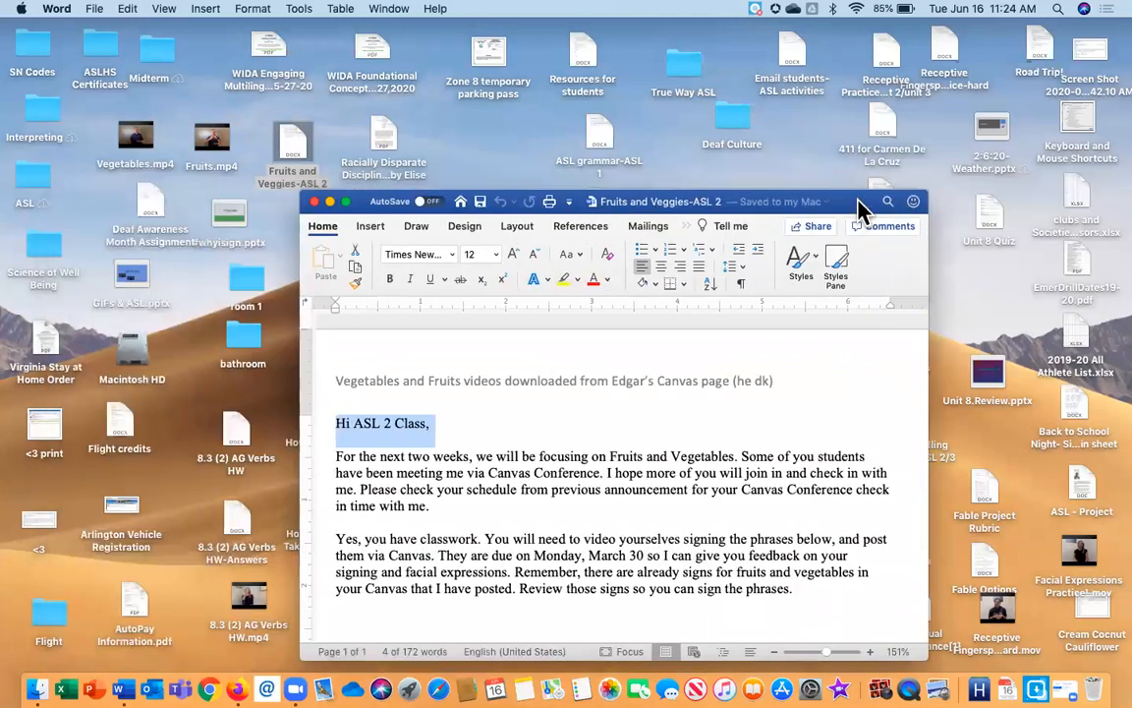
click(592, 281)
click(390, 282)
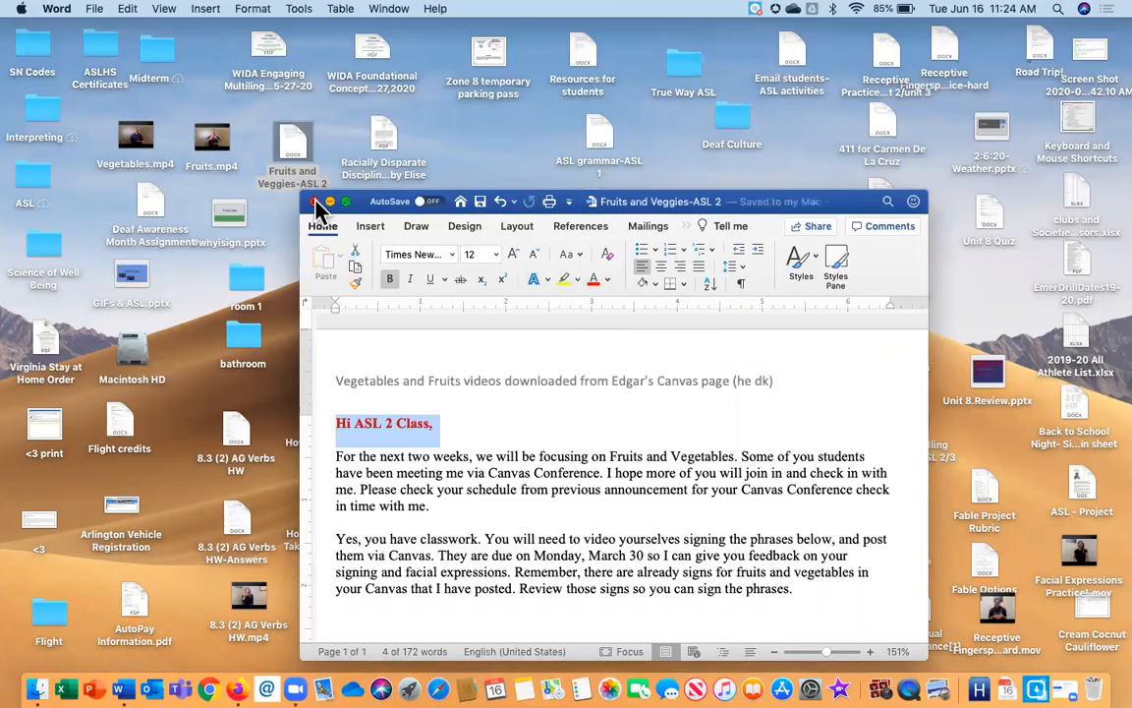
click(314, 201)
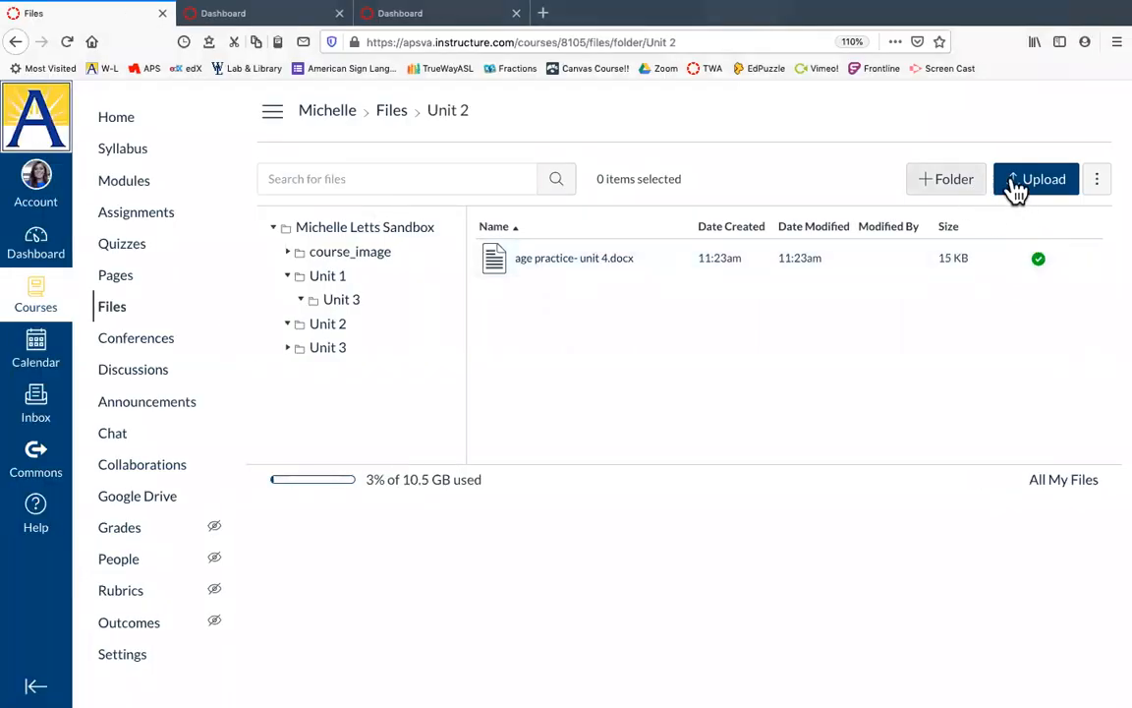
Upload the Fruits and Veggies-ASL 2 document from the Desktop to the Unit 2 folder, then preview the uploaded file and close the preview
click(1025, 187)
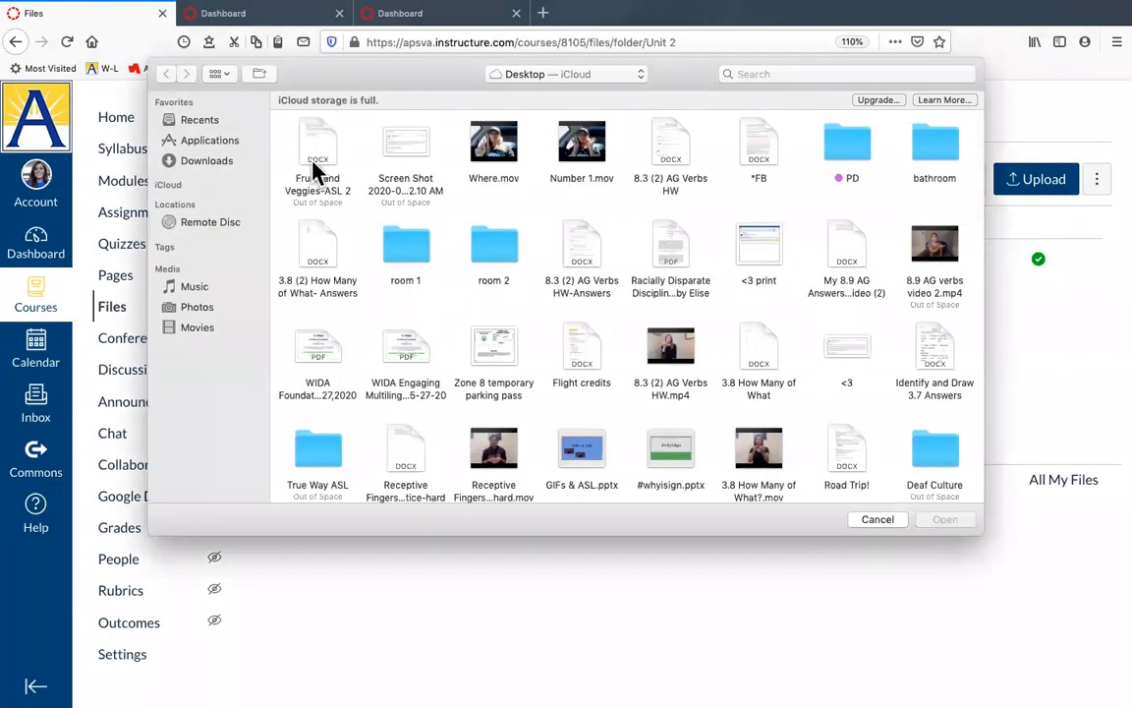
click(315, 147)
click(942, 521)
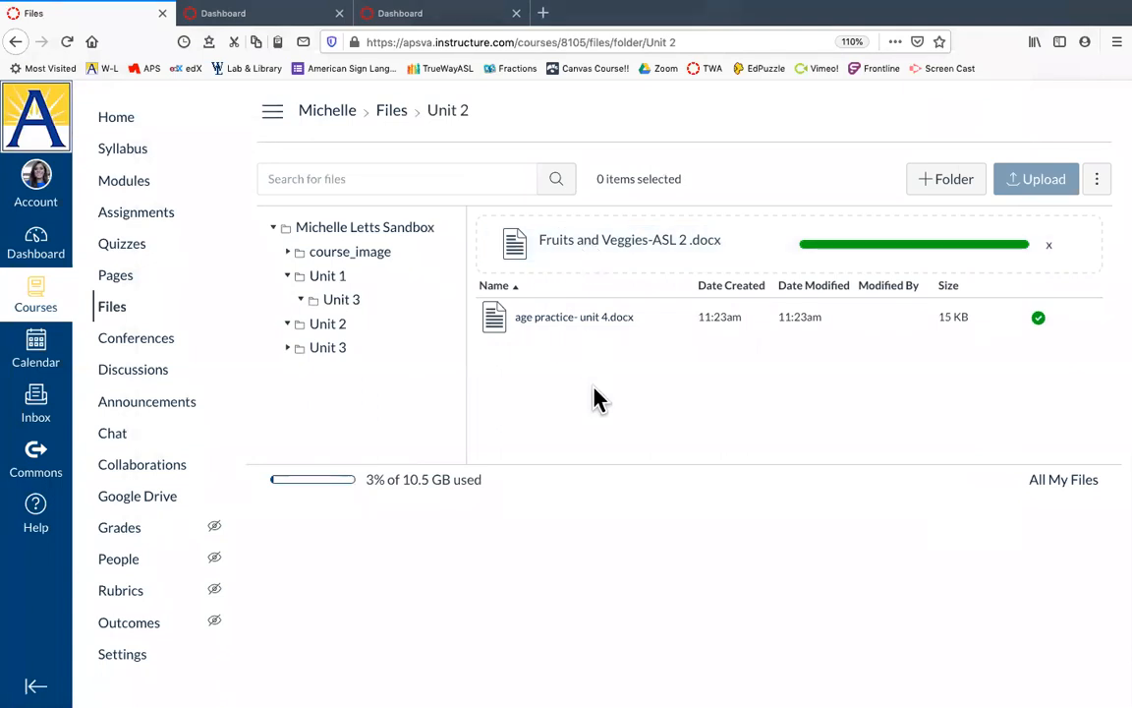
click(580, 305)
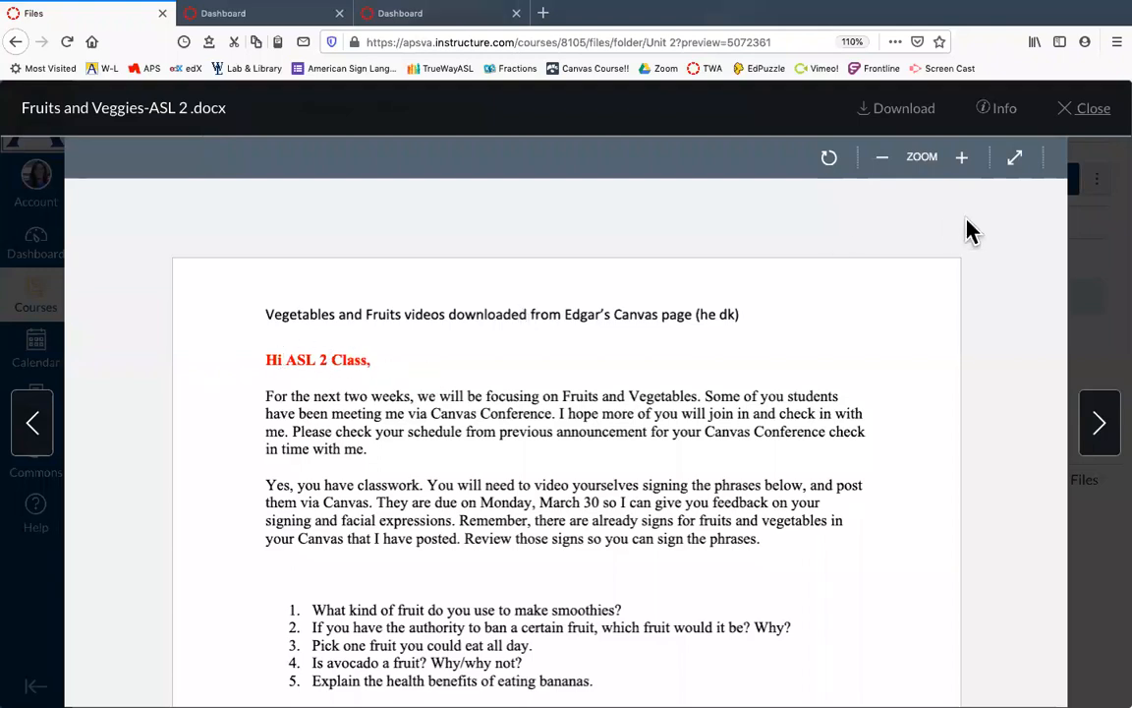
click(1092, 110)
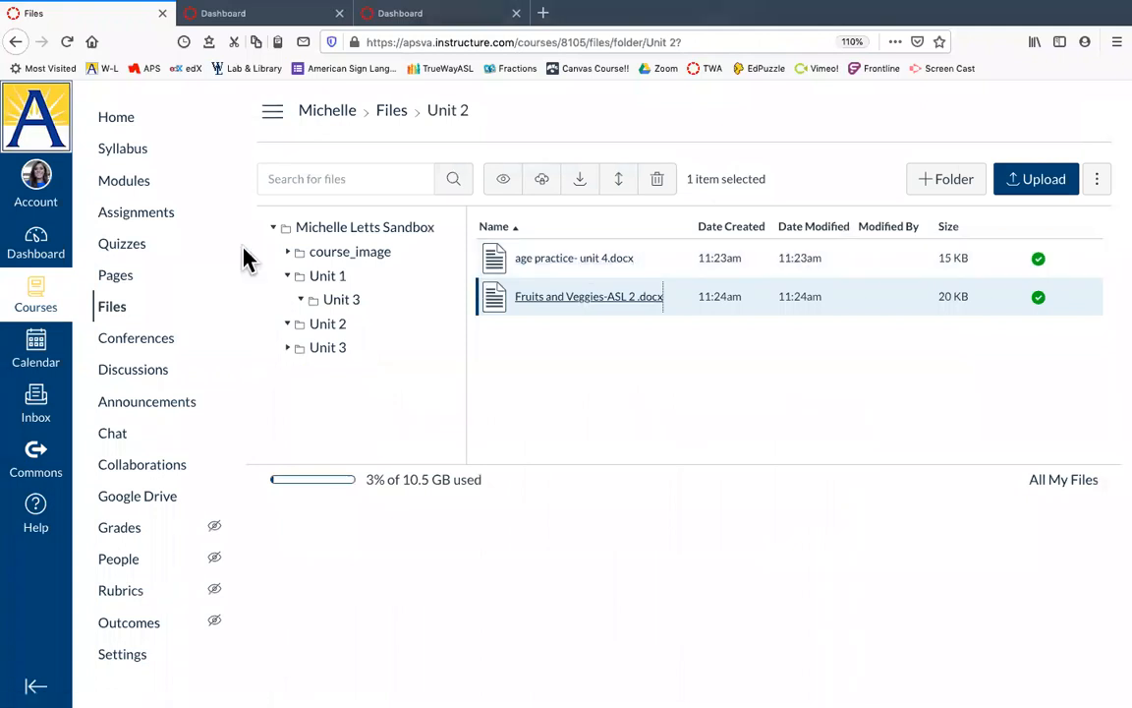
Start a new conference in the course's Conferences area and open the choices for its conference type
click(157, 339)
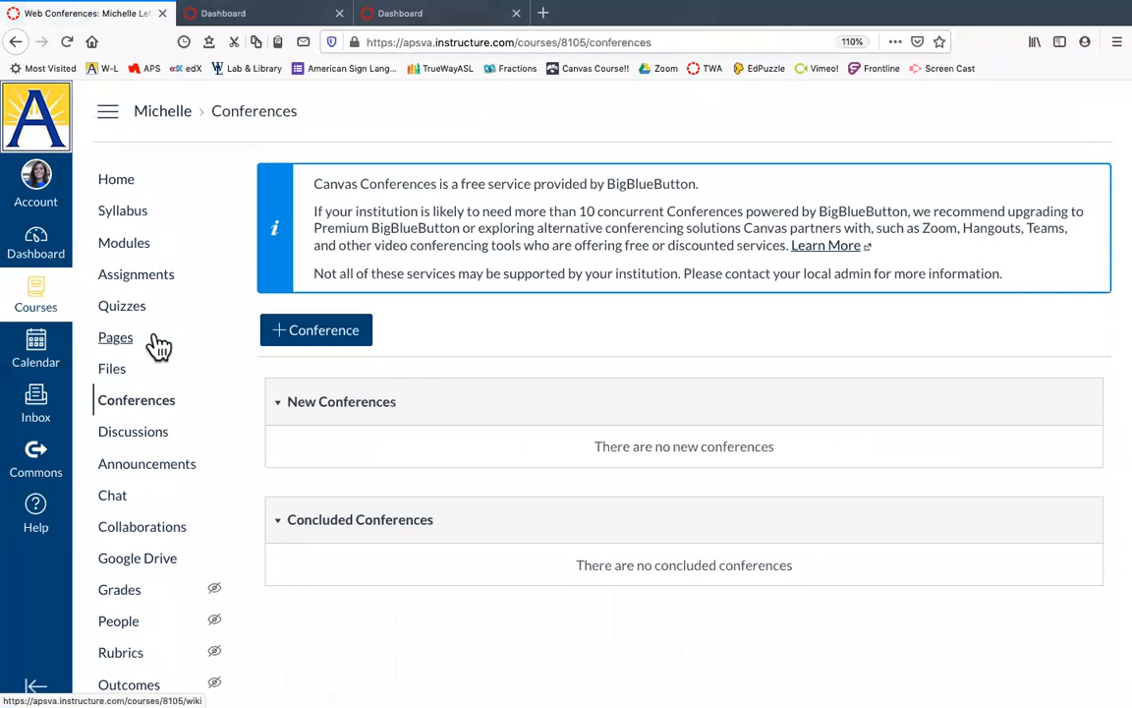
click(315, 334)
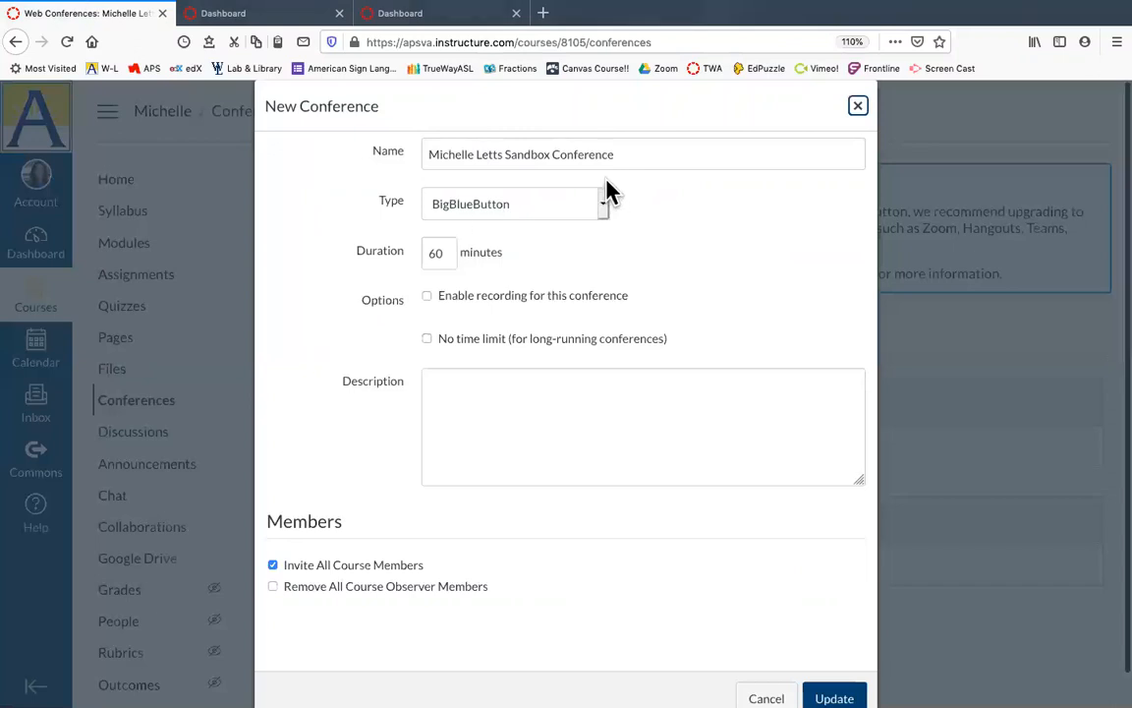
drag(430, 154, 497, 200)
click(516, 207)
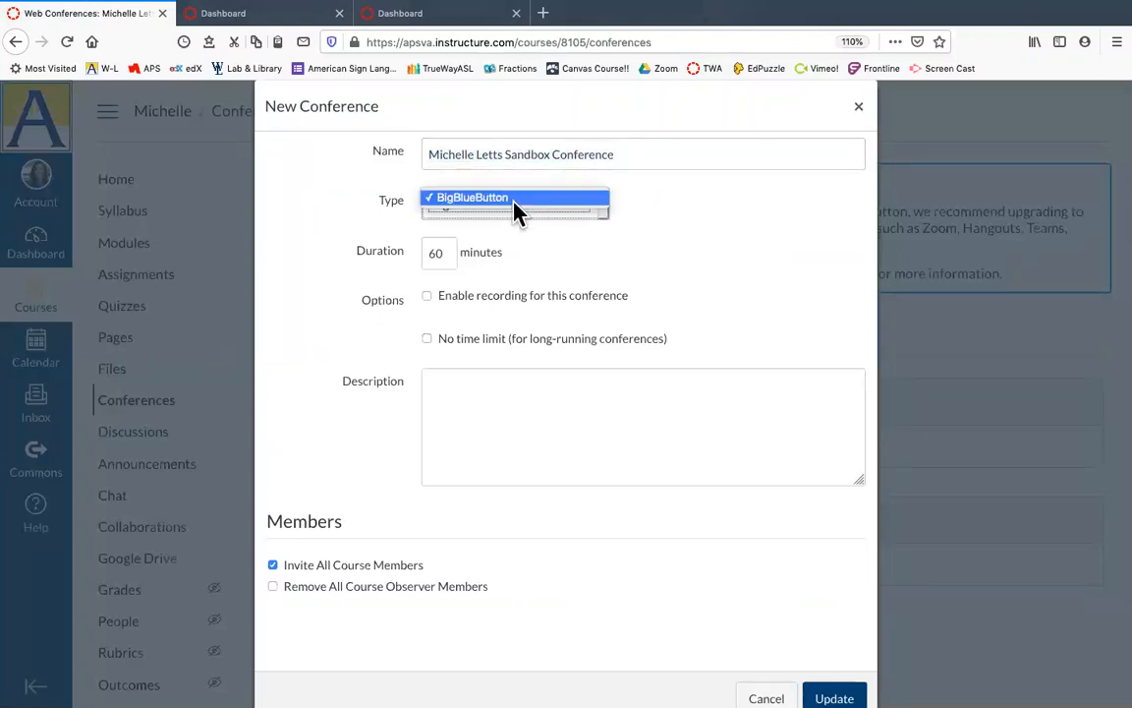
click(516, 204)
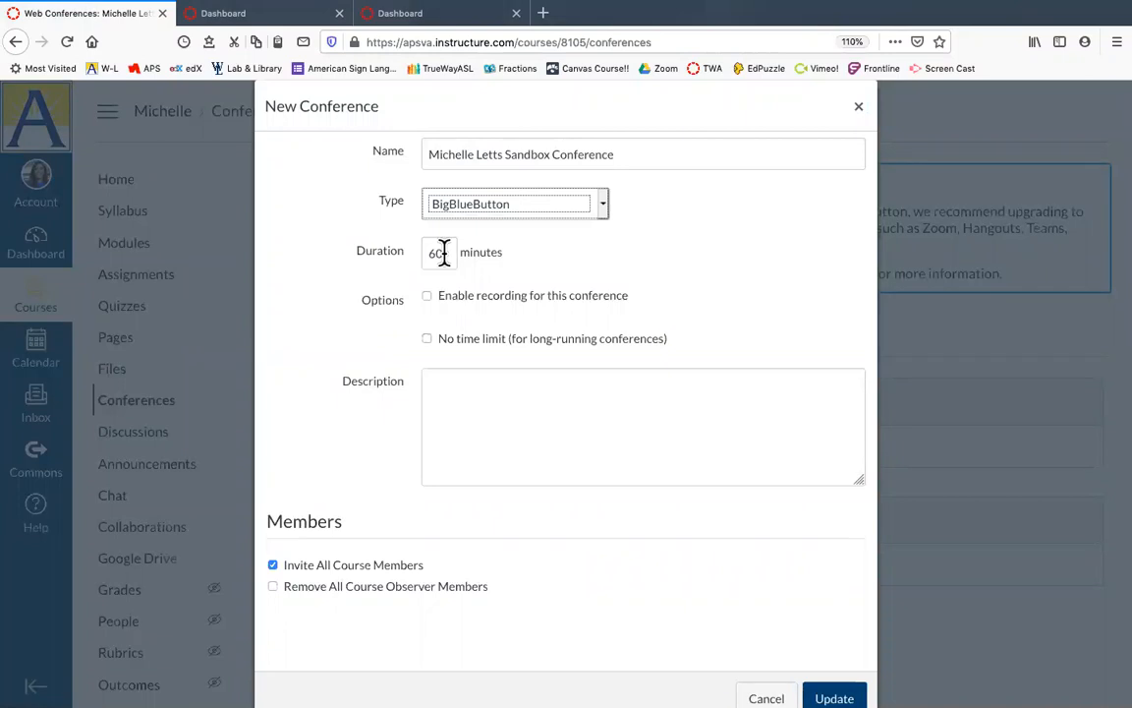
click(479, 309)
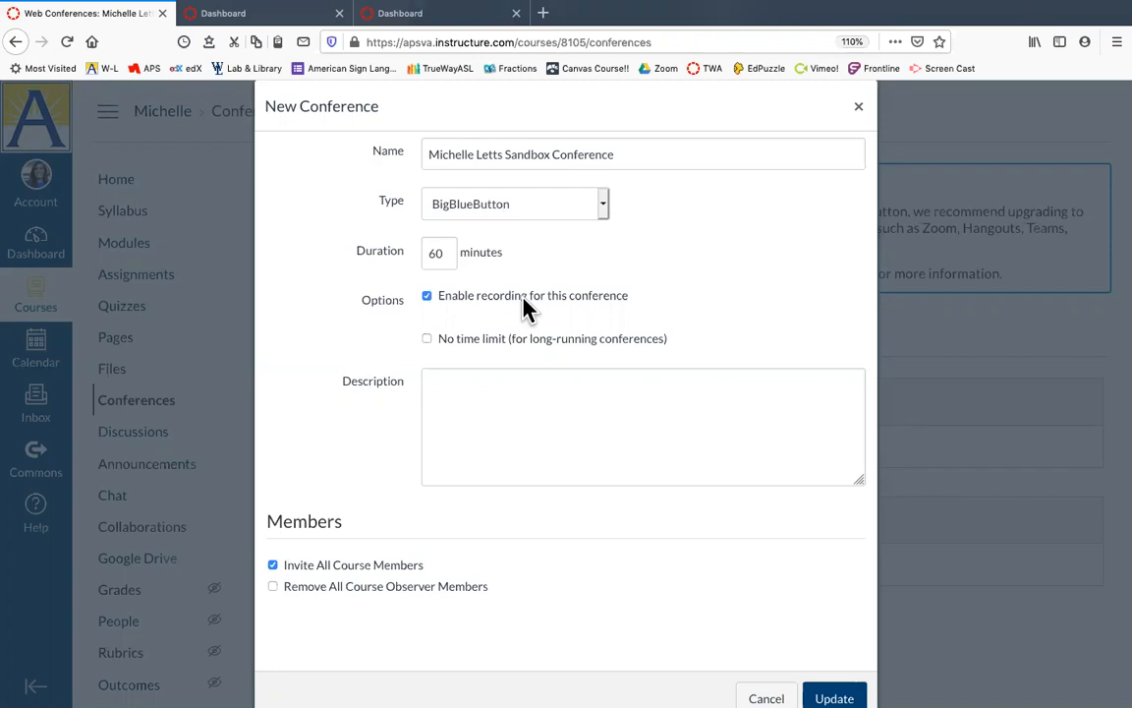
click(445, 399)
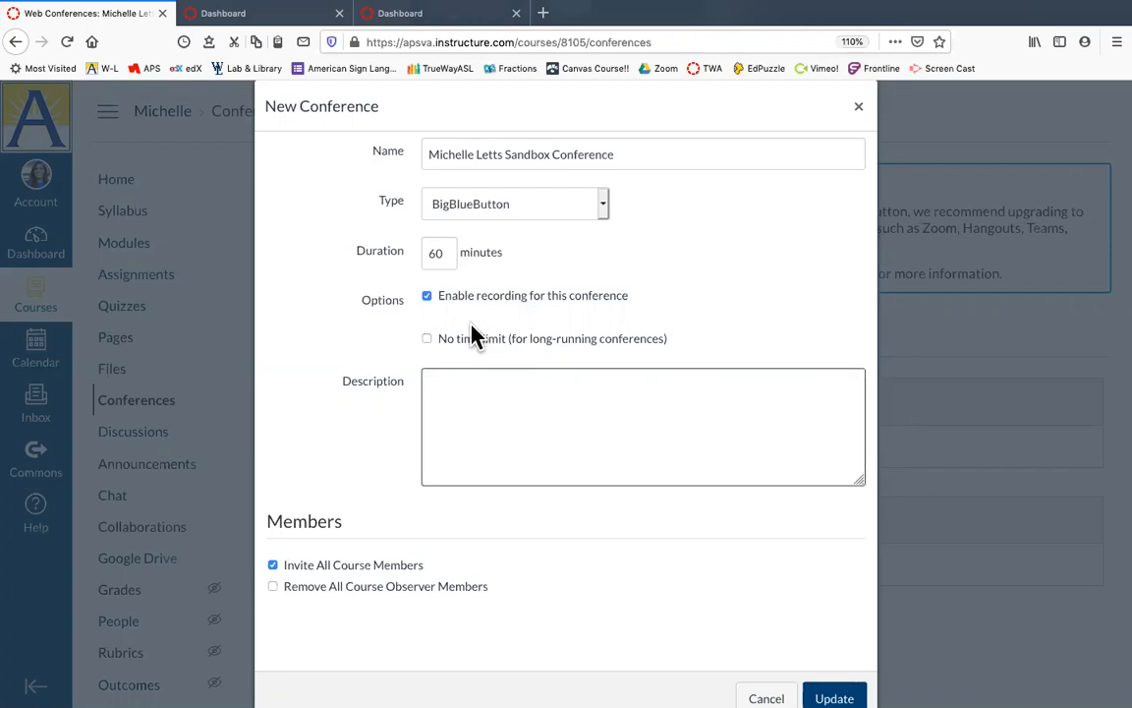
click(338, 567)
scroll(338, 578, down, 3)
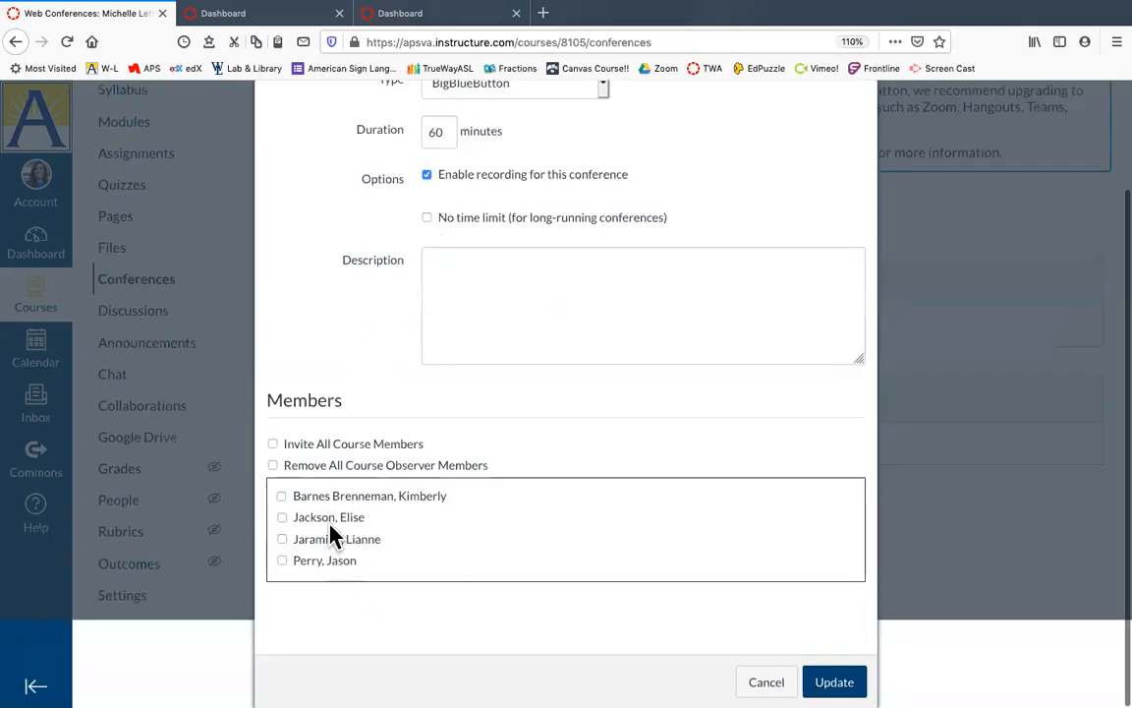
scroll(334, 536, up, 2)
click(283, 596)
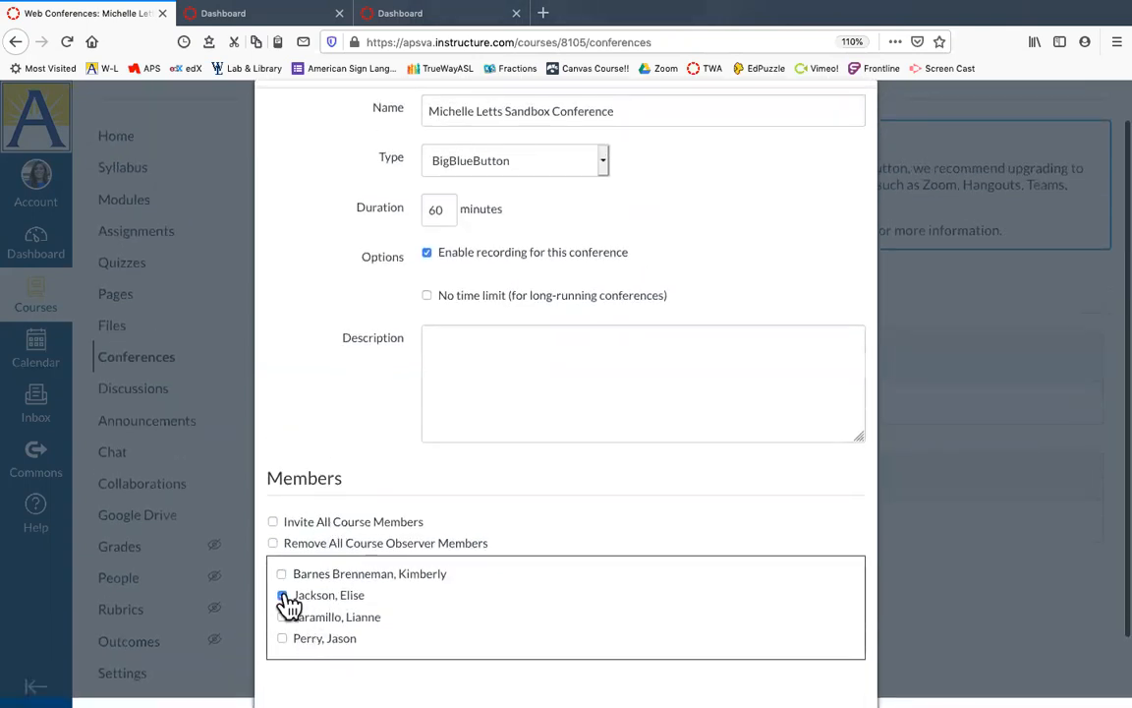
click(284, 597)
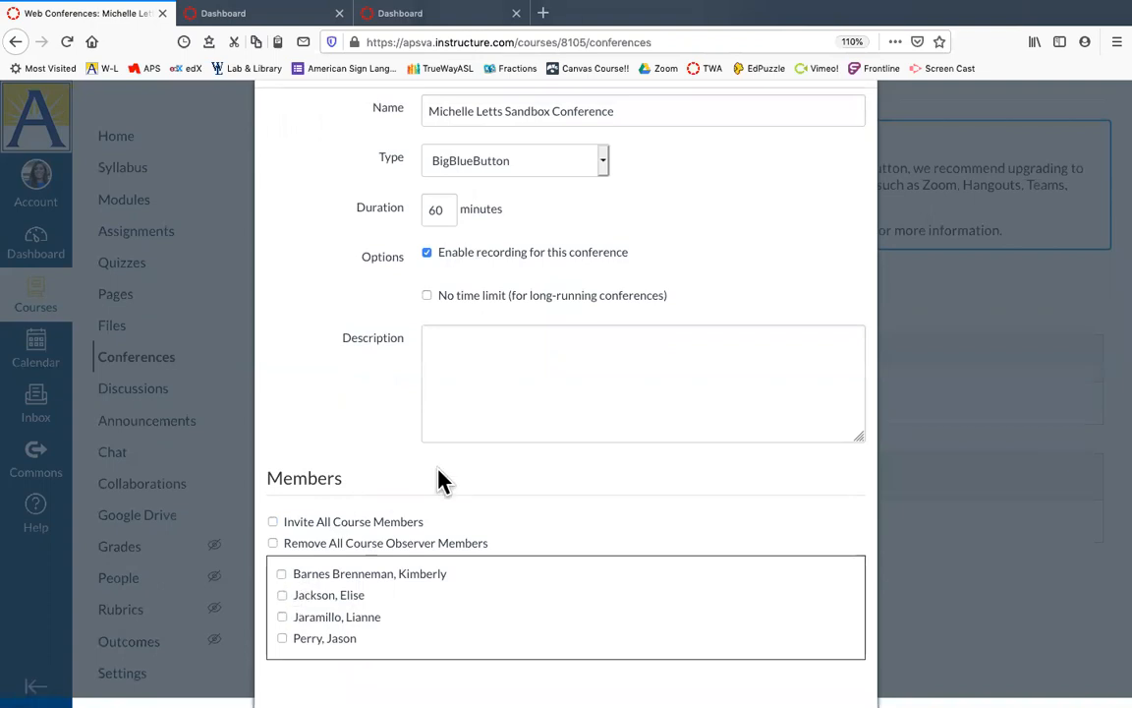
click(342, 529)
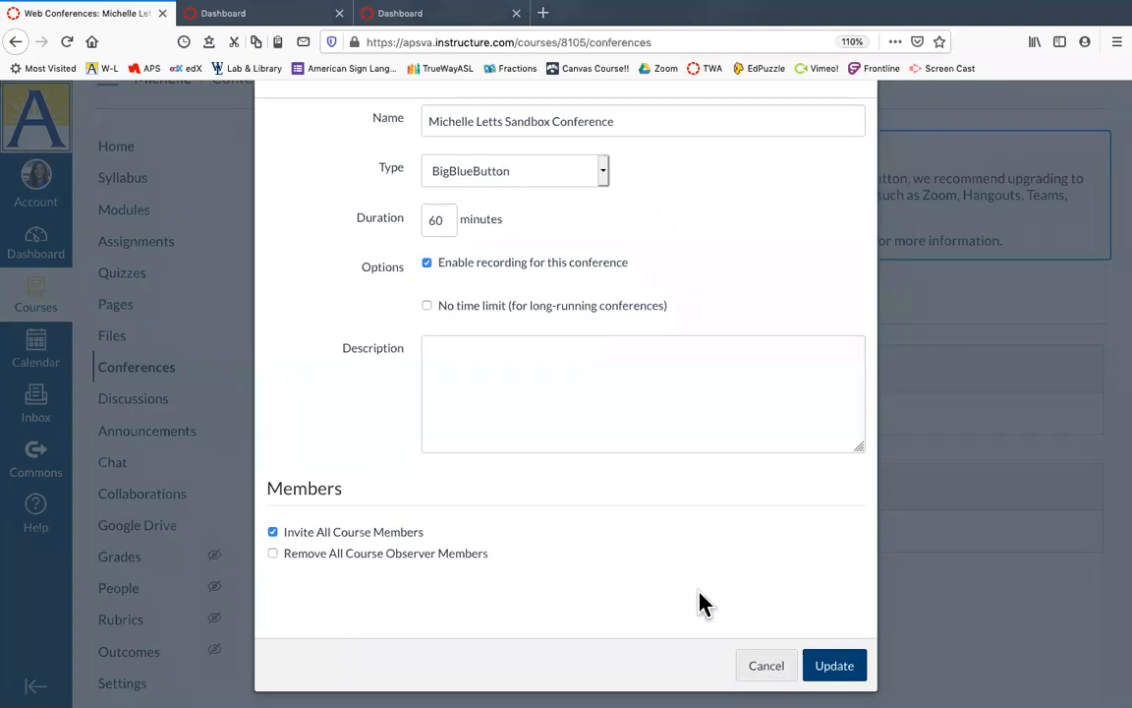
scroll(599, 466, up, 2)
scroll(598, 467, down, 2)
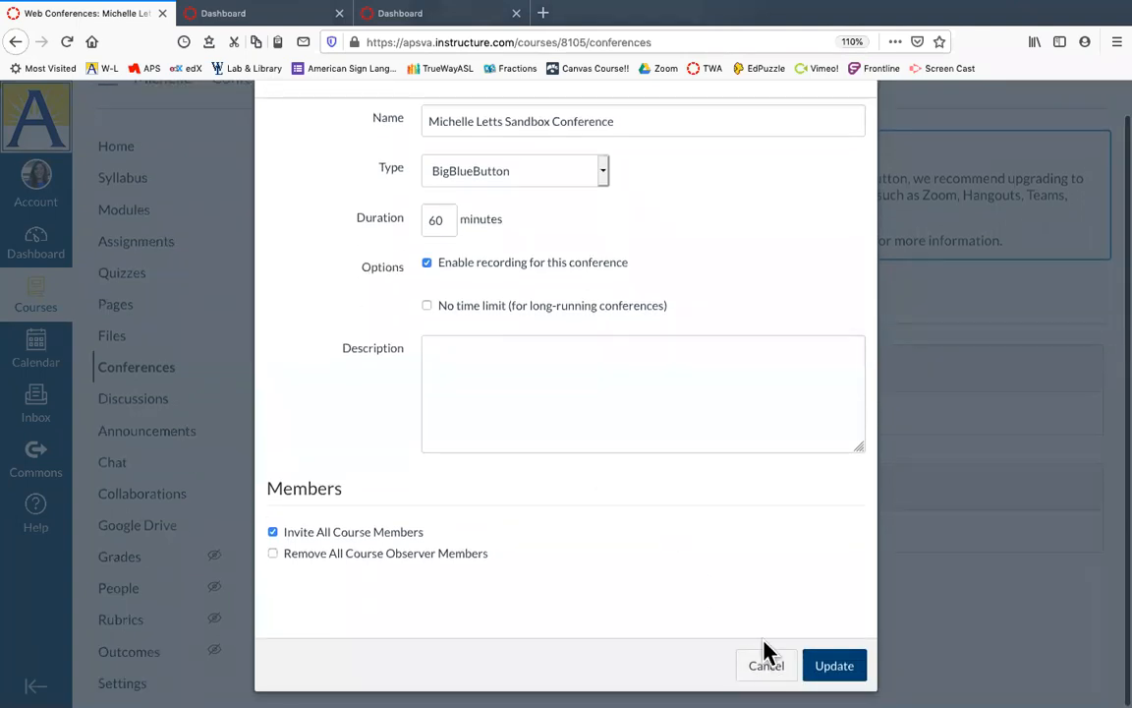
click(765, 665)
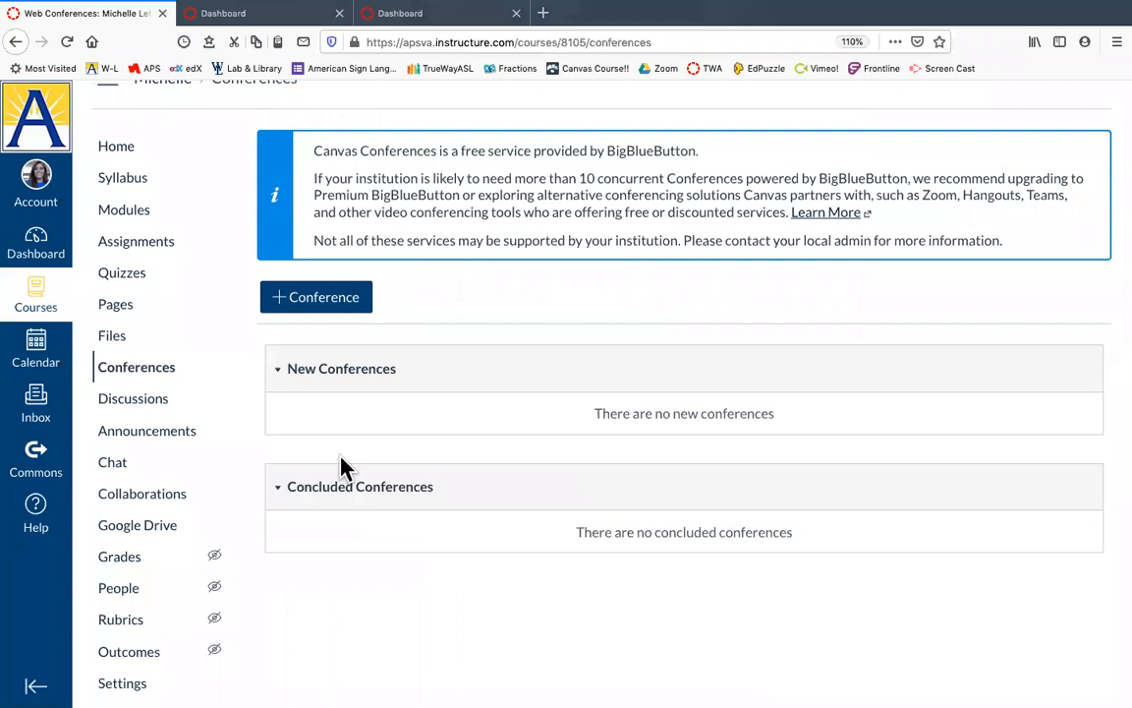
Create a conference named "Vocab review" with the description "Lets practice our unit 1 vocabulary words!"
click(311, 299)
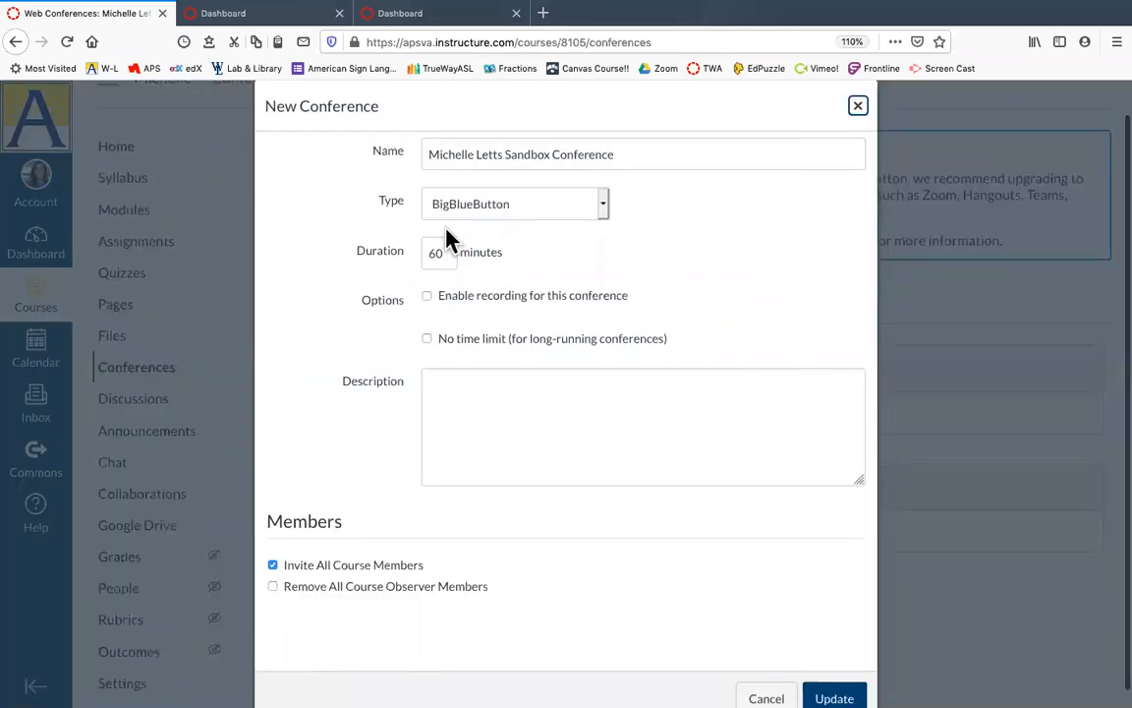
triple_click(489, 158)
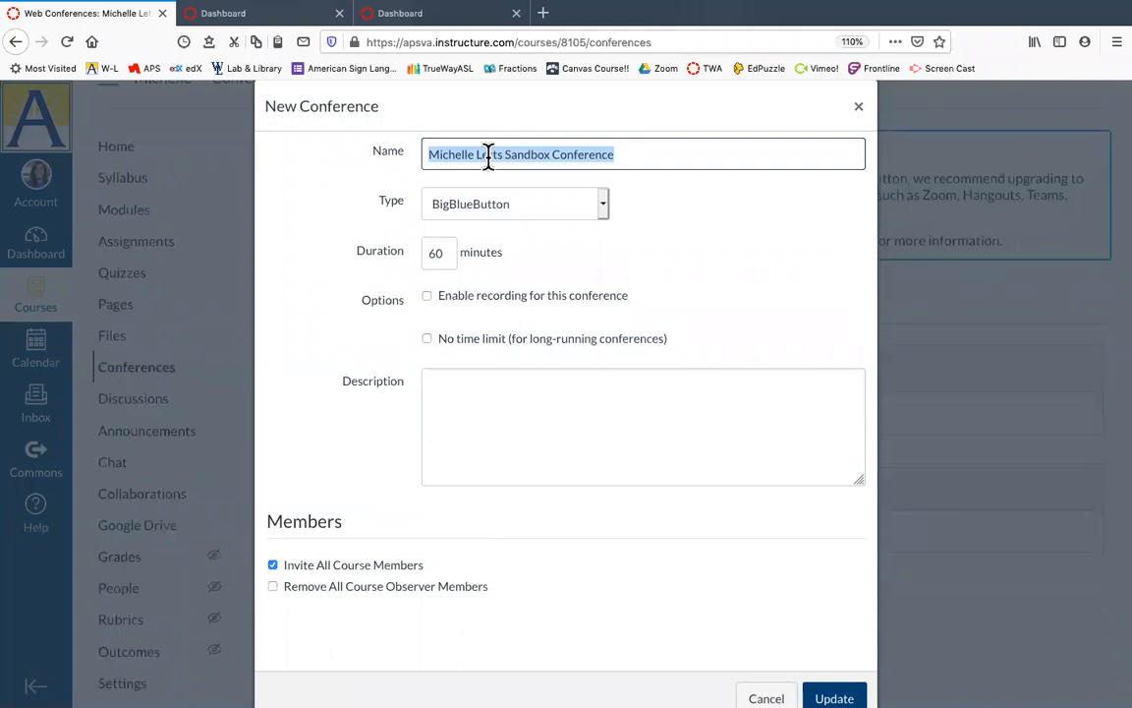
text(Vocab review)
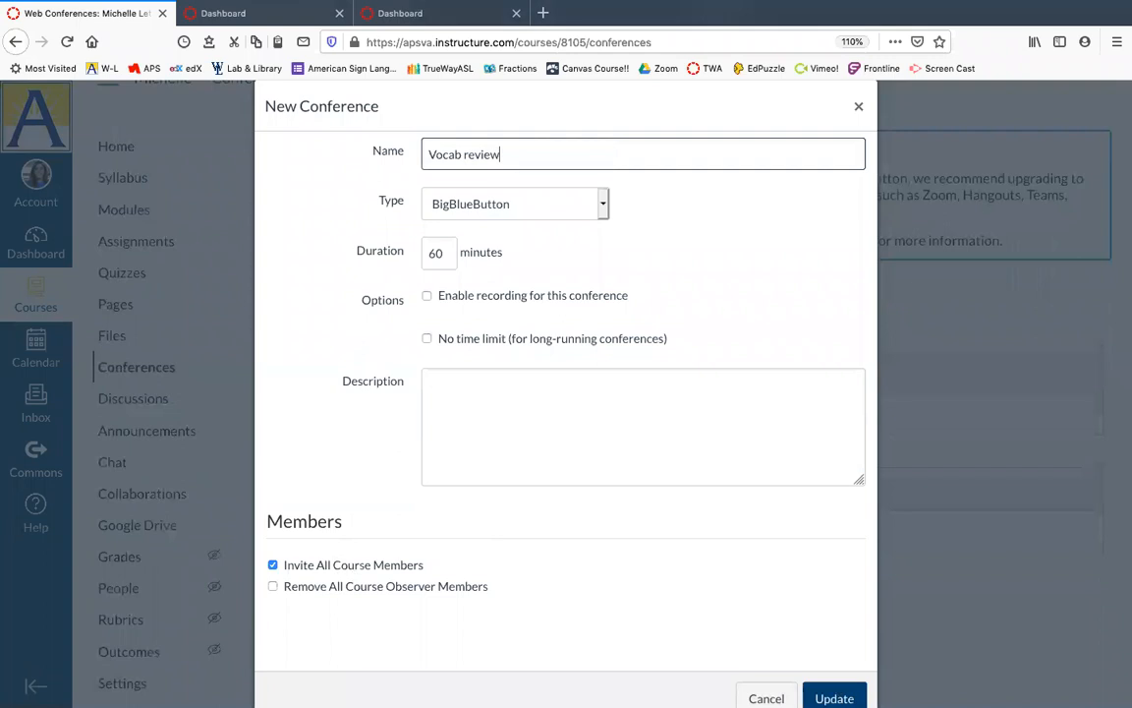
click(577, 398)
text(Let)
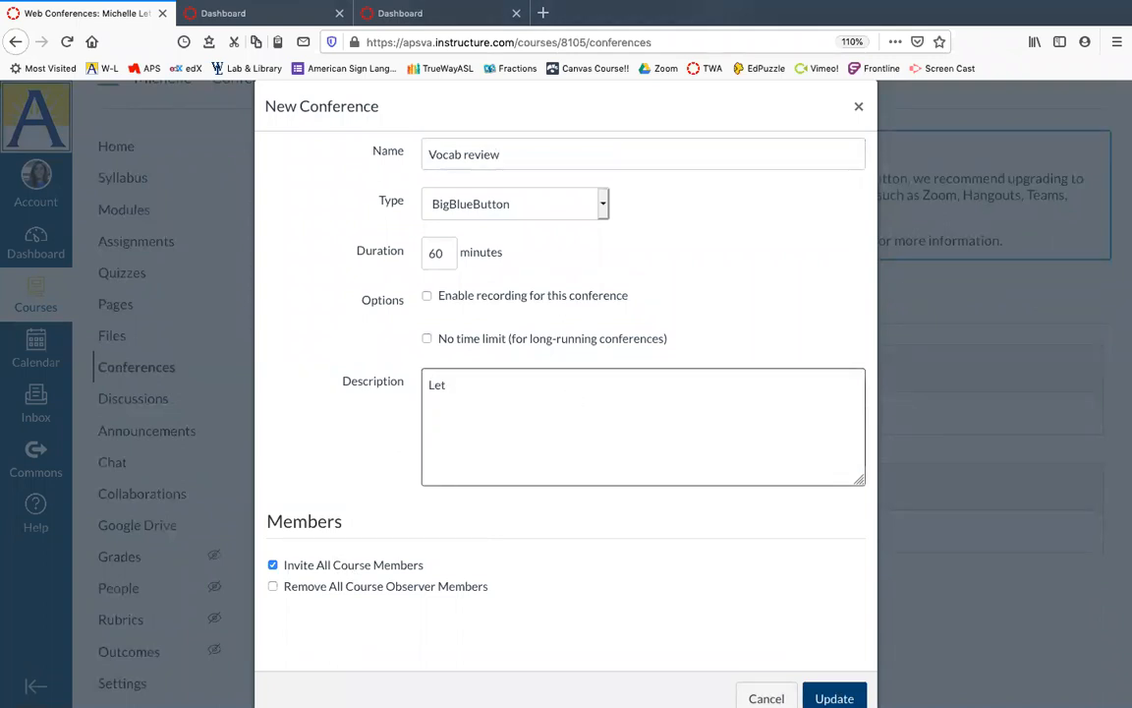
text(s practice our unit )
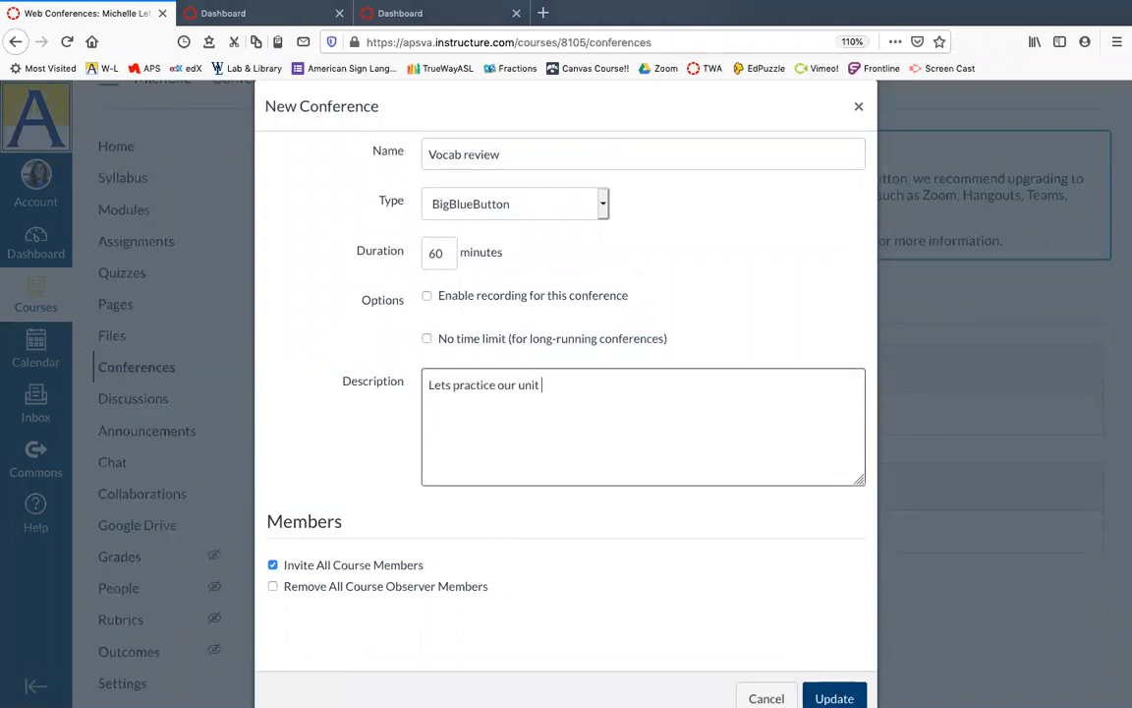
text(1 vocabulary words!)
click(834, 698)
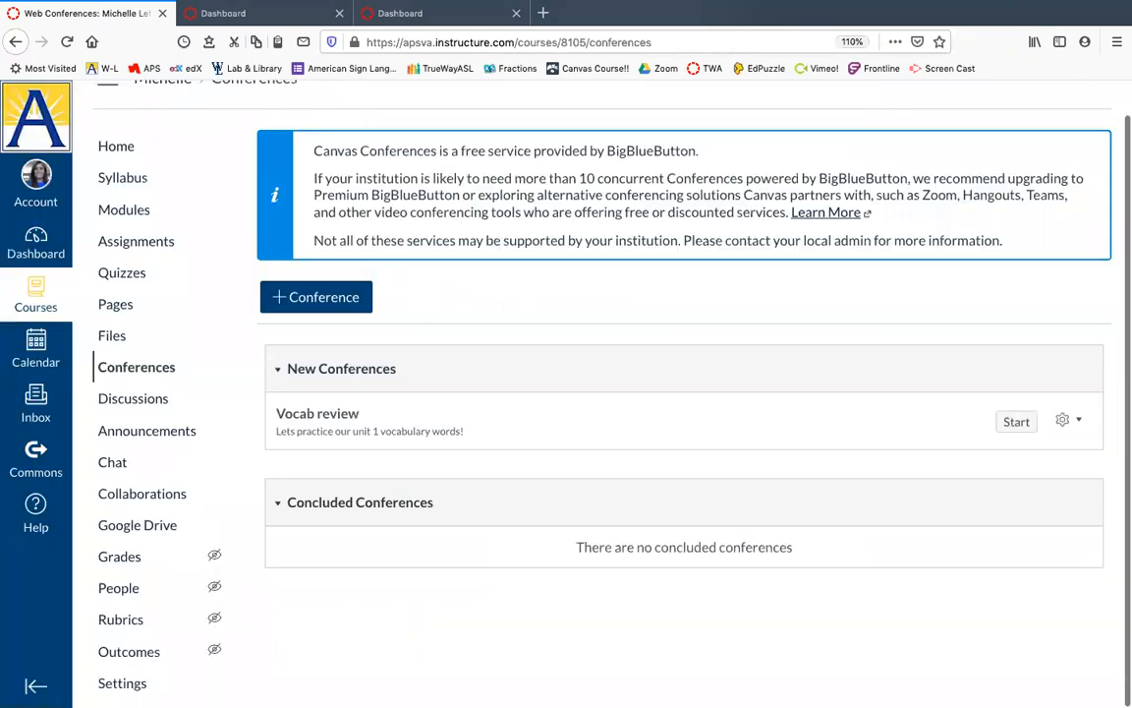
Start the Vocab review conference and join its audio with the internal microphone, allowing access and passing the echo test
click(1017, 422)
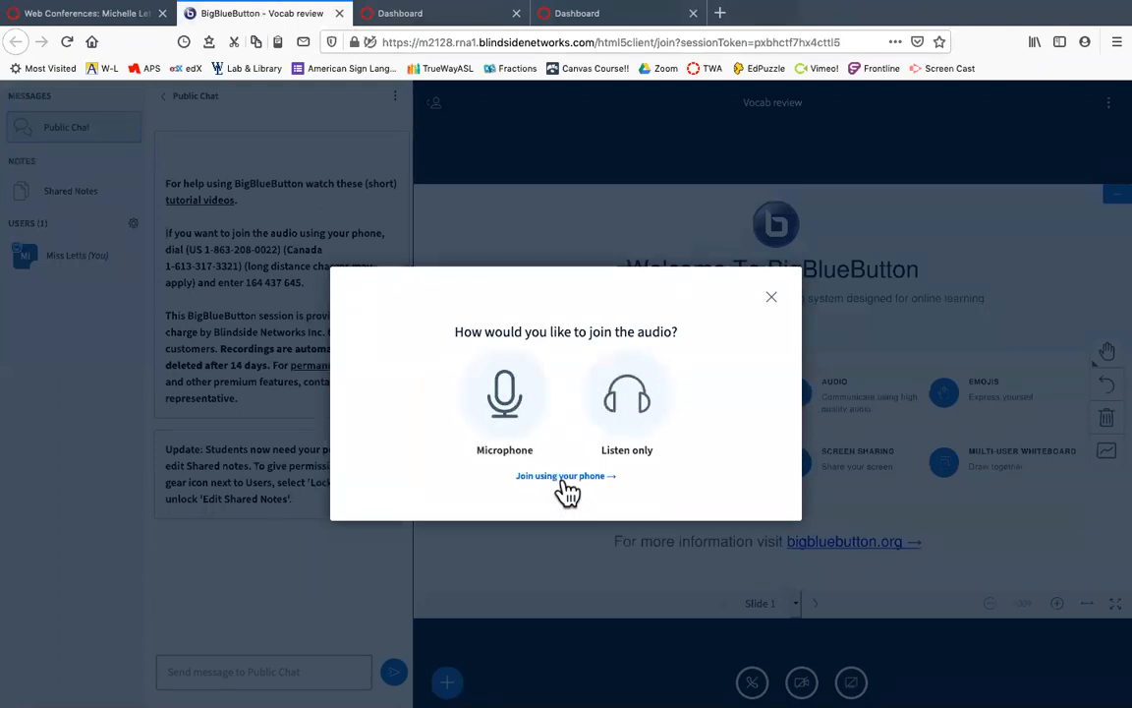
click(487, 405)
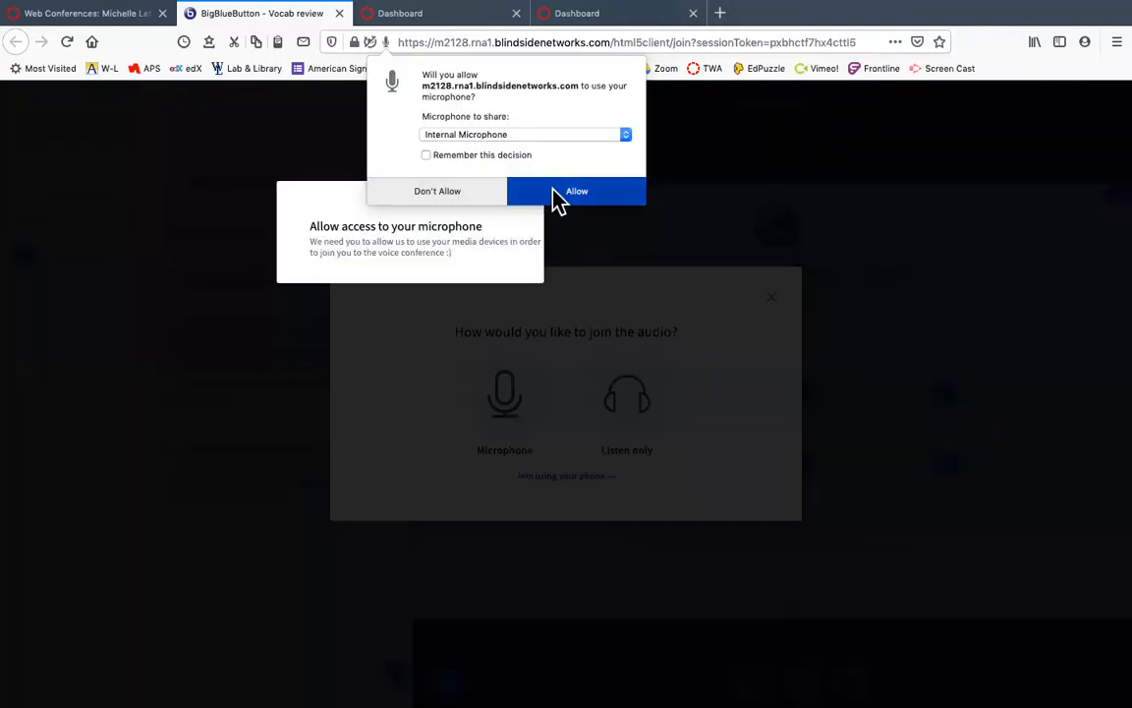
click(557, 196)
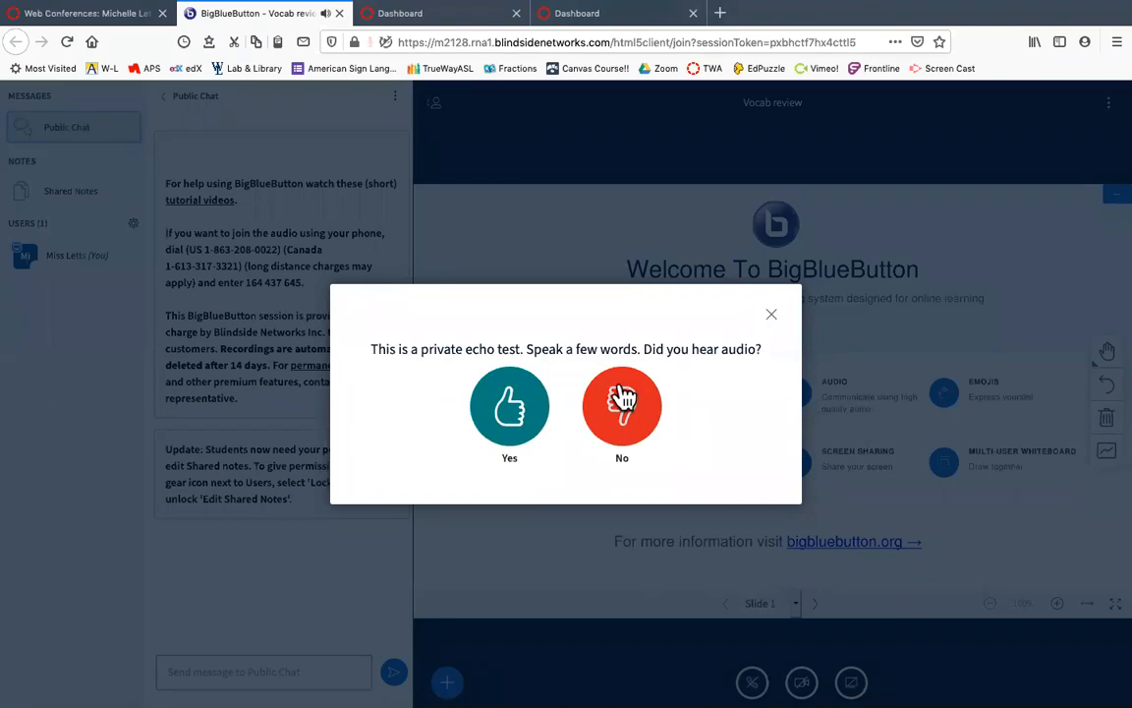
click(535, 397)
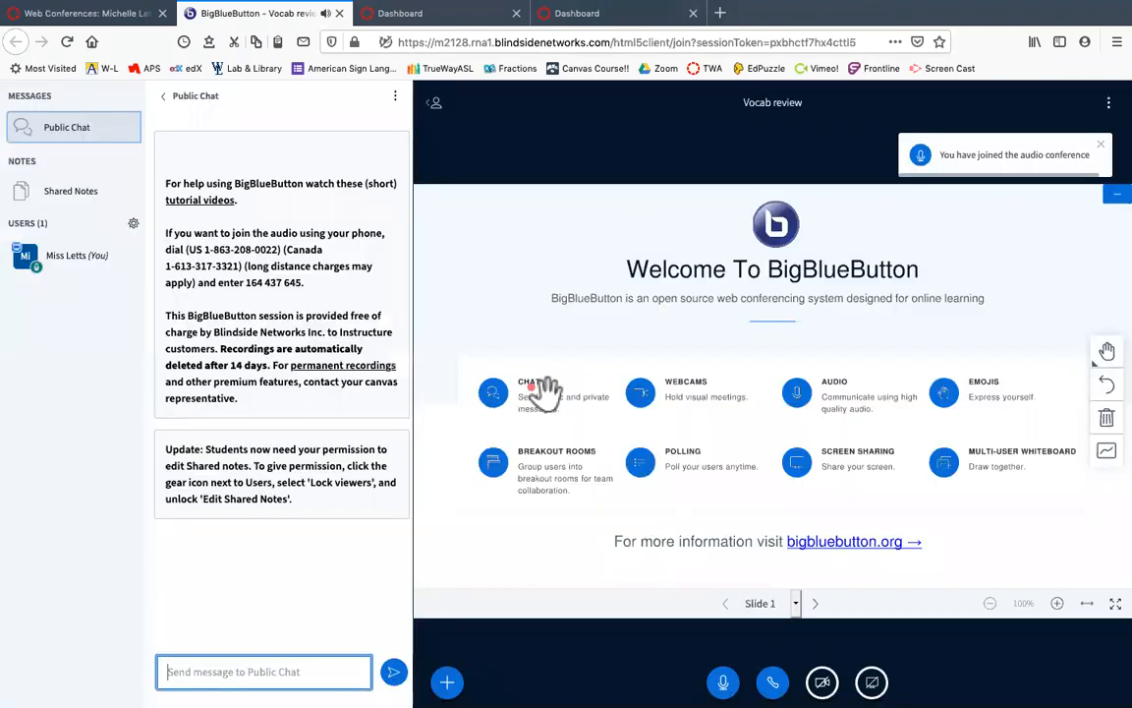
Mute the microphone and leave the conference audio
click(723, 682)
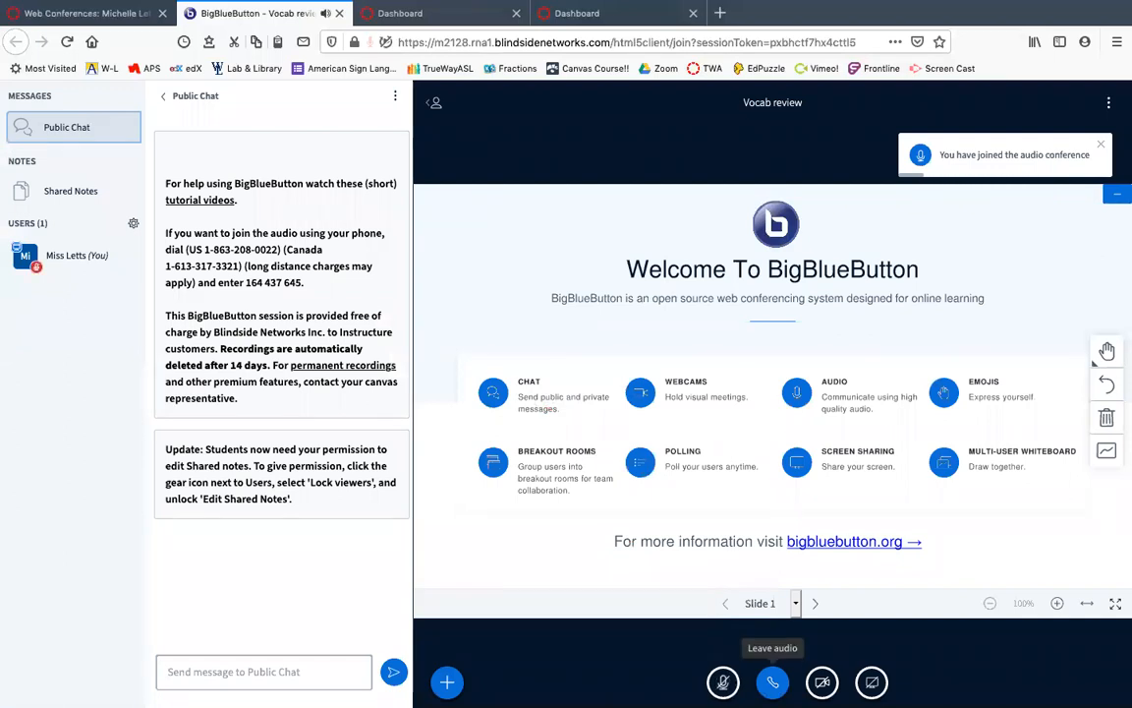
click(773, 682)
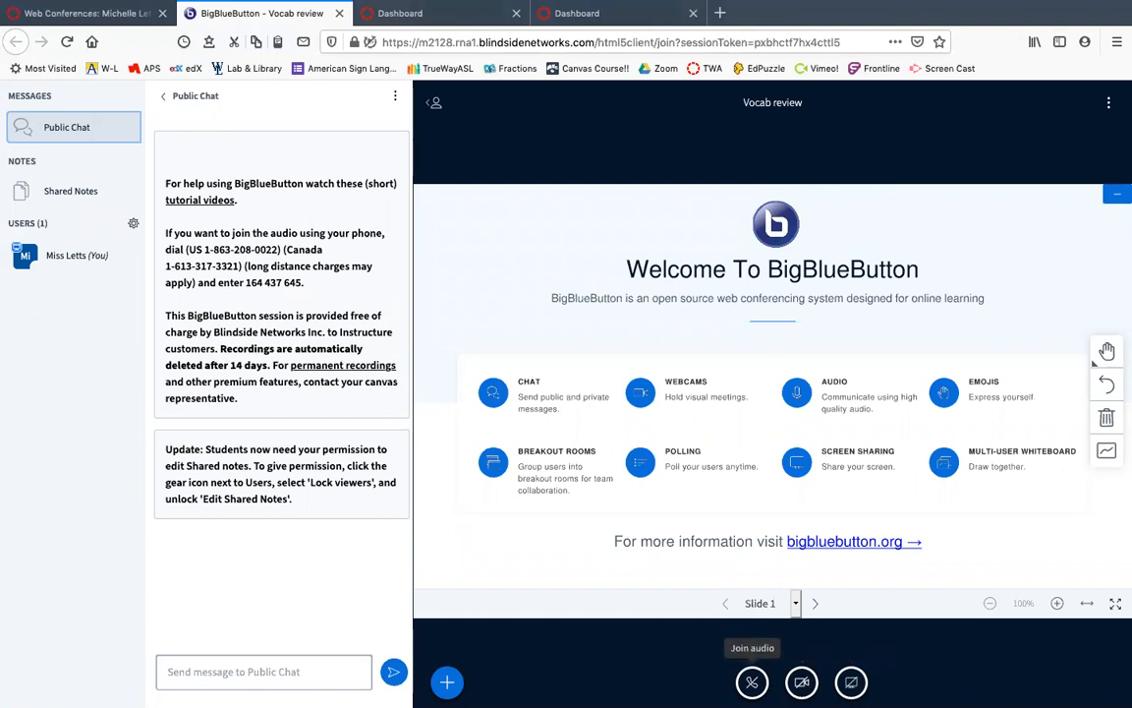
click(448, 682)
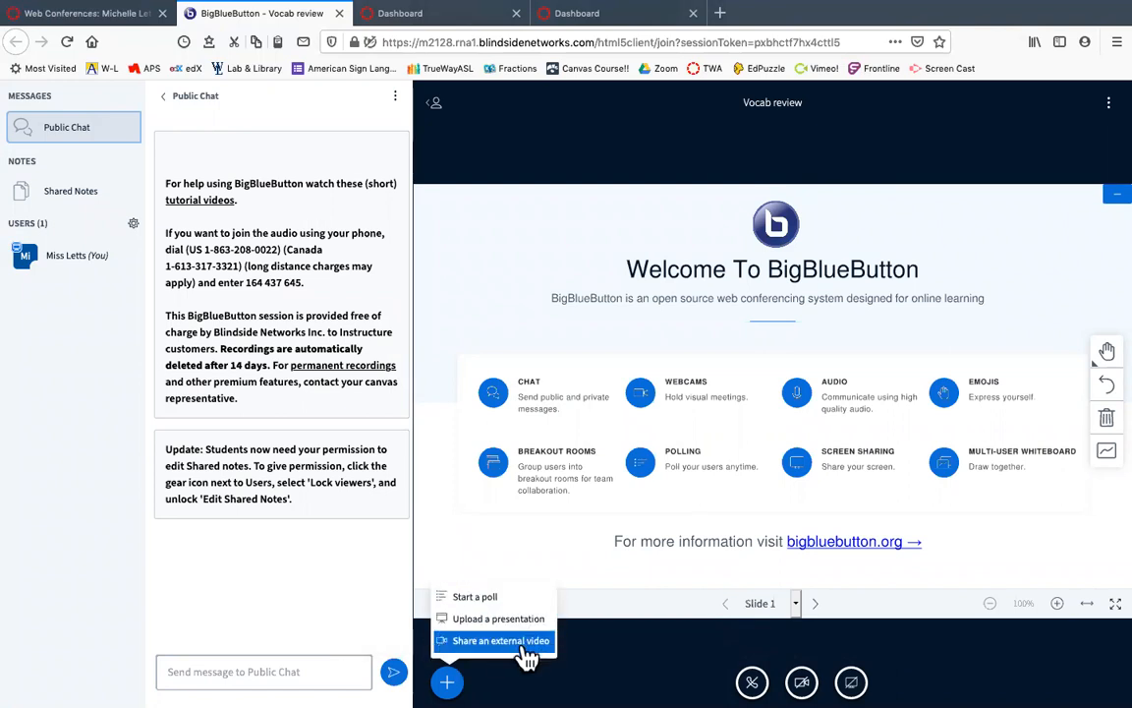
click(452, 641)
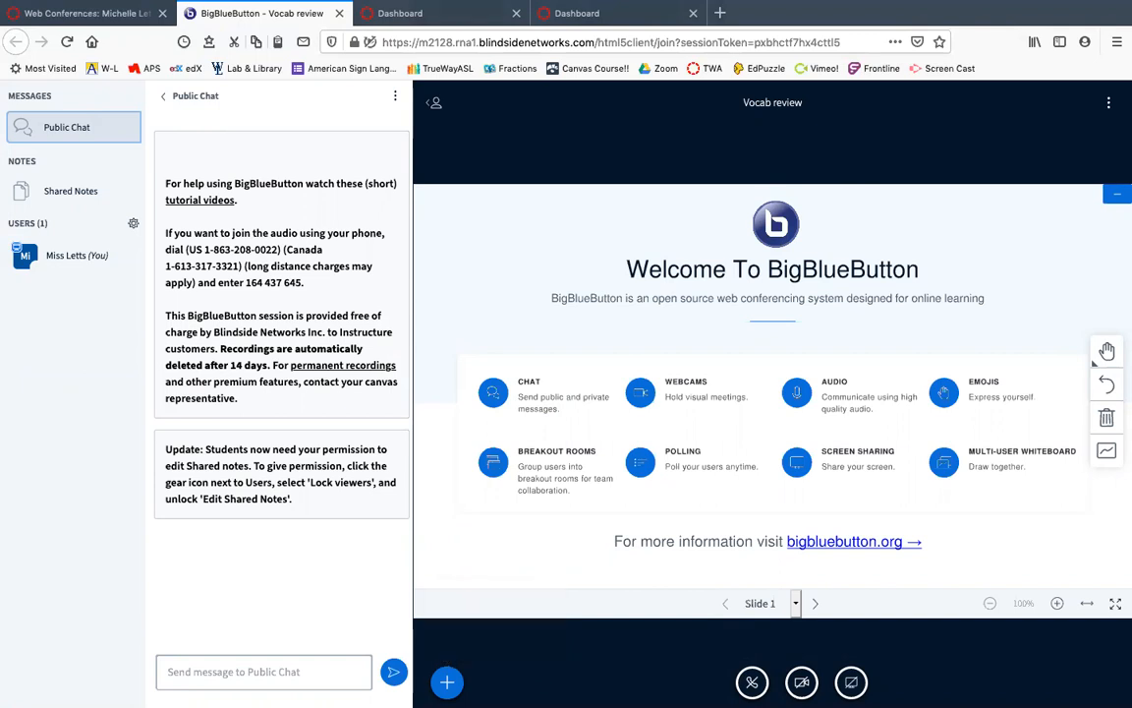
Send the message "middle bottom of your screen. click the camera" to the public chat
click(324, 672)
text(middle bottom of your screen. click the camera)
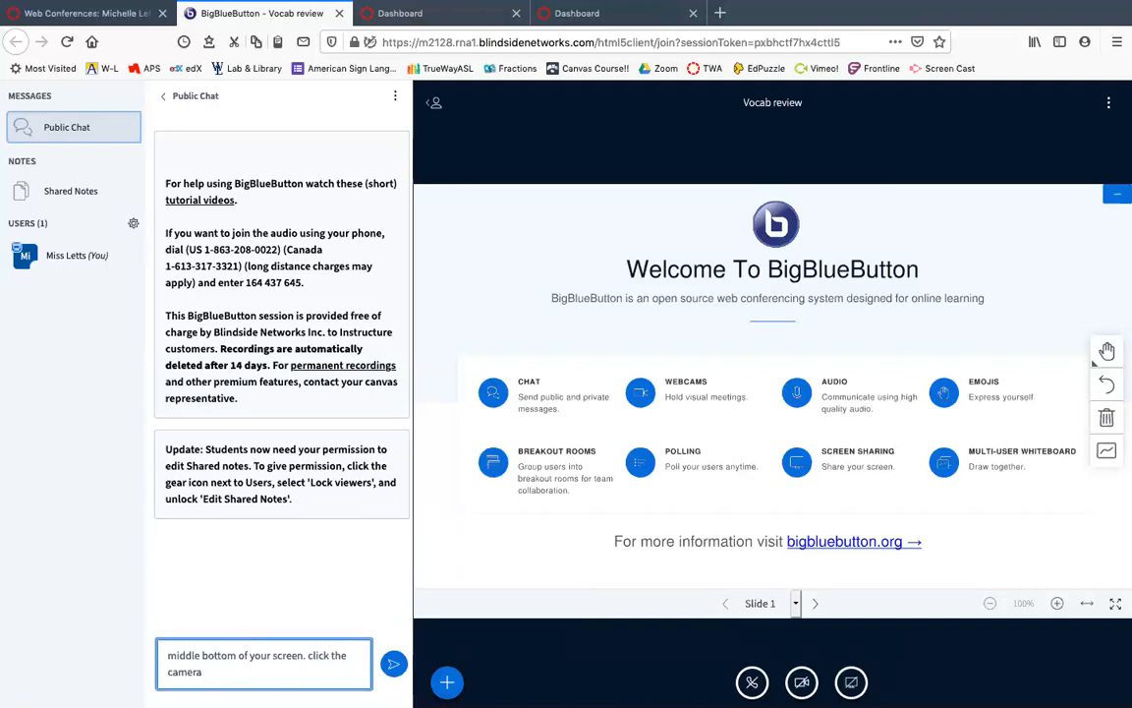
key(Return)
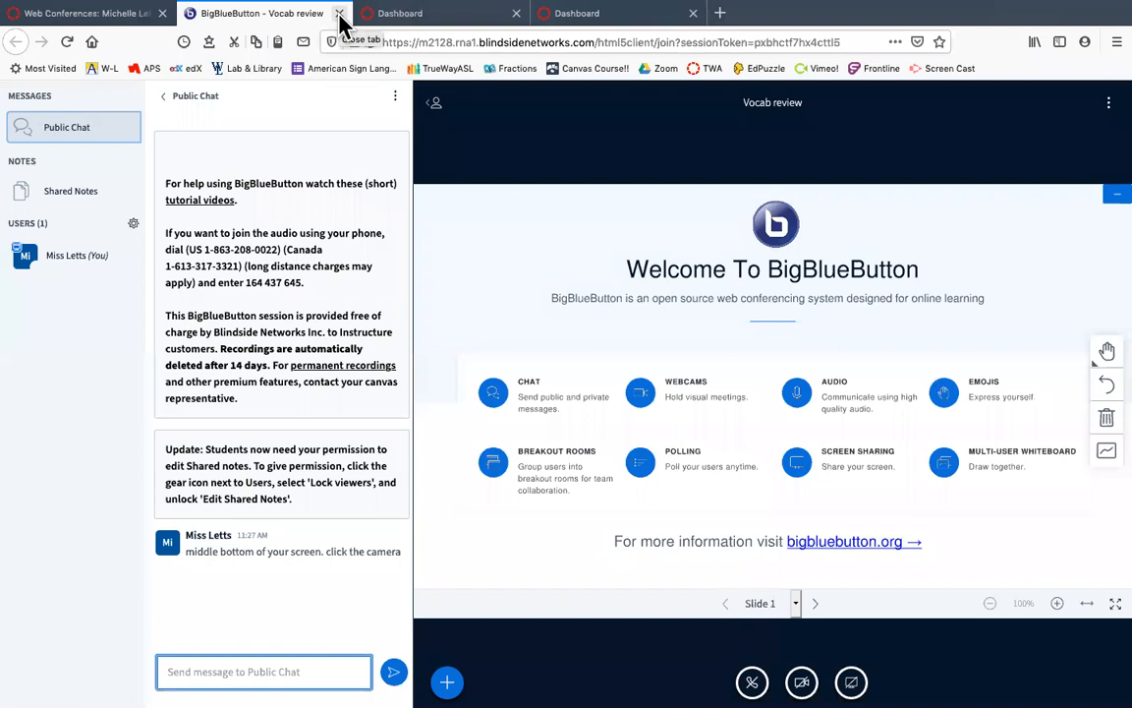
Turn off Animations in the meeting's application settings and save the settings
click(1105, 108)
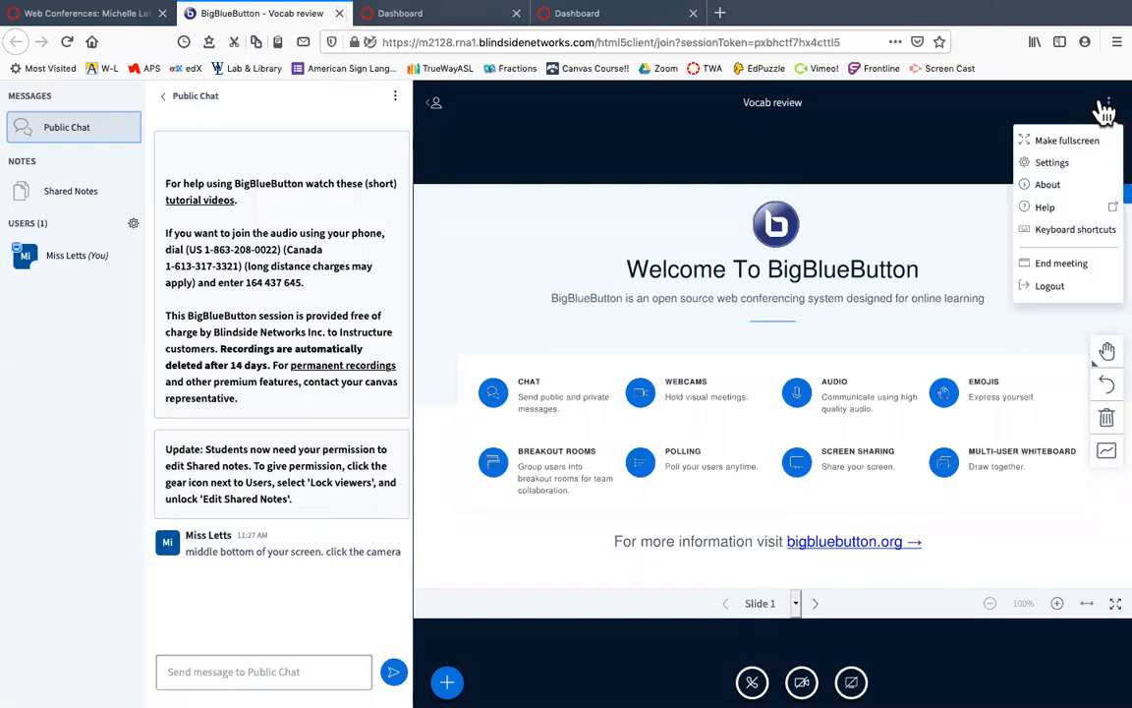
click(1051, 163)
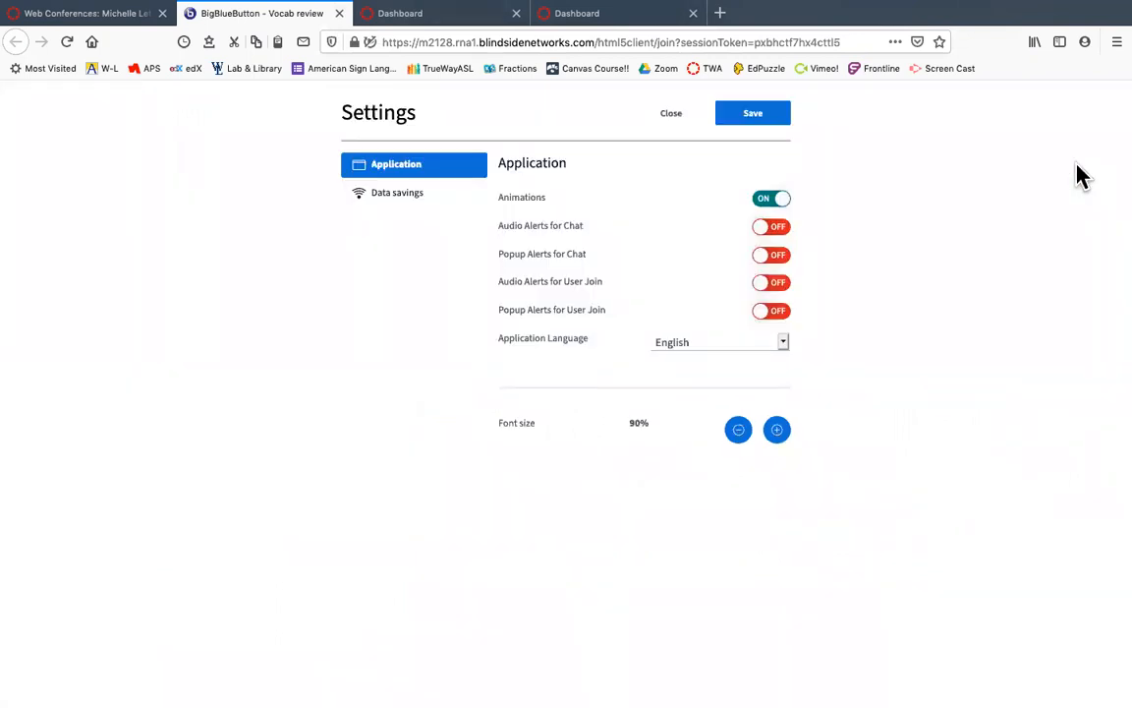
click(777, 202)
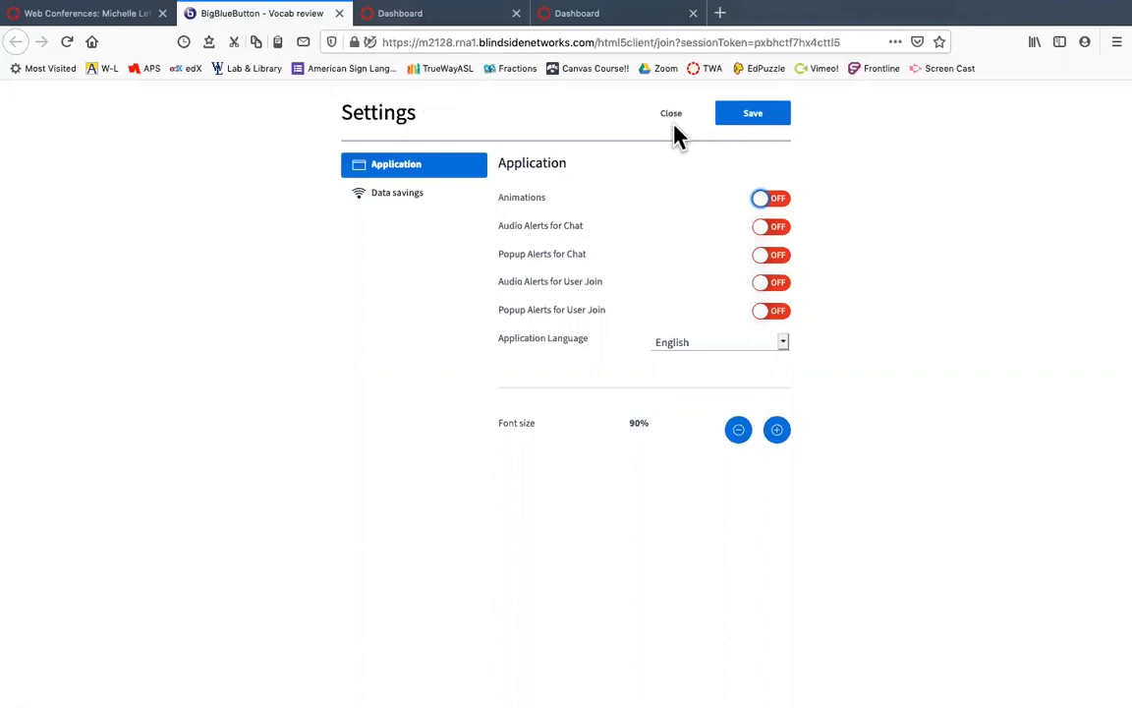
click(757, 116)
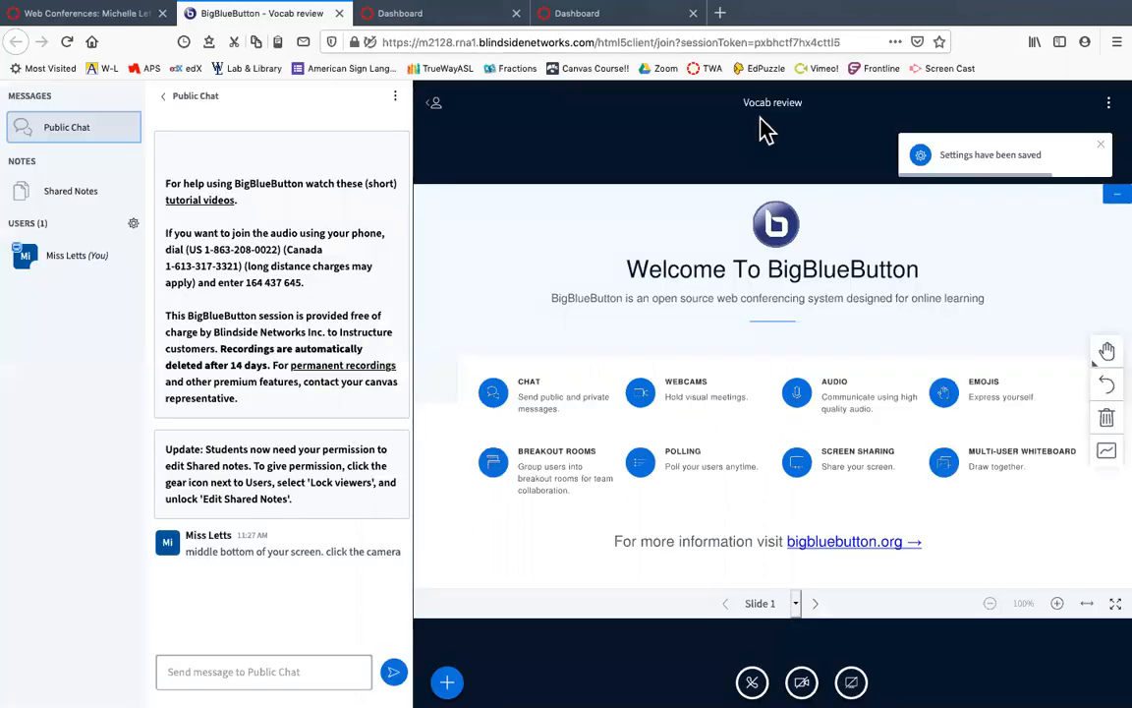
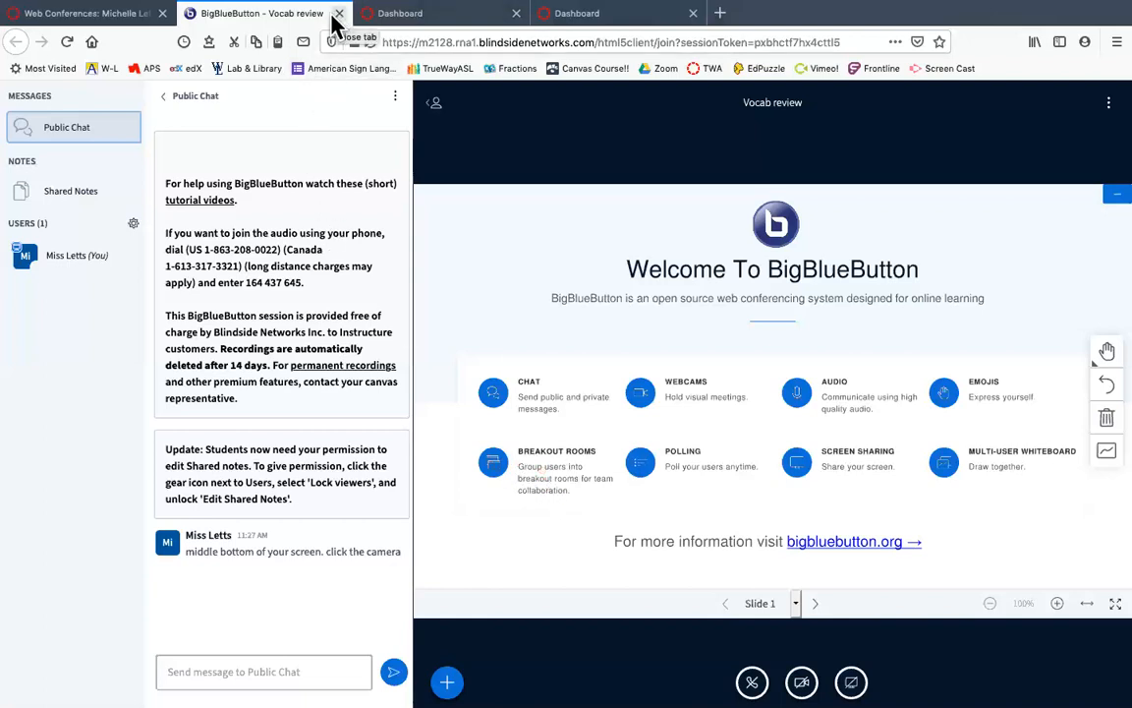
Close the meeting session, return to the Canvas conference list and end the Vocab review conference
click(339, 15)
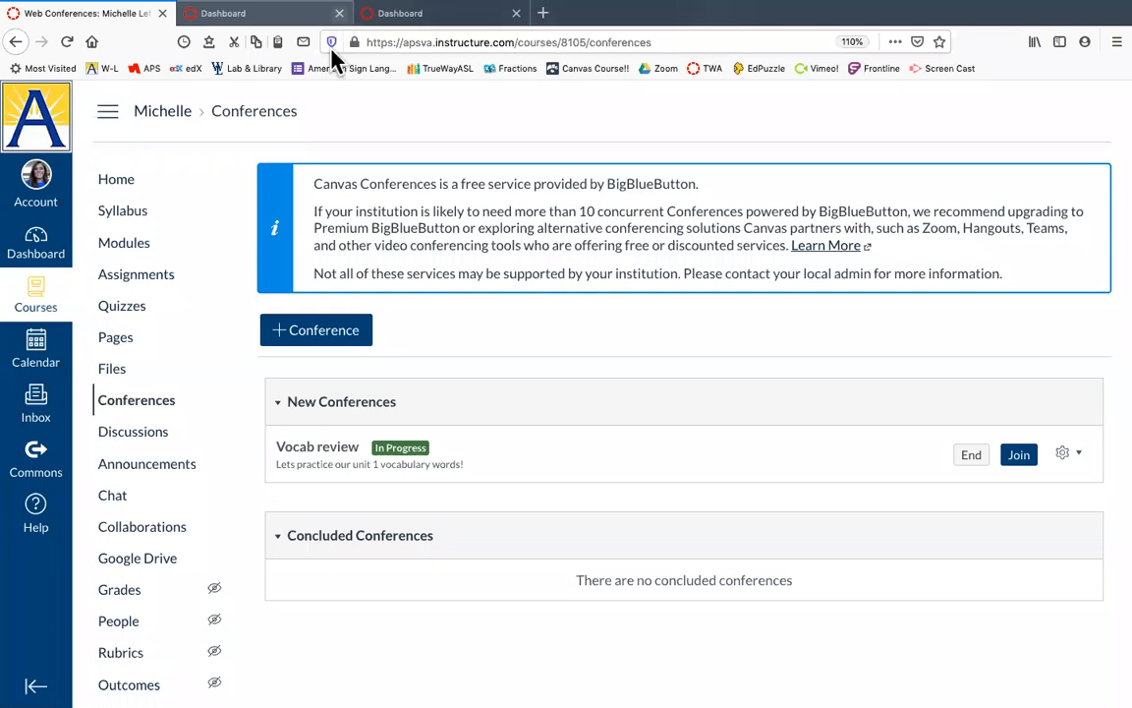
click(972, 457)
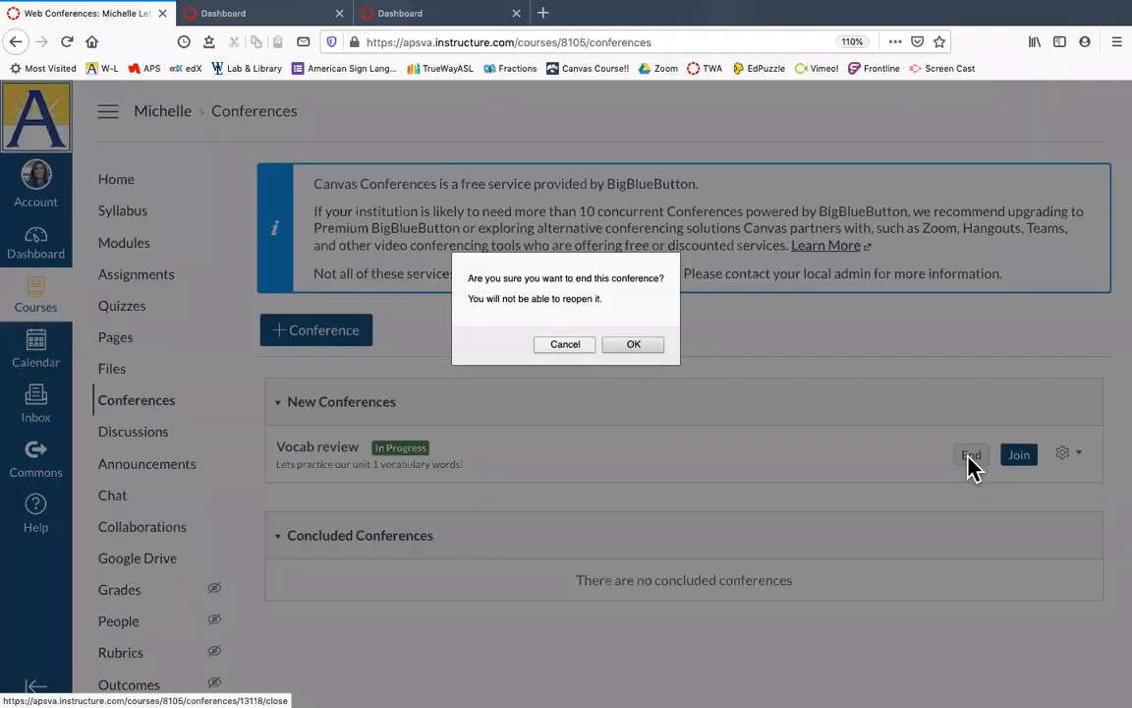
click(637, 346)
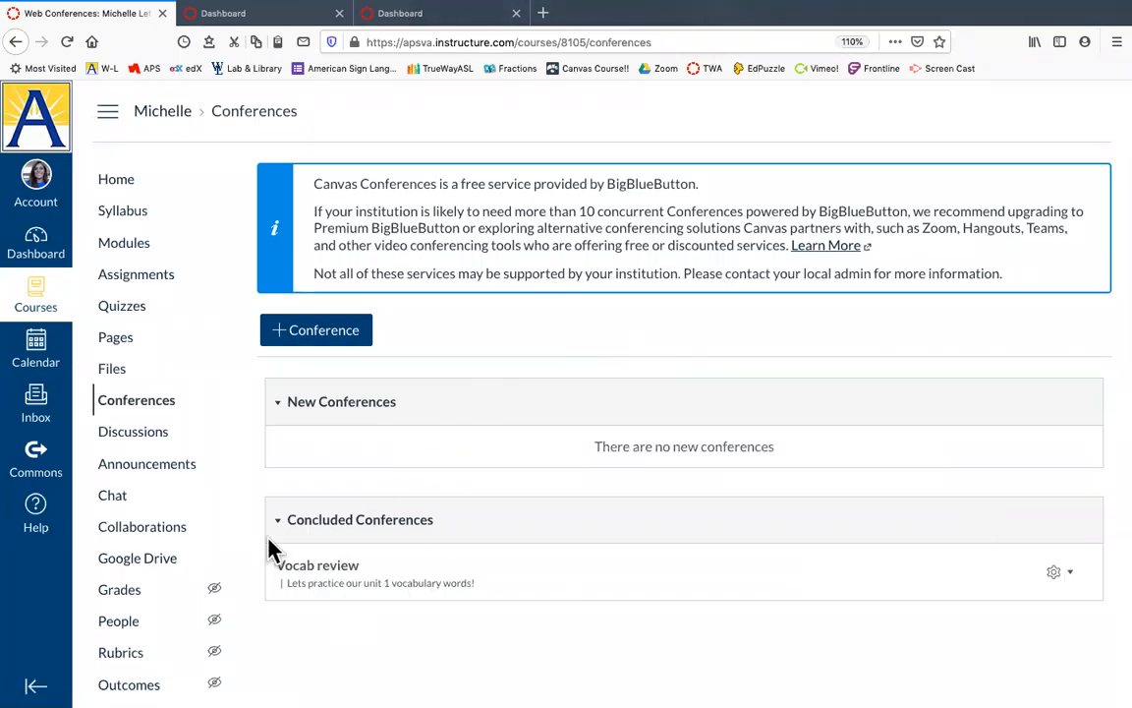
Open the course's Discussions page and look through its pinned and regular discussion sections
click(160, 441)
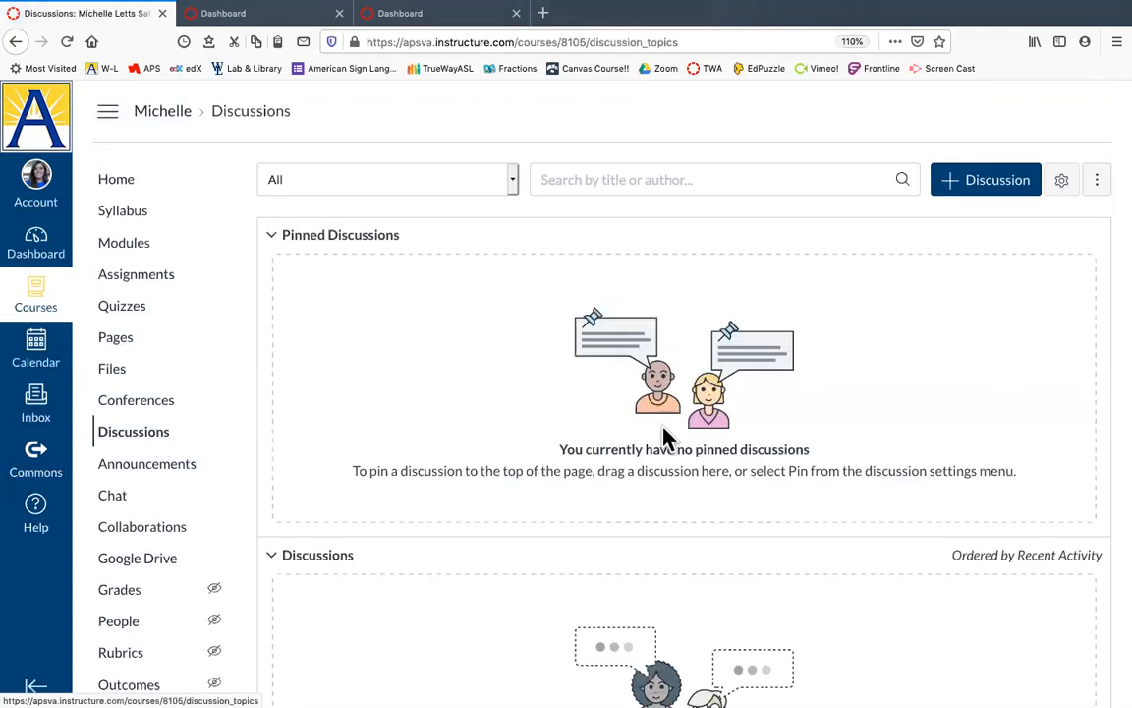
scroll(663, 437, down, 3)
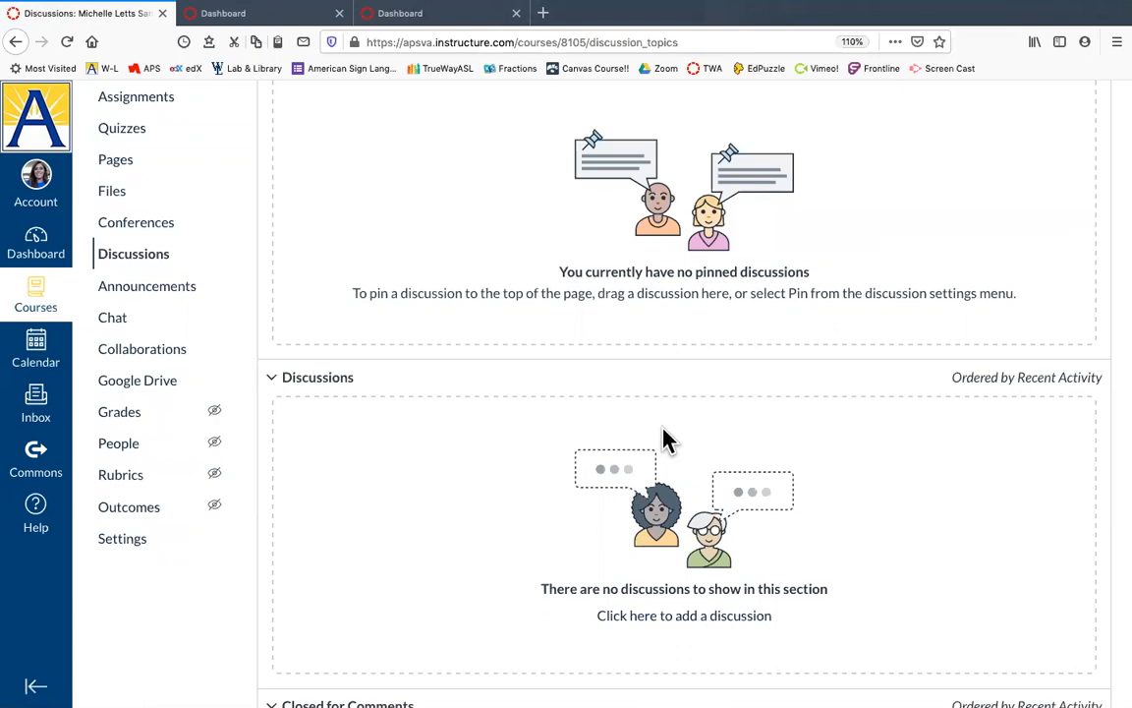
Open the course settings and switch the course to Student View
scroll(664, 437, up, 3)
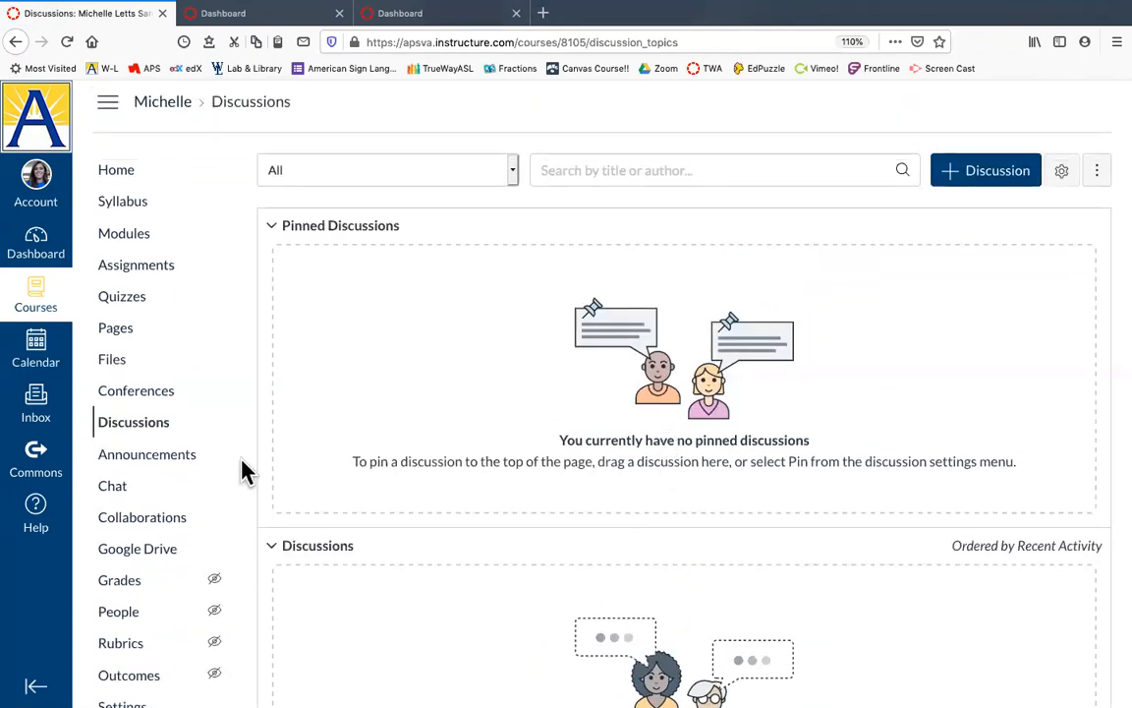
scroll(246, 472, down, 3)
click(131, 537)
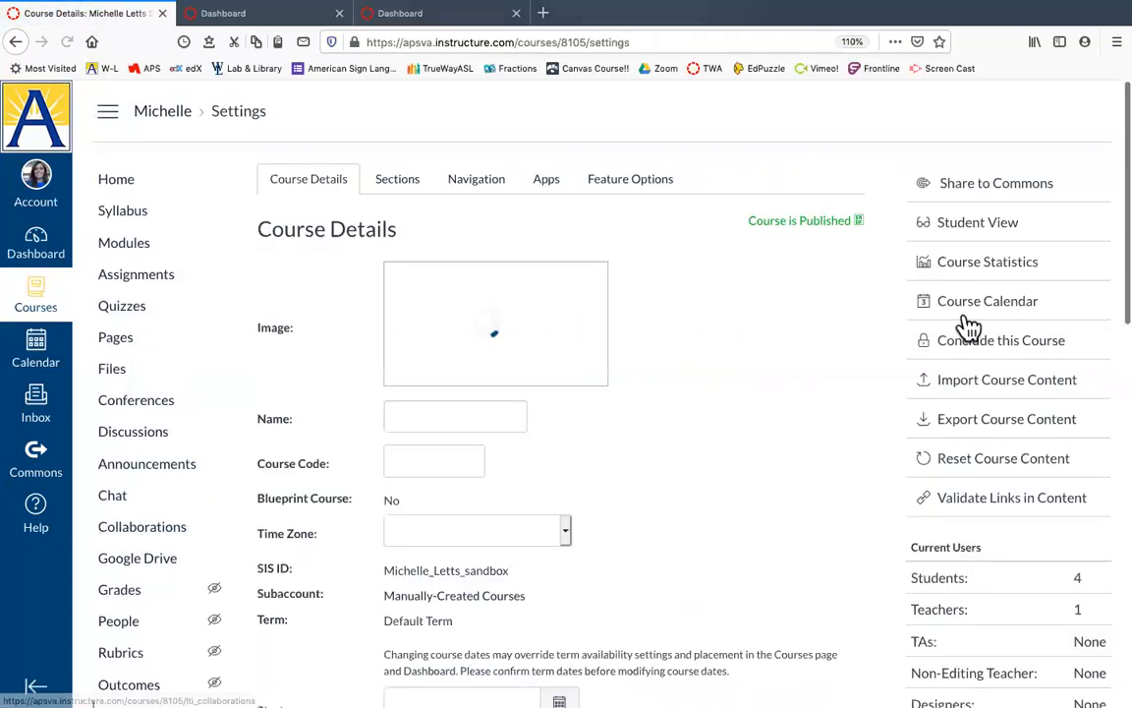
click(968, 228)
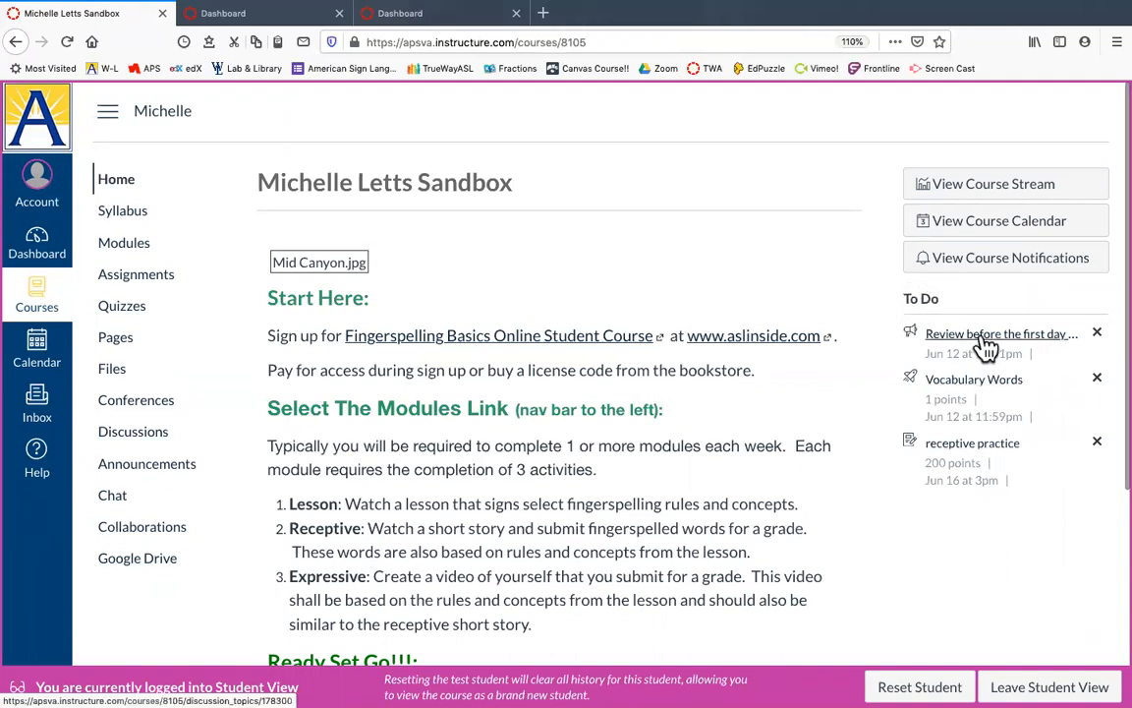
Dismiss the "Review before the first day" announcement from the student's To Do list and leave Student View
click(1098, 334)
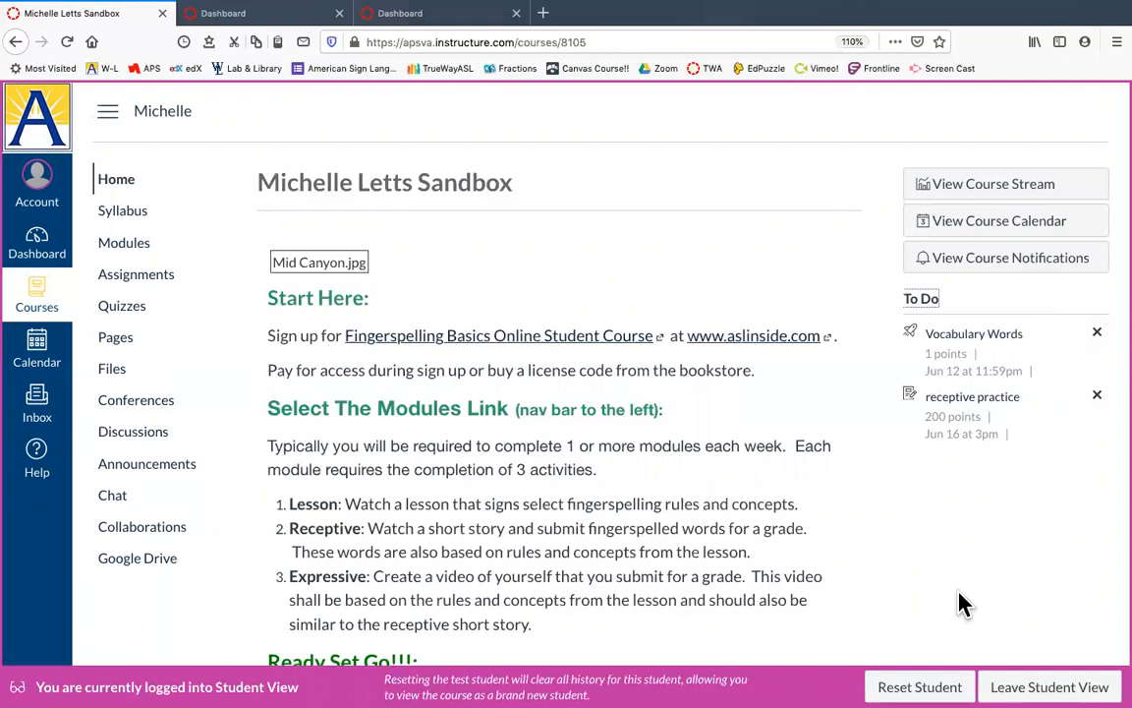
click(1050, 688)
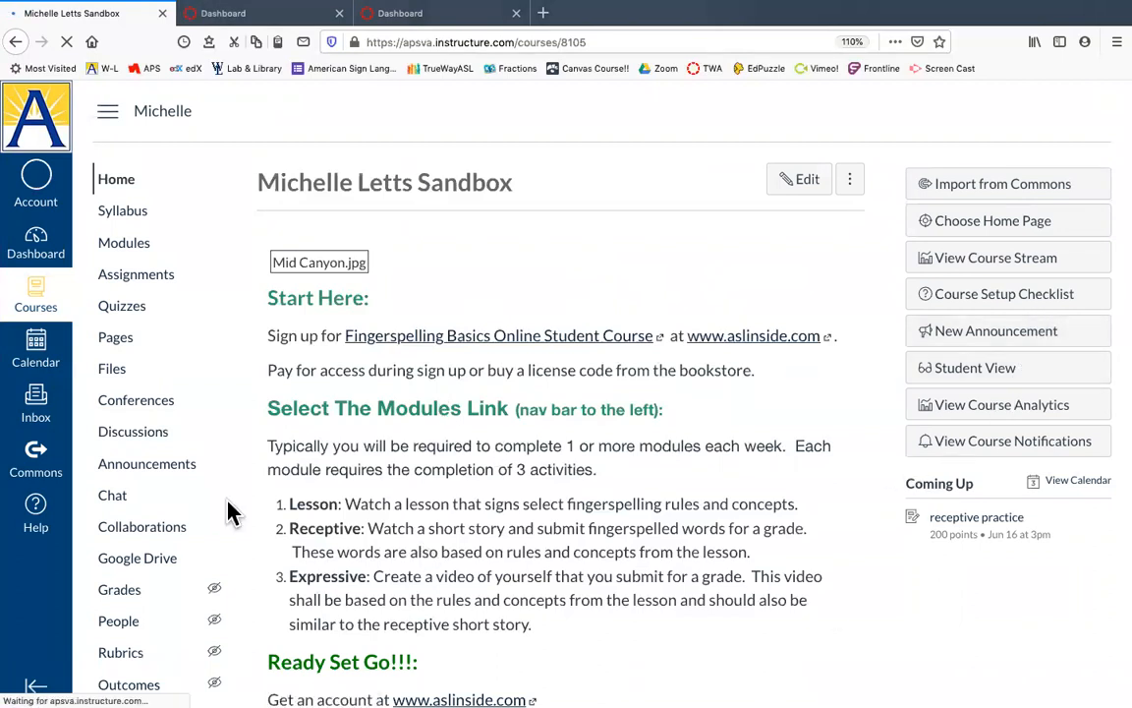
Return to the course settings and open the Import Course Content page
scroll(134, 498, down, 5)
click(125, 479)
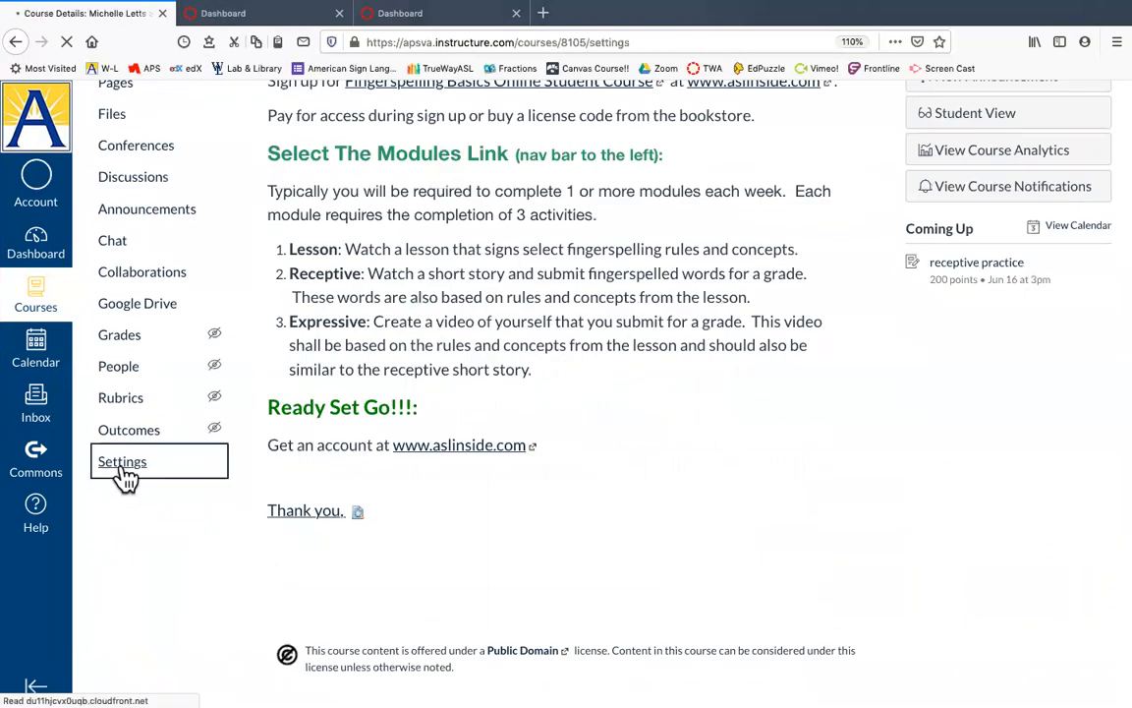
scroll(125, 479, down, 3)
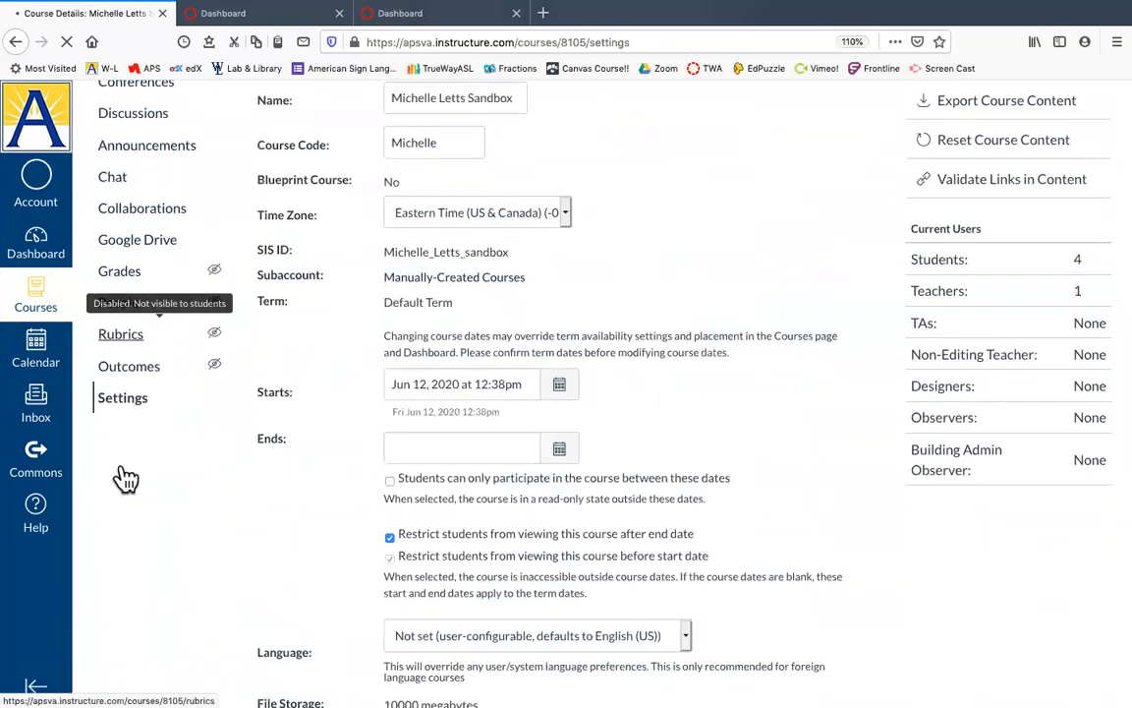
scroll(121, 477, up, 3)
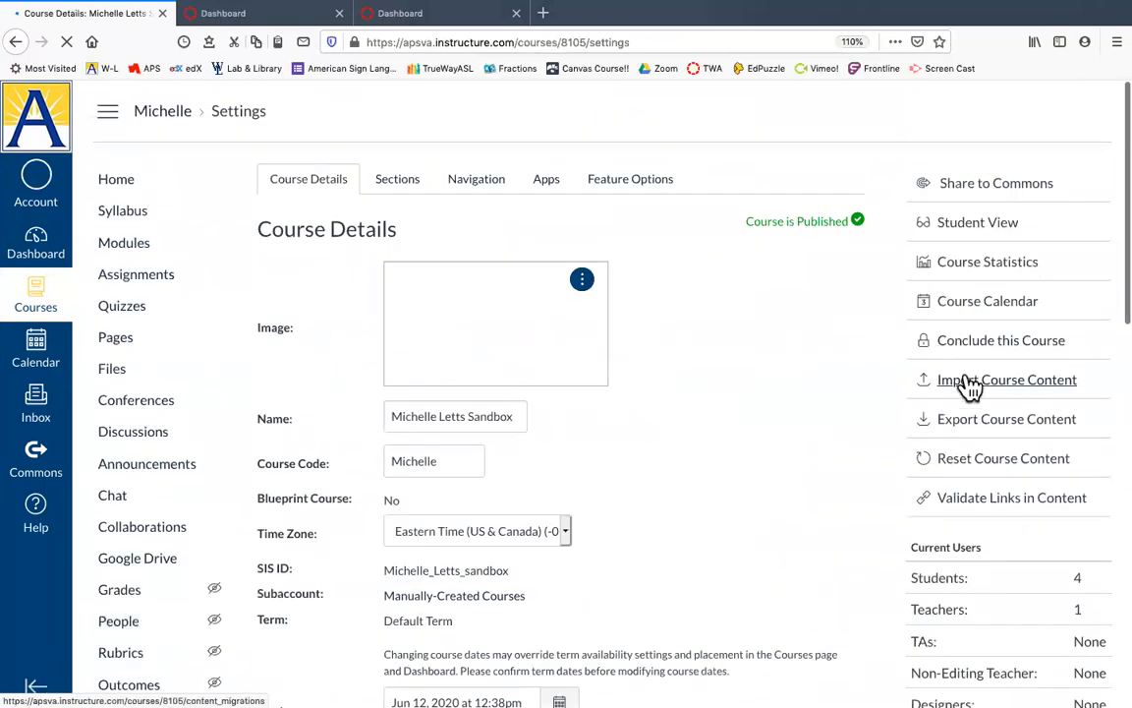
click(1024, 390)
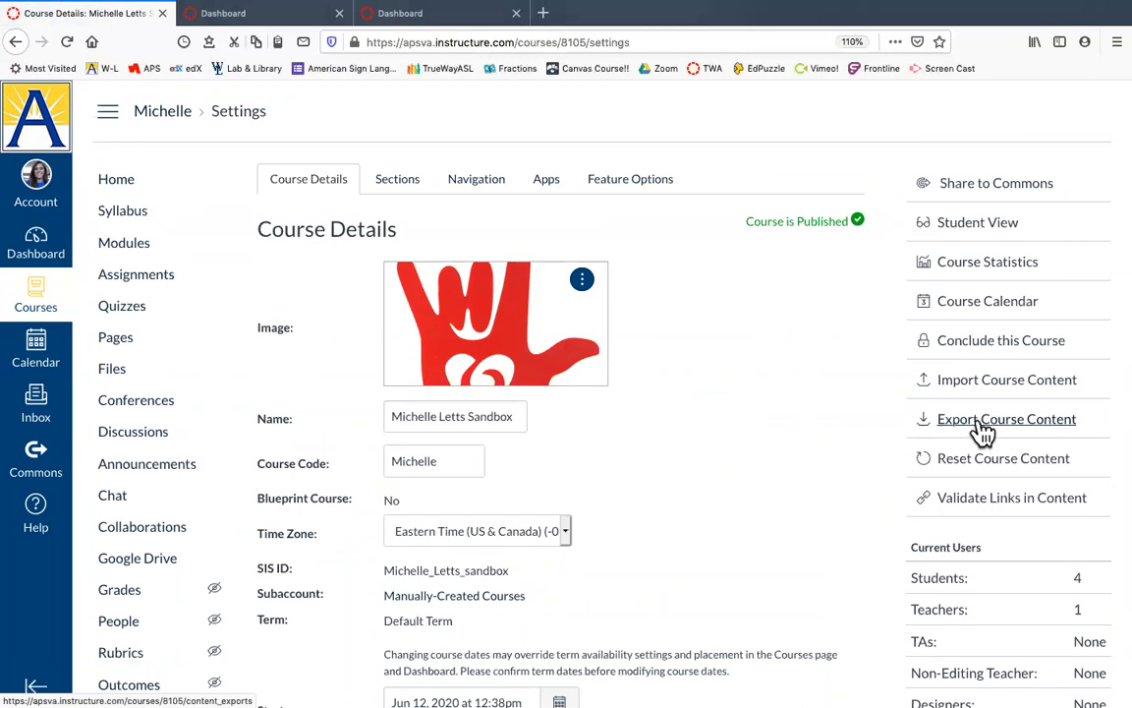
click(988, 392)
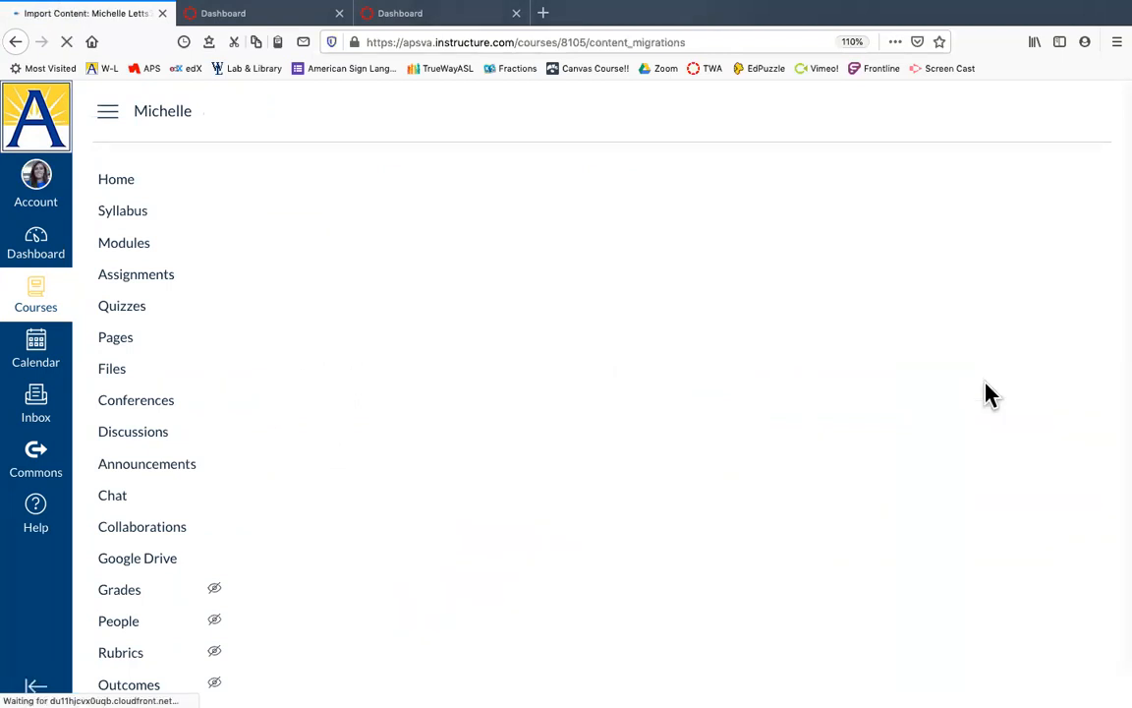
Set the import content type to Copy a Canvas Course and choose ASL I:2019-2020 as the source course
click(527, 224)
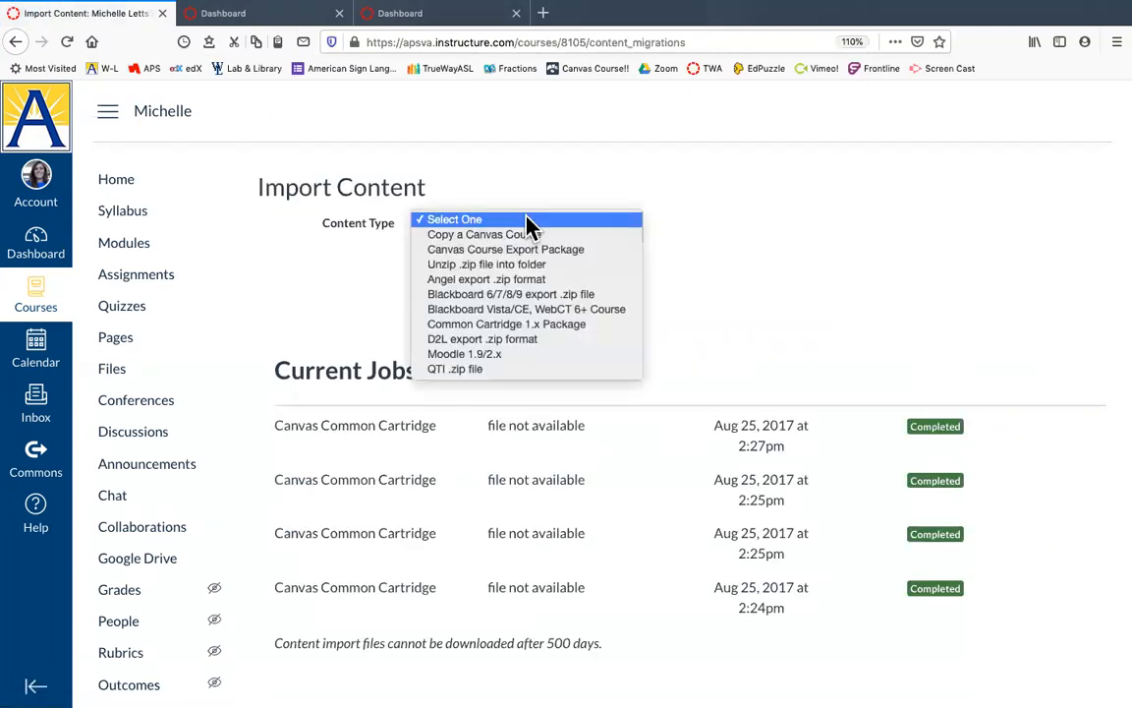
click(573, 236)
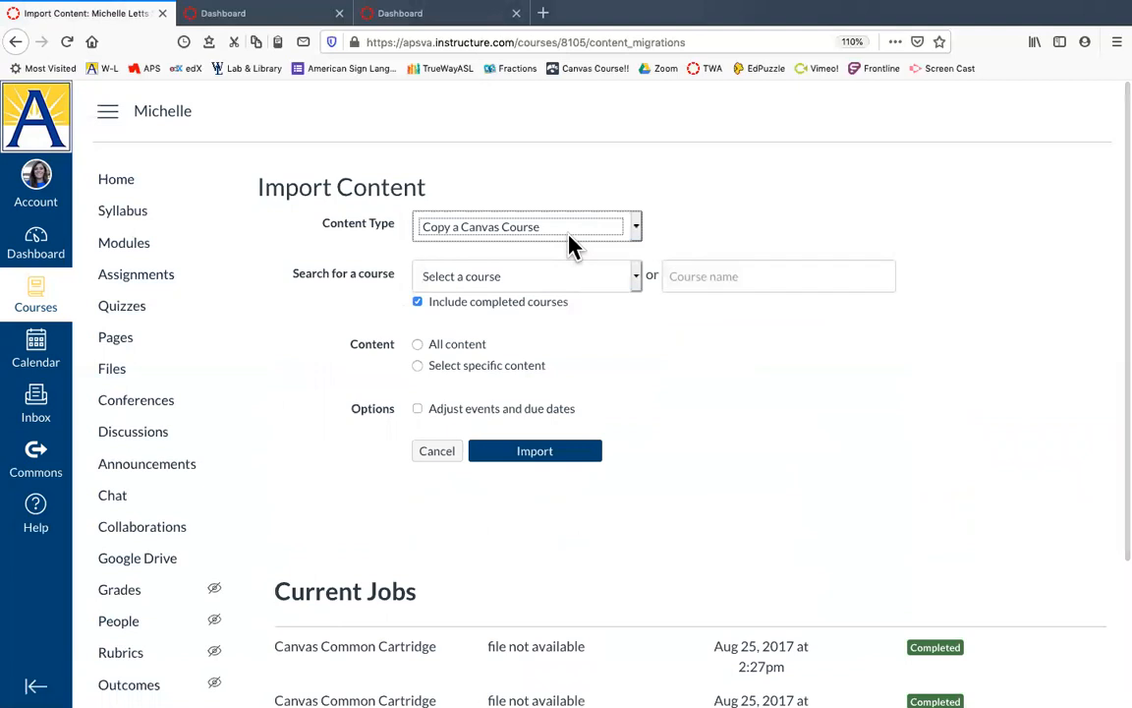
click(573, 279)
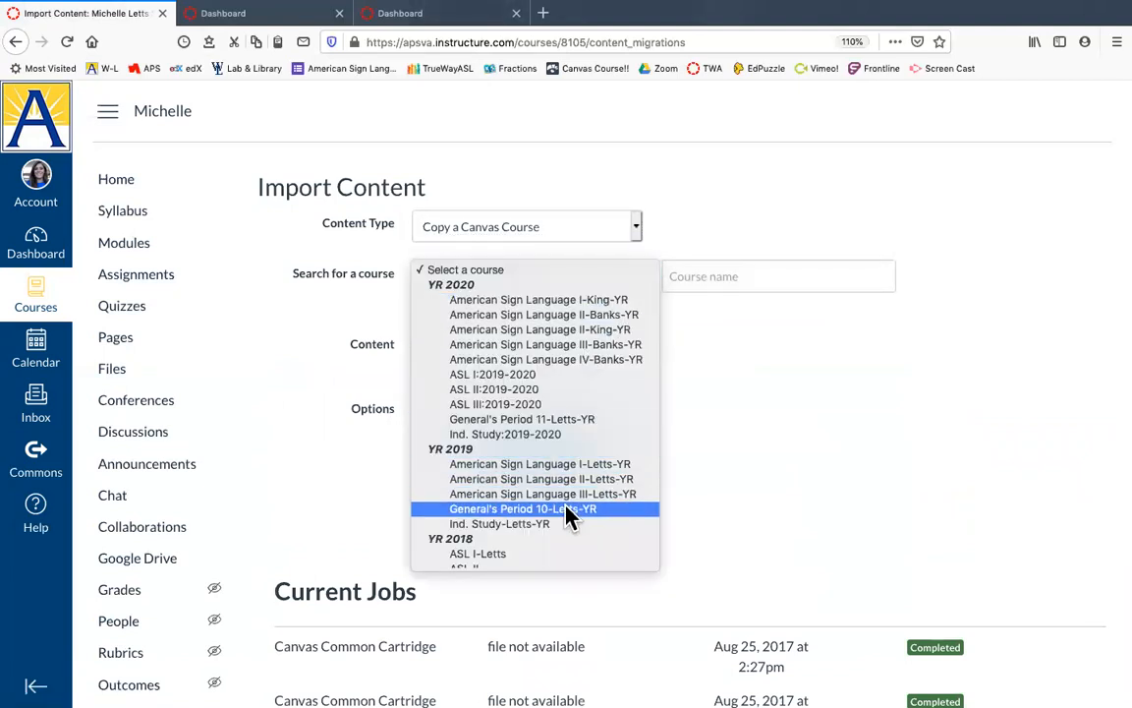
scroll(567, 516, down, 2)
click(501, 334)
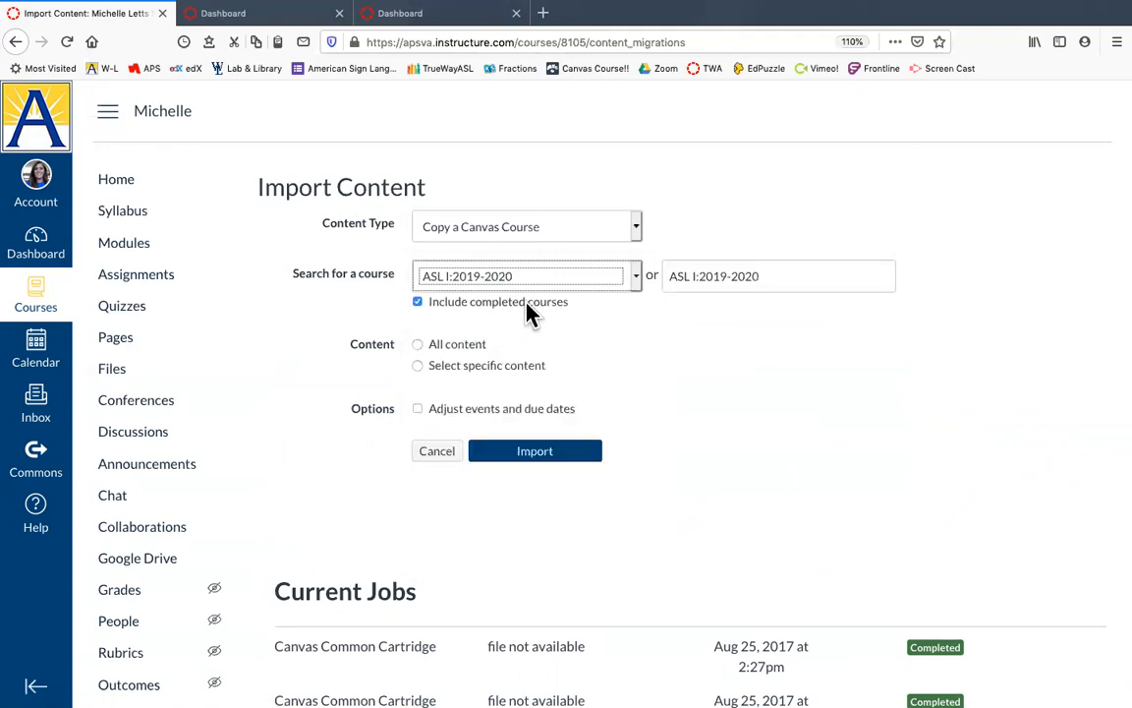
Choose to import specific content, adjust events and due dates by removing dates, and start the import
click(462, 371)
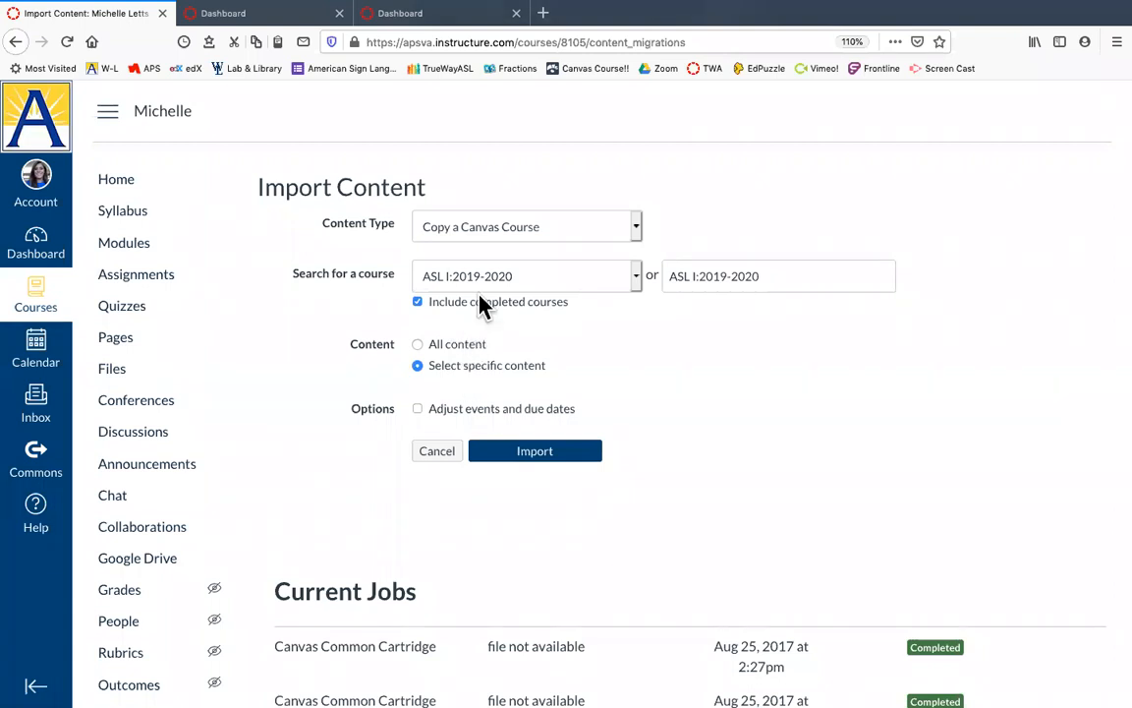
click(508, 413)
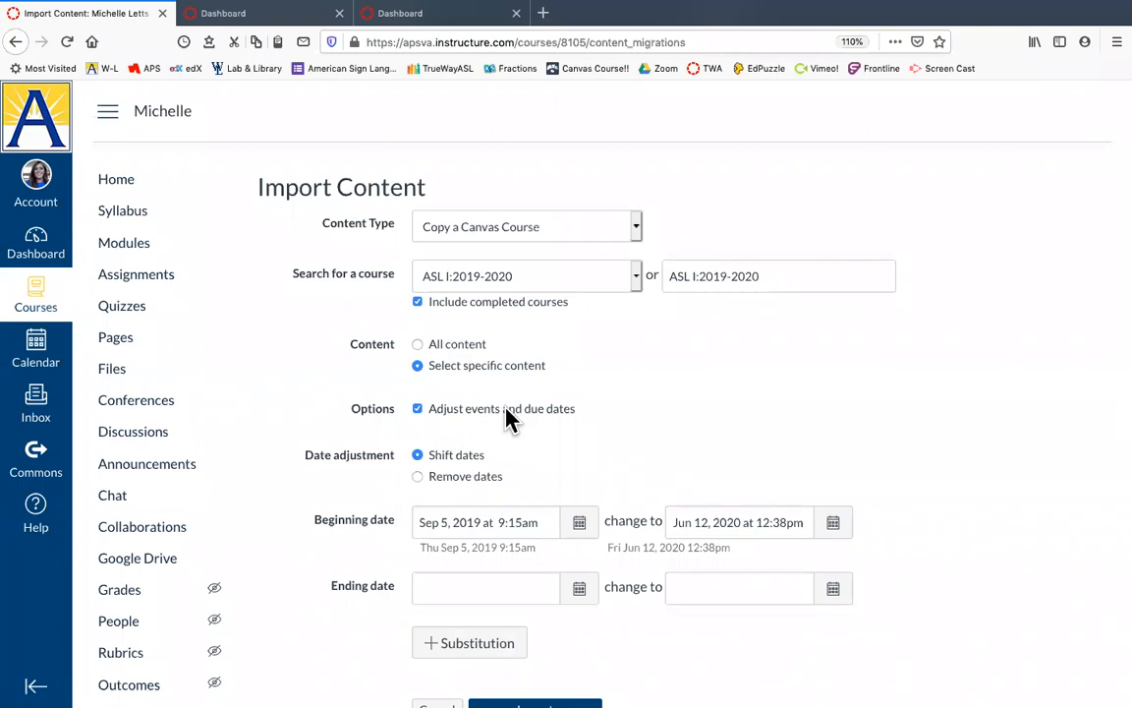
scroll(505, 417, down, 1)
click(479, 443)
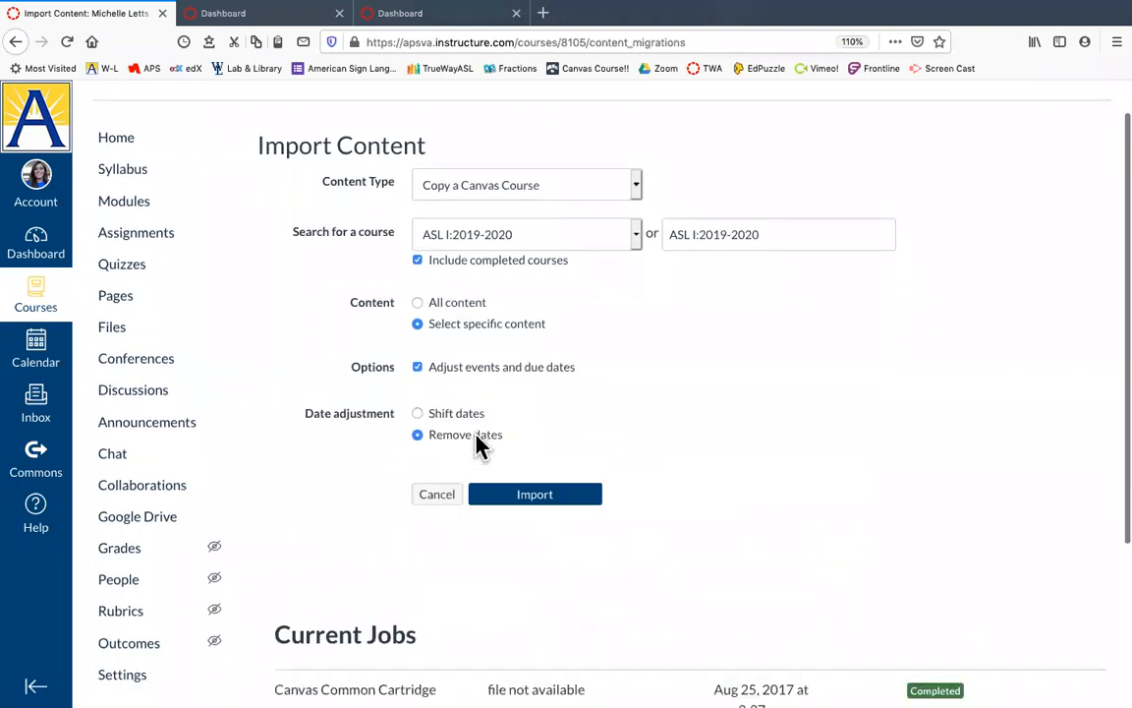
click(527, 496)
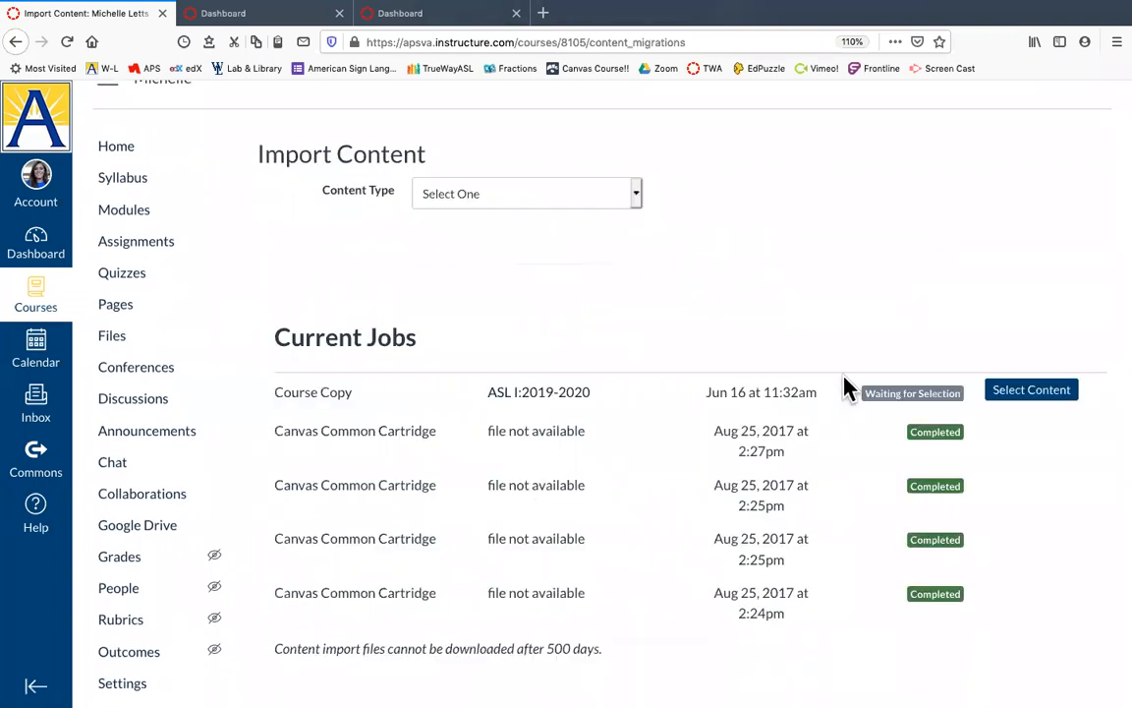
In the course copy's content selection, mark the modules Week of May 25th, Week of May 11th and Unit 3
click(1029, 393)
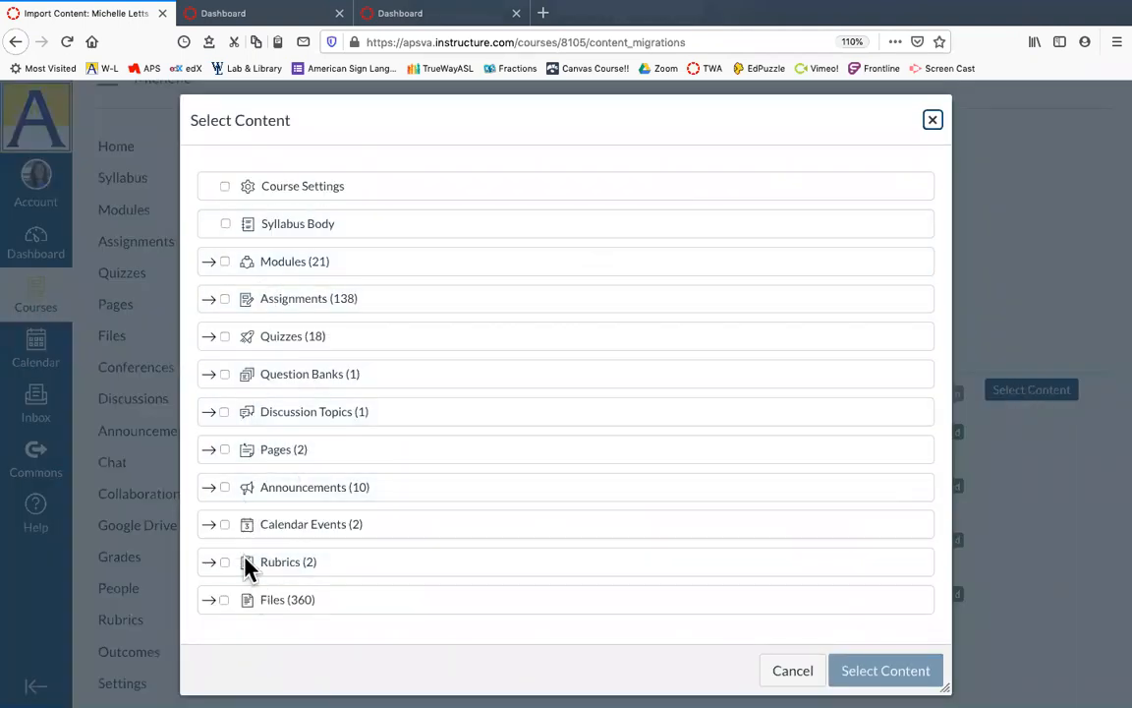
click(211, 266)
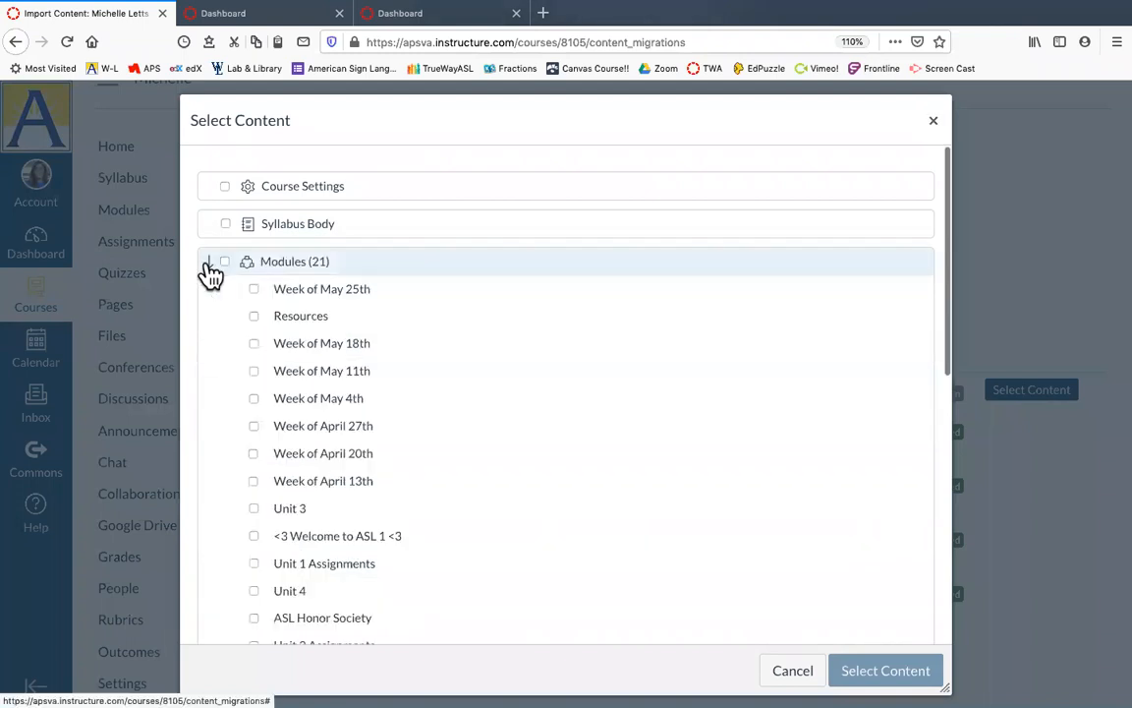
click(255, 291)
click(255, 375)
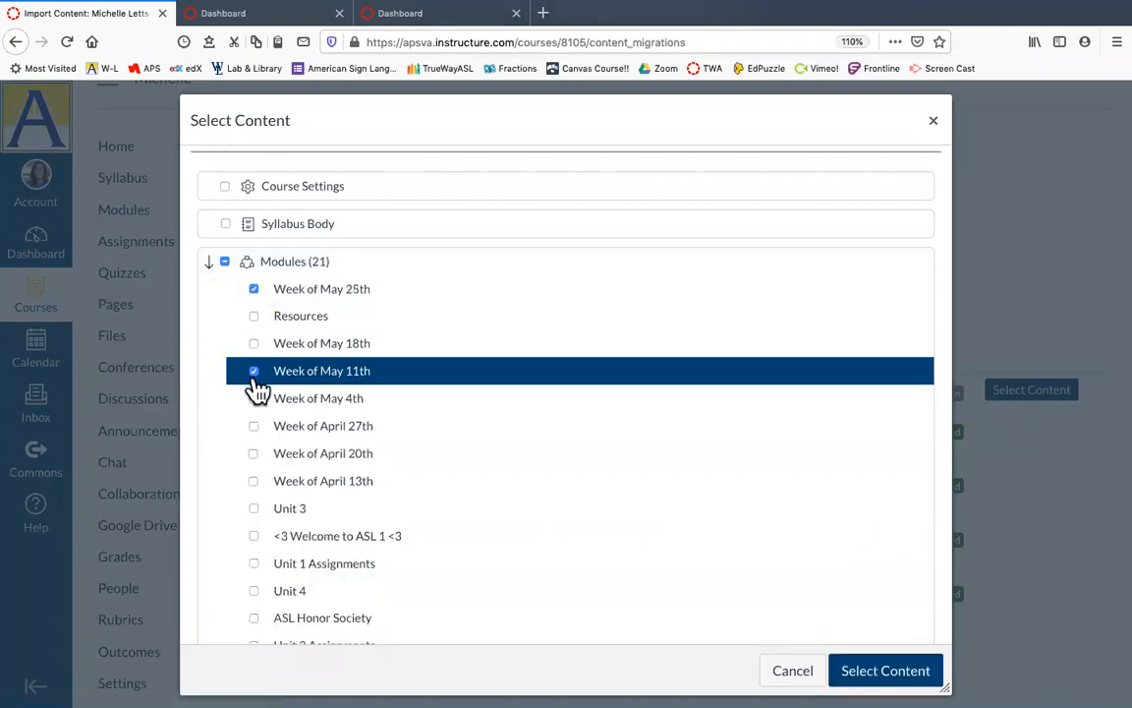
click(255, 511)
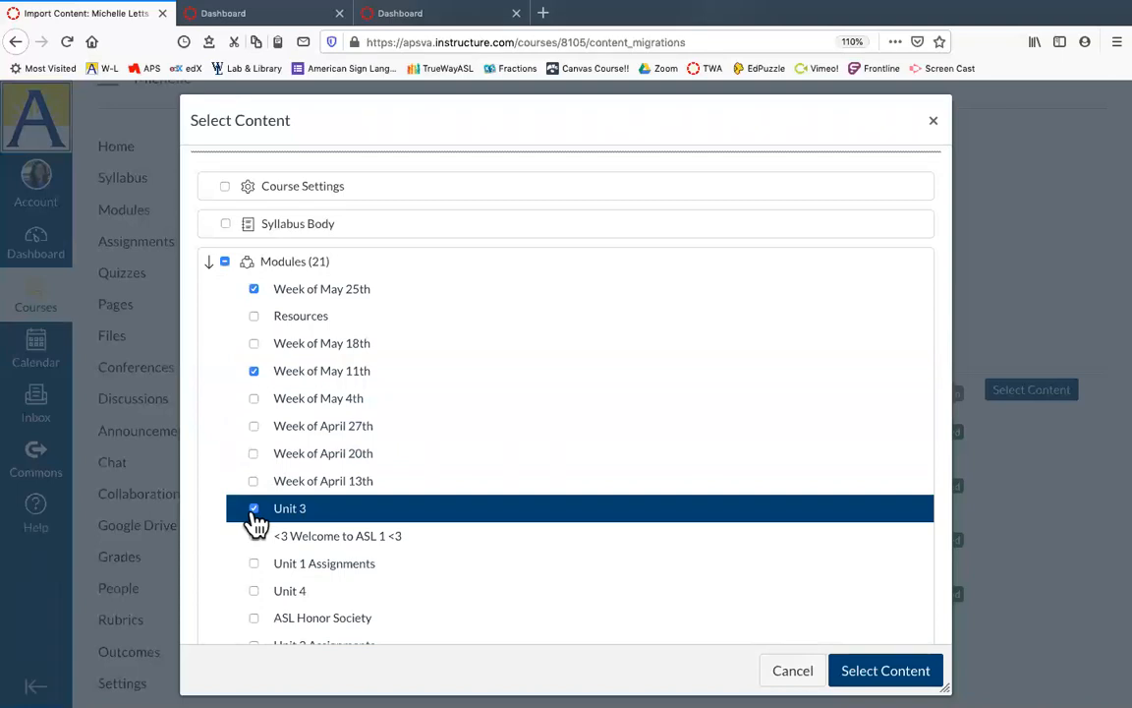
click(209, 262)
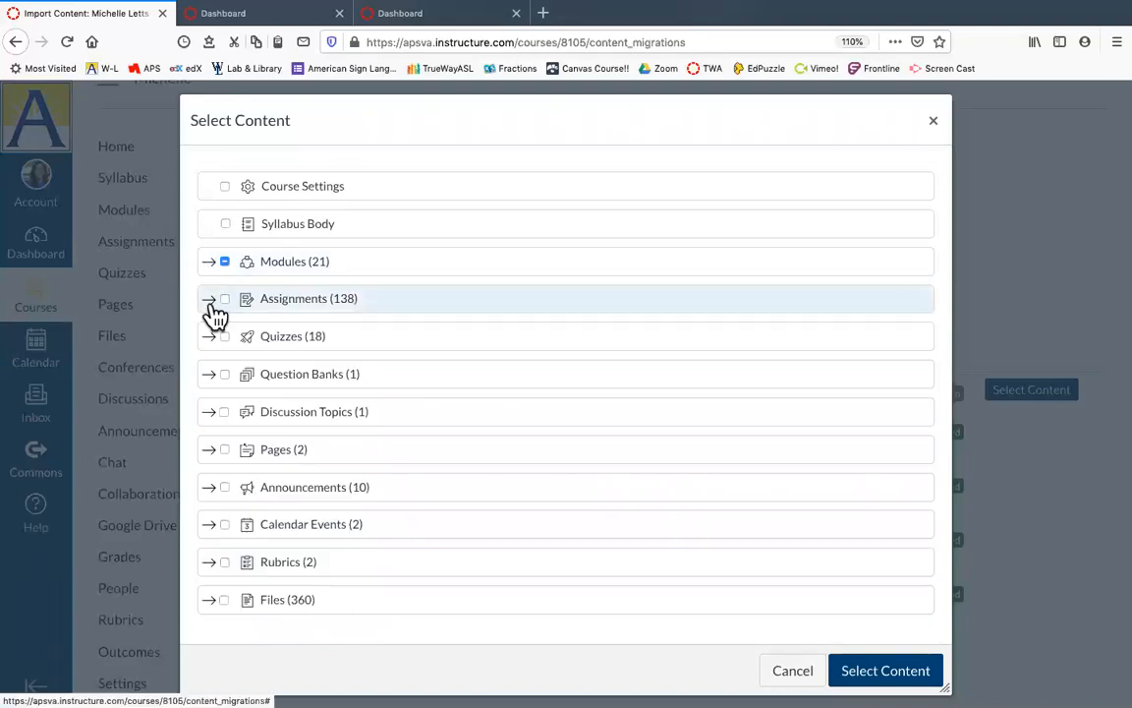
Mark the first Final Exam quiz for import and submit the content selection
click(209, 336)
click(252, 419)
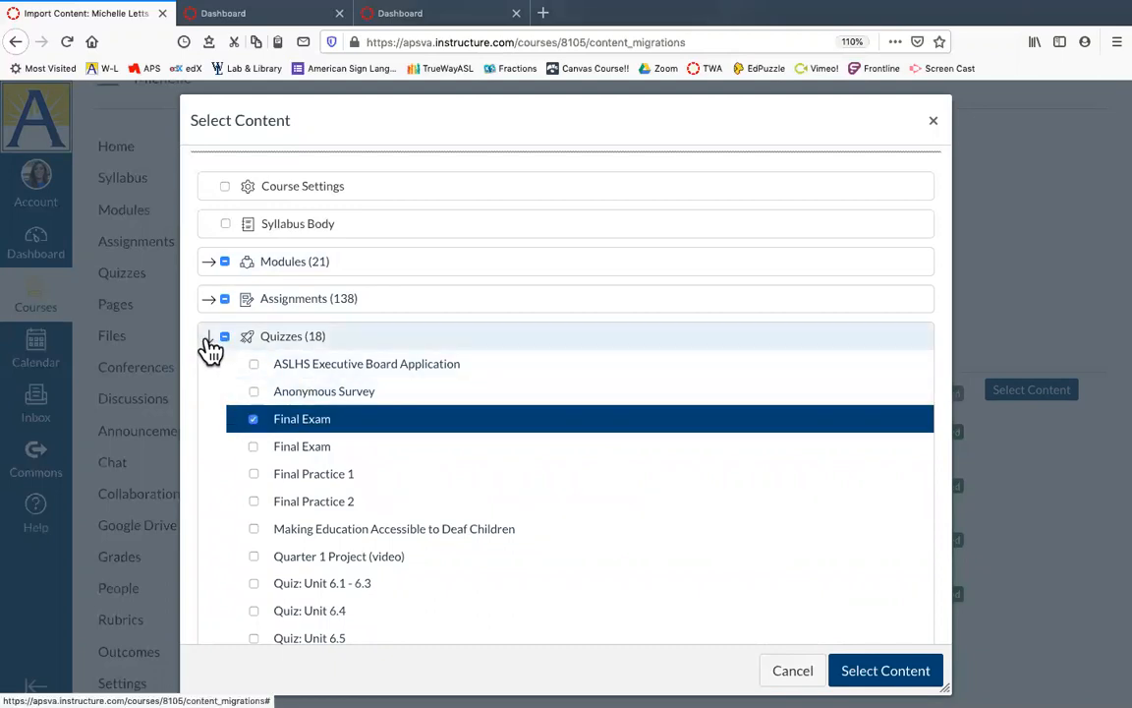
click(209, 336)
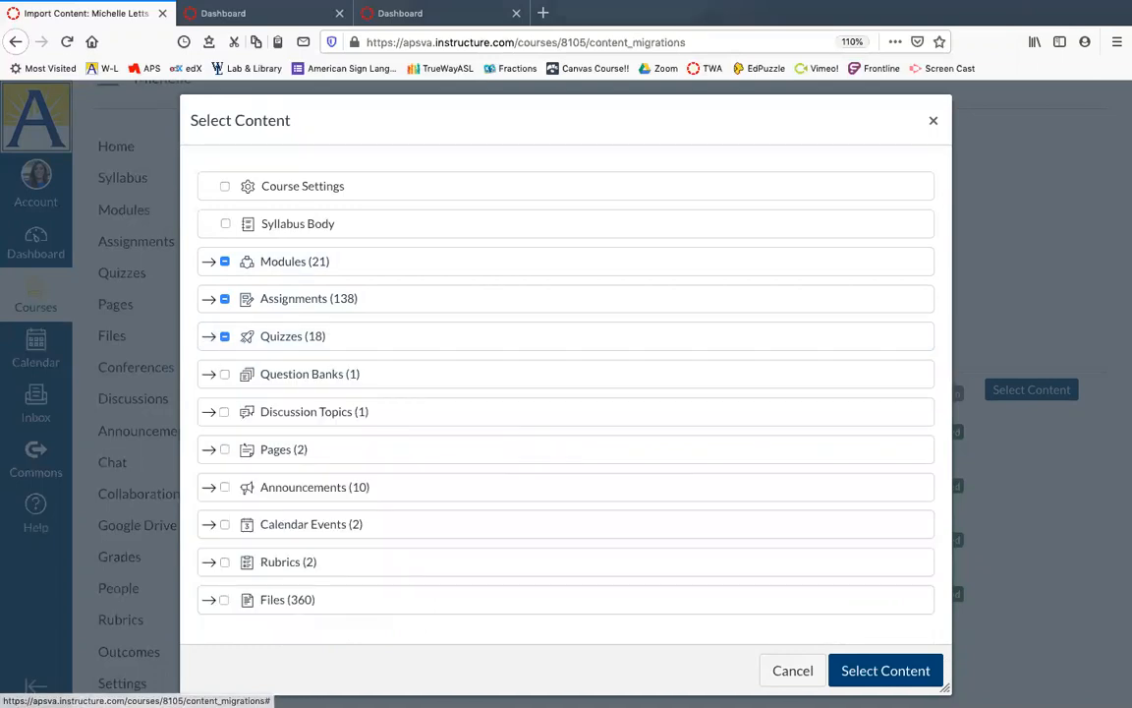
click(886, 671)
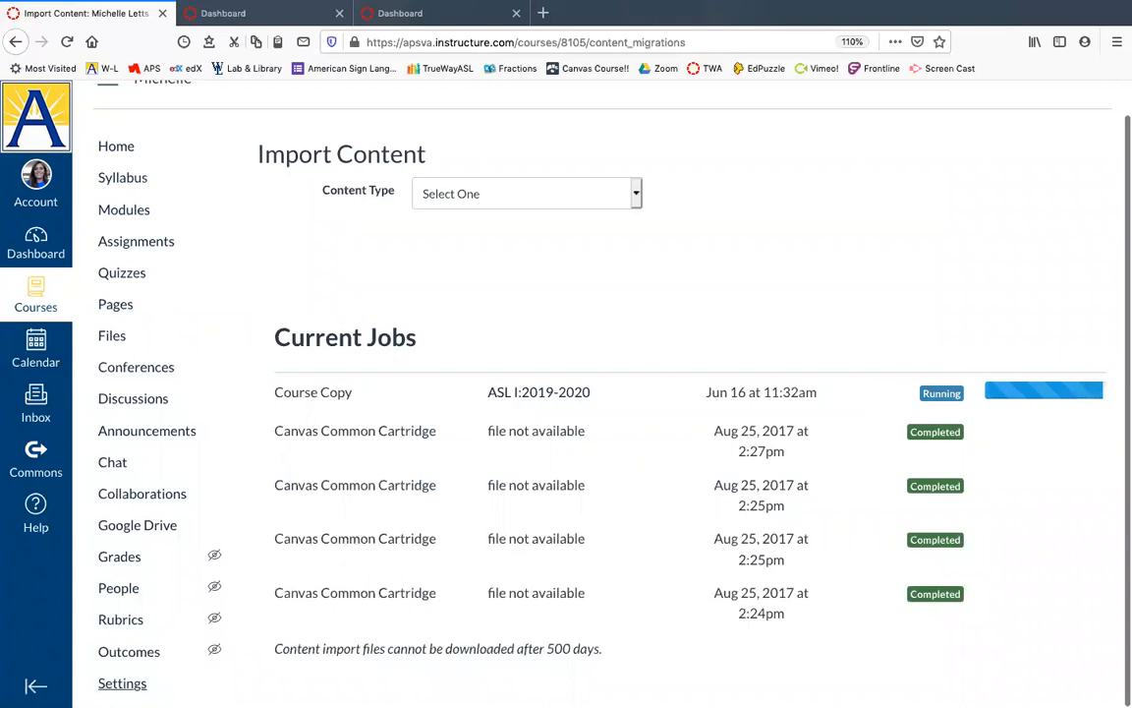
Reopen the course settings and look through the course details and the course management options
click(122, 683)
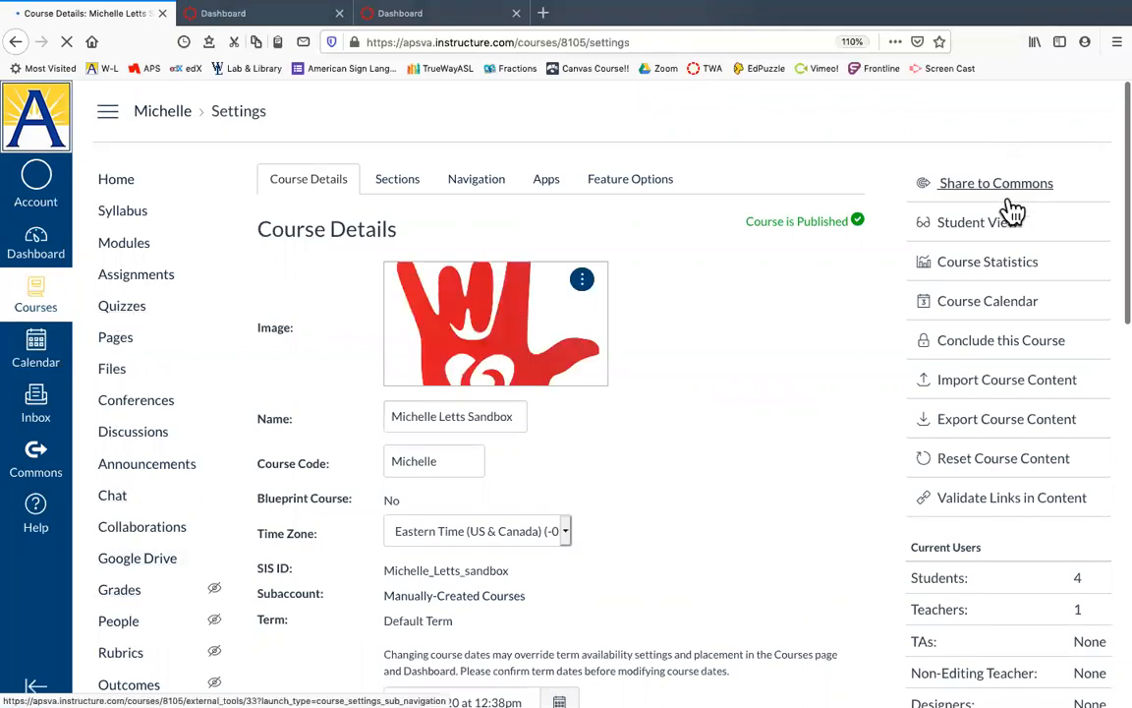
scroll(1004, 496, down, 3)
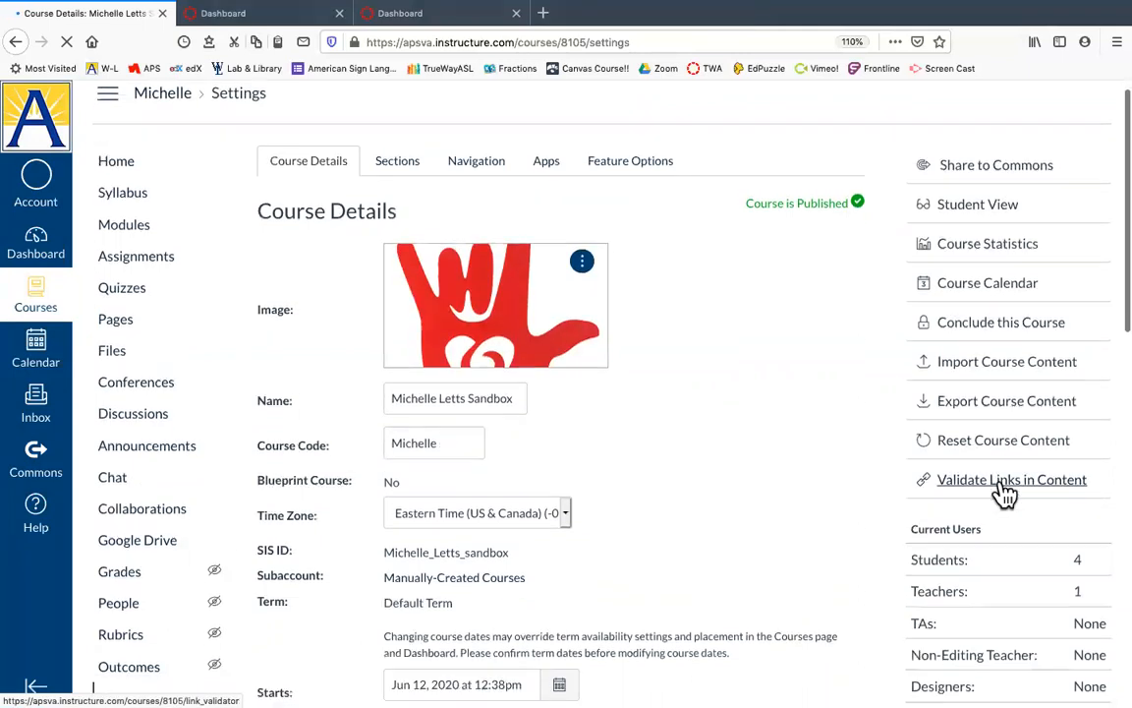
scroll(1004, 495, down, 10)
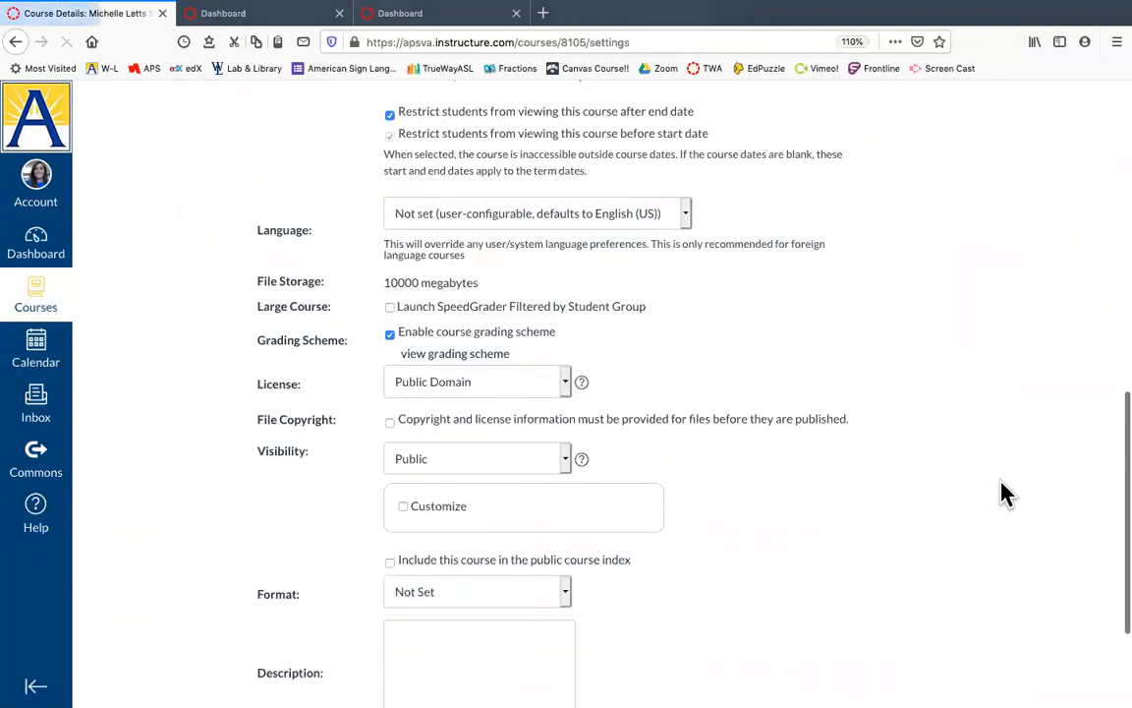
scroll(819, 481, up, 5)
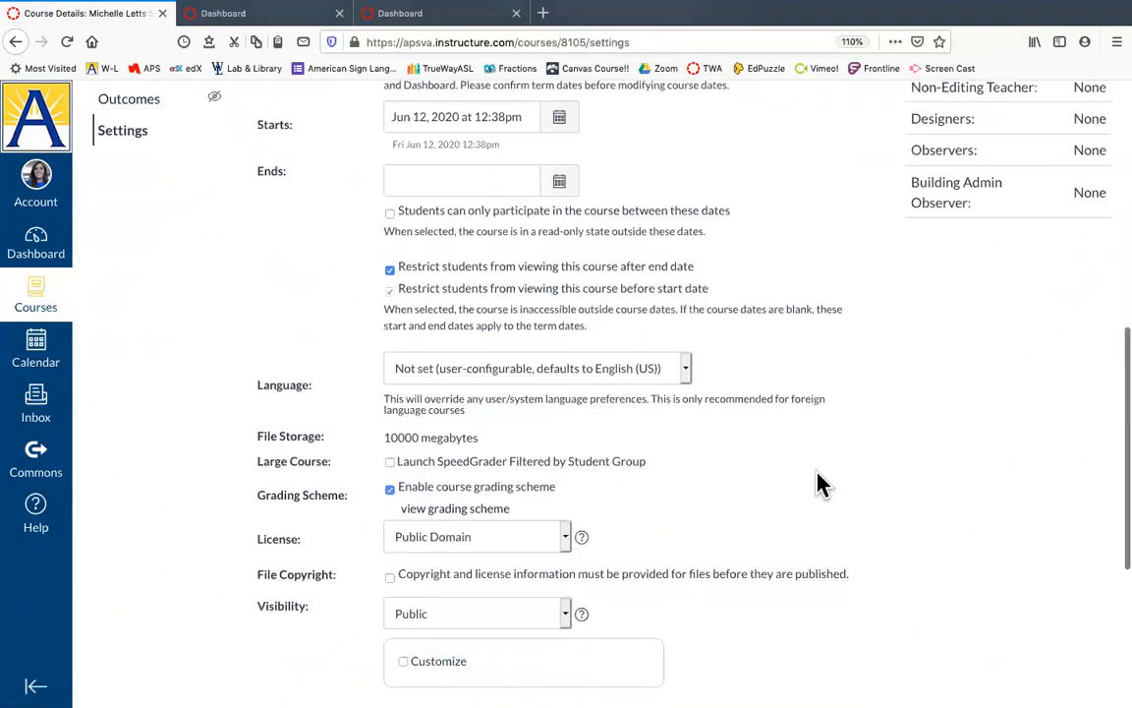
scroll(819, 480, up, 2)
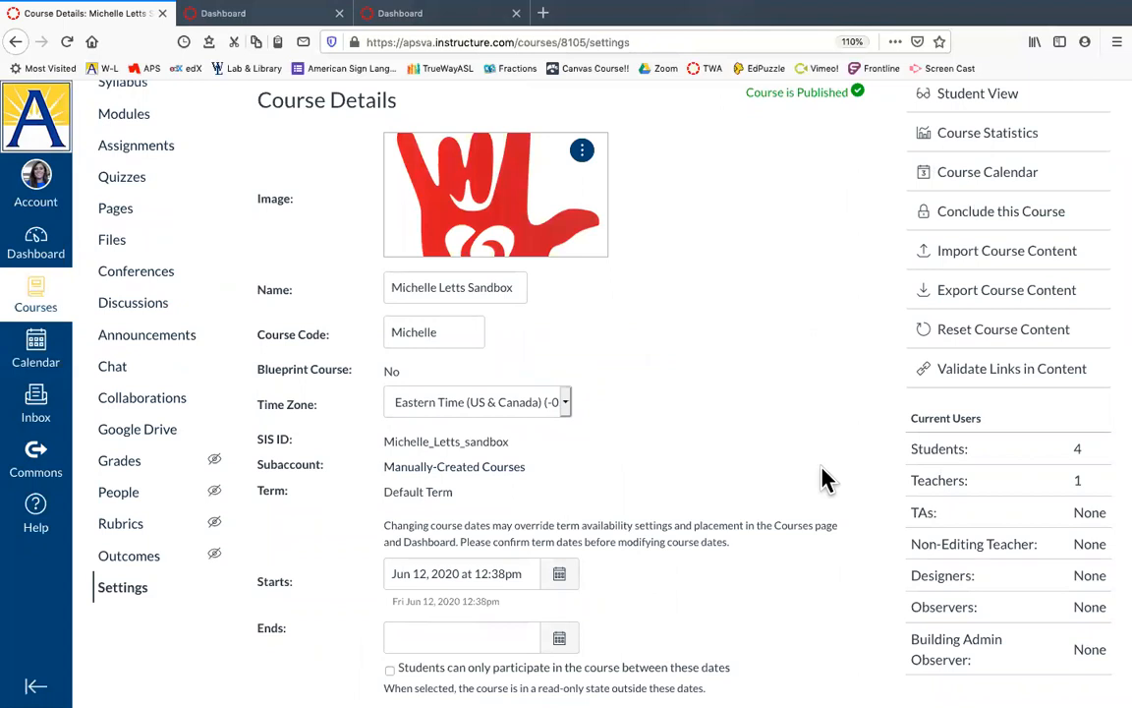
scroll(834, 423, up, 1)
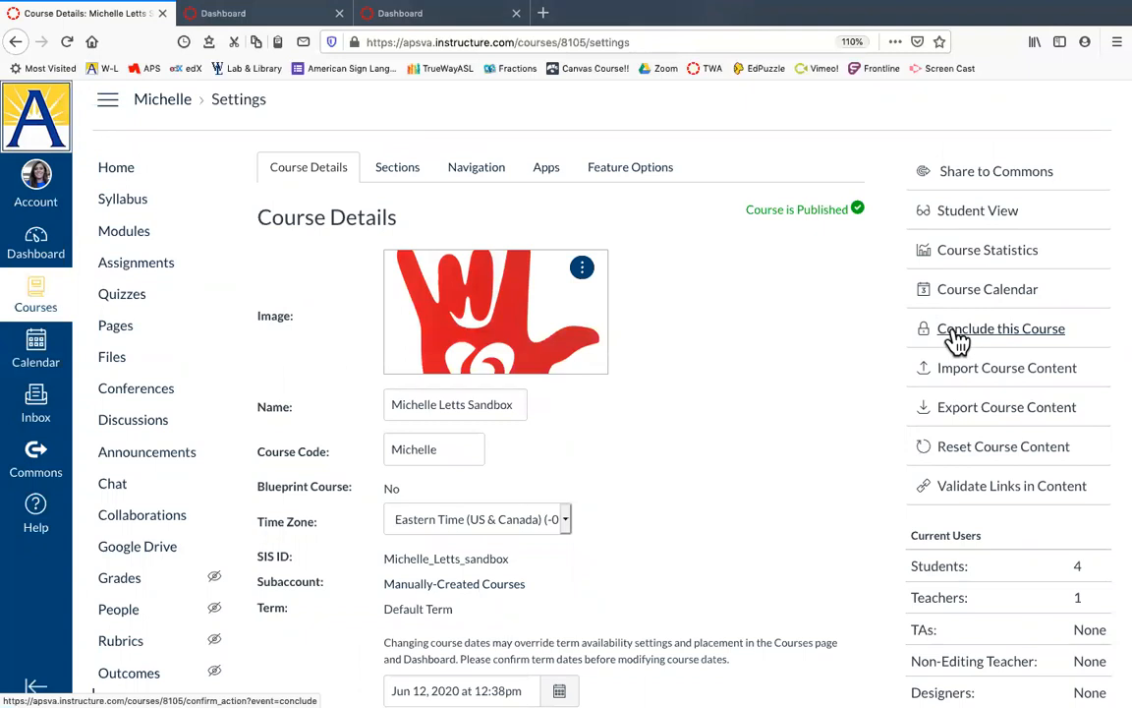
In the course navigation settings, move Quizzes directly below Home and move Chat into the items hidden from students
click(478, 165)
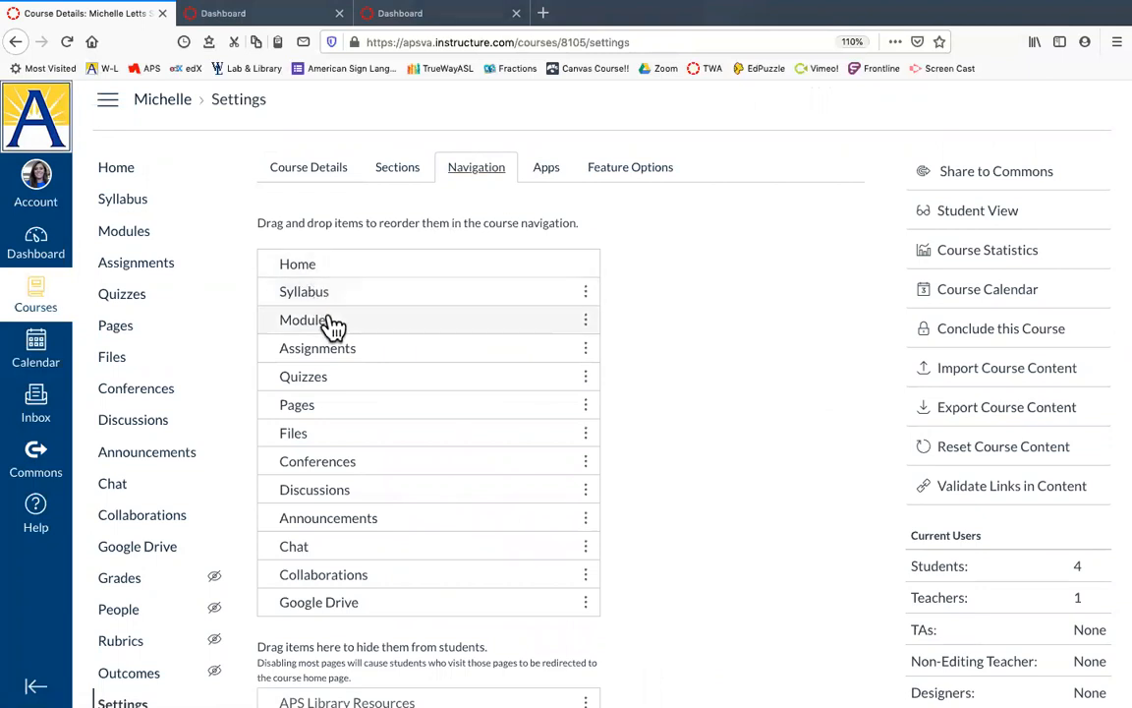
drag(586, 383, 585, 286)
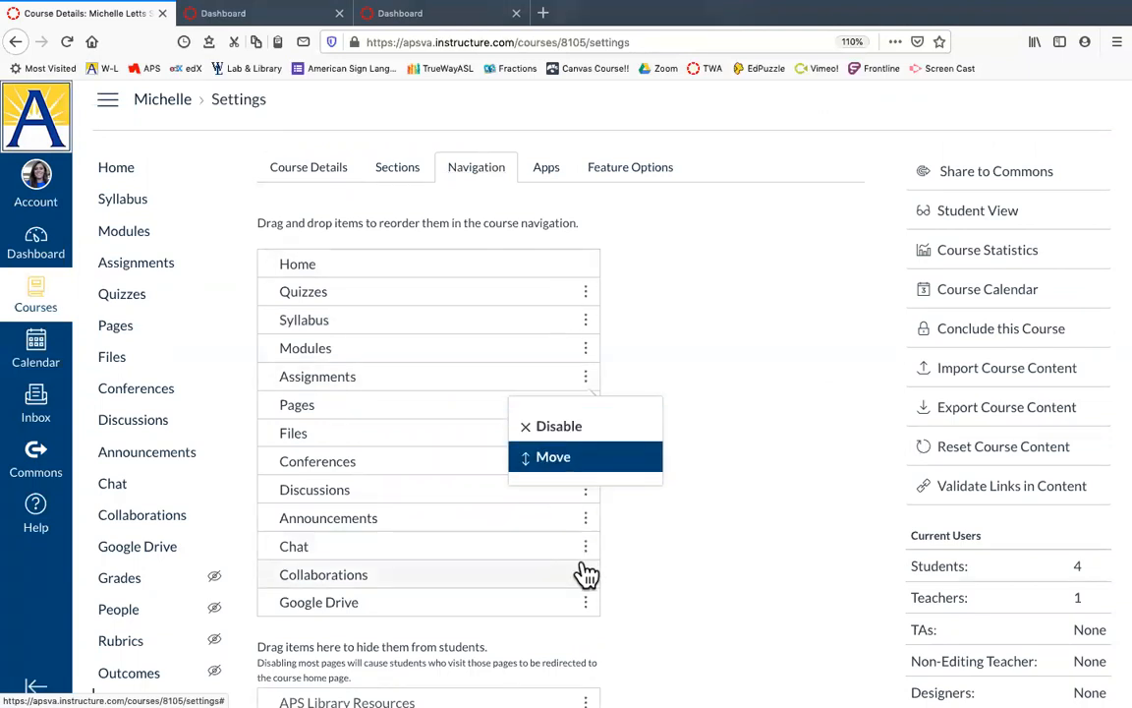
scroll(593, 552, down, 2)
drag(589, 378, 569, 510)
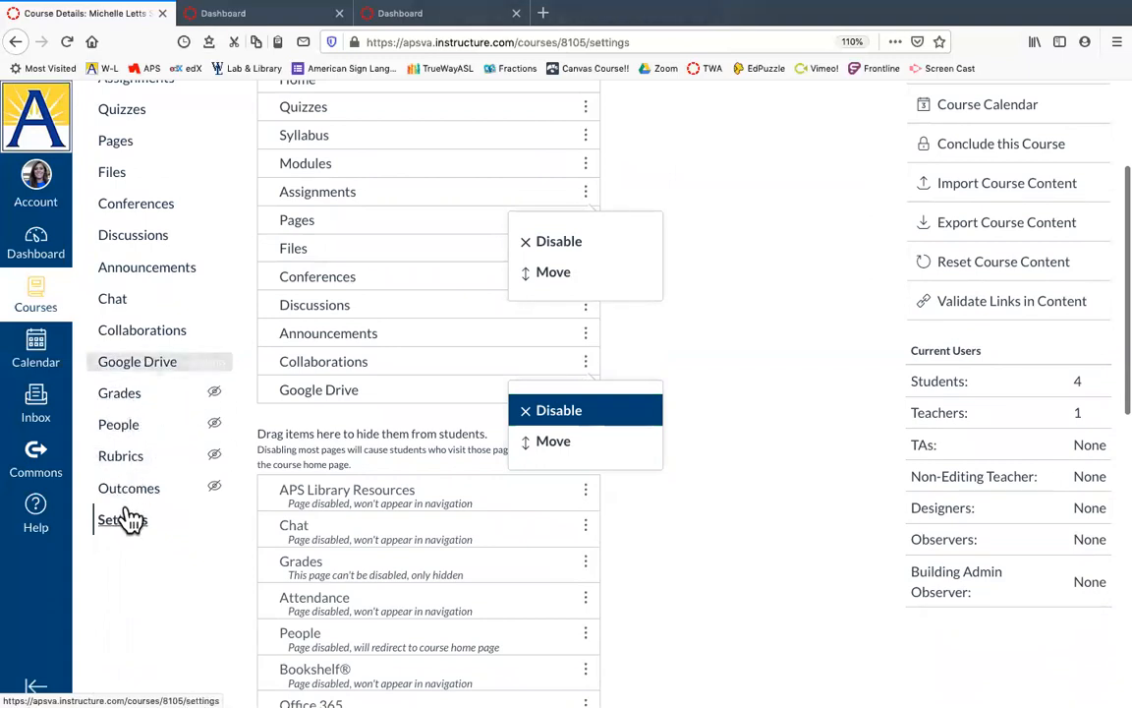
In the course navigation settings, hide Announcements from students and move Collaborations to the end of the visible items, below Google Drive
scroll(392, 434, up, 3)
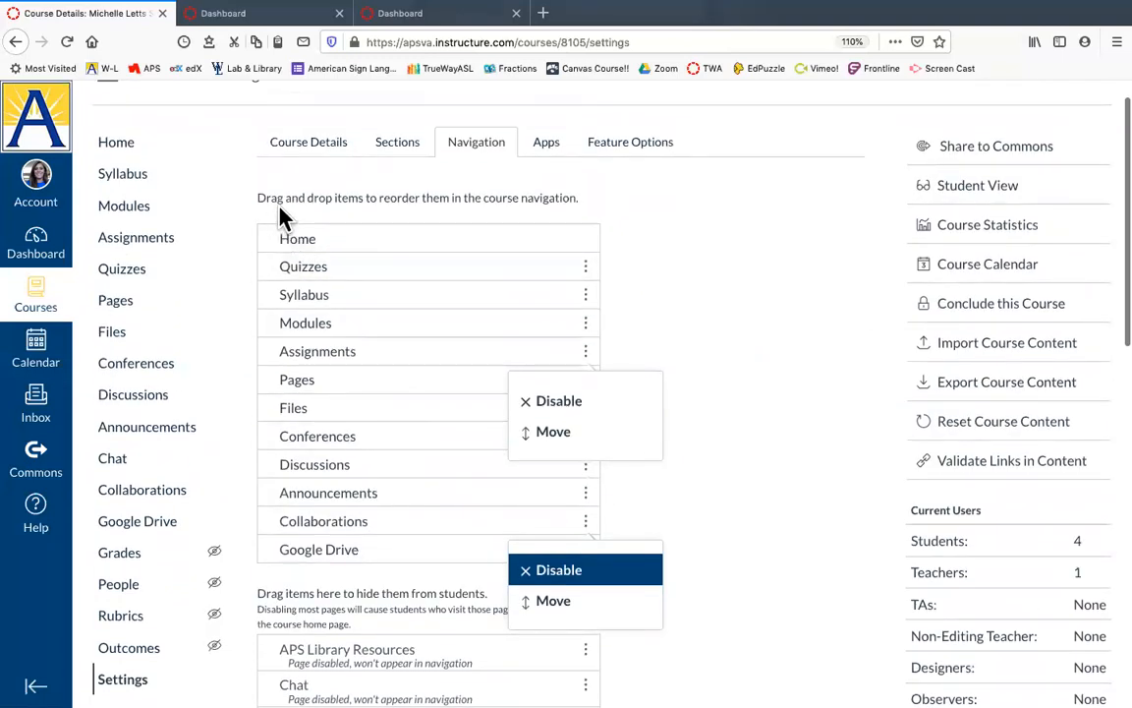
scroll(363, 465, down, 5)
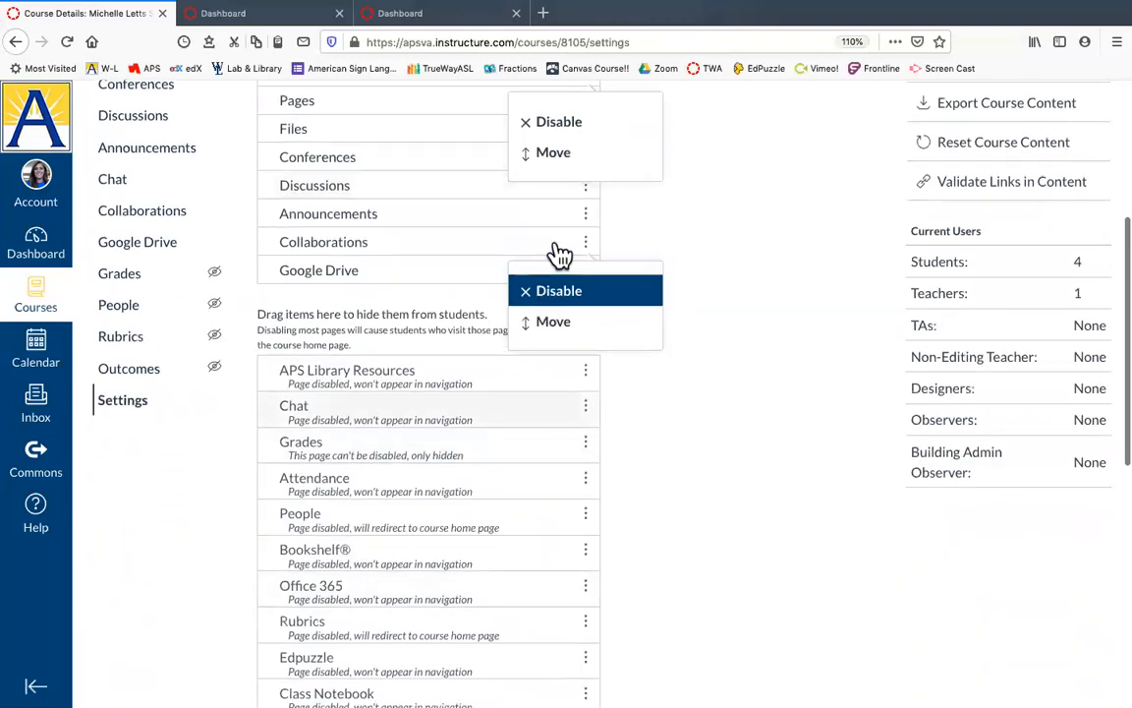
drag(587, 218, 562, 185)
scroll(575, 425, up, 4)
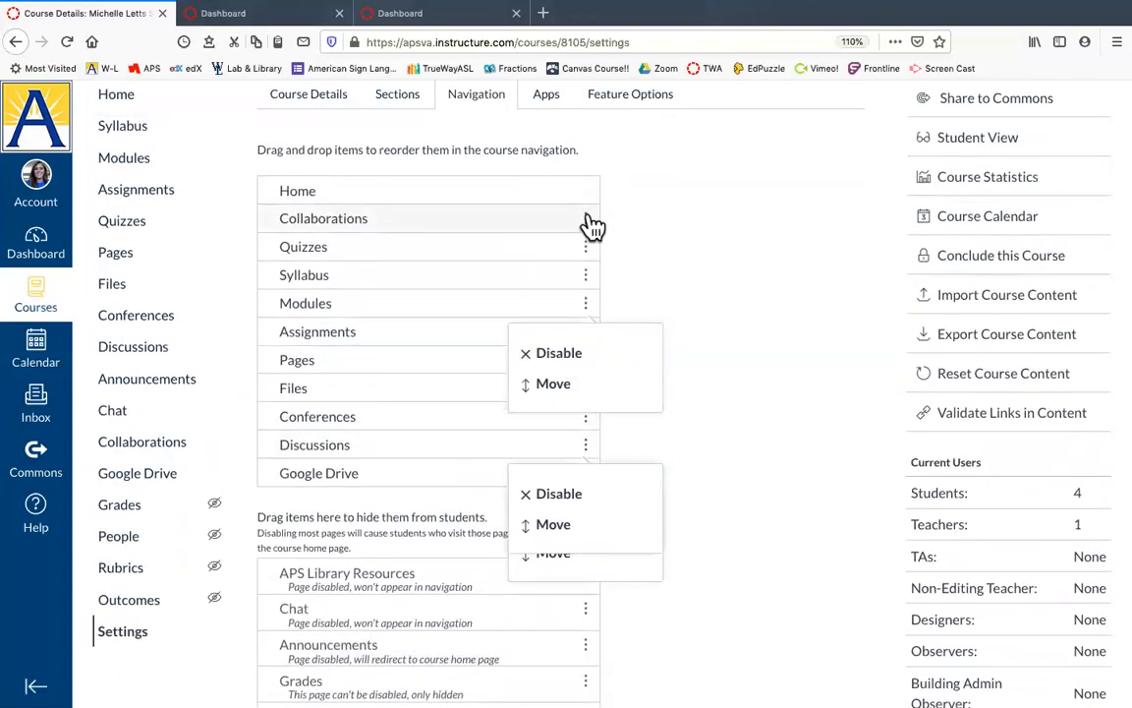
drag(586, 222, 548, 458)
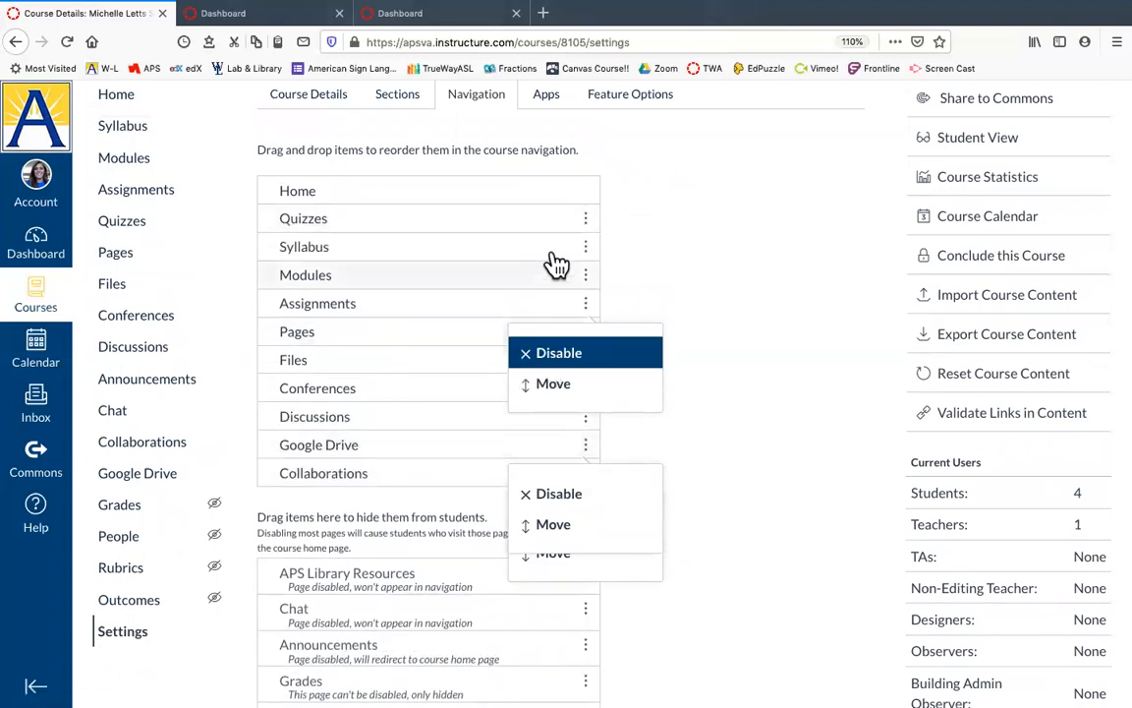
Move Syllabus directly below Home and Quizzes directly below Assignments, look through the hidden items, and save the course navigation
drag(593, 250, 594, 228)
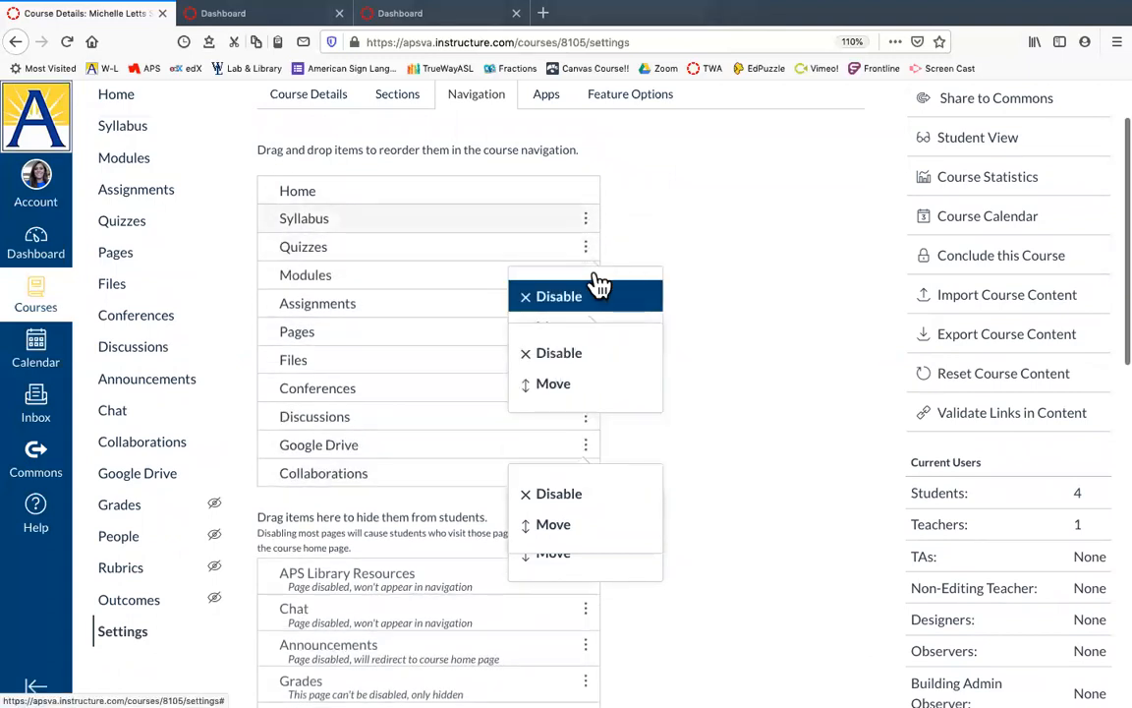
drag(590, 268, 588, 320)
scroll(744, 433, down, 10)
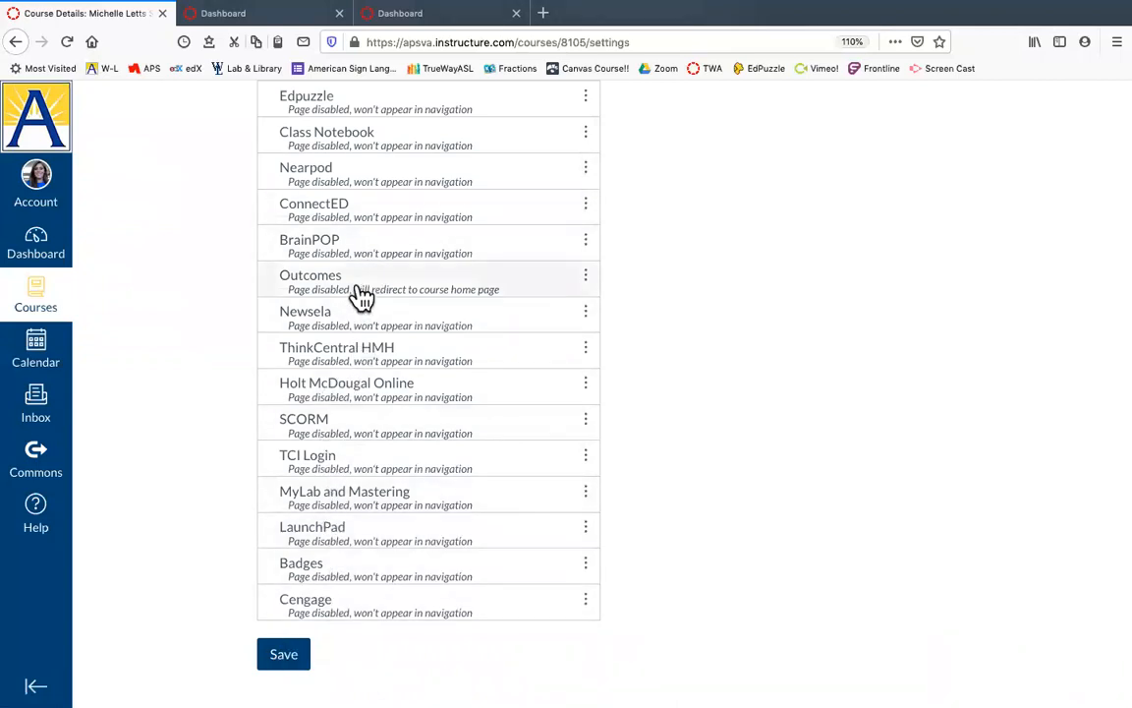
scroll(362, 295, up, 3)
scroll(361, 295, down, 1)
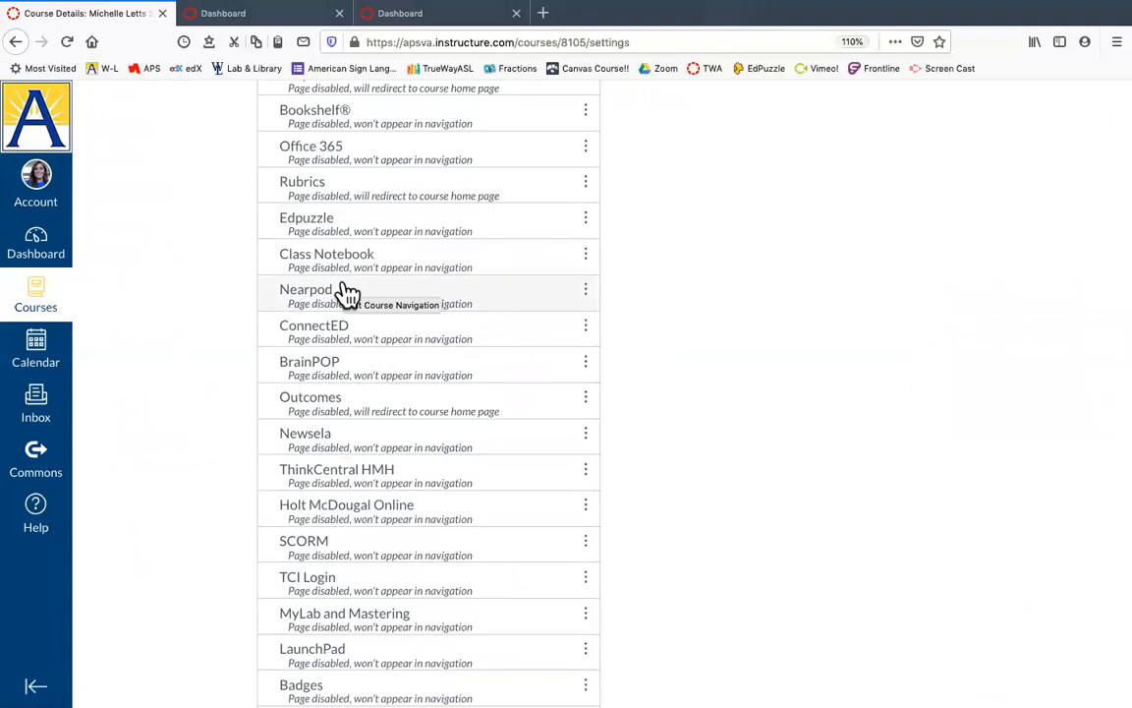
scroll(346, 293, down, 3)
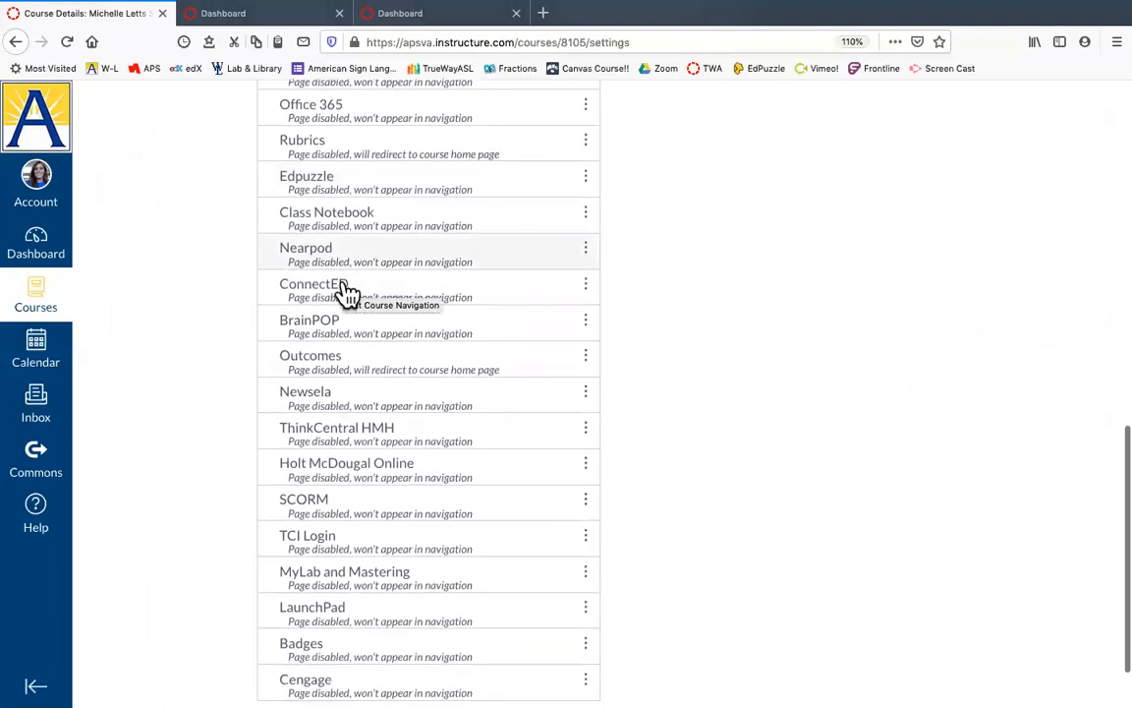
scroll(346, 292, up, 5)
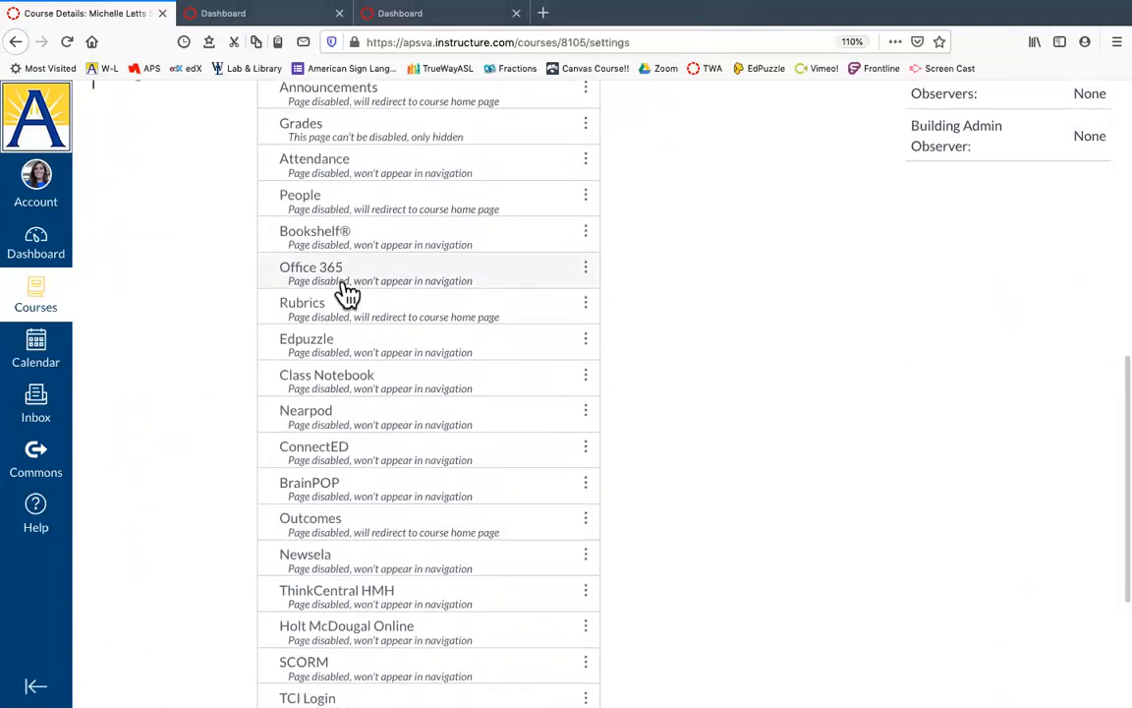
scroll(344, 287, up, 3)
scroll(342, 283, down, 5)
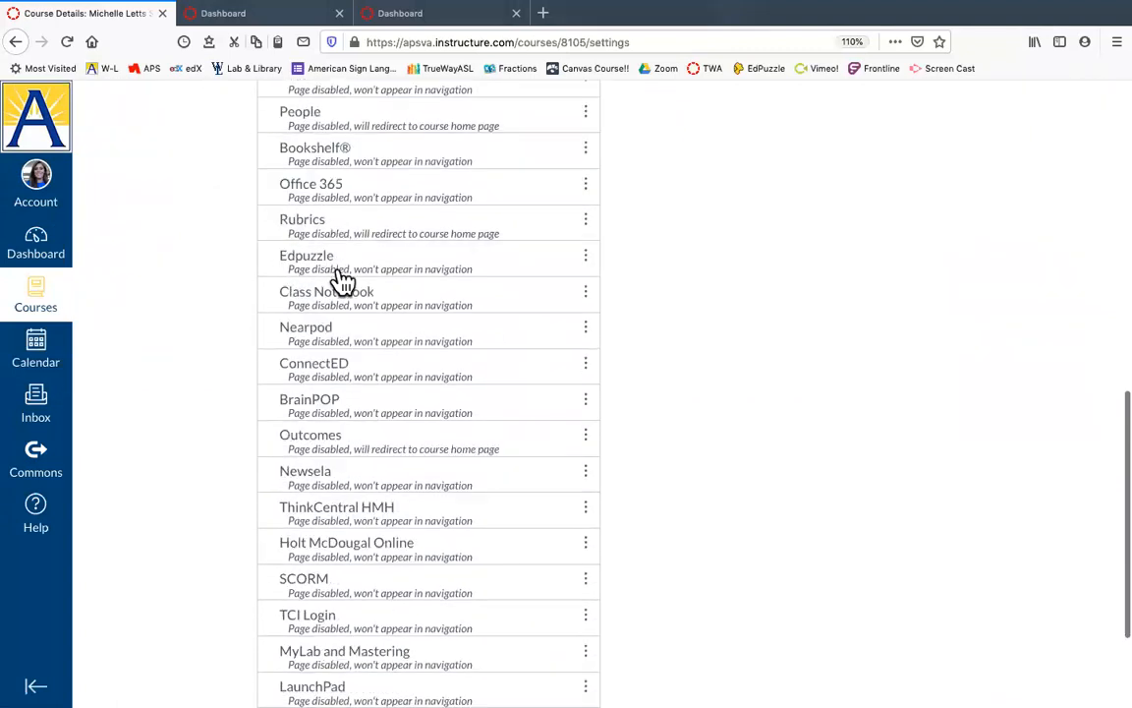
click(293, 656)
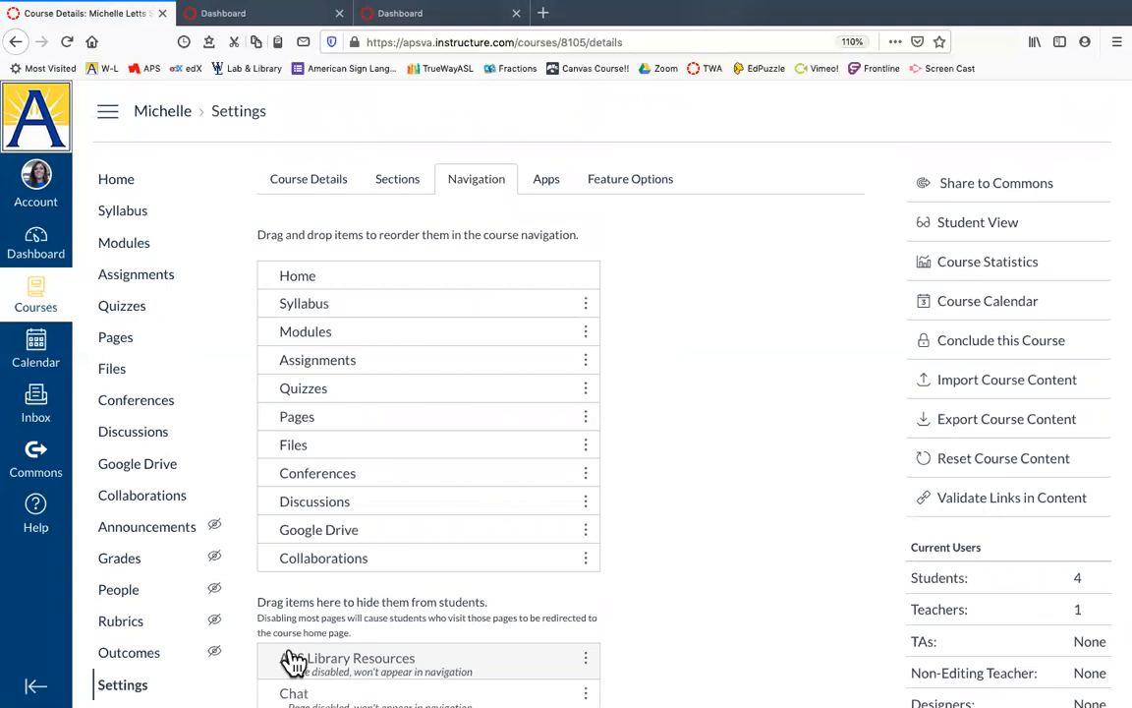
Open the course's external apps and look through the available tools
scroll(197, 518, down, 1)
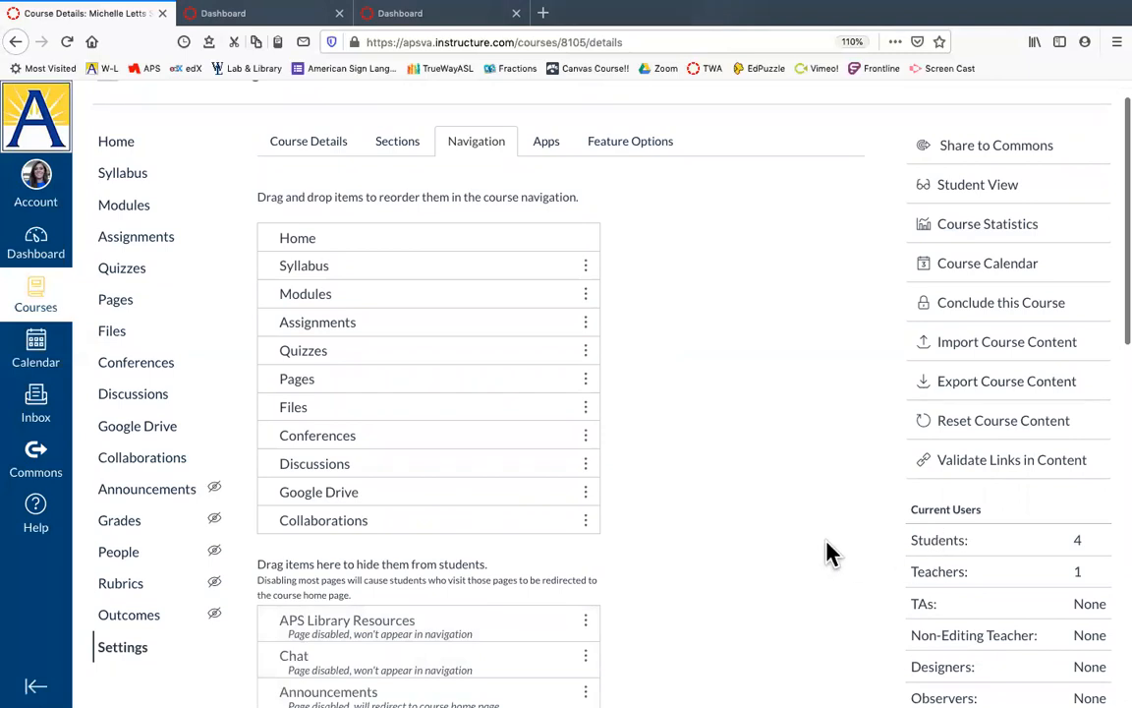
click(557, 144)
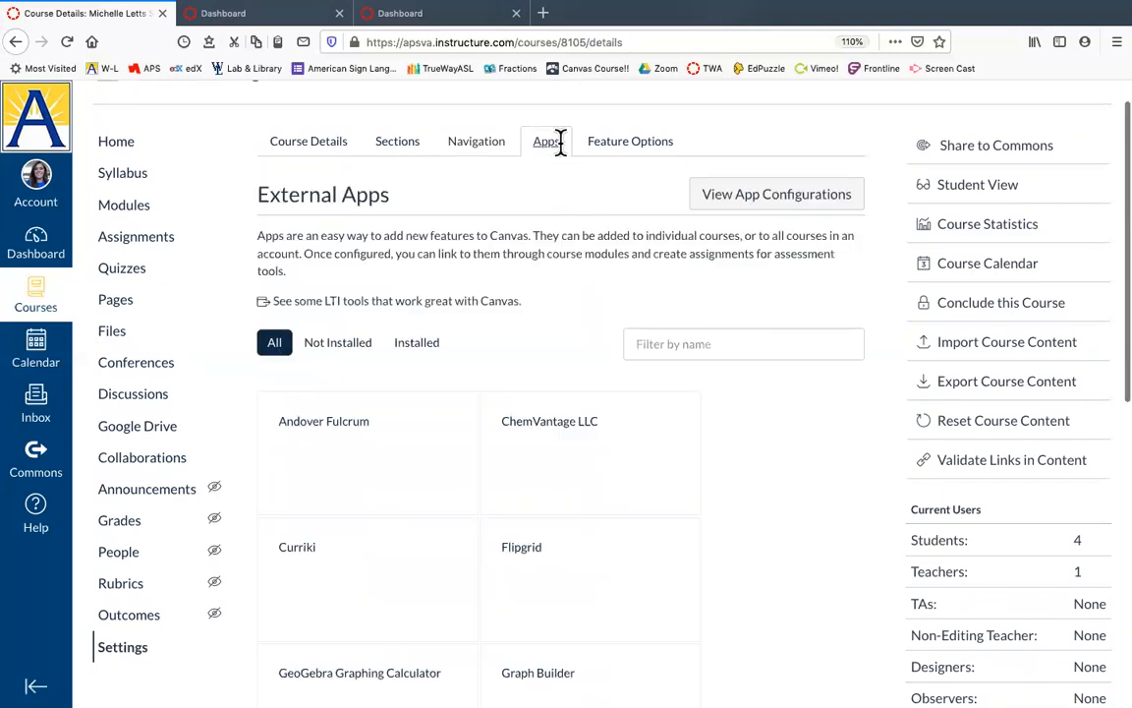
scroll(470, 411, down, 5)
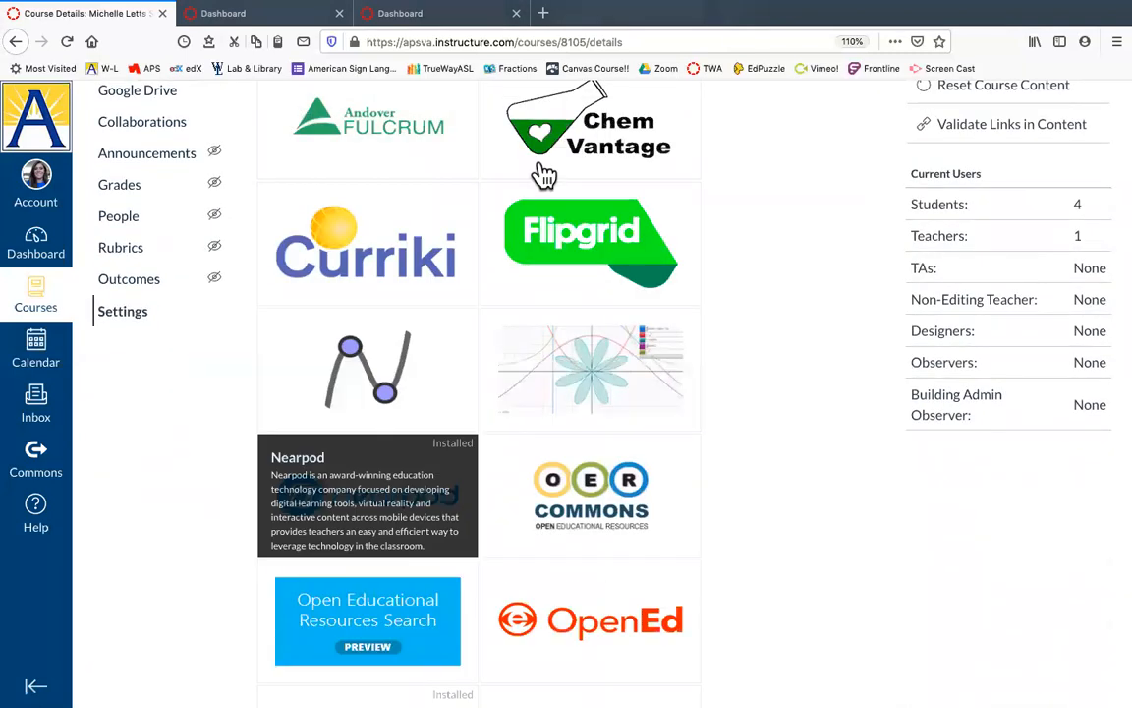
scroll(591, 494, down, 1)
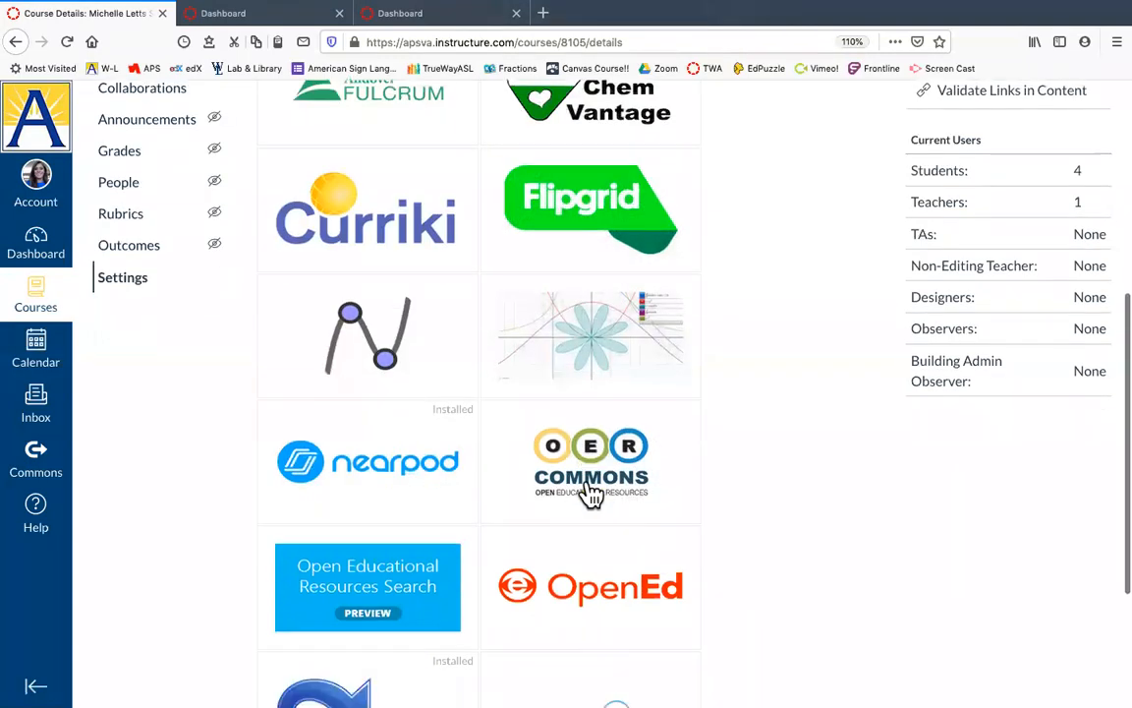
scroll(591, 495, down, 3)
scroll(589, 493, up, 9)
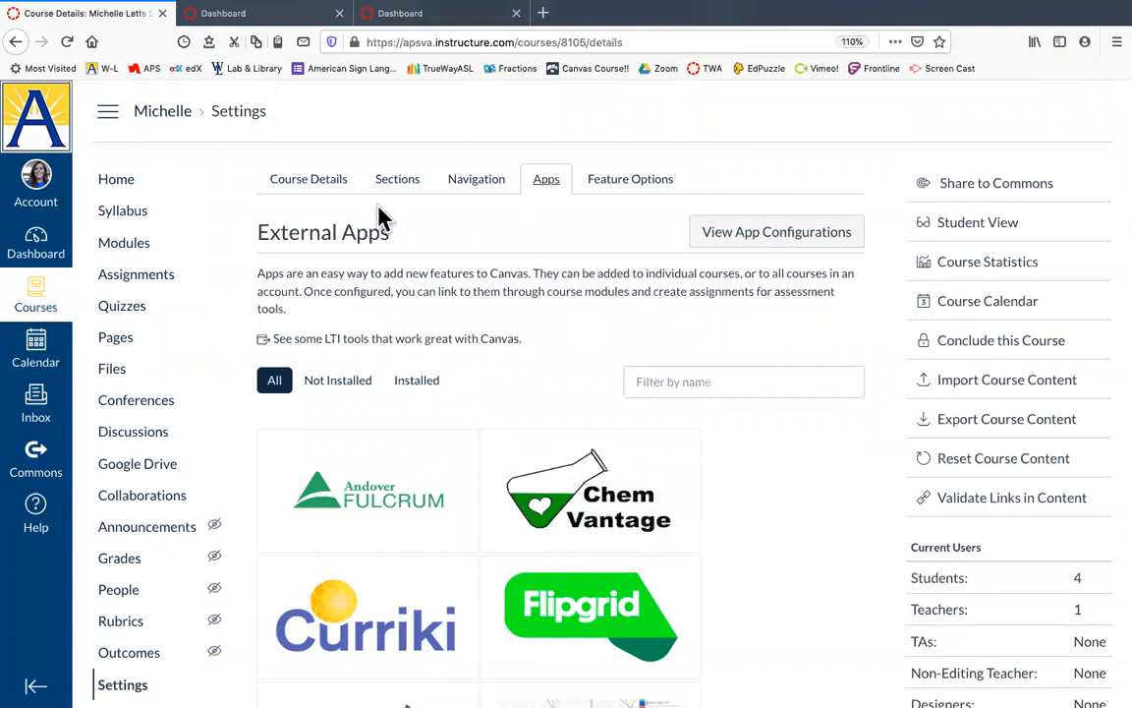
Return to the course details and look through the course's dates, grading scheme, license and visibility settings
click(309, 183)
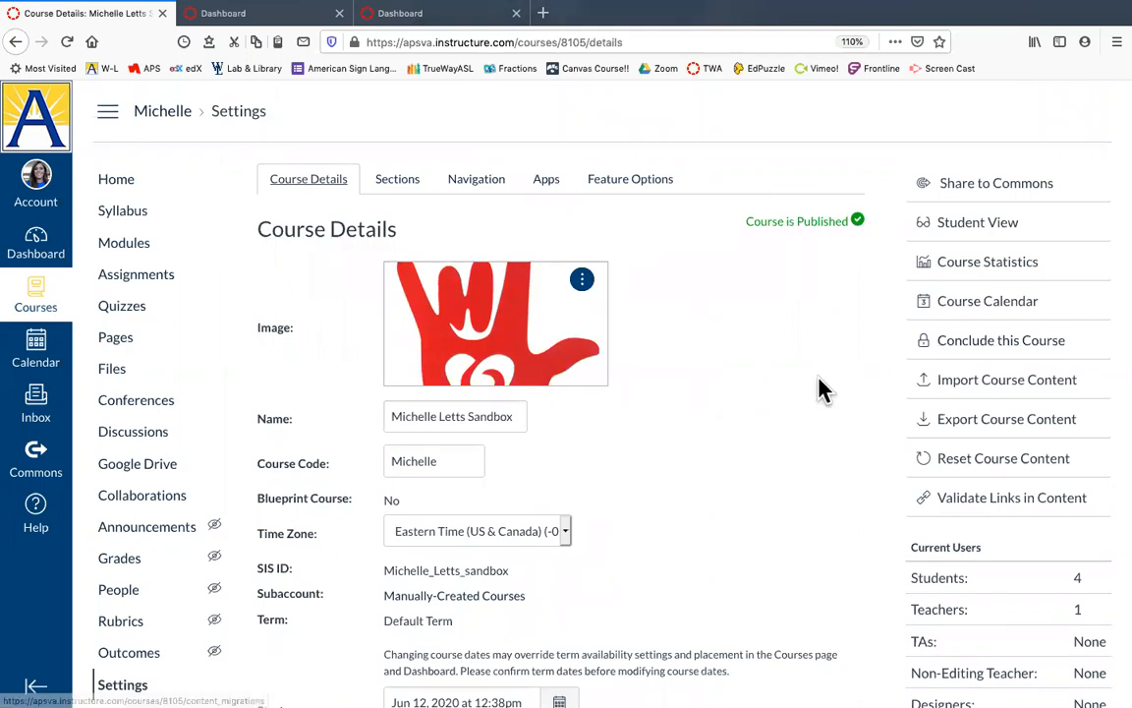
scroll(819, 386, down, 3)
scroll(821, 388, down, 4)
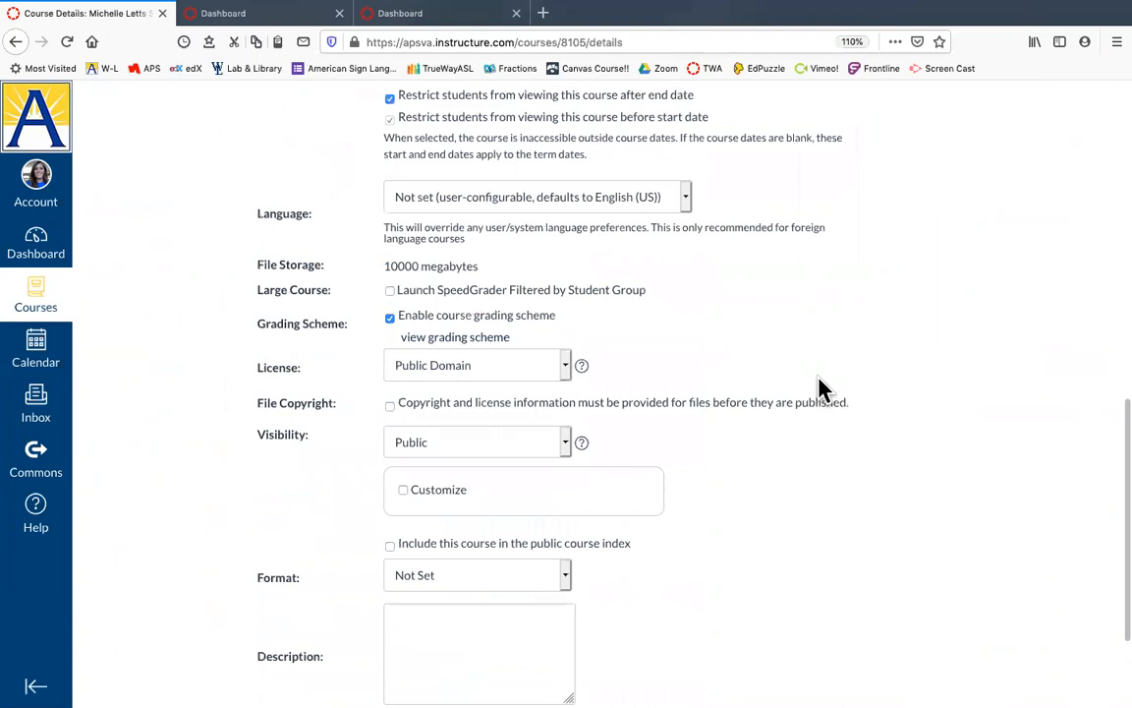
scroll(90, 351, up, 1)
scroll(90, 351, up, 4)
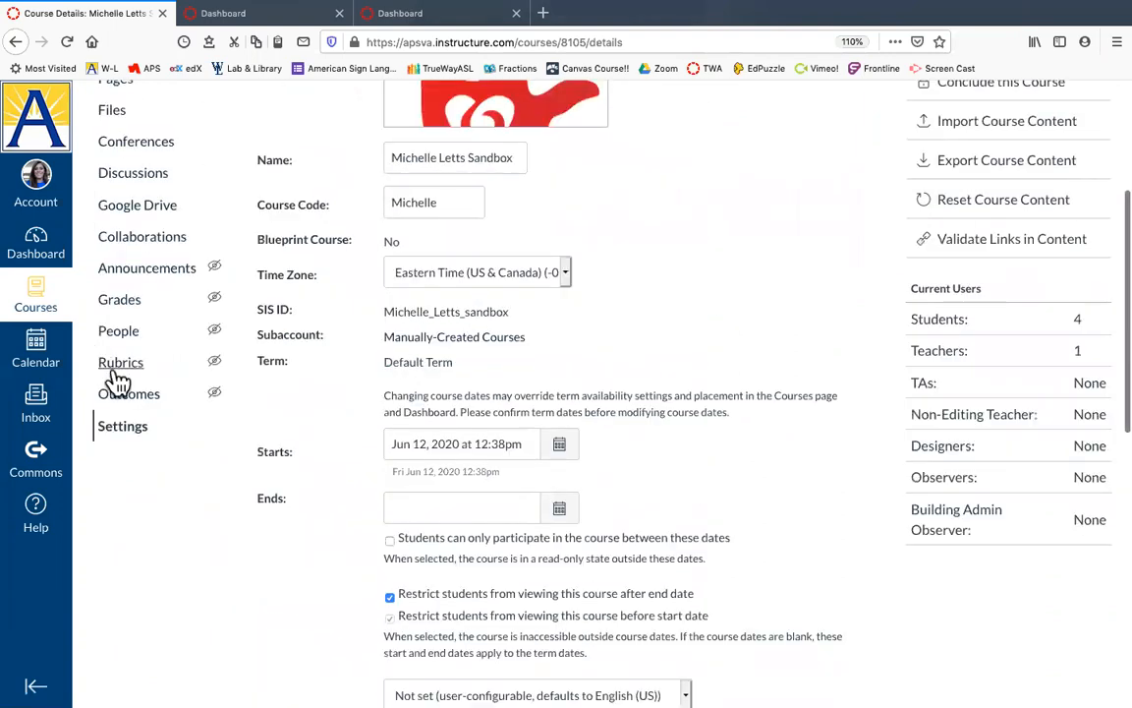
Examine the analytics of the first student in the course's People list, including activity, communication and submissions, and return to the list
click(116, 334)
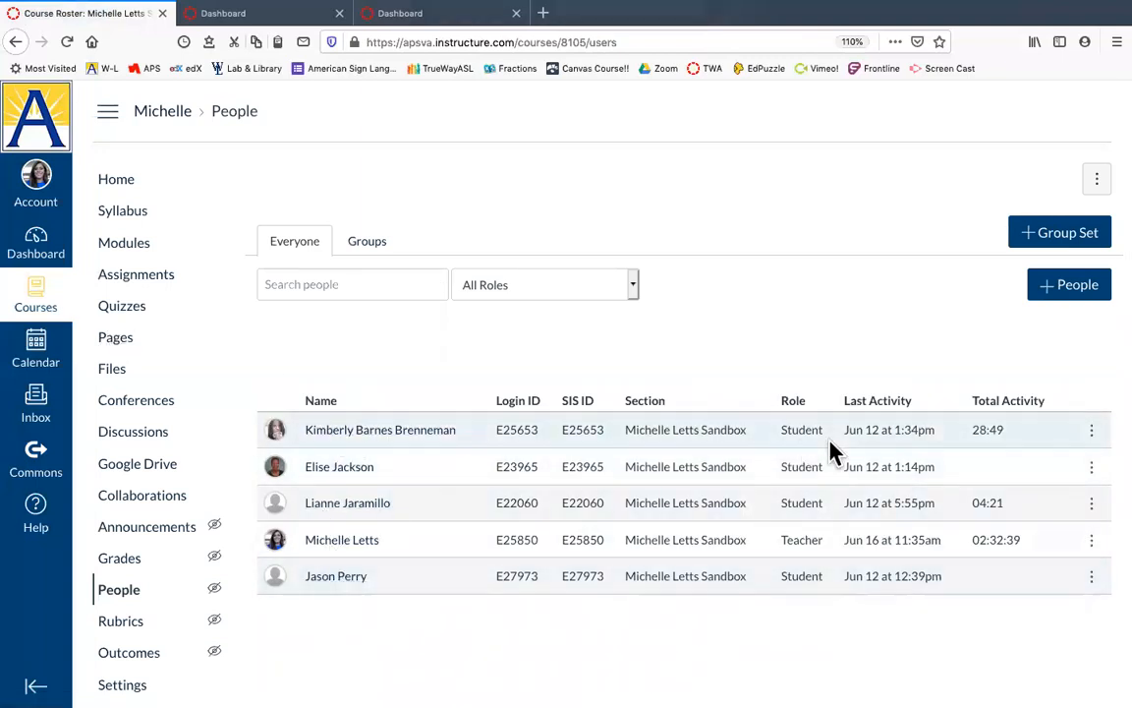
click(343, 433)
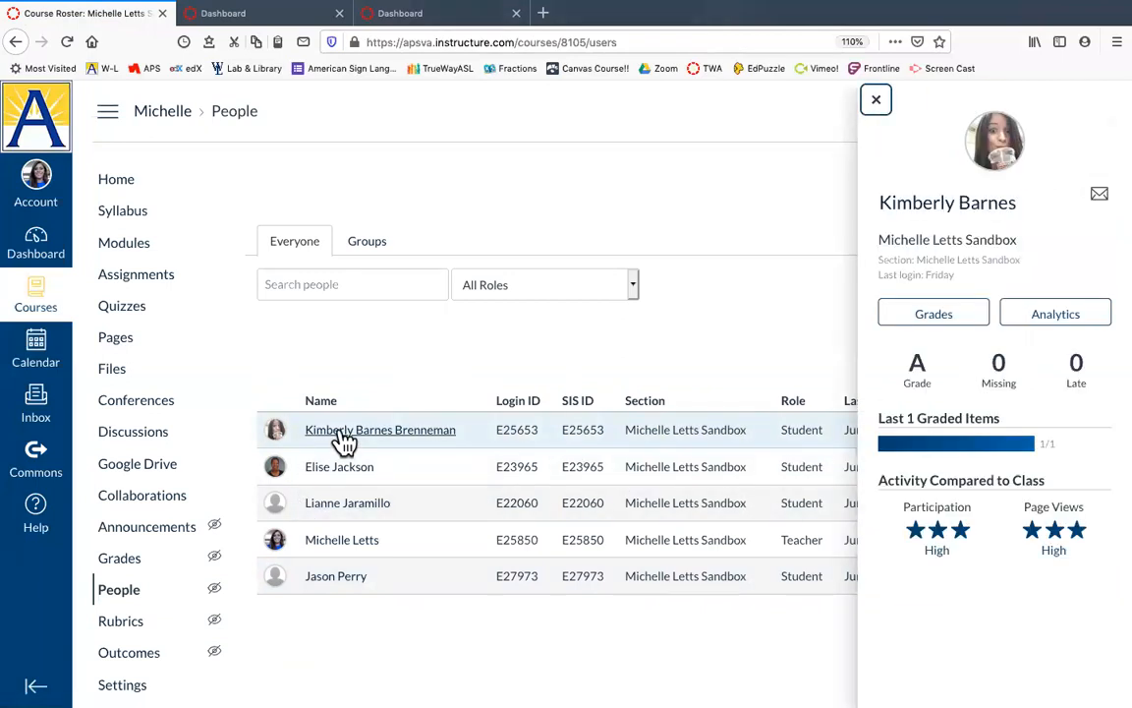
click(1057, 315)
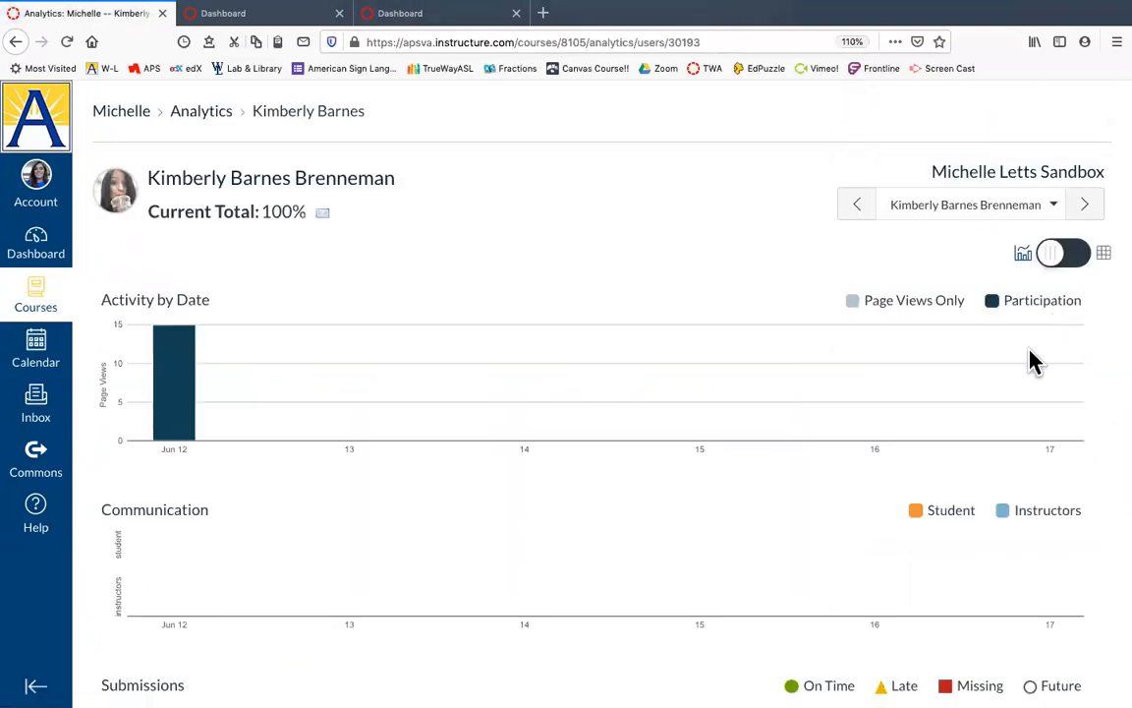
mouse_move(173, 400)
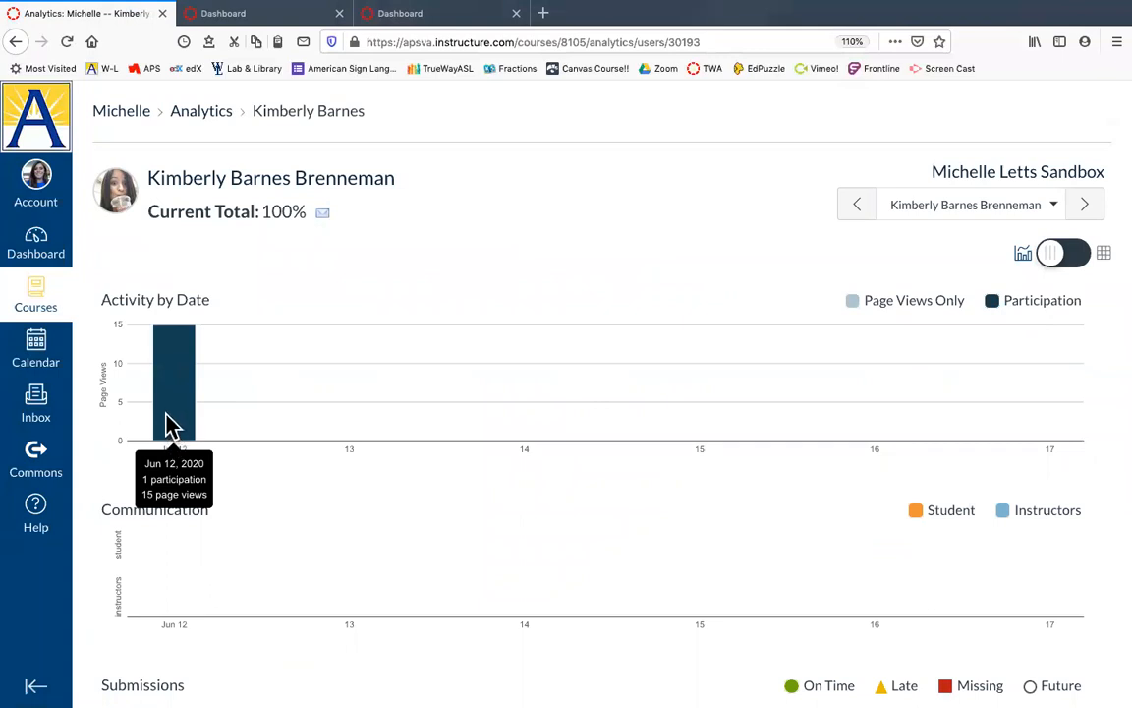
scroll(167, 424, down, 5)
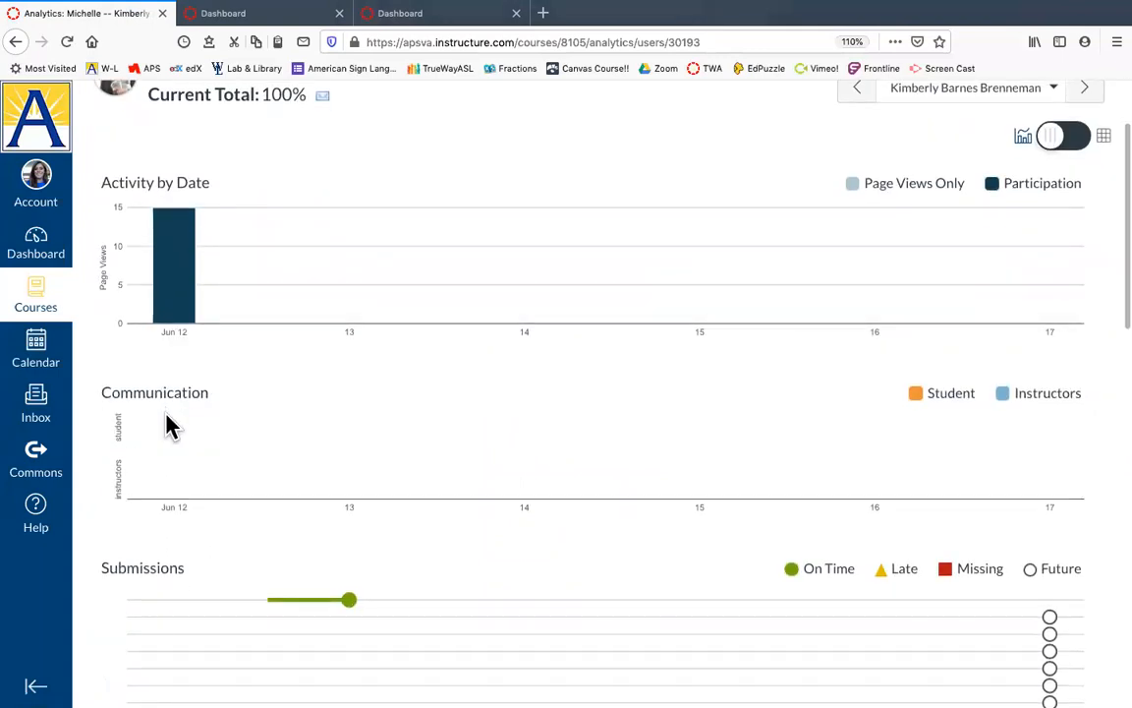
scroll(168, 425, up, 5)
click(15, 43)
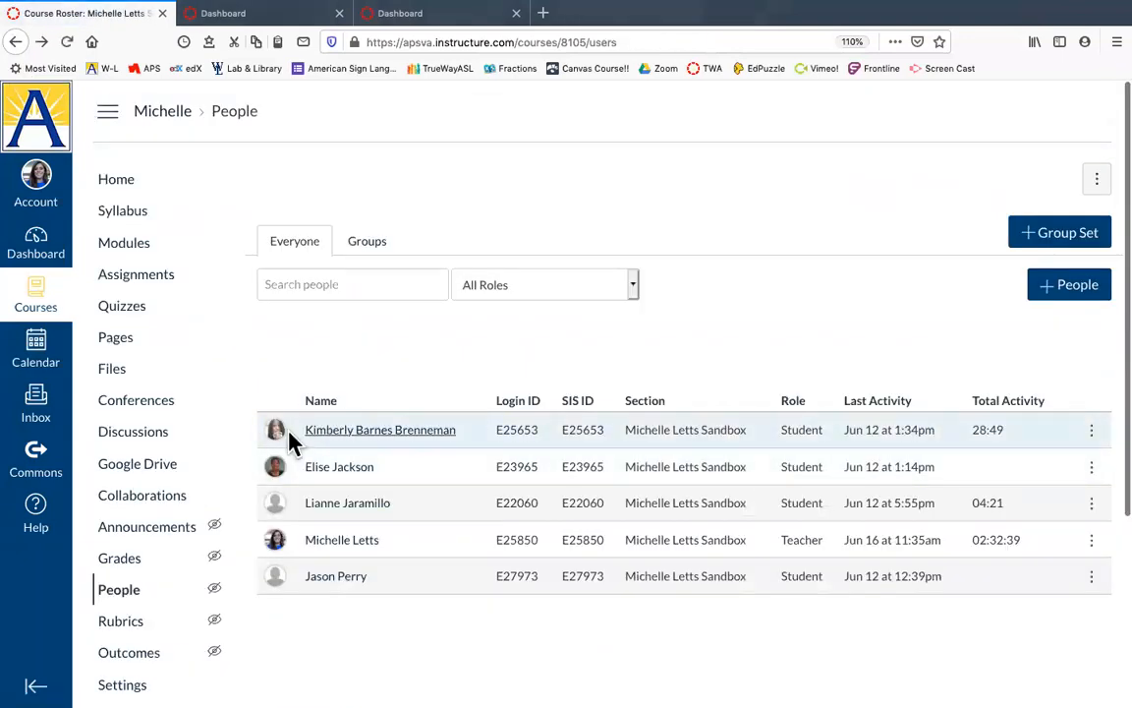
Search the People list for a student by the beginning of the first name, and open that student's access report from the profile page
click(391, 284)
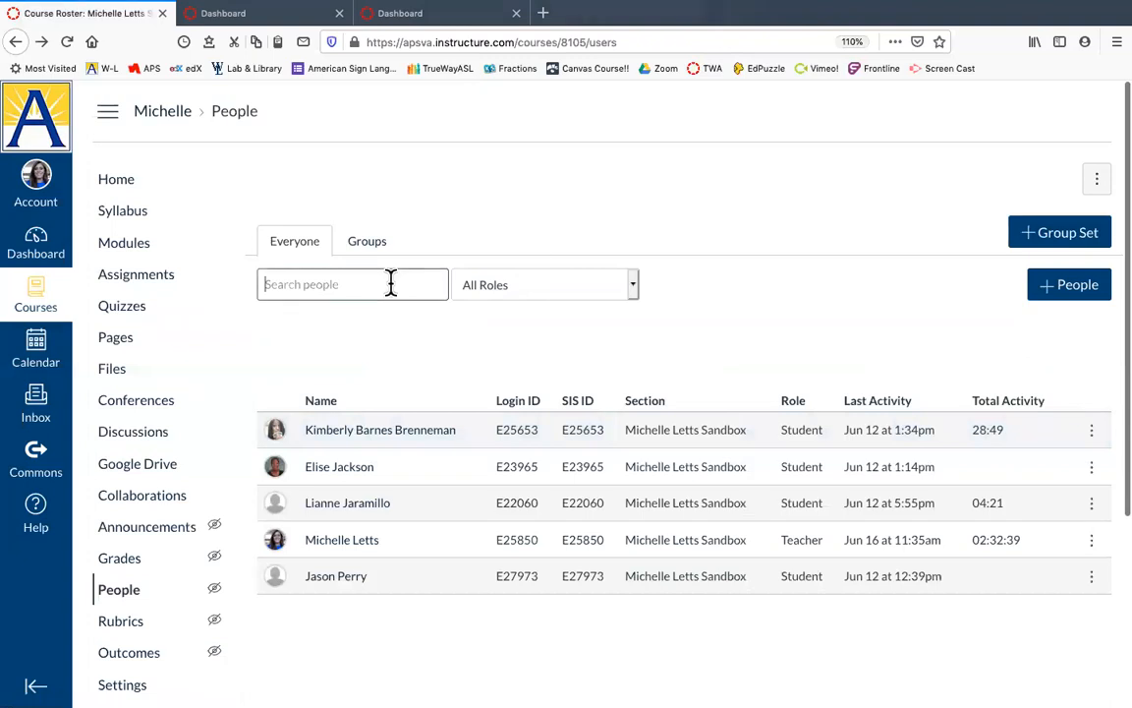
text(lia)
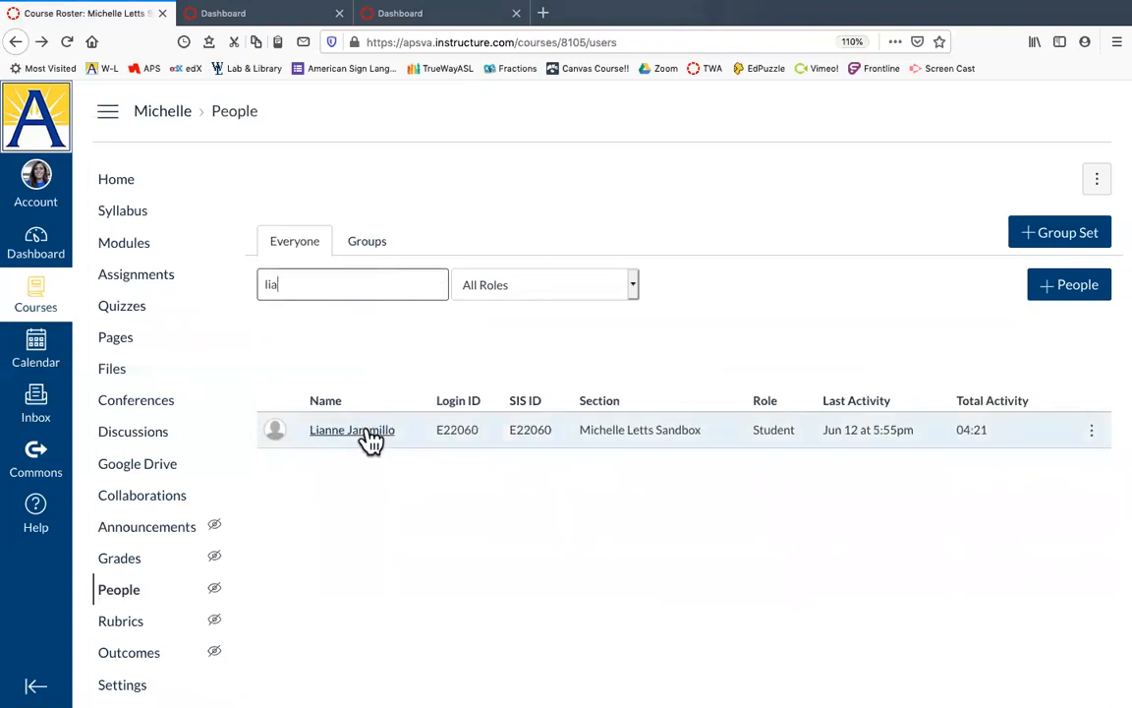
click(369, 435)
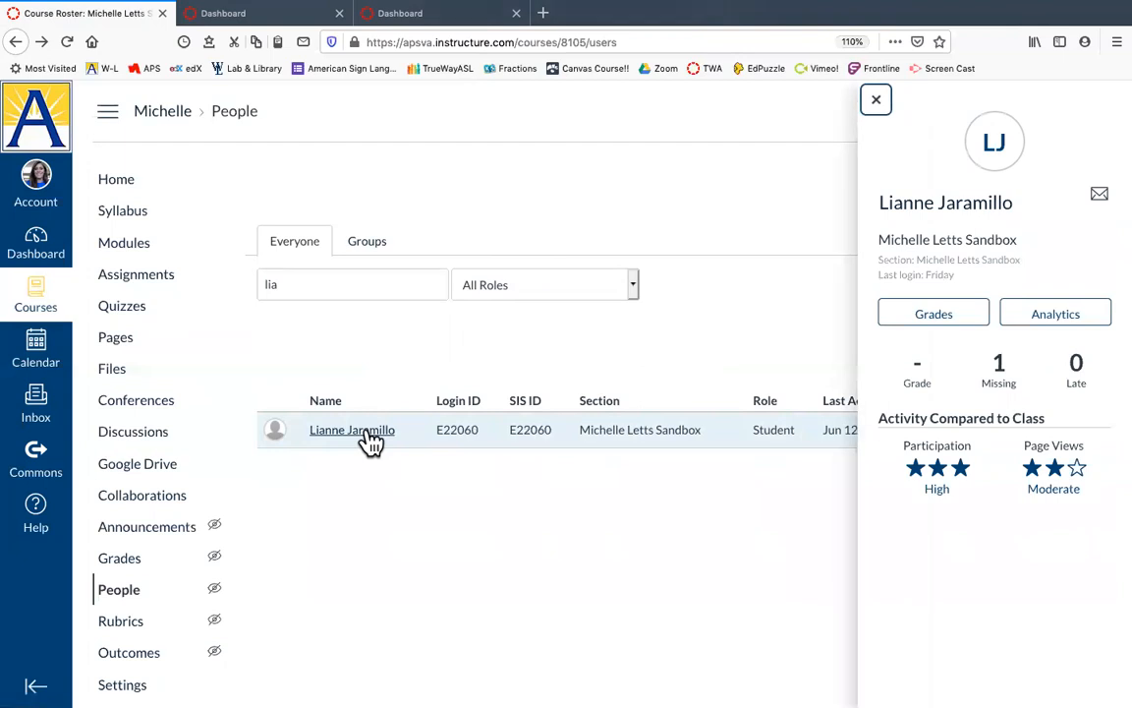
click(277, 436)
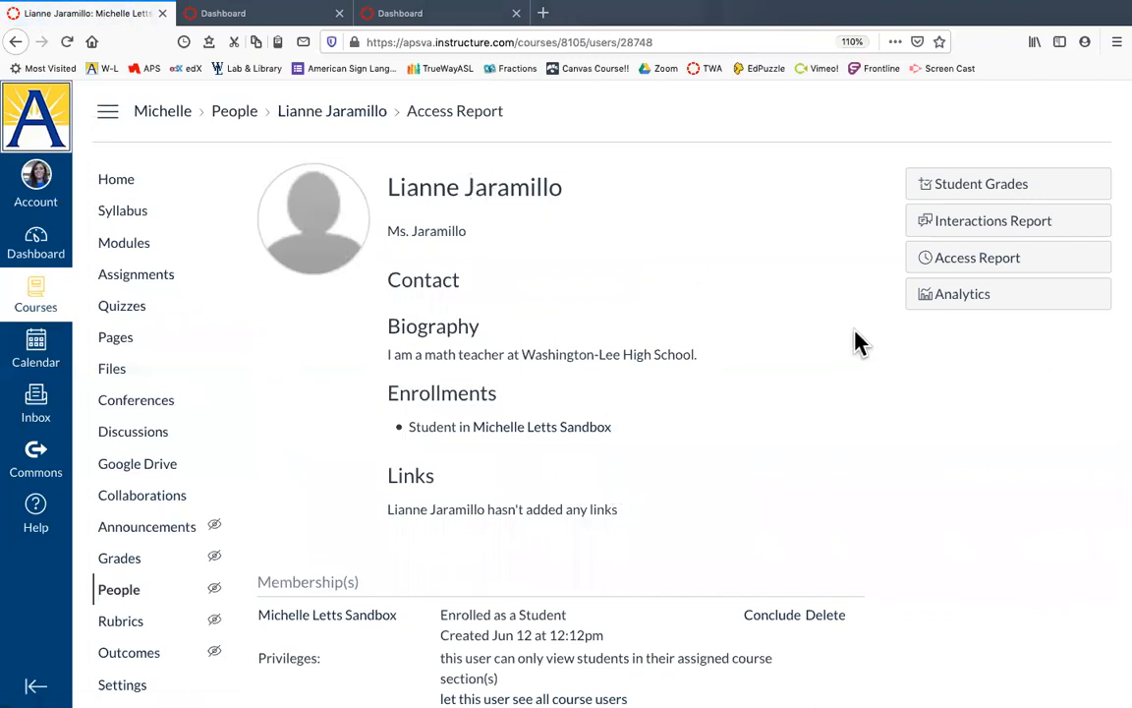
click(983, 276)
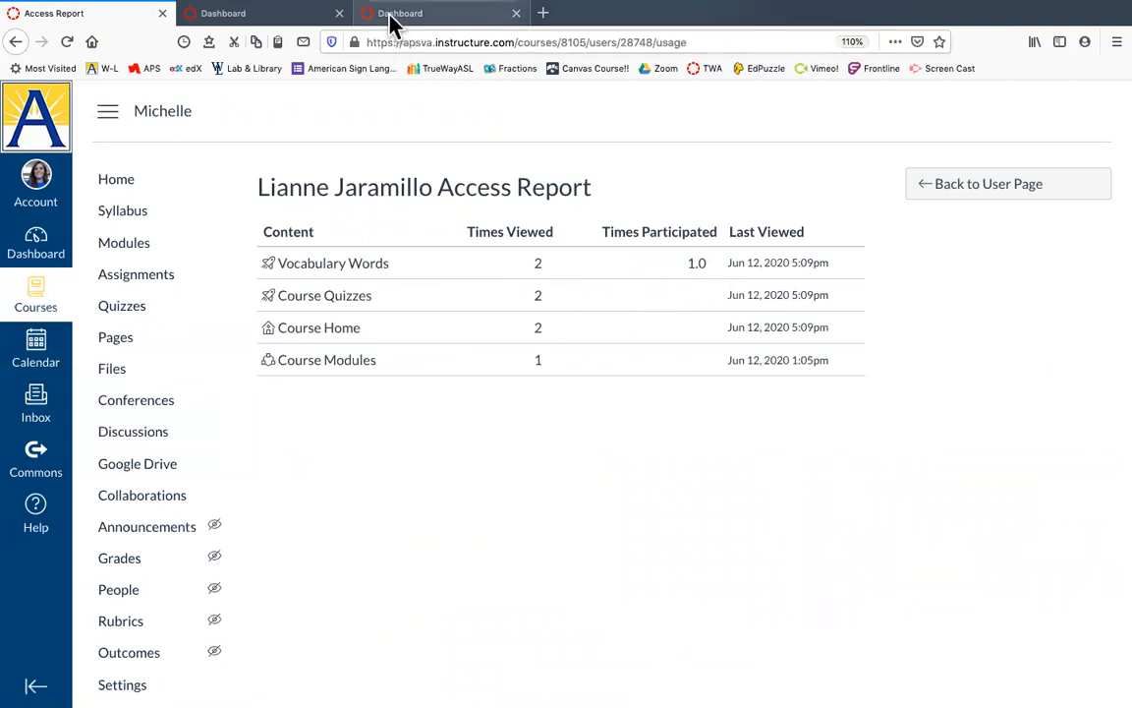
Switch to another open dashboard page and open the full list of all courses
click(295, 18)
scroll(505, 456, down, 5)
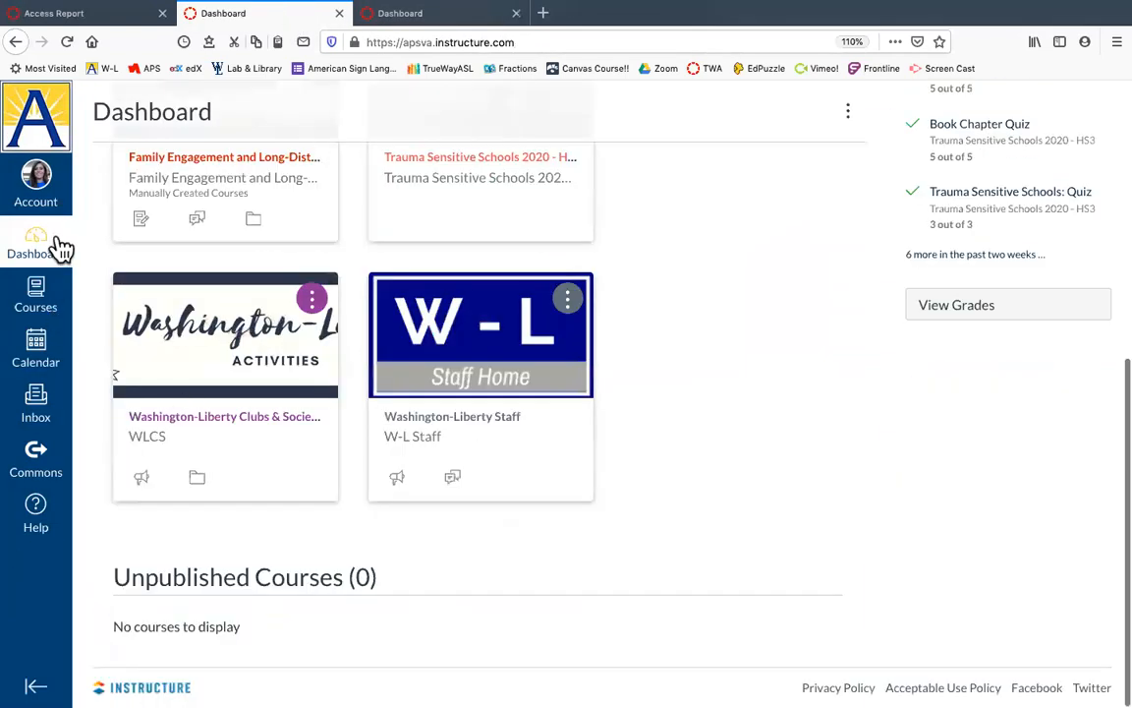
click(38, 301)
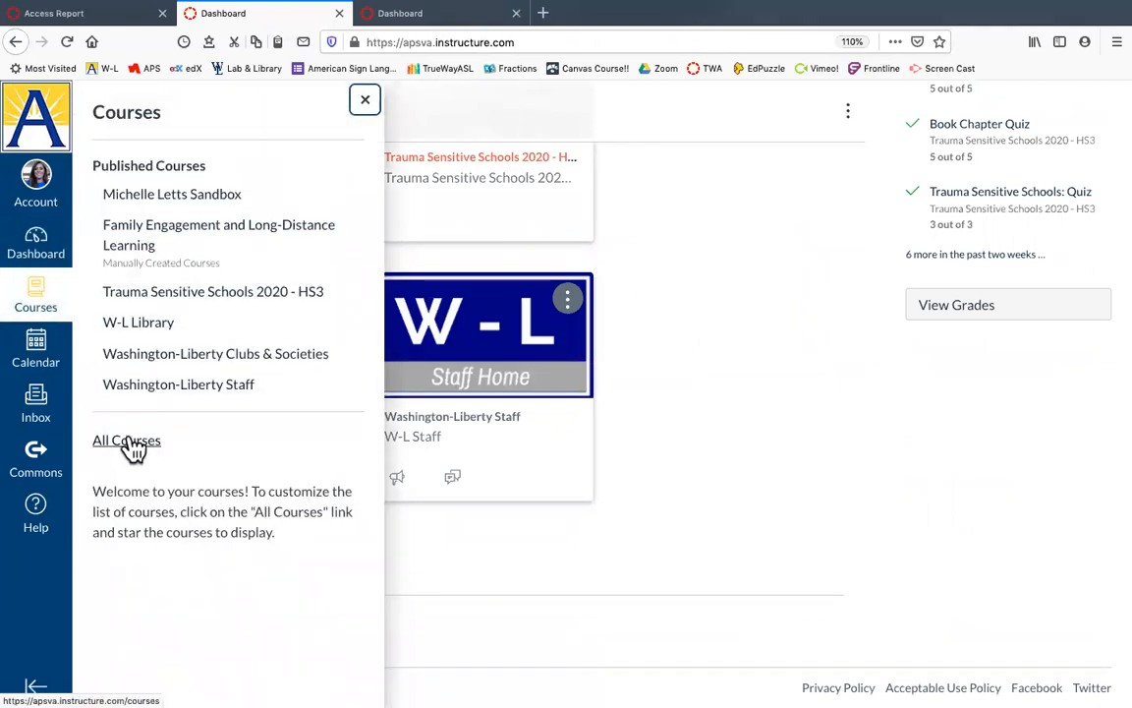
click(395, 13)
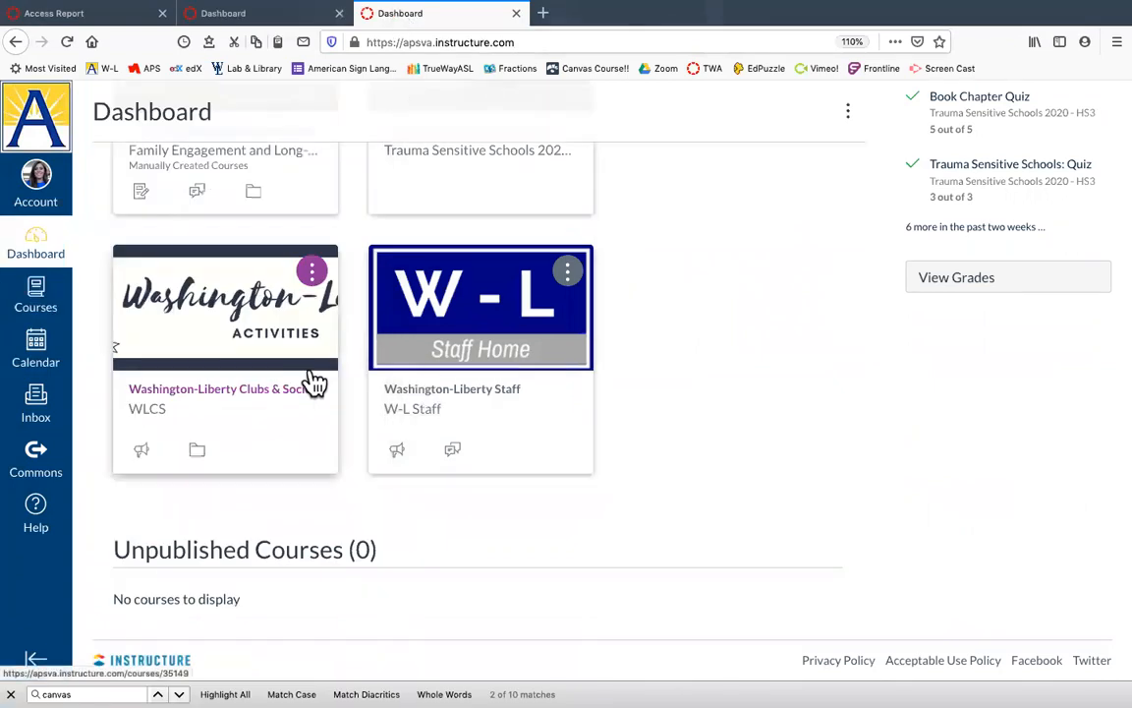
click(33, 309)
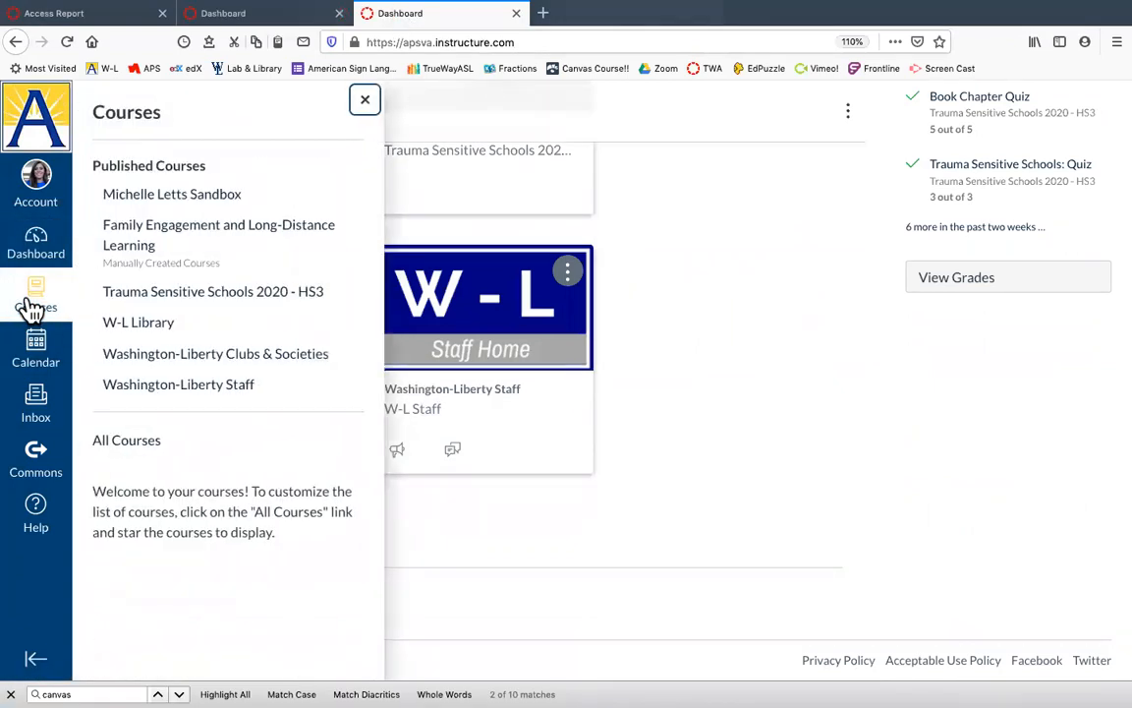
click(127, 440)
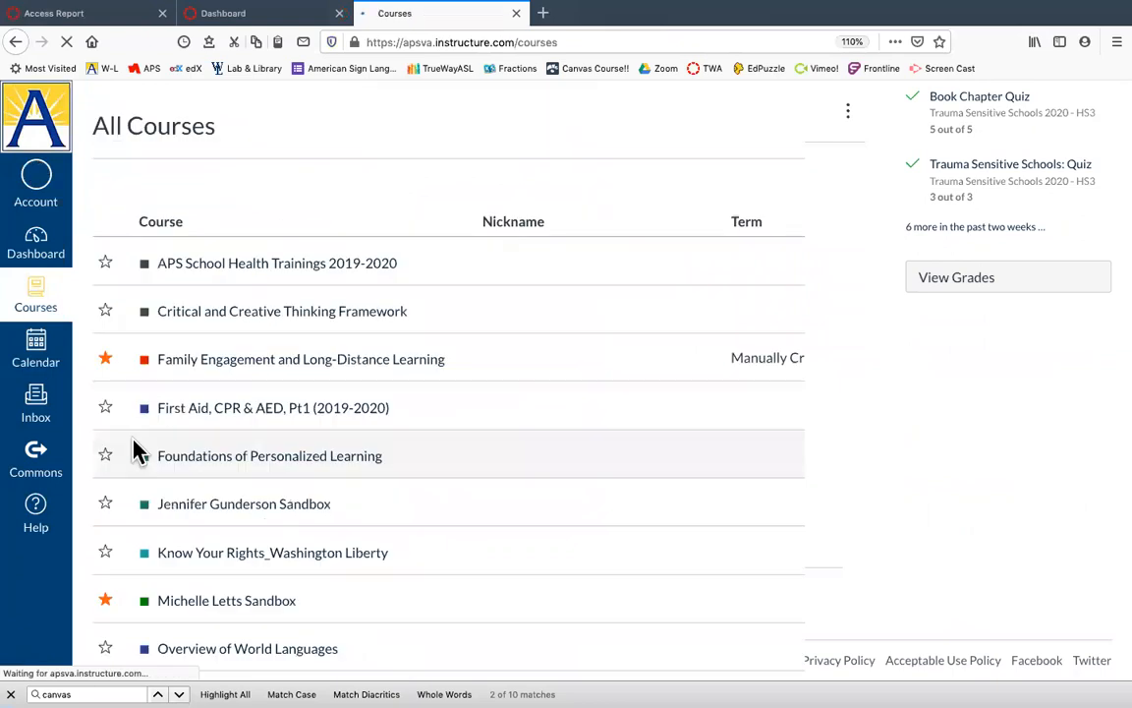
Open the ASL 1 course from the full course list and follow its home page link showing which modules are due
scroll(135, 450, down, 15)
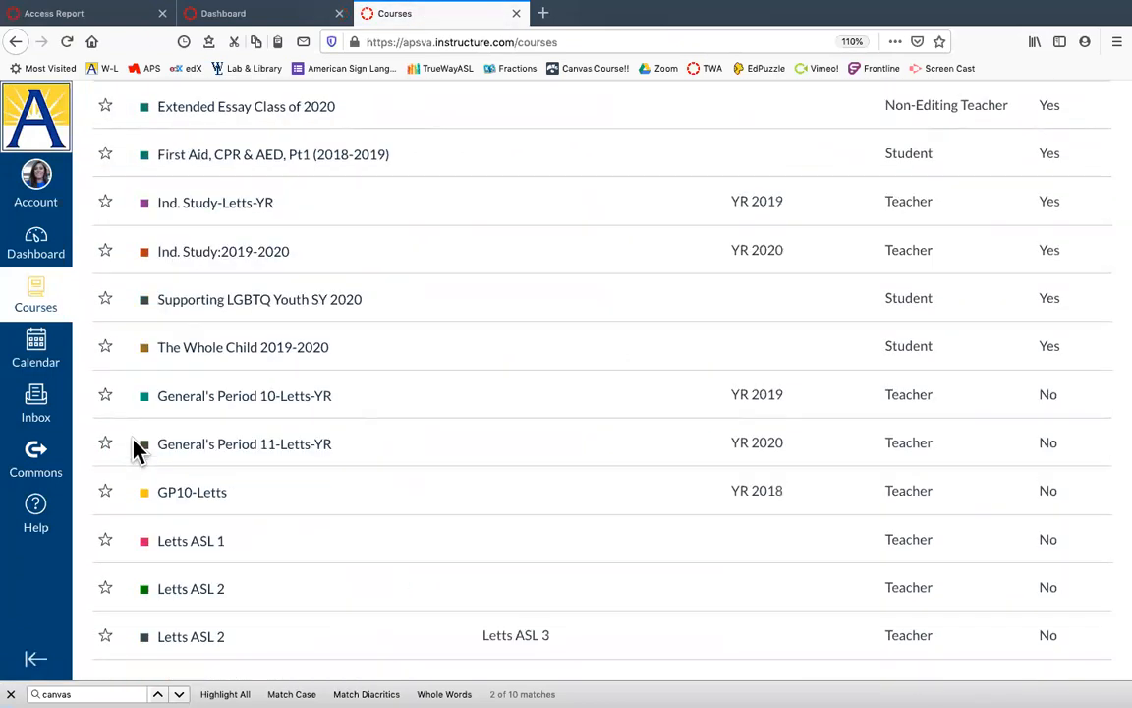
click(191, 542)
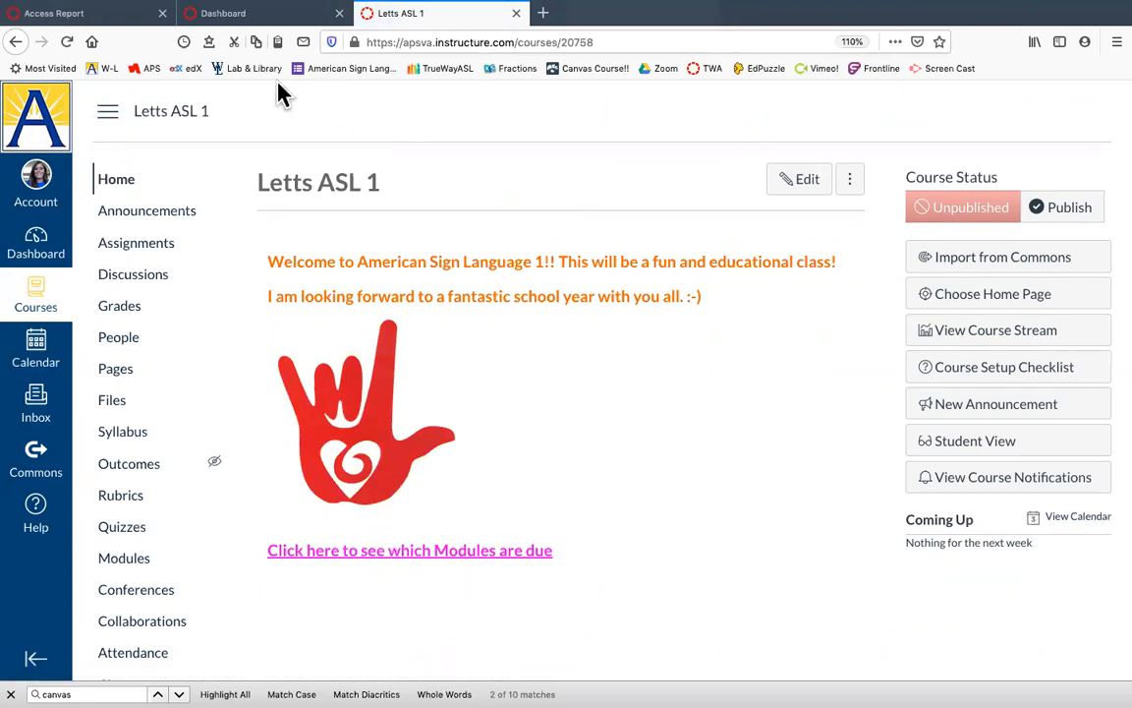
click(494, 552)
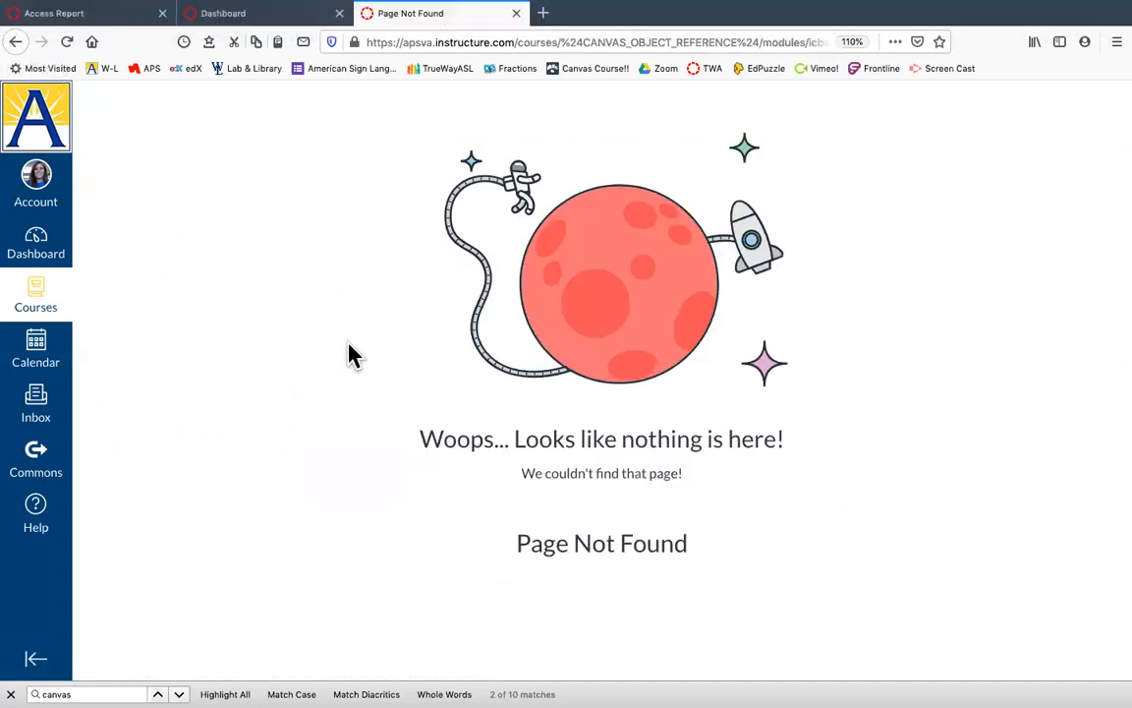
Go back to the student's access report, review it, and return to that course's home page
click(110, 13)
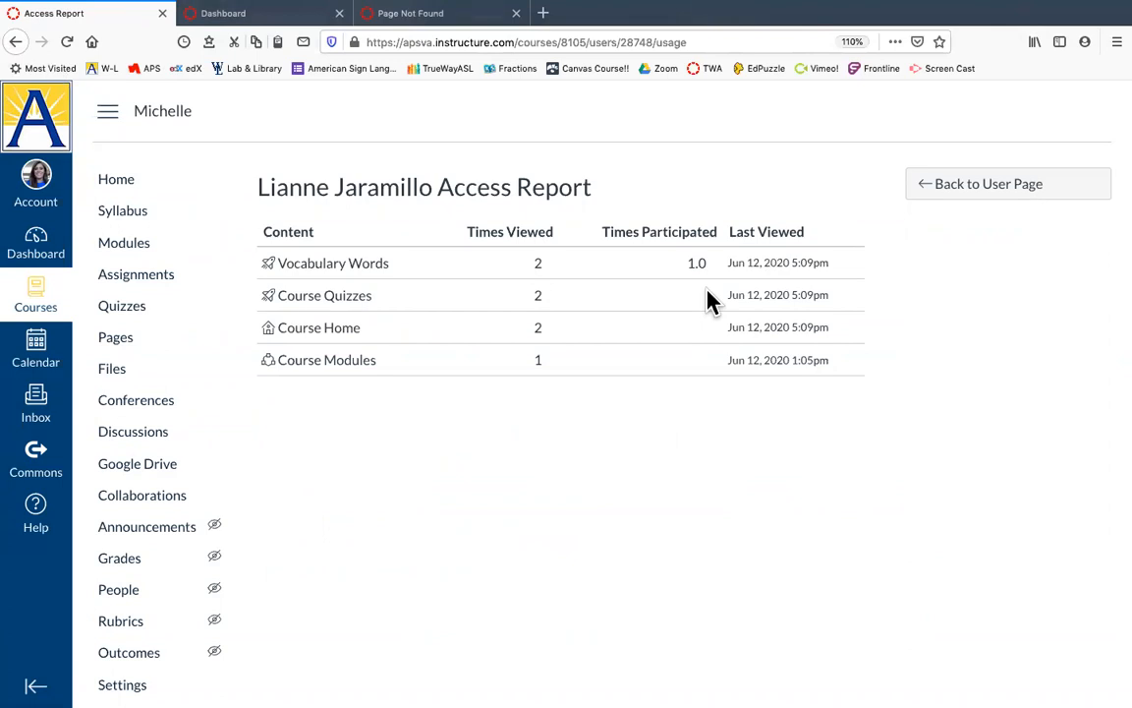
scroll(171, 590, down, 1)
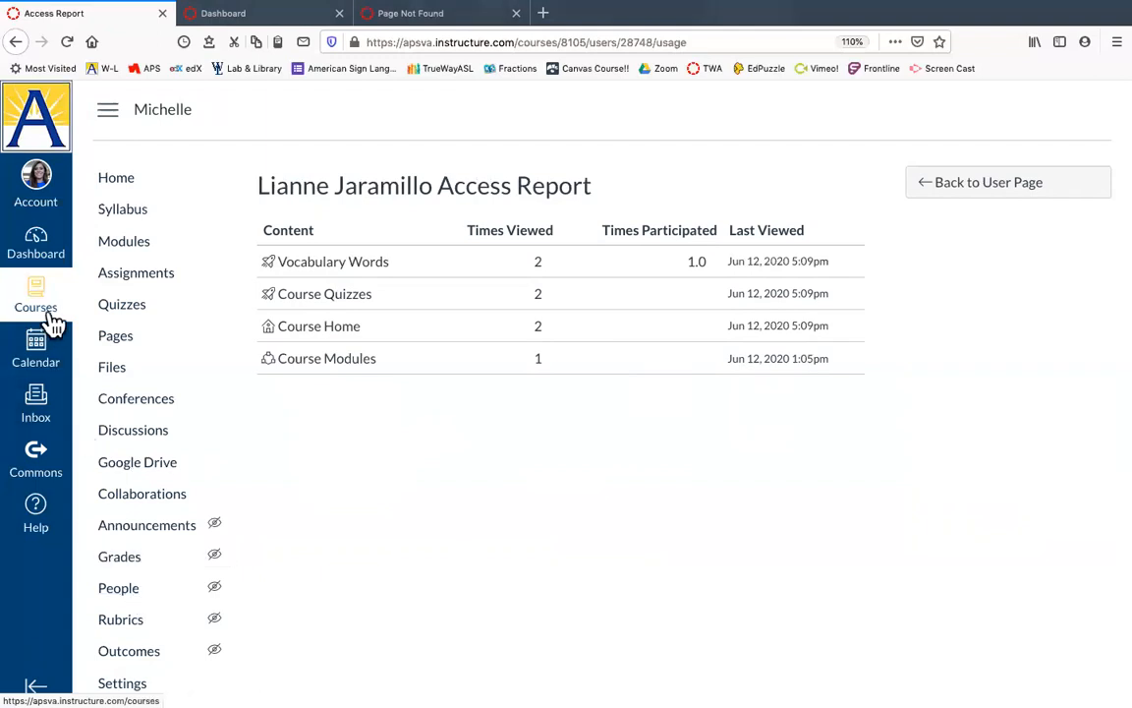
scroll(169, 332, up, 1)
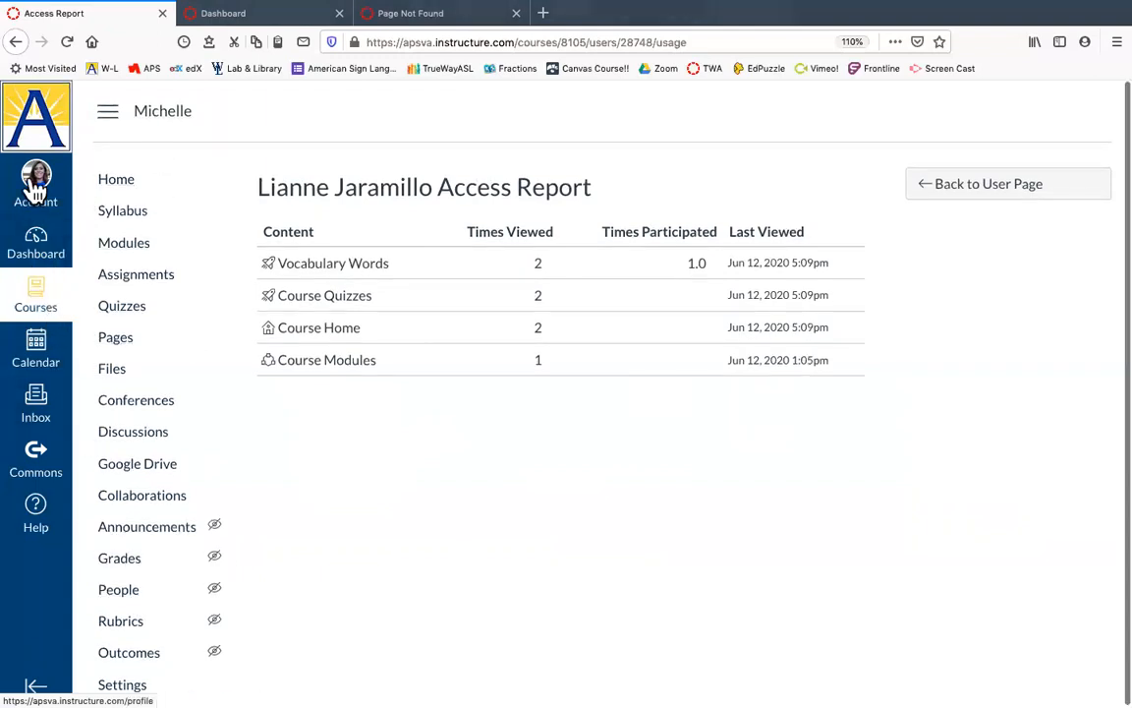
click(119, 180)
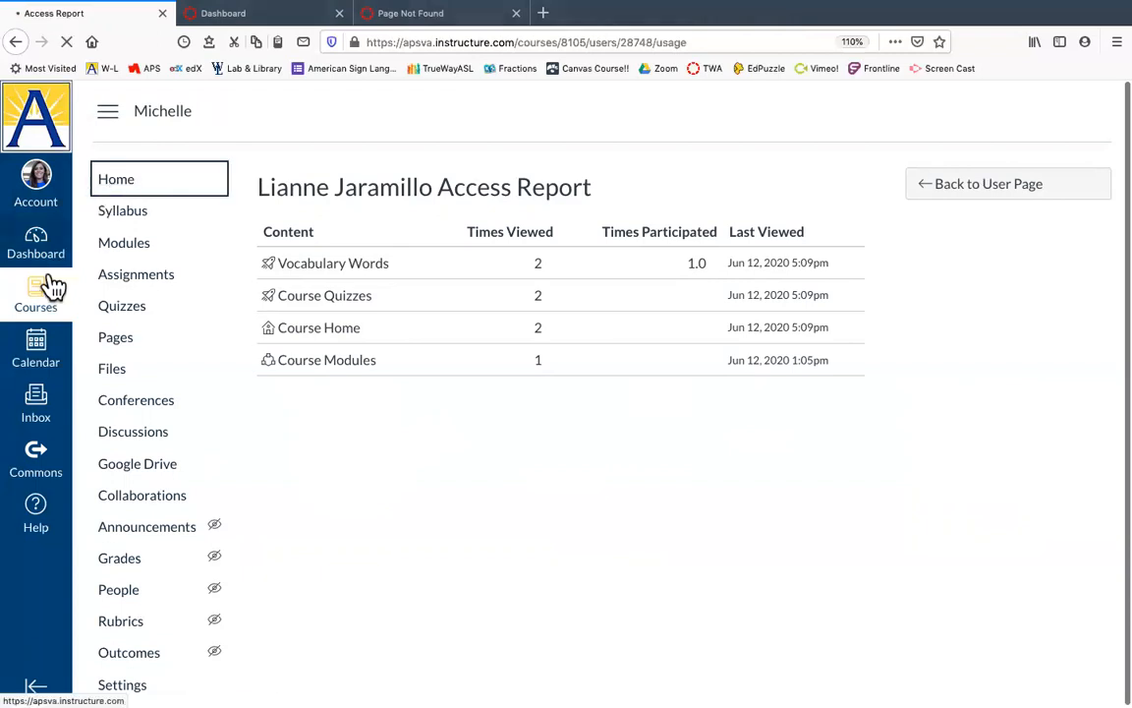
On the dashboard page, open the sandbox course from the published courses and look through its home page
click(241, 12)
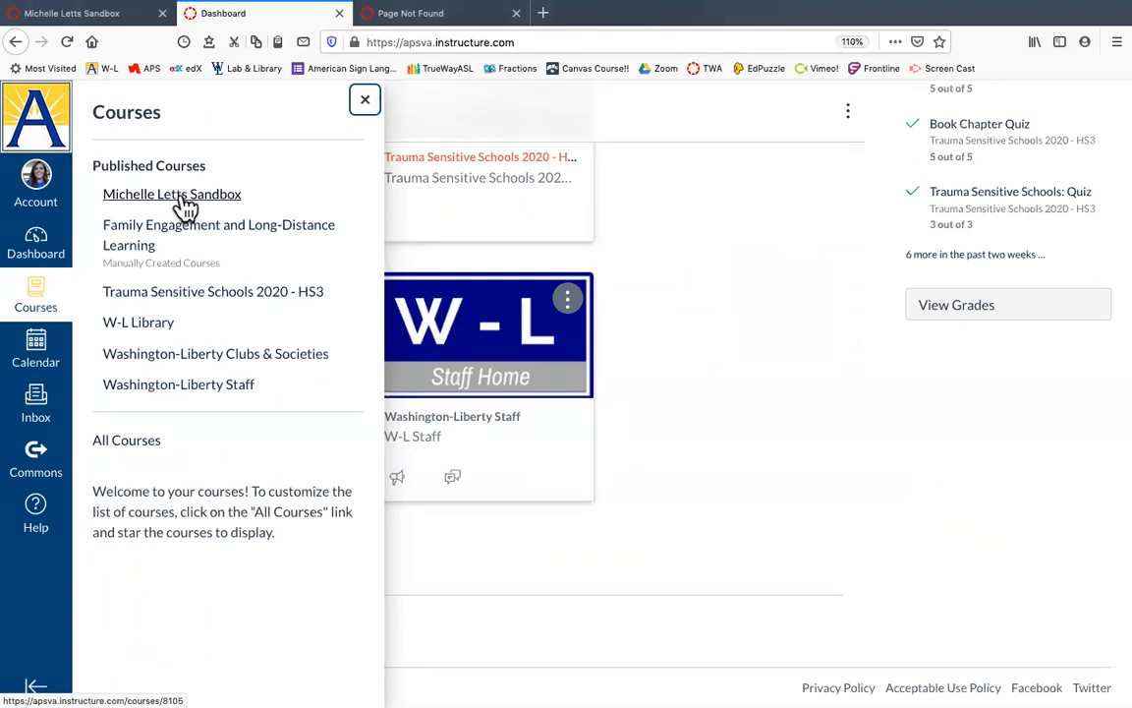
click(185, 199)
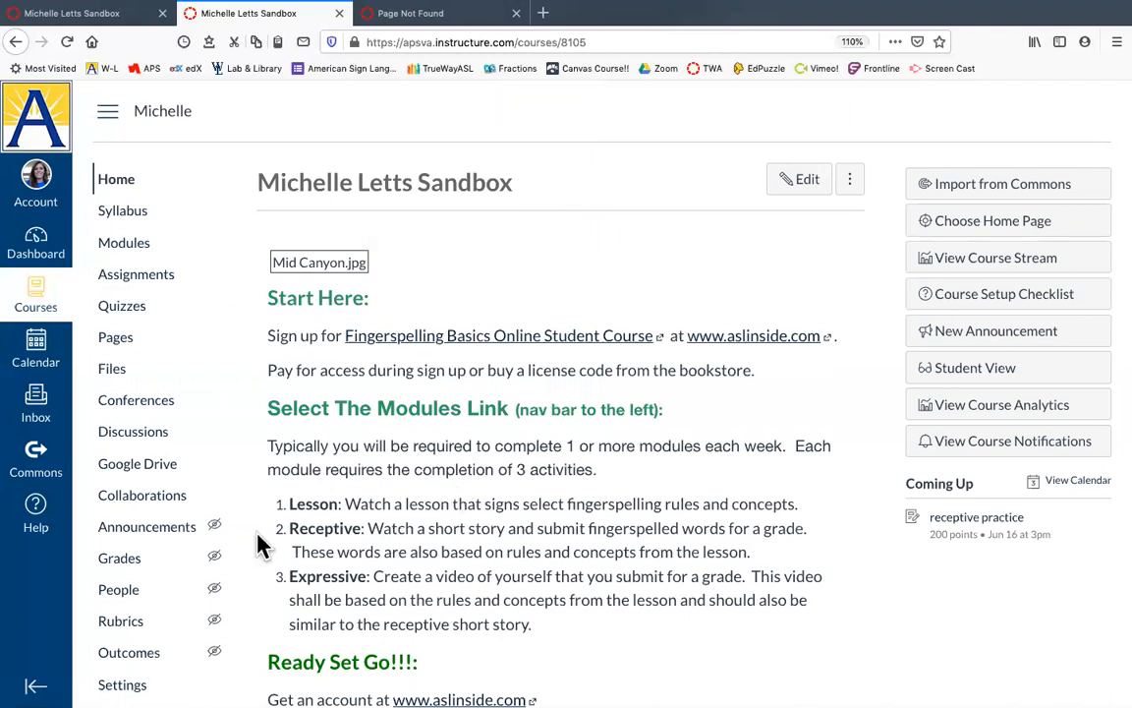
scroll(260, 546, down, 3)
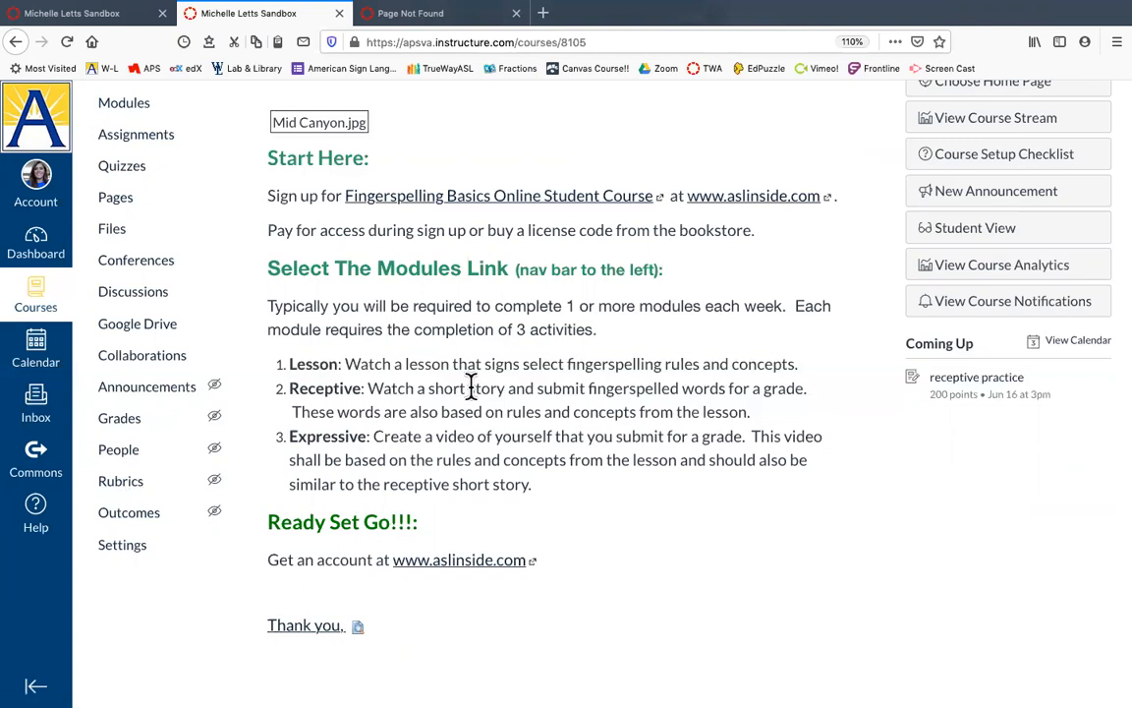
scroll(471, 387, up, 2)
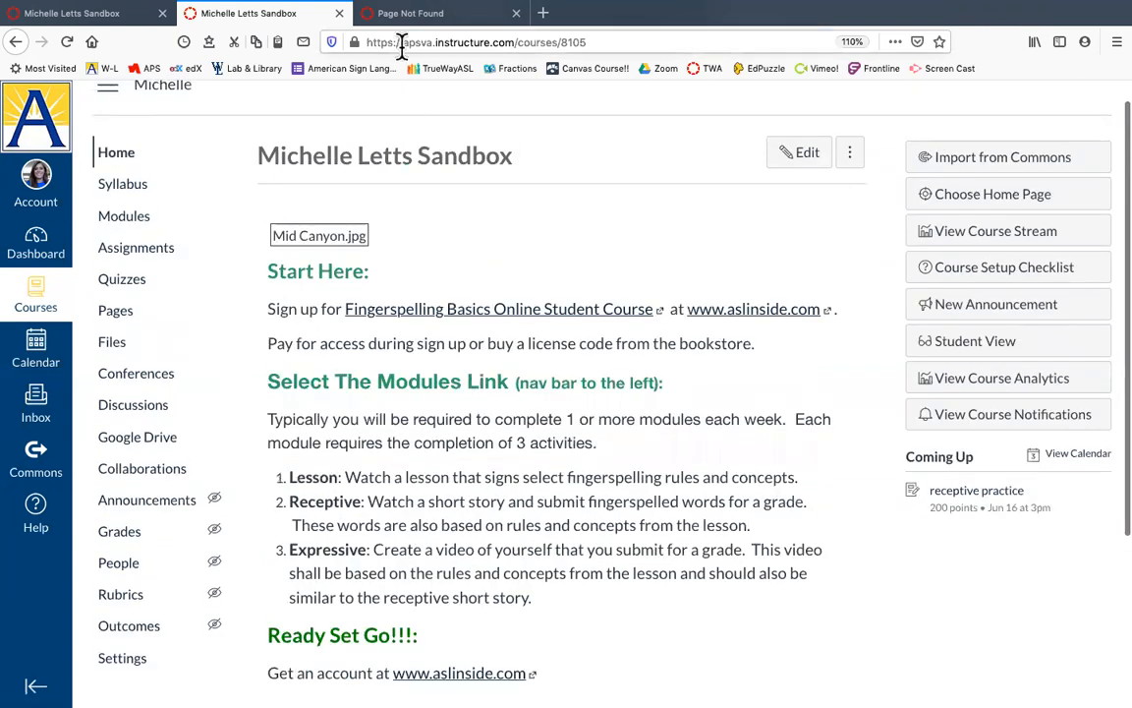
Open the Washington-Liberty Staff course from the list of published courses on the sandbox page
click(398, 19)
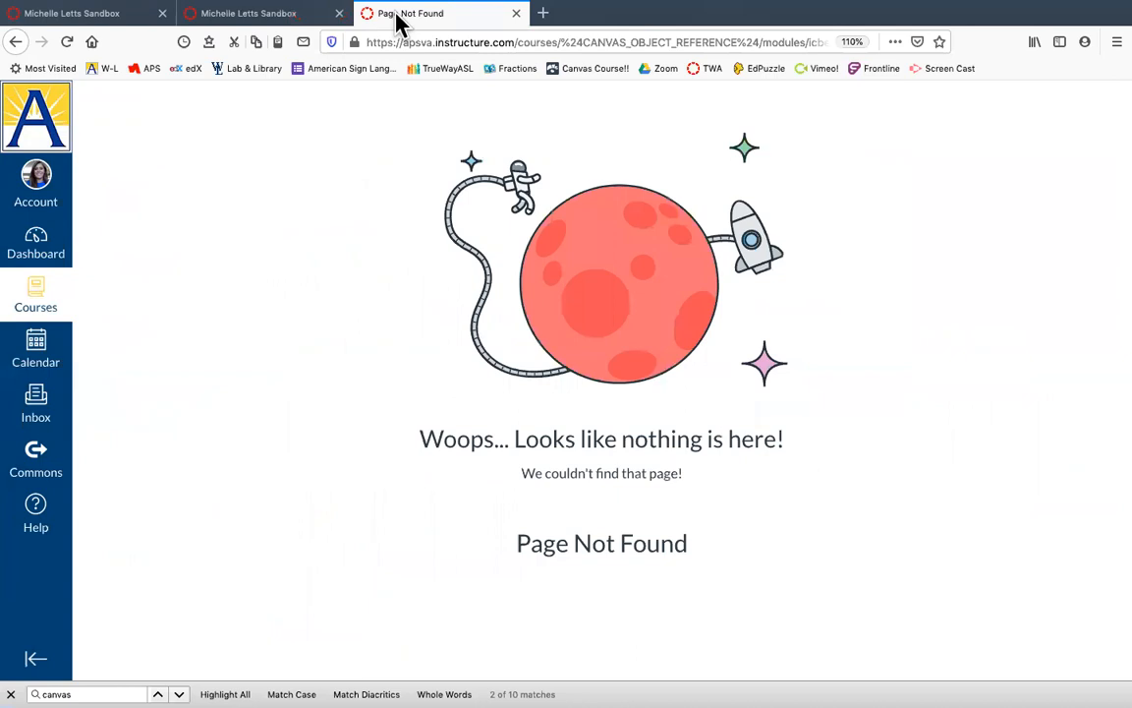
click(279, 19)
click(37, 293)
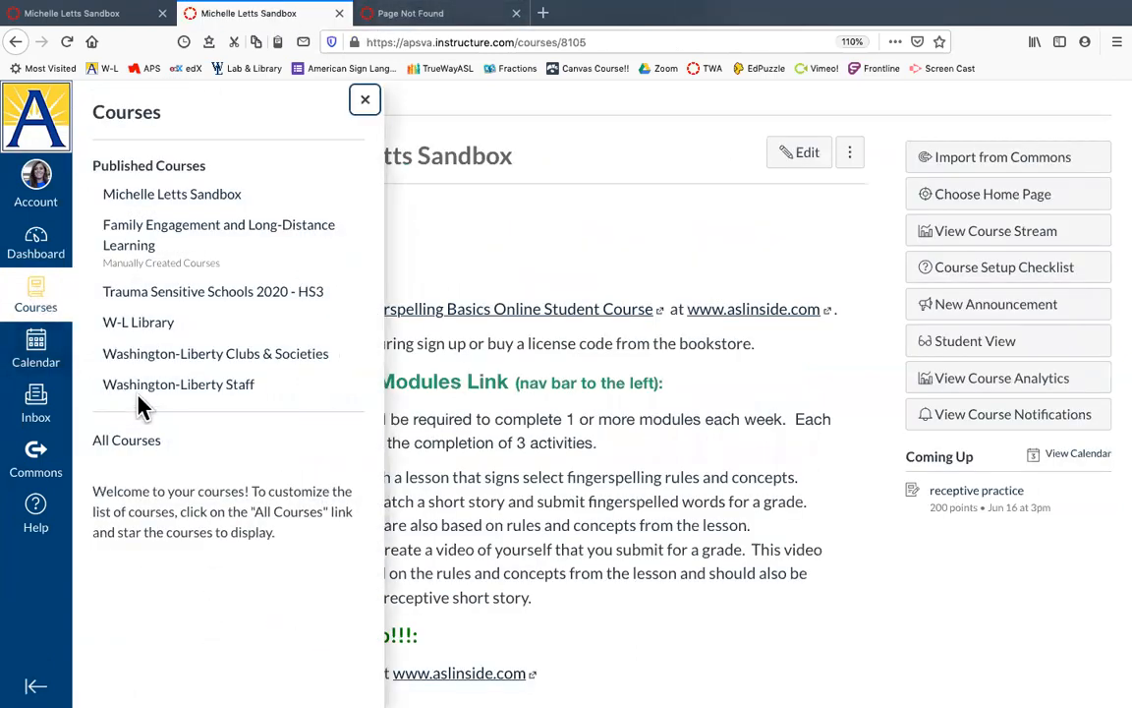
click(197, 385)
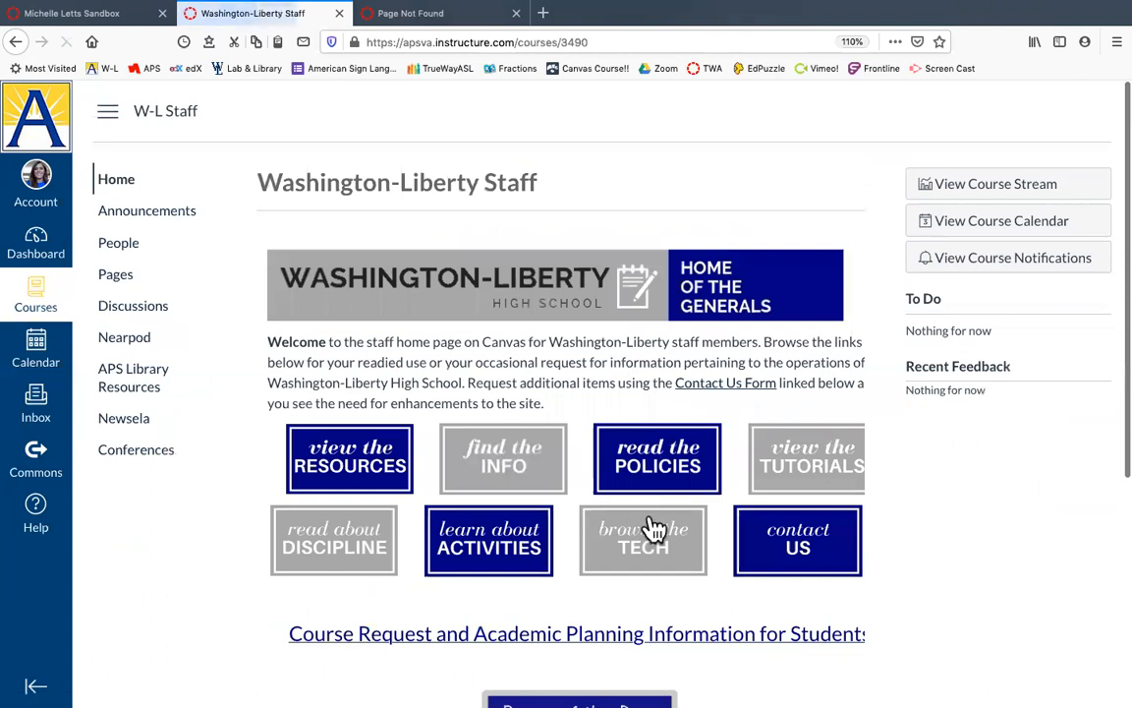
Leave the staff course for the dashboard and reopen Washington-Liberty Staff from its course card
click(37, 313)
click(138, 445)
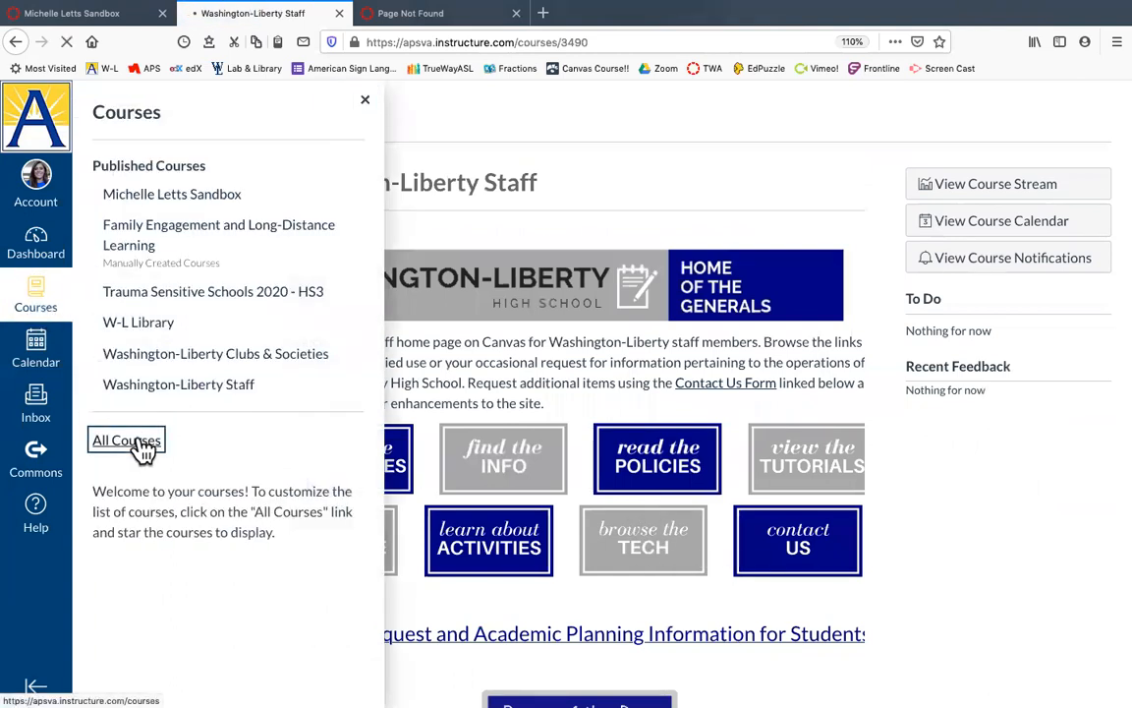
click(49, 262)
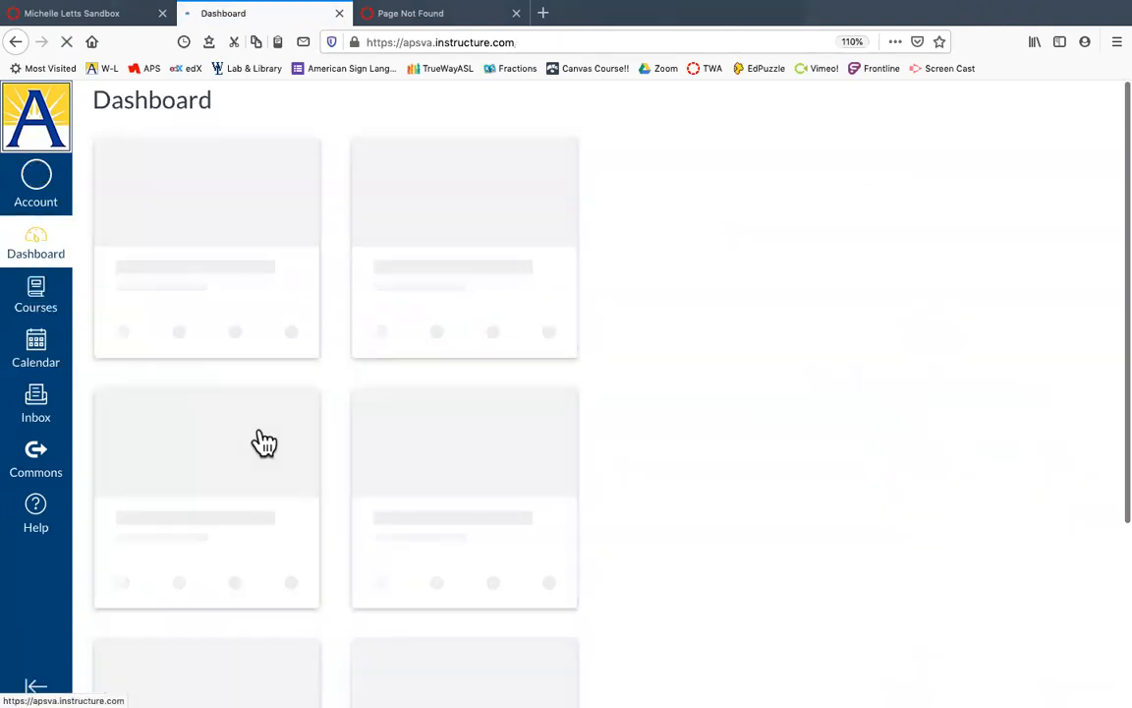
scroll(513, 625, down, 3)
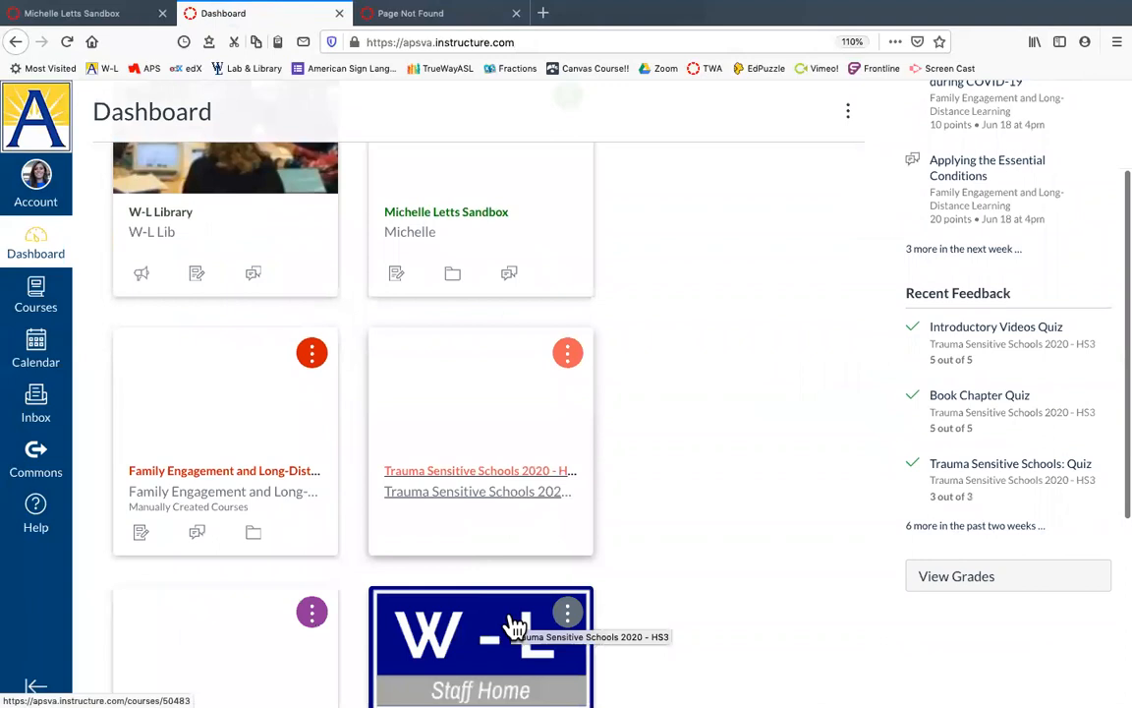
scroll(513, 625, down, 5)
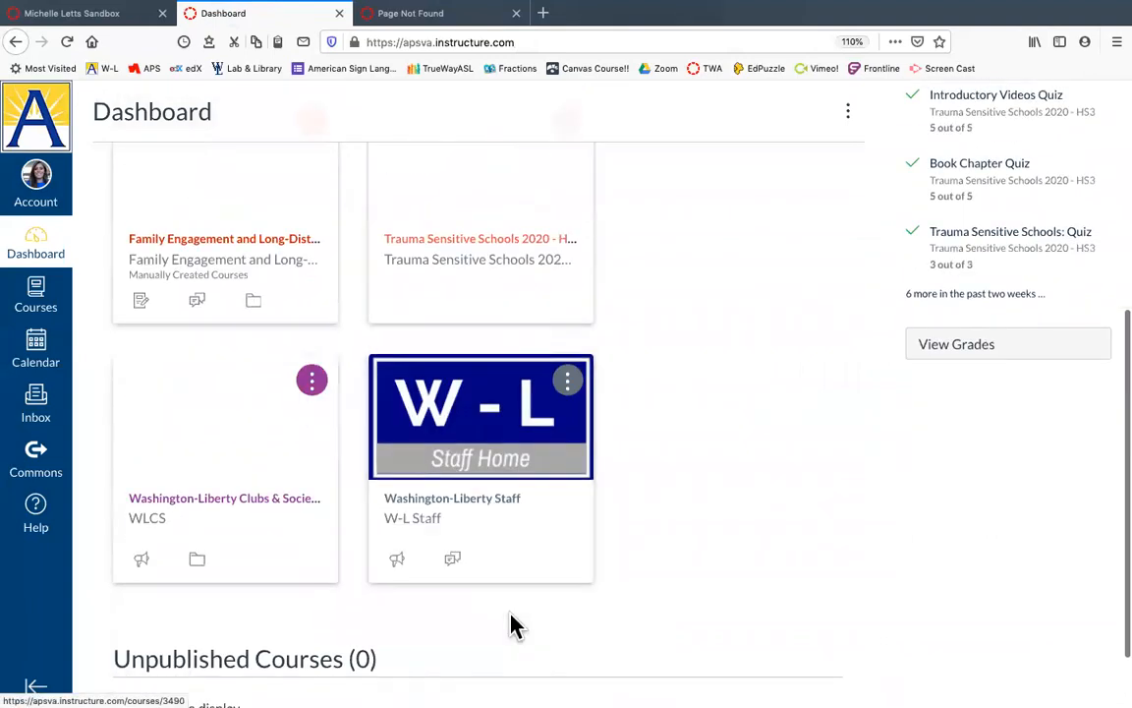
click(485, 458)
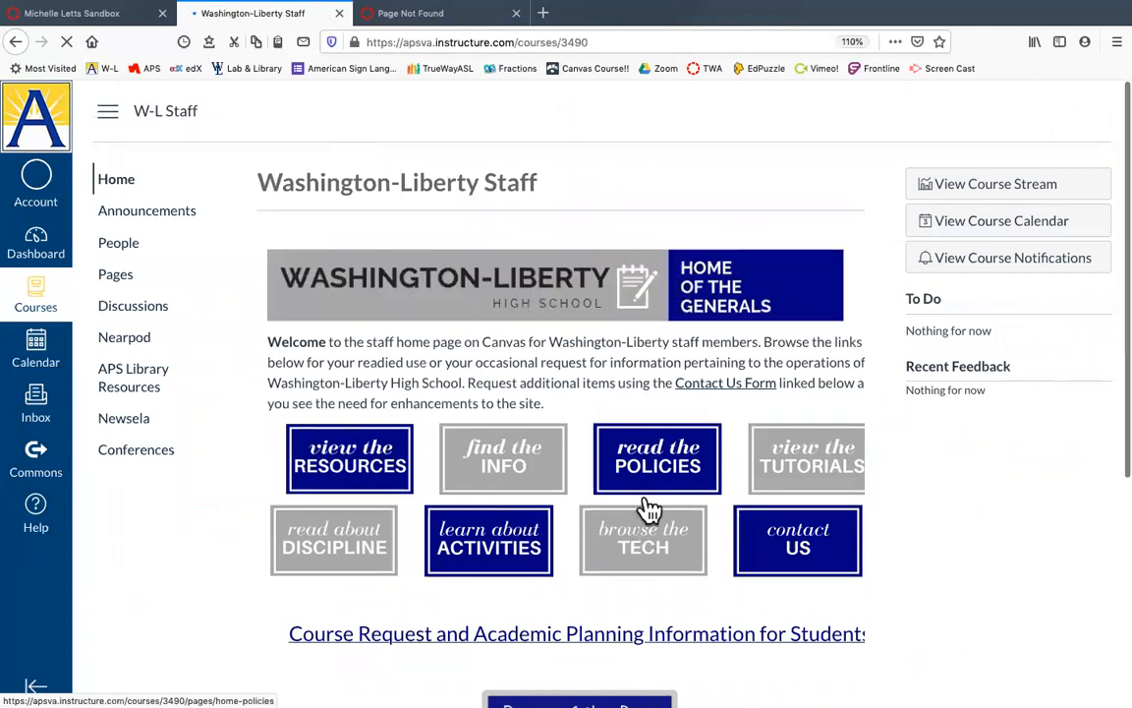
Open the staff course's technology page and look through its table of contents and MS Teams tutorials
click(657, 556)
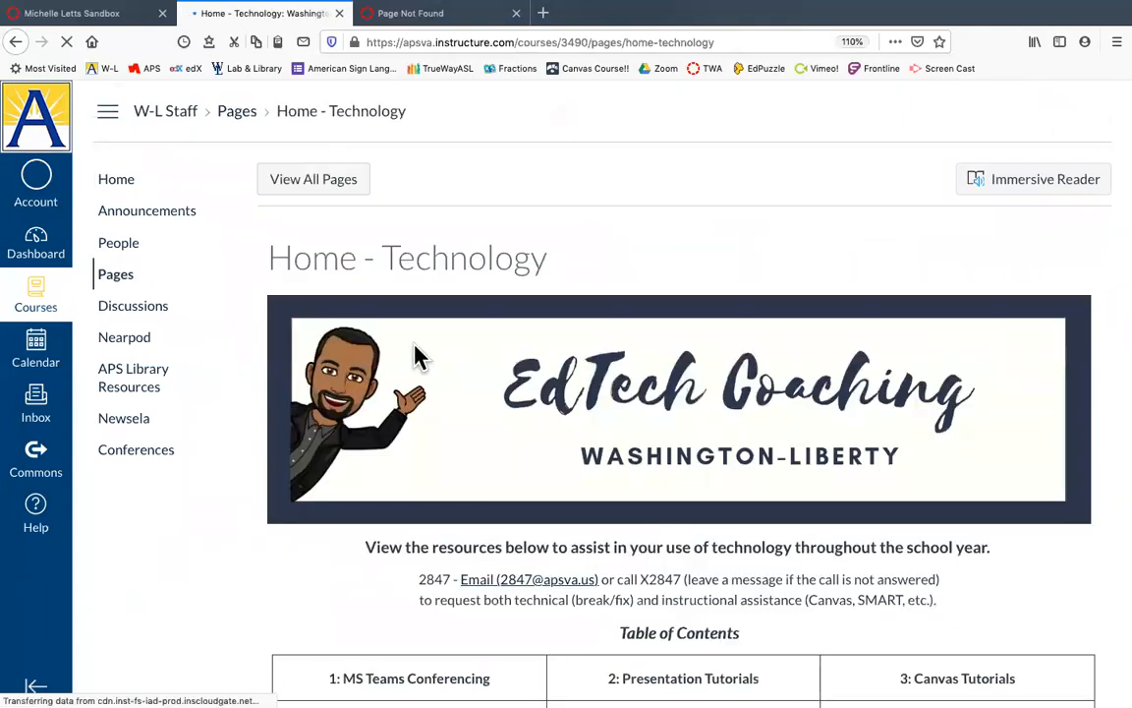
scroll(422, 503, down, 5)
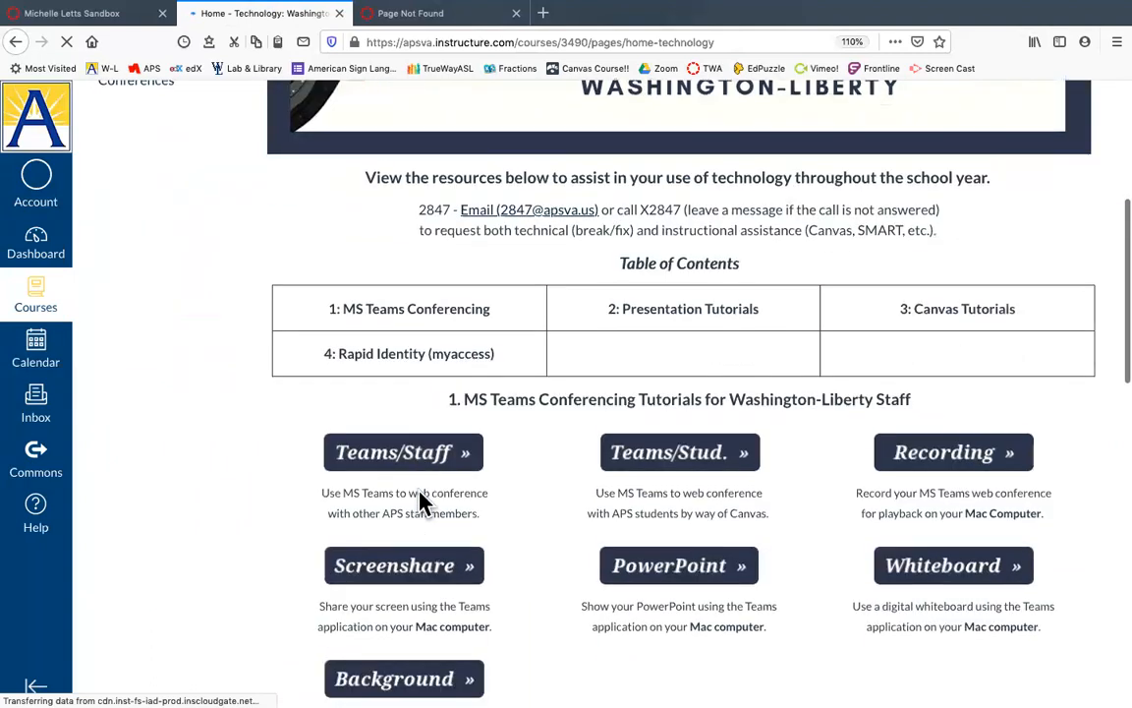
scroll(422, 503, down, 3)
scroll(422, 501, up, 1)
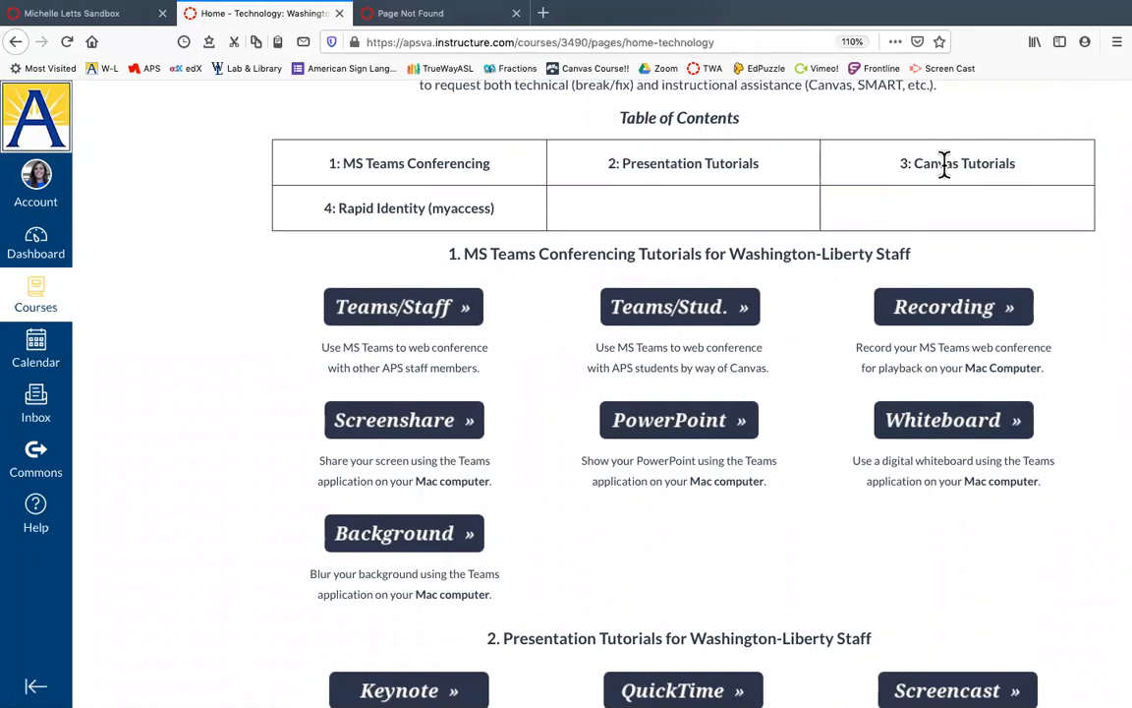
Search the technology page for "canvas" and advance through the matches to the Canvas Tutorials section
key(super+f)
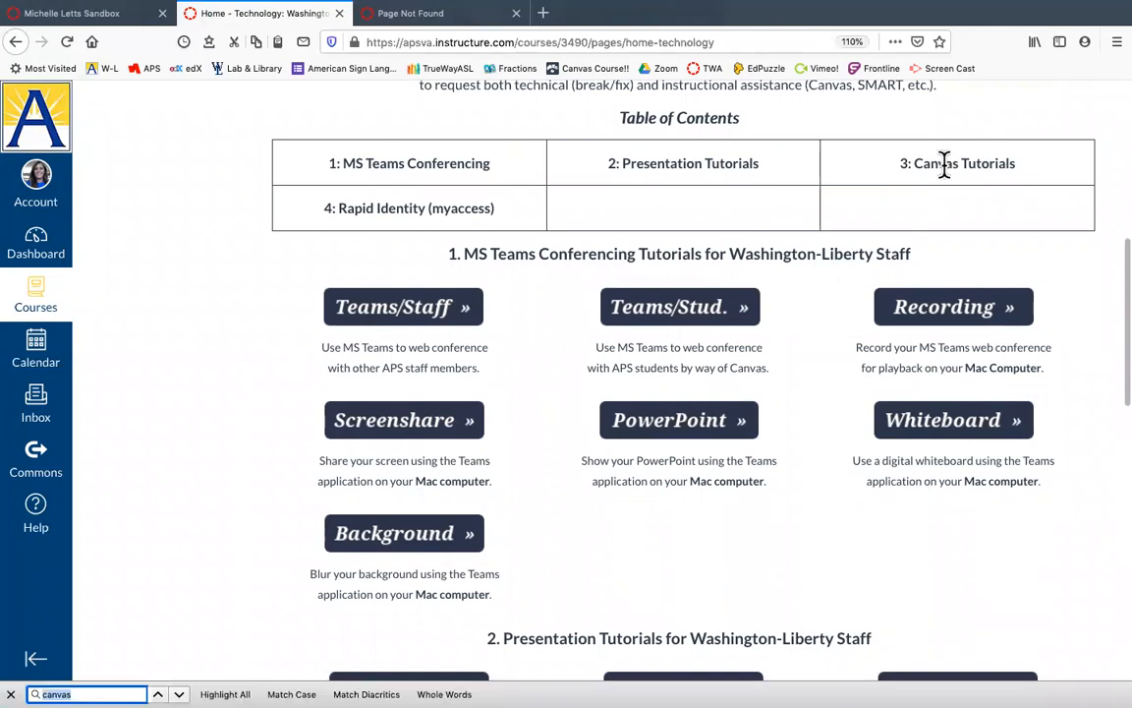
text(can)
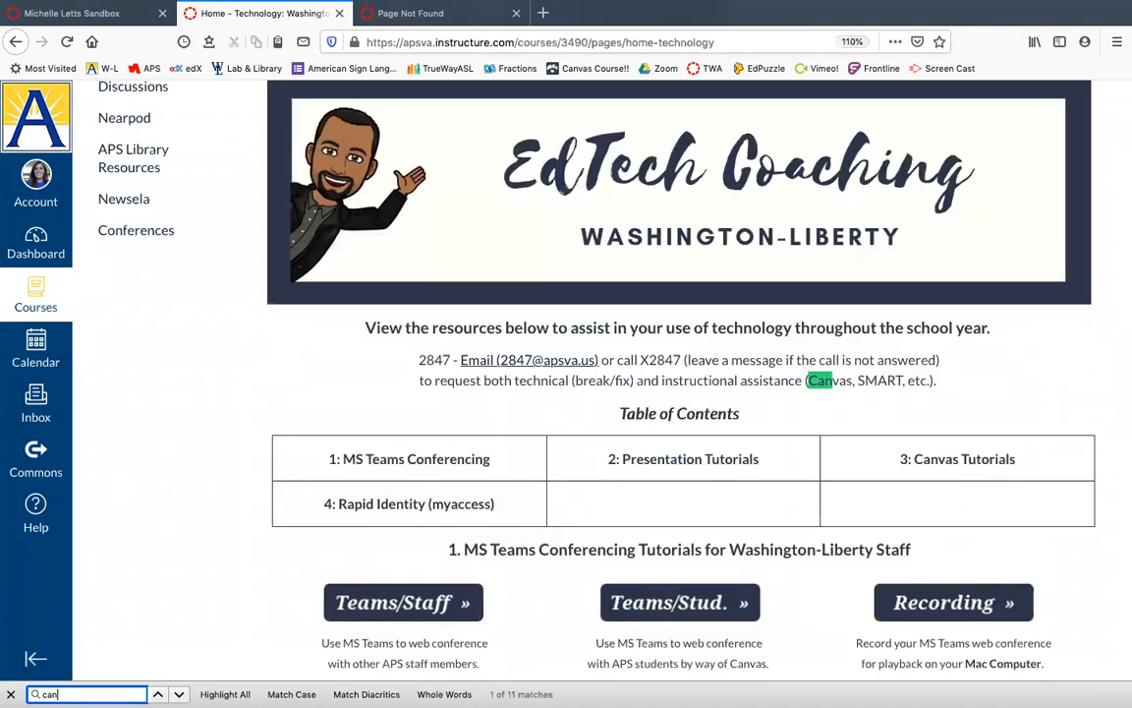
text(vas)
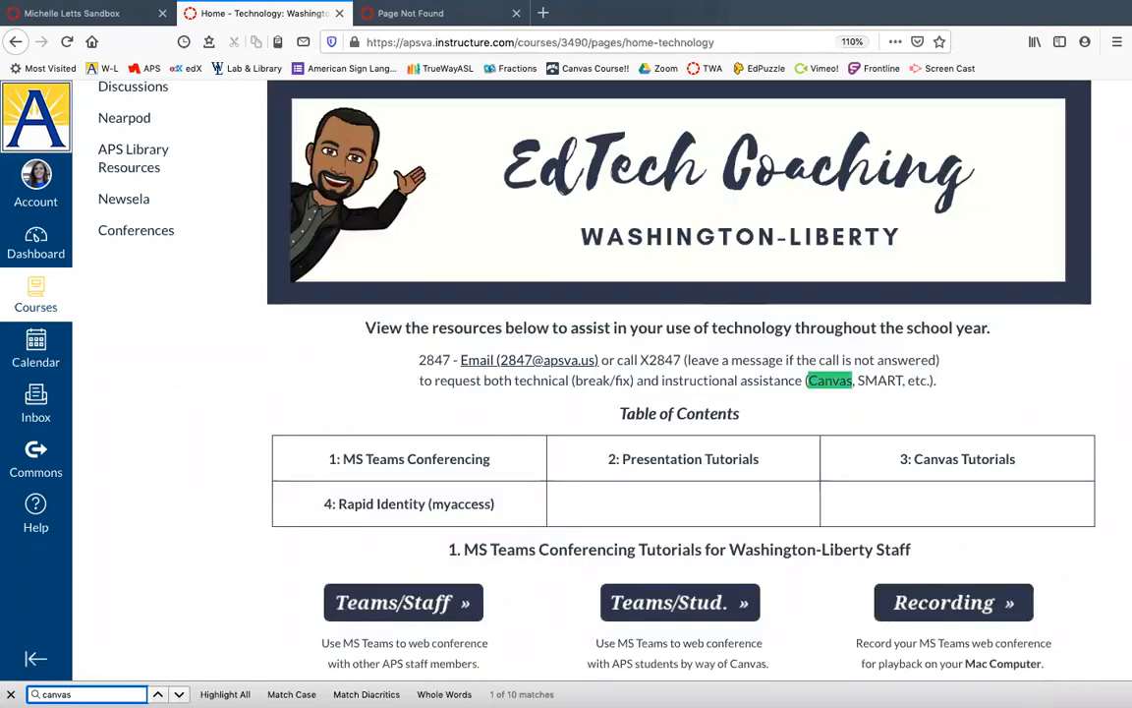
key(Return)
key(Return)
key(Return)
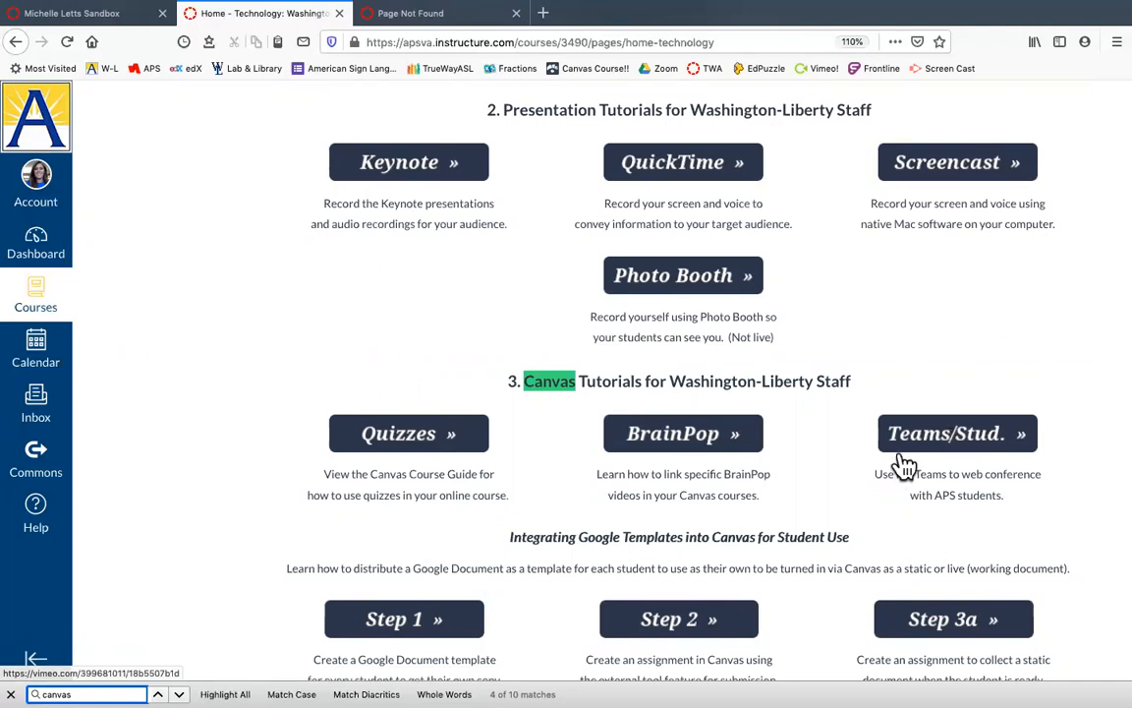
Look through the Canvas, Google template, Rapid Identity and MS Teams tutorials on the technology page
scroll(855, 462, down, 3)
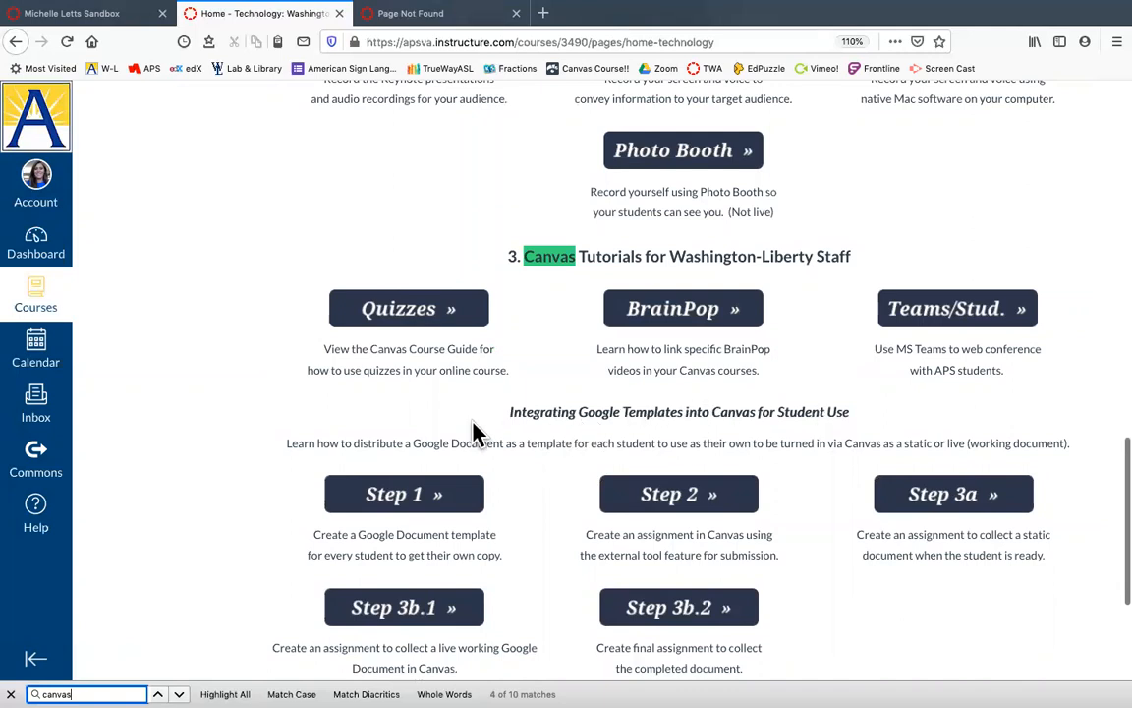
scroll(561, 637, down, 5)
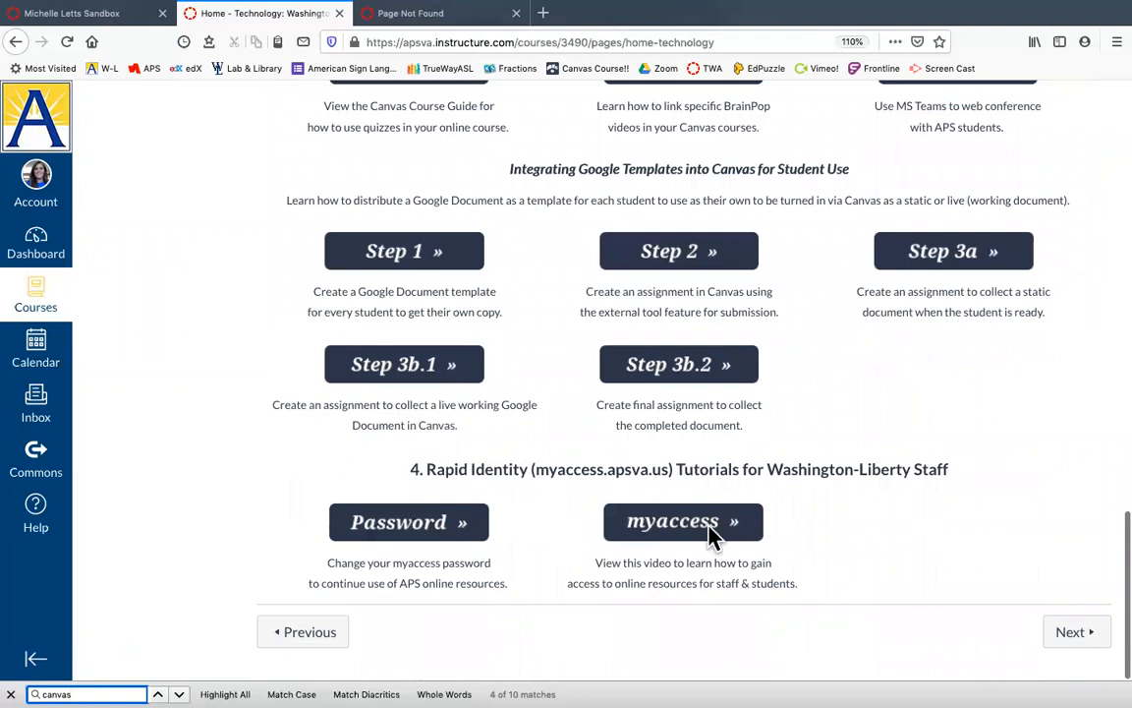
scroll(666, 462, up, 15)
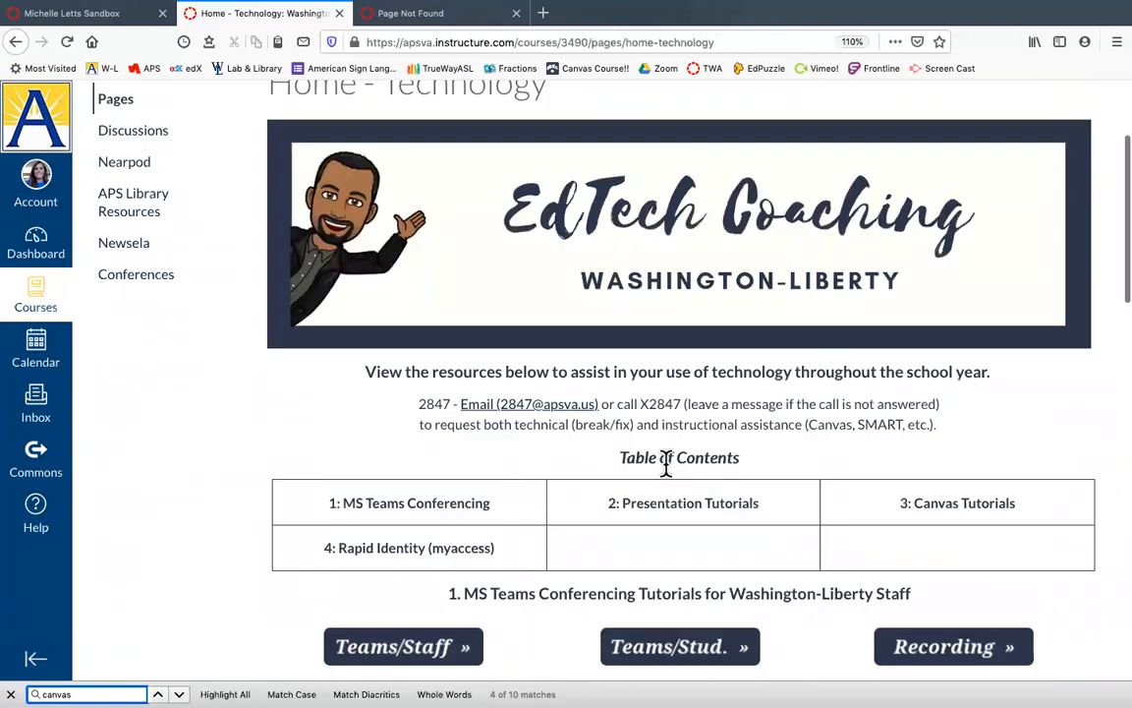
scroll(666, 462, down, 4)
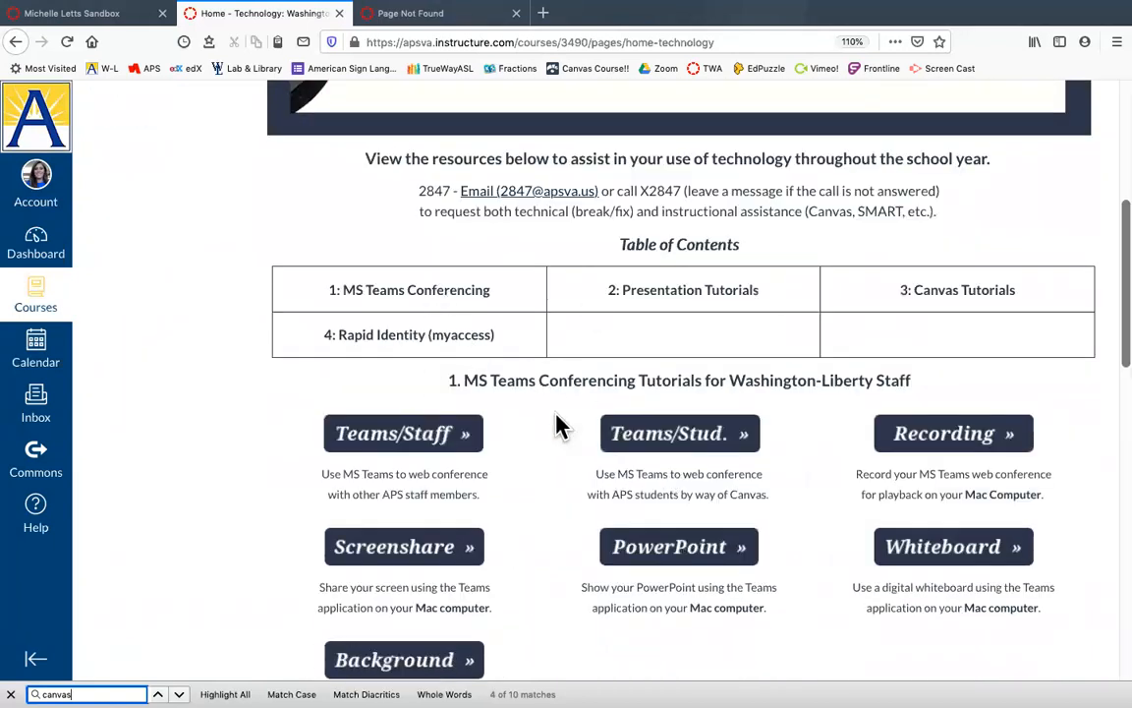
scroll(558, 494, down, 15)
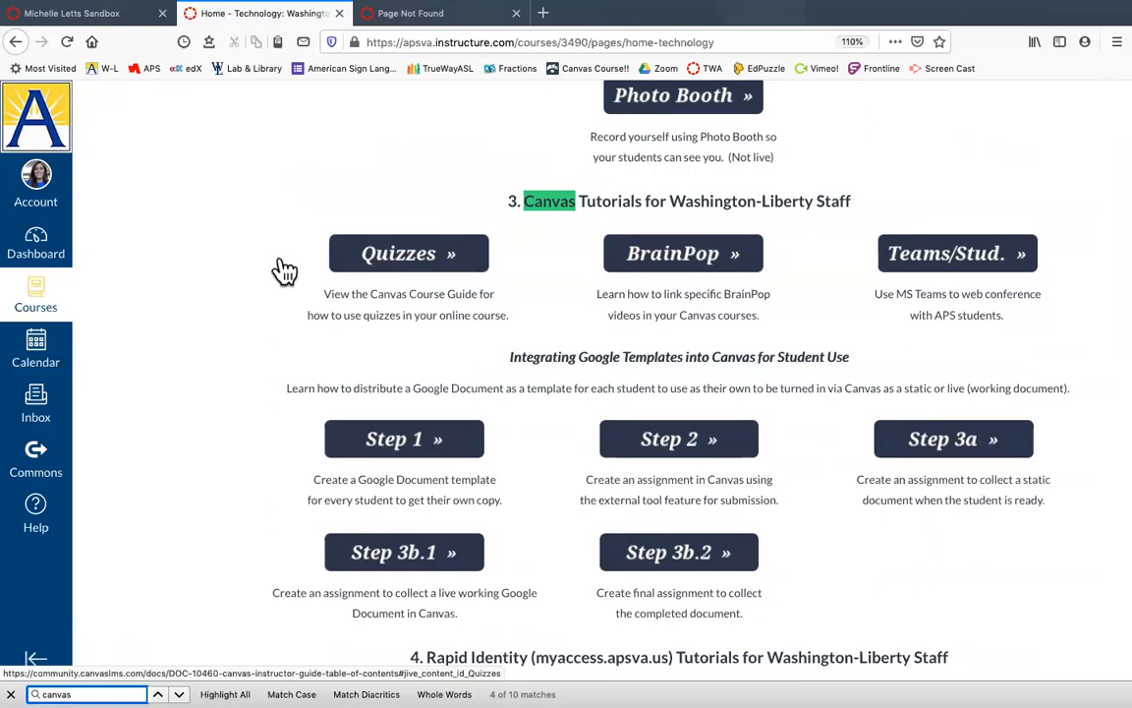
Visit the sandbox course's home page, return to the technology page and review it from its heading to its last tutorials
click(119, 20)
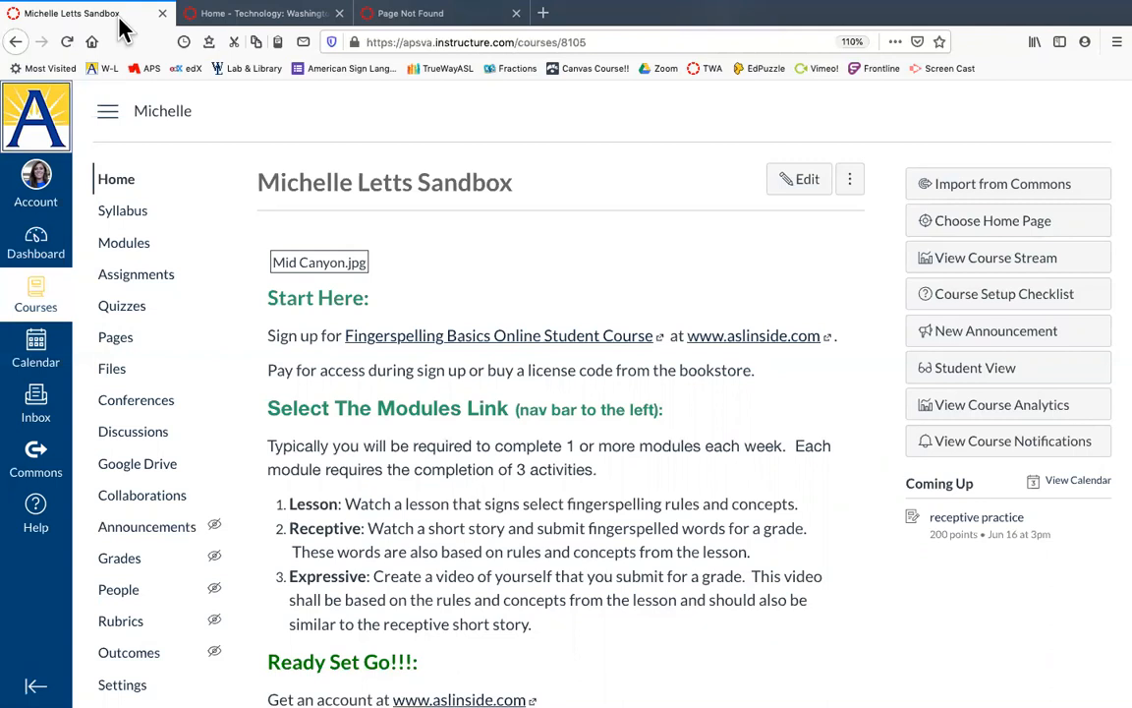
click(246, 22)
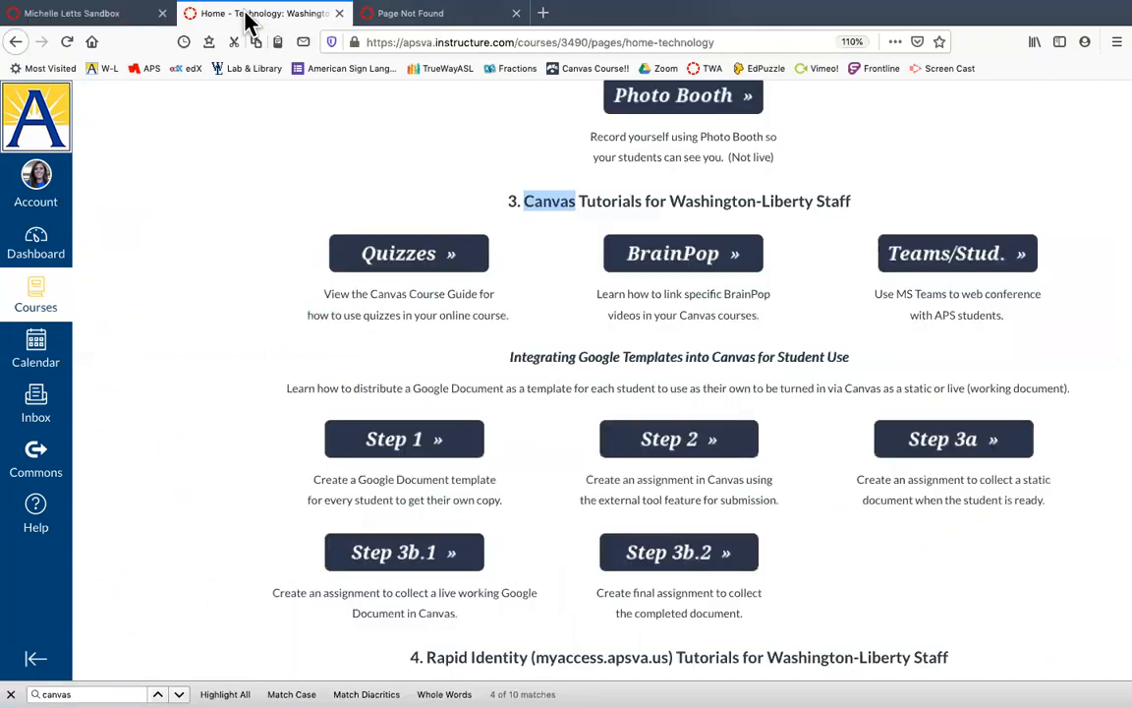
scroll(216, 356, up, 15)
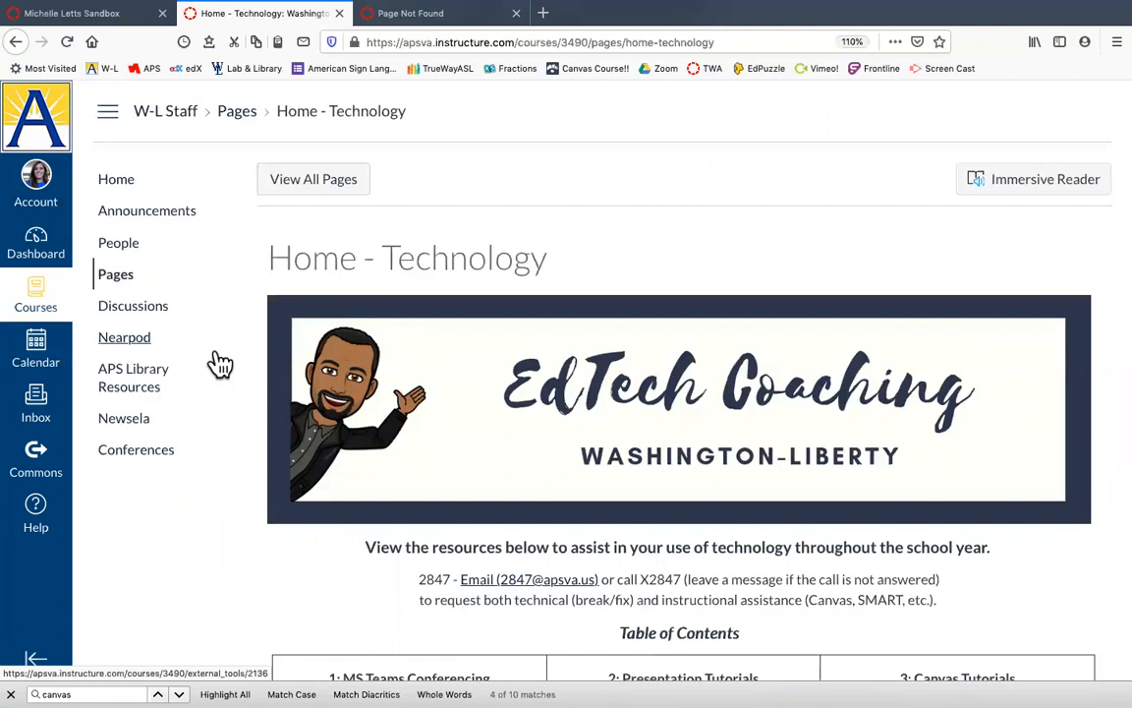
scroll(217, 356, down, 15)
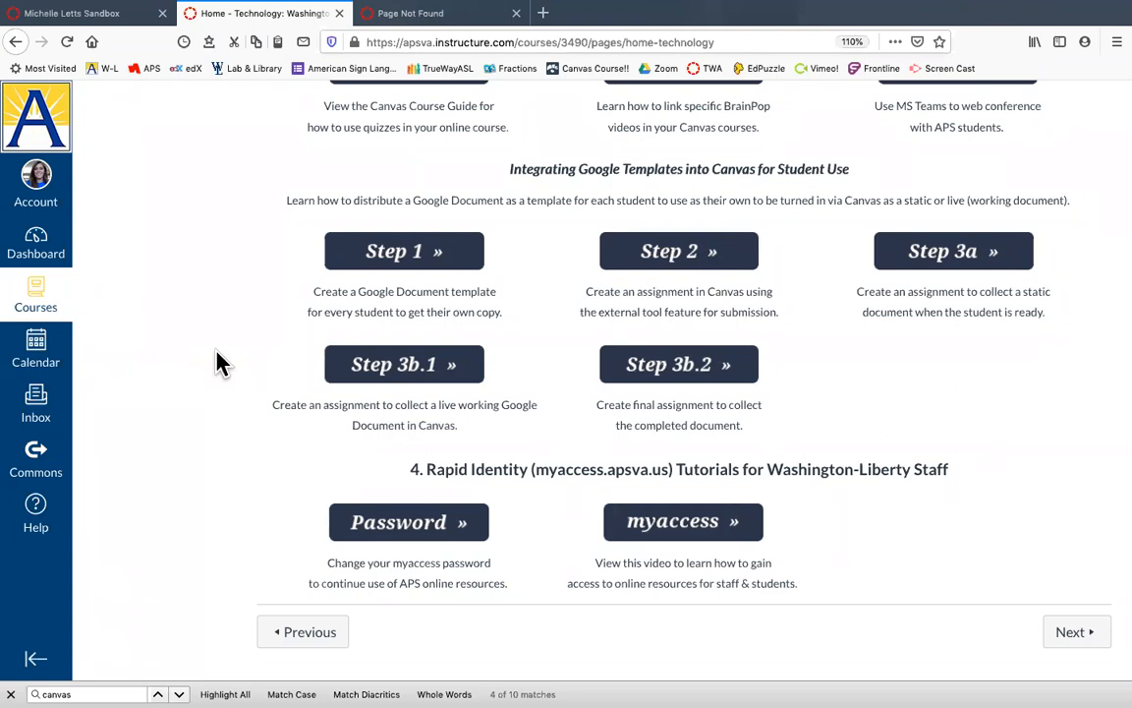
Return to the sandbox course, try the Syllabus, Assignments List and Pages Front Page home page choices, and view the page list for changing it
scroll(218, 364, up, 10)
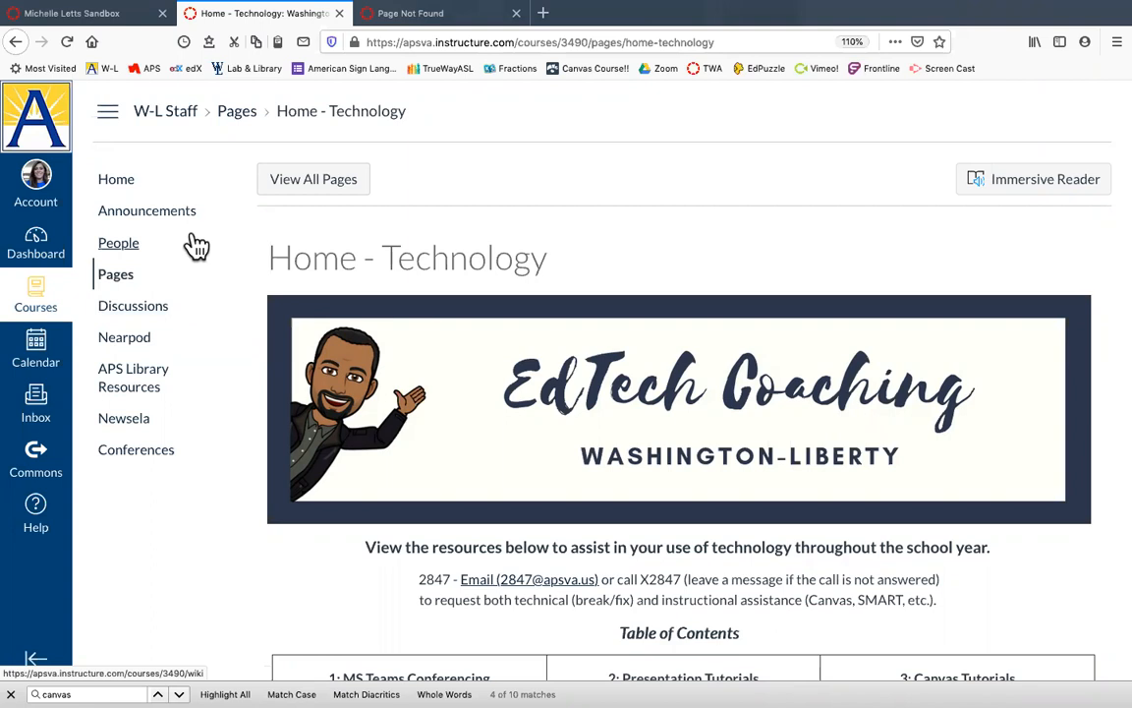
click(122, 21)
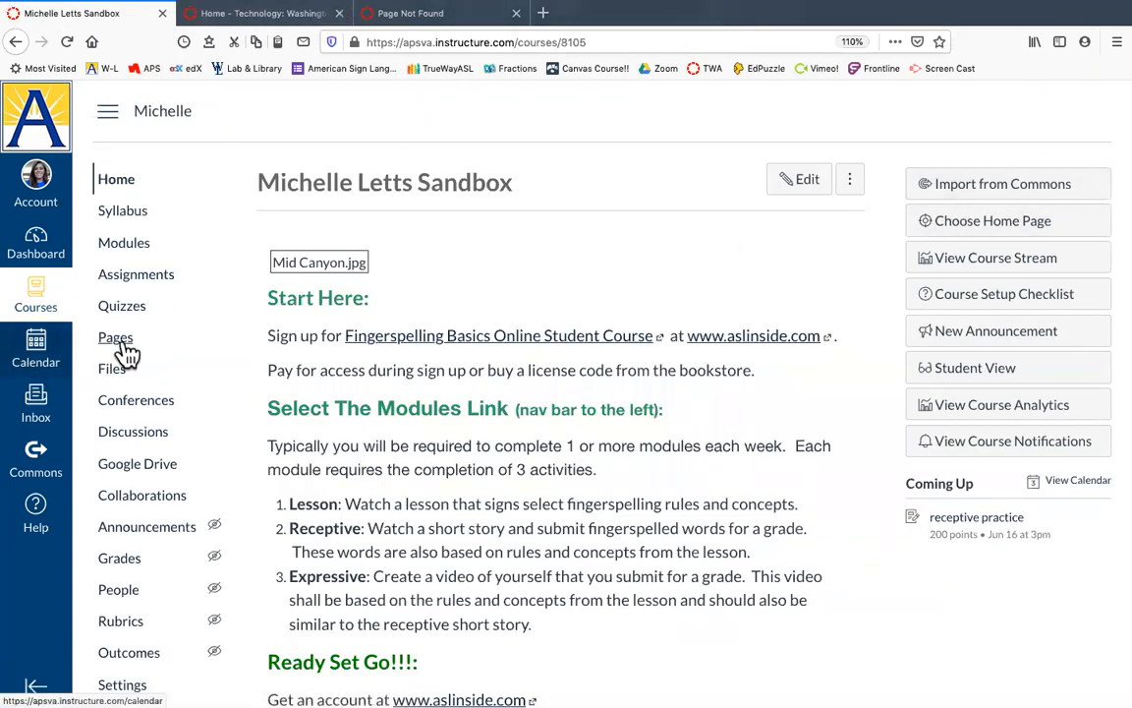
click(996, 226)
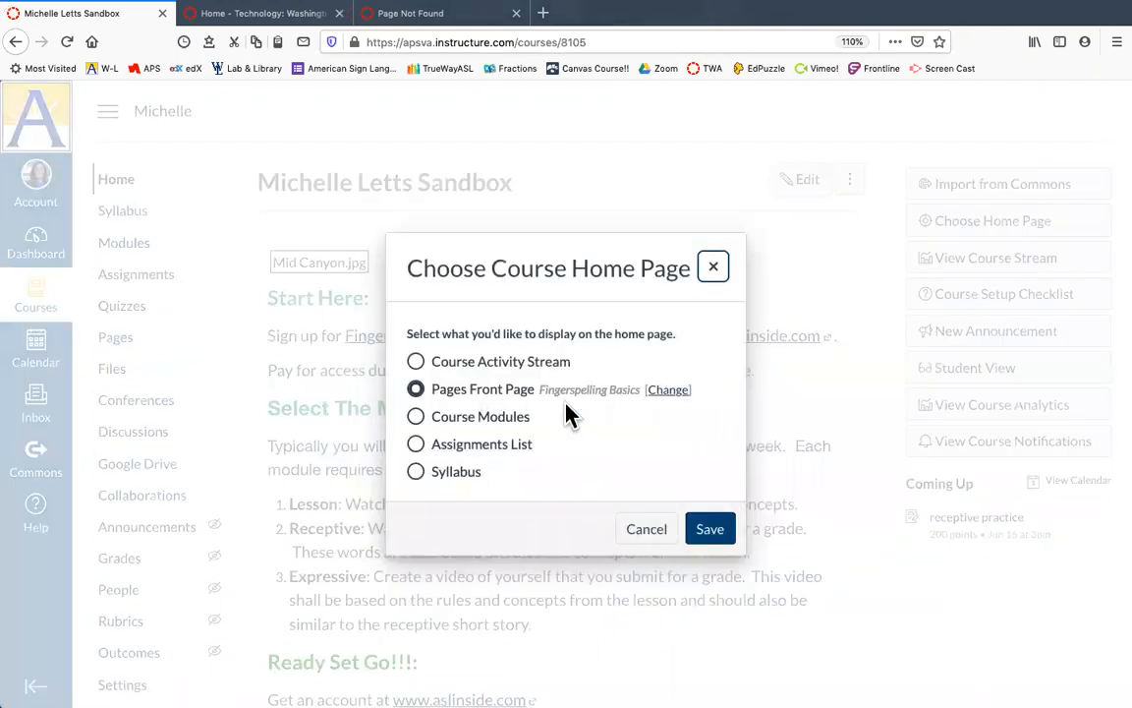
click(421, 474)
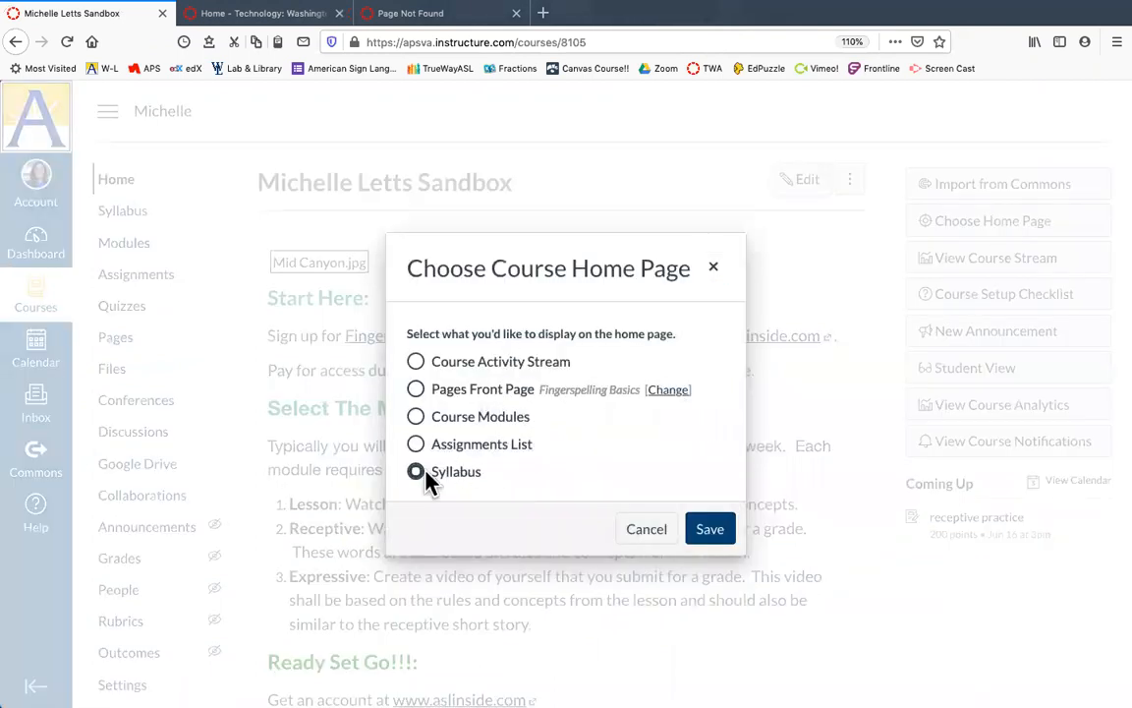
click(416, 445)
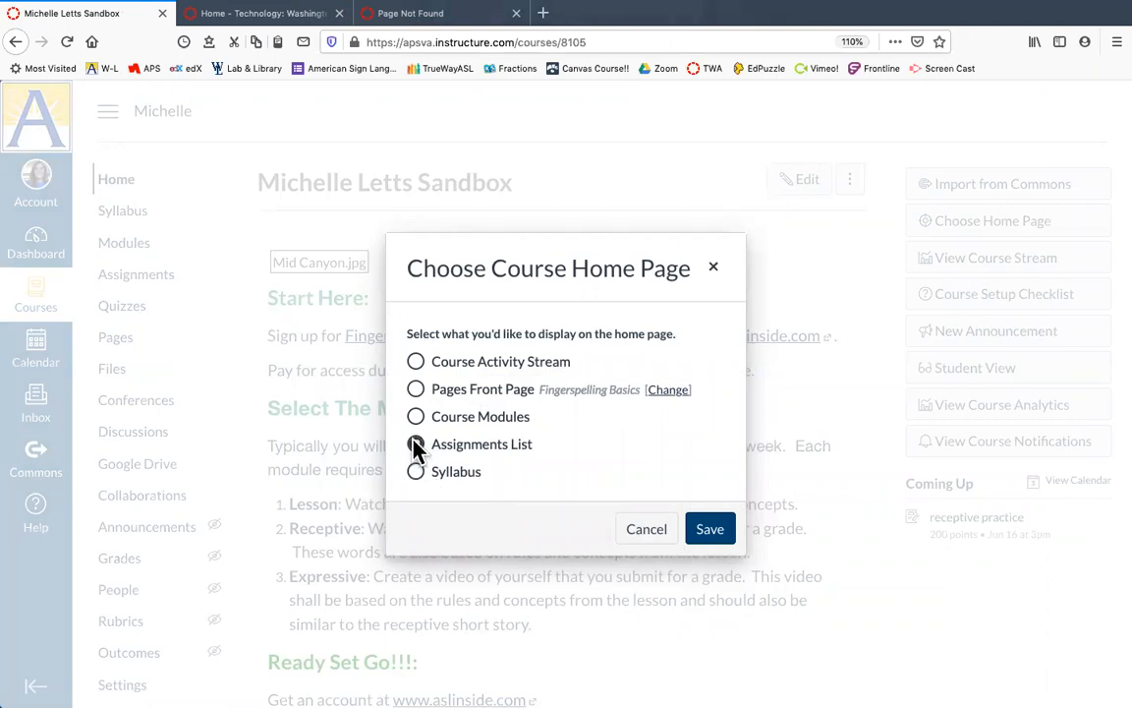
click(415, 391)
click(666, 390)
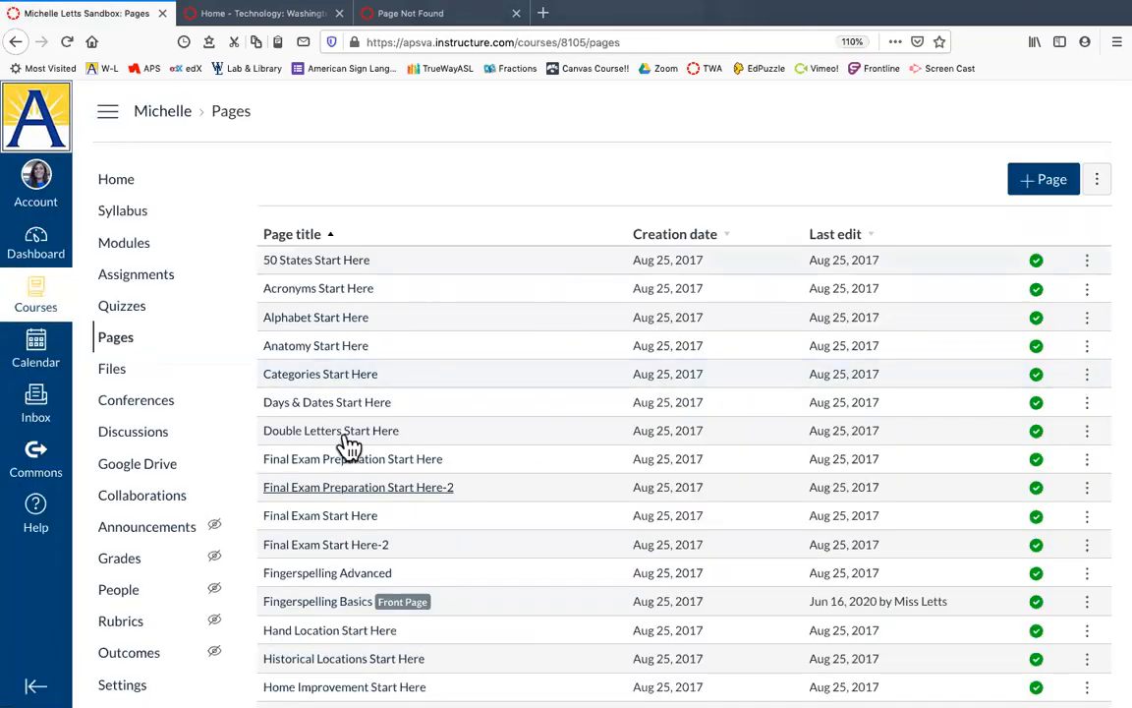
click(113, 183)
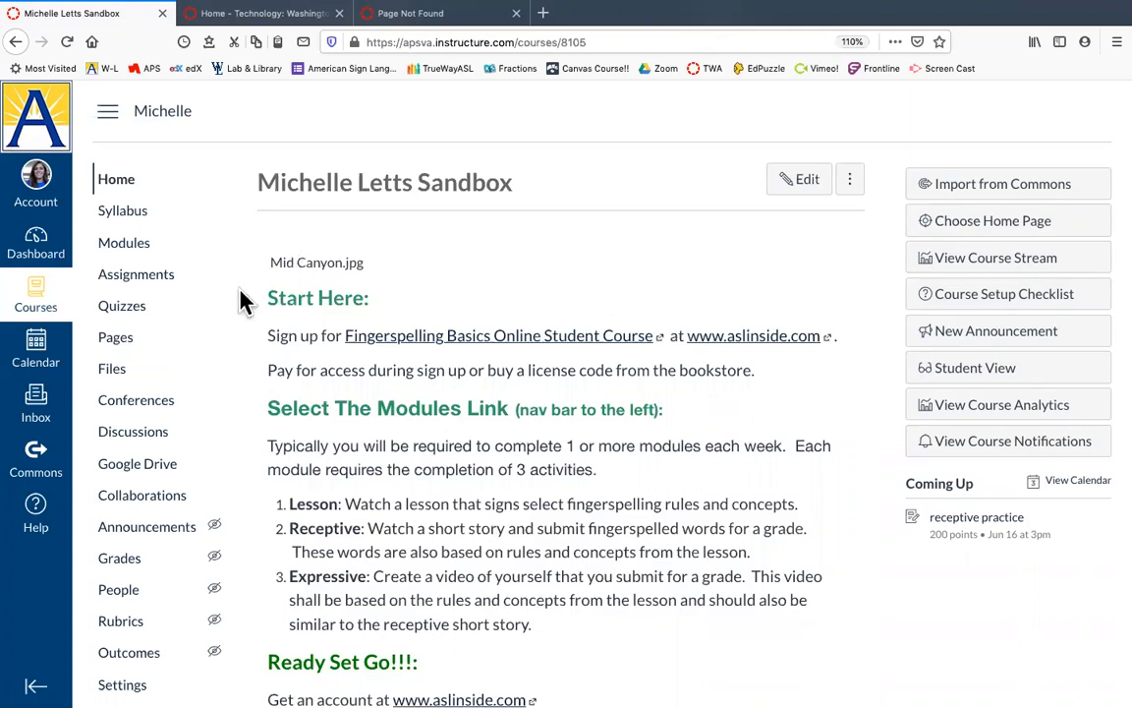
Enable Announcements in the sandbox course navigation, place it directly below Home and save the navigation settings
click(145, 531)
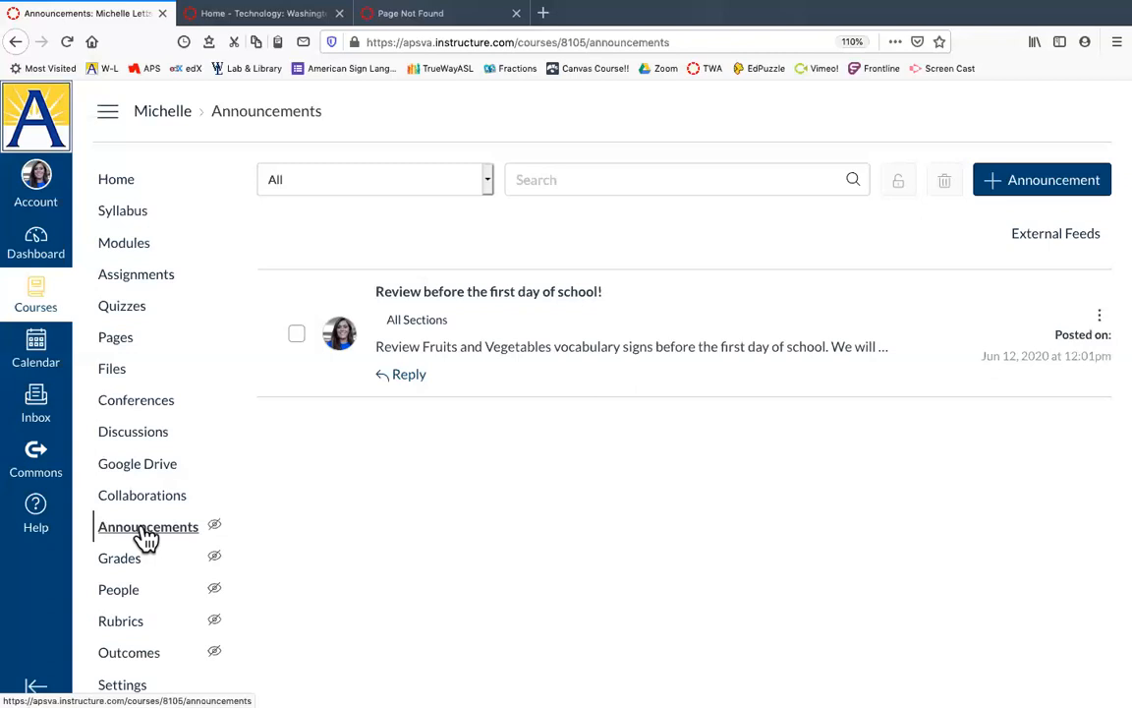
scroll(146, 538, down, 1)
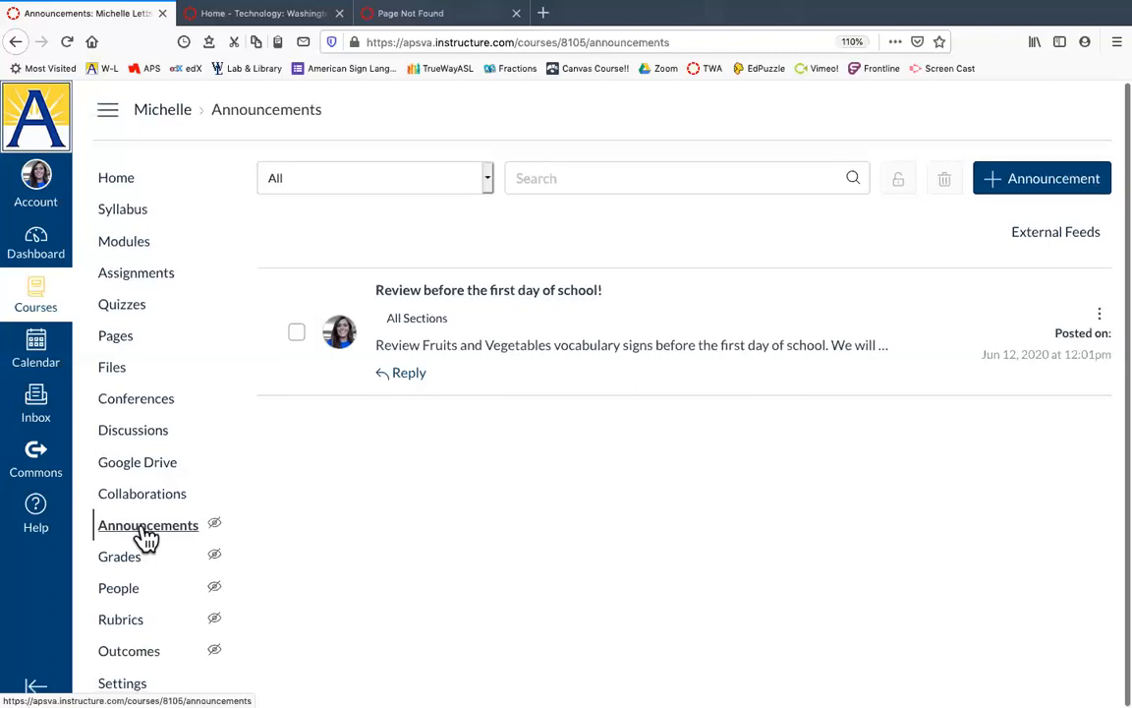
click(122, 683)
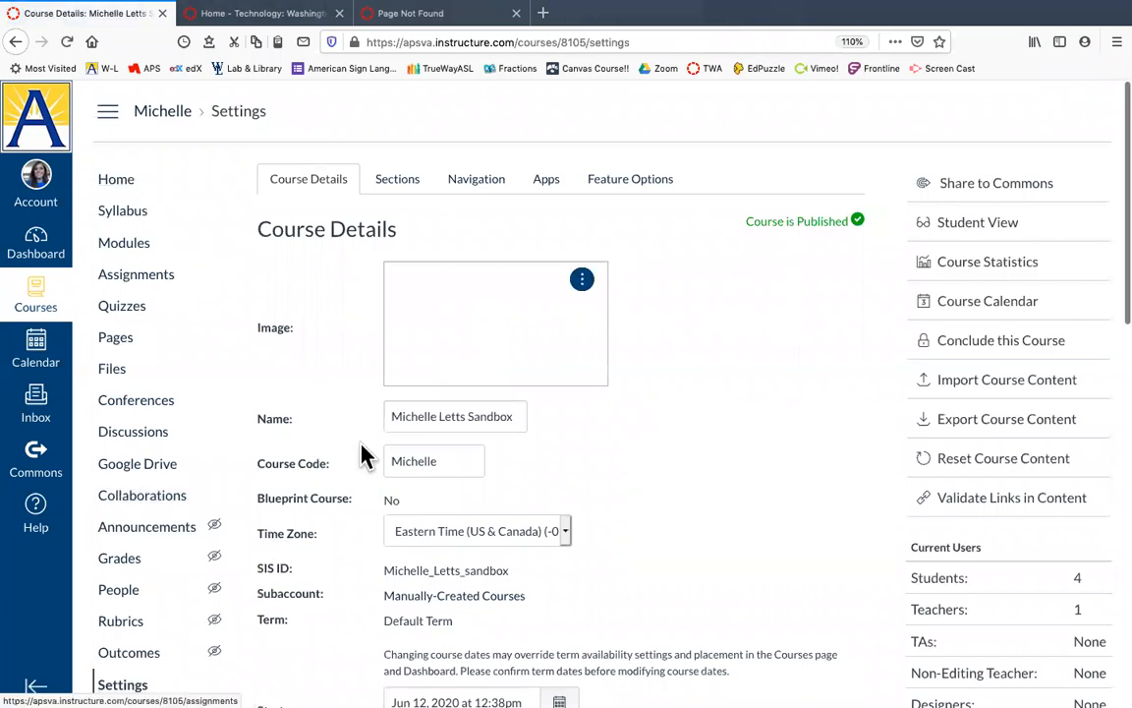
click(479, 179)
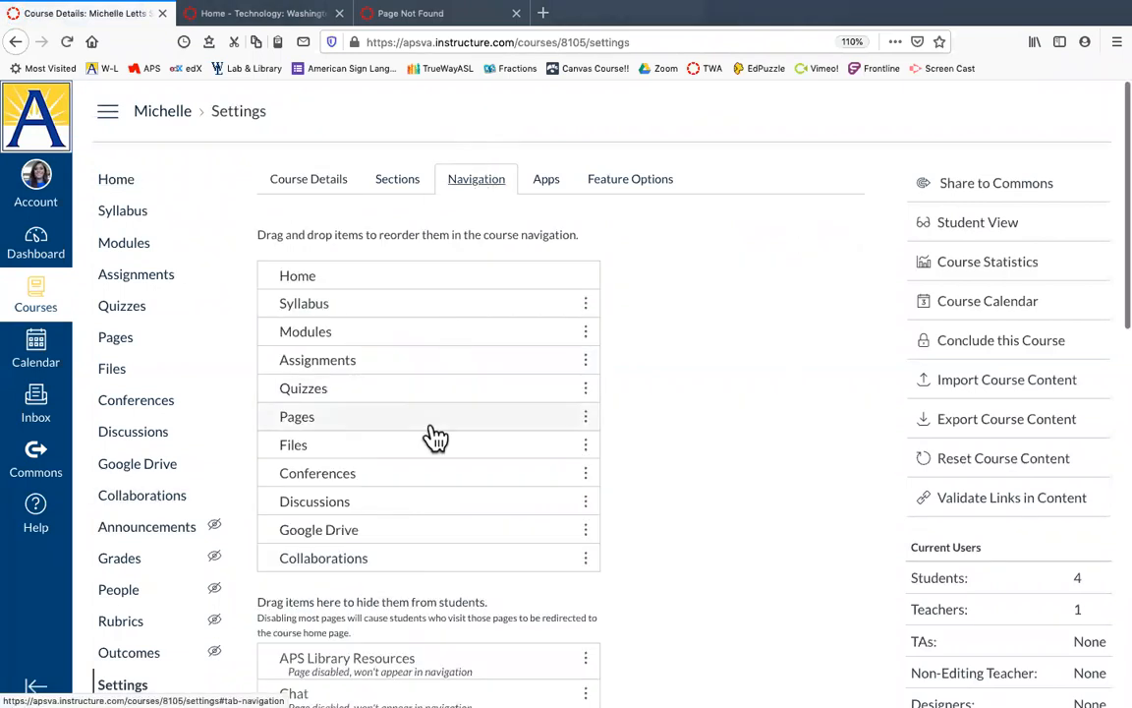
scroll(435, 438, down, 3)
scroll(436, 437, down, 6)
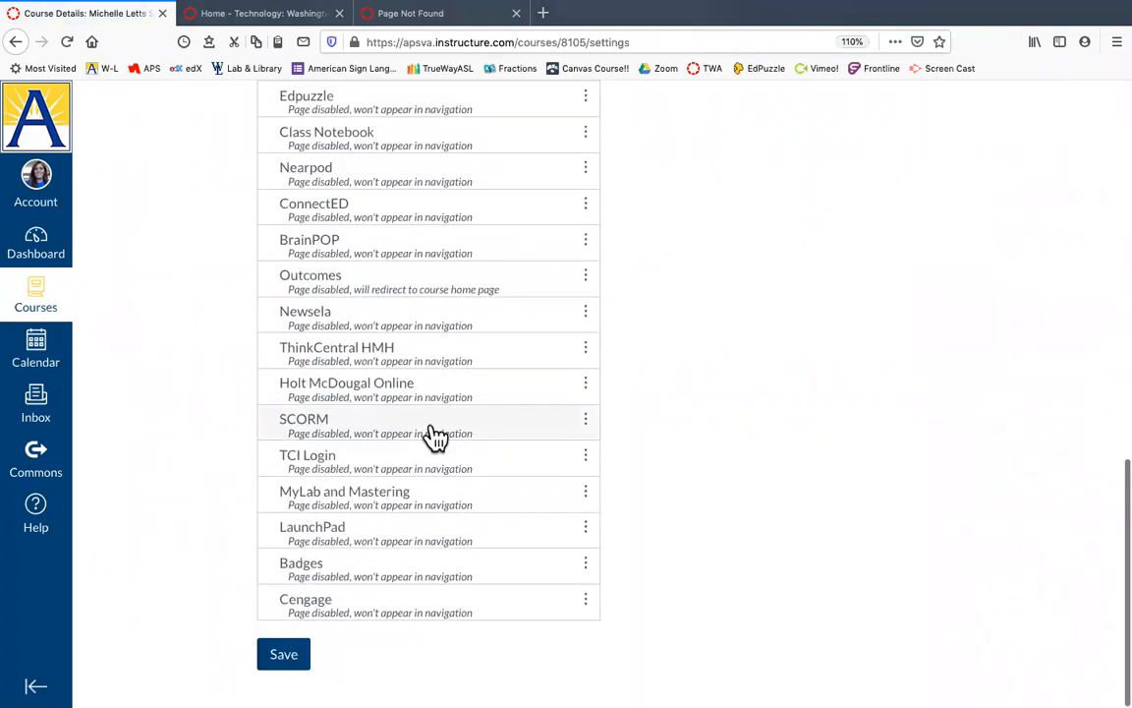
key(ctrl+f)
text(annou)
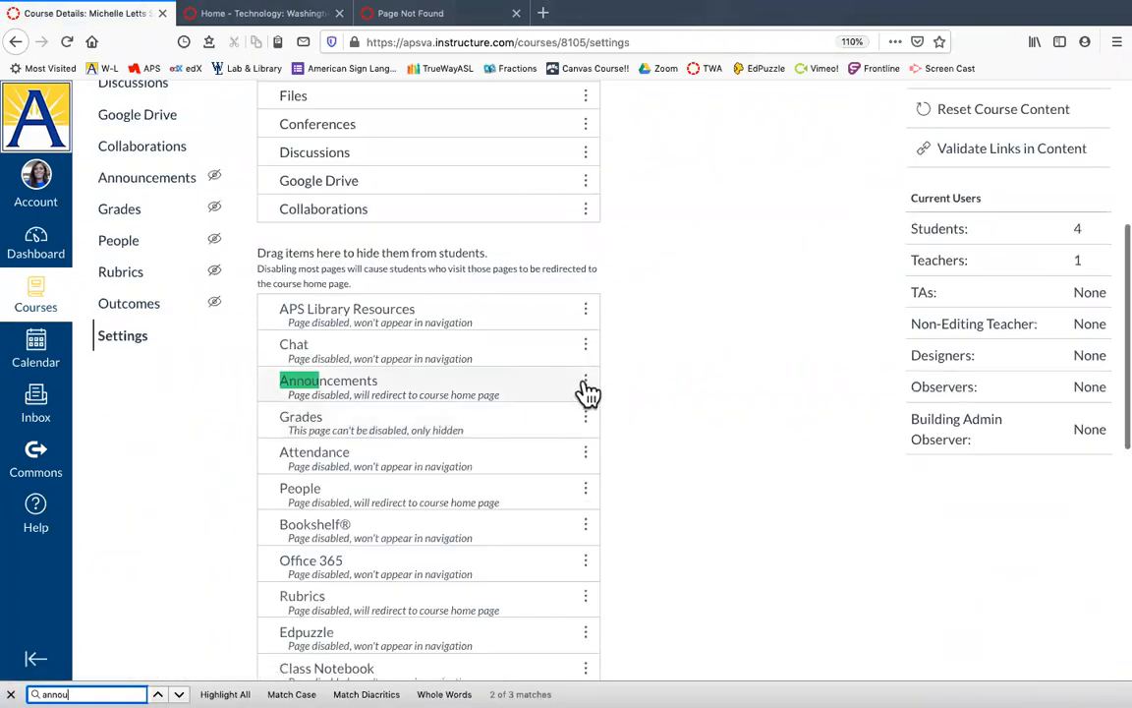
drag(587, 392, 553, 269)
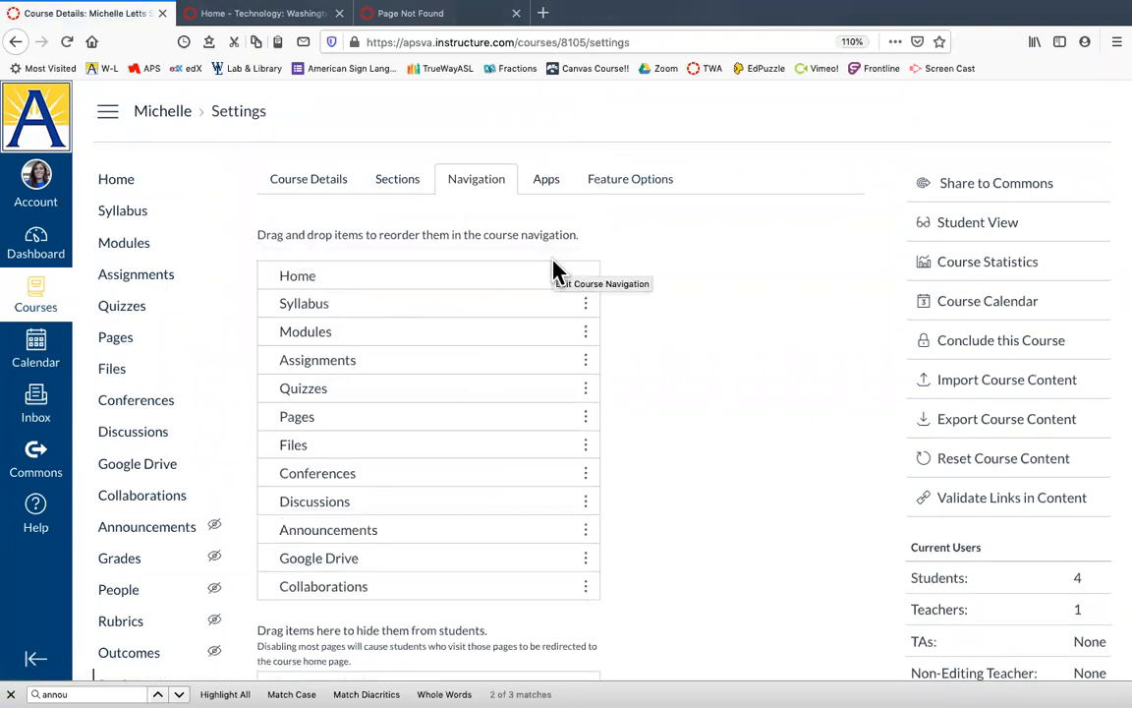
drag(584, 538, 588, 254)
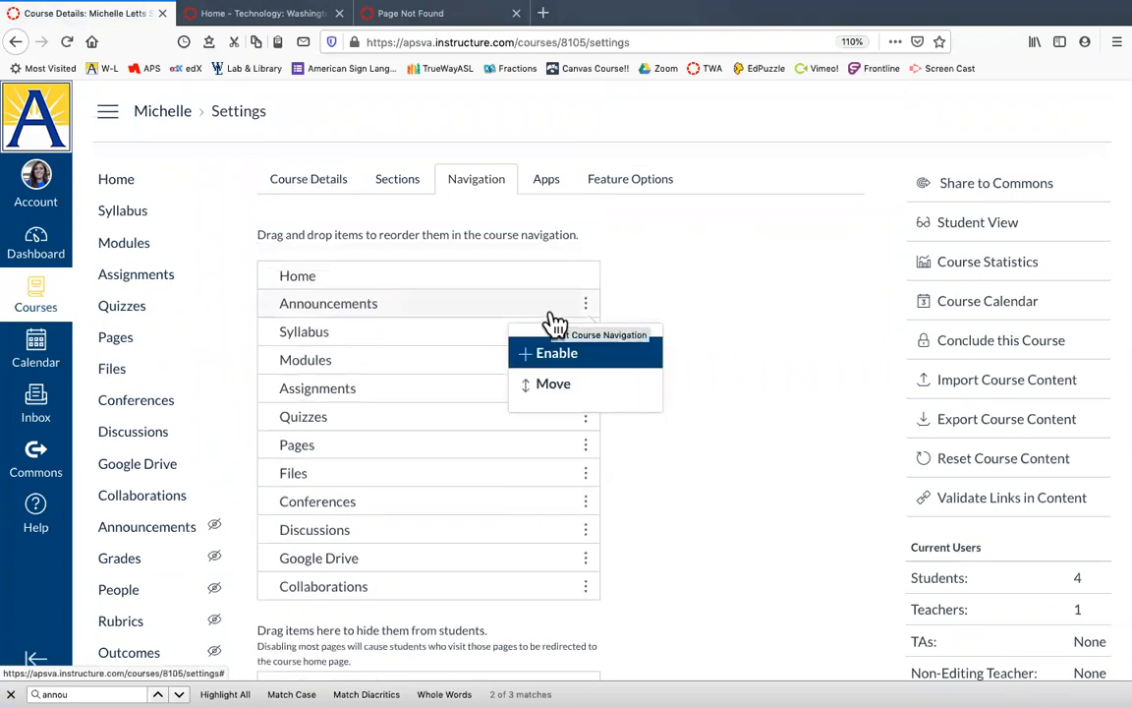
click(284, 629)
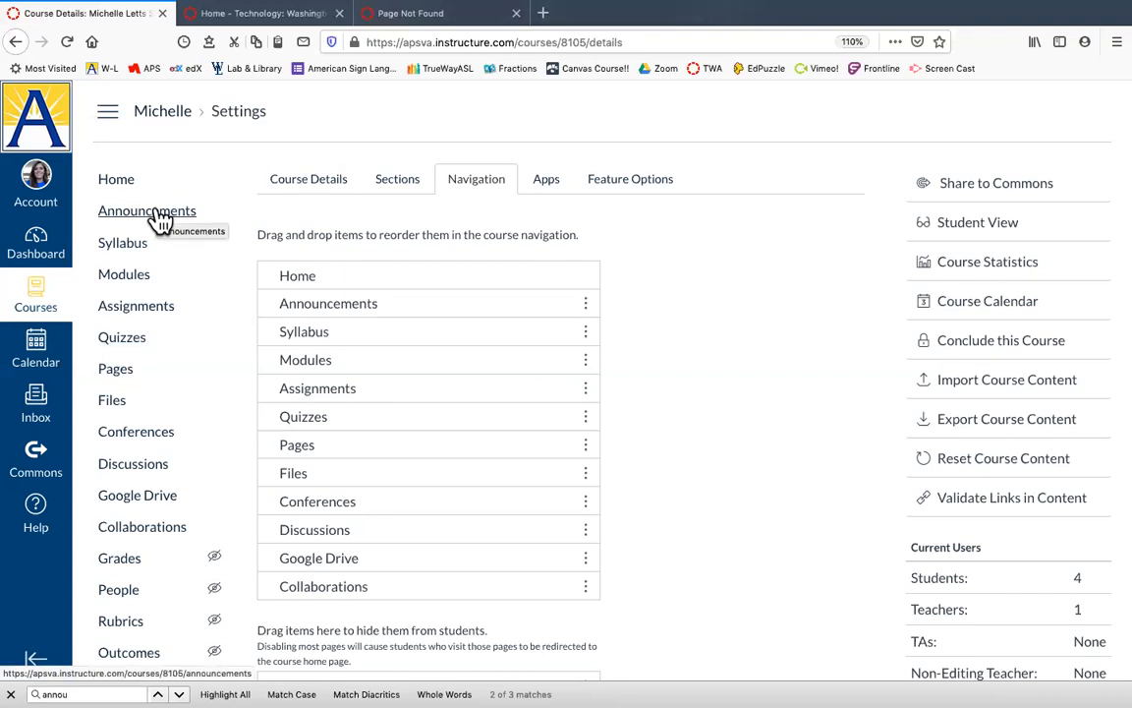
Review the course home page choices again from the sandbox home page and open the page list for changing the front page
click(115, 183)
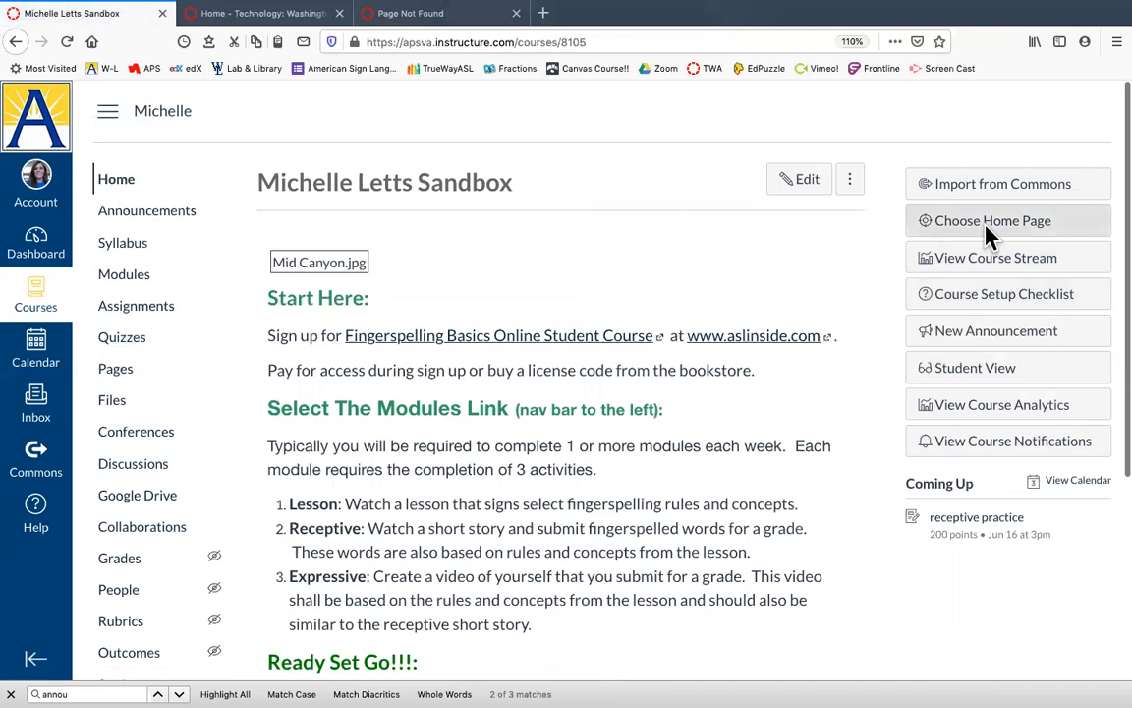
click(989, 224)
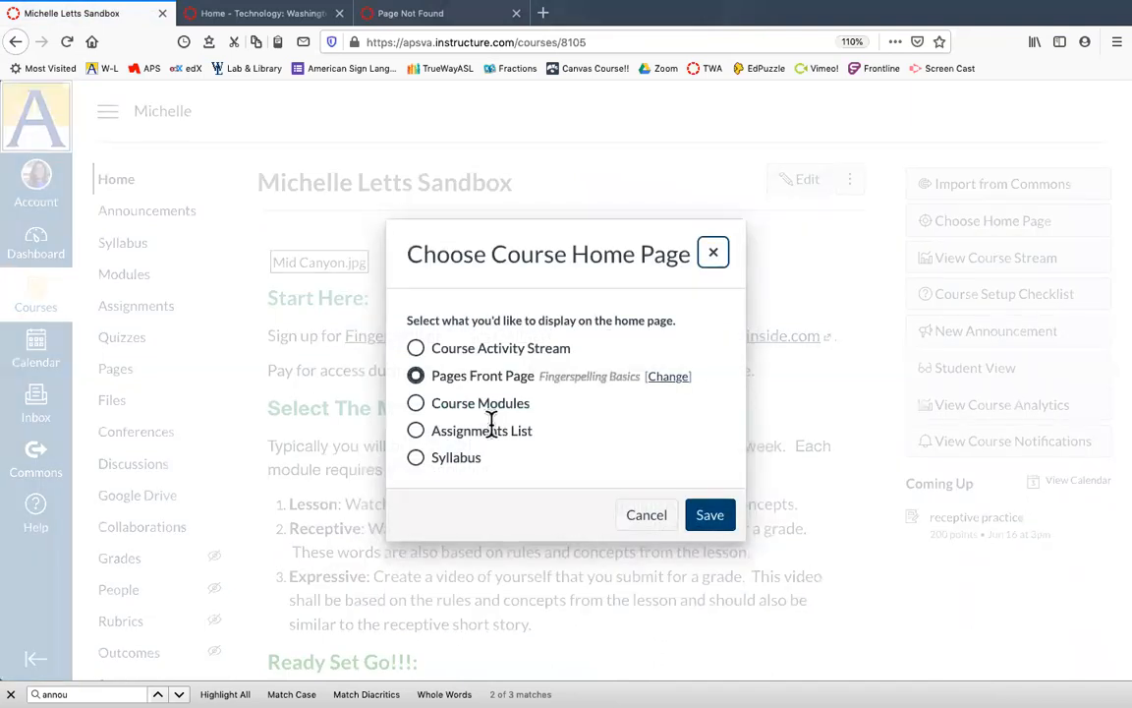
click(665, 378)
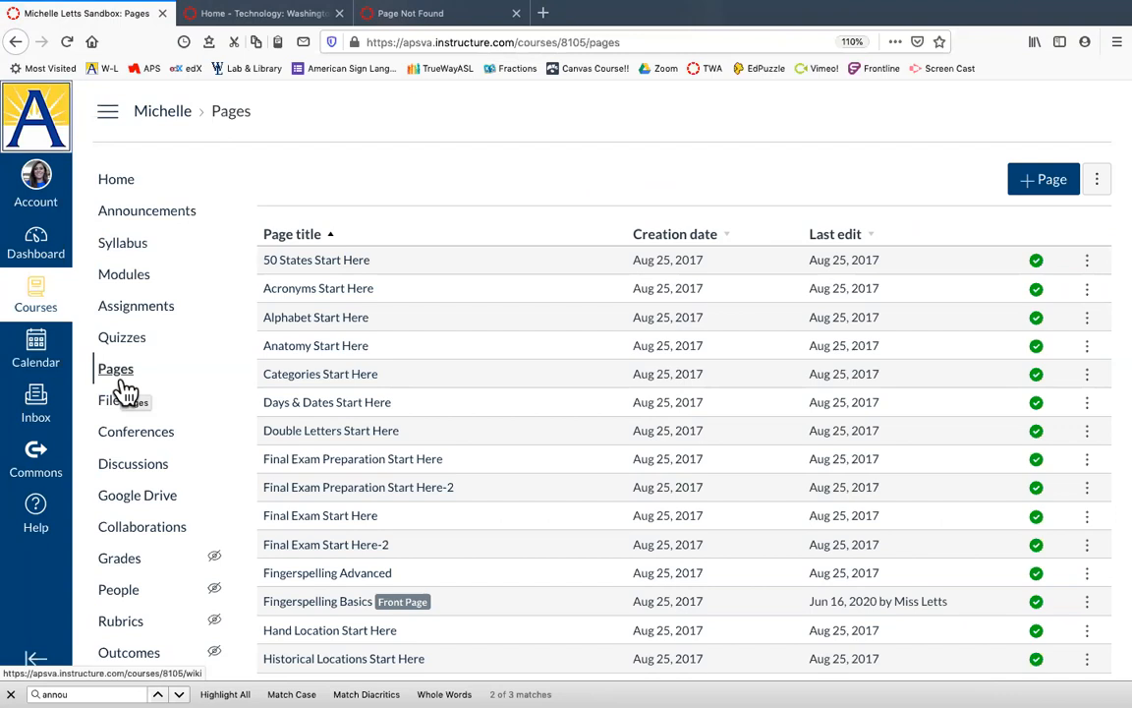
Look through the course's page list, search it for "annou", close the search and return to the course home page
scroll(389, 410, down, 5)
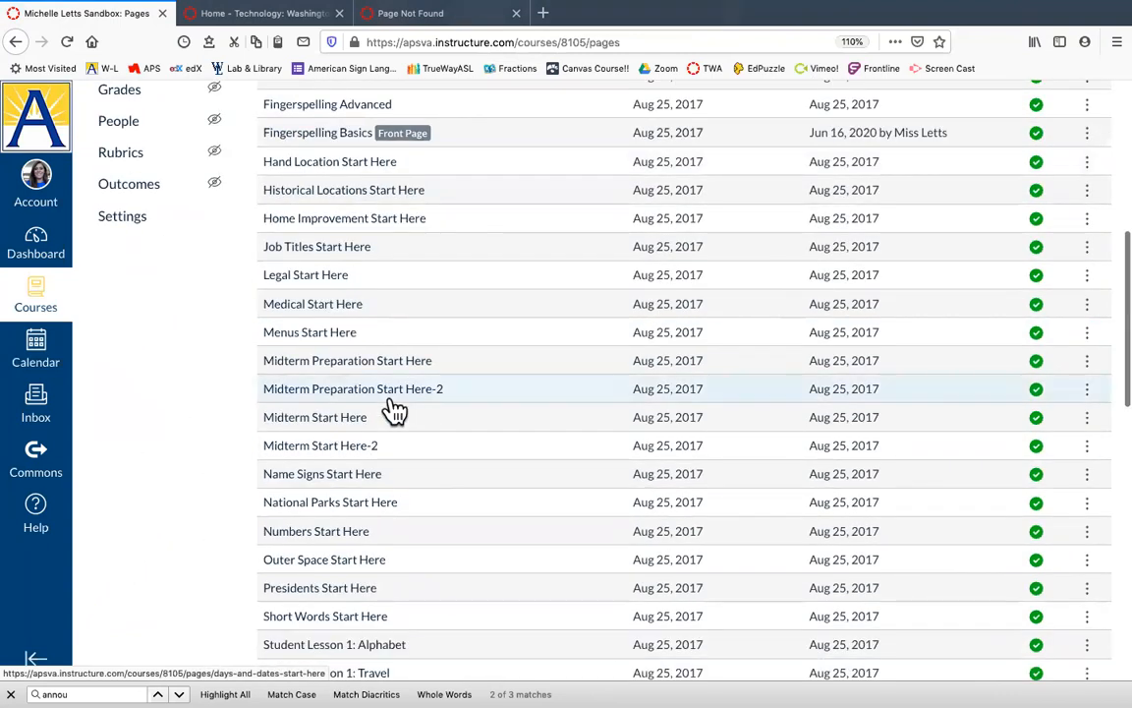
scroll(395, 411, down, 6)
scroll(395, 411, up, 10)
key(super+f)
text(annou)
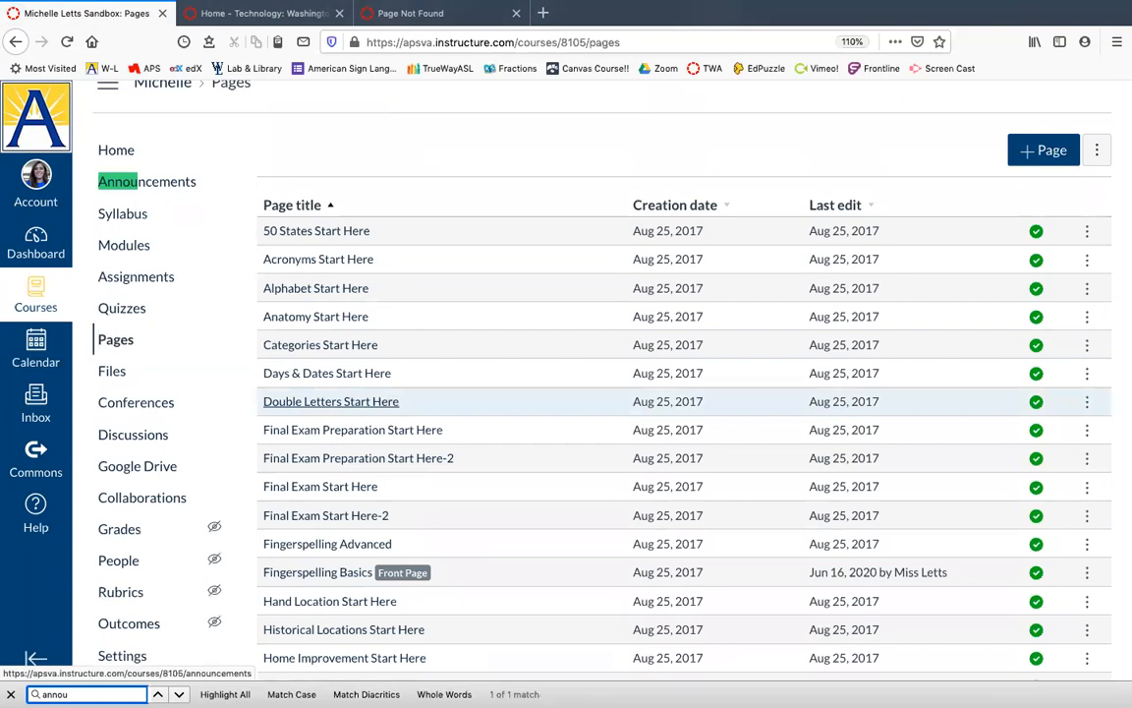
key(Return)
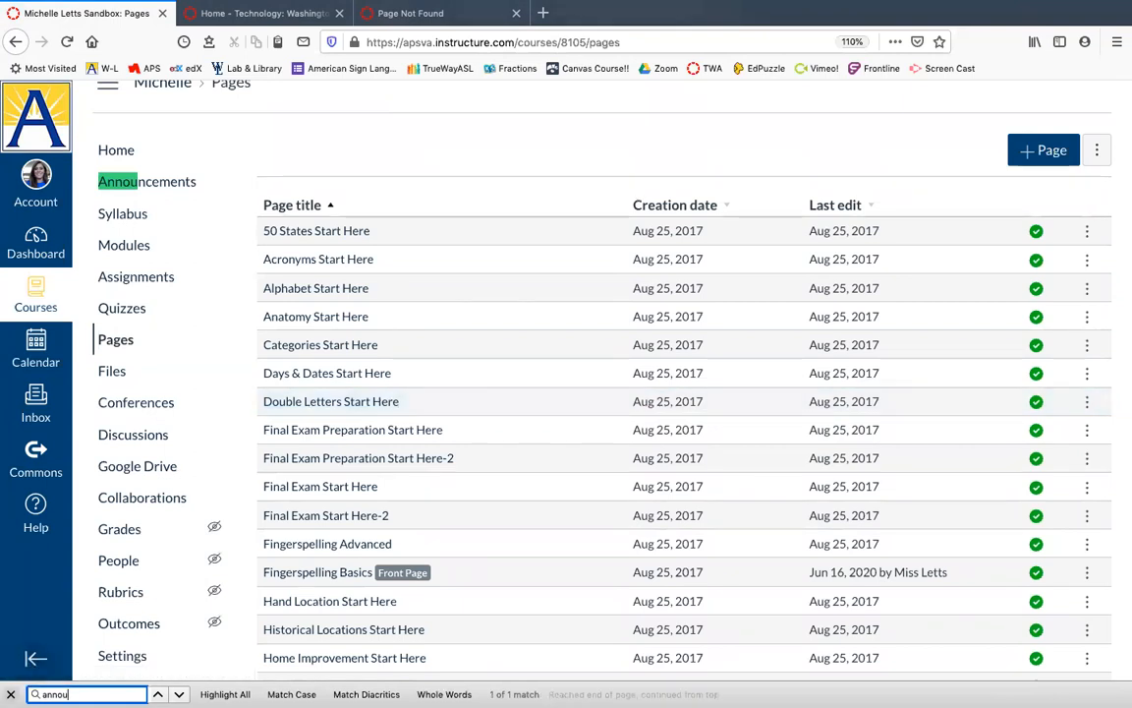
click(11, 694)
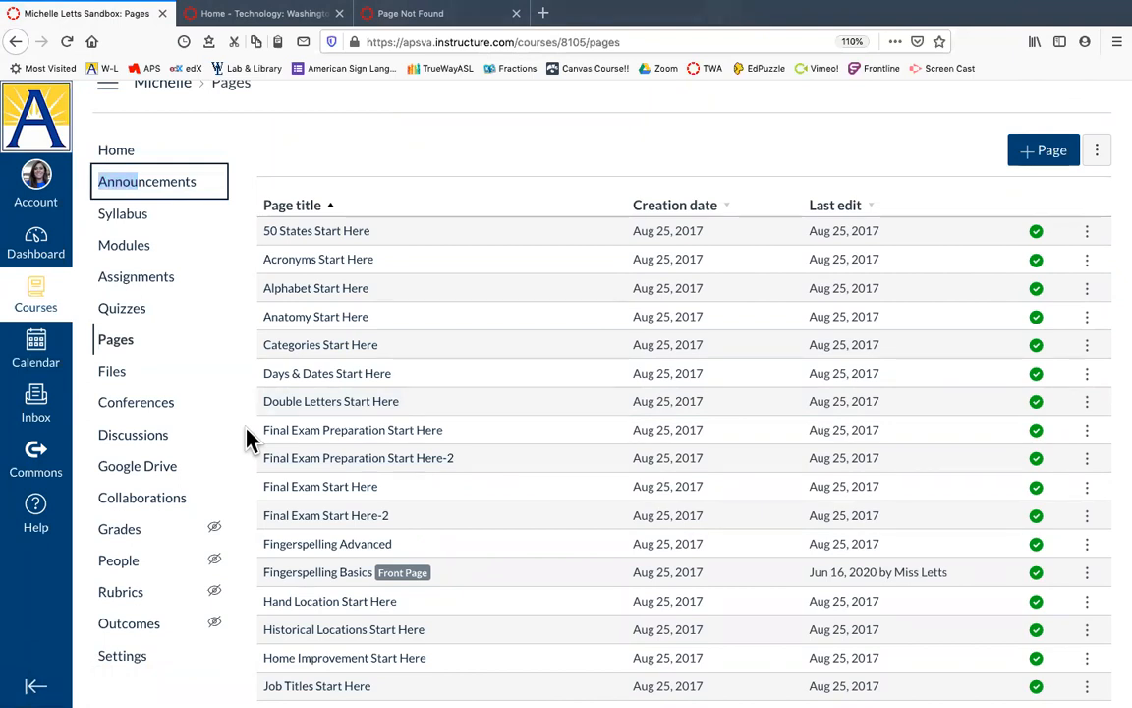
scroll(247, 430, up, 1)
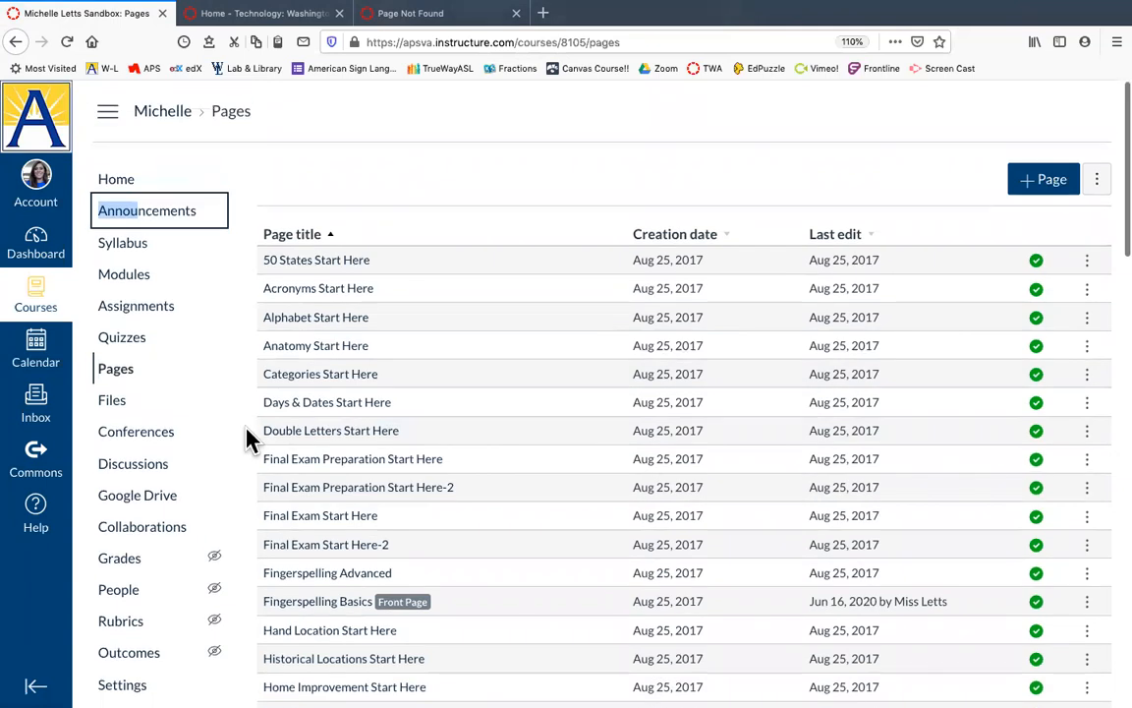
click(116, 181)
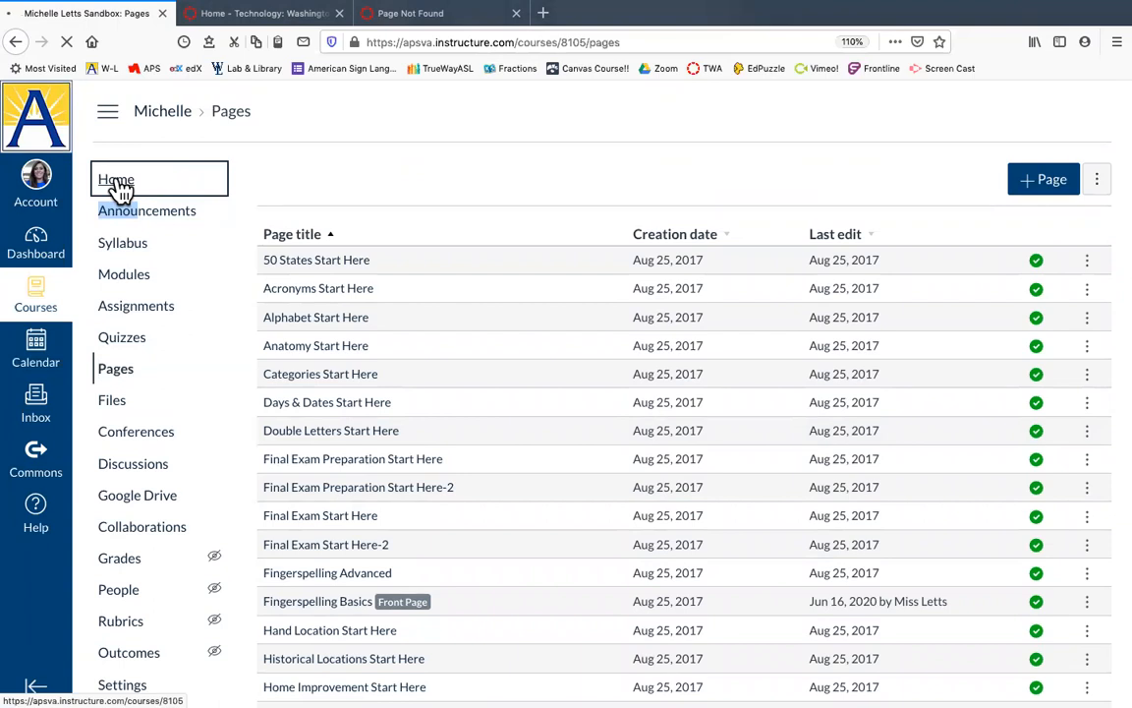
Start an inbox message for the Family Engagement and Long-Distance Learning course, view its recipient groups and discard the draft
click(41, 398)
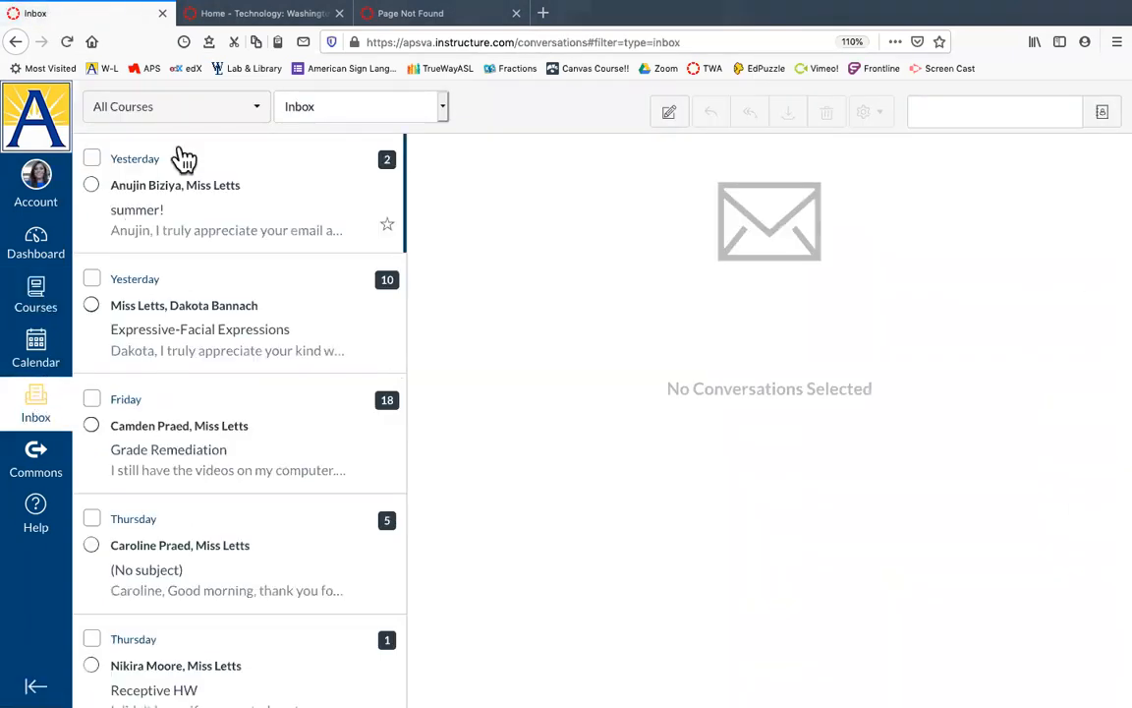
click(667, 116)
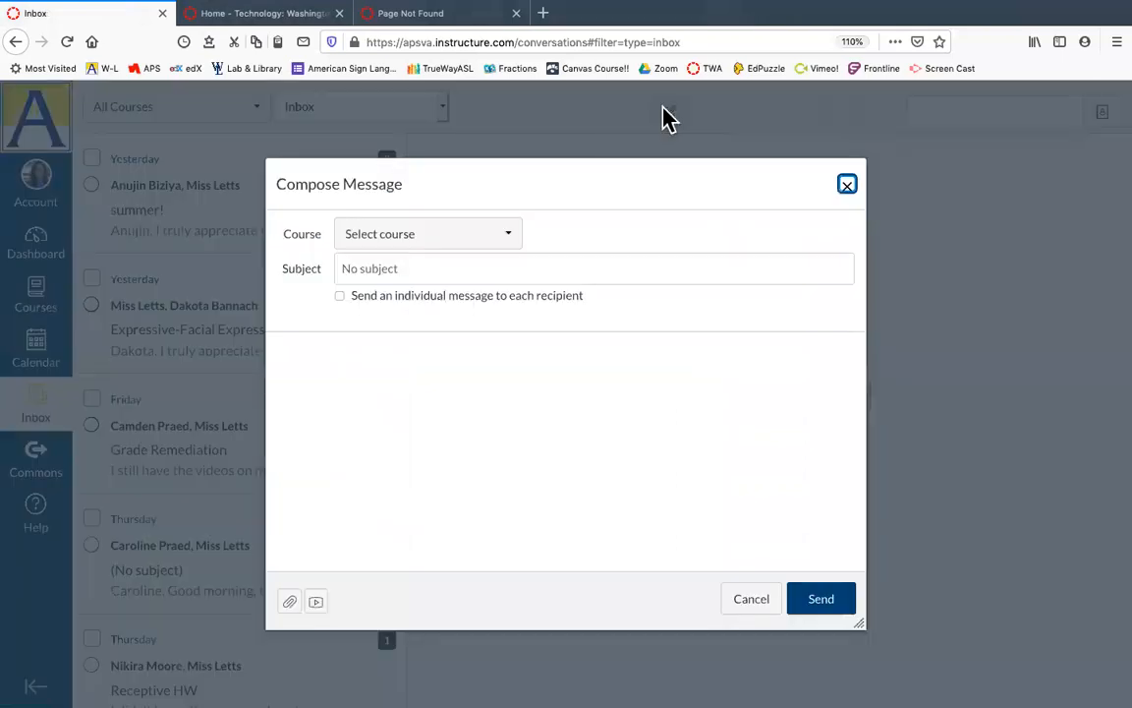
click(458, 242)
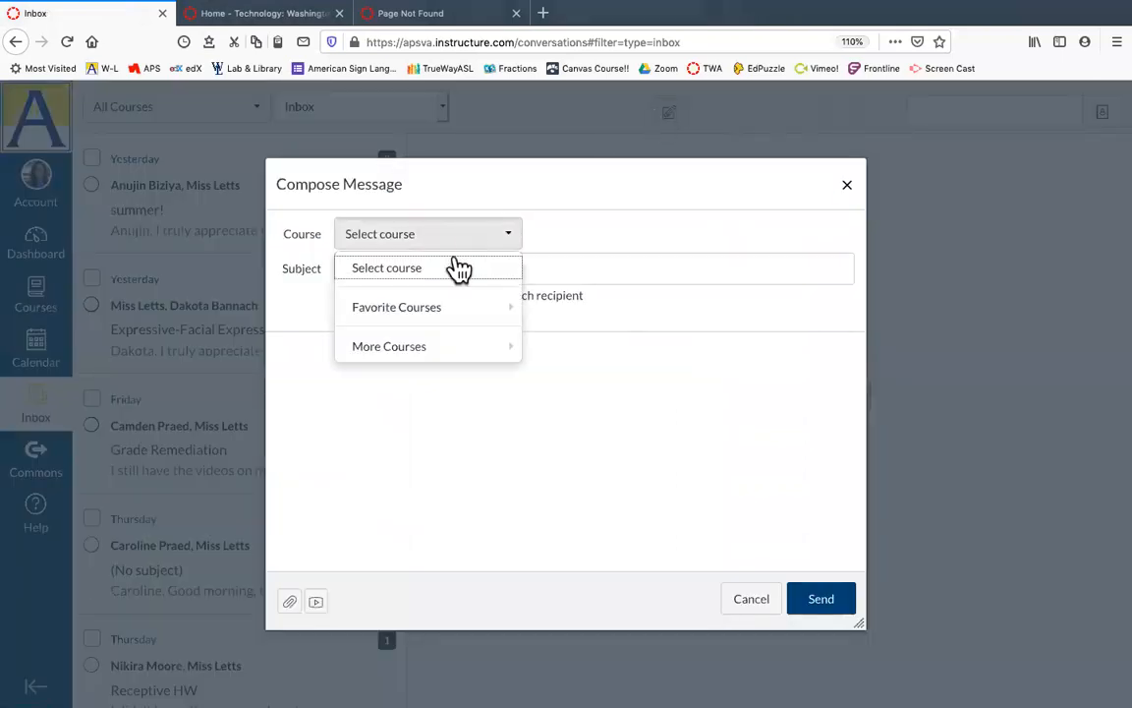
mouse_move(438, 339)
mouse_move(434, 311)
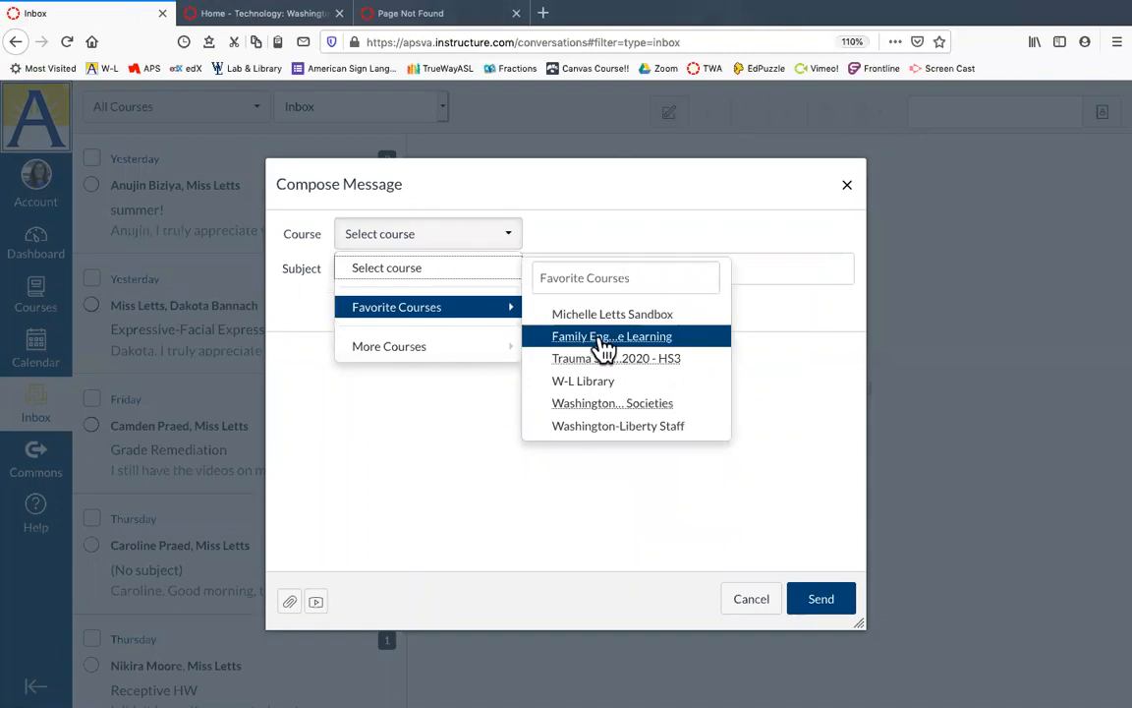
click(601, 337)
click(487, 274)
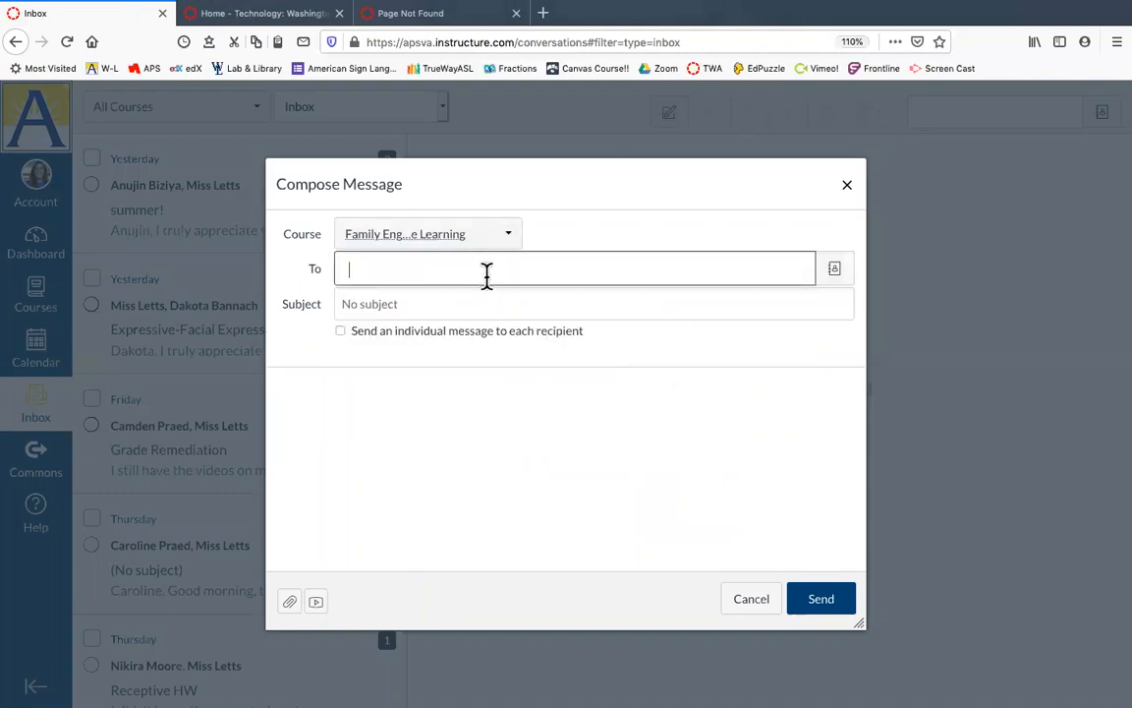
click(837, 274)
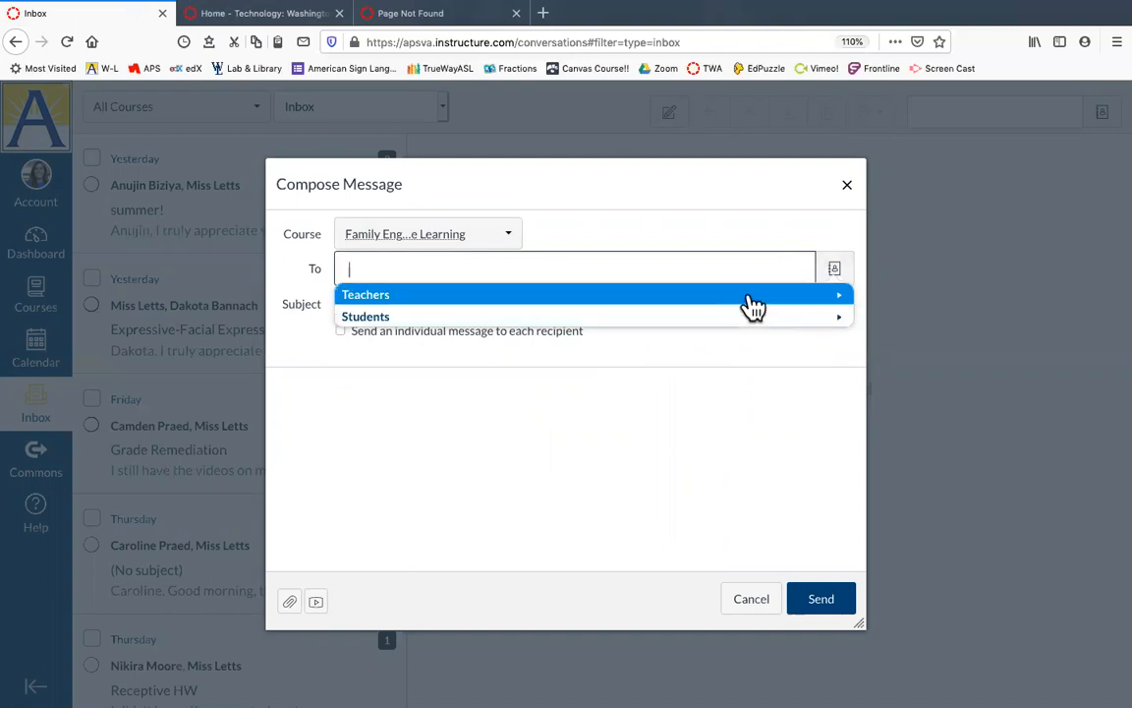
click(848, 185)
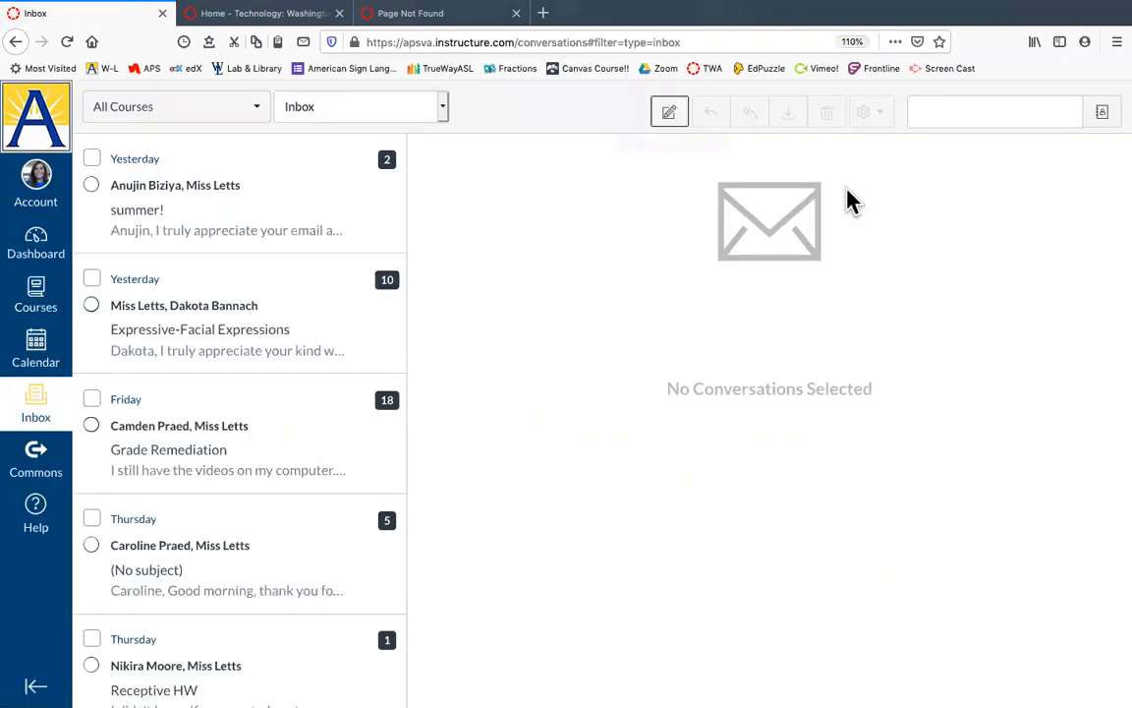
Open the calendar's month view, look at the colour choices for the personal calendar and cancel without applying one
click(37, 354)
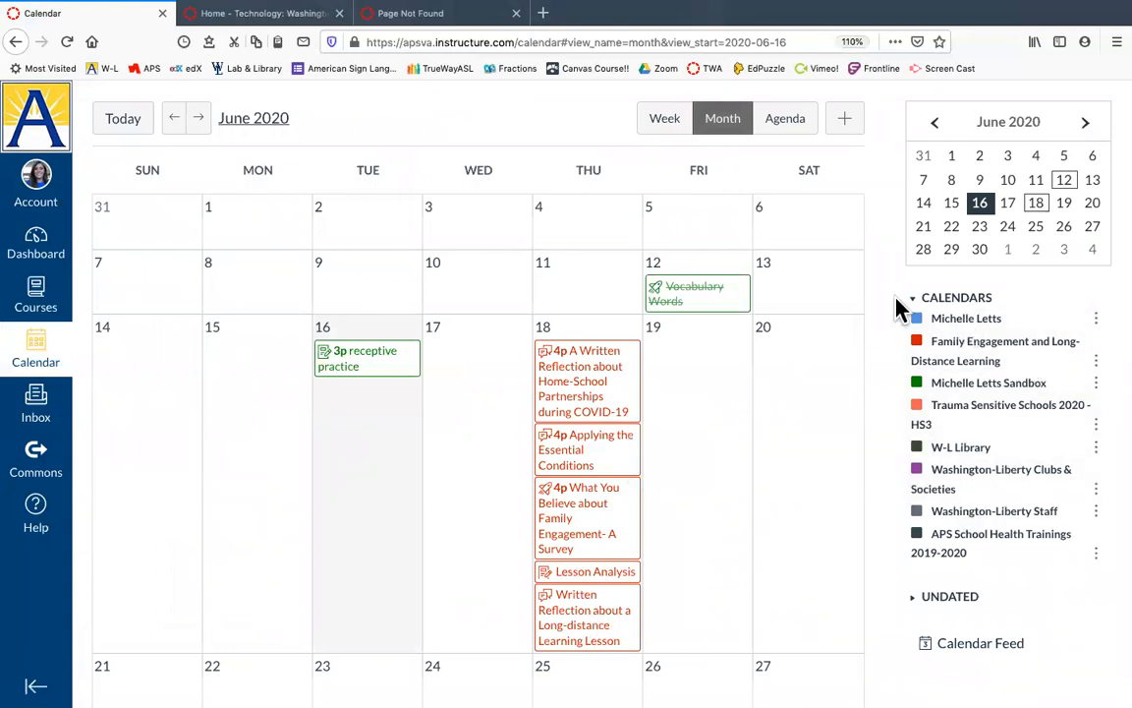
click(1096, 319)
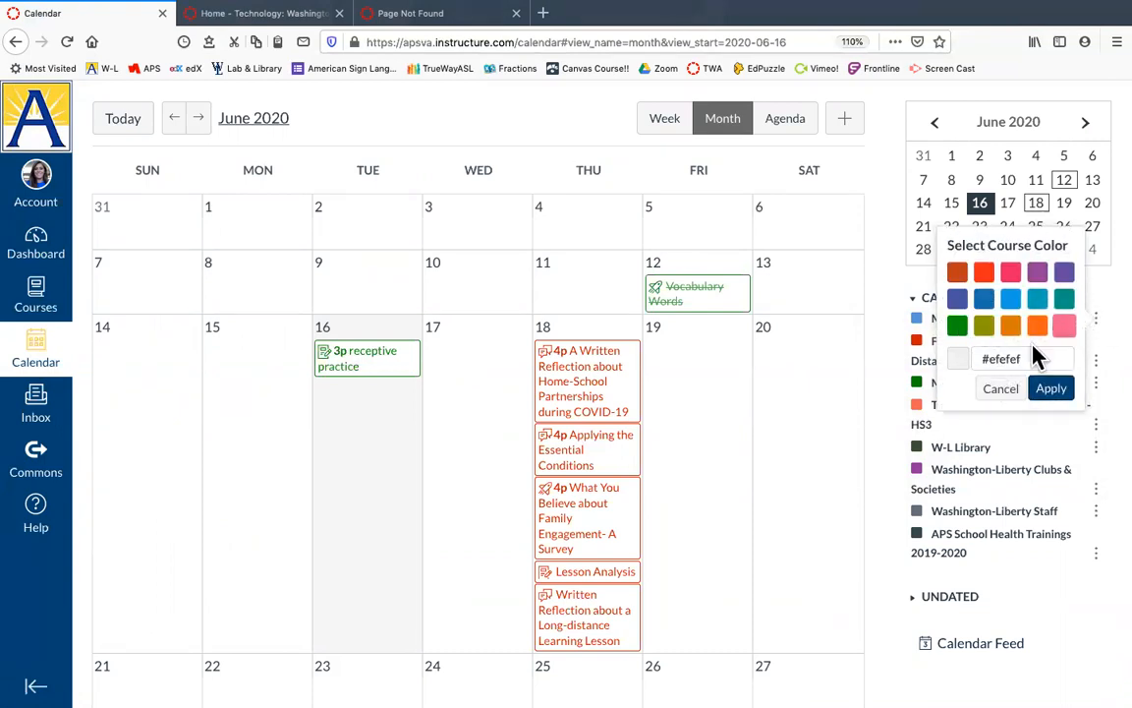
click(1001, 393)
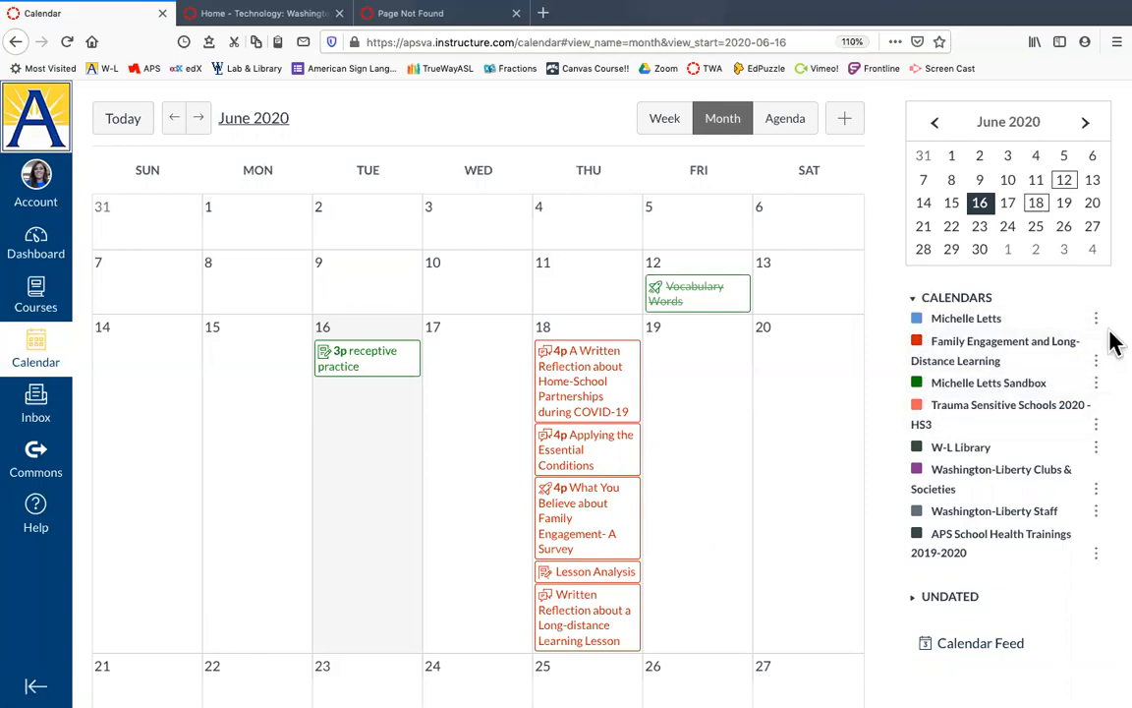
Look at the colour choices for the Washington-Liberty Staff calendar and cancel without applying one
click(1096, 511)
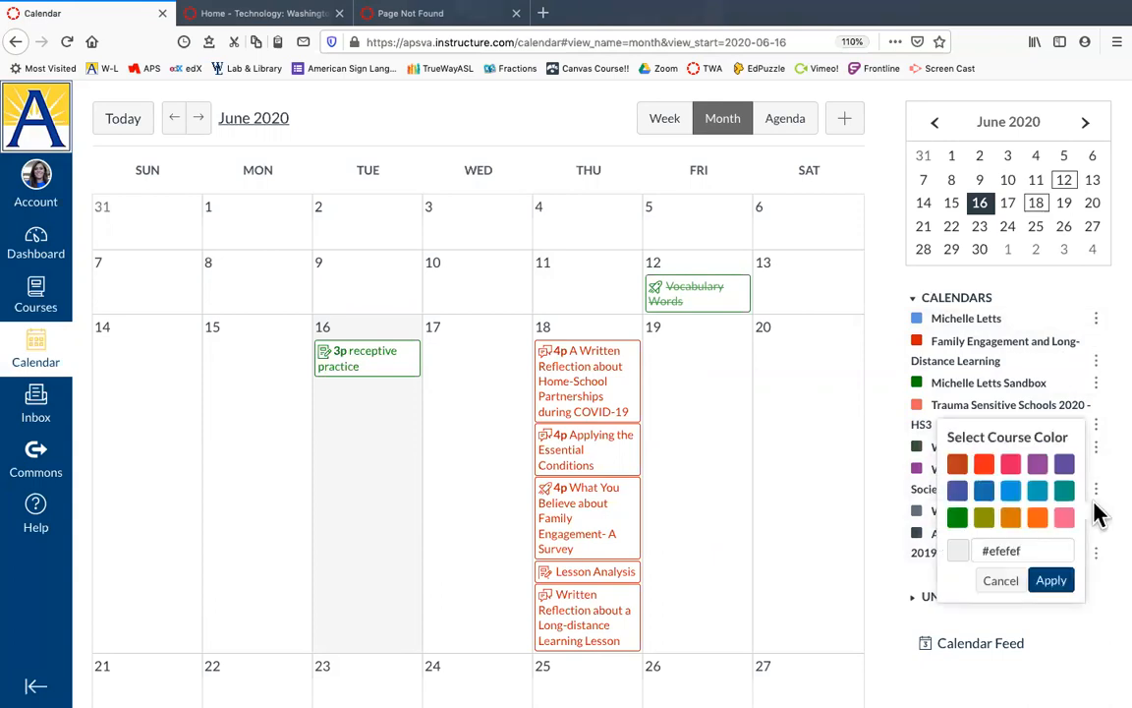
click(1020, 578)
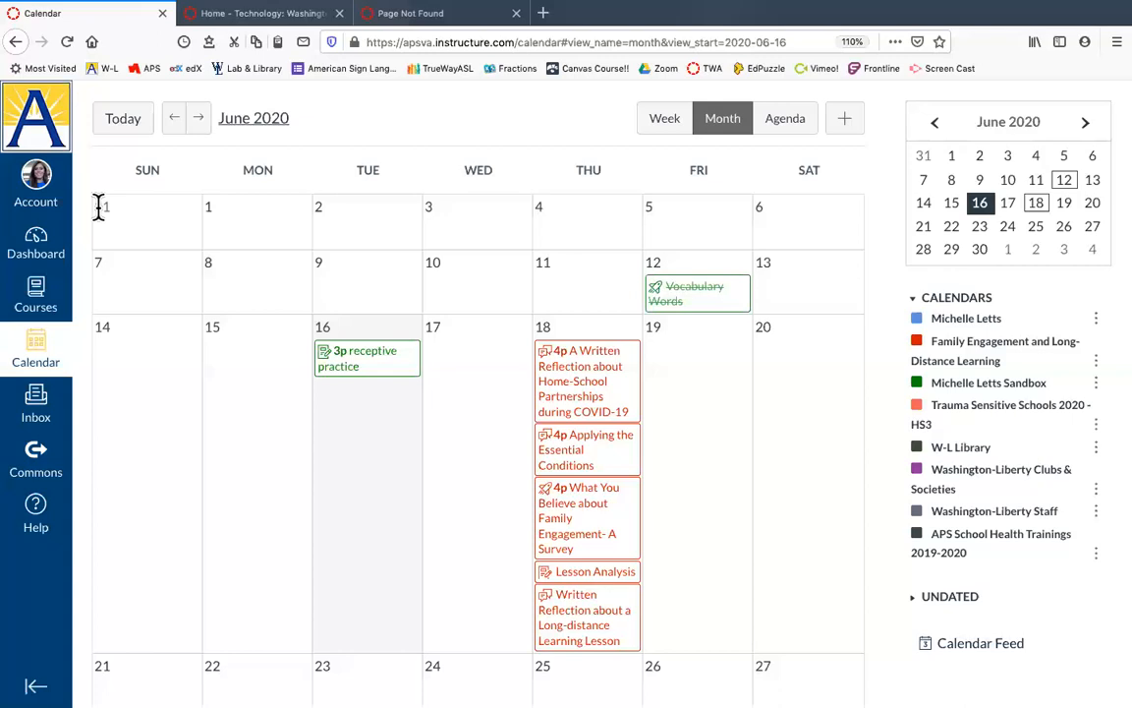
Open the sandbox course and go to its modules
click(36, 293)
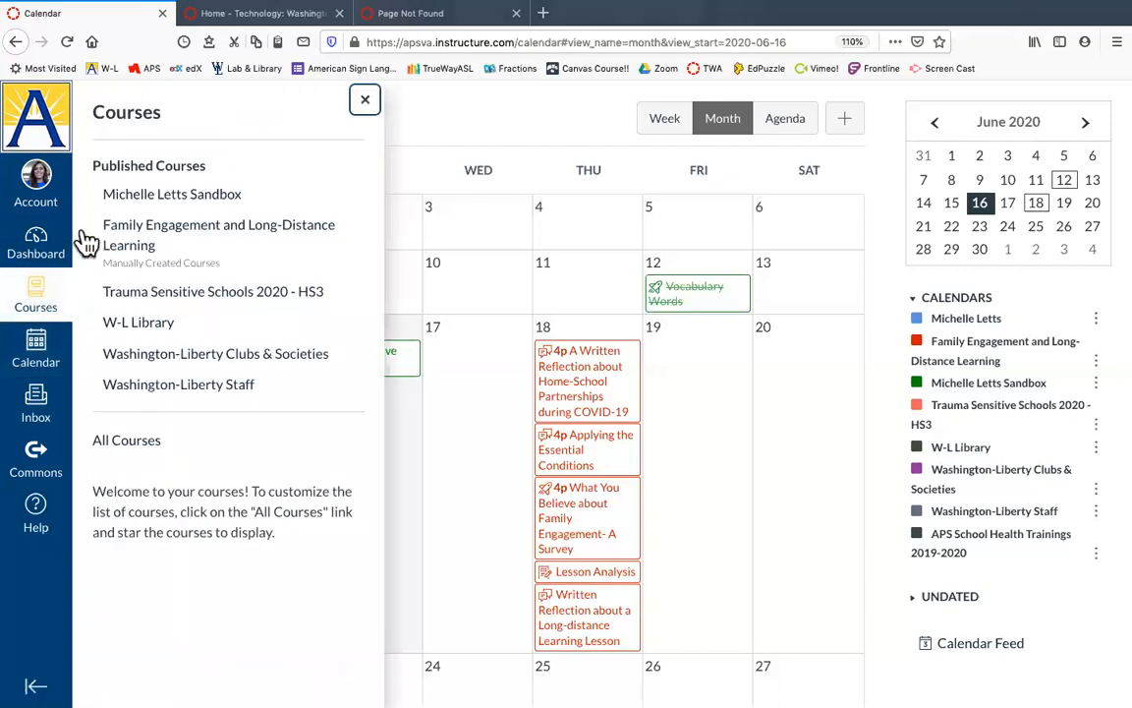
click(142, 197)
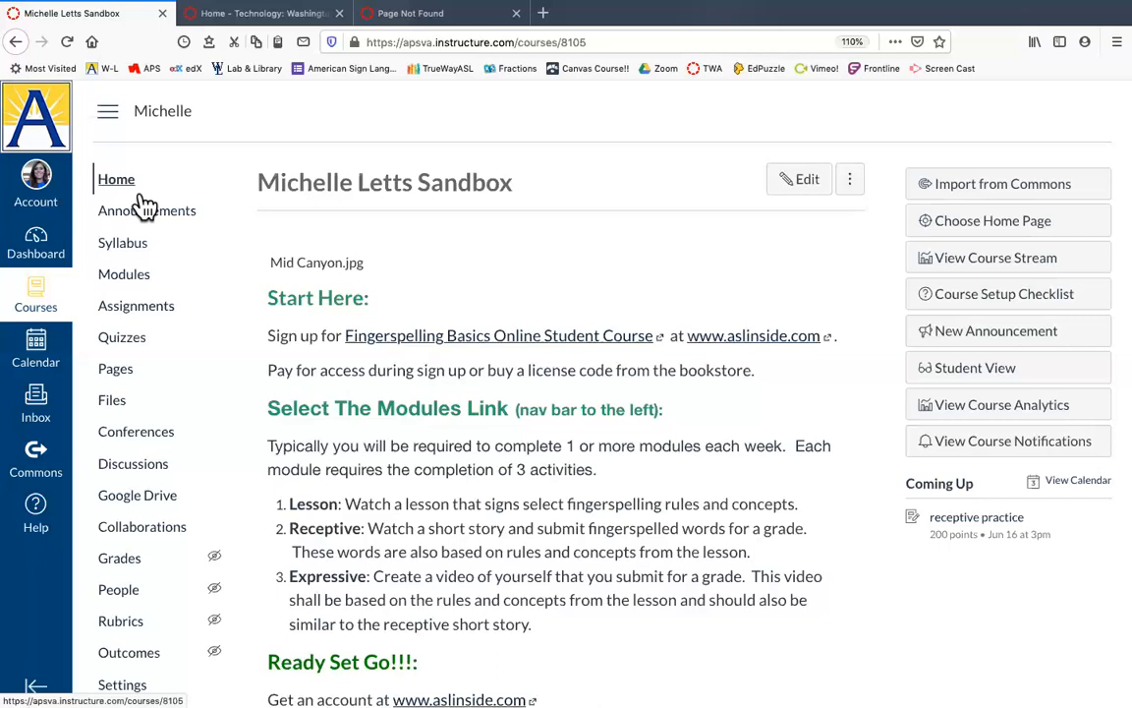
click(134, 285)
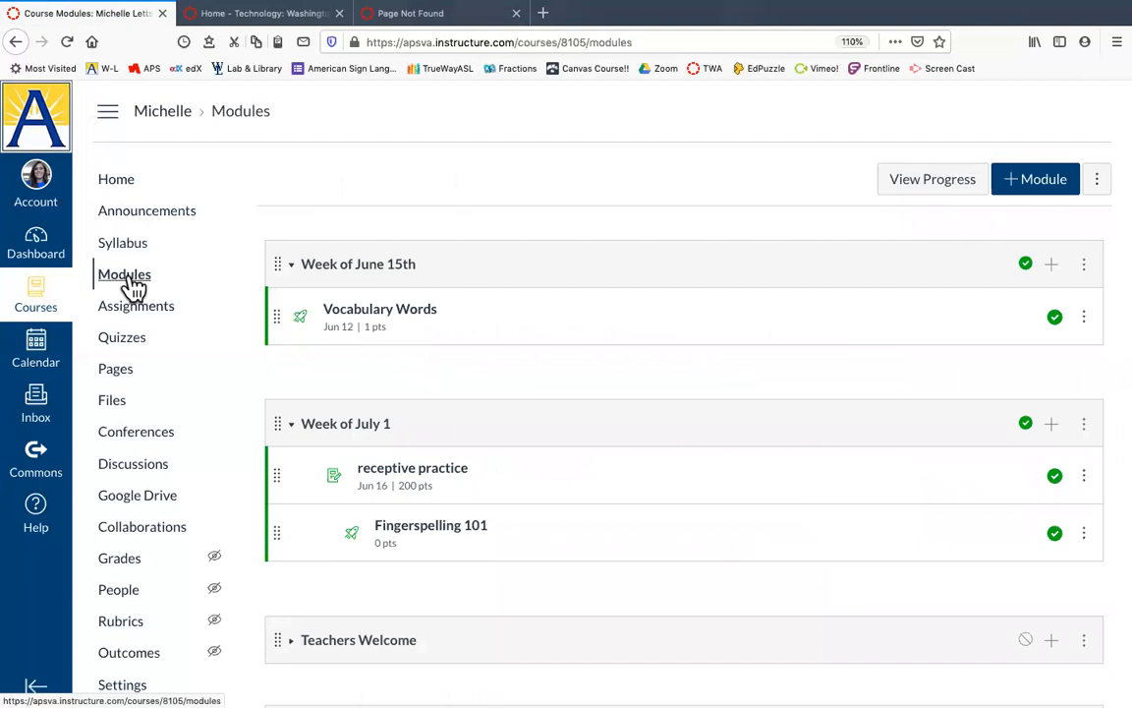
Add a new assignment named "google doc :)" to the Week of June 15th module without indentation
click(1050, 265)
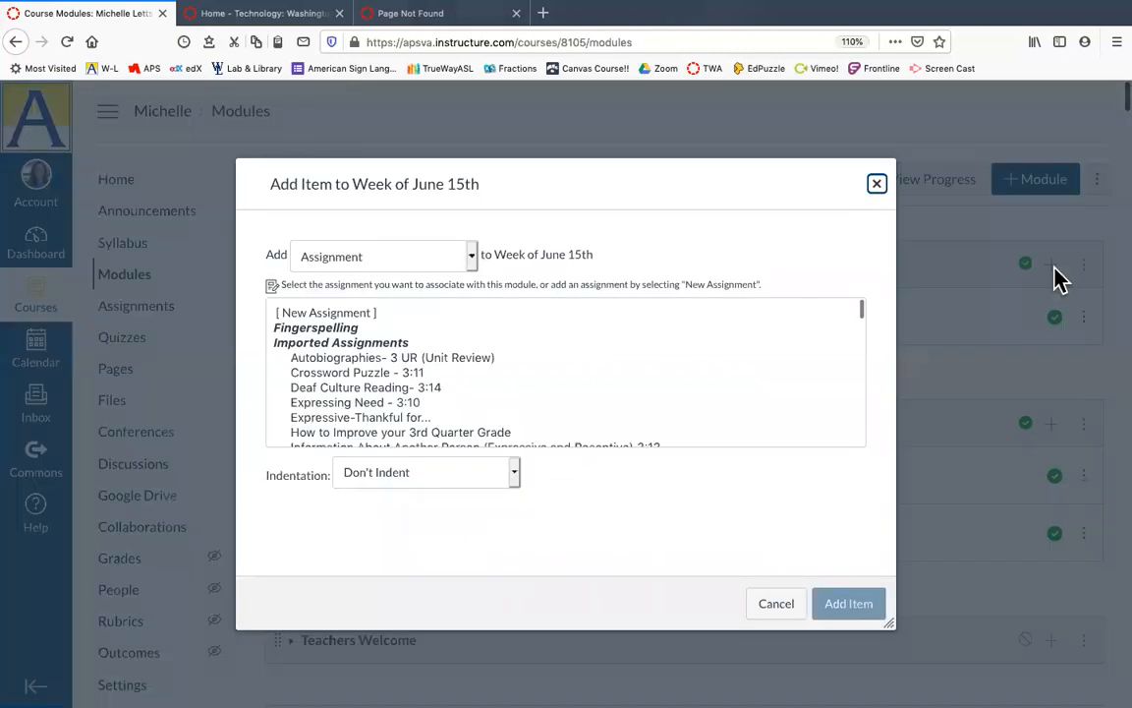
click(369, 315)
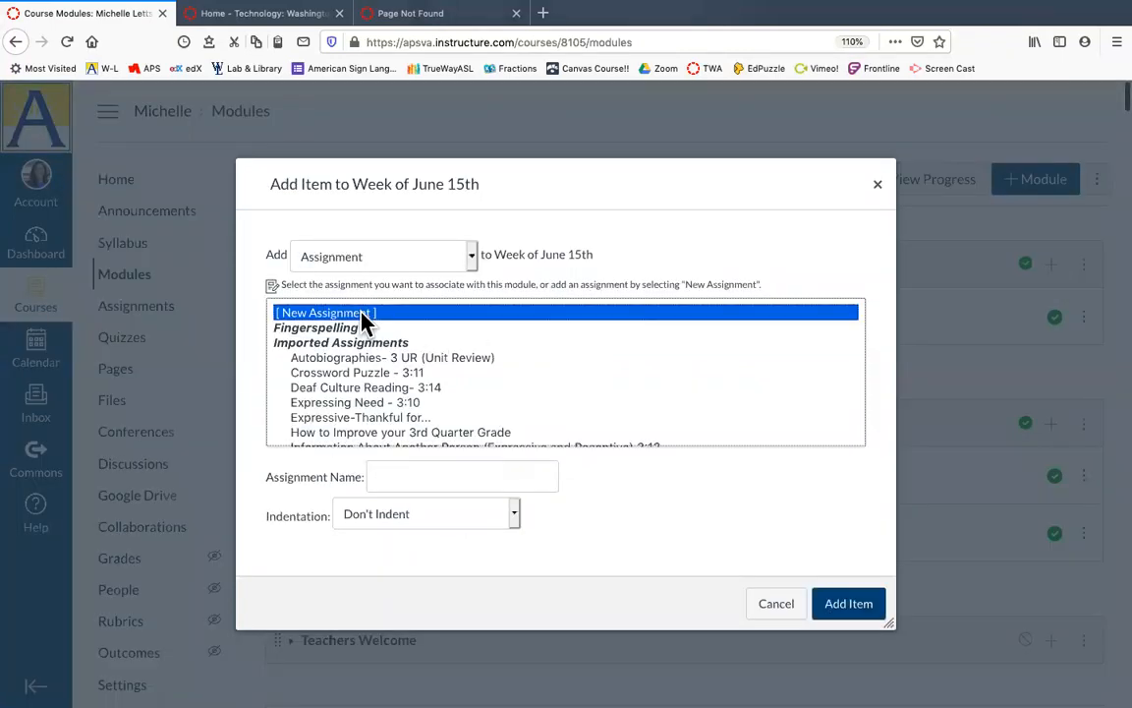
scroll(390, 360, down, 4)
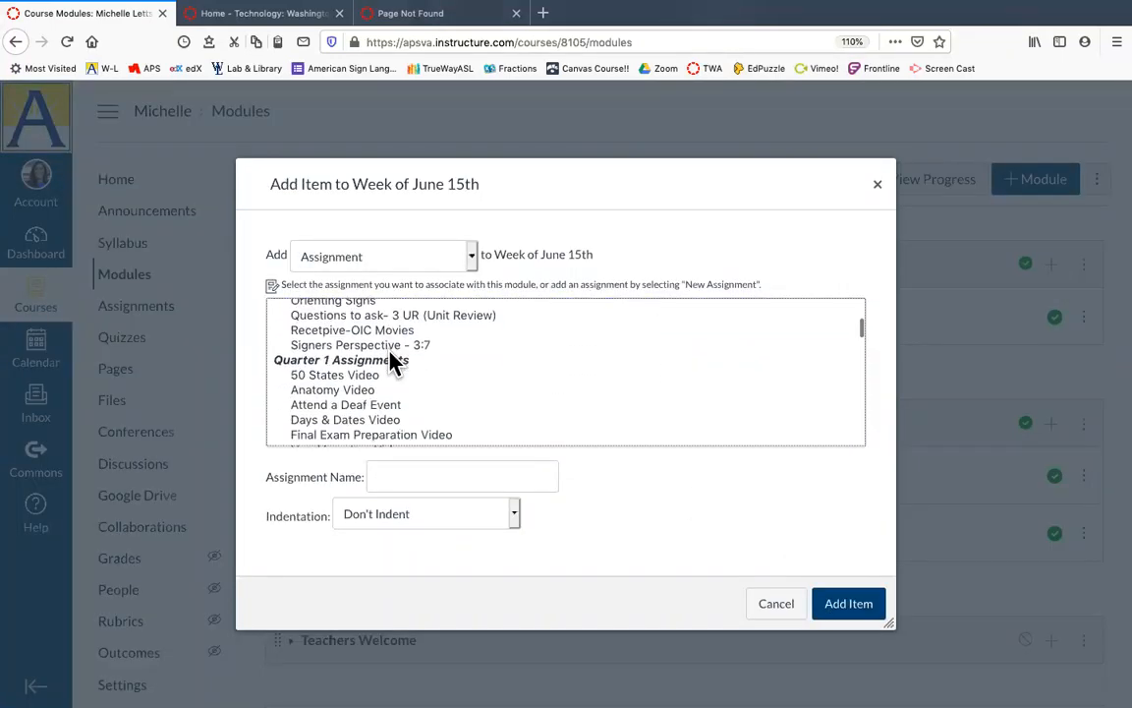
click(840, 610)
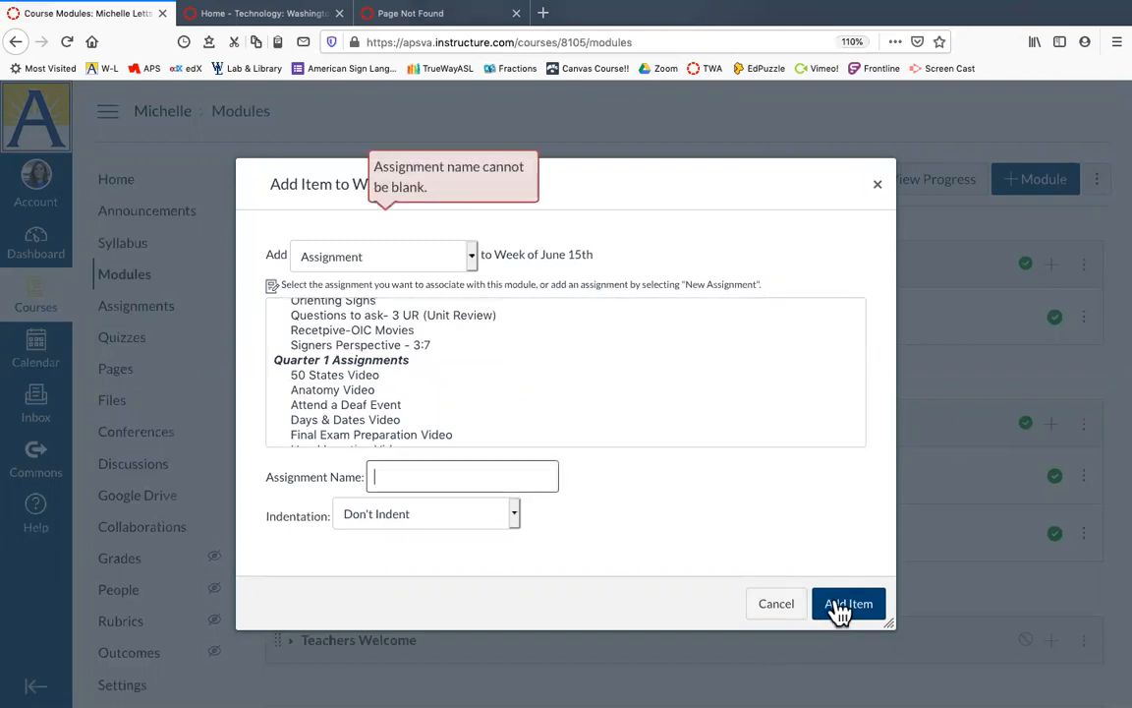
click(382, 258)
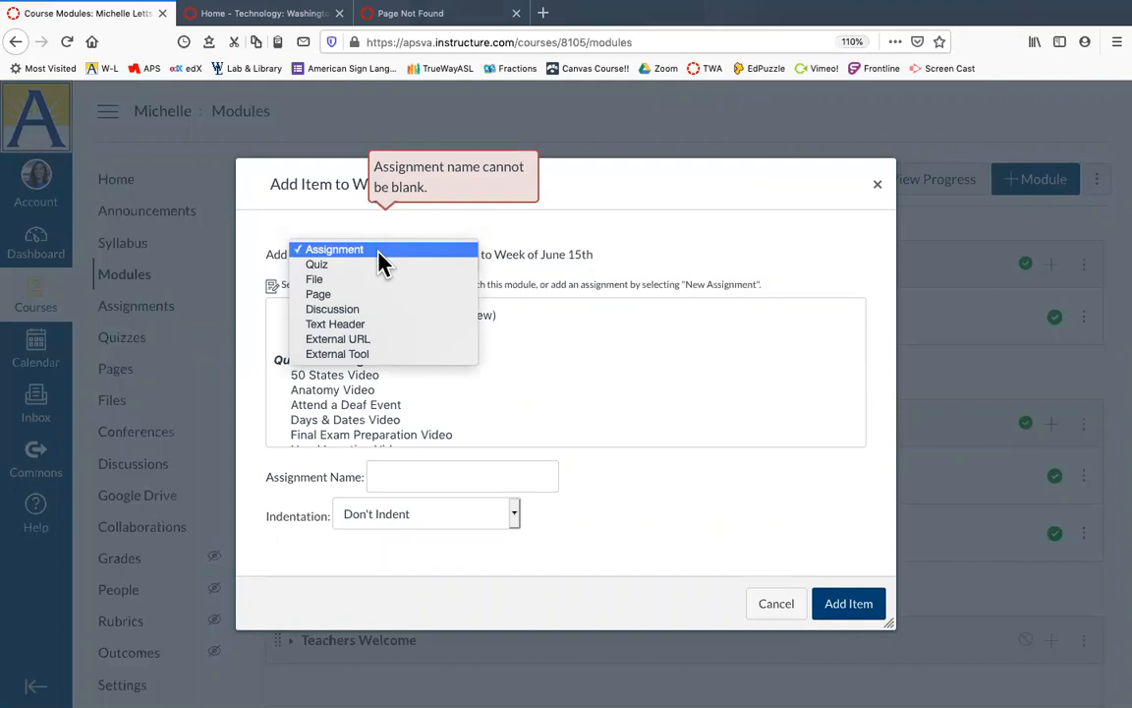
click(381, 250)
scroll(357, 356, up, 5)
click(330, 313)
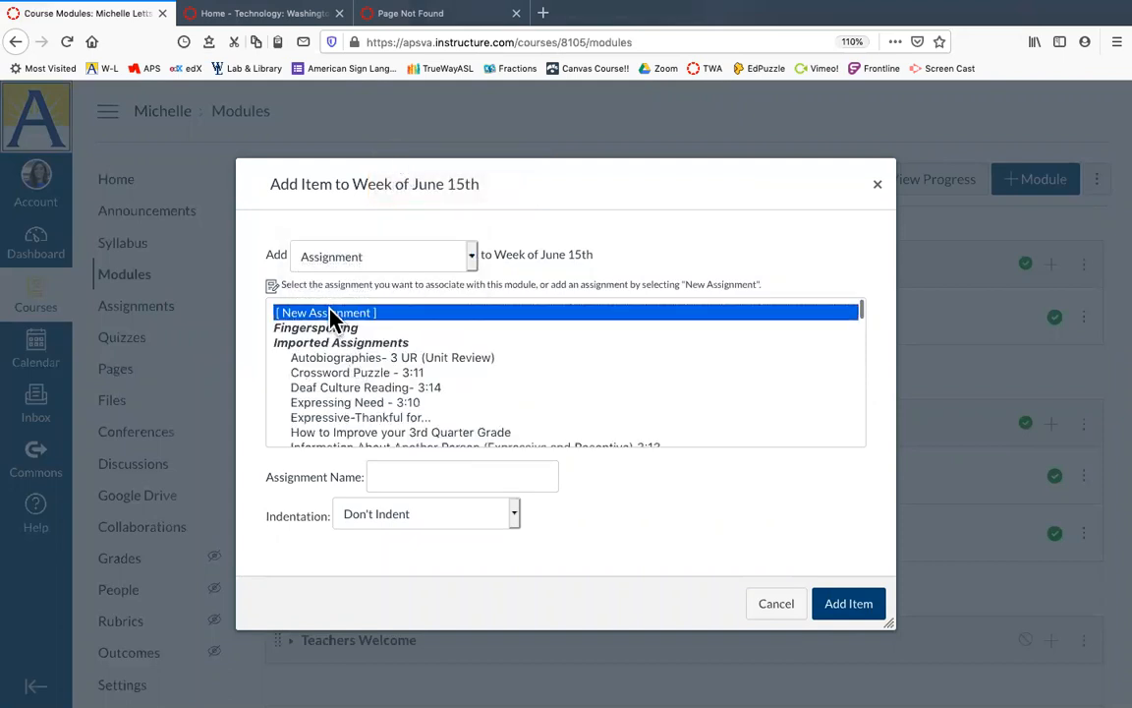
click(865, 603)
click(498, 480)
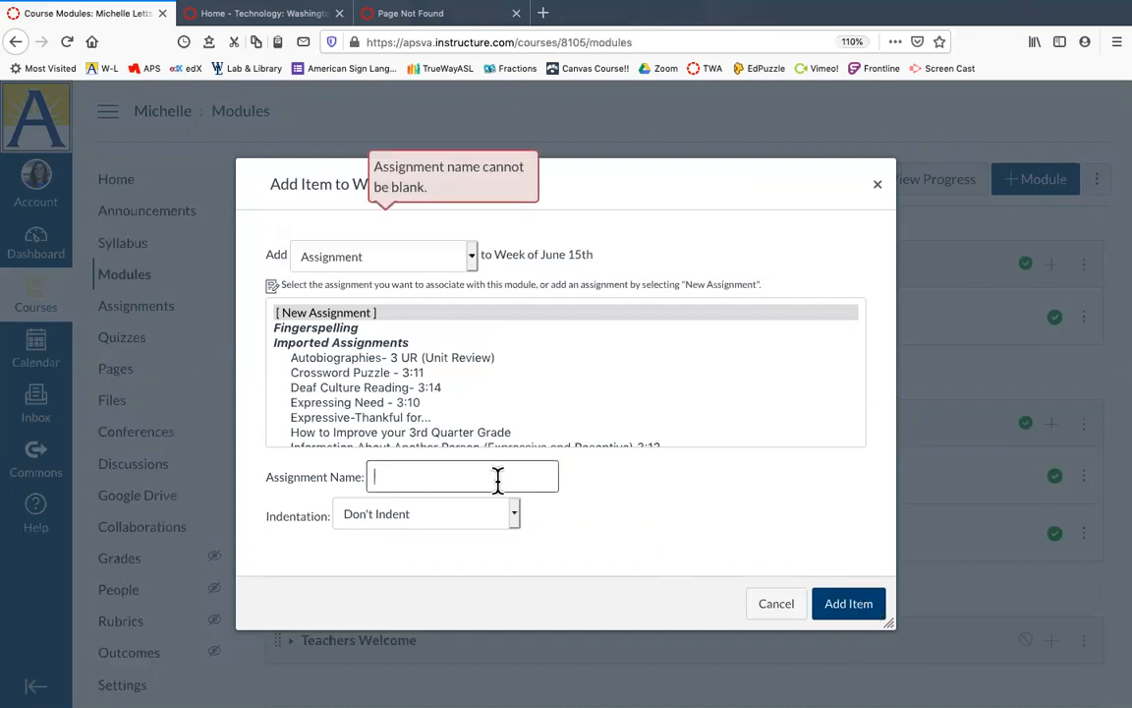
text(google)
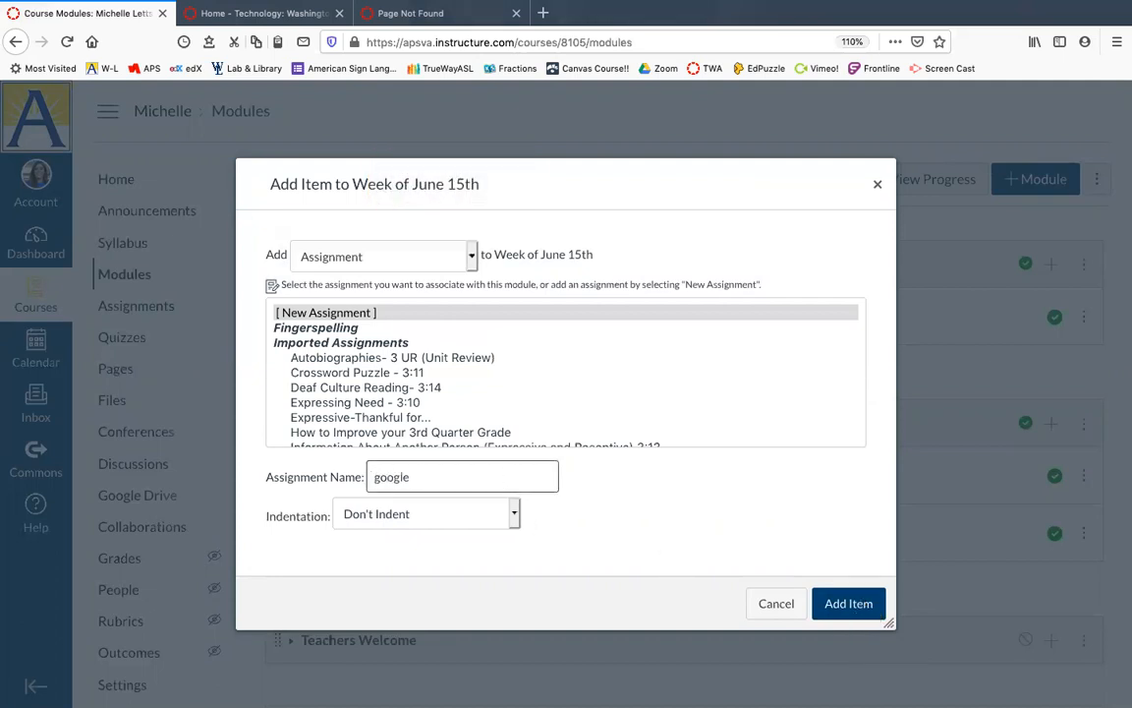
text( doc :))
click(850, 604)
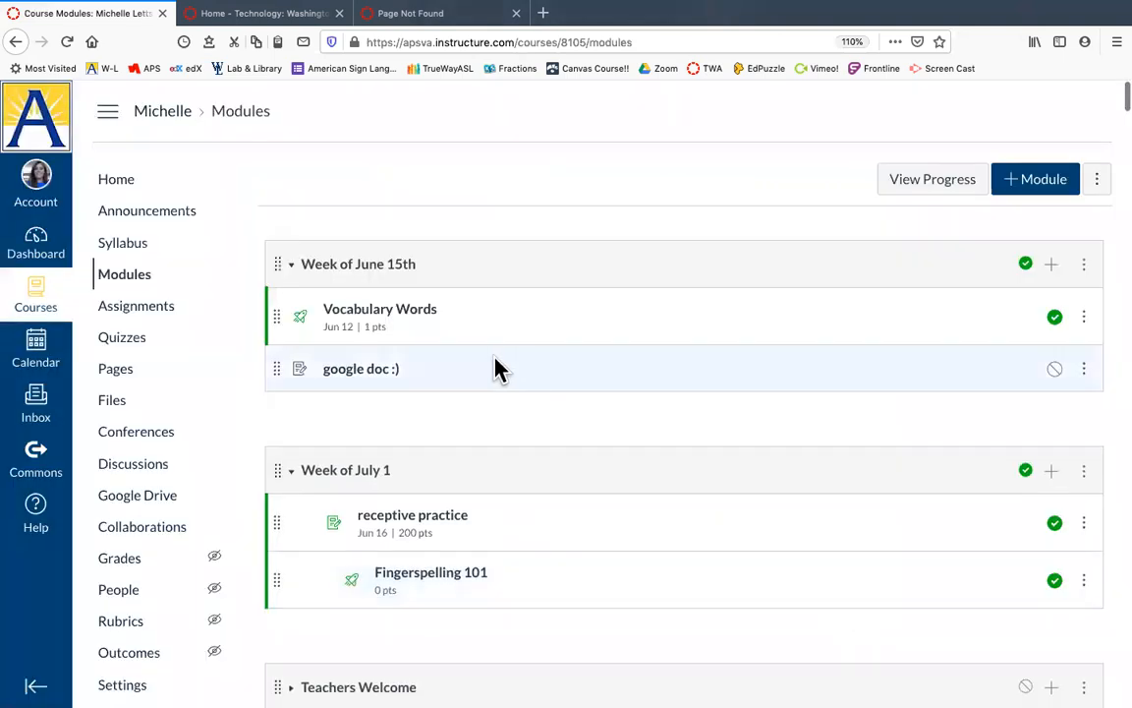
Open the "google doc :)" assignment for editing and look through its Mastery Paths, text editor, grading and submission settings
click(359, 374)
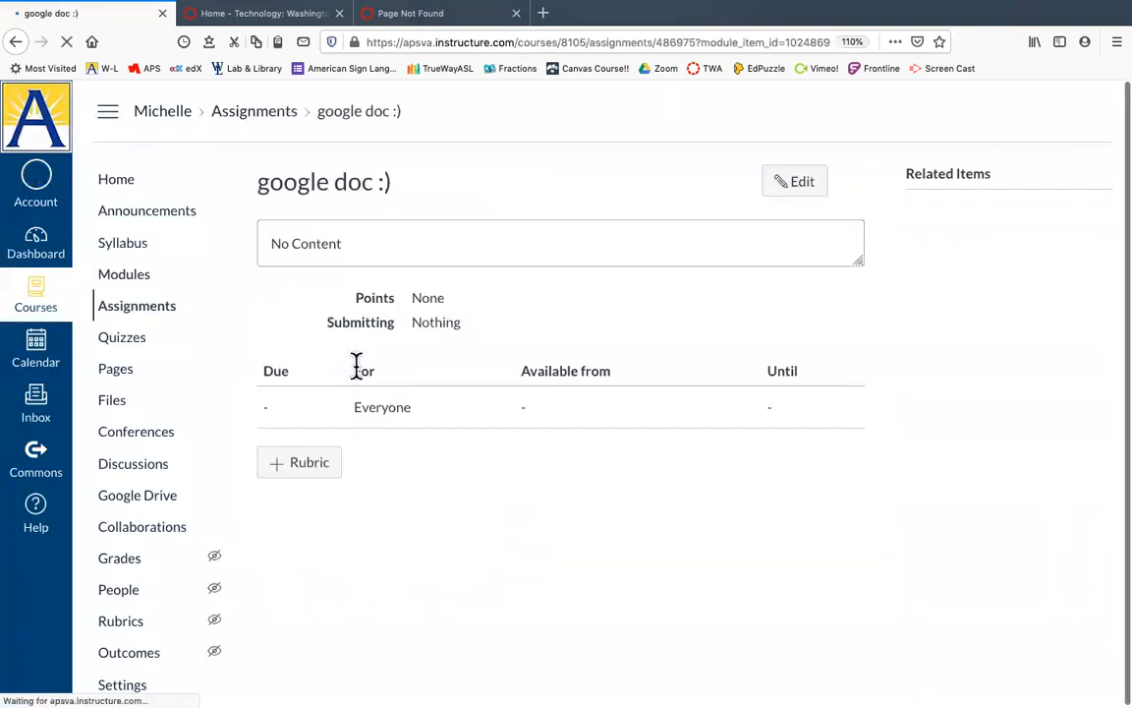
click(801, 192)
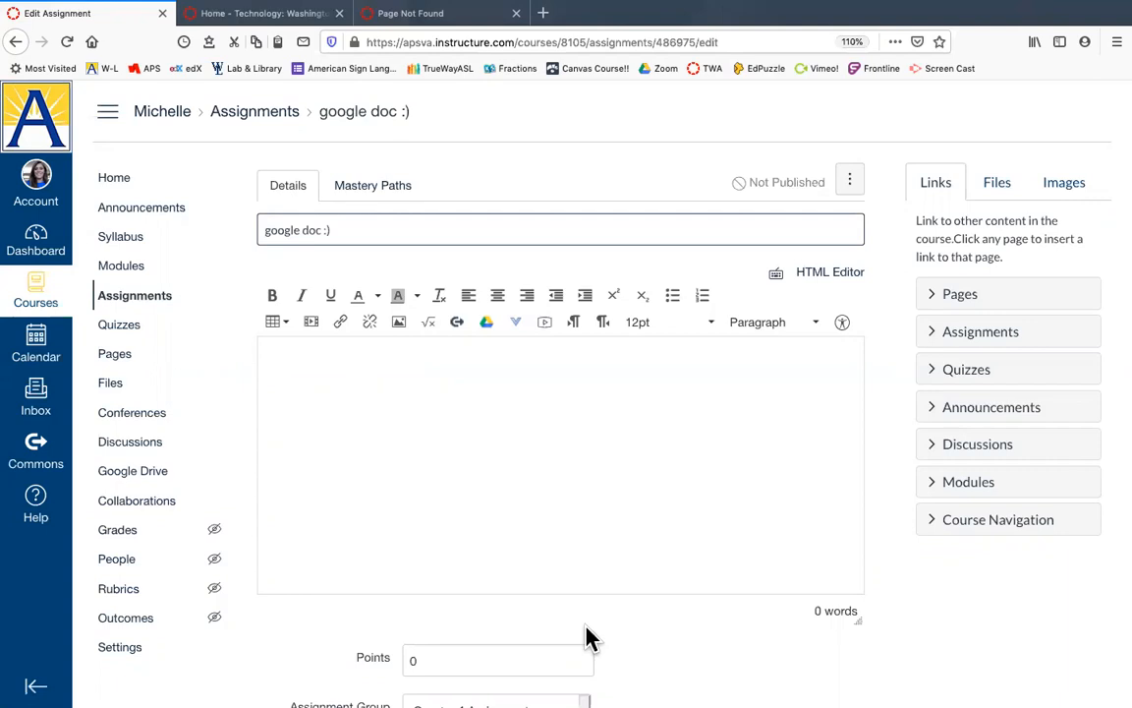
click(372, 189)
click(300, 189)
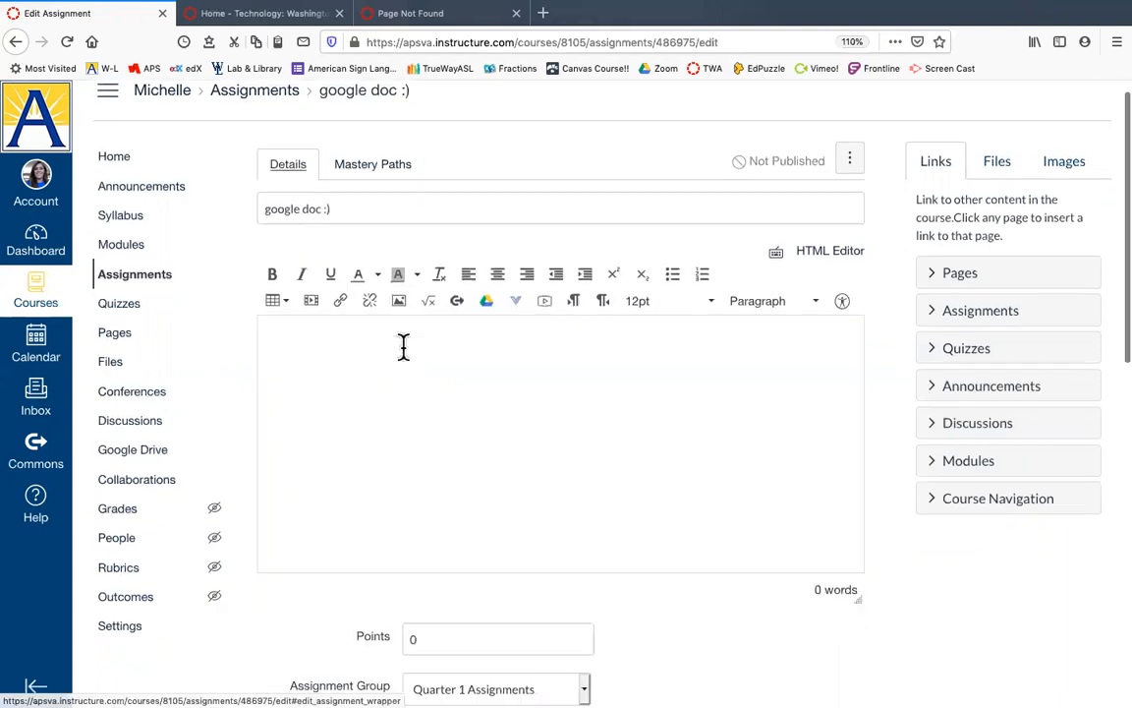
scroll(403, 346, down, 6)
scroll(403, 351, up, 3)
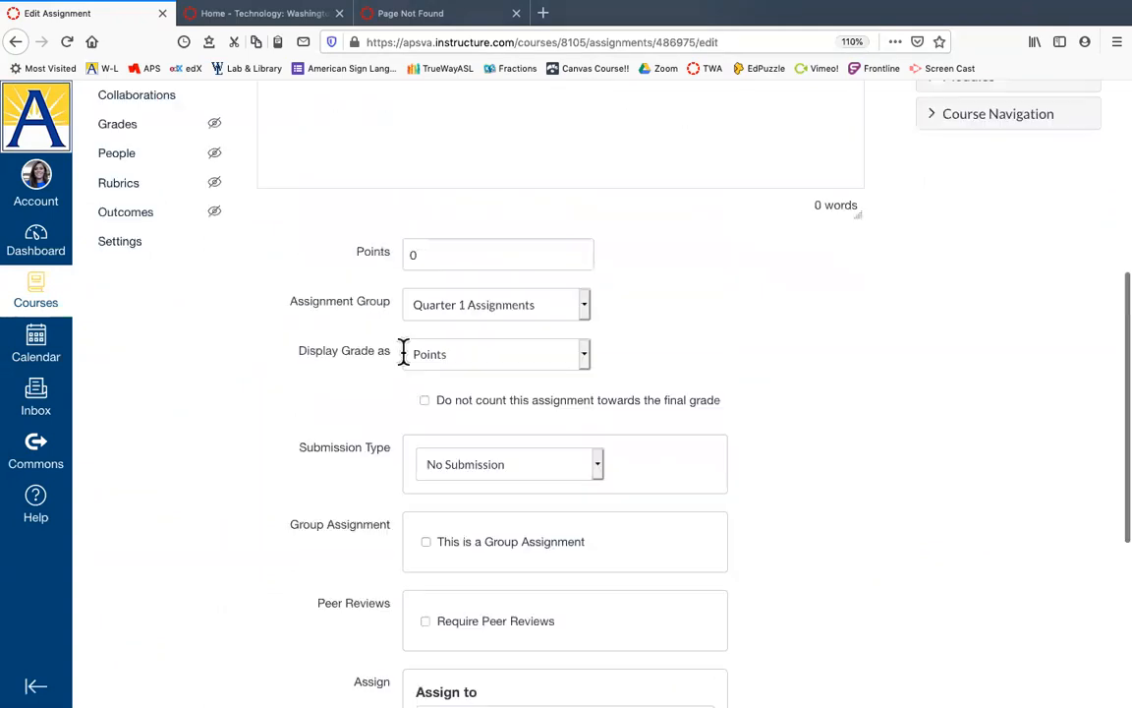
scroll(403, 351, up, 1)
scroll(404, 353, up, 3)
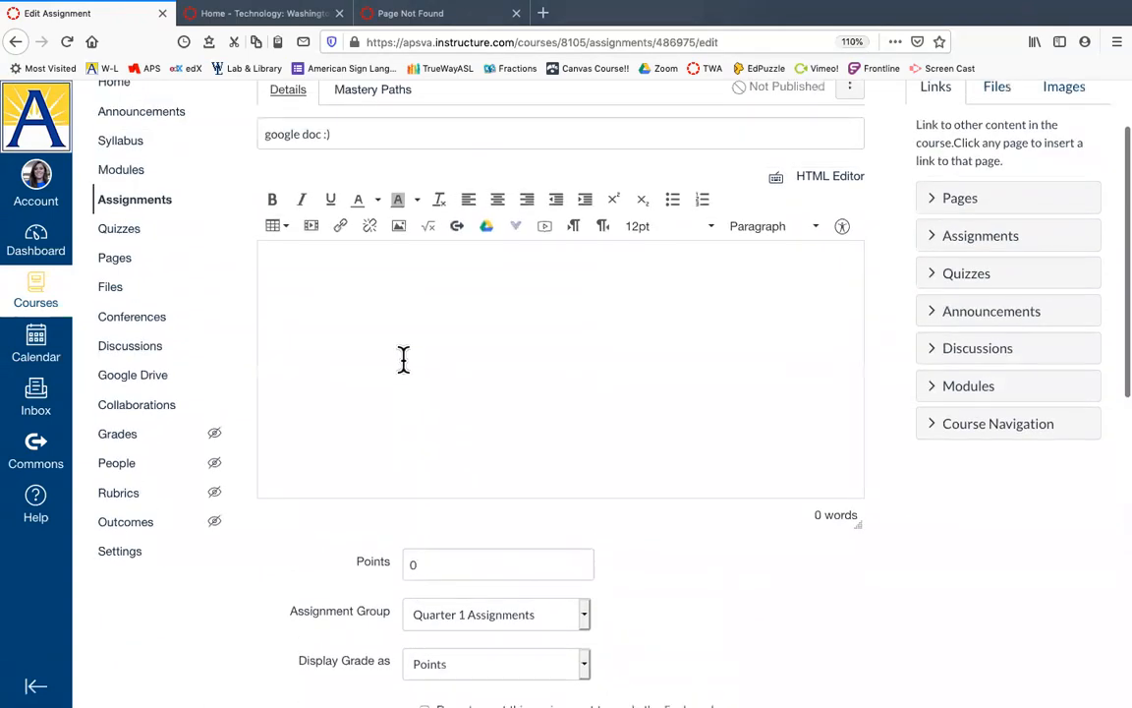
Open the course's Google Drive page and look through its root folders and files
click(158, 380)
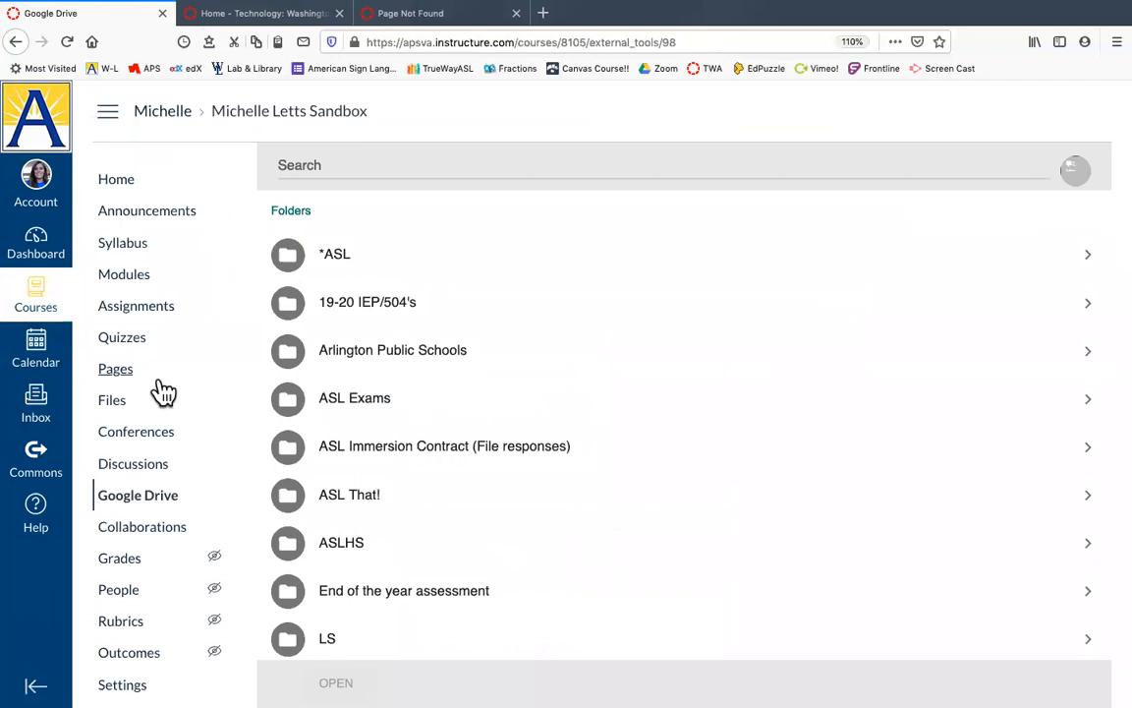
scroll(513, 443, down, 4)
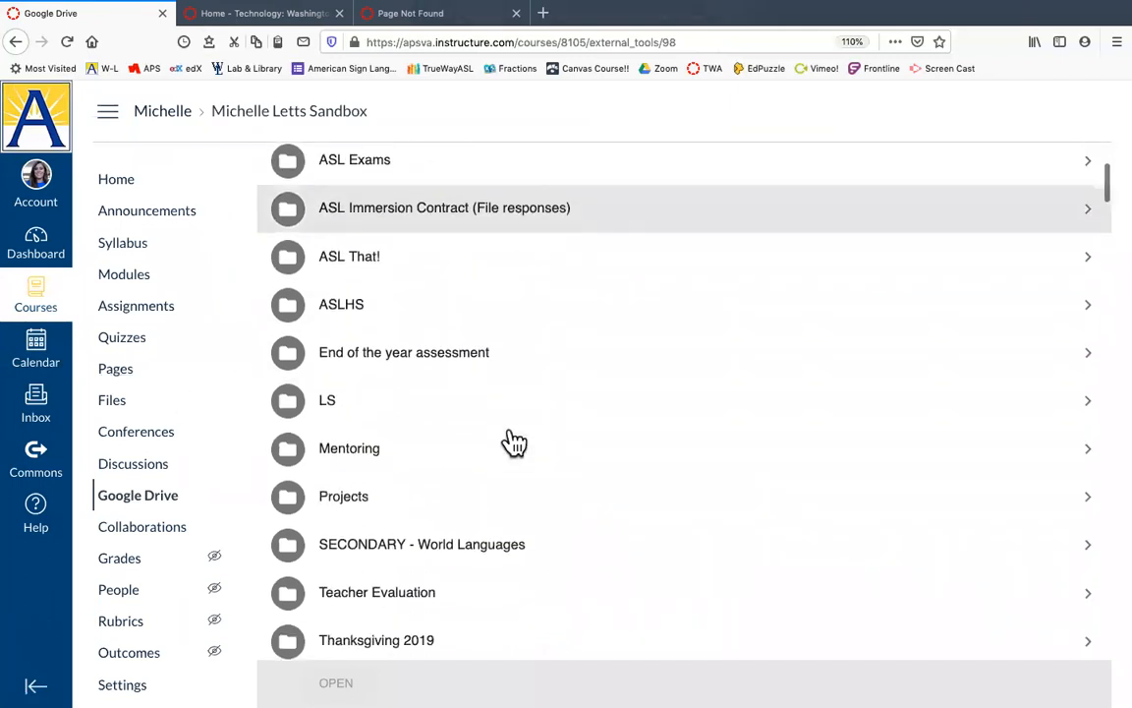
scroll(513, 442, down, 4)
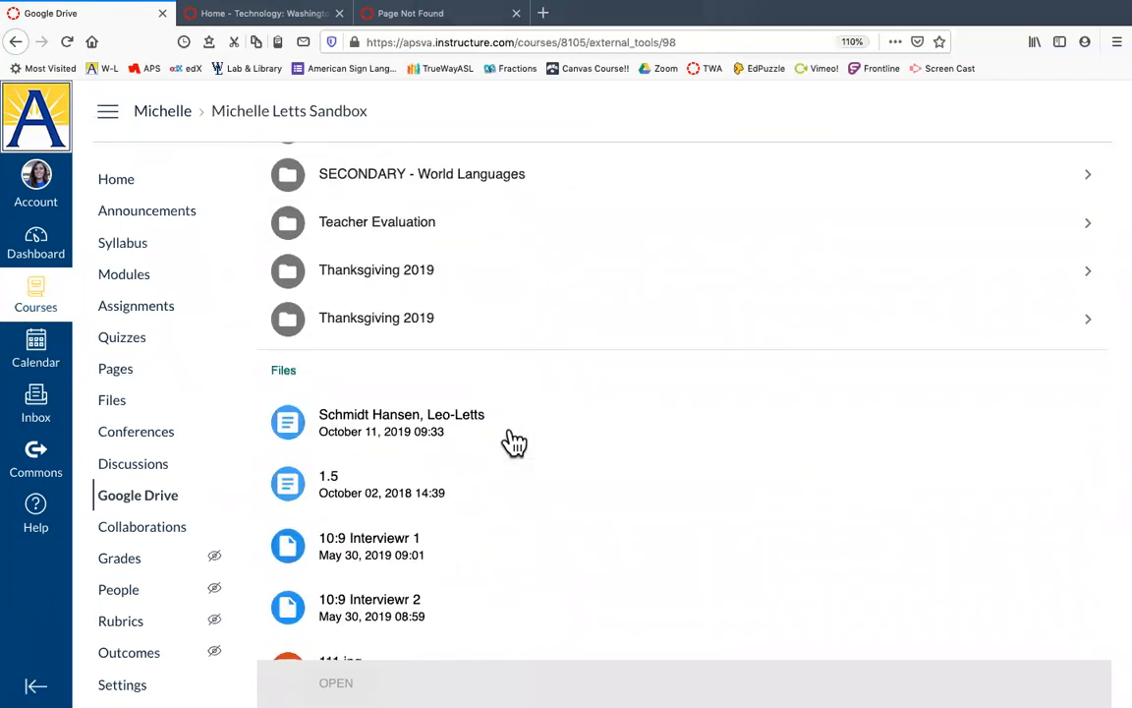
scroll(513, 442, down, 5)
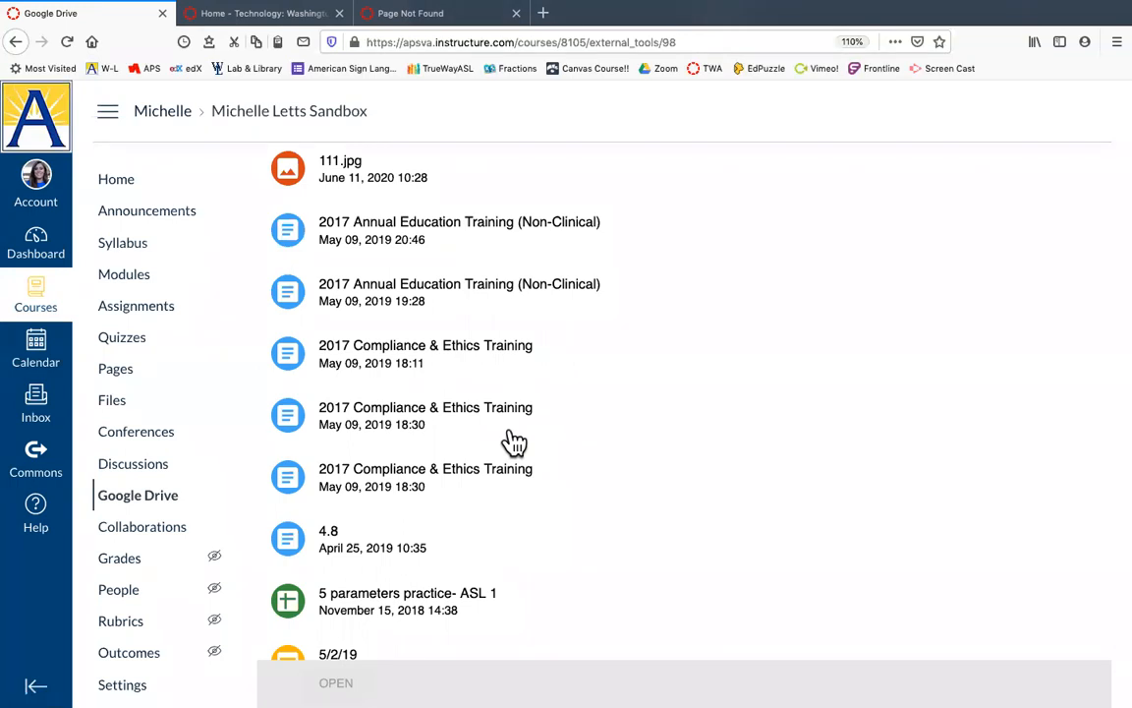
scroll(514, 444, down, 5)
scroll(514, 443, up, 20)
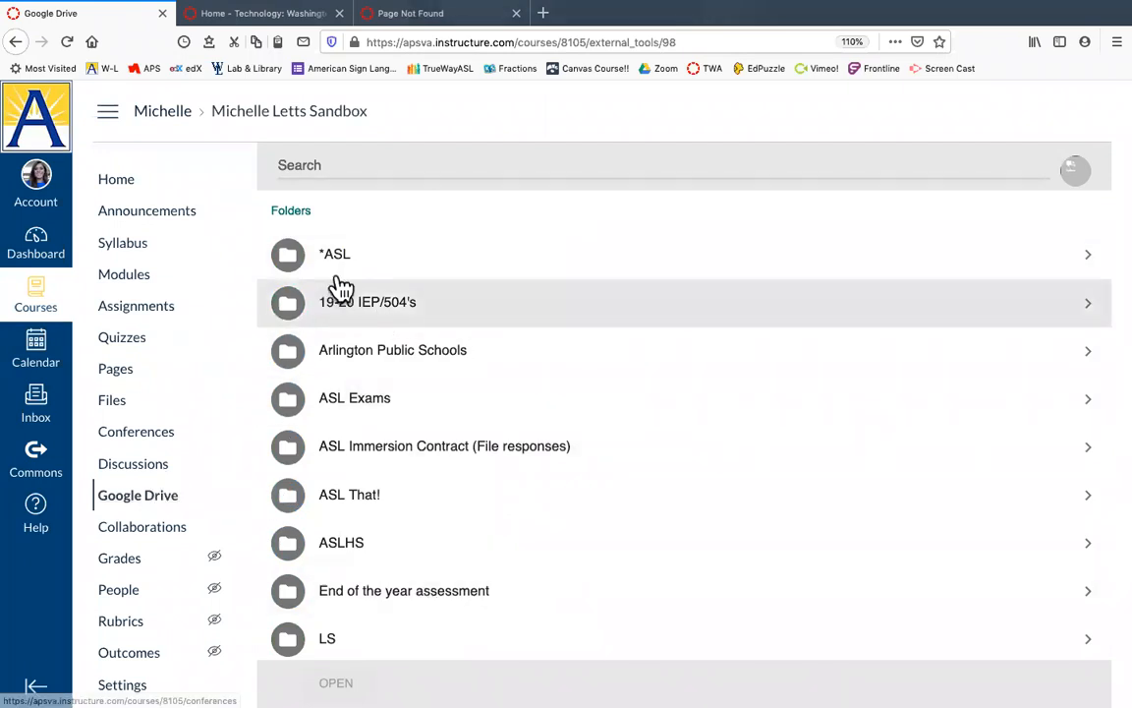
Browse Google Drive through the *ASL and APS folders down to the first subfolder of CW/HW
click(421, 263)
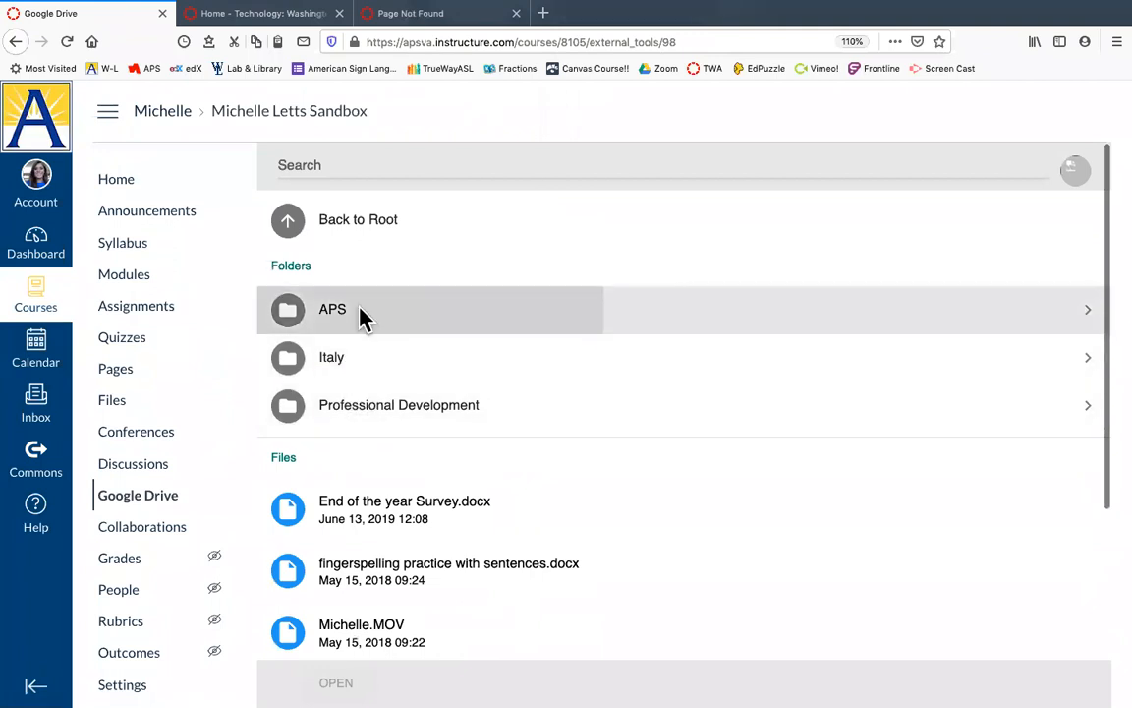
click(362, 316)
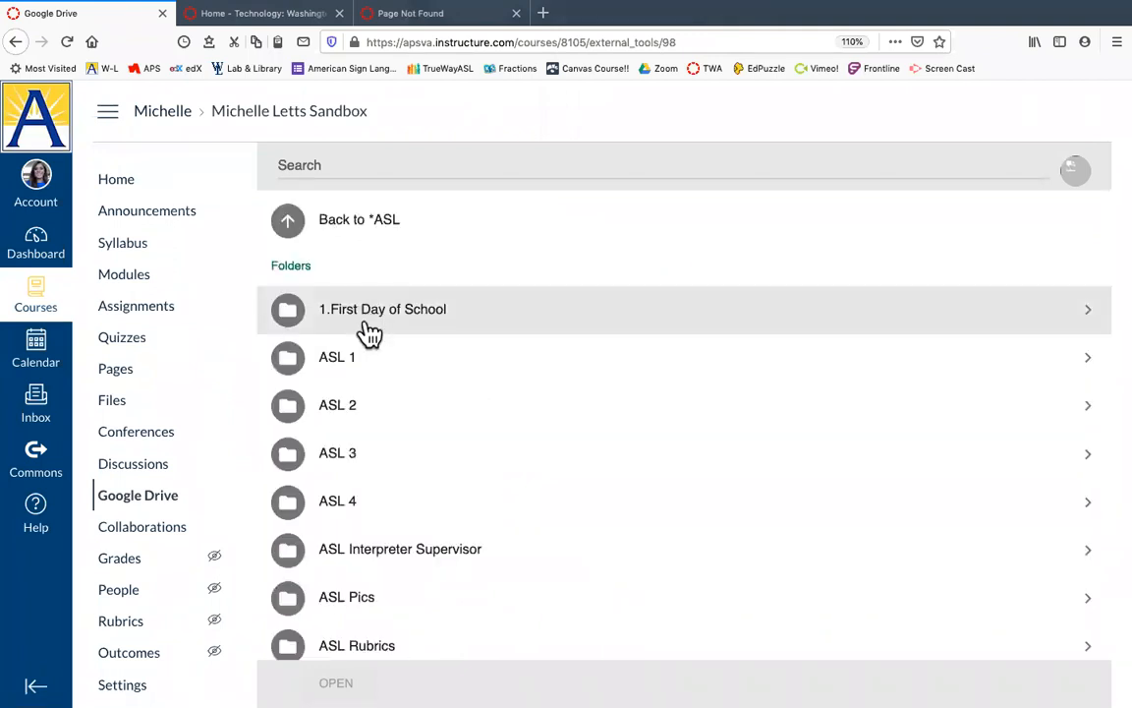
click(366, 324)
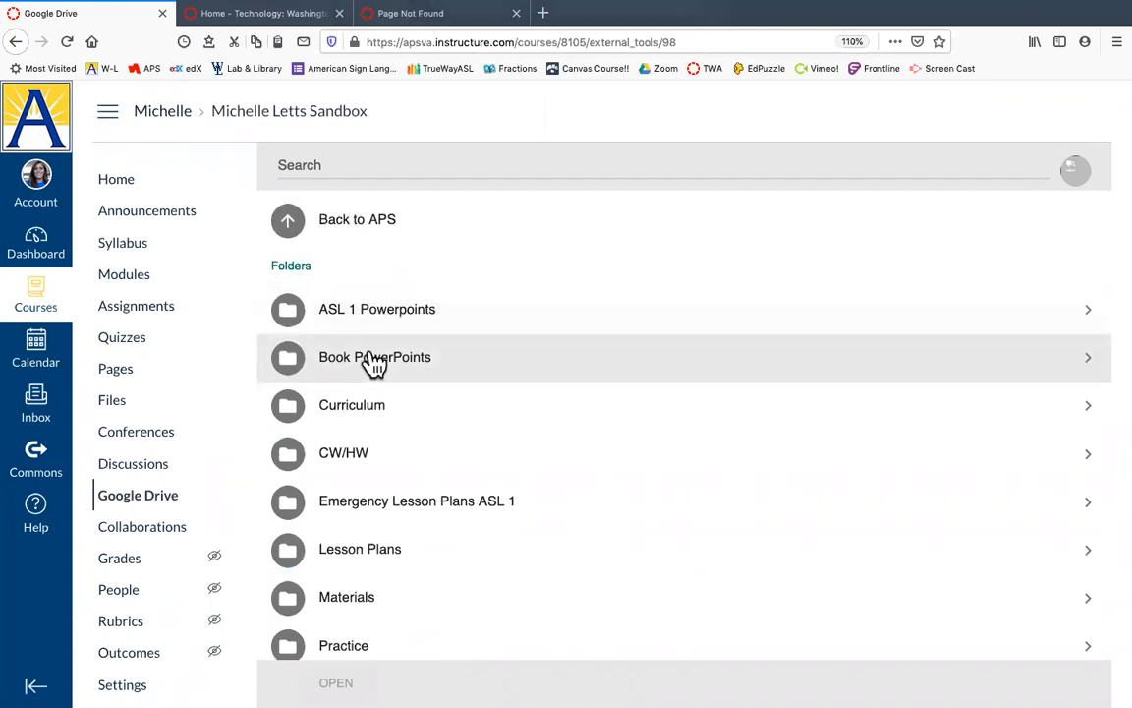
click(360, 457)
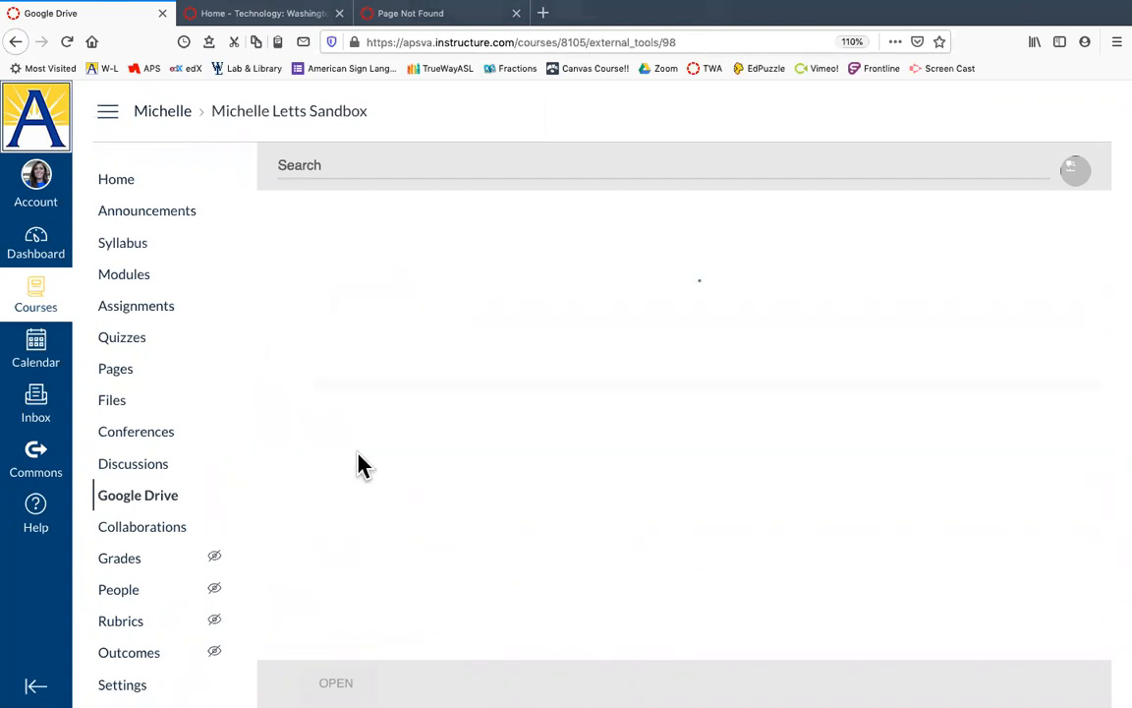
click(371, 324)
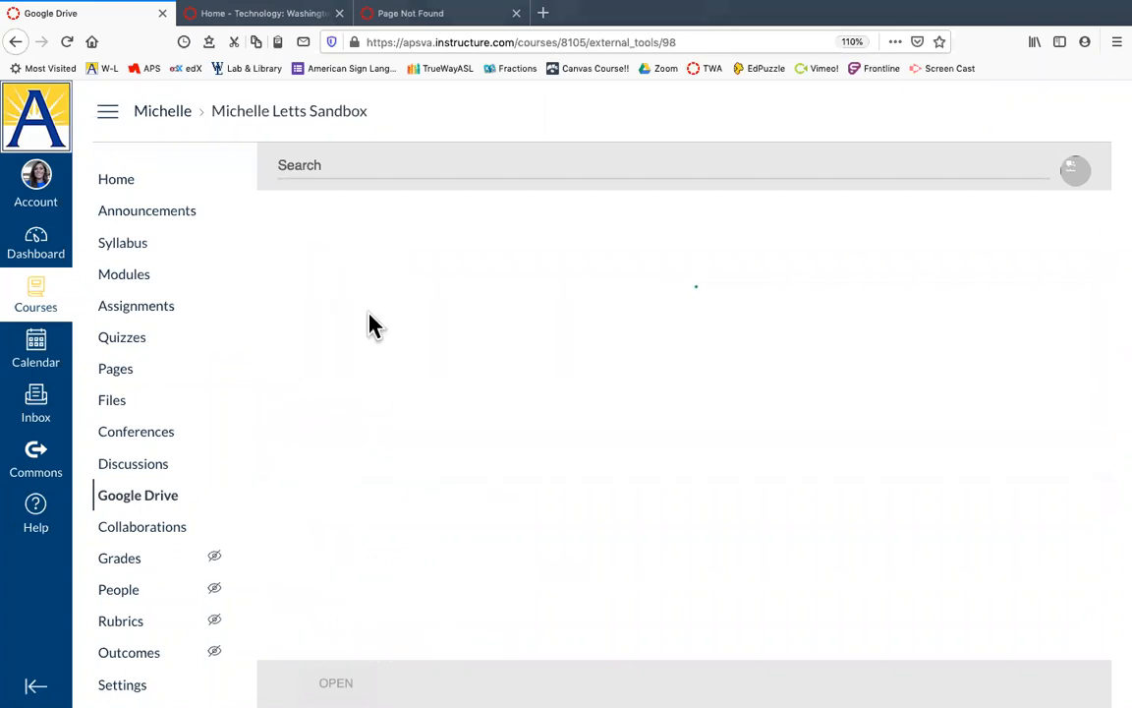
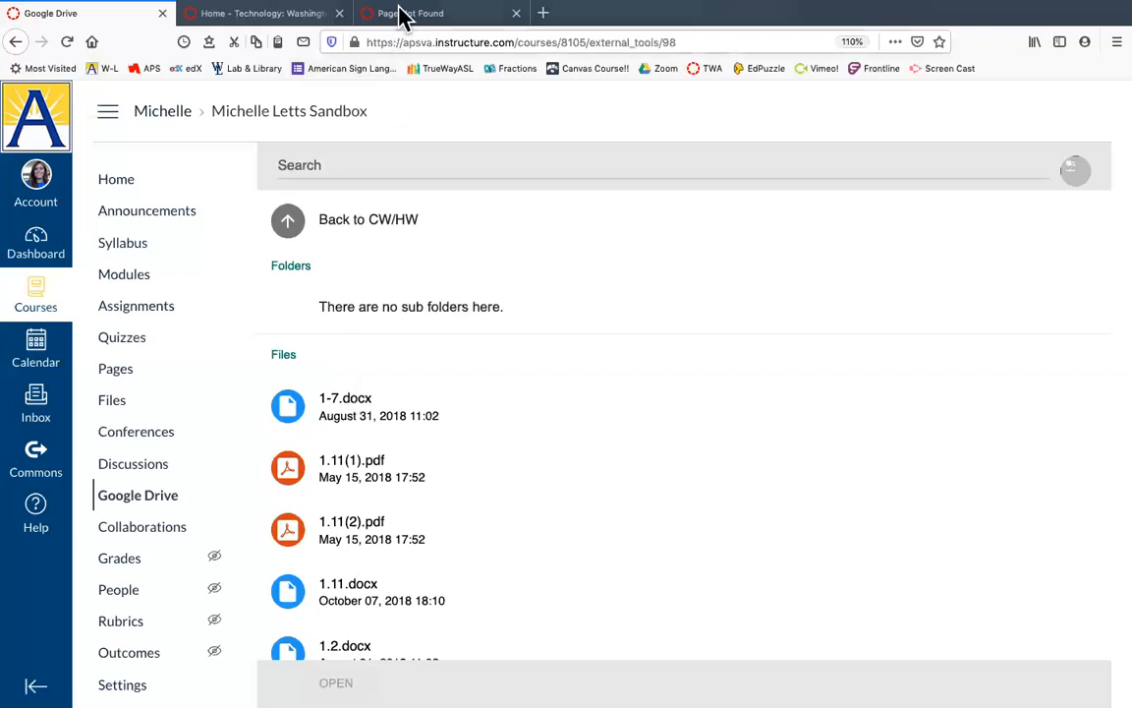
Search the web for "google doc" in the Page Not Found tab and look through Google's products and About pages
mouse_move(404, 16)
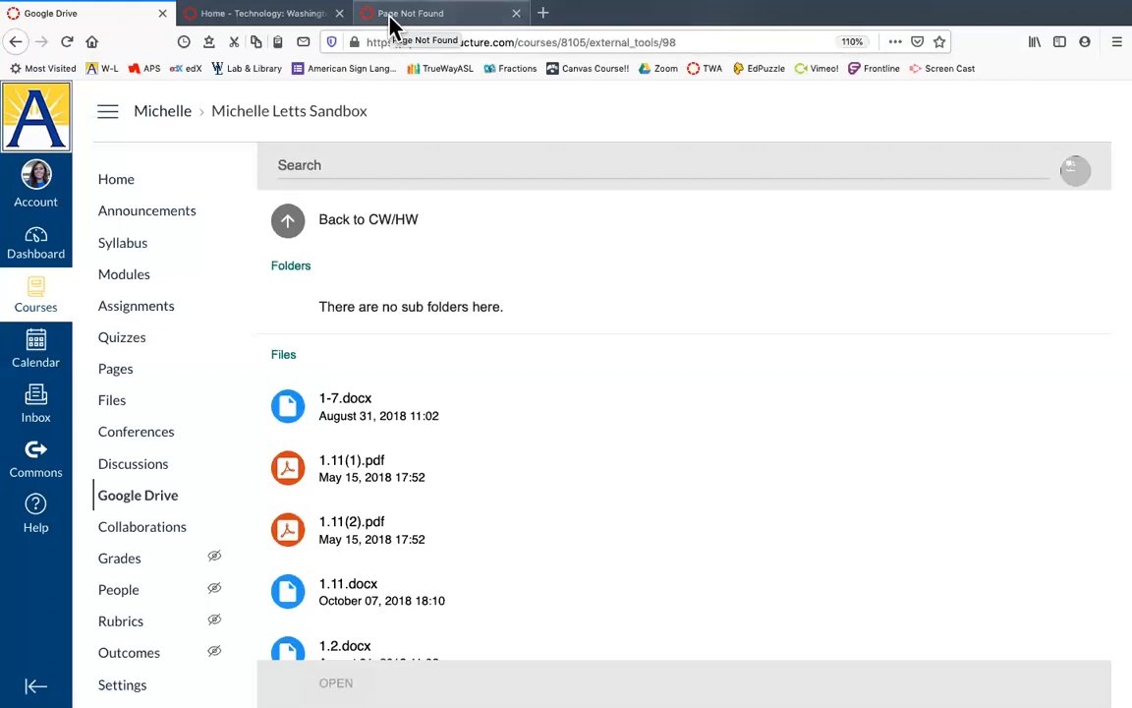
click(392, 21)
click(408, 41)
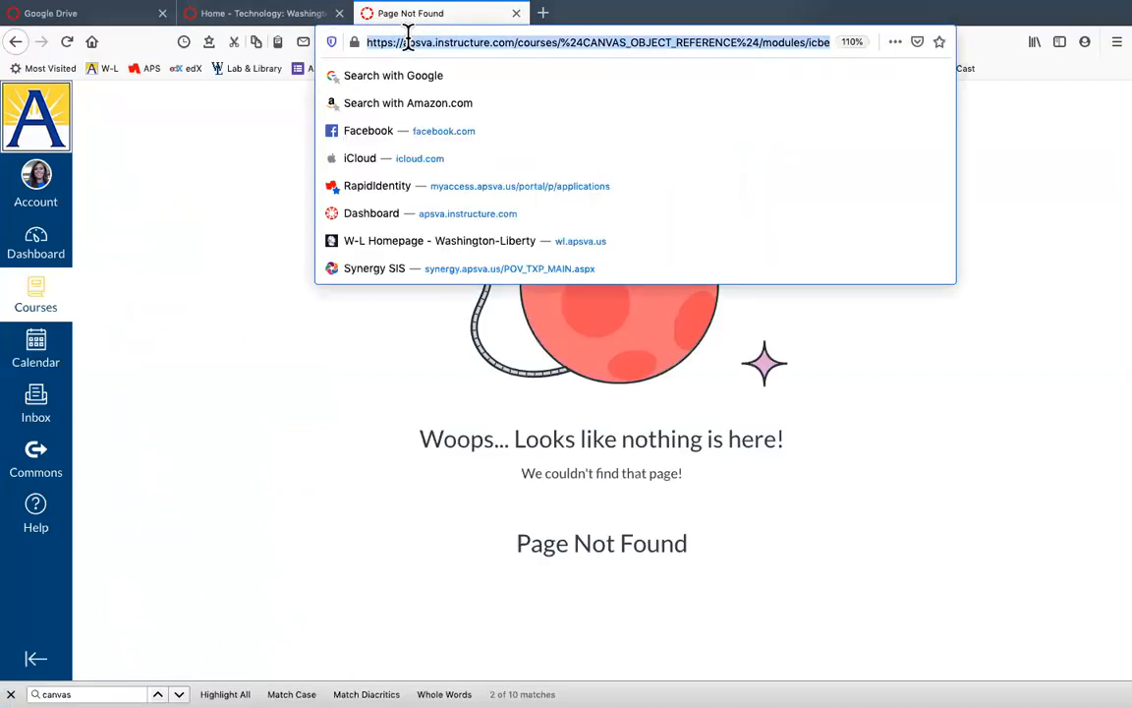
text(google doc)
key(Return)
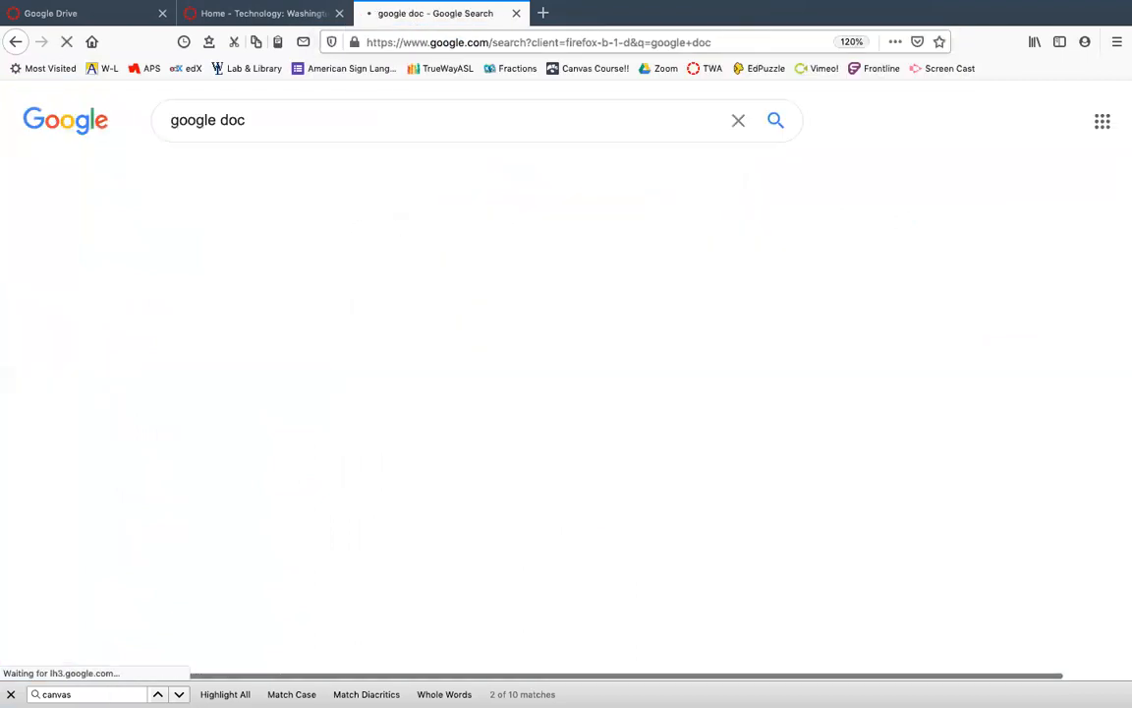
click(310, 255)
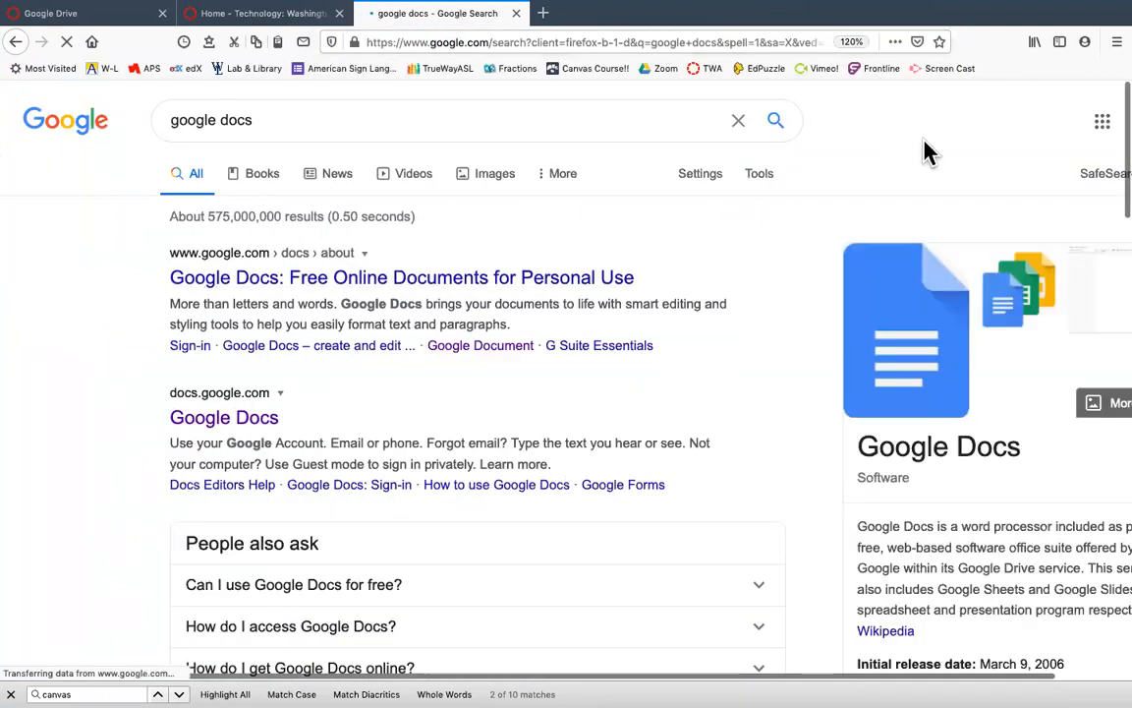
click(1104, 126)
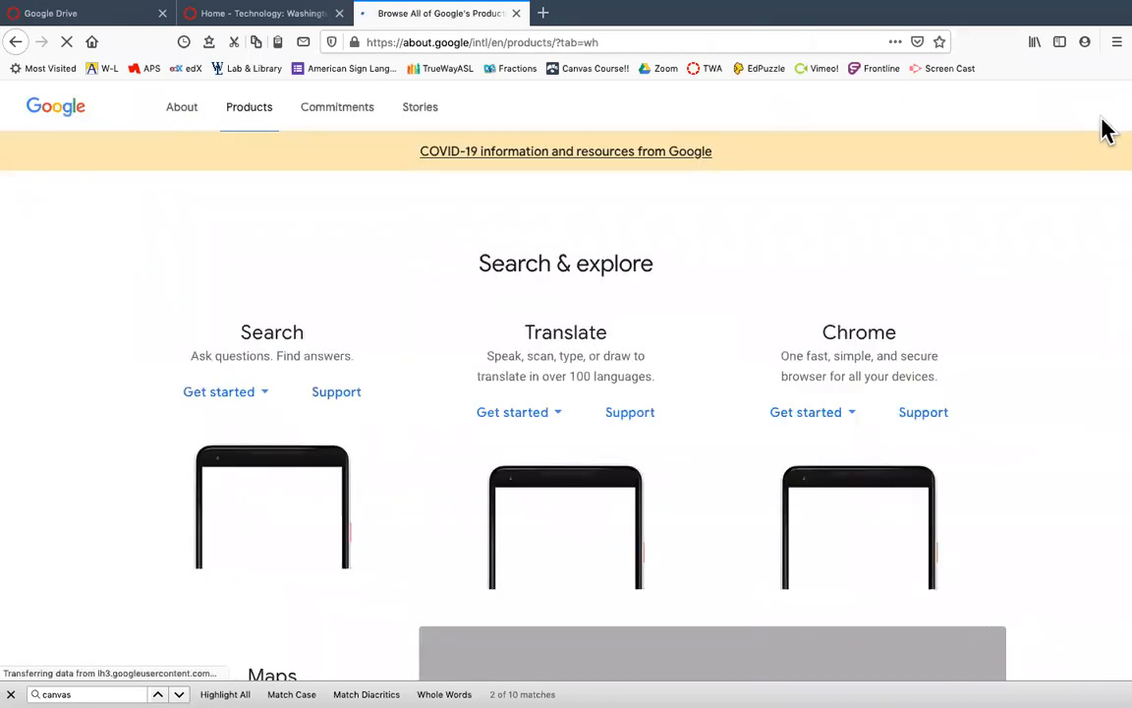
scroll(666, 411, down, 4)
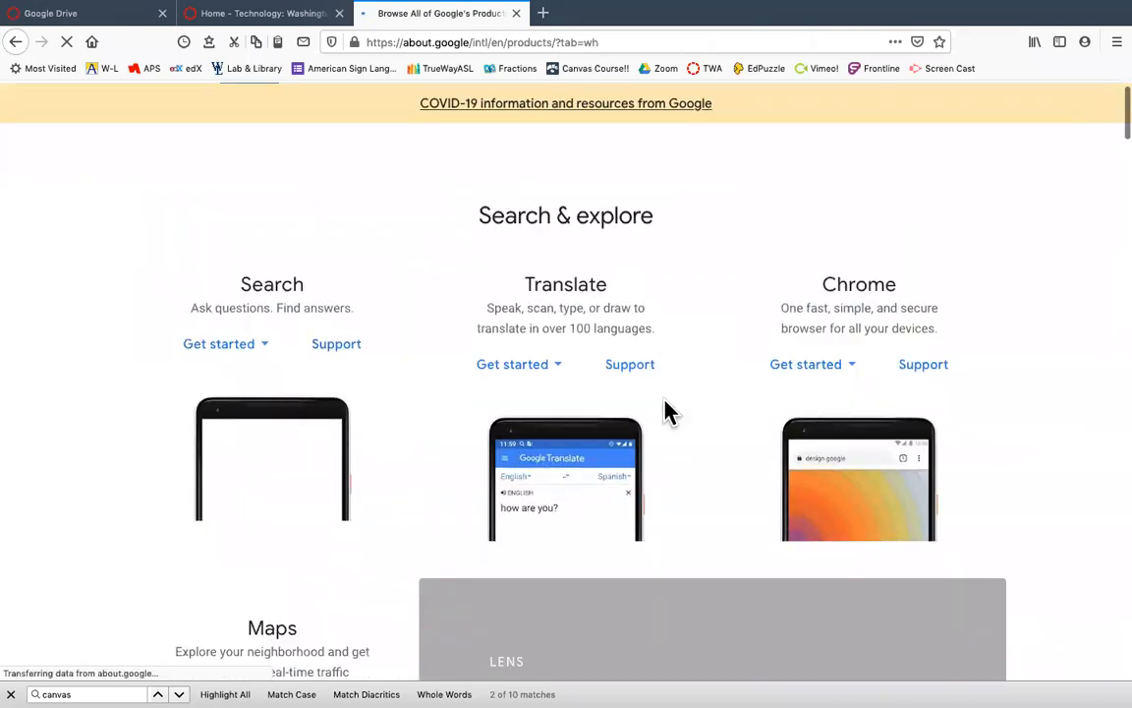
scroll(666, 411, up, 2)
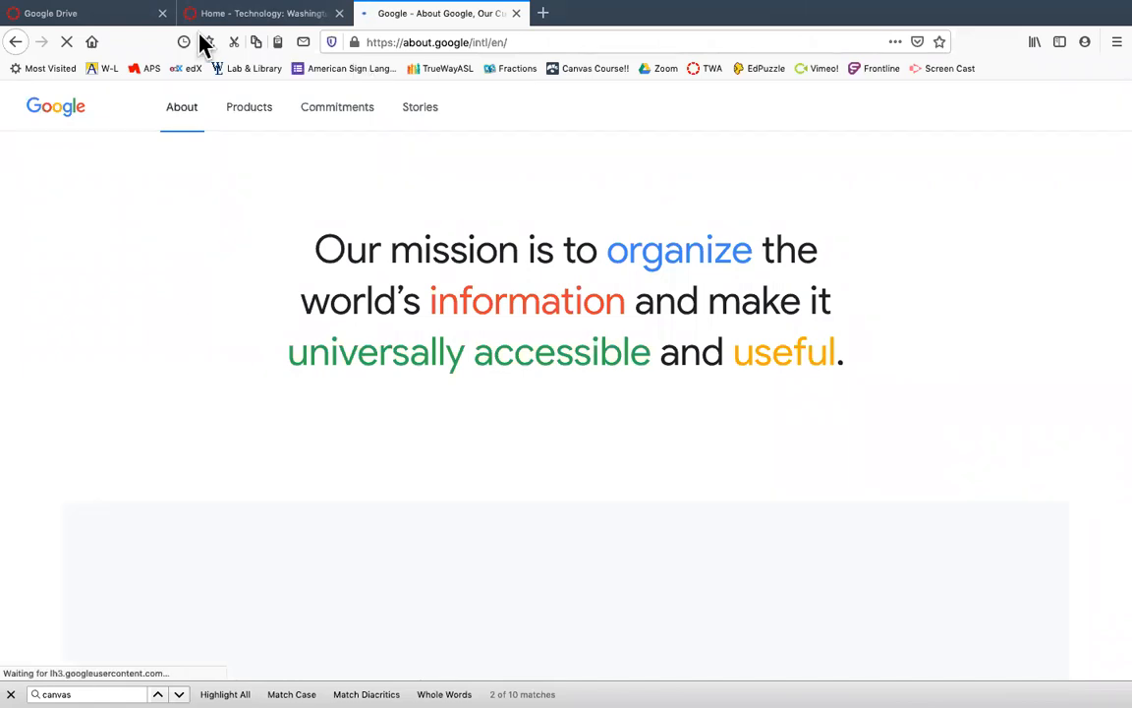
Return to the Canvas course, open the "google doc :)" assignment for editing, and enter "click here for your assignment" as its description
click(125, 16)
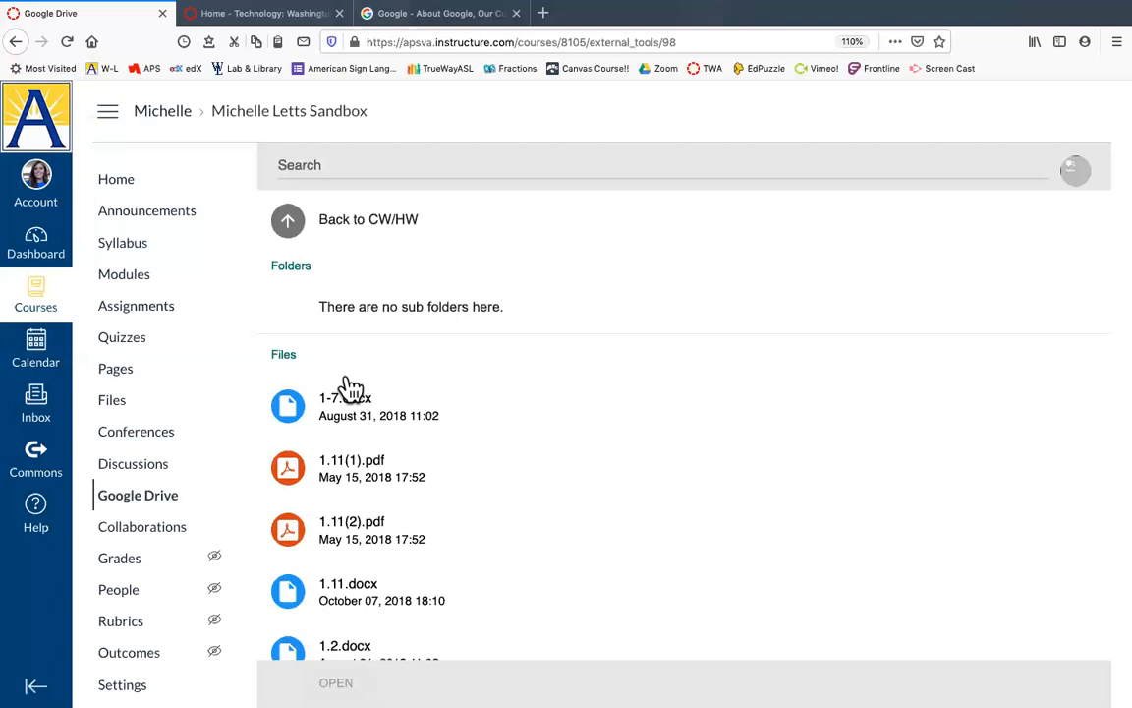
click(149, 282)
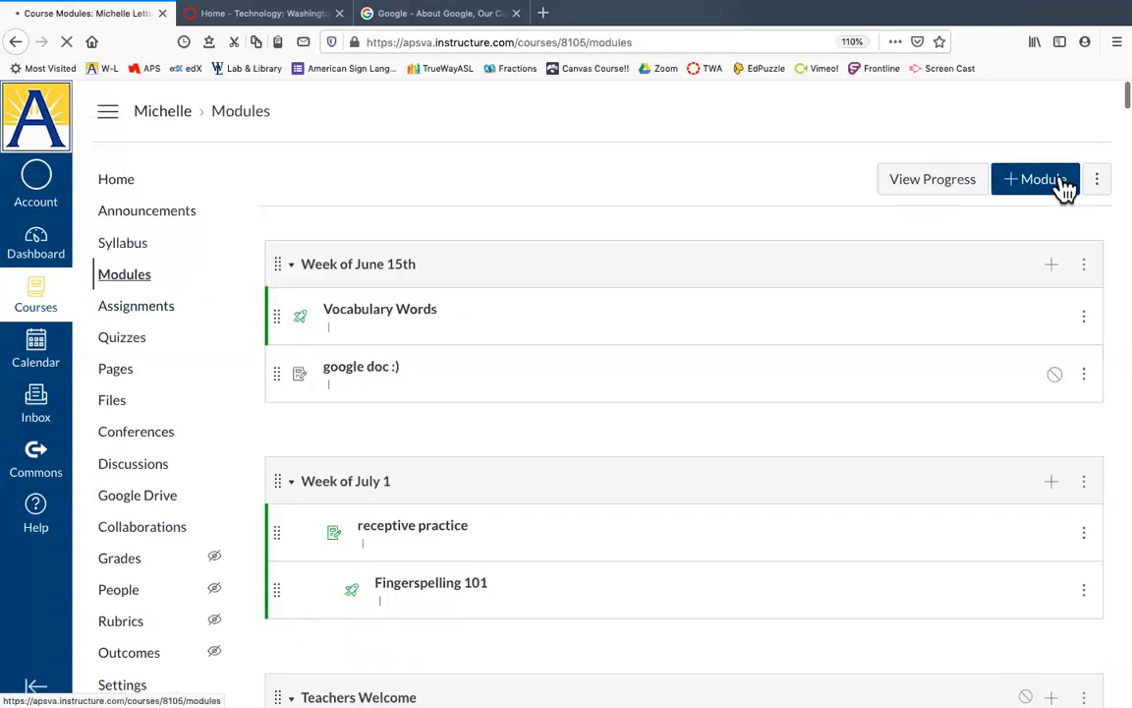
click(337, 375)
click(801, 182)
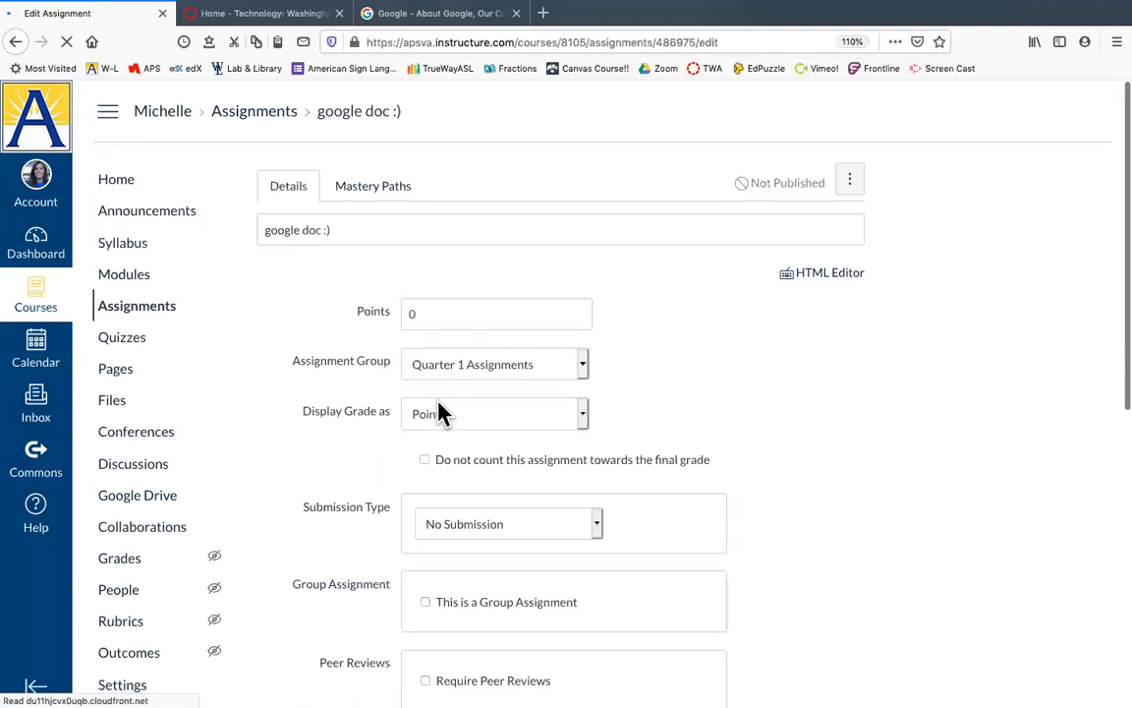
click(426, 407)
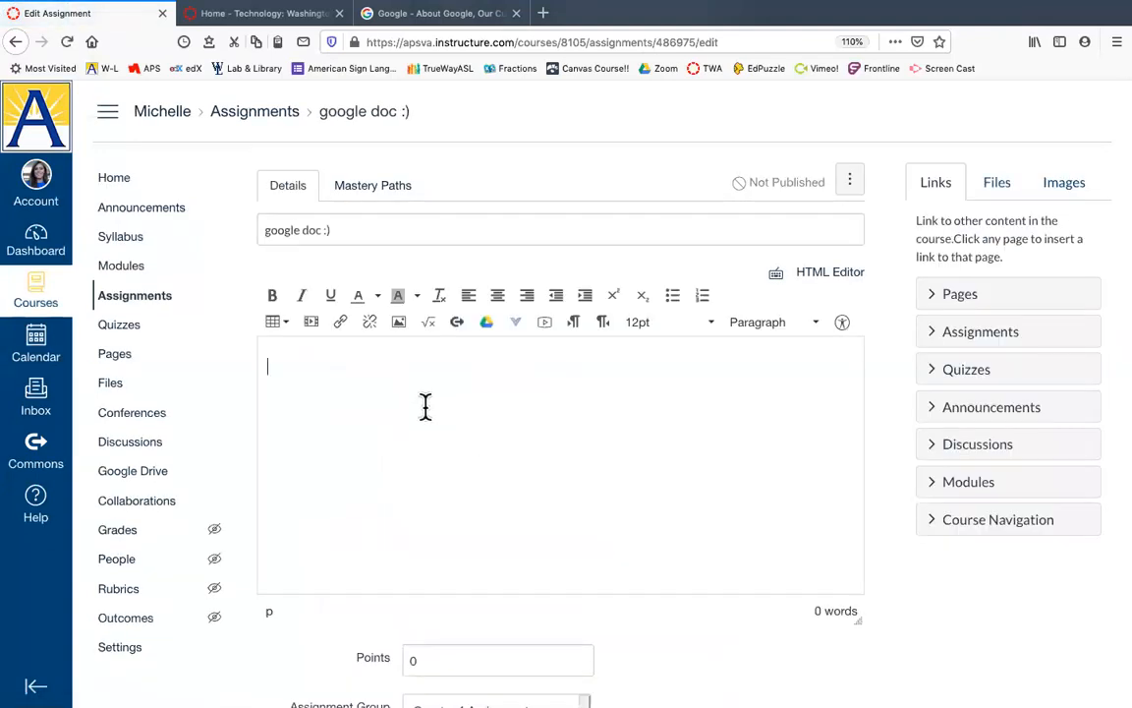
text(click here for your assignment)
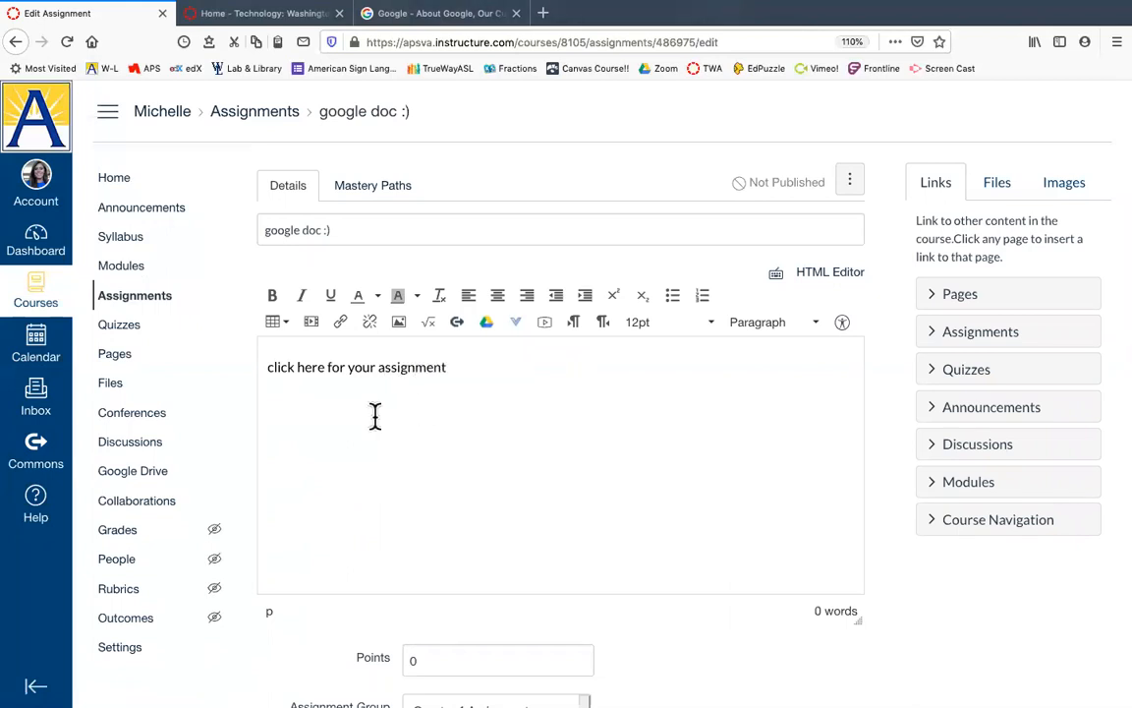
Select the description text and look at the website link, math equation and media insertion dialogs and the assignment settings
triple_click(364, 367)
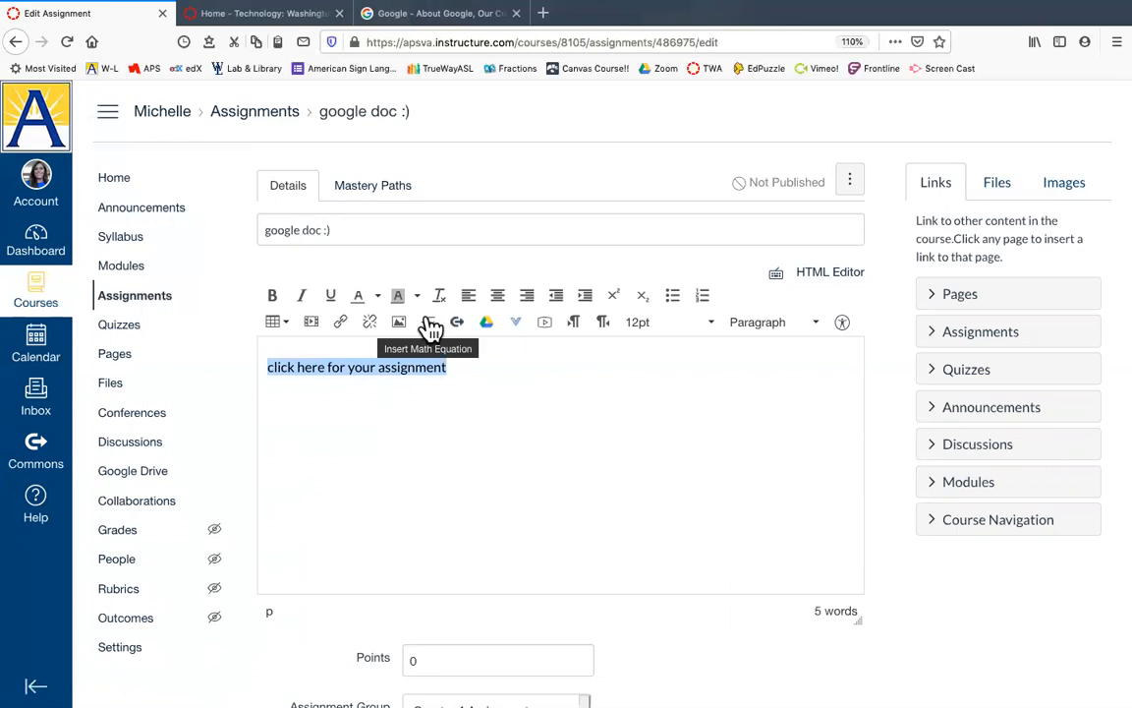
click(342, 324)
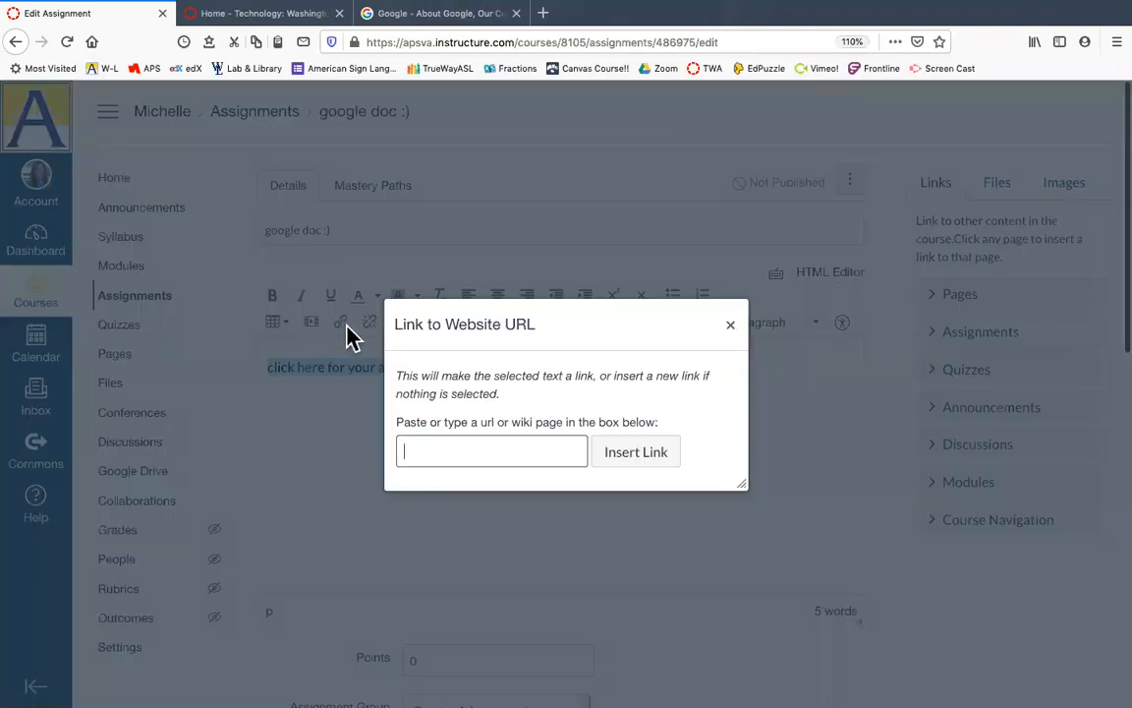
click(731, 325)
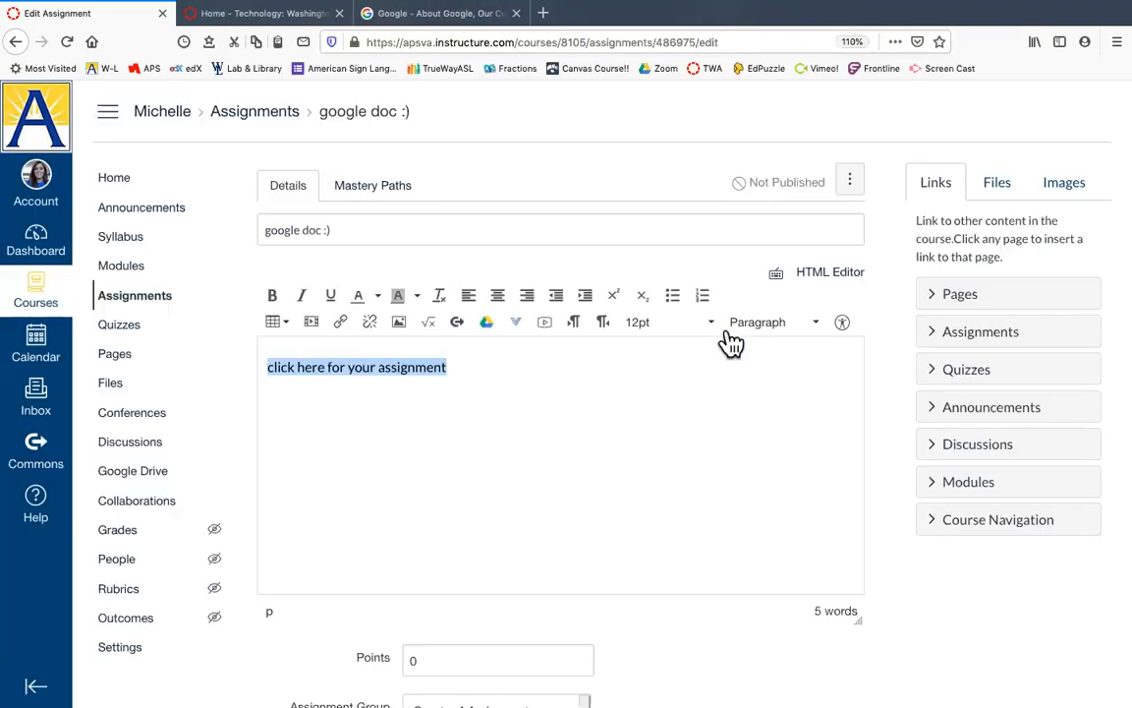
scroll(731, 341, down, 3)
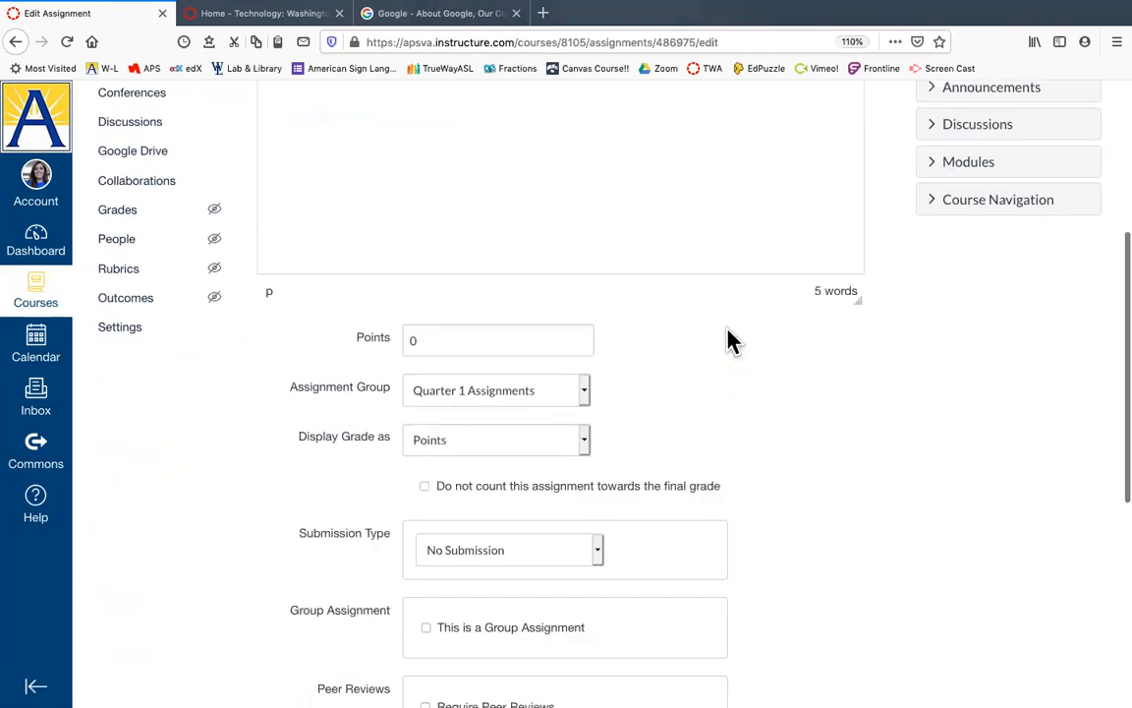
scroll(730, 341, down, 4)
scroll(731, 341, up, 6)
scroll(730, 341, up, 1)
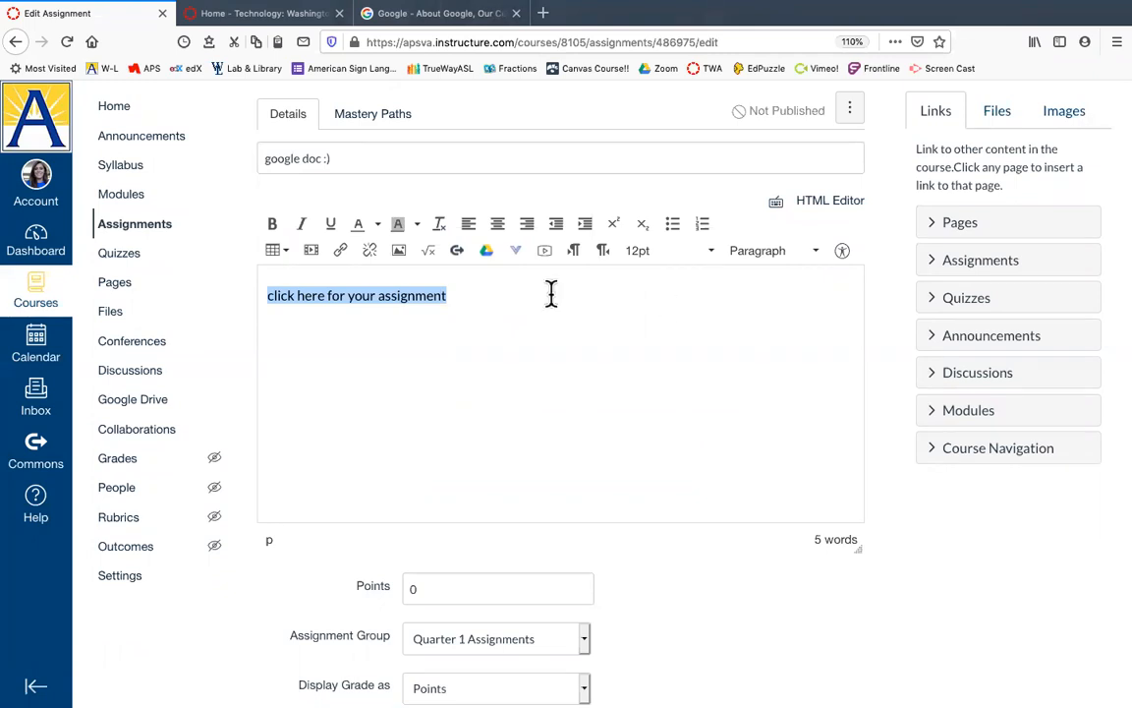
click(430, 252)
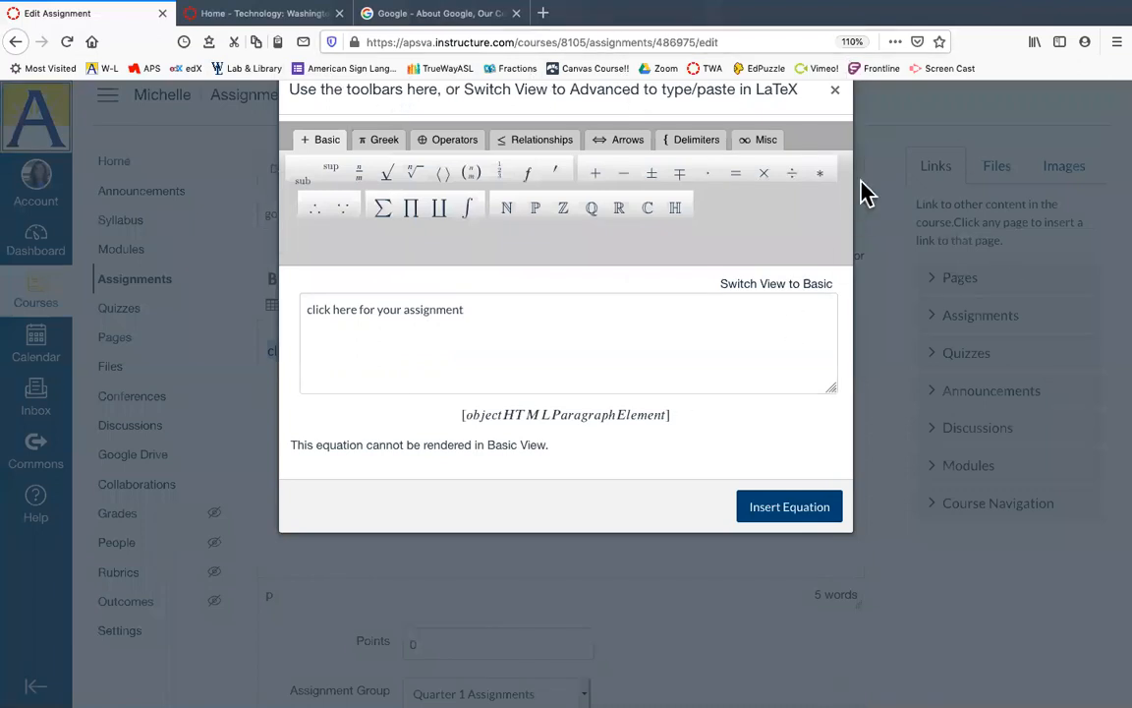
click(836, 91)
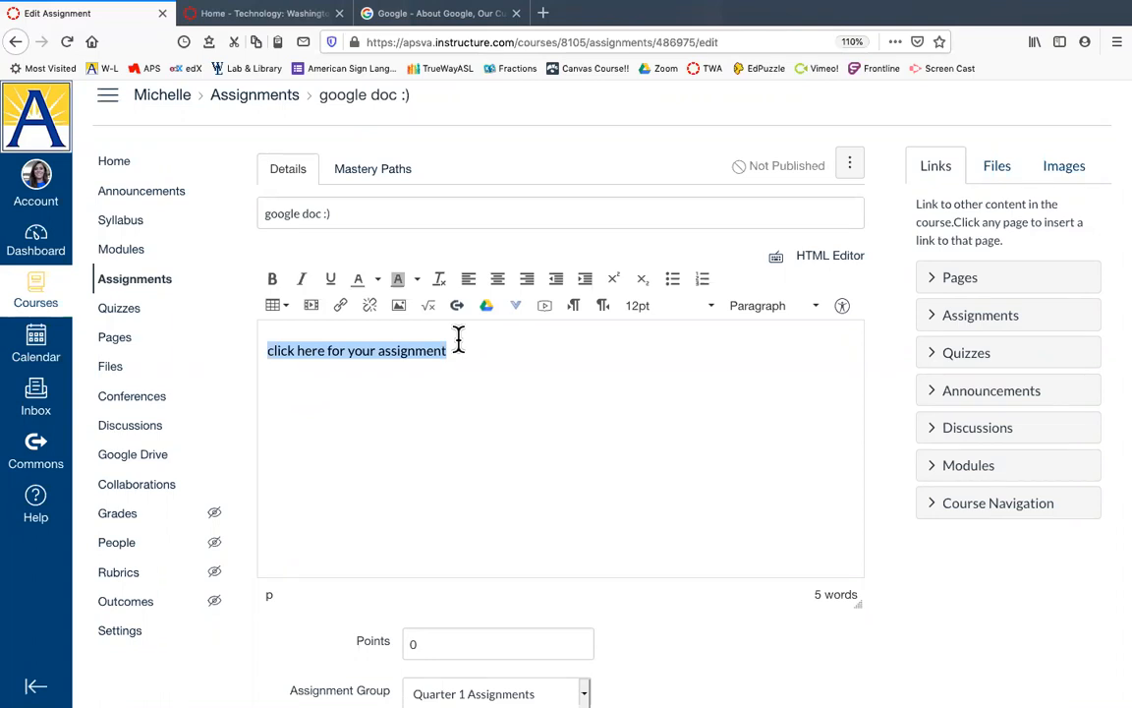
click(310, 311)
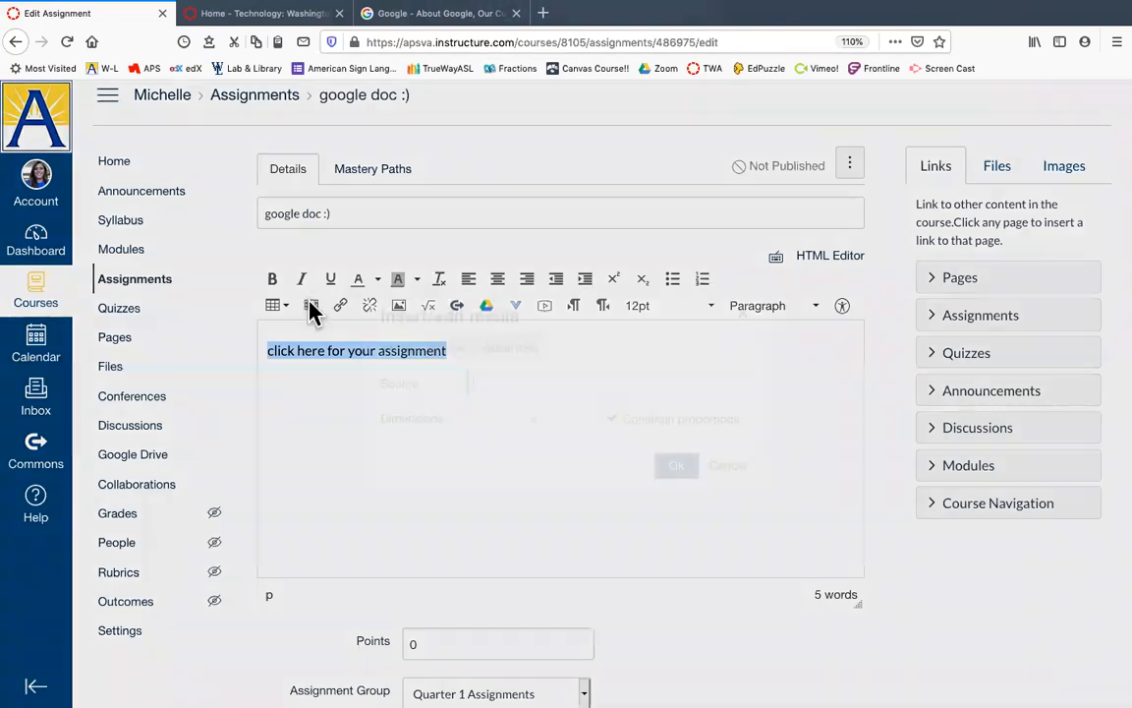
click(726, 465)
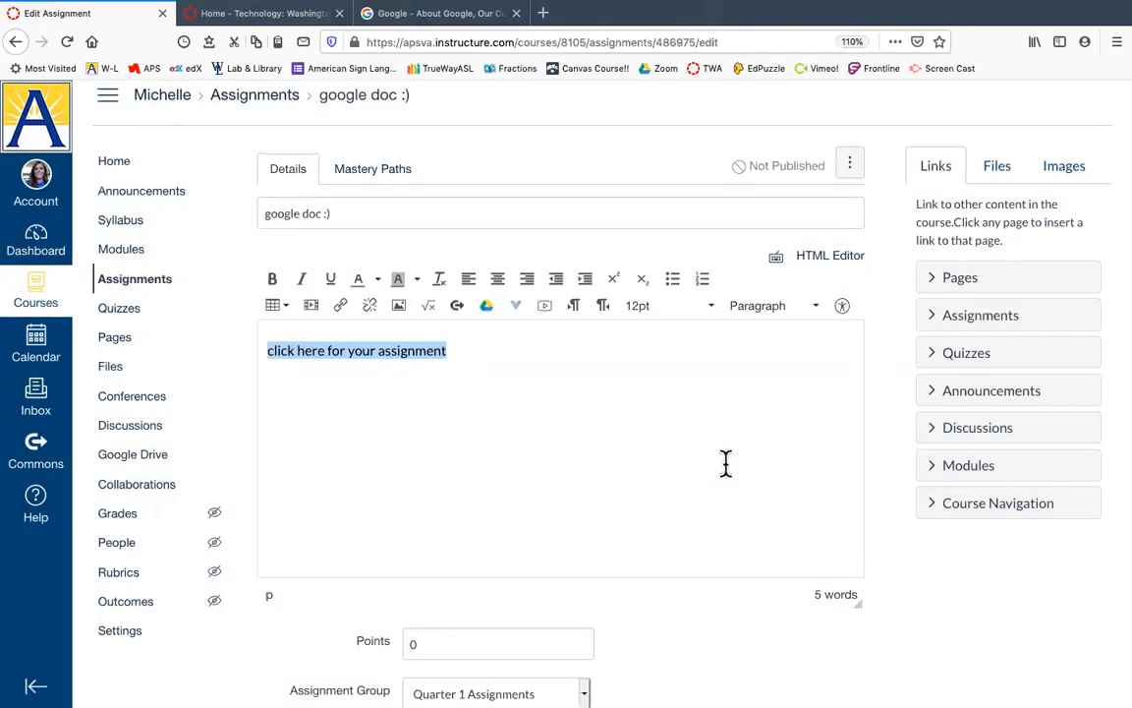
Open the Microsoft Teams Meetings tool from the description editor, sign in with the school account and accept the requested permissions
click(518, 311)
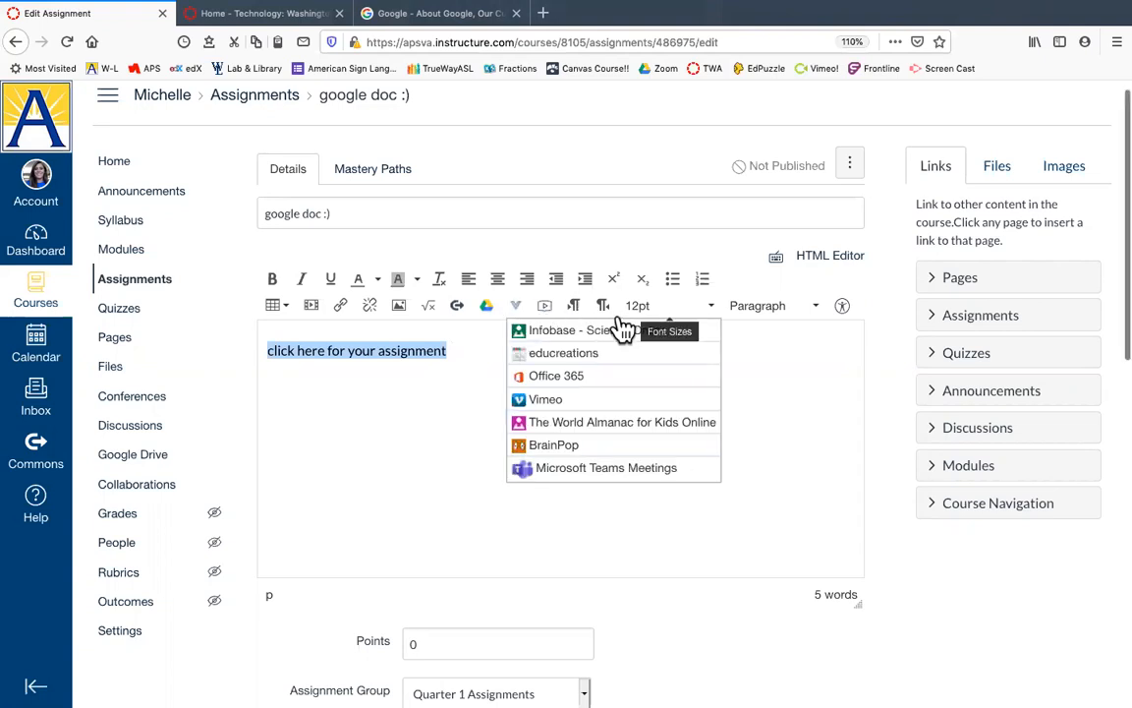
click(605, 472)
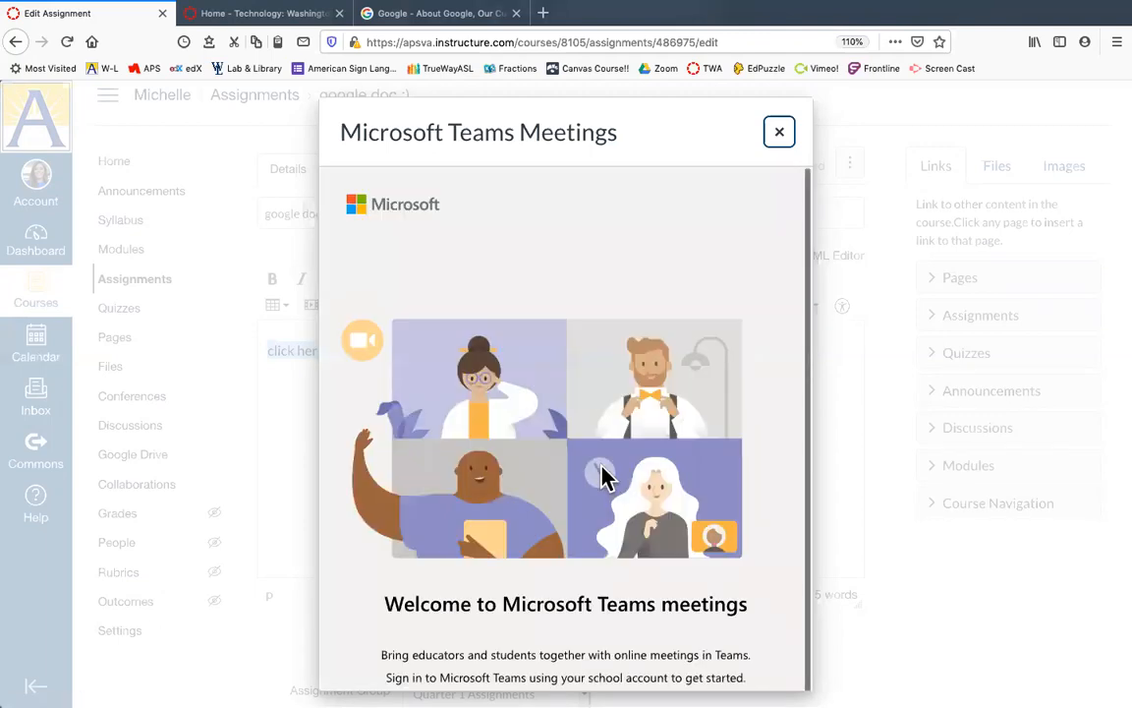
scroll(605, 477, down, 1)
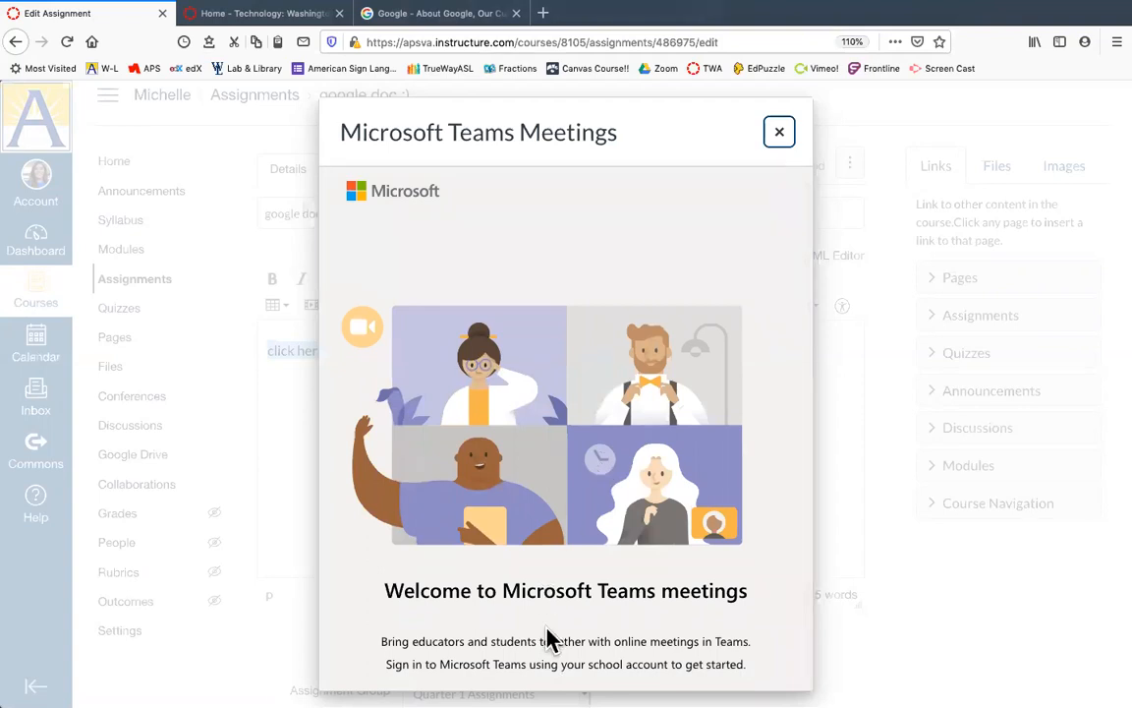
scroll(551, 639, down, 3)
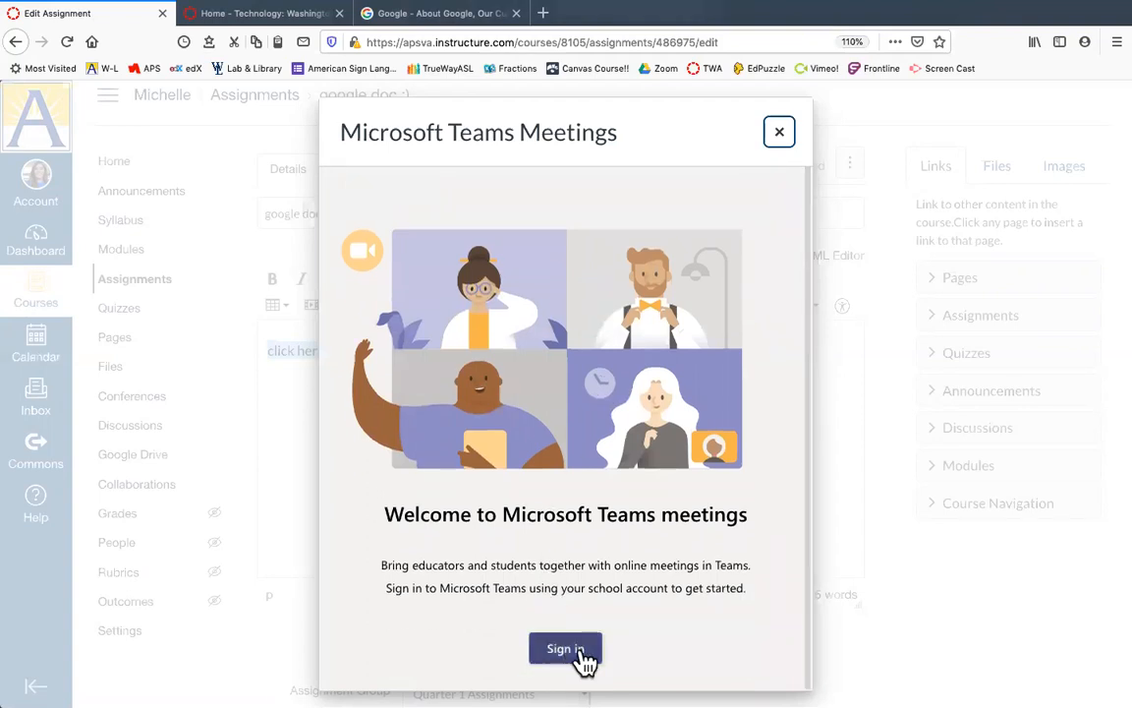
click(580, 653)
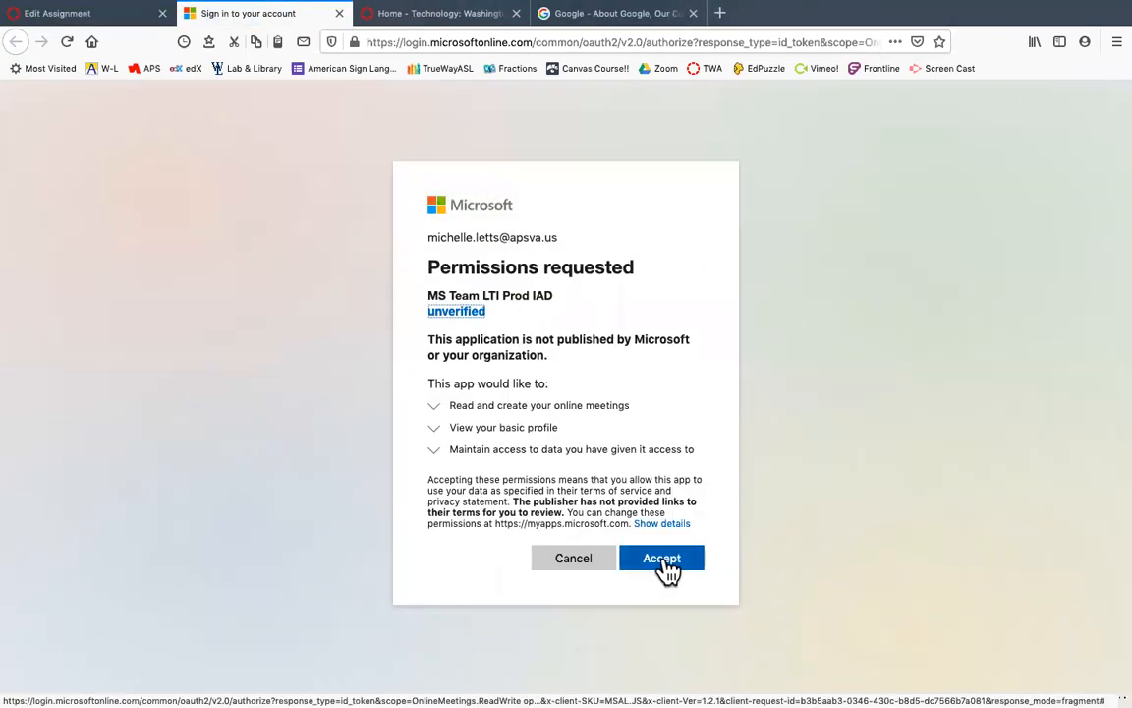
click(666, 561)
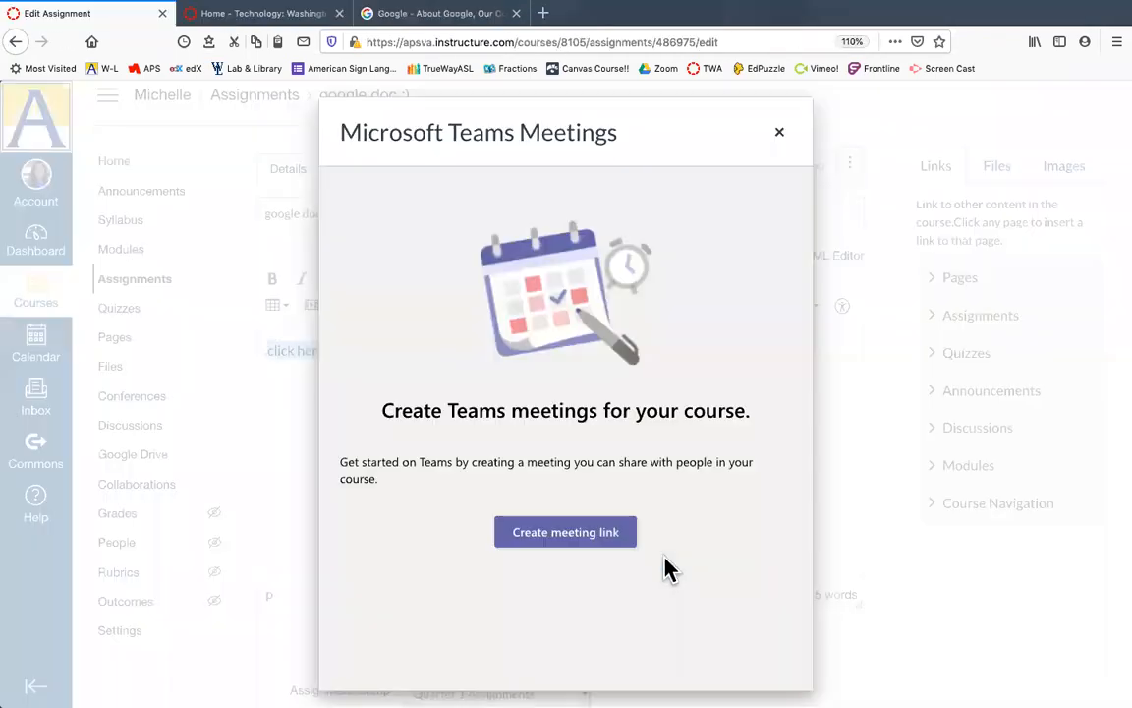
Create a Teams meeting titled "ASL 3 practice" for Jun 16, 2020, 1:00 PM to 2:00 PM, and insert its join link into the description
click(596, 549)
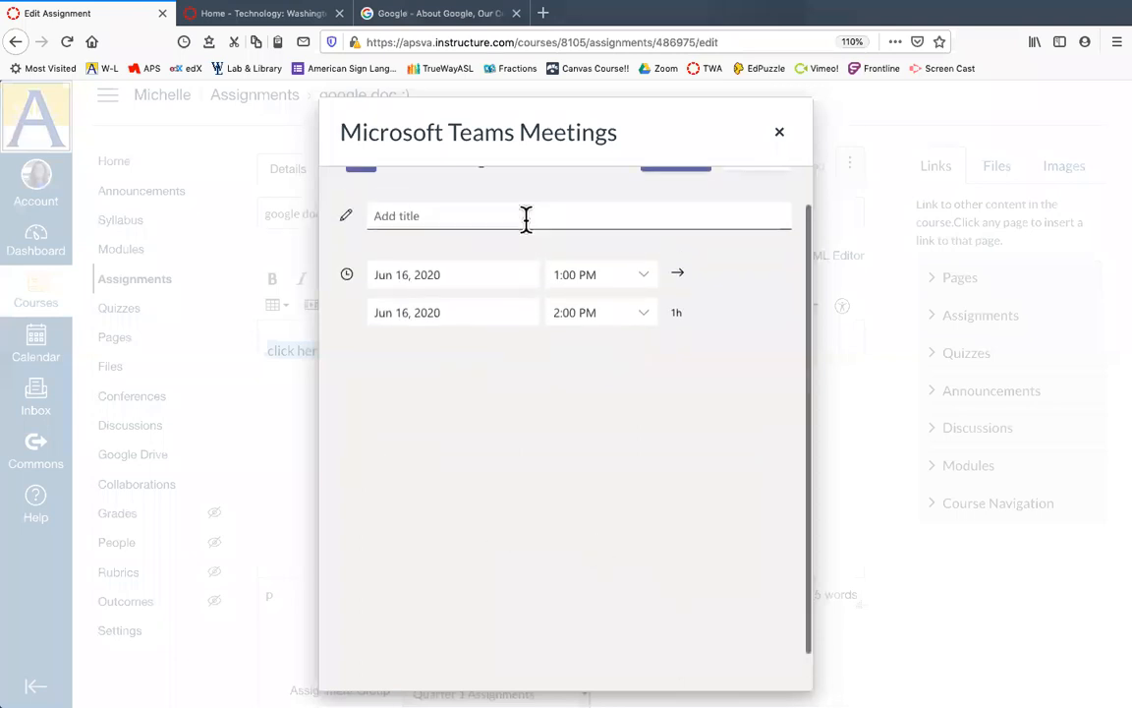
click(520, 208)
scroll(518, 211, up, 1)
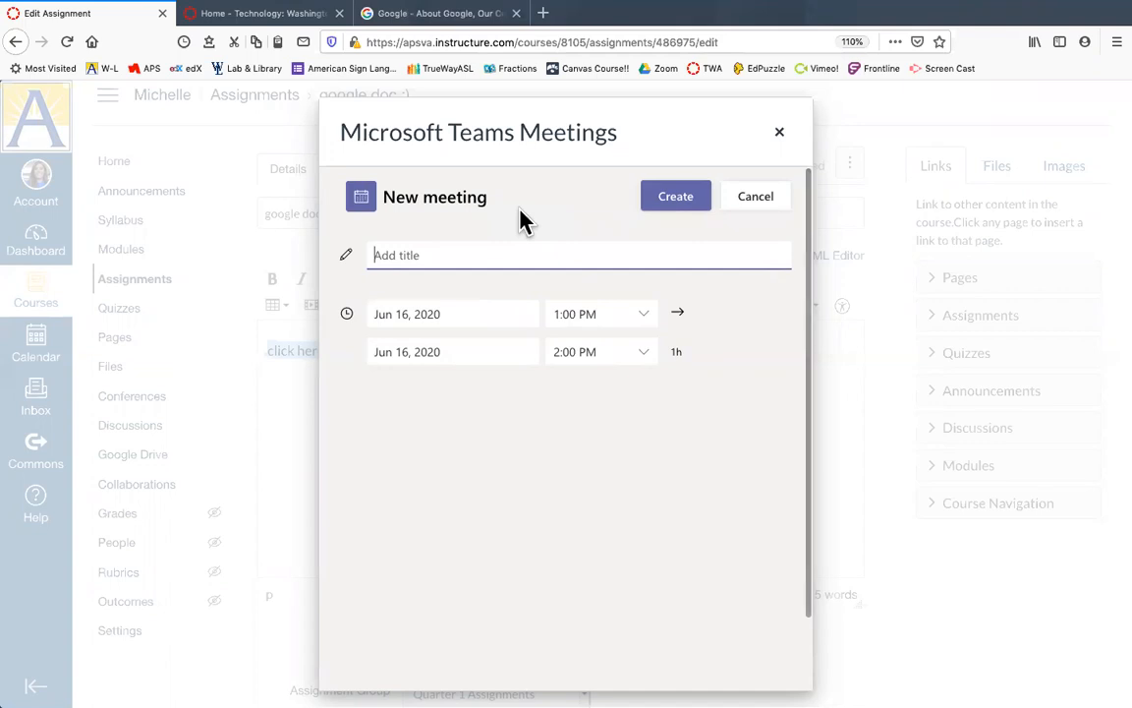
text(ASL 3)
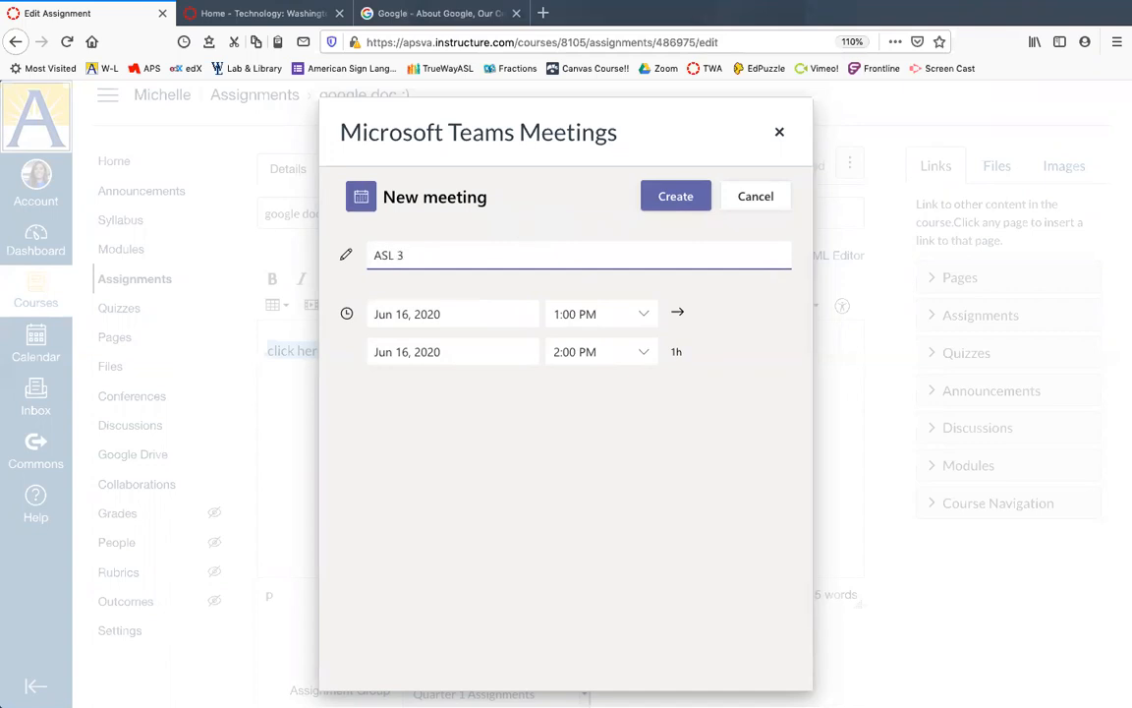
text( practice)
click(643, 324)
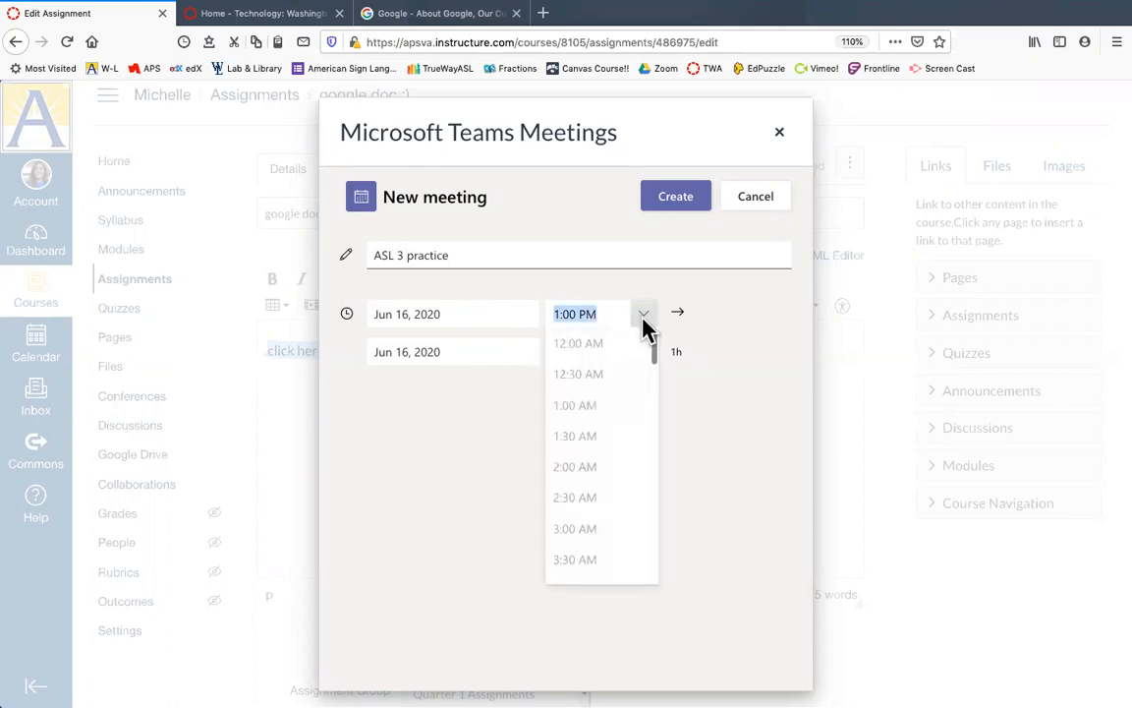
click(497, 321)
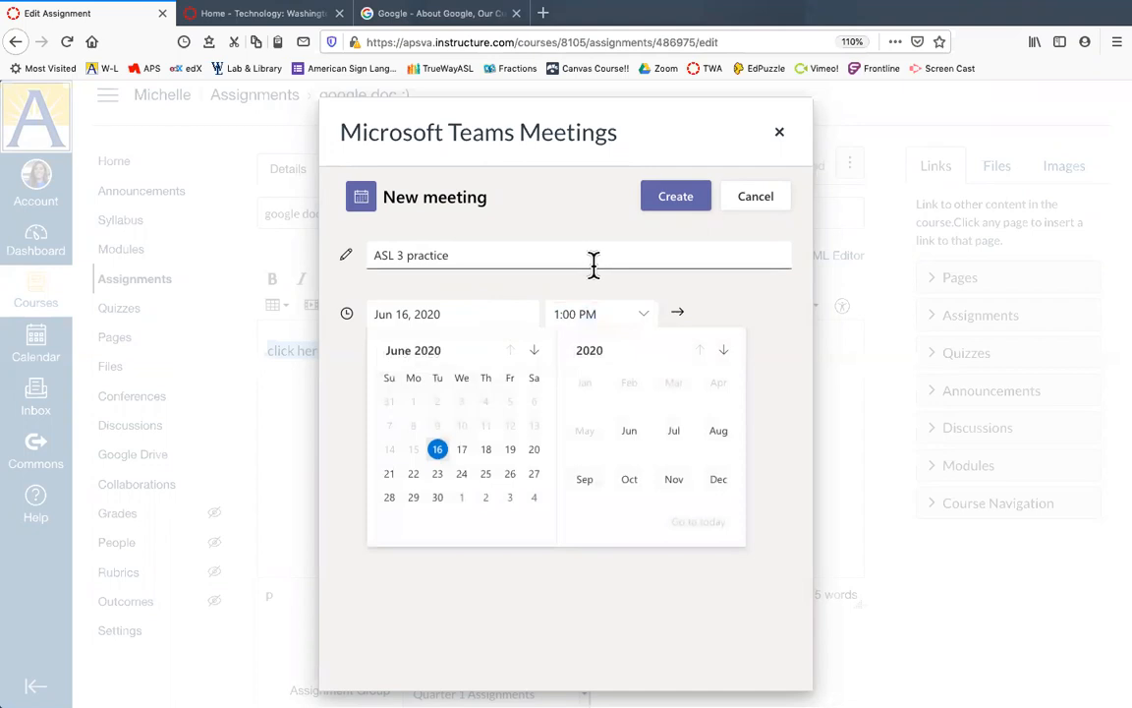
click(747, 288)
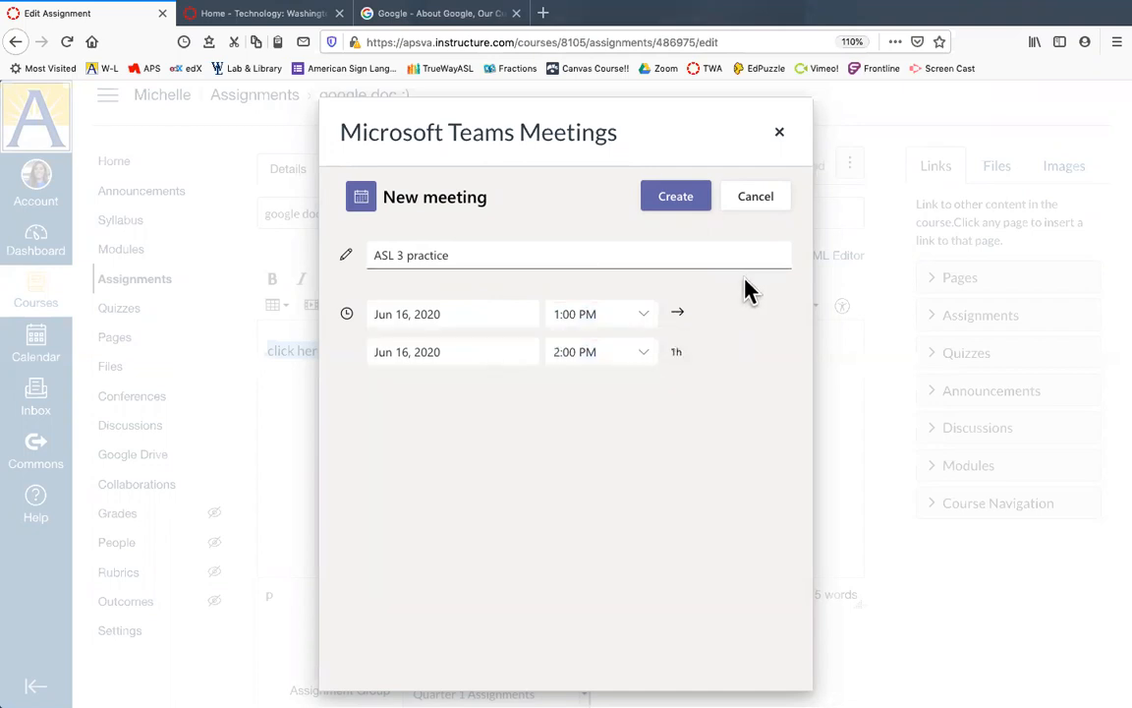
click(690, 195)
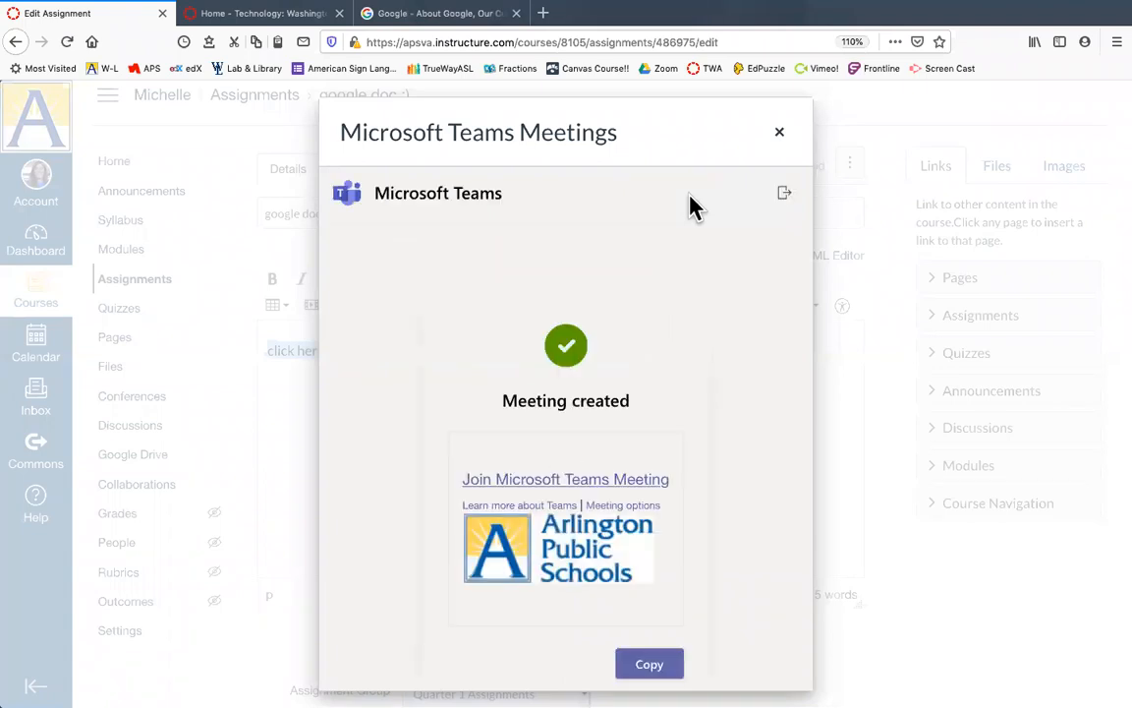
click(657, 671)
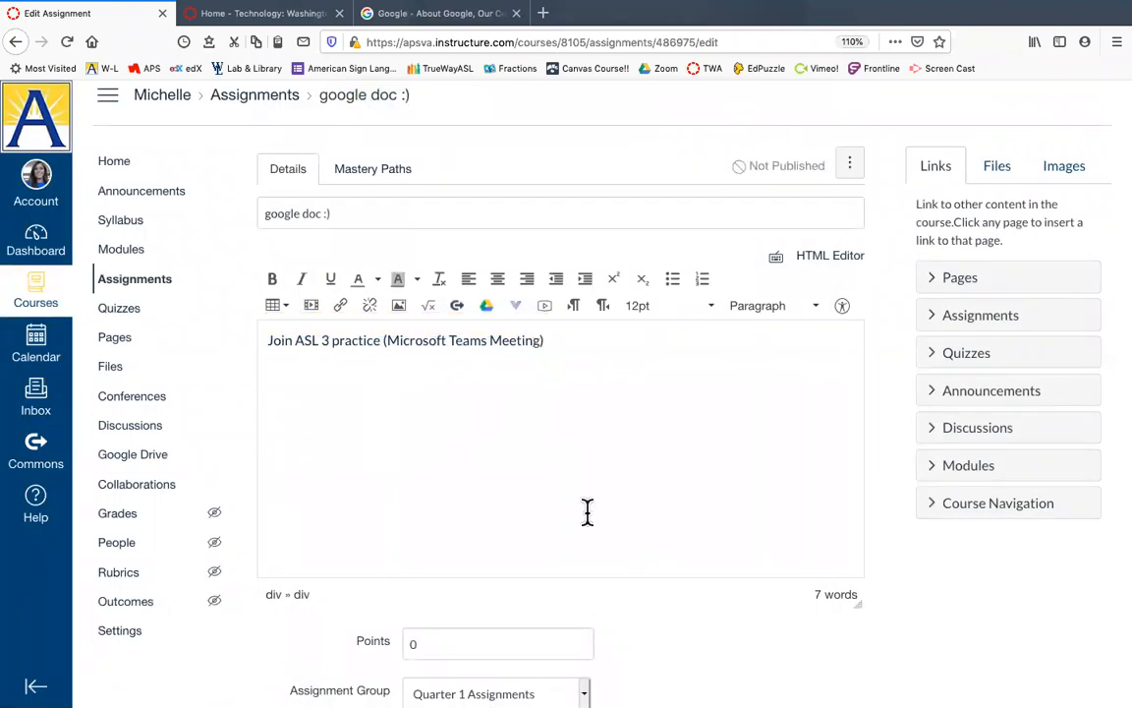
Save and publish the "google doc :)" assignment with the Teams meeting link in its description
scroll(587, 511, down, 15)
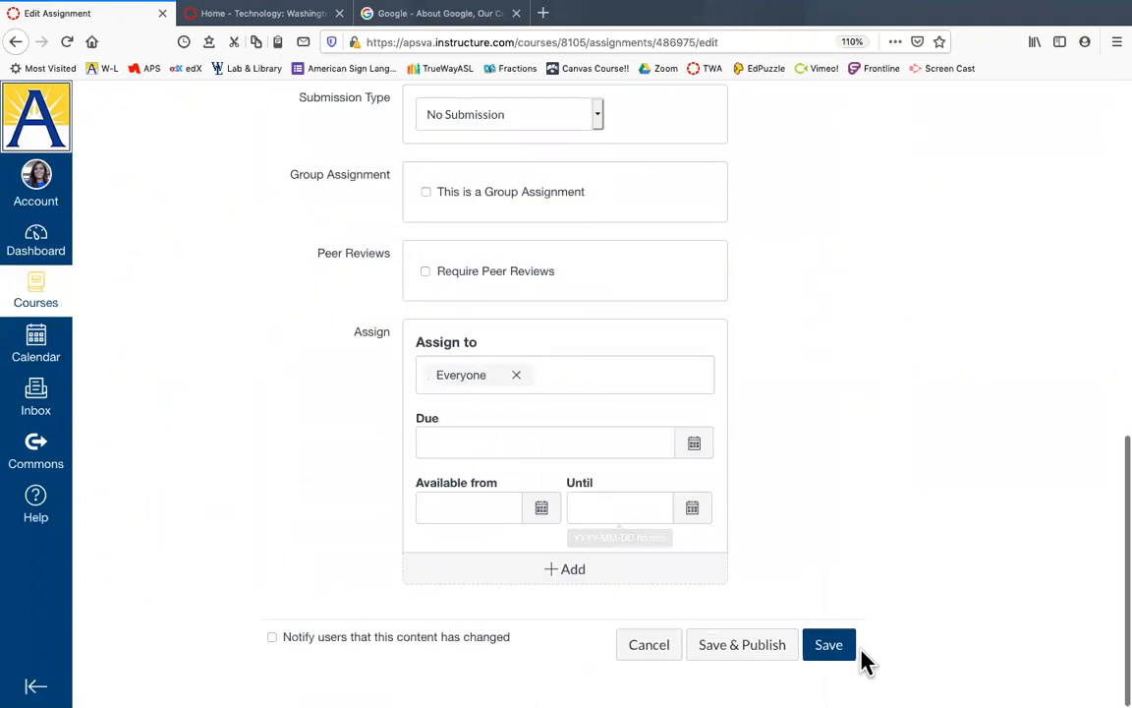
click(754, 645)
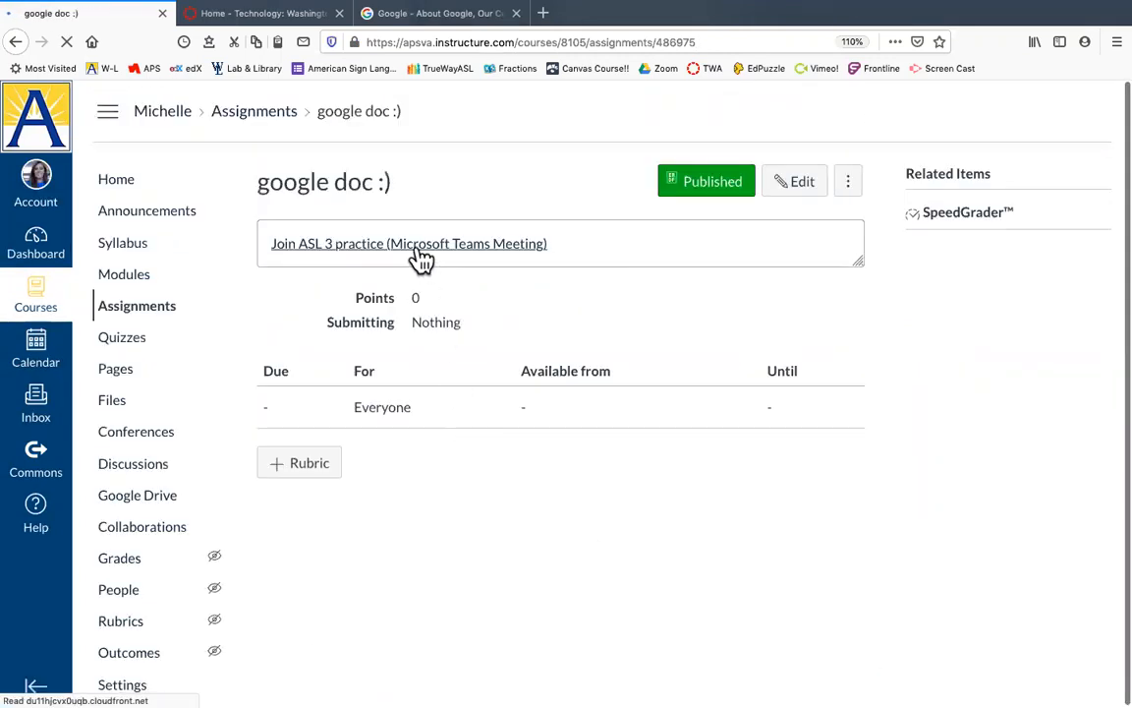
Test the published assignment's ASL 3 practice meeting link, close the Teams page, and go to the course's assignments list
click(421, 258)
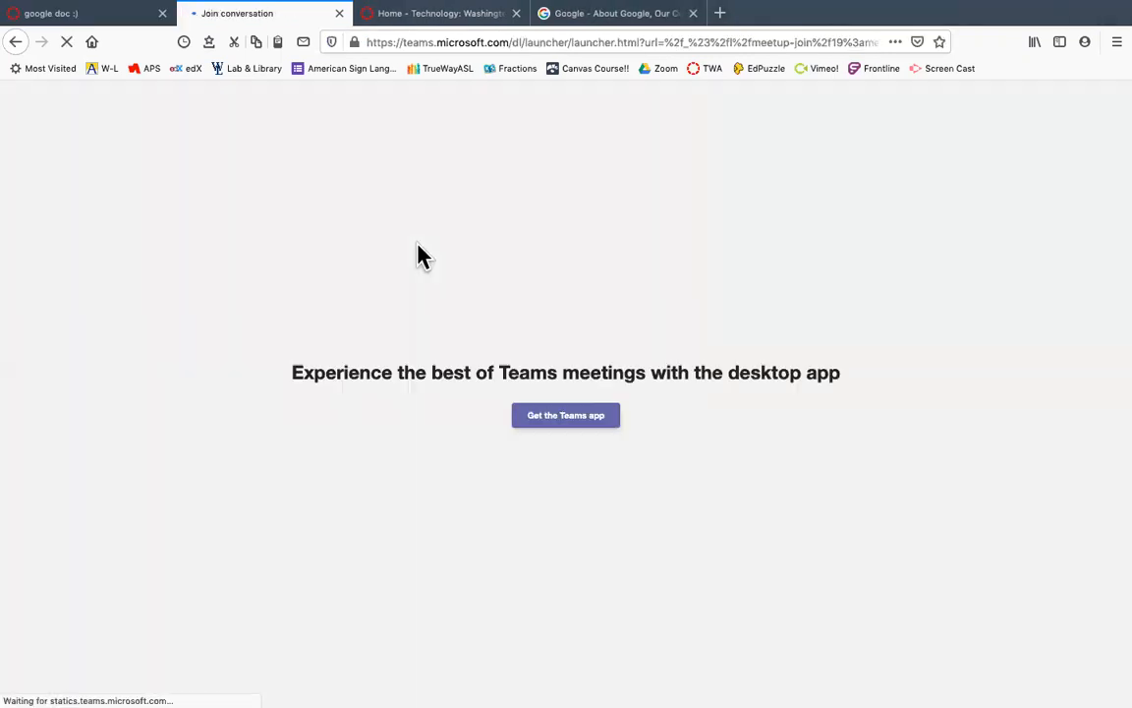
click(580, 457)
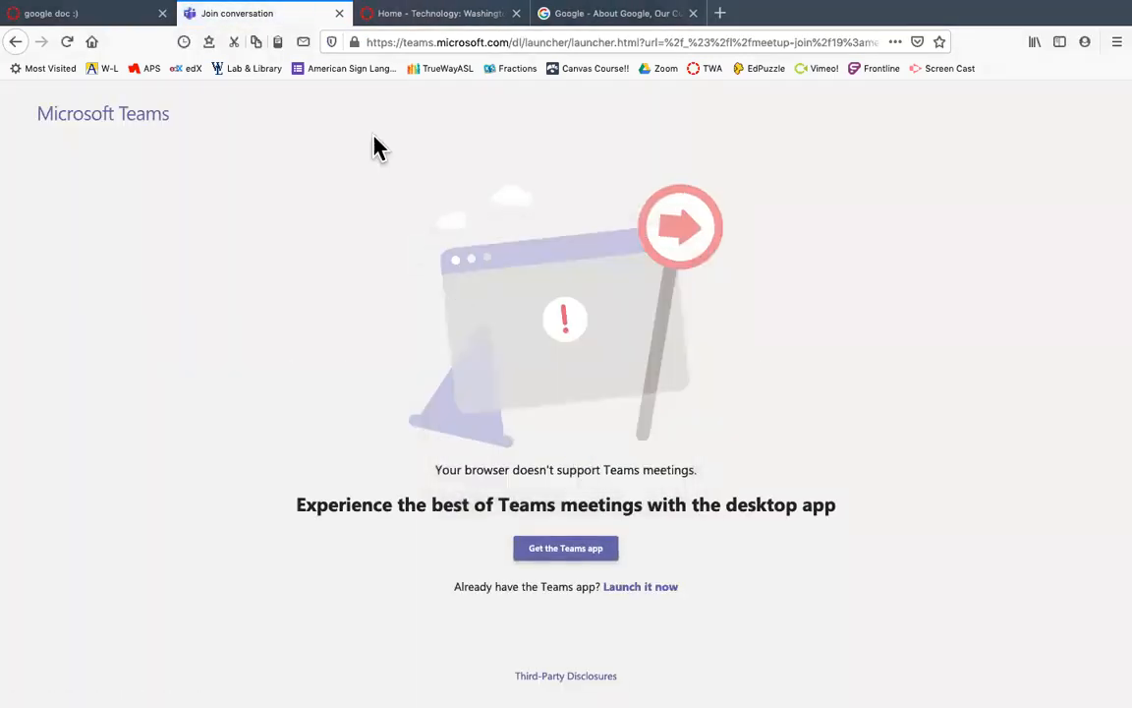
click(339, 13)
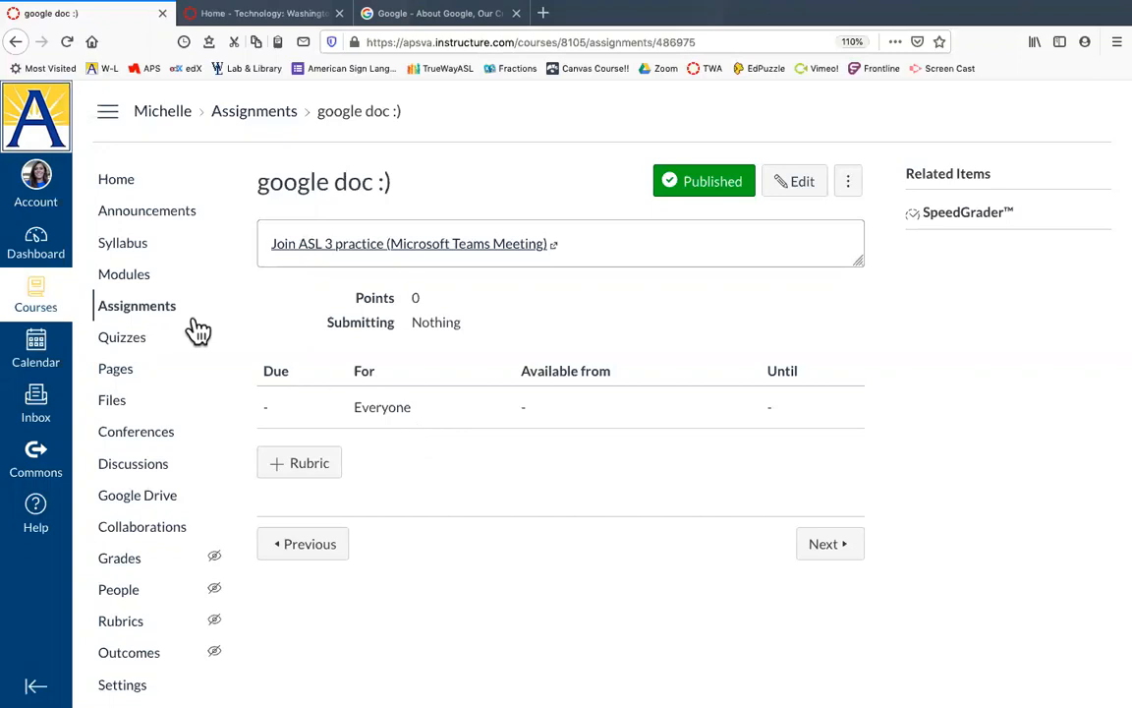
click(153, 316)
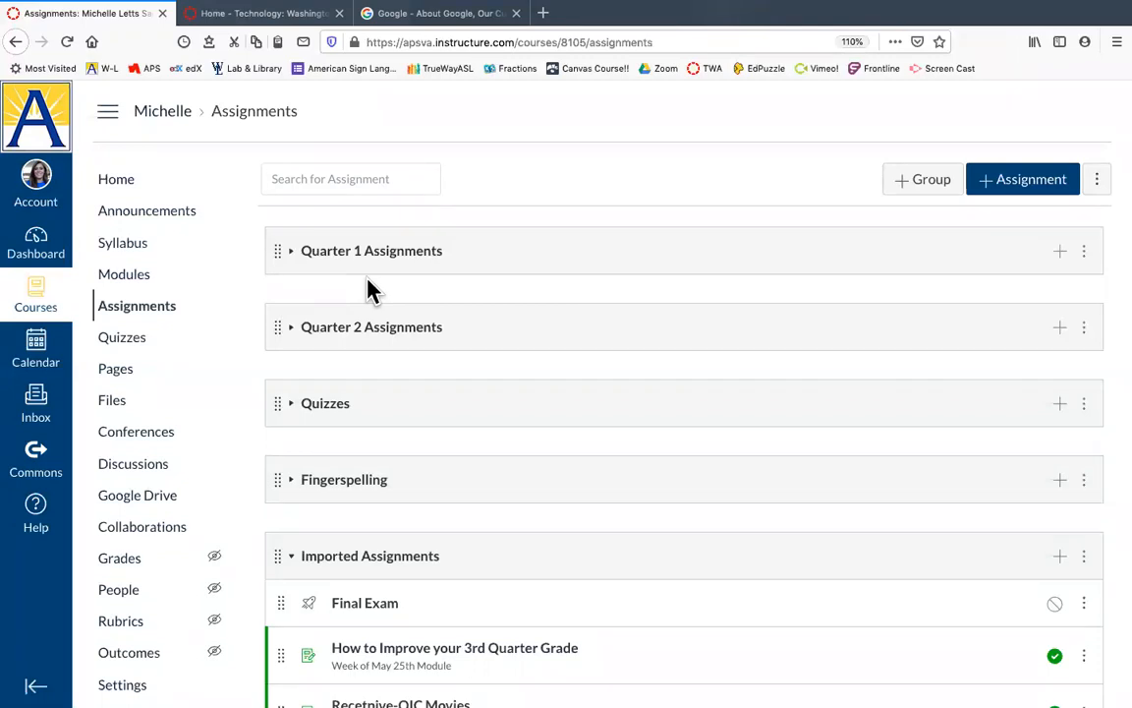
mouse_move(498, 10)
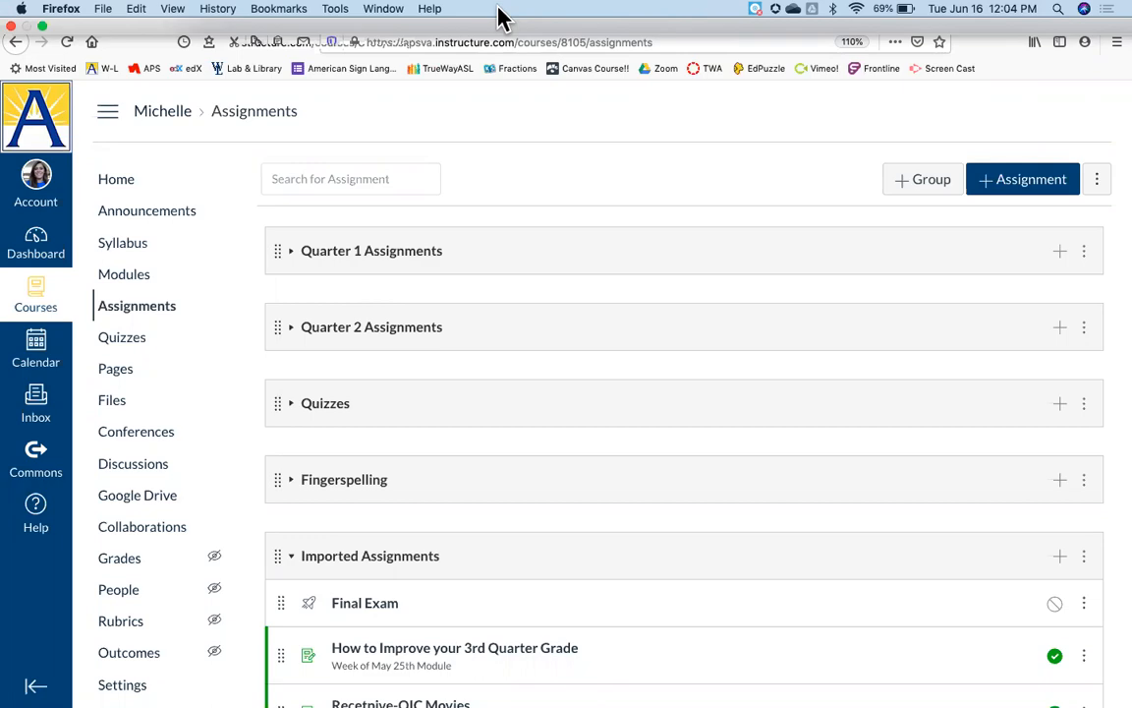
key(ctrl+Left)
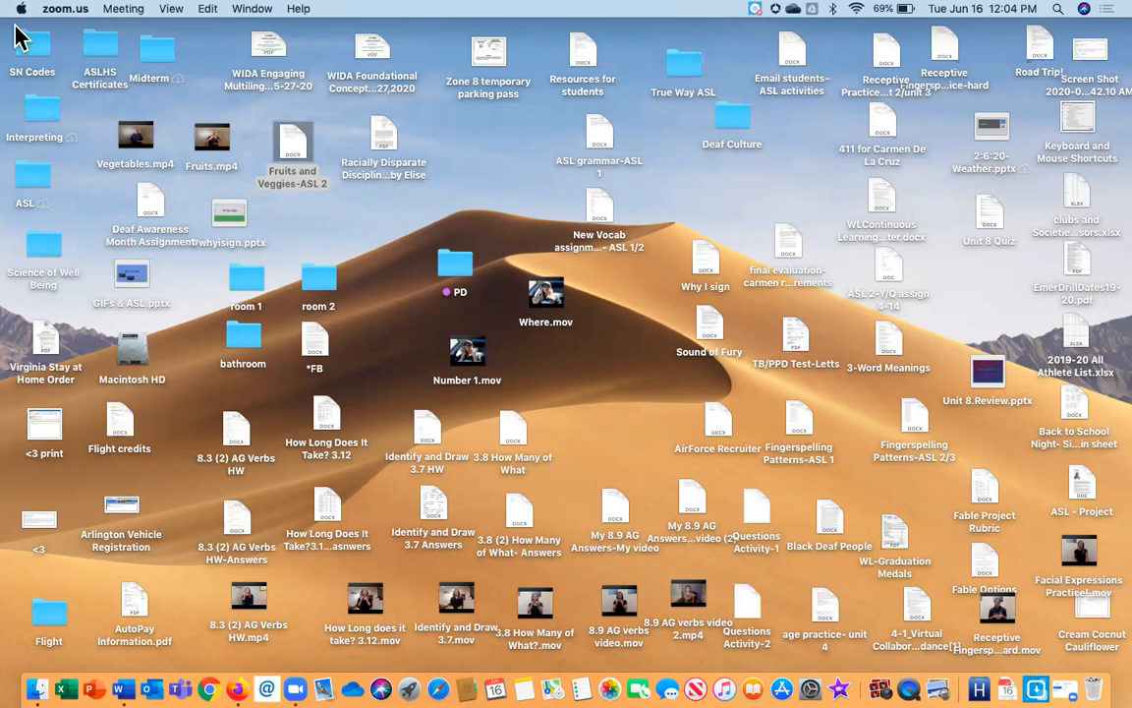
key(ctrl+Right)
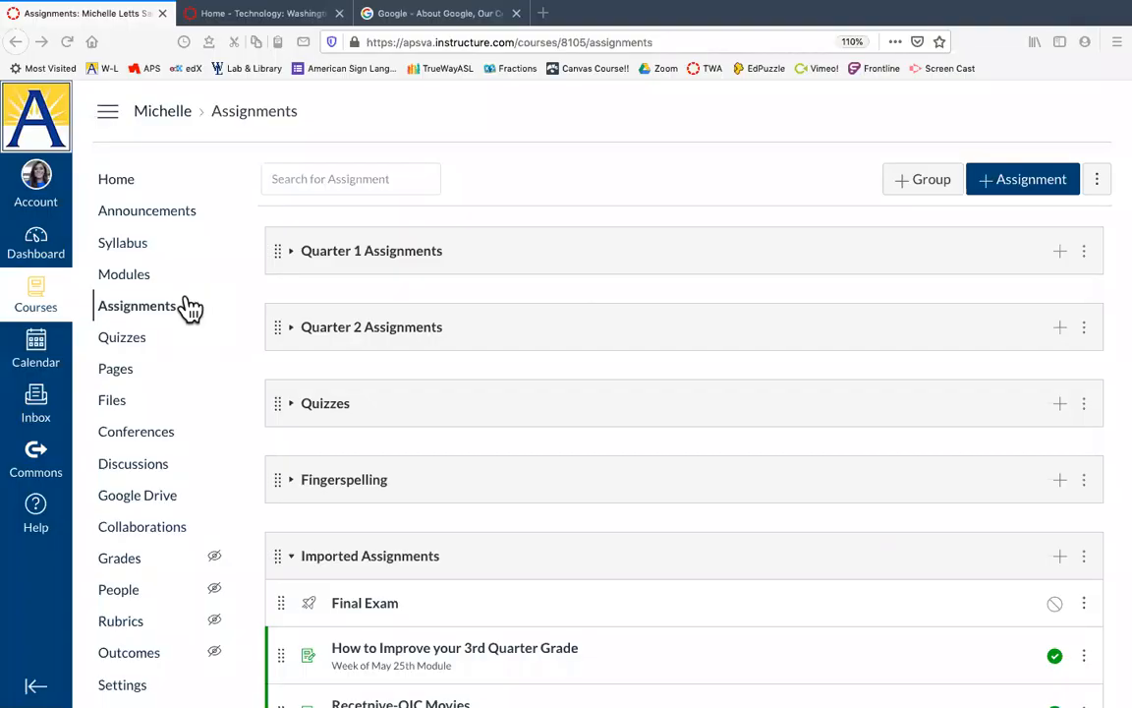